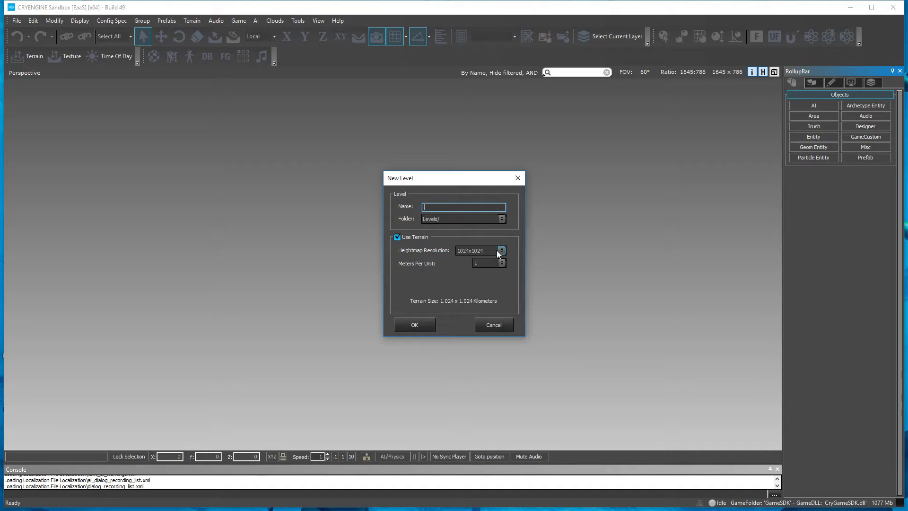
- Create a level named Forest with a 1024x1024 heightmap and generate its high-quality terrain texture at 1024 x 1024
click(501, 250)
click(483, 279)
click(439, 209)
key(Return)
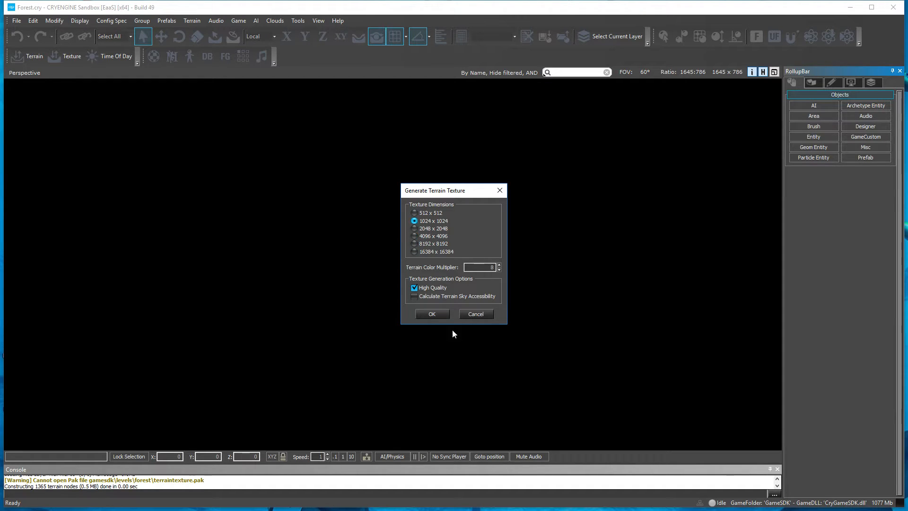
click(432, 314)
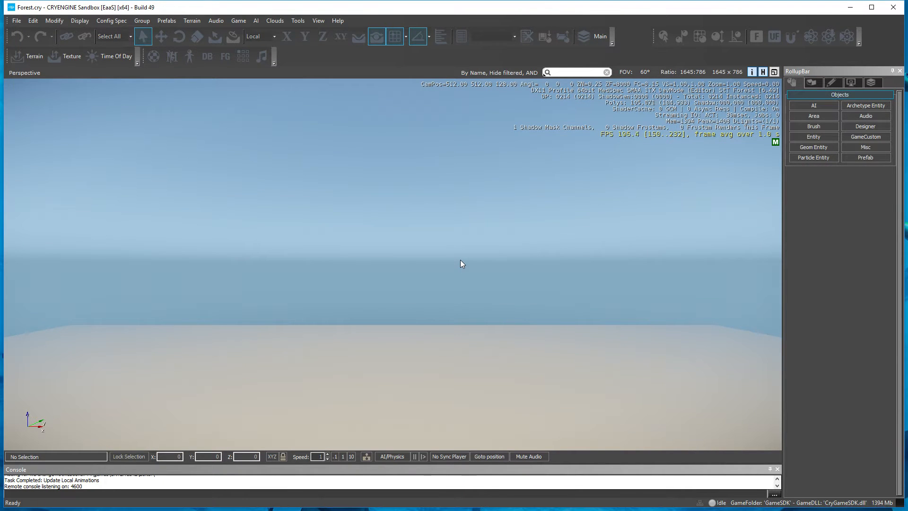
- Fly down to the new flat terrain and look over its surface from just above the ground
drag(440, 245, 451, 333)
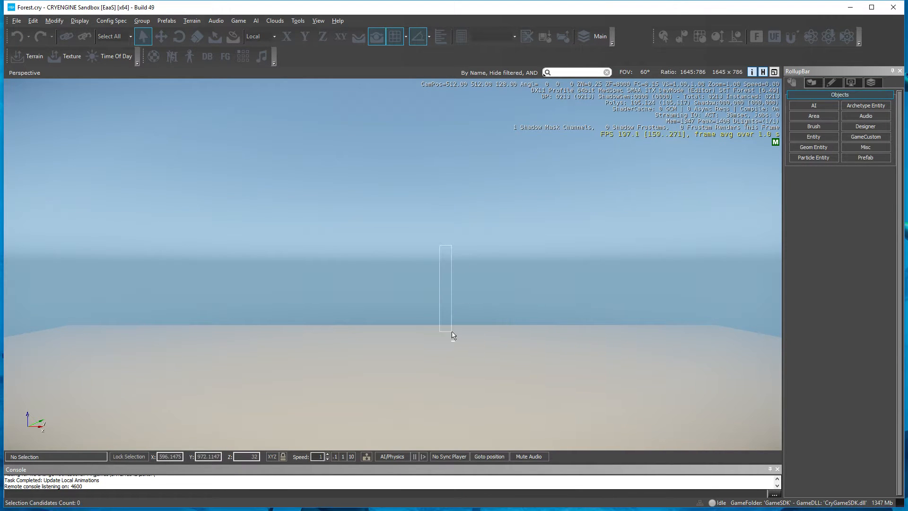
mouse_move(451, 332)
right_down()
mouse_move(444, 384)
mouse_move(352, 388)
mouse_move(360, 363)
mouse_move(653, 350)
mouse_move(652, 370)
mouse_move(624, 341)
mouse_move(568, 336)
right_up()
key(w)
key(a)
key(w)
key(s)
key(w)
key(w)
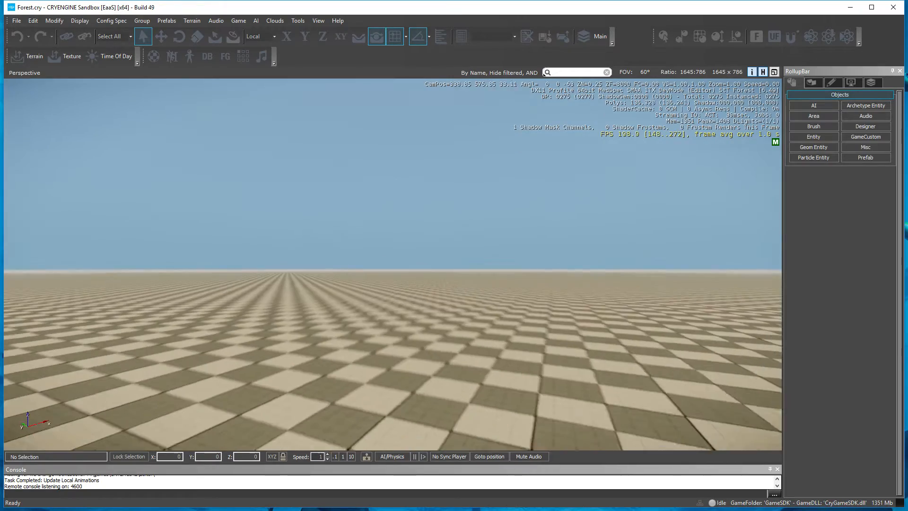
- Open the Terrain Editor, set the Flatten brush's outside radius to about 199.5 and sync the radius for all types
click(22, 65)
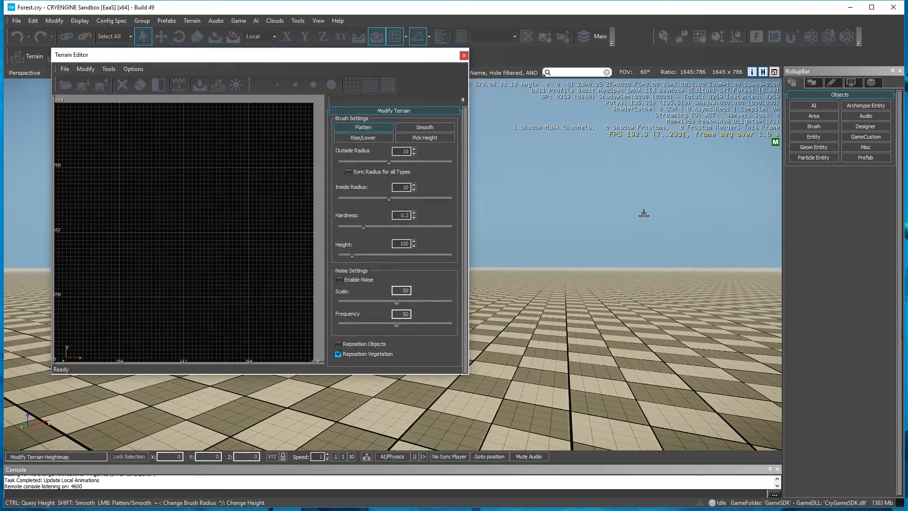
key(s)
right_drag(645, 213, 649, 267)
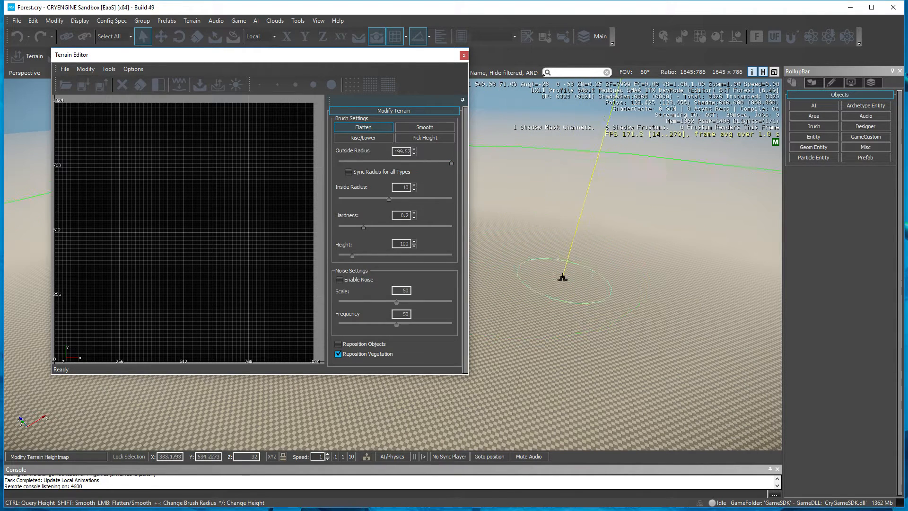
click(348, 172)
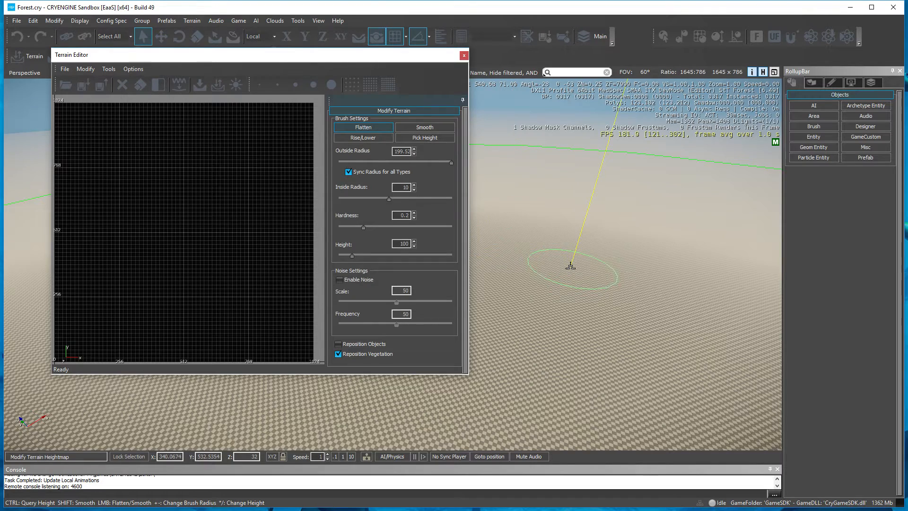
- Undo a first Flatten stroke, reduce the hardness to 0.03 and flatten the terrain toward height 100 with freehand strokes
click(571, 265)
key(ctrl+z)
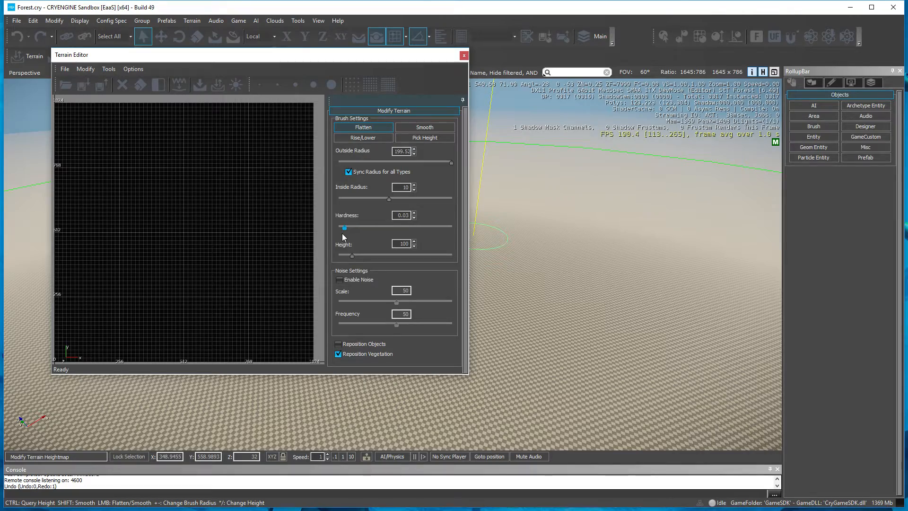
mouse_move(543, 302)
mouse_down()
mouse_move(543, 312)
mouse_move(551, 284)
mouse_up()
drag(606, 233, 627, 184)
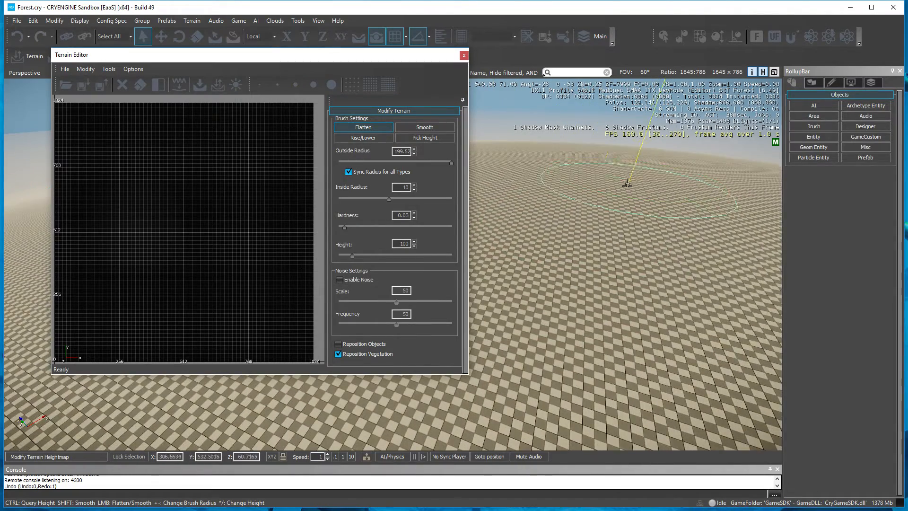
- Set the Flatten brush's outside radius to about 60, enable noise and reduce the hardness to 0.01
mouse_move(589, 207)
right_down()
mouse_move(603, 211)
mouse_move(589, 207)
right_up()
key(s)
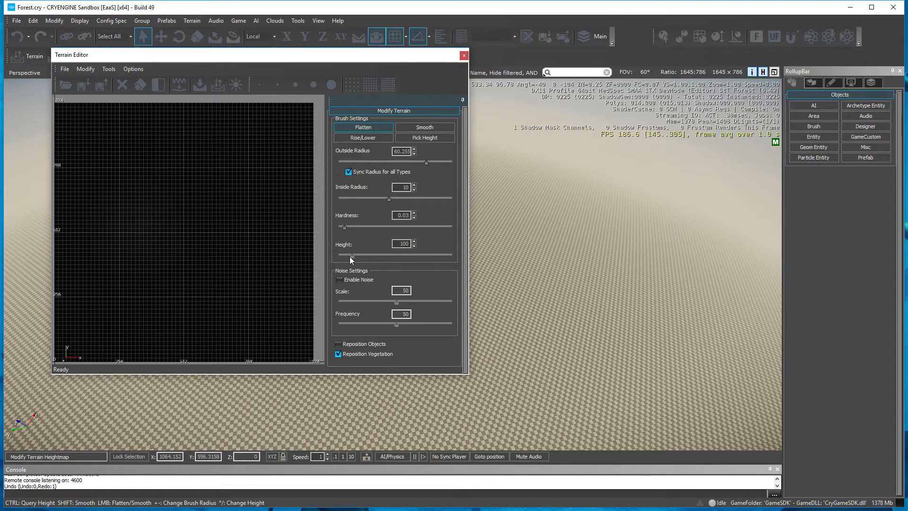
click(340, 280)
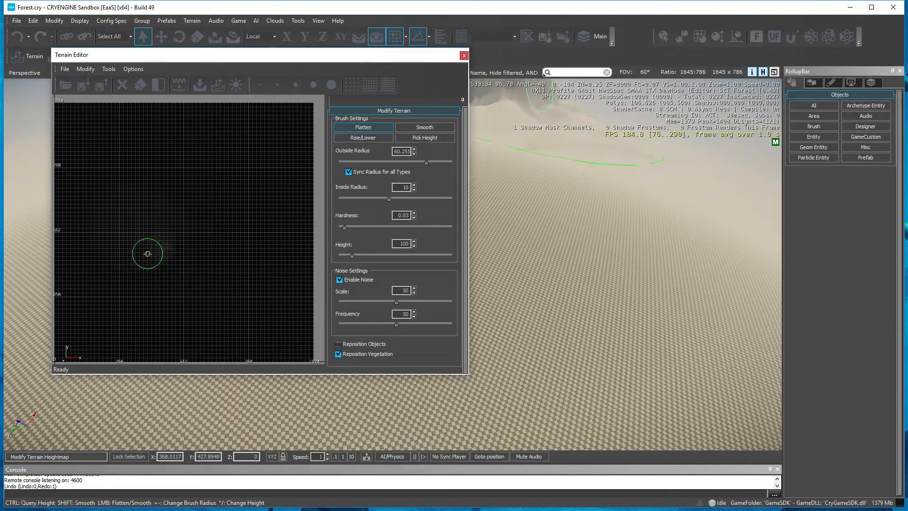
click(347, 229)
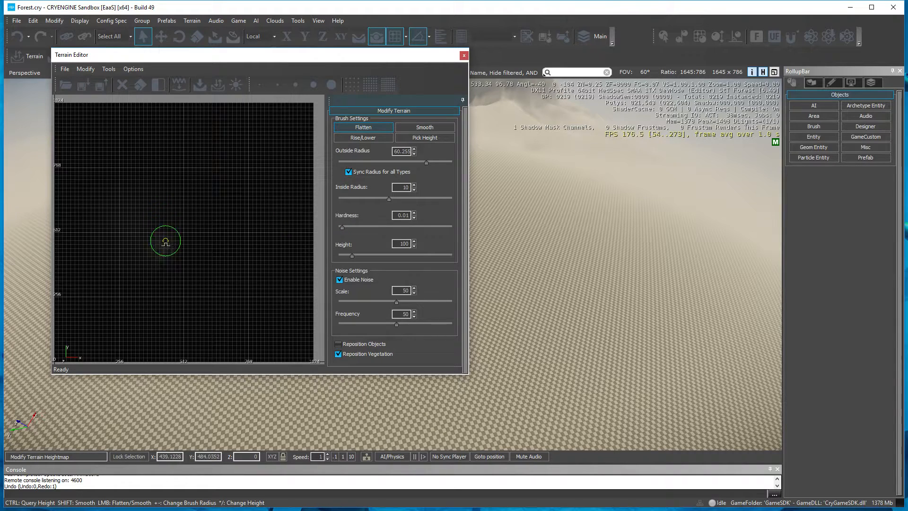
- Sculpt jagged mountains on the heightmap with the noisy Flatten brush at height 100 and undo the last stroke
mouse_move(164, 275)
mouse_down()
mouse_move(138, 290)
mouse_move(198, 311)
mouse_up()
mouse_move(580, 287)
right_down()
mouse_move(580, 265)
mouse_move(608, 253)
right_up()
key(ctrl+z)
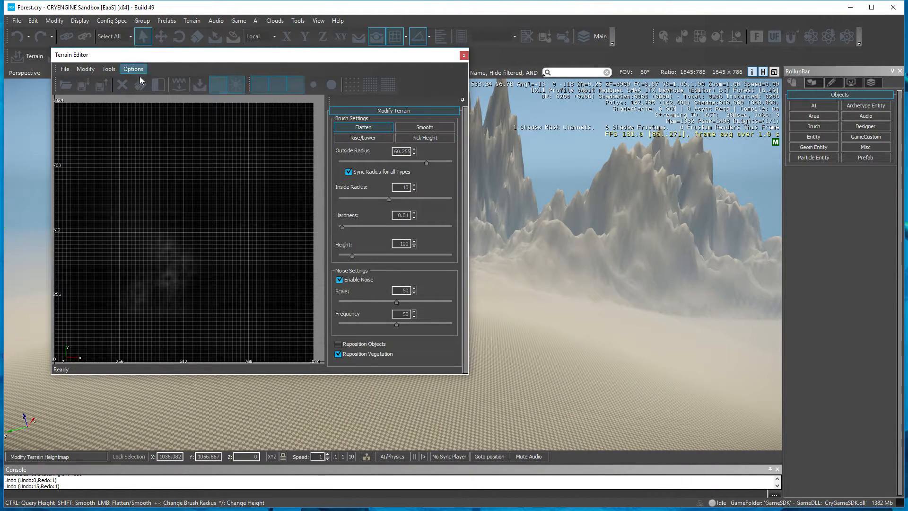
- Apply Smooth Slope to the whole terrain and check the mountains
click(97, 70)
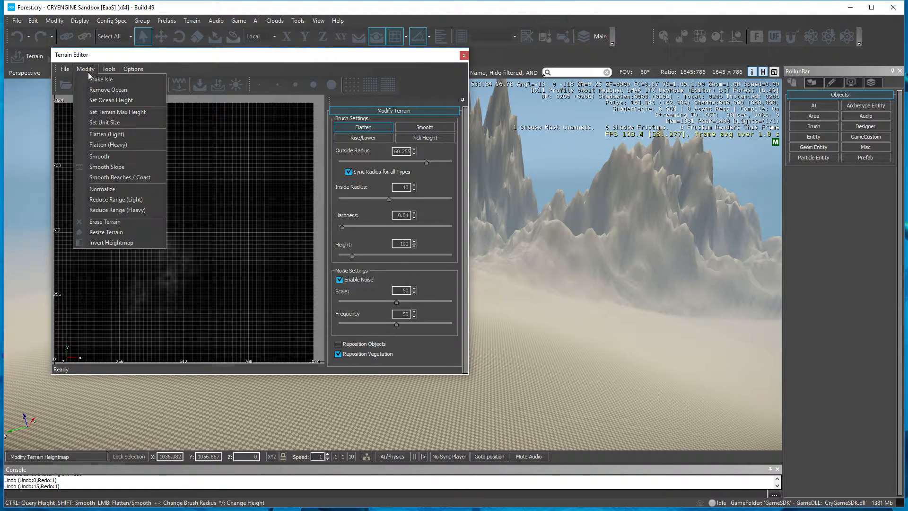
click(105, 169)
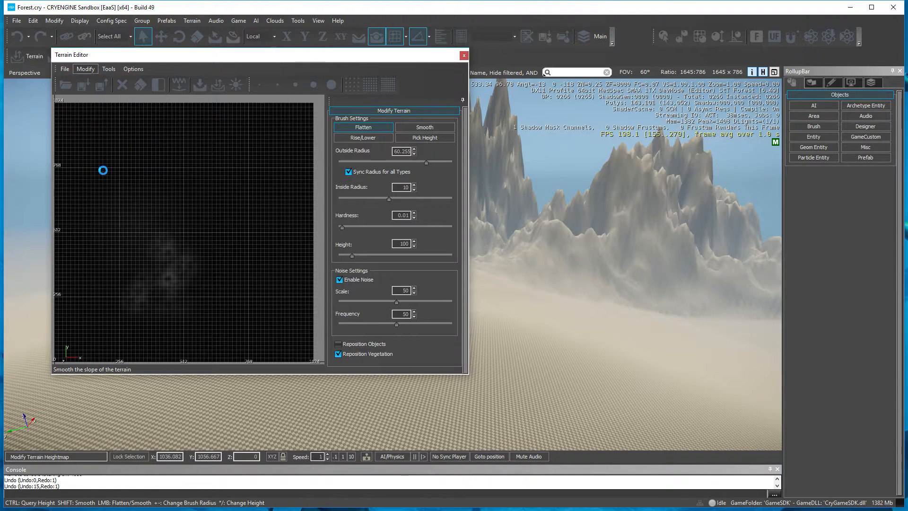
click(498, 279)
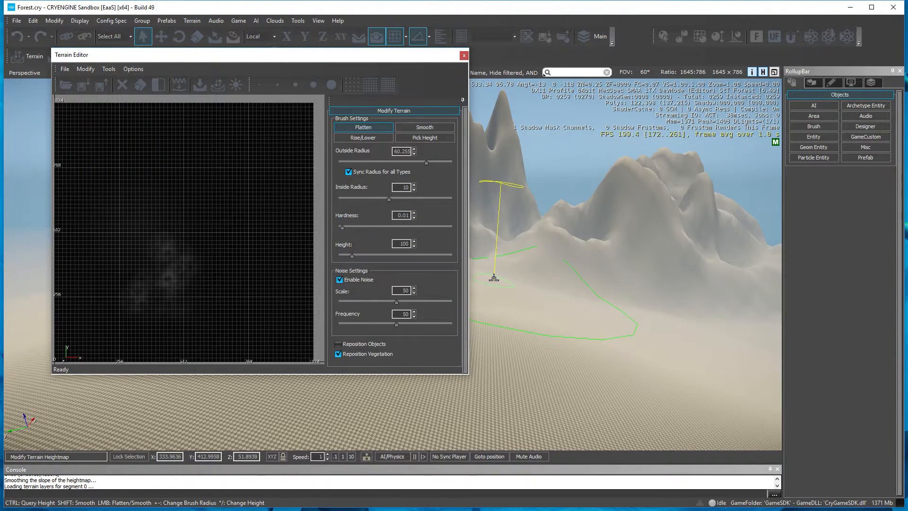
right_drag(629, 275, 623, 270)
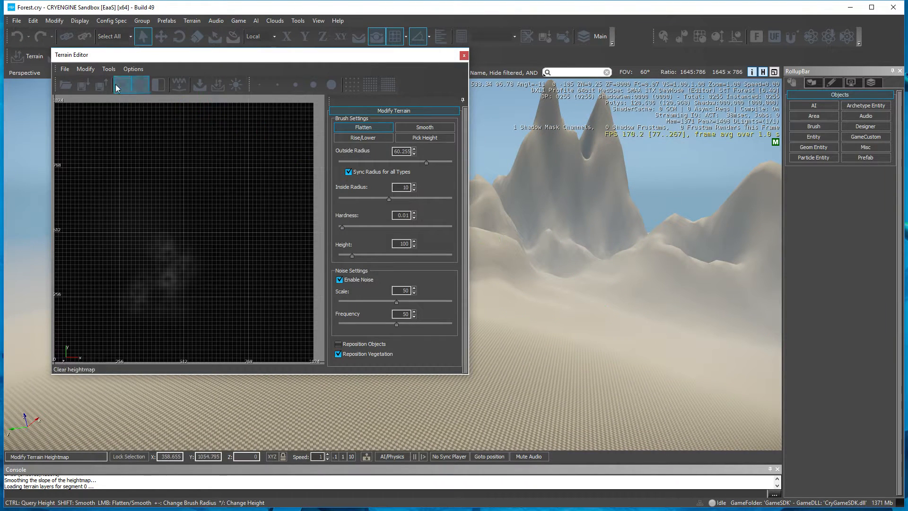
- Apply Smooth Beaches / Coast to the terrain and check the mountains from several sides
click(86, 69)
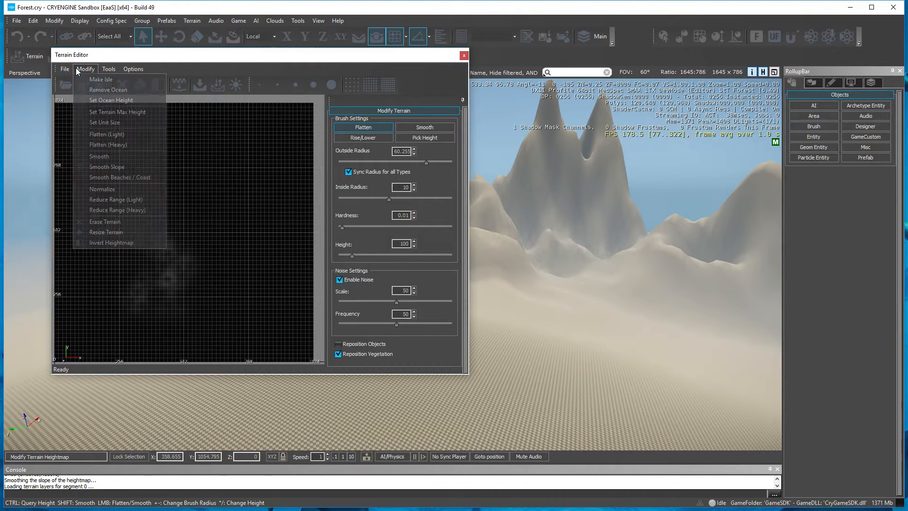
click(128, 177)
click(431, 278)
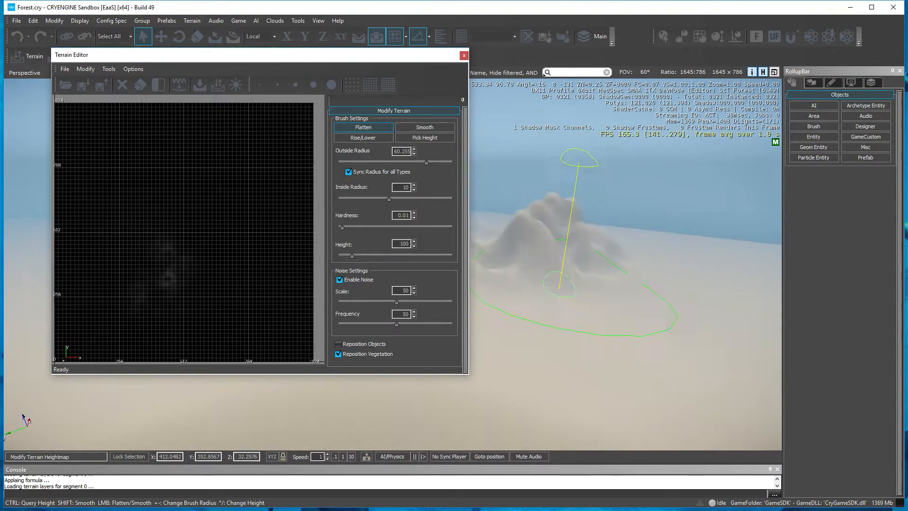
key(w)
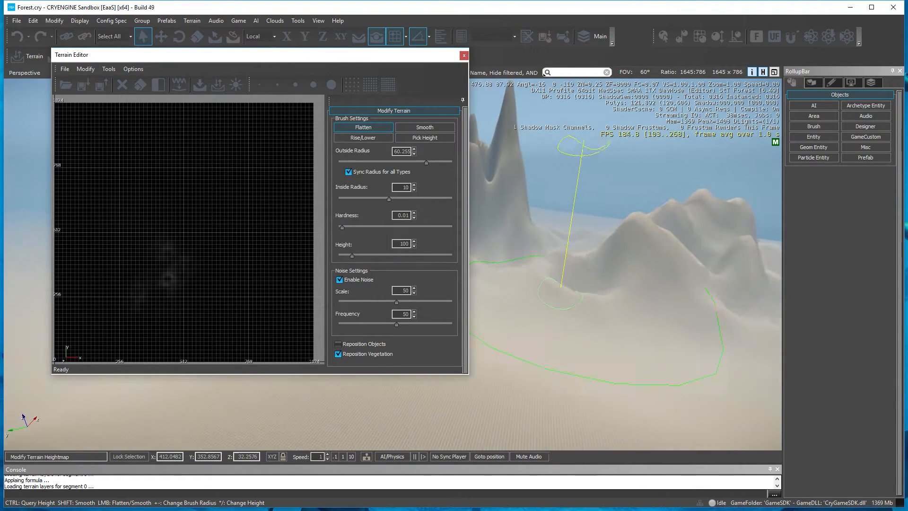
mouse_move(563, 279)
right_down()
mouse_move(544, 237)
mouse_move(558, 298)
mouse_move(560, 285)
right_up()
key(s)
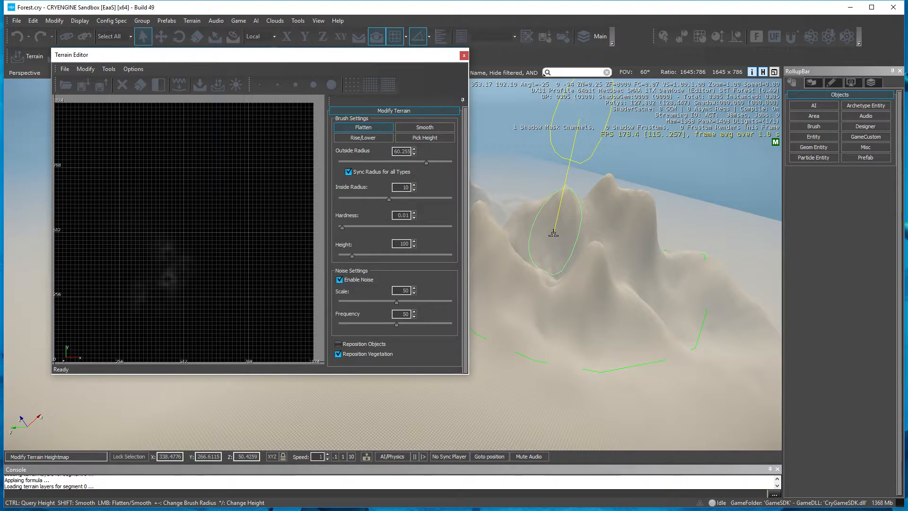
- Soften the mountain peaks using the Smooth brush with an outside radius of about 199.5 and hardness 0.2
click(424, 127)
mouse_move(590, 253)
mouse_down()
mouse_move(572, 282)
mouse_move(470, 211)
mouse_up()
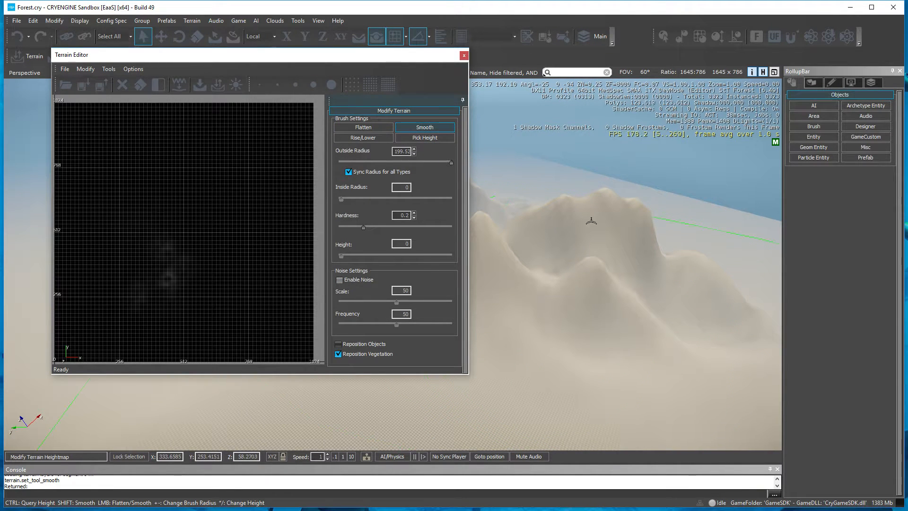
mouse_move(162, 269)
mouse_down()
mouse_move(186, 310)
mouse_move(138, 286)
mouse_move(157, 289)
mouse_up()
key(a)
right_drag(551, 317, 533, 306)
mouse_move(191, 270)
mouse_down()
mouse_move(169, 231)
mouse_move(180, 254)
mouse_move(158, 264)
mouse_move(170, 271)
mouse_move(209, 232)
mouse_move(129, 265)
mouse_move(187, 268)
mouse_move(178, 240)
mouse_up()
- Return to the Flatten brush, disable noise and paint over the mountain area at height 100 and hardness 0.01
click(358, 127)
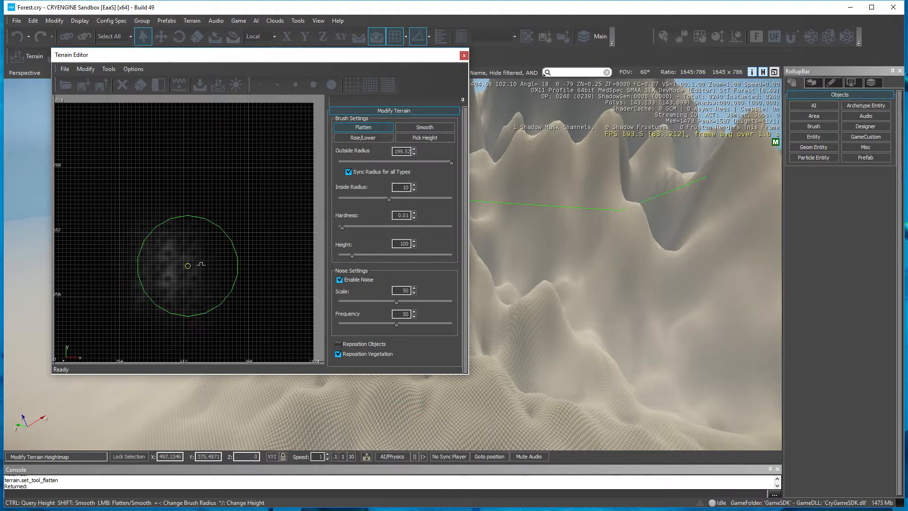
click(340, 280)
mouse_move(172, 269)
mouse_down()
mouse_move(172, 298)
mouse_move(187, 257)
mouse_move(162, 304)
mouse_move(194, 264)
mouse_move(161, 270)
mouse_move(172, 269)
mouse_up()
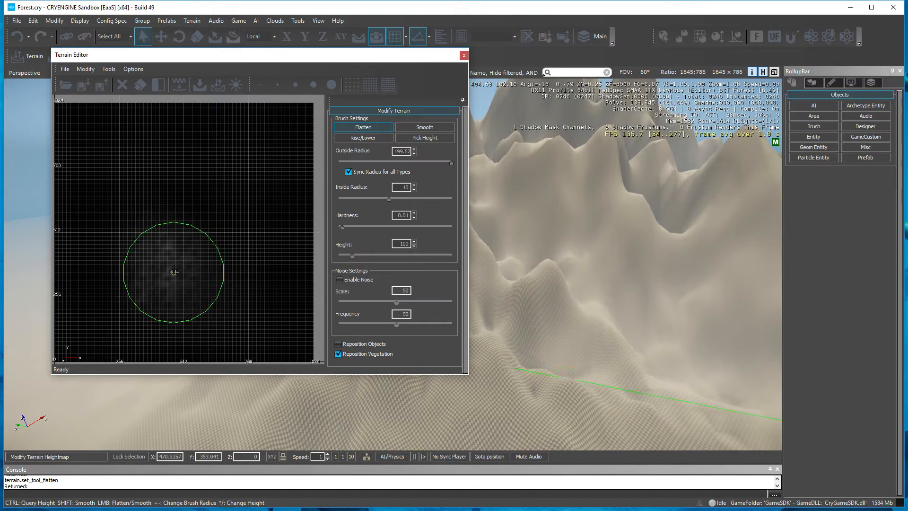
- Erase the entire heightmap
click(127, 91)
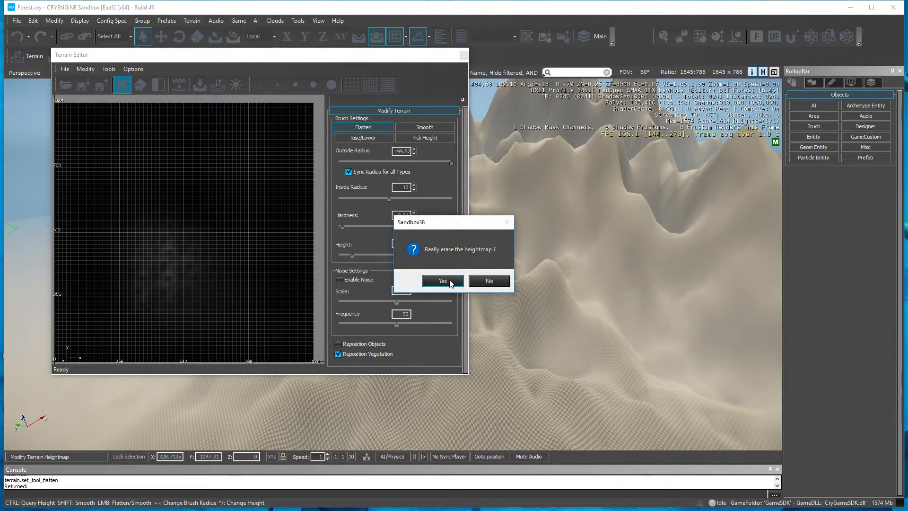
click(426, 280)
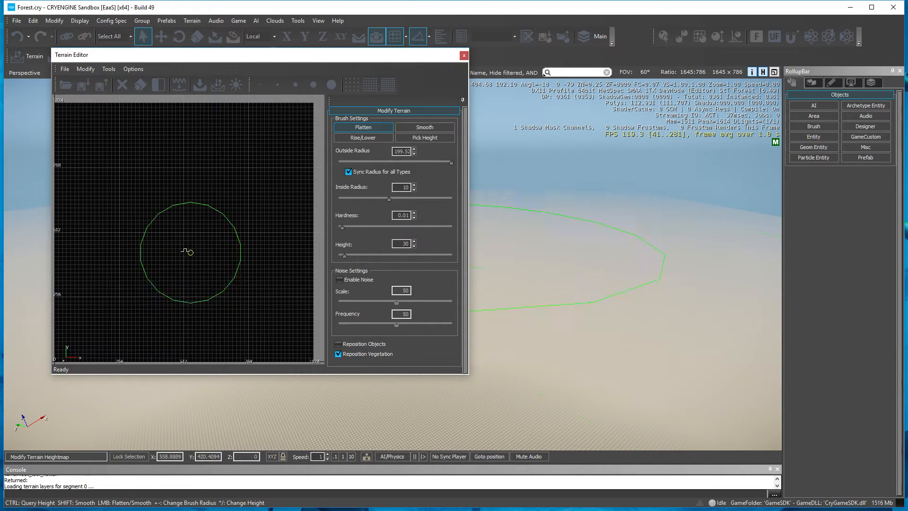
- Sculpt gentle hills with the Flatten brush using an outside radius of about 55, hardness 0.01 and height 102
click(403, 128)
click(357, 130)
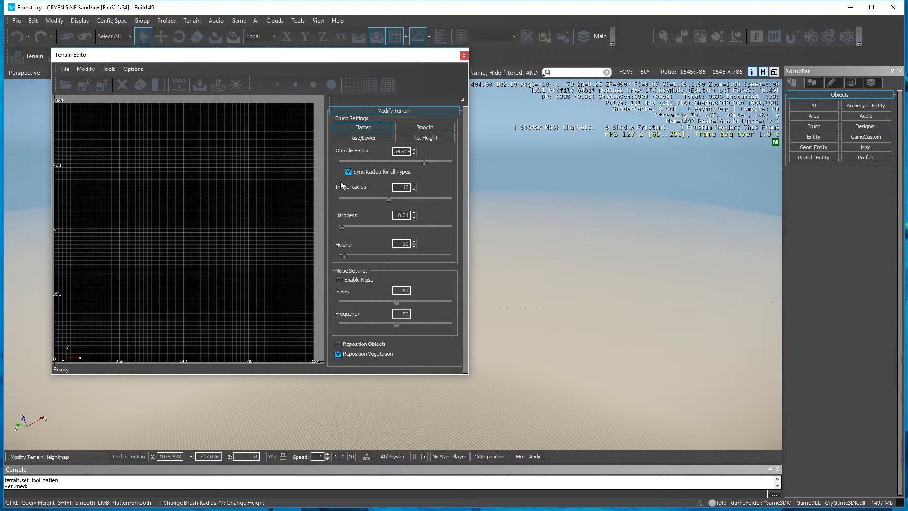
click(362, 138)
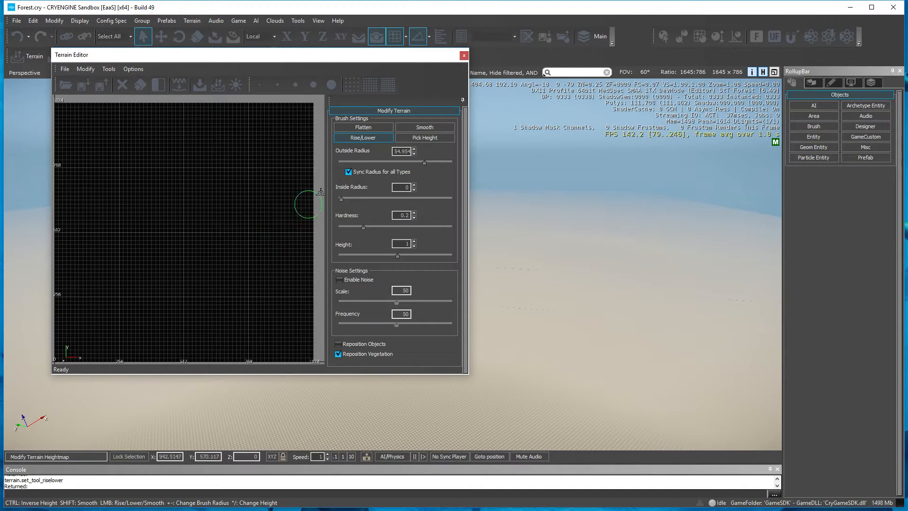
click(364, 126)
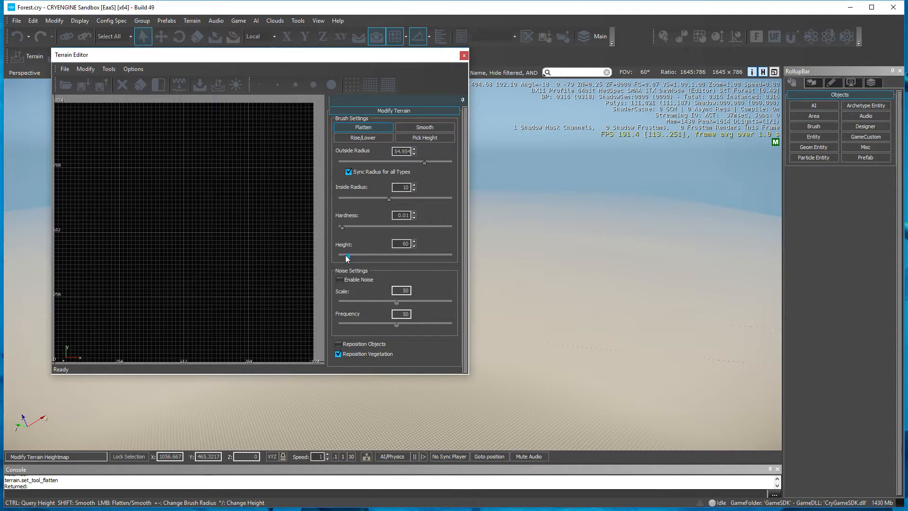
drag(346, 255, 350, 255)
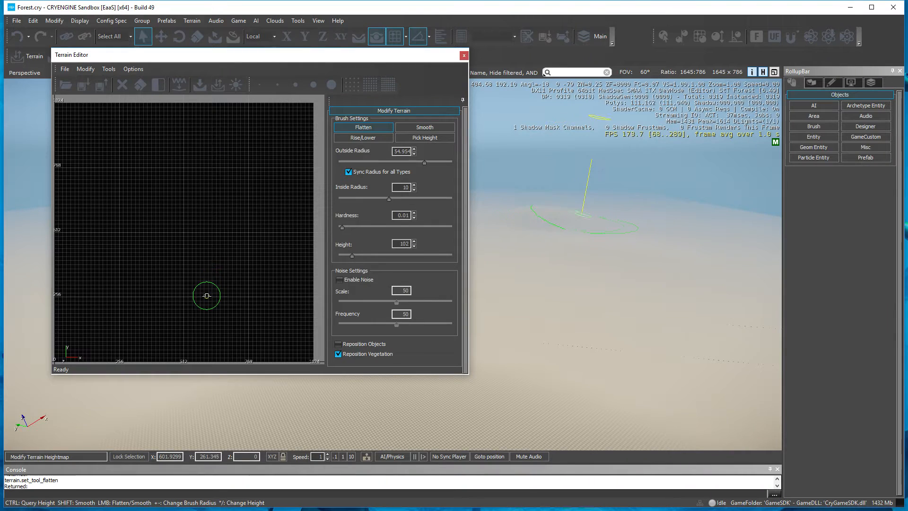
mouse_move(207, 296)
mouse_down()
mouse_move(172, 298)
mouse_move(148, 269)
mouse_move(151, 253)
mouse_move(178, 294)
mouse_move(146, 265)
mouse_move(161, 305)
mouse_move(136, 283)
mouse_move(143, 260)
mouse_move(167, 271)
mouse_move(175, 250)
mouse_up()
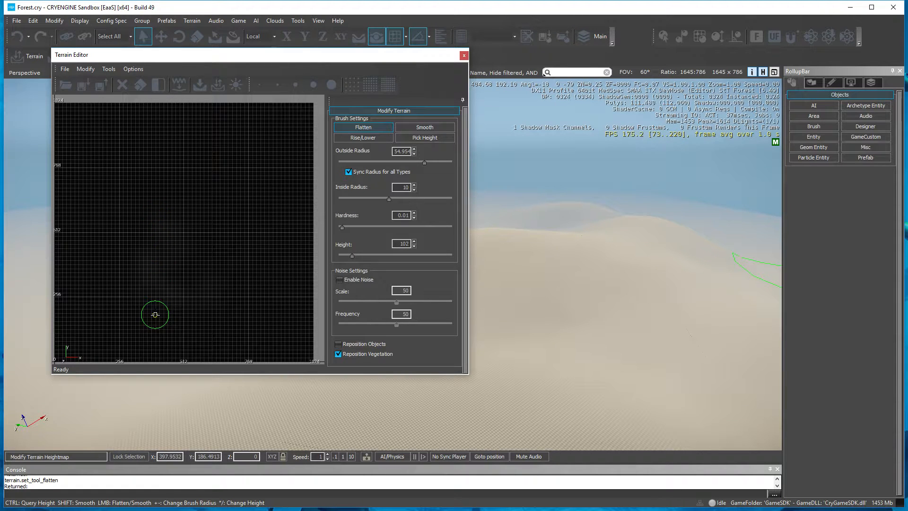
- Move the Terrain Editor window out of the viewport and look over the sculpted hills from above
right_drag(565, 287, 560, 287)
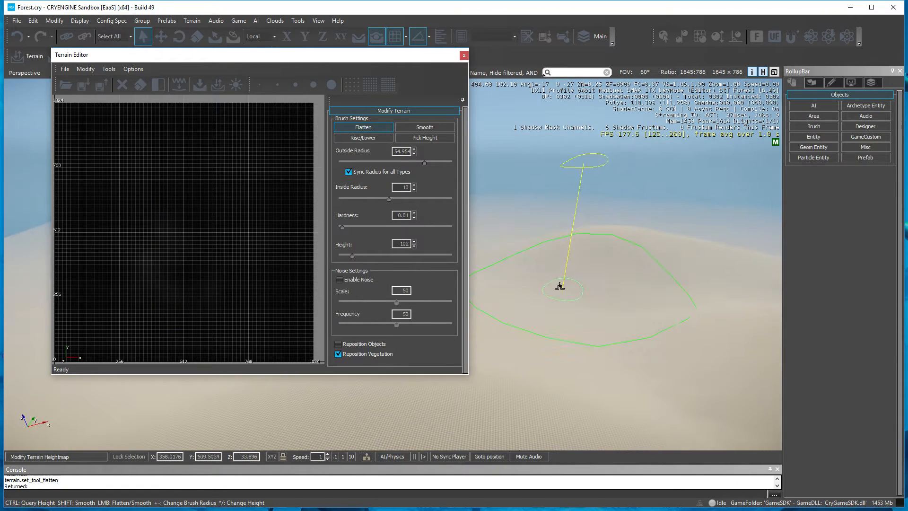
drag(423, 57, 0, 123)
right_drag(584, 326, 598, 321)
key(s)
key(a)
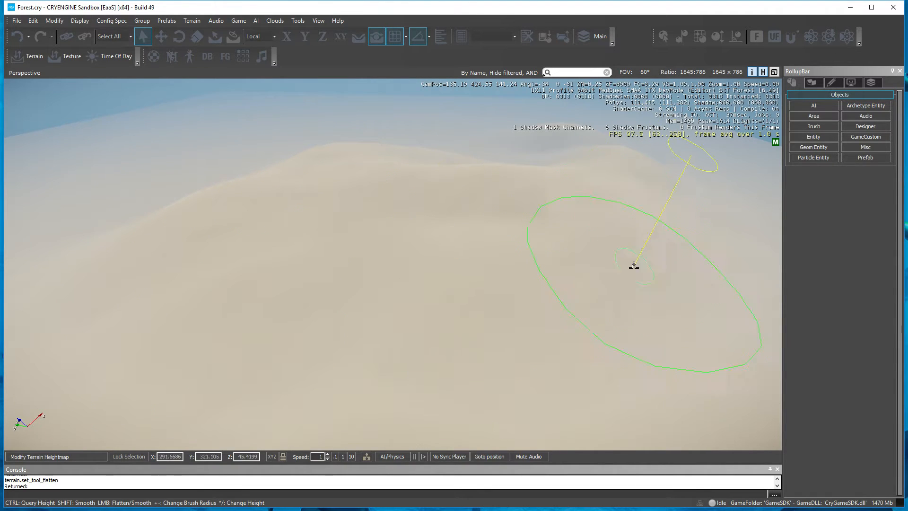
key(d)
key(w)
- Reshape the straight outer edge of the terrain beside the water with the Rise/Lower brush
mouse_move(618, 278)
right_down()
mouse_move(644, 273)
mouse_move(596, 263)
mouse_move(646, 288)
mouse_move(617, 277)
mouse_move(581, 297)
mouse_move(558, 294)
right_up()
drag(525, 257, 484, 272)
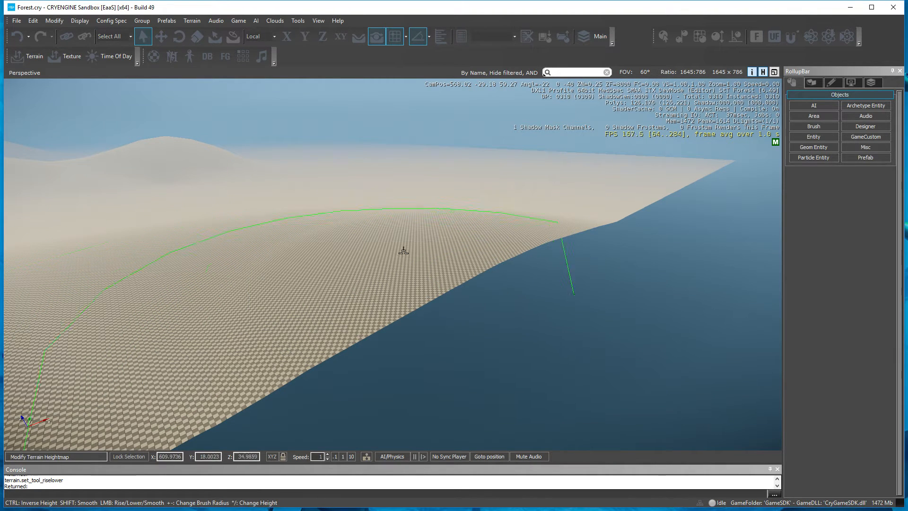
drag(466, 239, 462, 243)
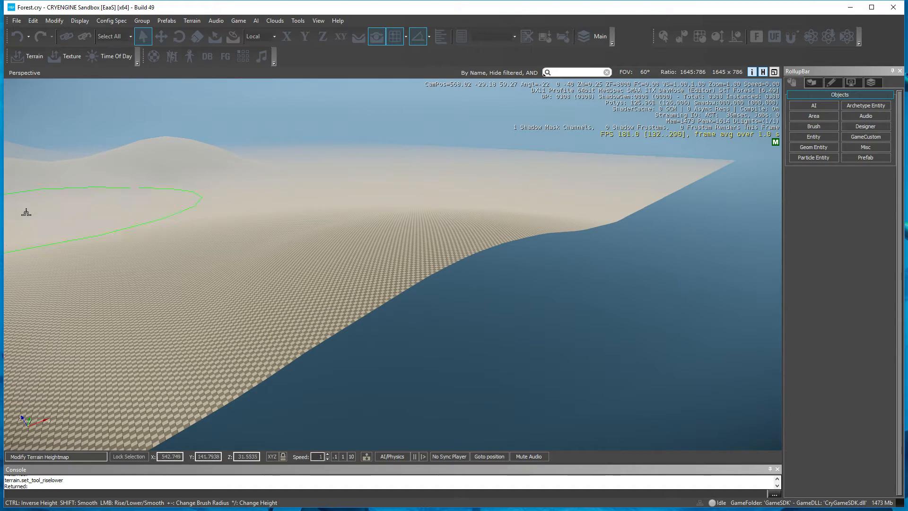
- Carve a curved bay into the straight outer edge of the terrain by lowering the ground with the Rise/Lower brush
mouse_move(194, 254)
mouse_down()
mouse_move(456, 229)
mouse_move(449, 245)
mouse_move(407, 243)
mouse_move(513, 220)
mouse_up()
drag(410, 282, 447, 299)
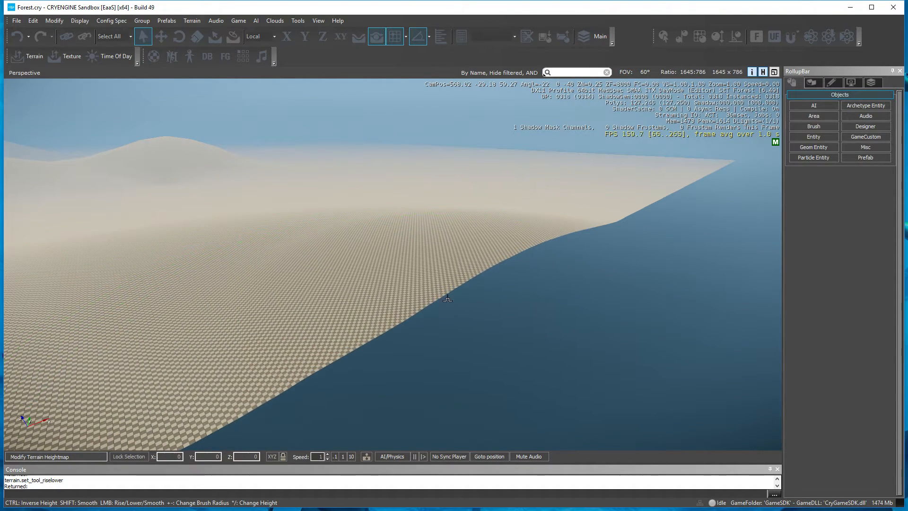
mouse_move(410, 242)
mouse_down()
mouse_move(495, 318)
mouse_move(470, 331)
mouse_move(481, 280)
mouse_move(535, 275)
mouse_move(541, 253)
mouse_move(537, 237)
mouse_move(501, 279)
mouse_move(424, 305)
mouse_move(290, 377)
mouse_move(487, 270)
mouse_move(543, 247)
mouse_move(535, 273)
mouse_move(586, 251)
mouse_move(530, 266)
mouse_up()
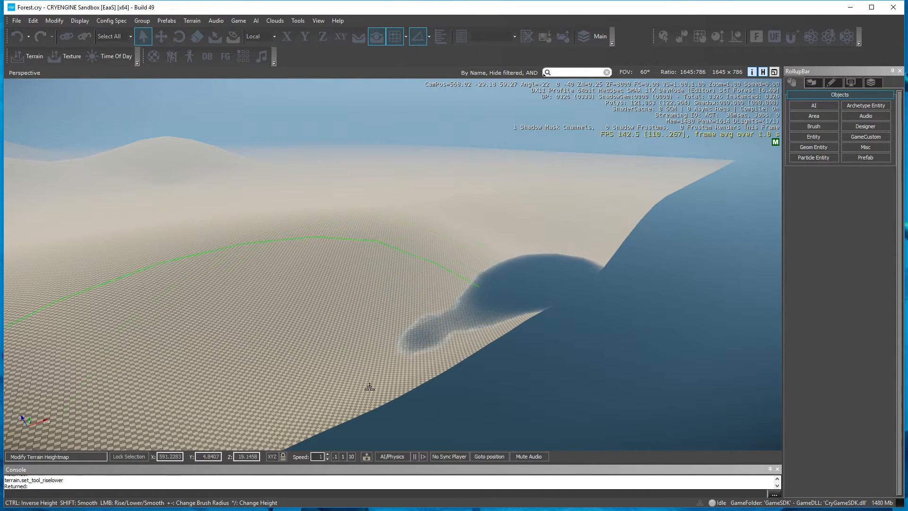
mouse_move(369, 387)
ctrl+mouse_down()
mouse_move(381, 377)
mouse_move(264, 404)
mouse_move(293, 378)
ctrl+mouse_up()
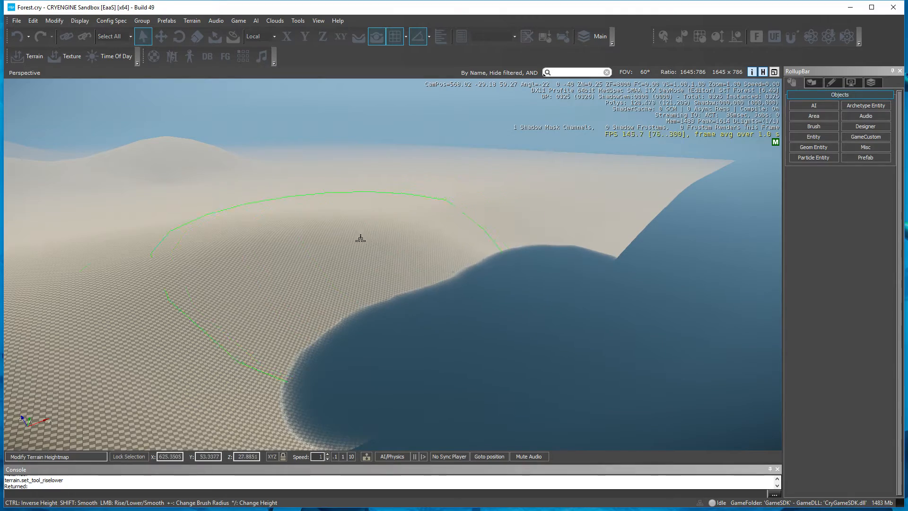
mouse_move(360, 238)
ctrl+mouse_down()
mouse_move(350, 288)
mouse_move(215, 347)
ctrl+mouse_up()
right_drag(215, 347, 443, 223)
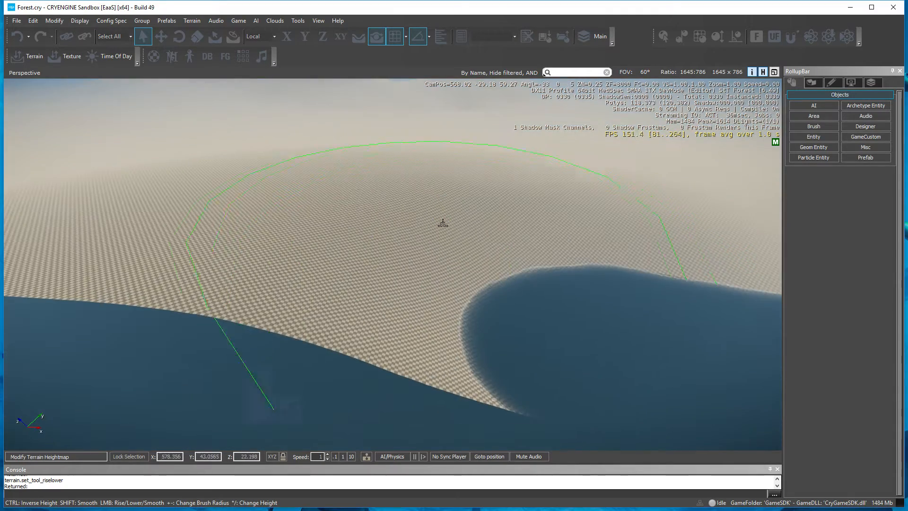
mouse_move(443, 223)
ctrl+mouse_down()
mouse_move(318, 282)
mouse_move(178, 301)
mouse_move(122, 349)
mouse_move(100, 305)
mouse_move(29, 267)
ctrl+mouse_up()
- Extend the lowered shoreline along the straight edge beyond the bay with the inverted Rise/Lower brush
key(w)
right_drag(29, 267, 7, 213)
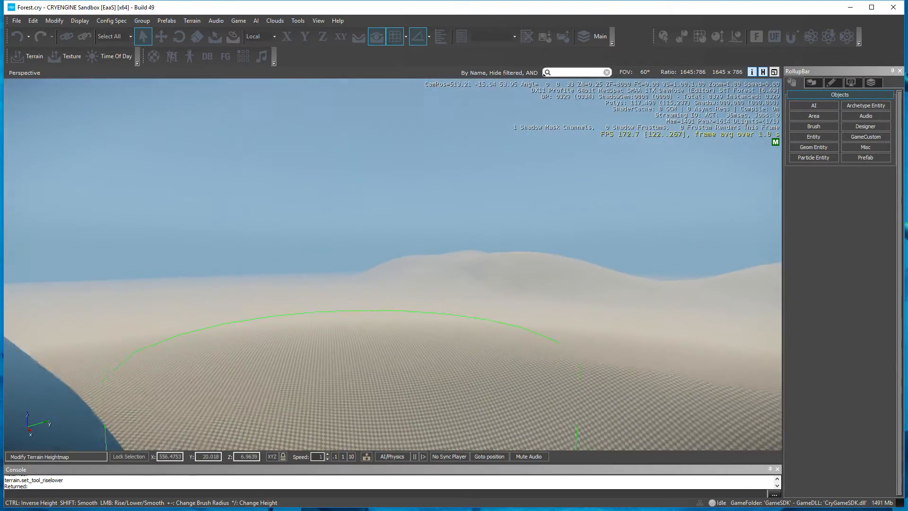
mouse_move(341, 350)
right_down()
mouse_move(378, 425)
mouse_move(388, 430)
mouse_move(391, 411)
mouse_move(421, 402)
mouse_move(402, 402)
mouse_move(397, 414)
right_up()
key(s)
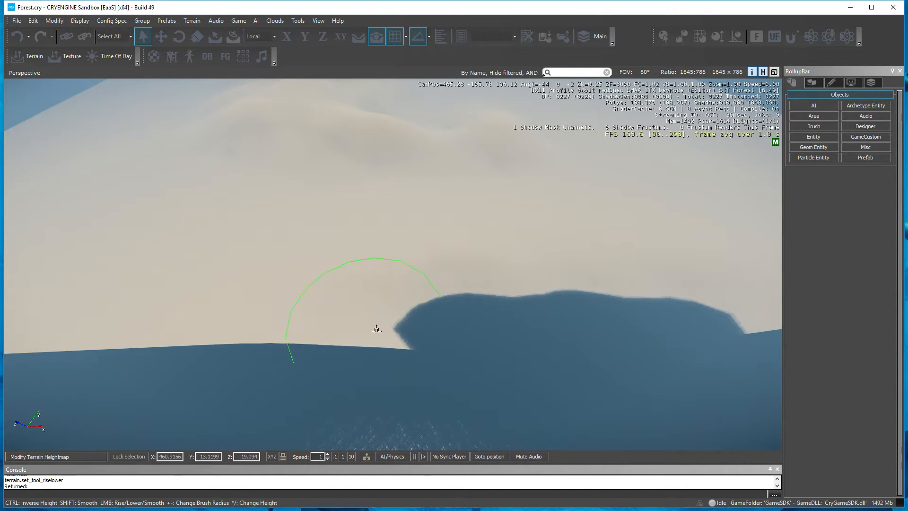
ctrl+drag(345, 340, 297, 342)
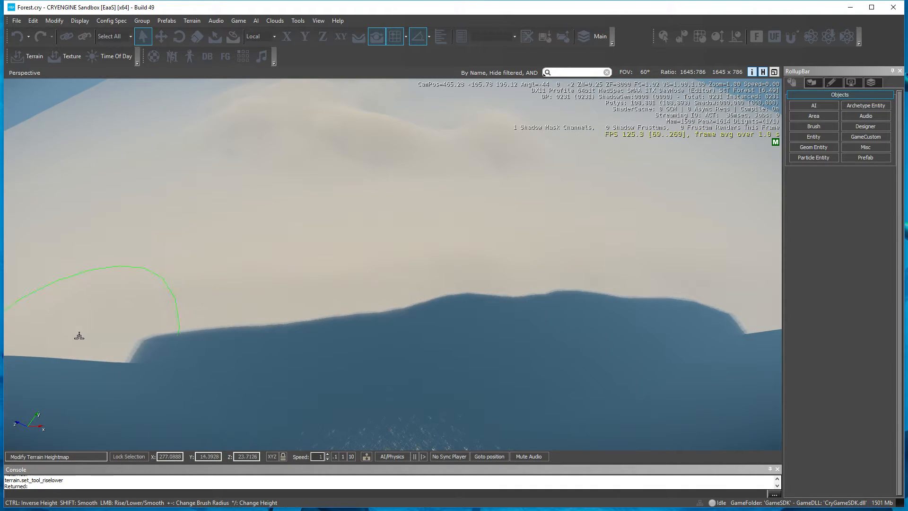
ctrl+drag(79, 336, 67, 361)
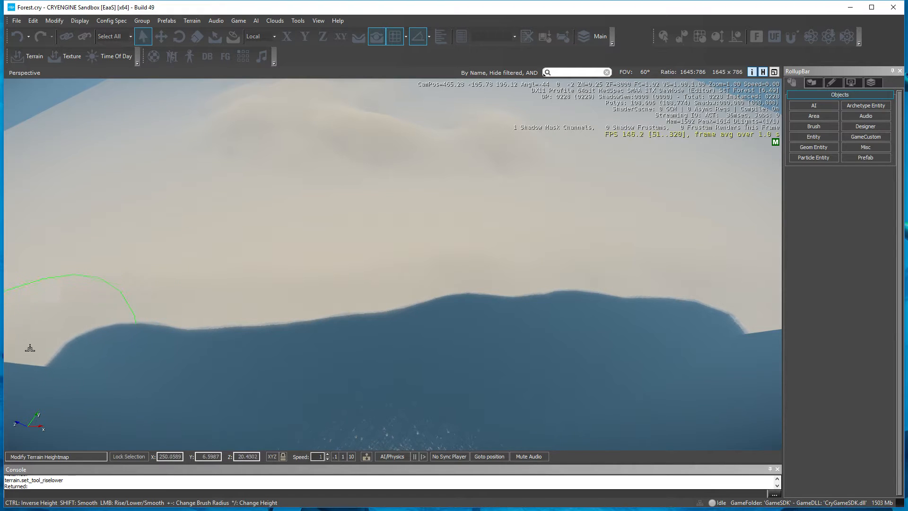
- Lower the remaining straight strip of terrain beside the water all the way toward the terrain's corner
right_drag(306, 362, 362, 374)
key(s)
key(a)
ctrl+drag(435, 335, 410, 325)
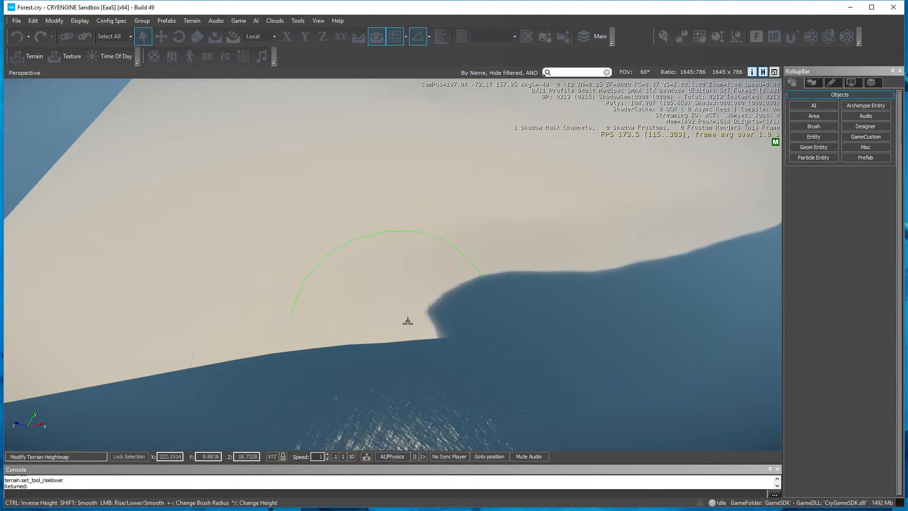
mouse_move(408, 311)
ctrl+mouse_down()
mouse_move(345, 349)
mouse_move(335, 335)
mouse_move(136, 378)
mouse_move(9, 371)
mouse_move(23, 421)
ctrl+mouse_up()
- Round off the terrain's square corner by sinking it below the water with the Rise/Lower brush
key(a)
mouse_move(284, 366)
right_down()
mouse_move(246, 367)
mouse_move(322, 326)
mouse_move(307, 366)
mouse_move(379, 407)
mouse_move(298, 373)
right_up()
key(s)
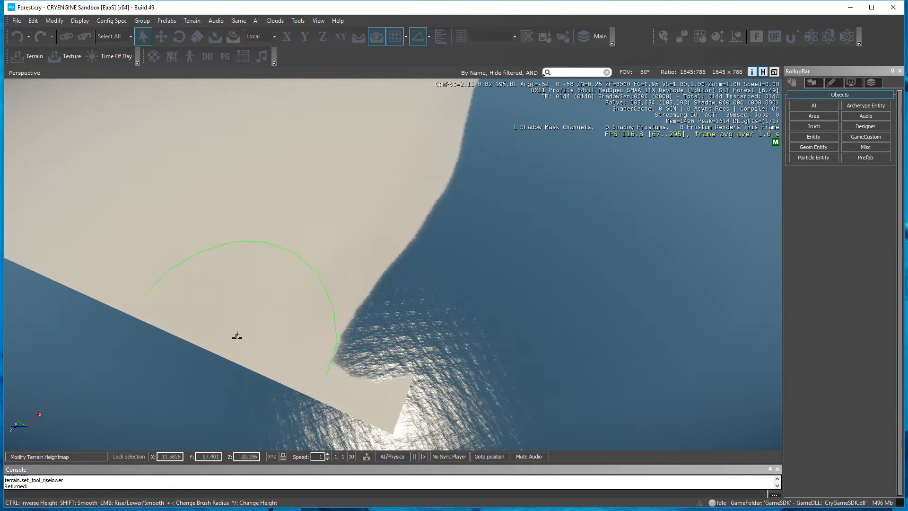
ctrl+drag(298, 358, 182, 326)
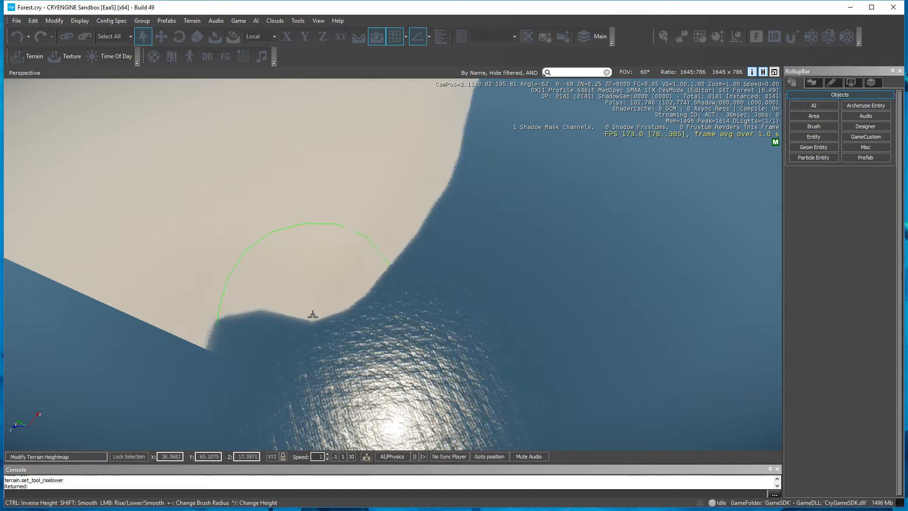
ctrl+drag(309, 320, 150, 333)
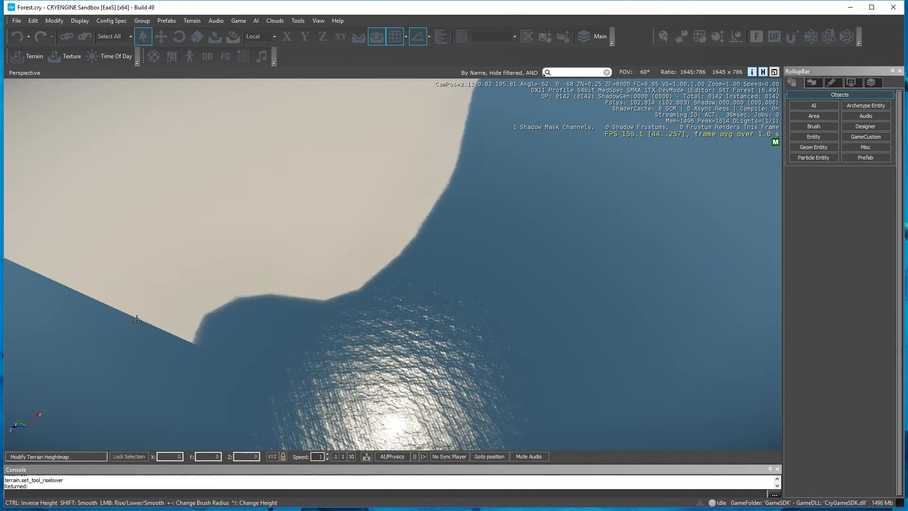
- Break up the smooth shoreline near the reshaped corner into small irregular inlets with Rise/Lower strokes
key(w)
key(a)
mouse_move(480, 383)
right_down()
mouse_move(426, 255)
mouse_move(449, 251)
mouse_move(468, 289)
mouse_move(482, 290)
mouse_move(509, 284)
mouse_move(504, 265)
right_up()
key(w)
key(d)
key(w)
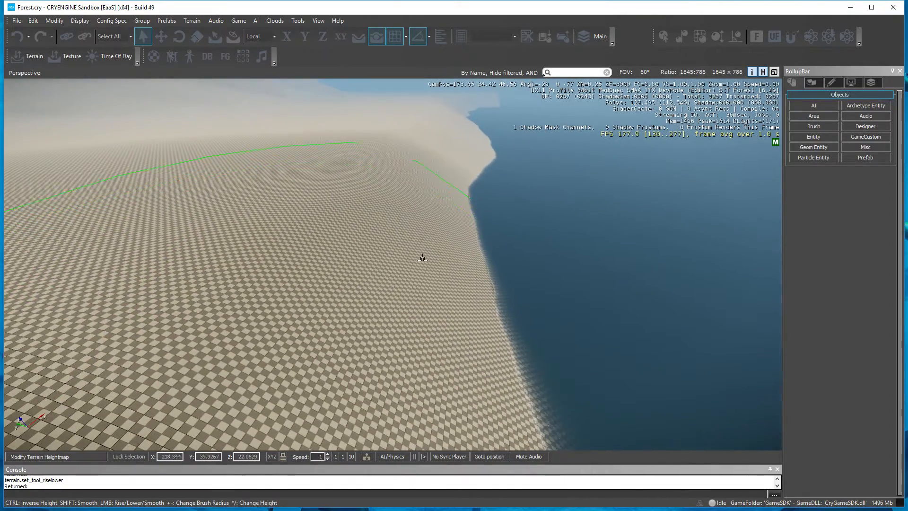
mouse_move(422, 258)
mouse_down()
mouse_move(336, 232)
mouse_move(83, 182)
mouse_move(342, 144)
mouse_move(271, 176)
mouse_move(191, 256)
mouse_move(207, 215)
mouse_move(294, 171)
mouse_up()
mouse_move(235, 195)
mouse_down()
mouse_move(211, 227)
mouse_move(214, 218)
mouse_up()
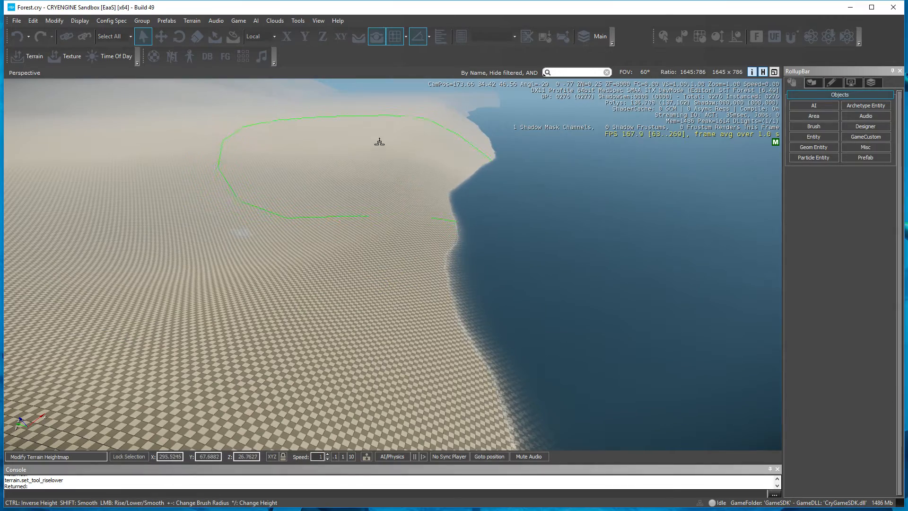
drag(201, 223, 225, 222)
- Examine the reshaped coastline and the hills behind it along the edge up to the unfinished straight section
key(w)
key(a)
right_drag(349, 234, 272, 91)
key(d)
key(w)
key(s)
key(d)
mouse_move(556, 102)
right_down()
mouse_move(428, 182)
mouse_move(408, 208)
right_up()
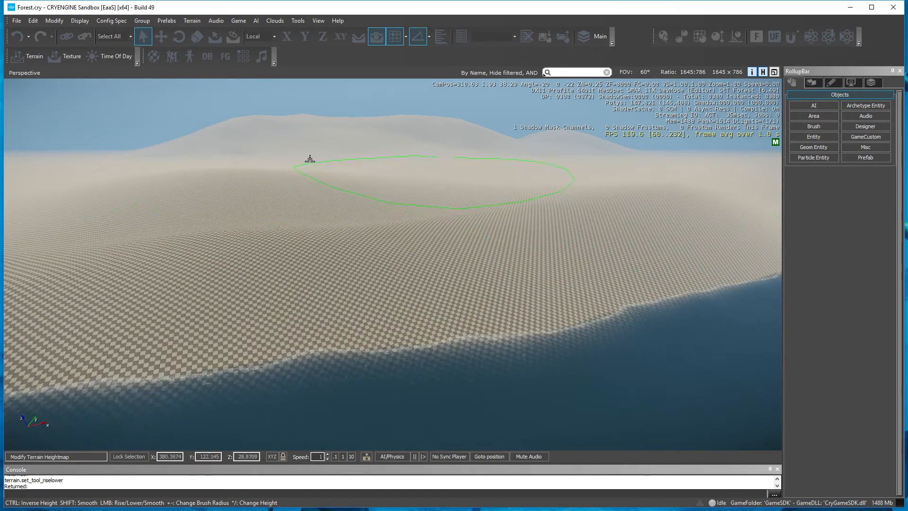
key(d)
mouse_move(416, 331)
right_down()
mouse_move(403, 279)
mouse_move(399, 288)
right_up()
key(w)
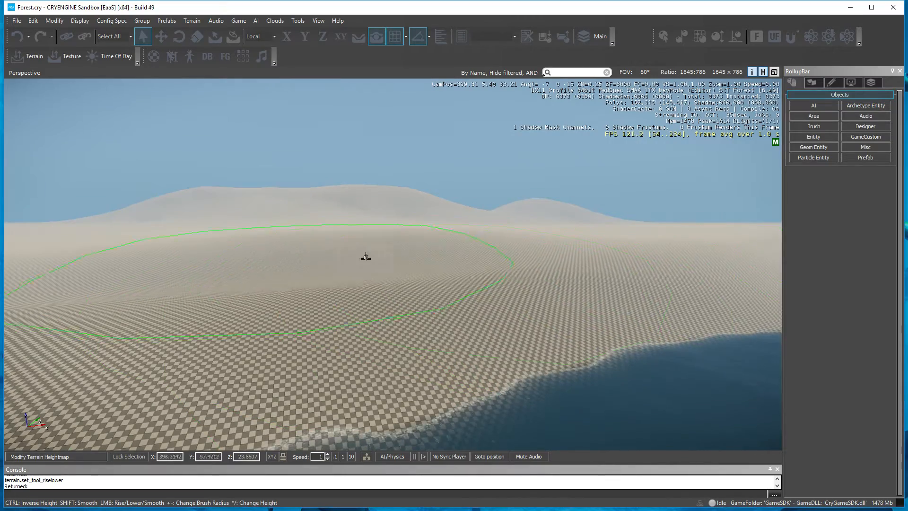
key(d)
mouse_move(364, 257)
right_down()
mouse_move(384, 238)
mouse_move(396, 241)
mouse_move(303, 265)
mouse_move(236, 260)
mouse_move(340, 258)
mouse_move(269, 263)
right_up()
key(w)
key(s)
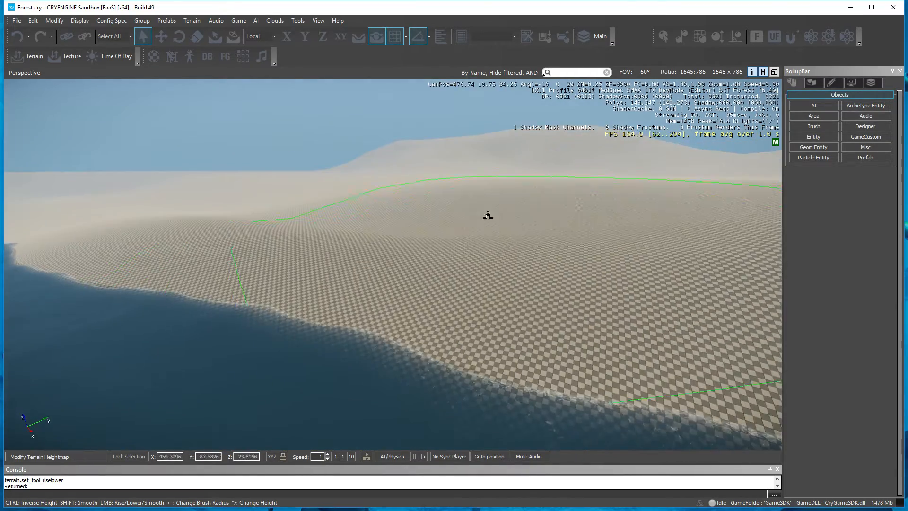
key(w)
mouse_move(734, 234)
right_down()
mouse_move(615, 237)
mouse_move(368, 209)
right_up()
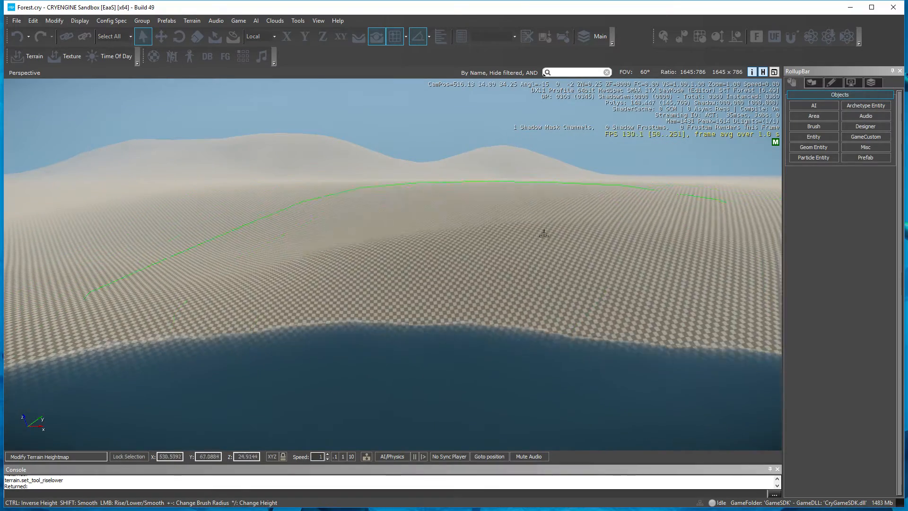
key(w)
right_drag(615, 221, 390, 191)
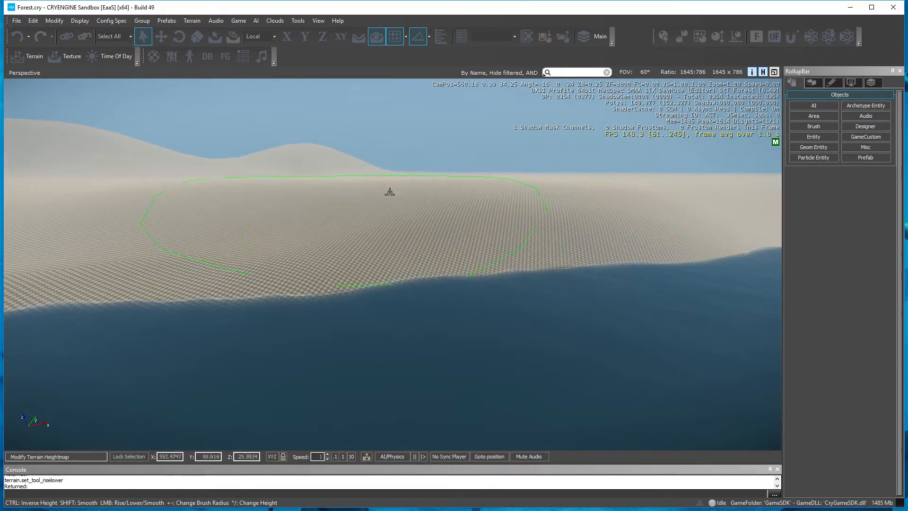
key(w)
mouse_move(550, 243)
right_down()
mouse_move(454, 190)
mouse_move(511, 213)
mouse_move(558, 217)
right_up()
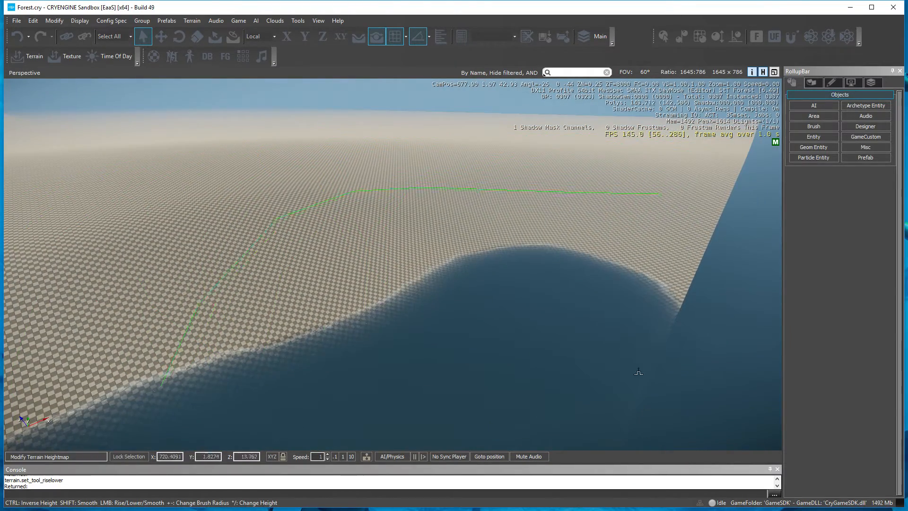
- Remove the pointed strip of land enclosing the bay by lowering it below the water along the outer edge
mouse_move(688, 258)
right_down()
mouse_move(615, 232)
mouse_move(558, 234)
right_up()
key(d)
key(w)
key(s)
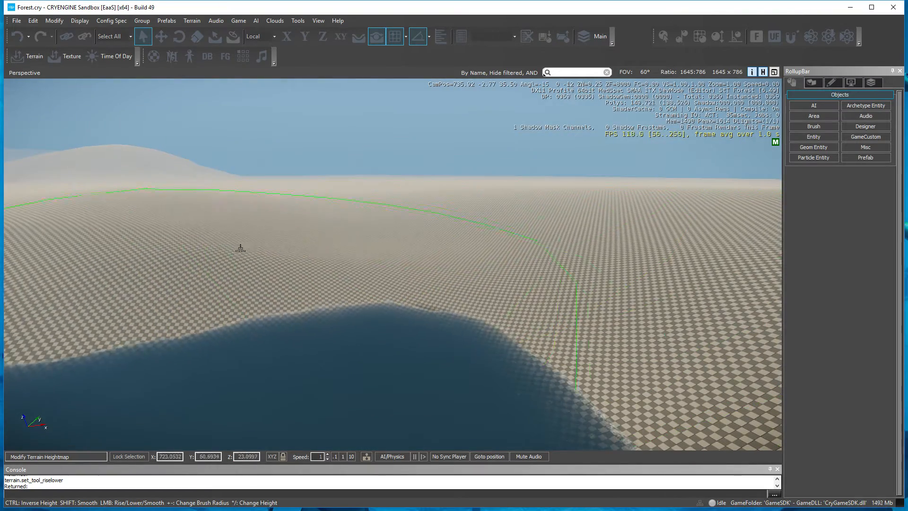
key(d)
right_drag(239, 248, 156, 247)
key(s)
right_drag(403, 338, 389, 375)
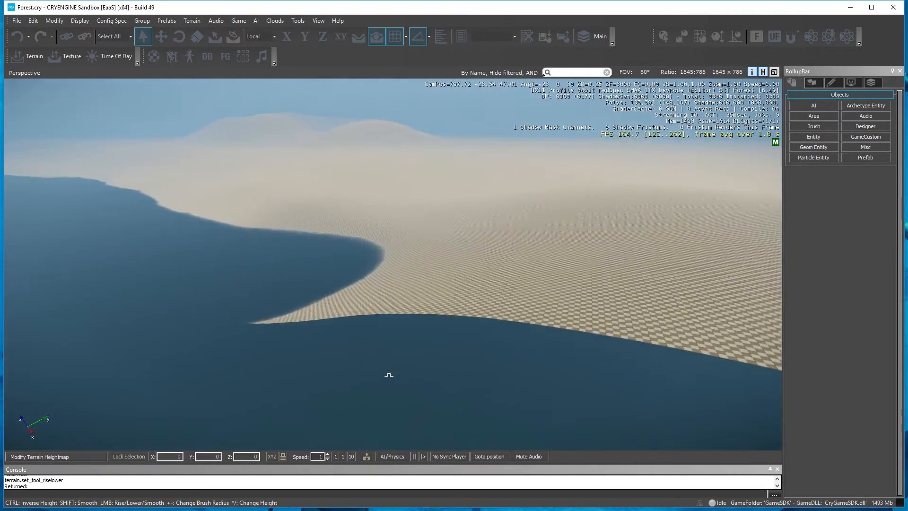
mouse_move(442, 298)
ctrl+mouse_down()
mouse_move(443, 320)
mouse_move(518, 363)
mouse_move(594, 432)
mouse_move(711, 415)
mouse_move(724, 345)
ctrl+mouse_up()
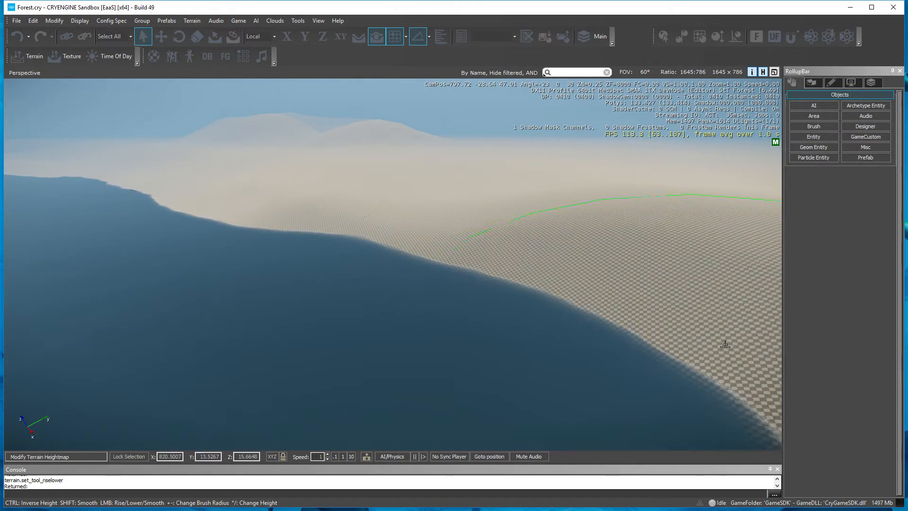
- Lower the next straight section of the outer edge to continue the curved shoreline past the removed strip
key(d)
right_drag(724, 345, 776, 352)
mouse_move(473, 380)
ctrl+mouse_down()
mouse_move(577, 347)
mouse_move(610, 373)
ctrl+mouse_up()
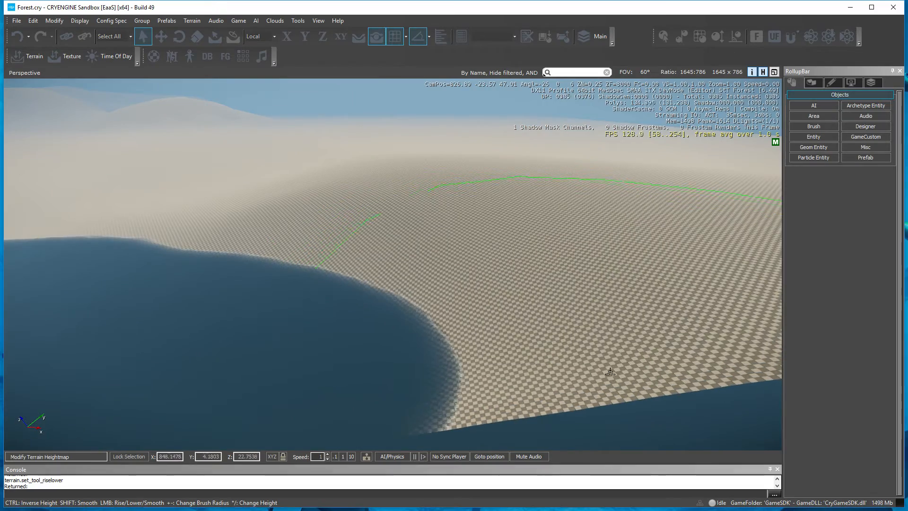
mouse_move(505, 374)
ctrl+mouse_down()
mouse_move(618, 351)
mouse_move(645, 397)
mouse_move(625, 359)
ctrl+mouse_up()
key(d)
right_drag(626, 359, 640, 359)
mouse_move(482, 348)
ctrl+mouse_down()
mouse_move(486, 365)
mouse_move(573, 353)
mouse_move(683, 356)
mouse_move(744, 371)
mouse_move(799, 362)
ctrl+mouse_up()
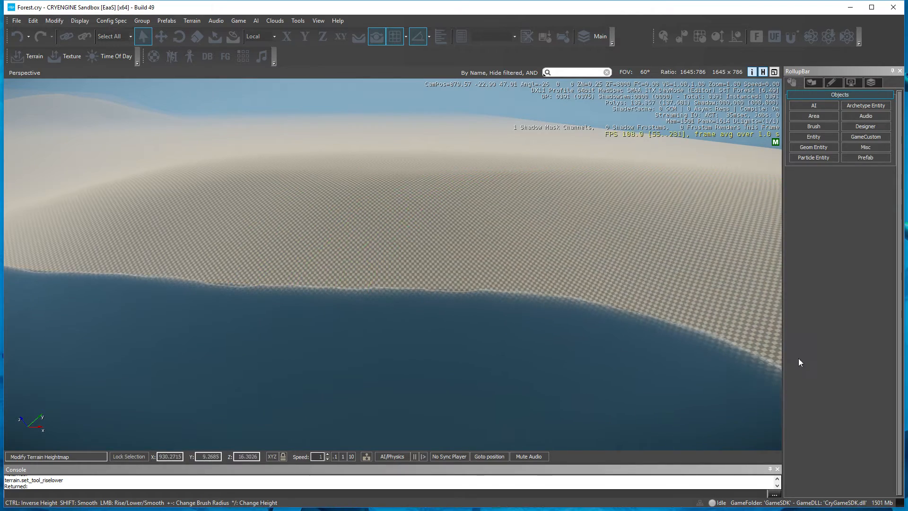
- Lower the last stretch of the edge toward the far corner to give it an uneven, tapering shoreline
right_drag(577, 356, 641, 335)
key(d)
right_drag(469, 302, 456, 310)
ctrl+drag(456, 310, 560, 288)
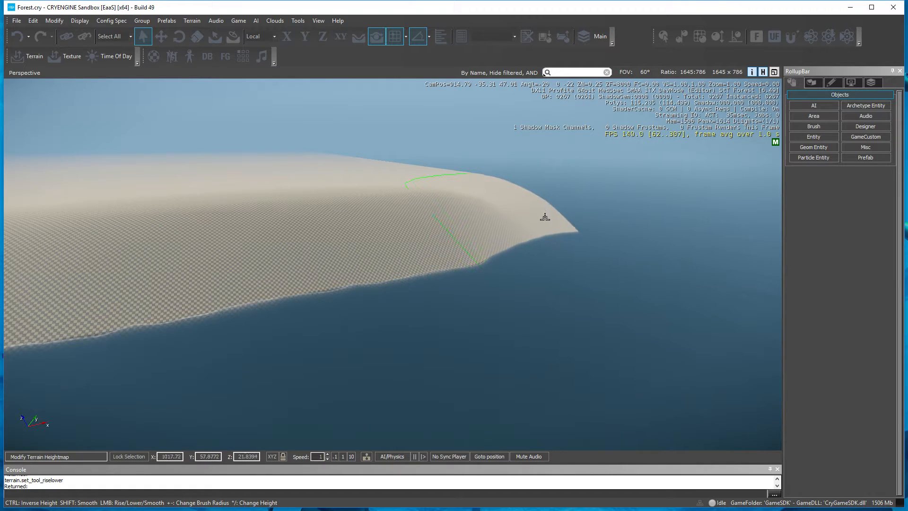
mouse_move(526, 202)
ctrl+mouse_down()
mouse_move(166, 239)
mouse_move(231, 222)
mouse_move(522, 202)
mouse_move(398, 215)
ctrl+mouse_up()
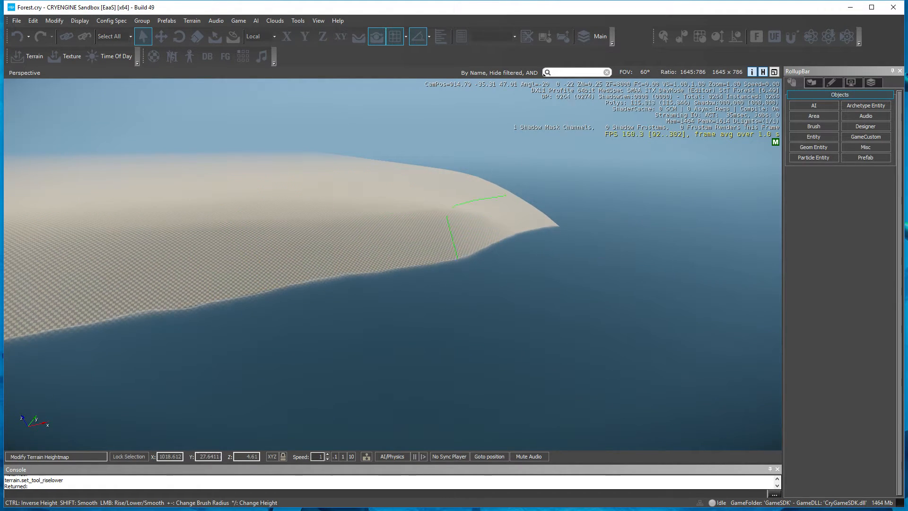
- Lower the rise beside the shore with the Rise/Lower brush and look along the coastline from ground level
right_drag(472, 303, 317, 263)
key(w)
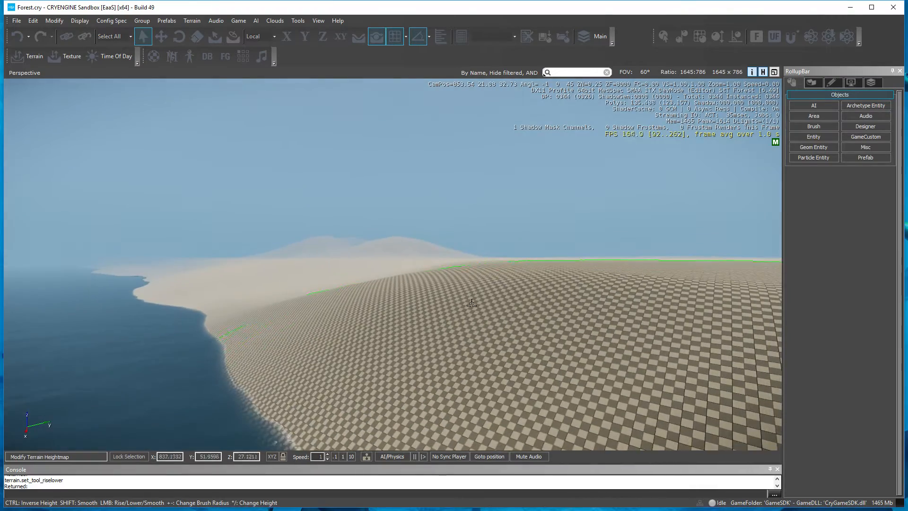
mouse_move(472, 303)
ctrl+mouse_down()
mouse_move(404, 296)
mouse_move(462, 371)
ctrl+mouse_up()
mouse_move(462, 371)
right_down()
mouse_move(305, 363)
mouse_move(374, 324)
right_up()
key(w)
key(s)
key(w)
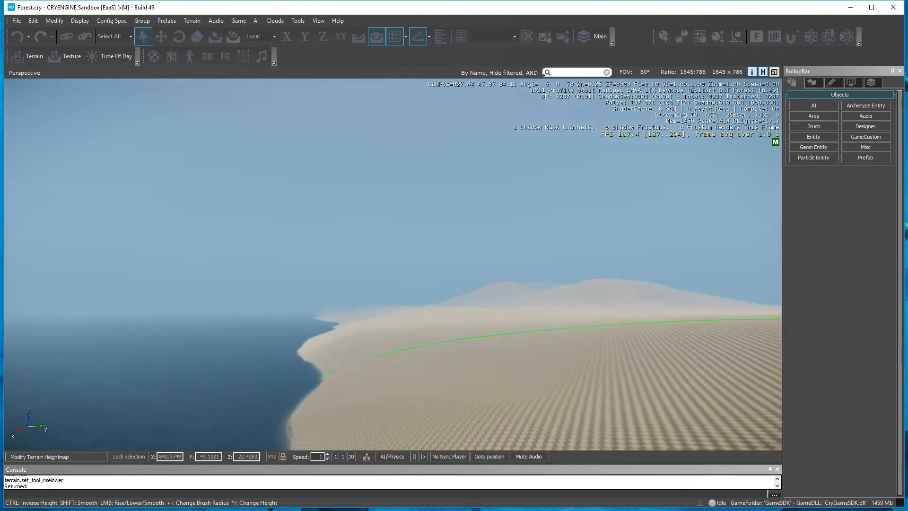
key(w)
right_drag(517, 379, 517, 426)
- Open the Default terrain texture layer's material in the Material Editor and create a new material named sand
click(68, 57)
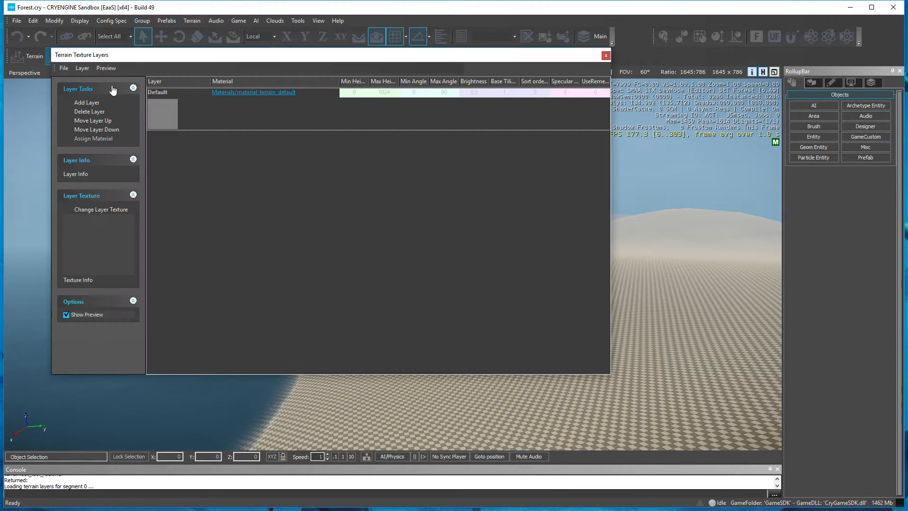
click(263, 93)
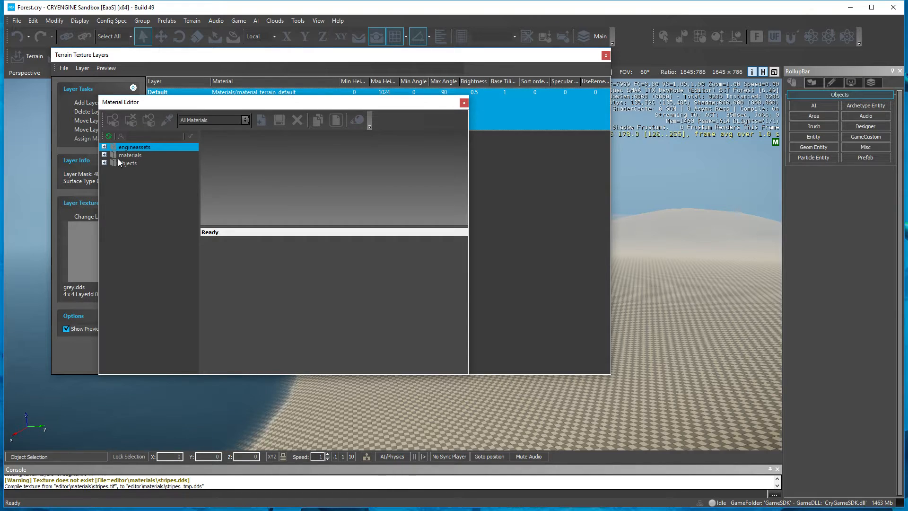
right_click(132, 205)
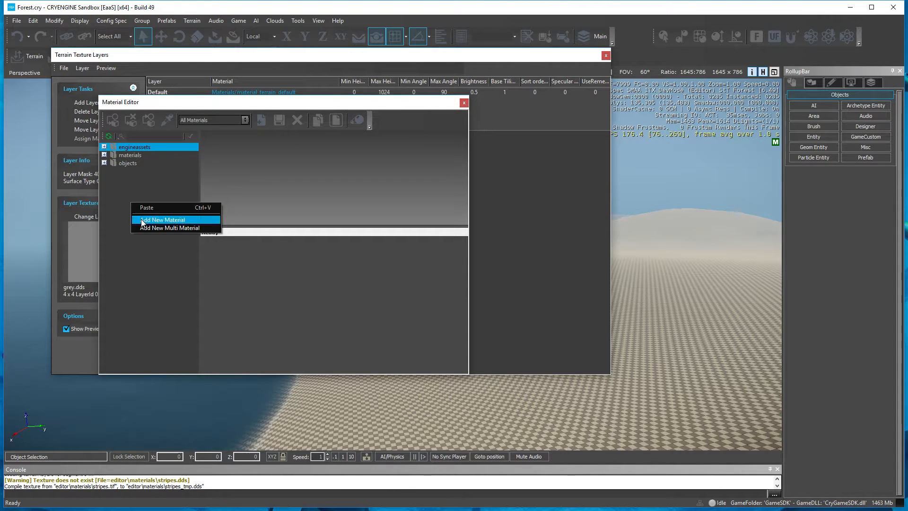
click(141, 221)
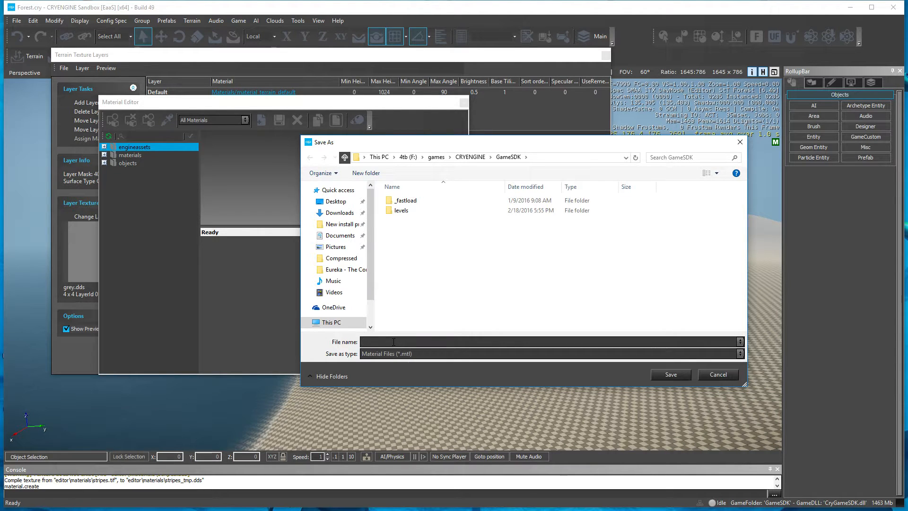
text(sand)
key(Return)
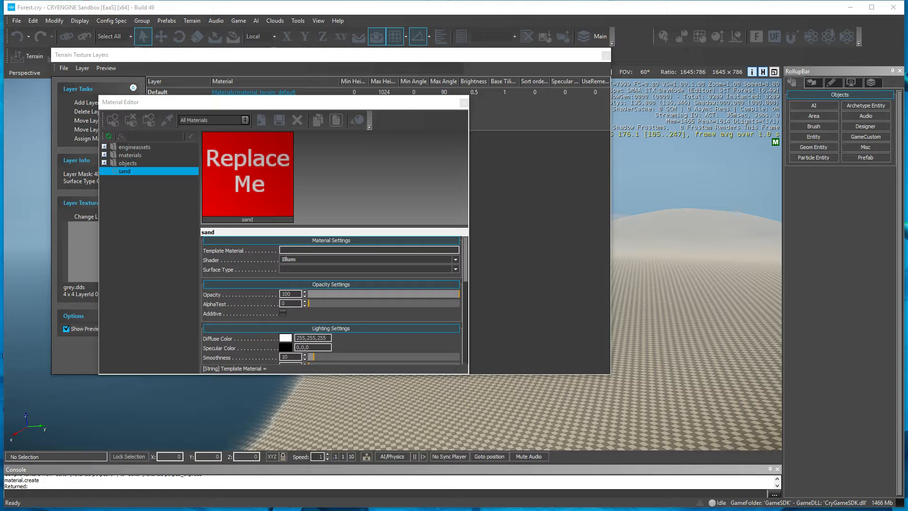
- Create a Textures folder in Pictures and save the sand-texture-1 JPEG image into it
drag(523, 35, 264, 83)
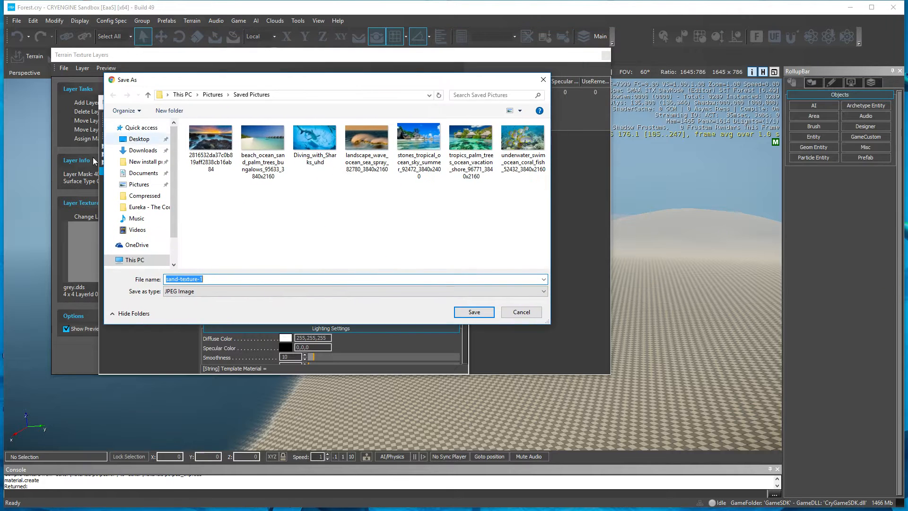
click(220, 96)
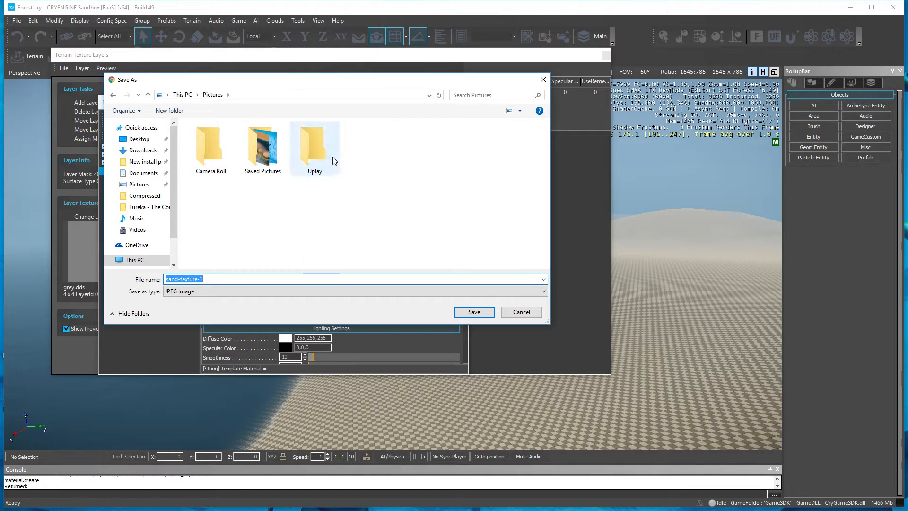
right_click(254, 201)
mouse_move(340, 314)
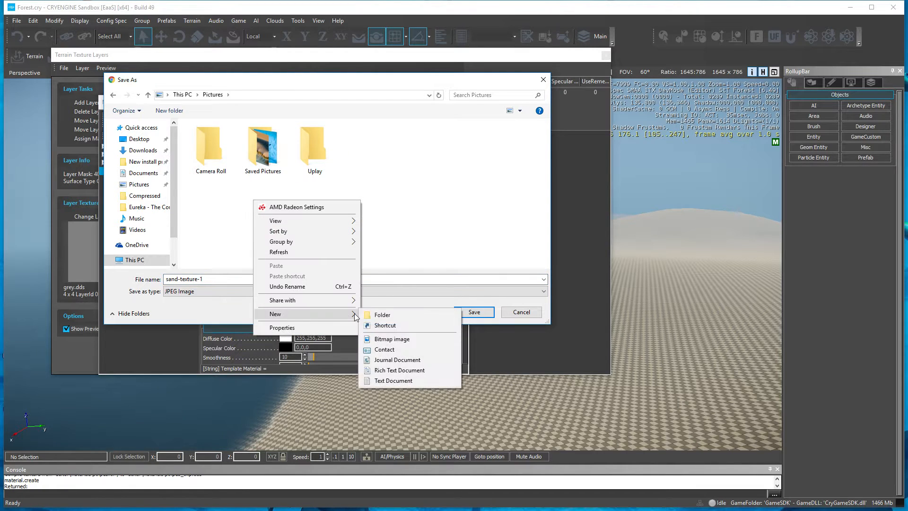
click(380, 315)
text(Text)
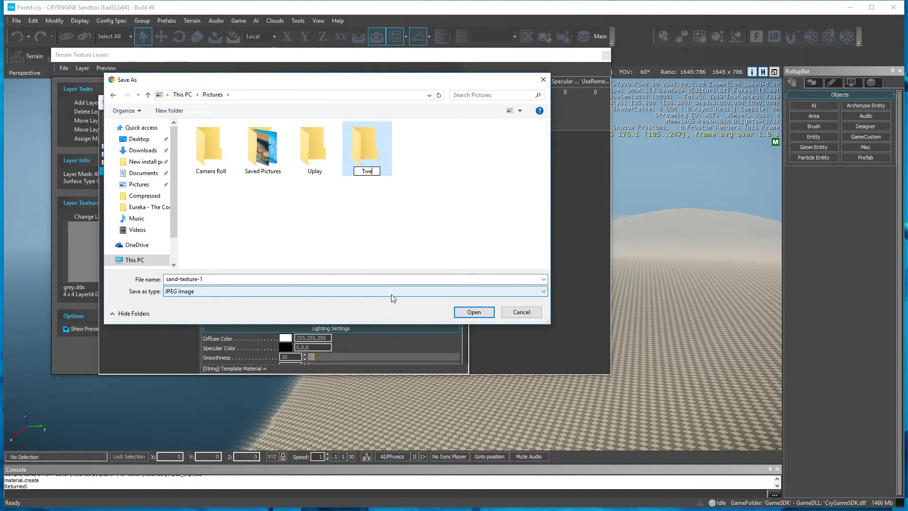
text(ures)
key(Return)
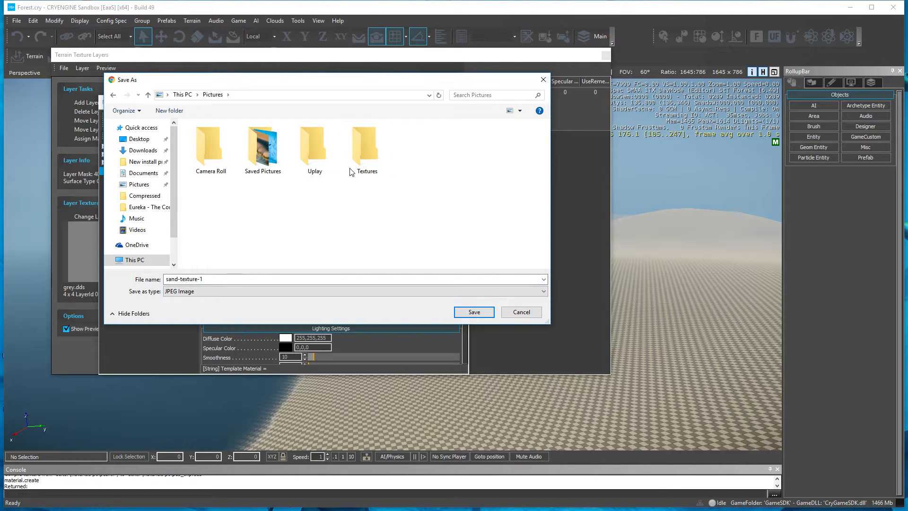
click(474, 312)
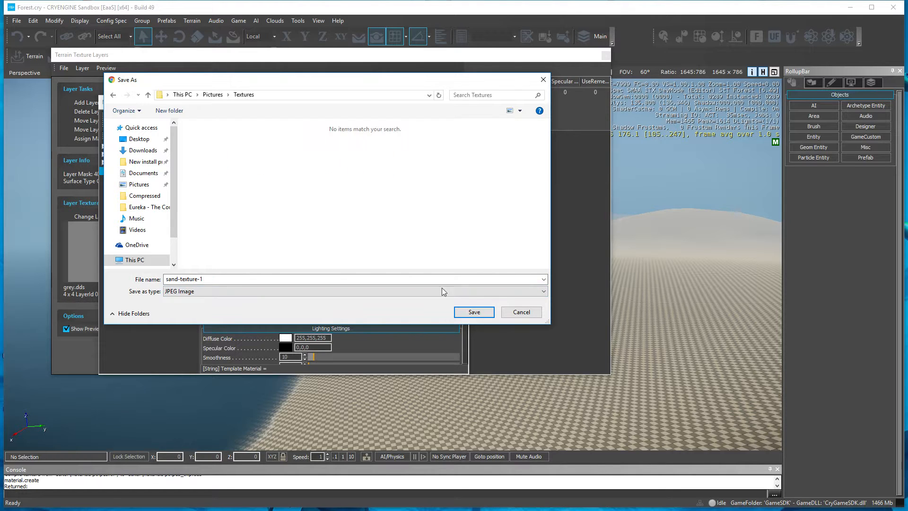
click(471, 313)
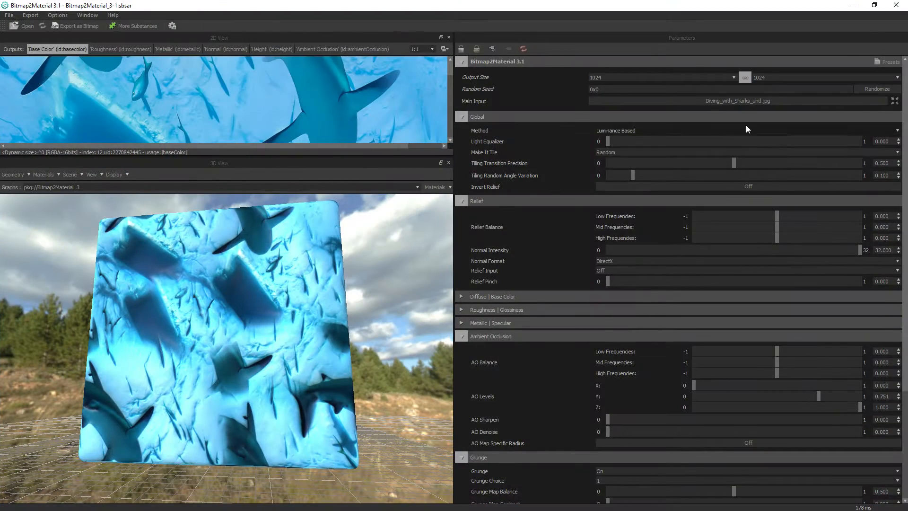
- In Bitmap2Material, load sand-texture-1 from the Pictures > Textures folder as the Main Input image
click(743, 100)
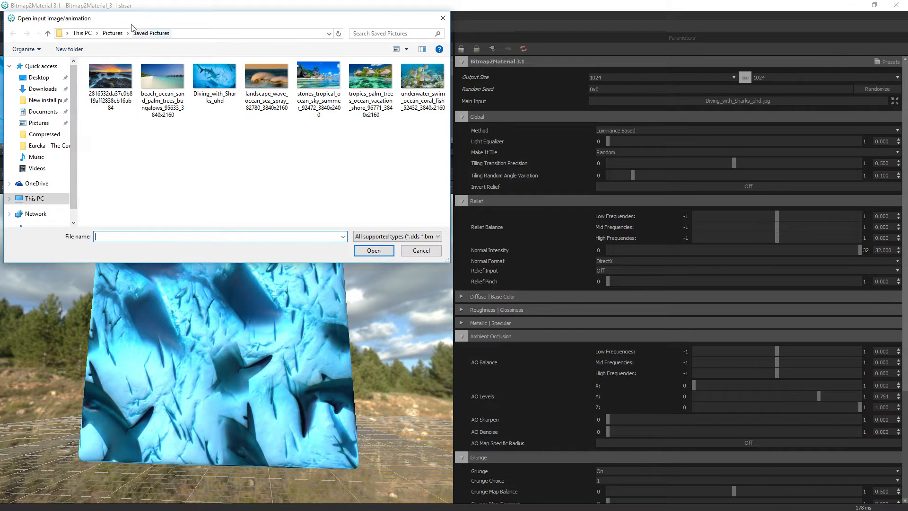
click(120, 32)
double_click(204, 92)
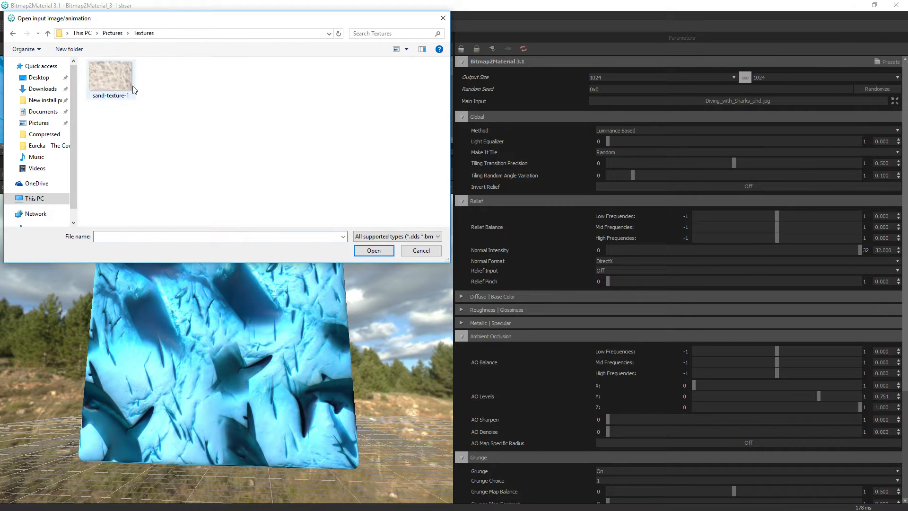
double_click(110, 84)
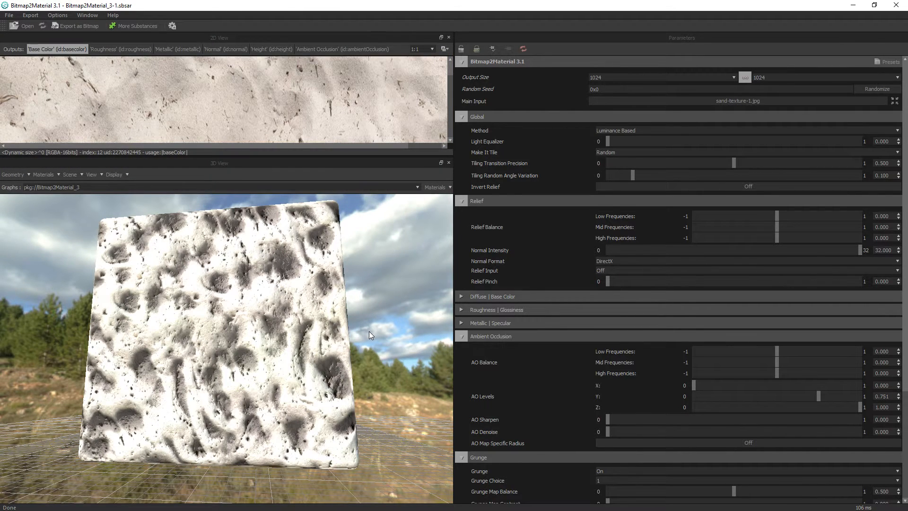
- Lower the Y value of the ambient occlusion AO Levels to 0.344 and inspect the cube preview
mouse_move(369, 331)
mouse_down()
mouse_move(382, 389)
mouse_move(368, 340)
mouse_up()
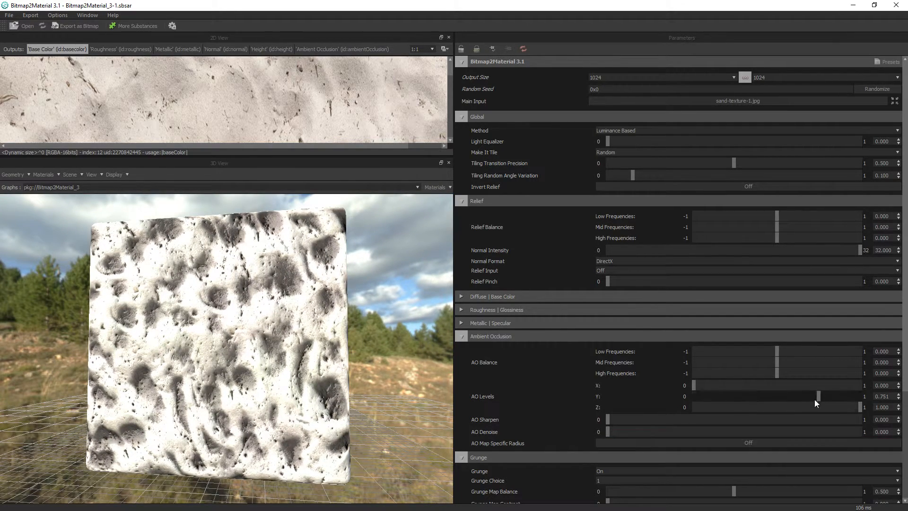
drag(816, 398, 751, 402)
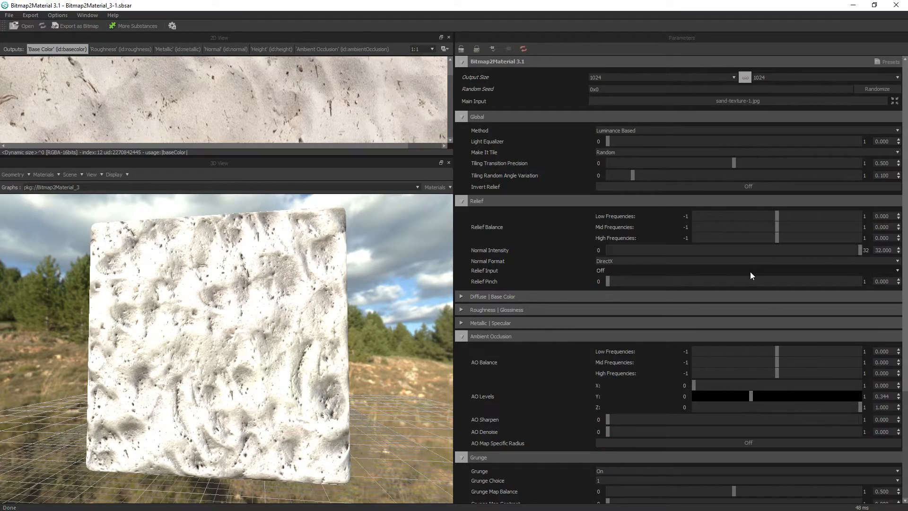
drag(163, 303, 154, 328)
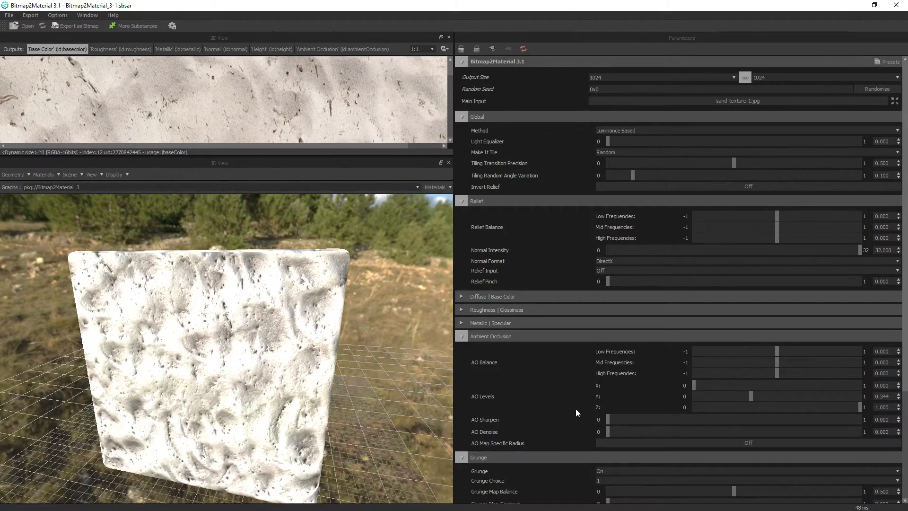
drag(308, 334, 303, 321)
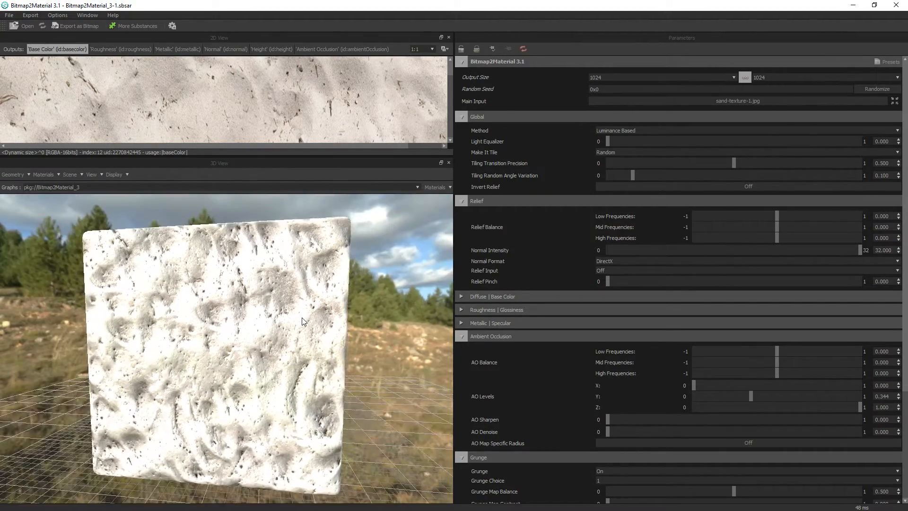
- Raise Diffuse Details to about 0.307 and turn on Roughness From Color for the sand material
click(461, 297)
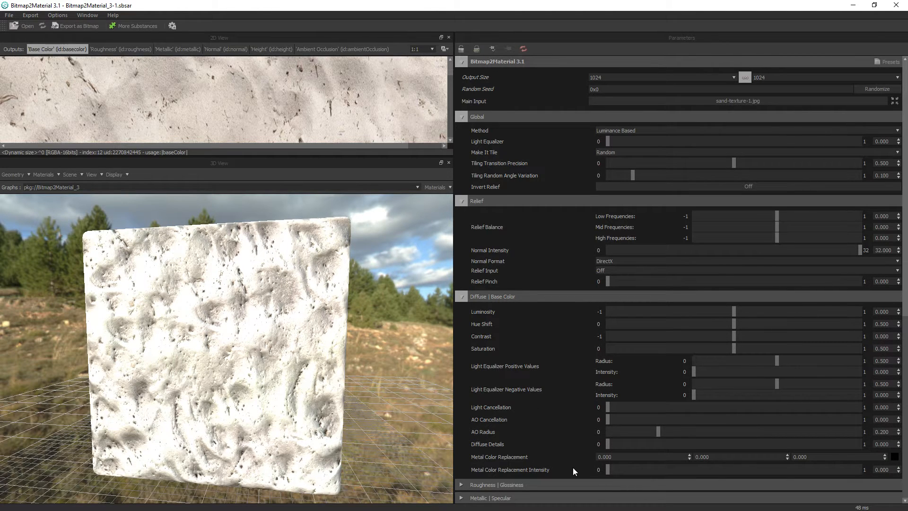
drag(607, 443, 683, 451)
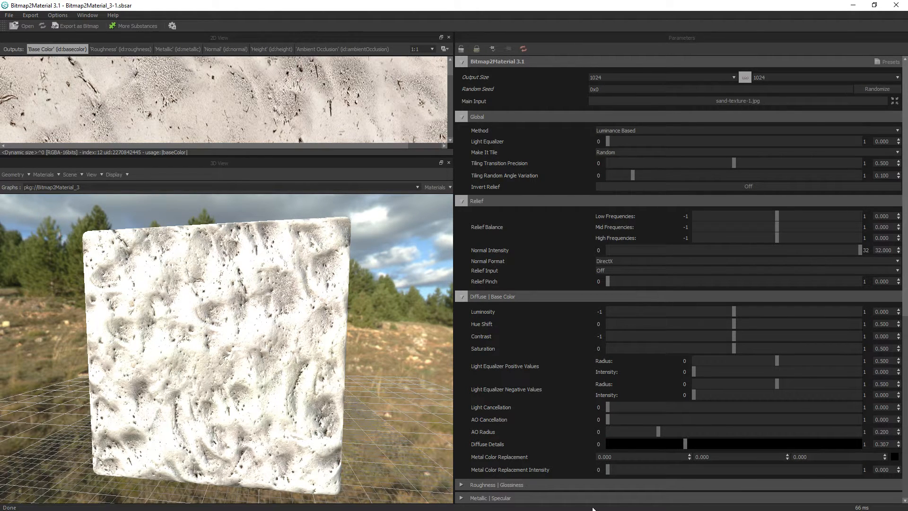
scroll(553, 394, down, 5)
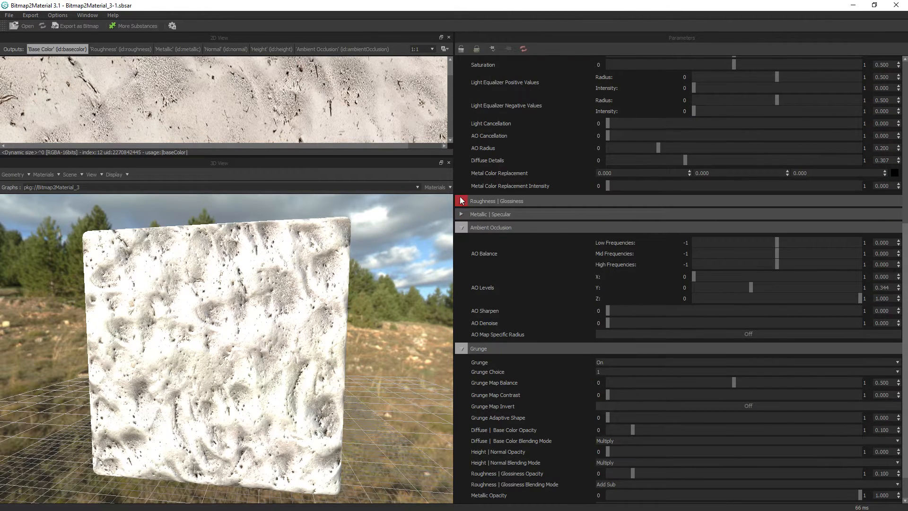
click(460, 199)
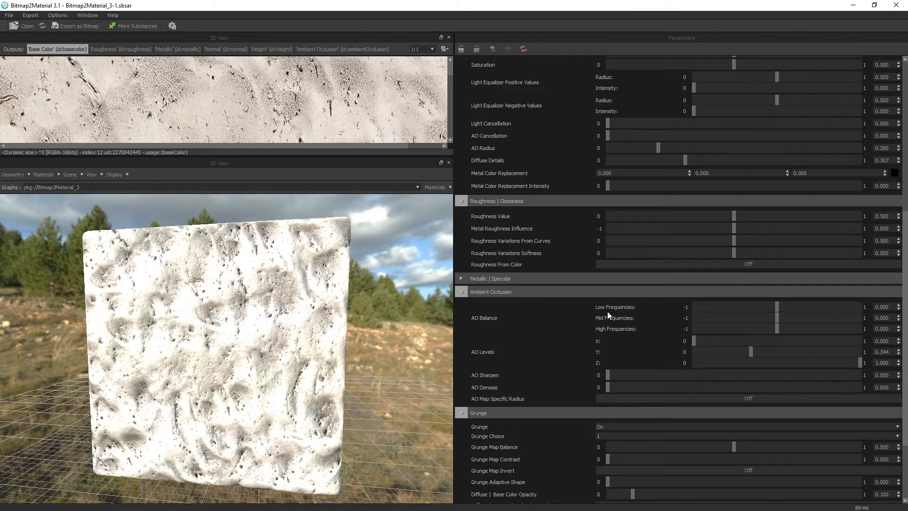
click(694, 266)
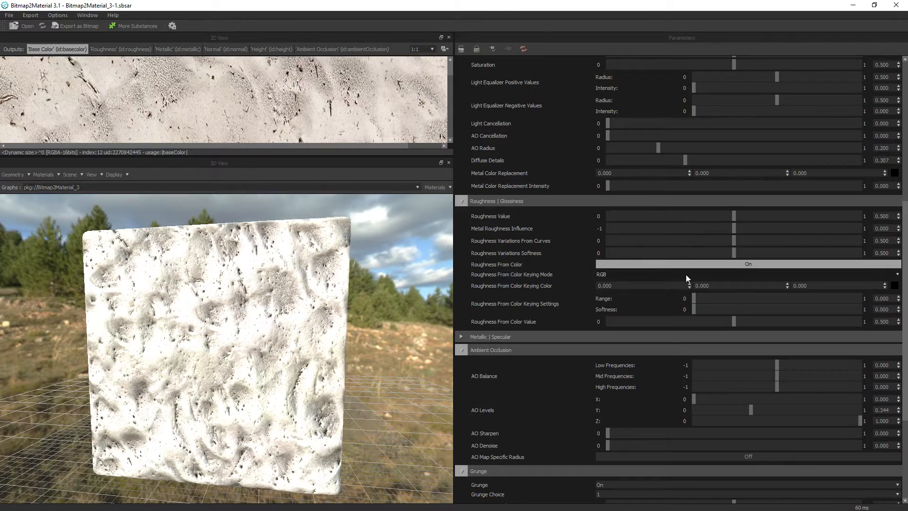
drag(277, 314, 42, 316)
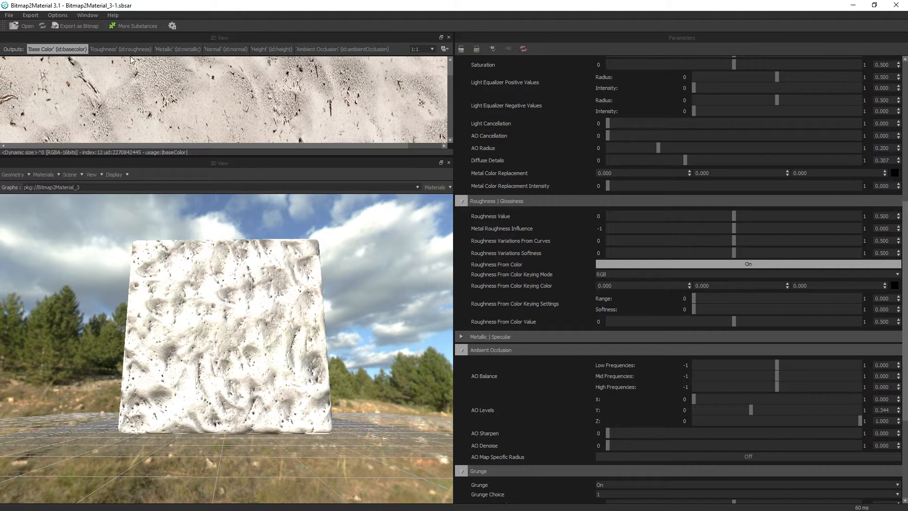
- Start a bitmap export of the sand material and choose Pictures > Textures as its output folder
click(93, 27)
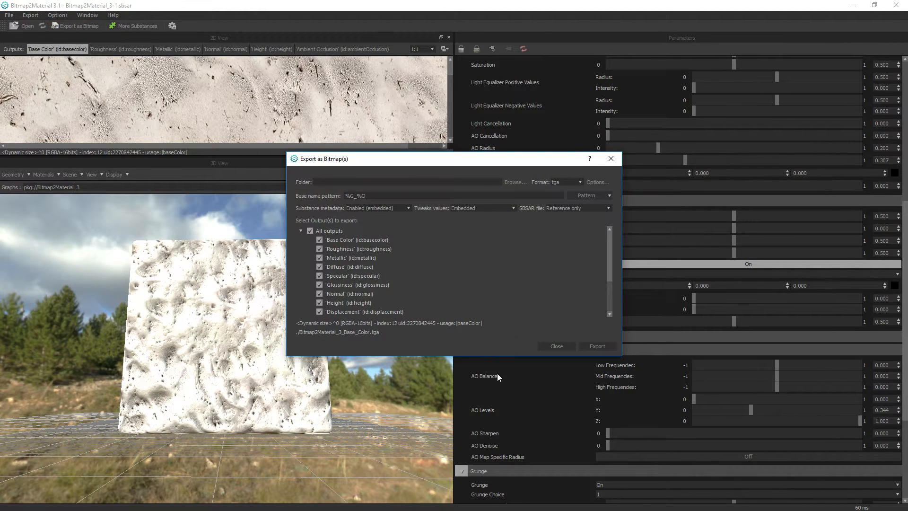
click(515, 182)
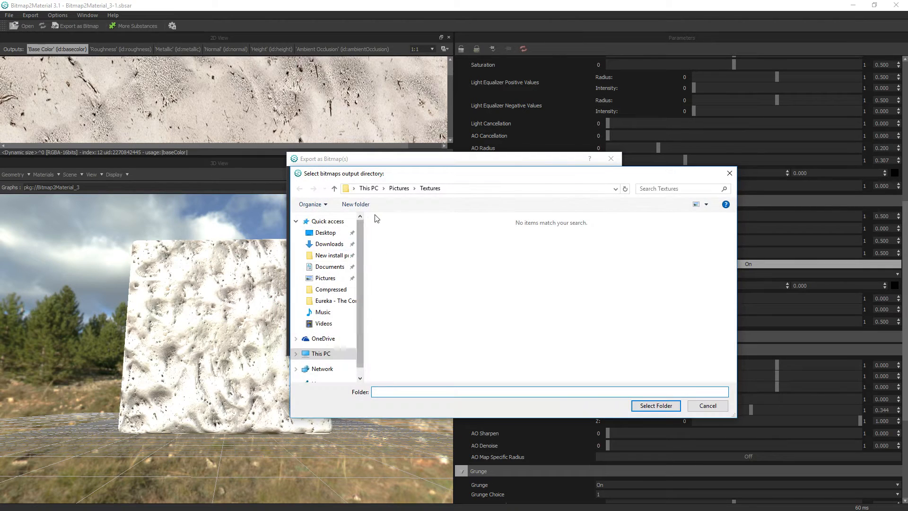
click(399, 188)
click(503, 255)
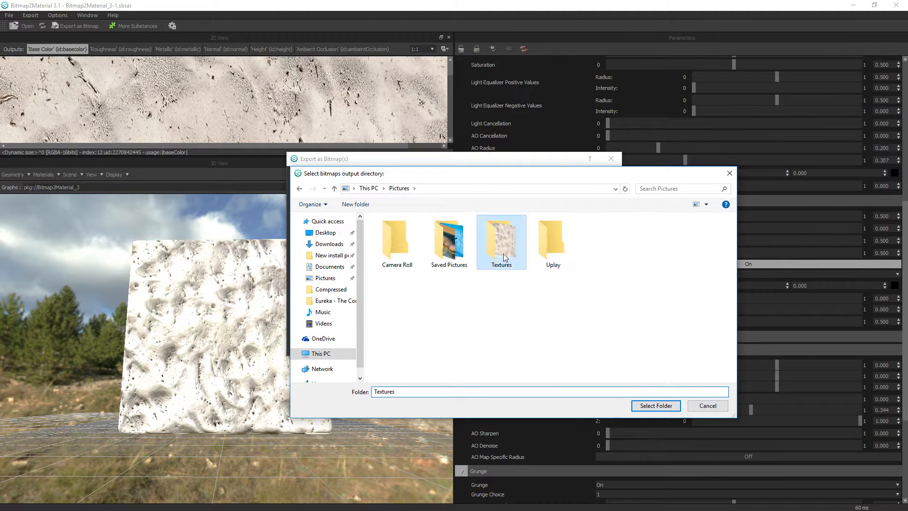
double_click(503, 255)
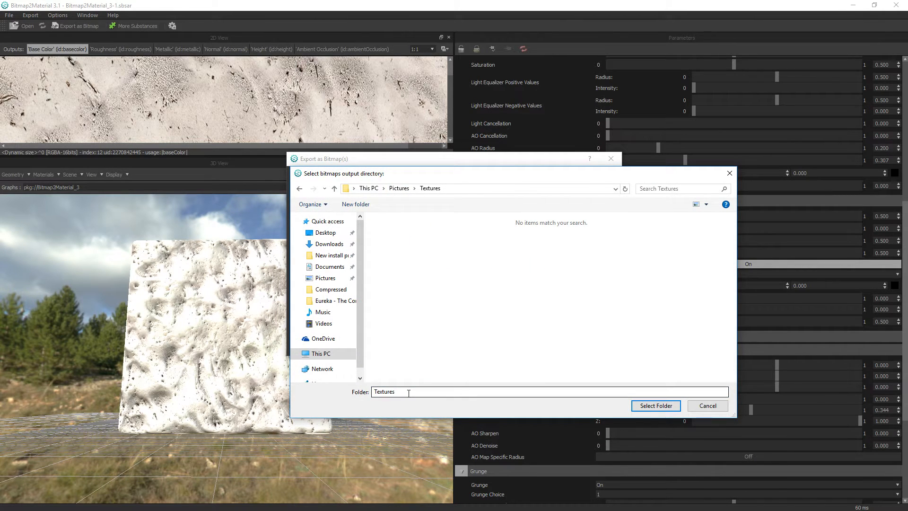
click(655, 405)
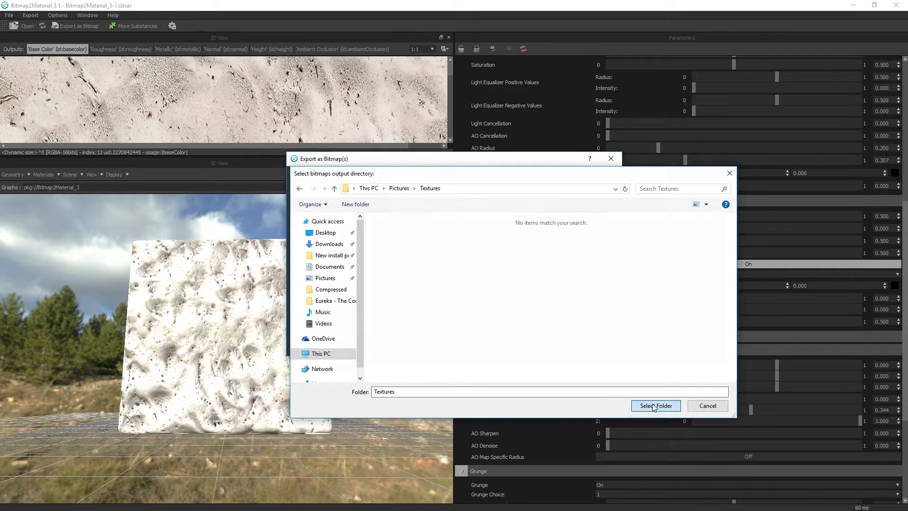
- Set the bitmap export format to tiff
click(556, 182)
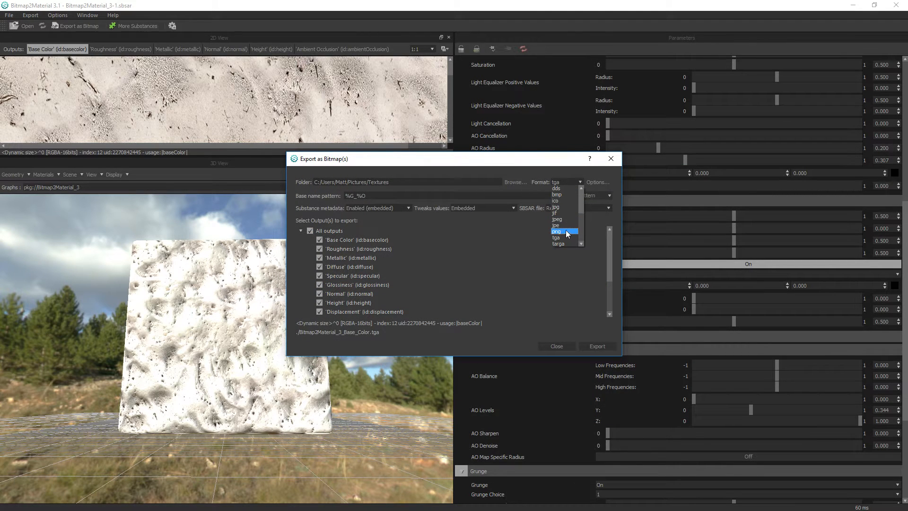
scroll(574, 218, down, 2)
click(568, 218)
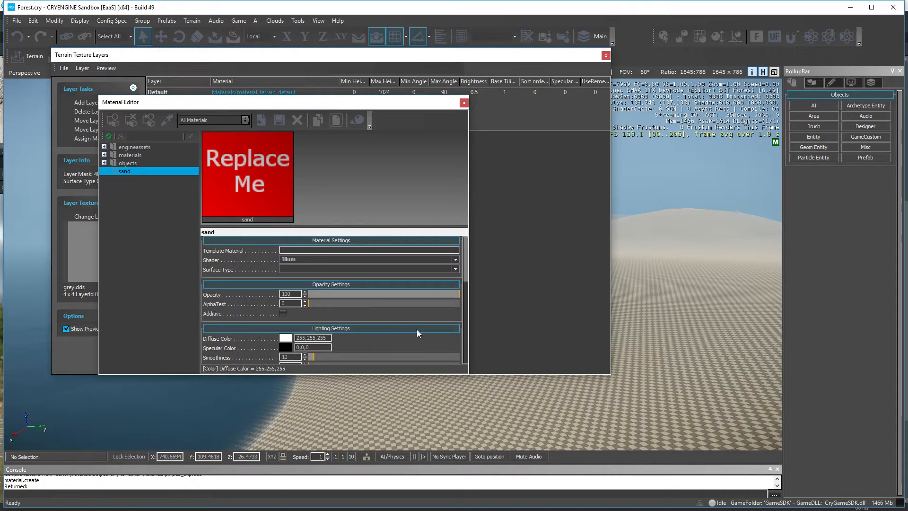
- Switch to CRYENGINE and check which file types can be loaded as the sand material's Diffuse texture map
scroll(390, 303, down, 3)
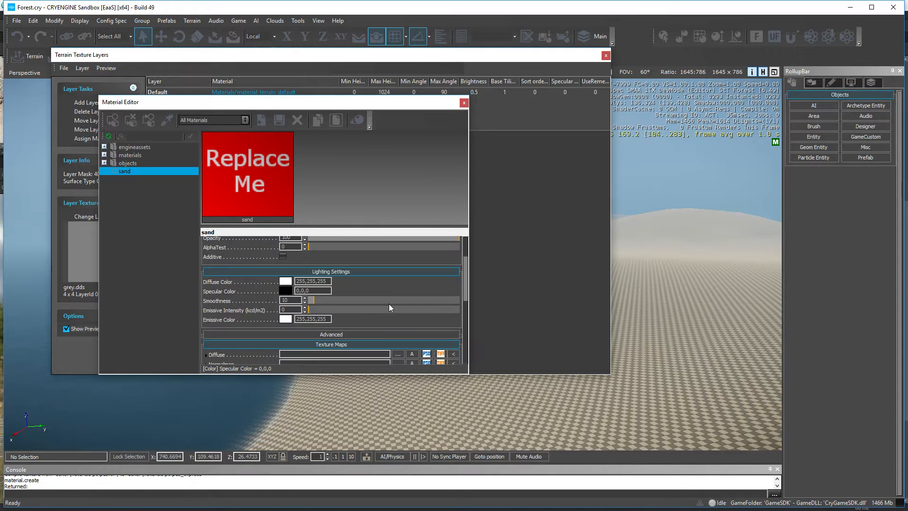
scroll(389, 307, down, 3)
click(398, 283)
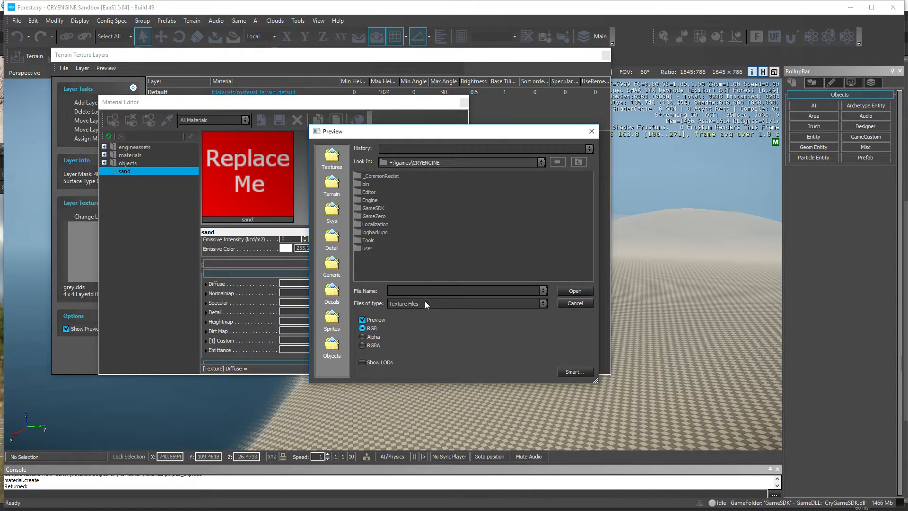
click(425, 302)
click(423, 305)
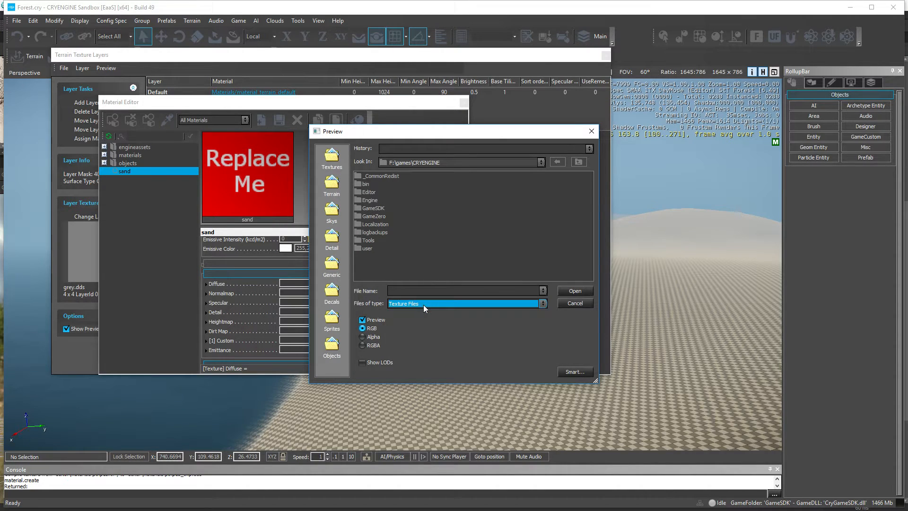
click(424, 304)
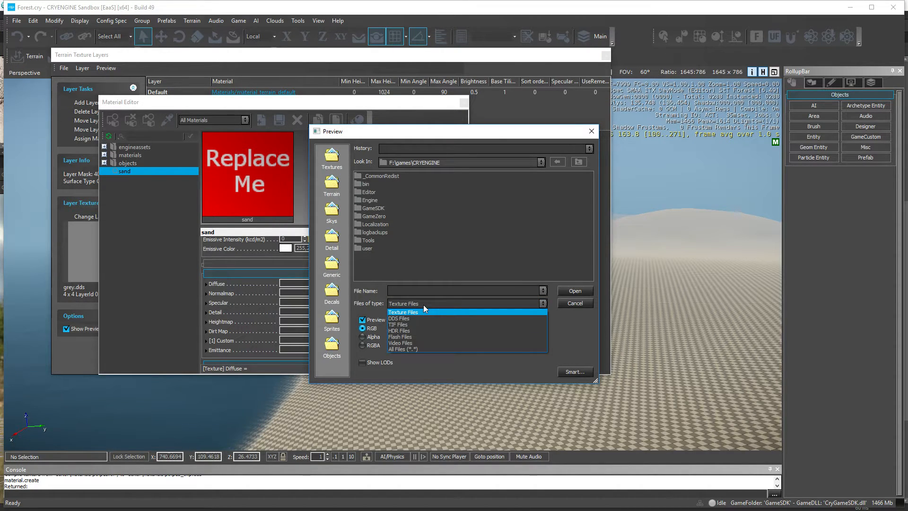
click(424, 304)
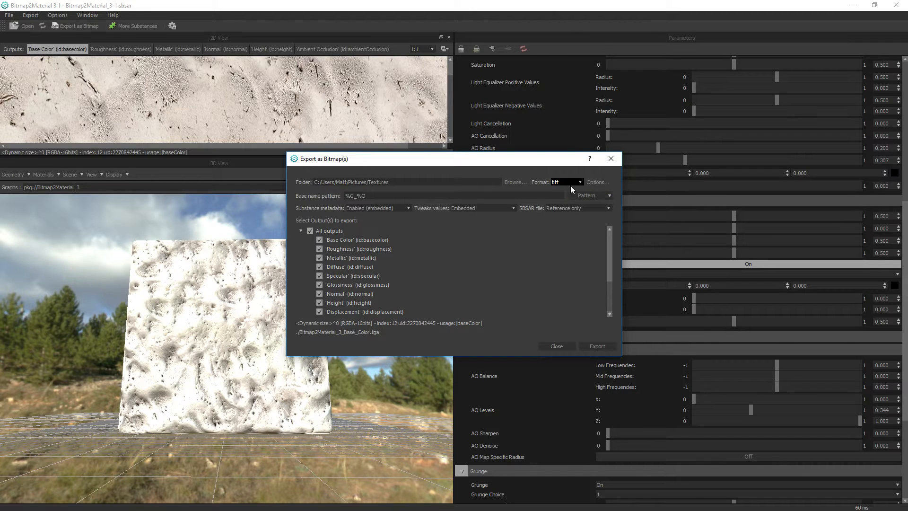
- Switch back to Bitmap2Material, set the bitmap export format to tif and select the All outputs entry
click(567, 182)
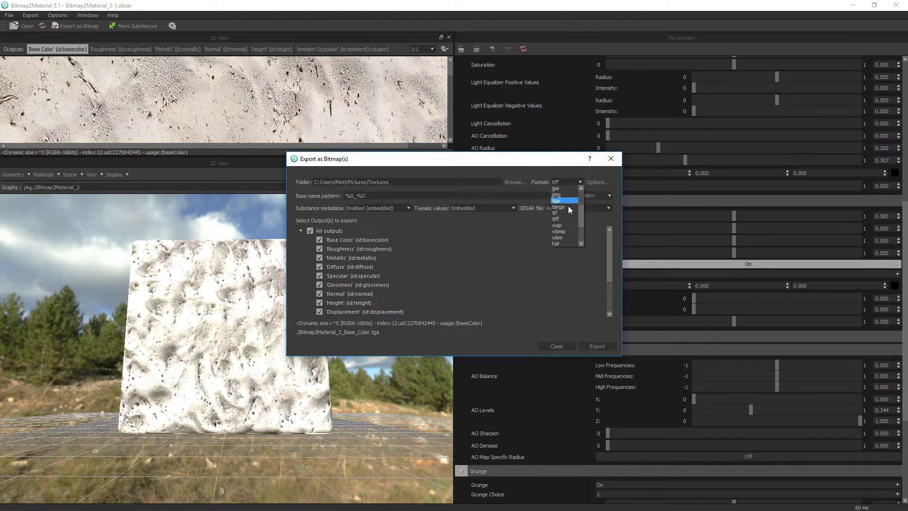
click(562, 214)
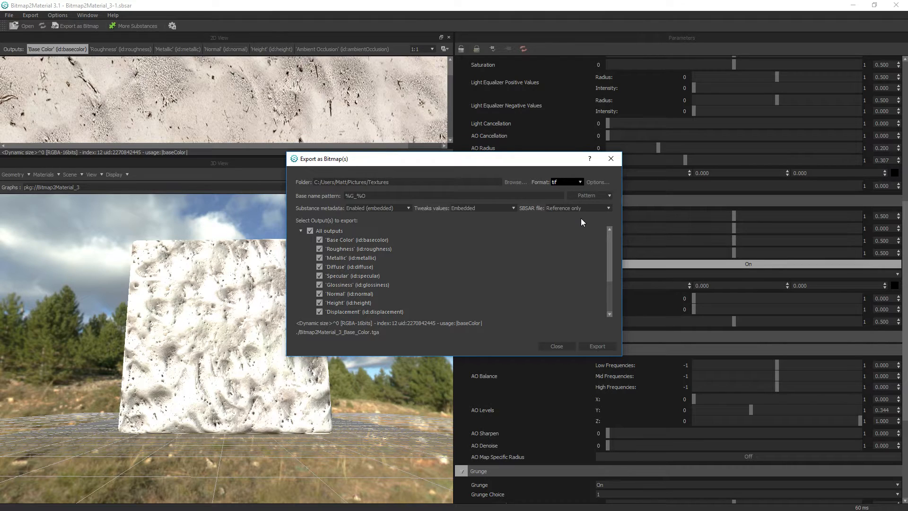
click(400, 231)
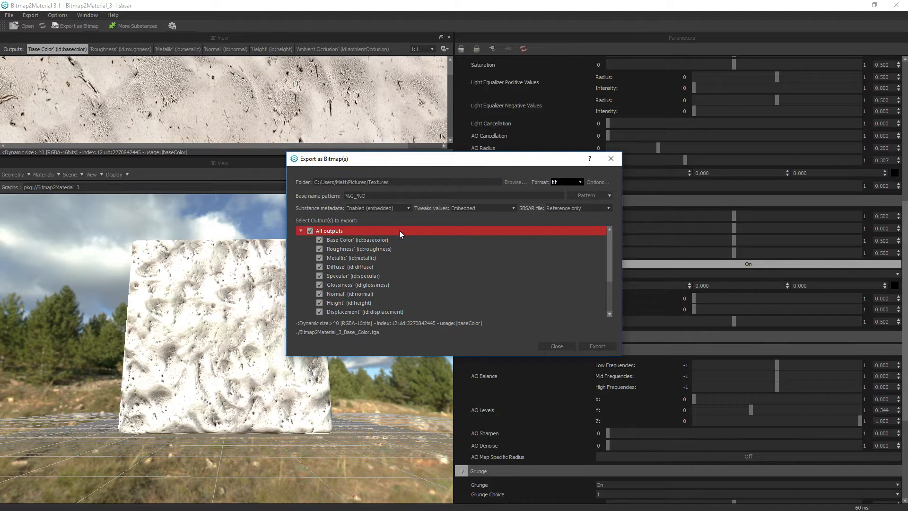
- Extend the output folder path with a sand subfolder and export all outputs of the sand material there as tif
click(418, 182)
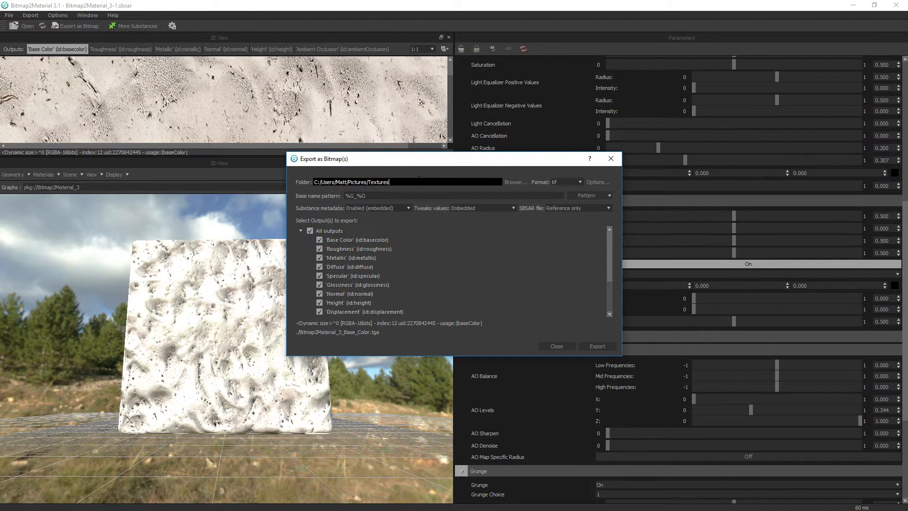
text(/sand/)
key(Return)
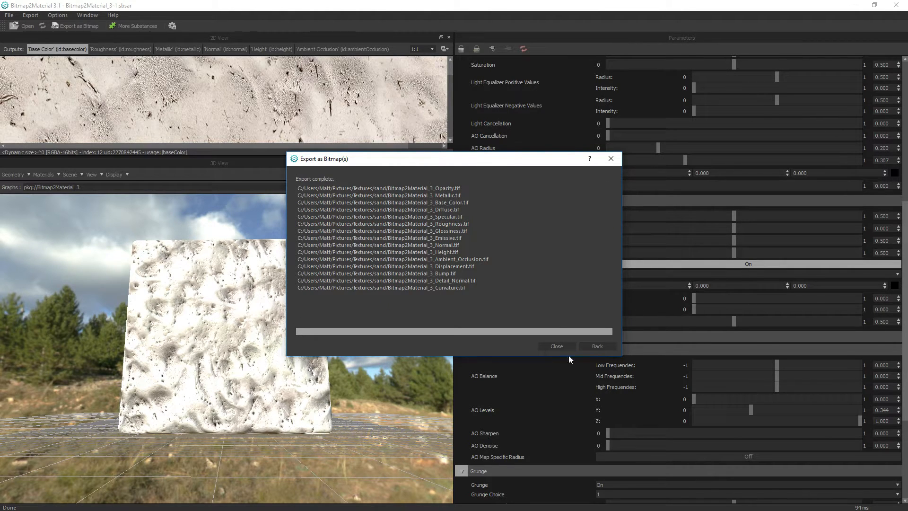
click(557, 346)
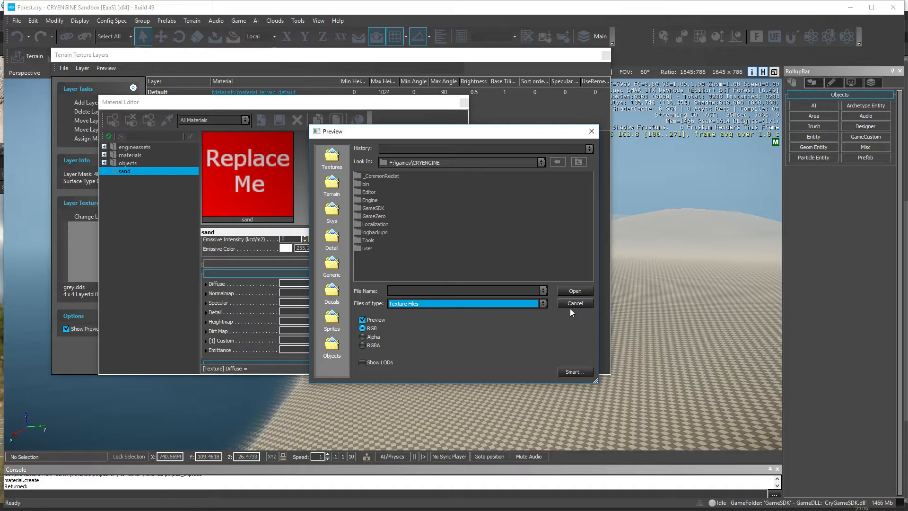
- Switch to CRYENGINE, enable Show LODs in the texture browser and look through its user, Editor and Materials folders for a texture location
click(387, 365)
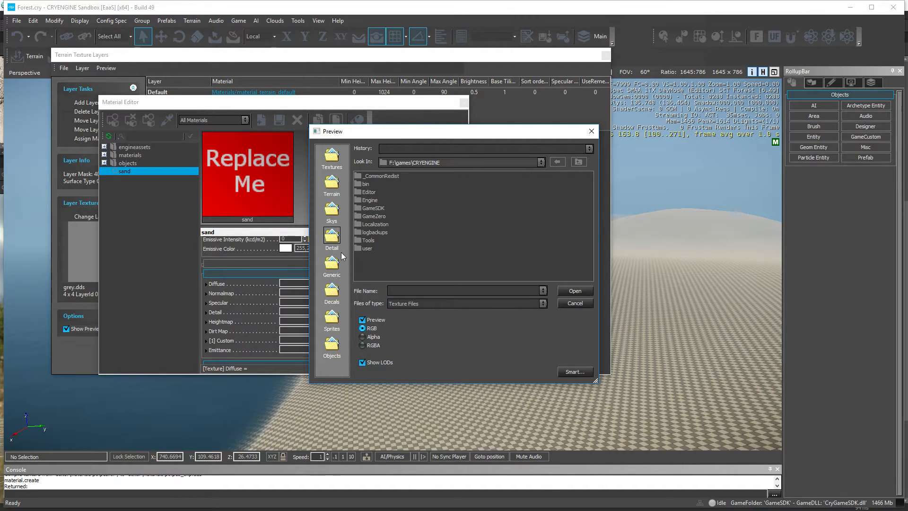
double_click(366, 248)
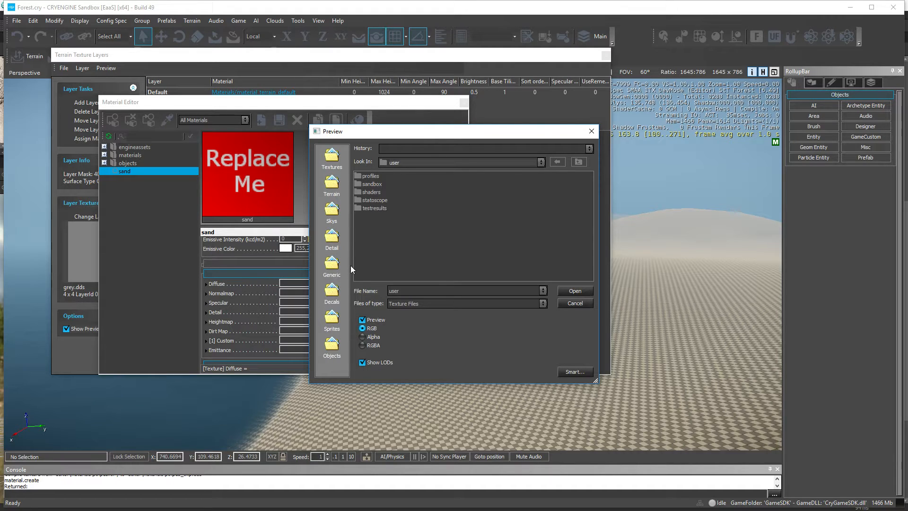
click(557, 163)
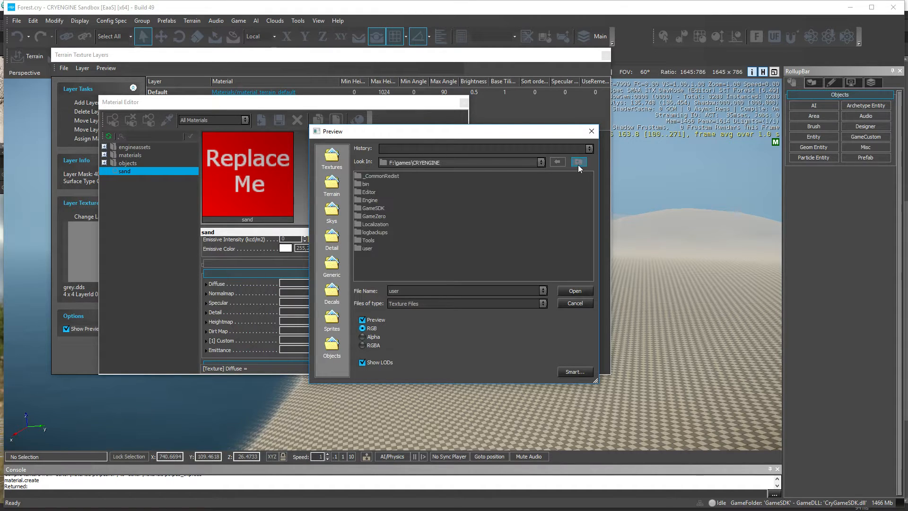
drag(449, 163, 374, 163)
double_click(357, 192)
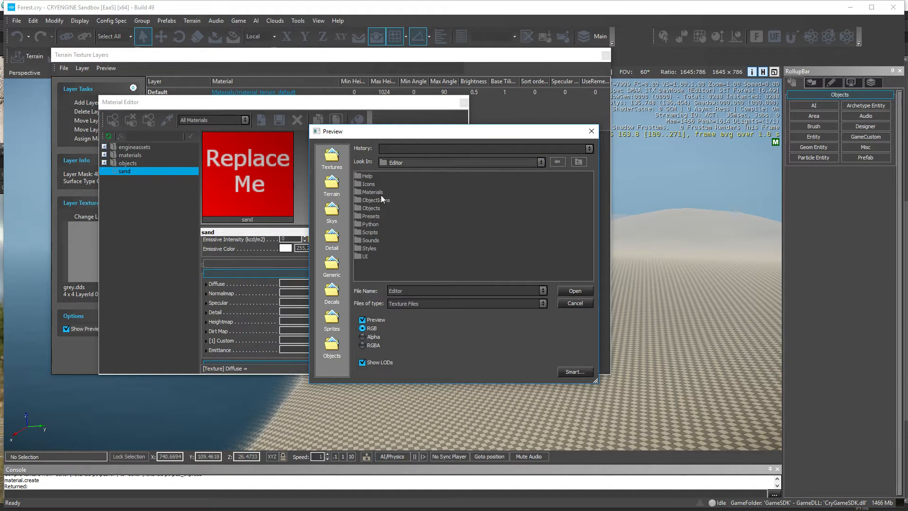
double_click(377, 193)
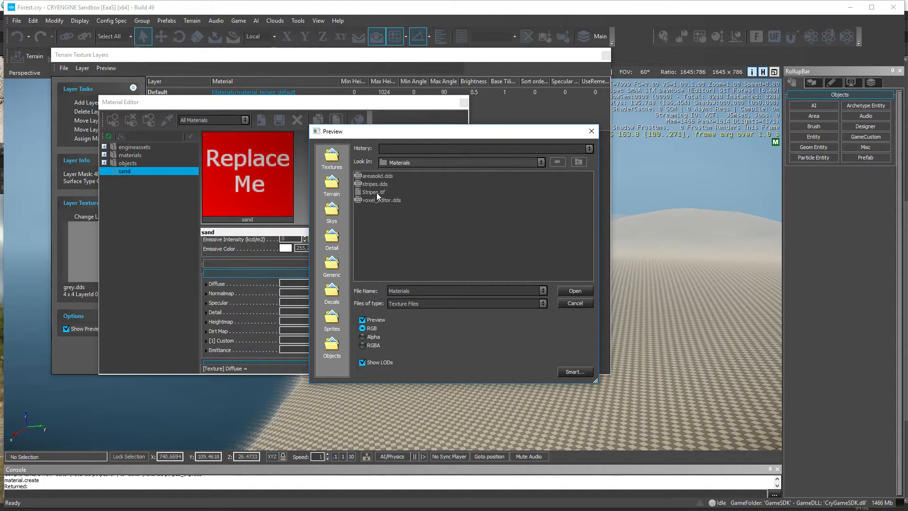
right_click(383, 239)
click(553, 224)
drag(595, 380, 602, 353)
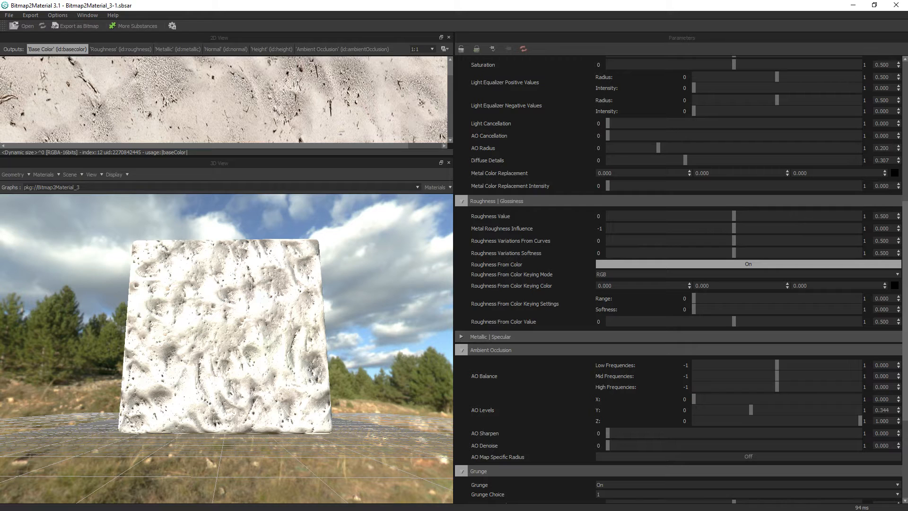
- Switch to Bitmap2Material, start another bitmap export and browse for its output folder to F:/games/CRYENGINE/Editor
click(92, 26)
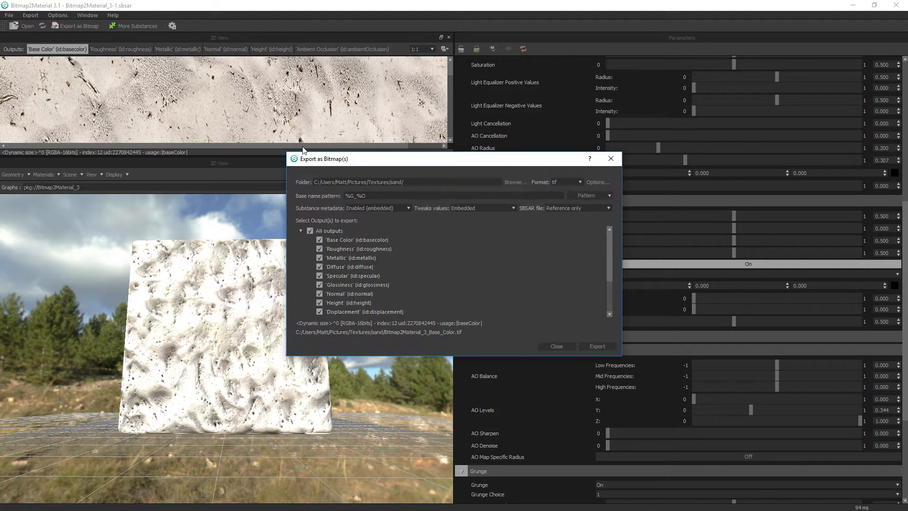
click(515, 182)
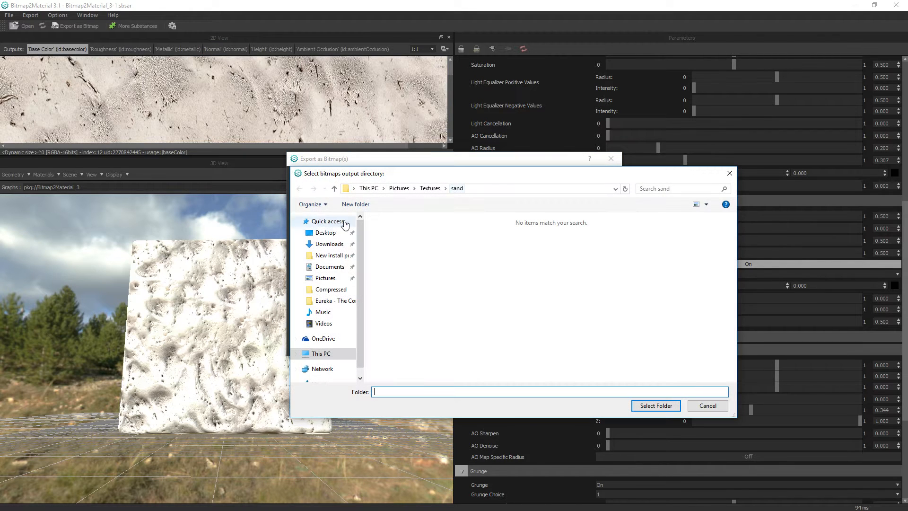
click(325, 352)
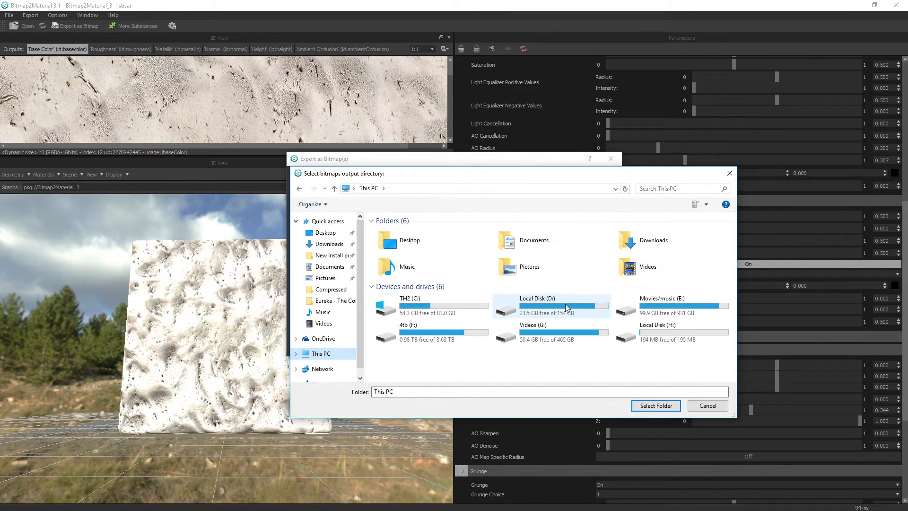
double_click(453, 331)
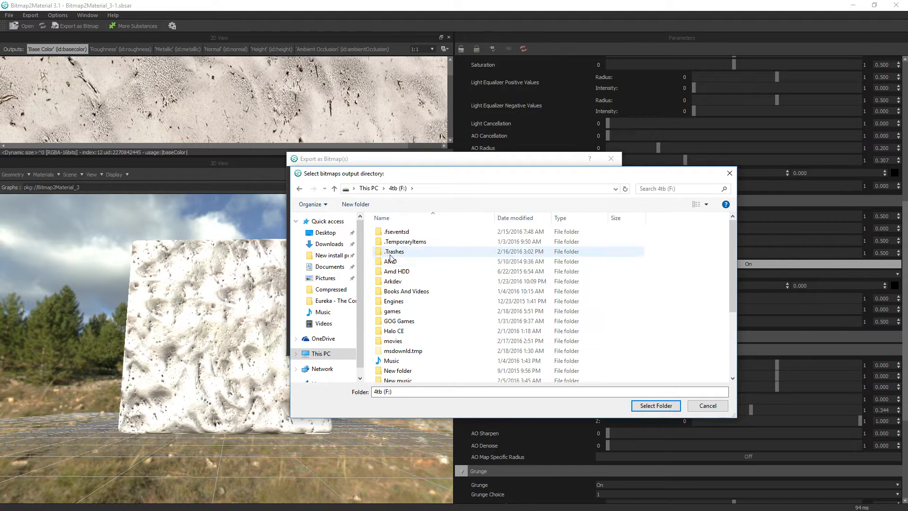
click(393, 301)
double_click(393, 311)
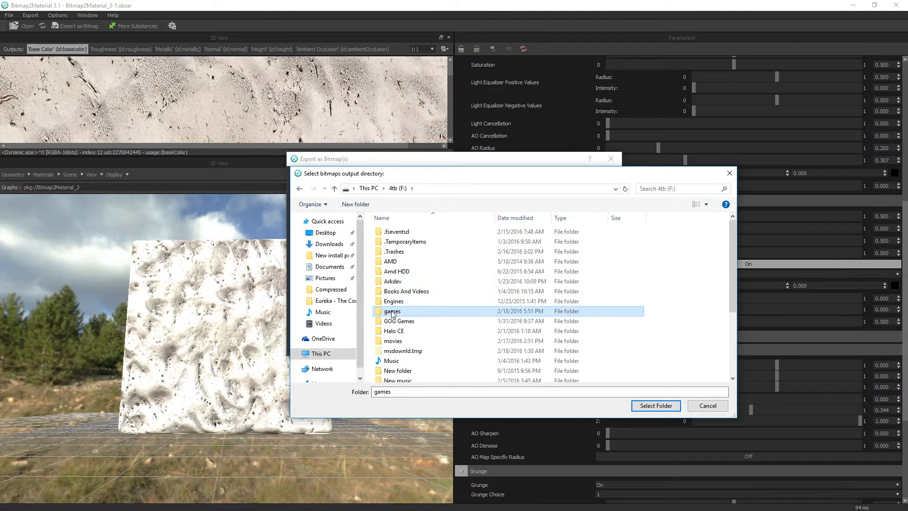
double_click(409, 237)
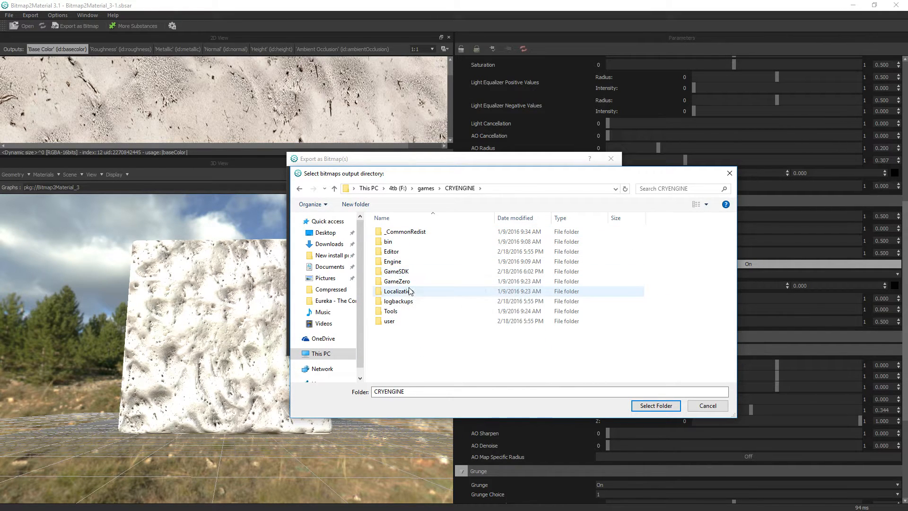
double_click(391, 252)
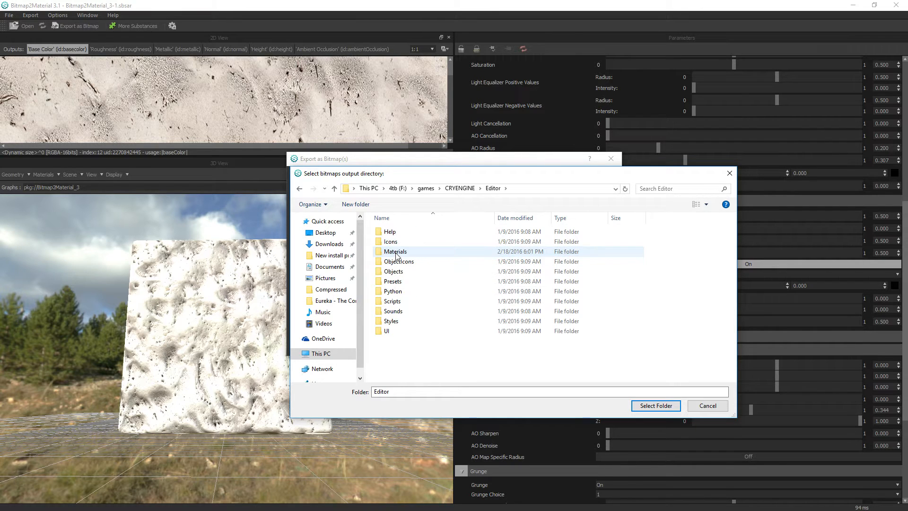
- Create a folder named Textures inside CRYENGINE's Editor folder
right_click(403, 345)
mouse_move(451, 463)
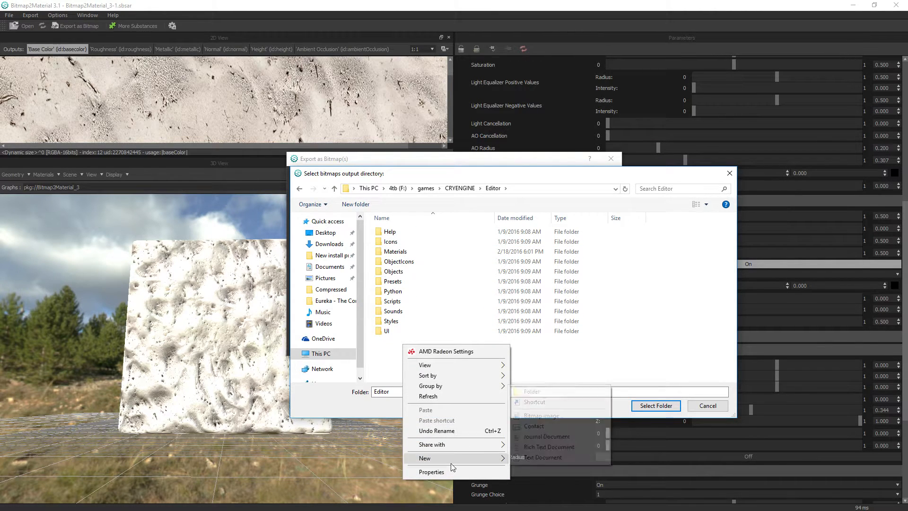
click(549, 394)
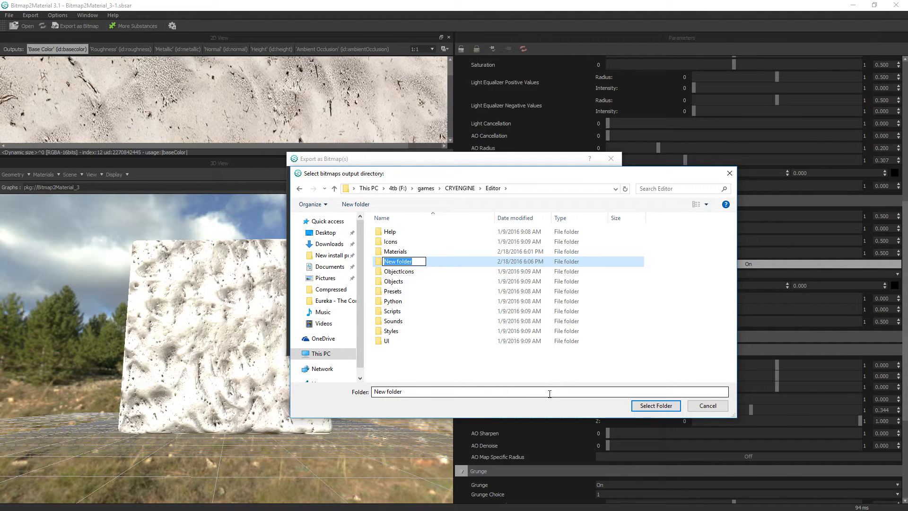
text(Textures)
key(Return)
- Open the new Textures folder and create a subfolder named Sand in it
double_click(398, 331)
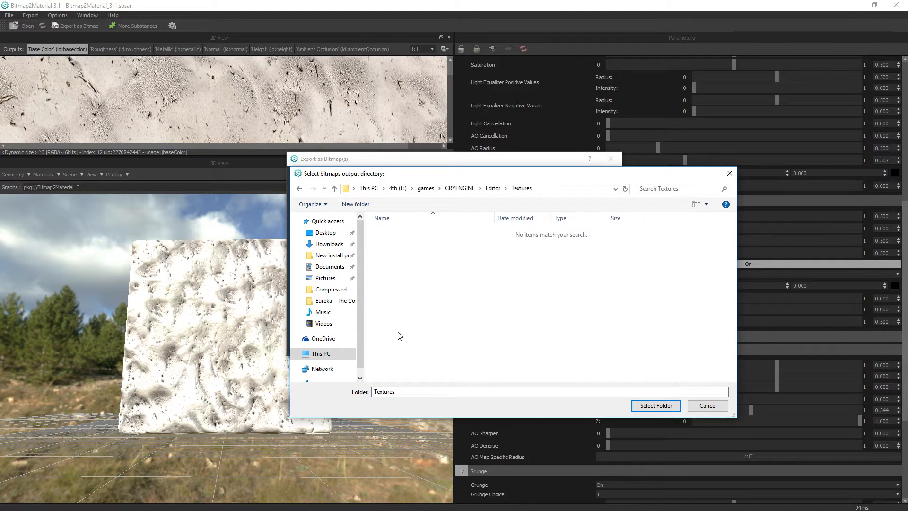
right_click(423, 306)
mouse_move(496, 416)
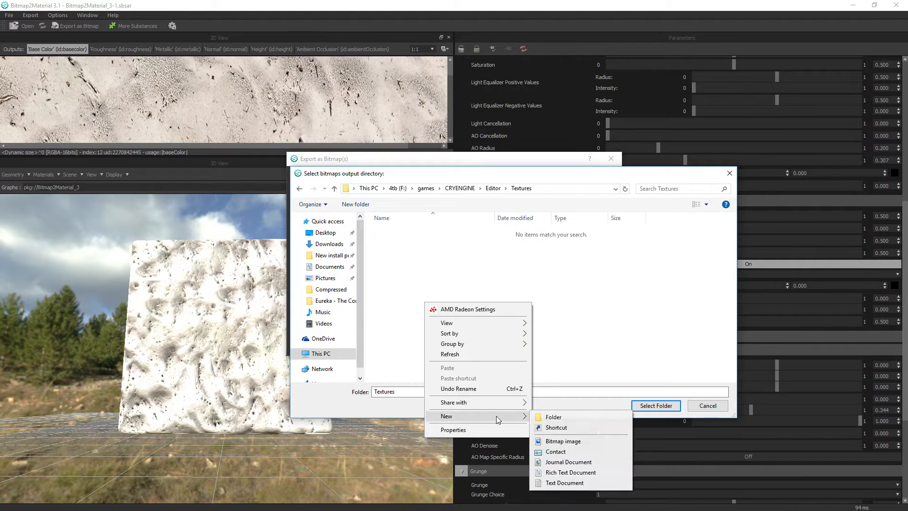
click(555, 416)
text(Sand)
key(Return)
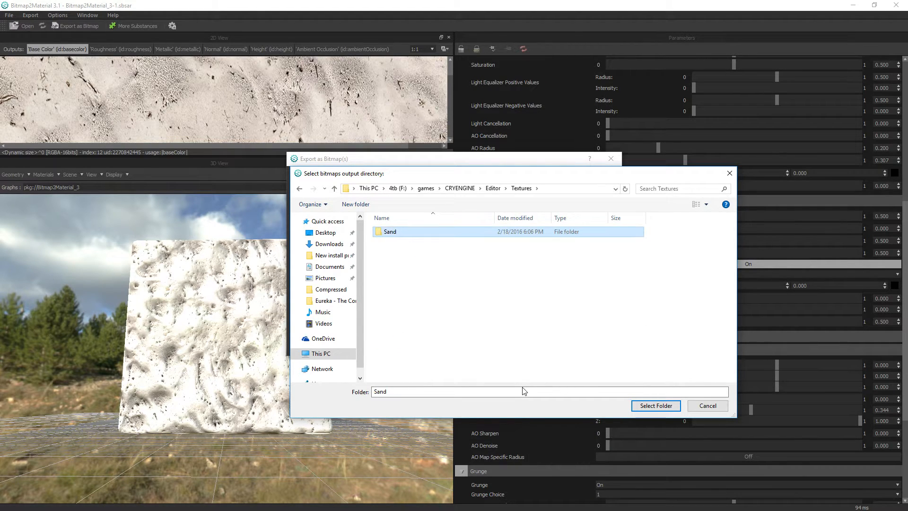
- Choose the Sand folder as the output folder and export all outputs of the material there as tif
click(648, 405)
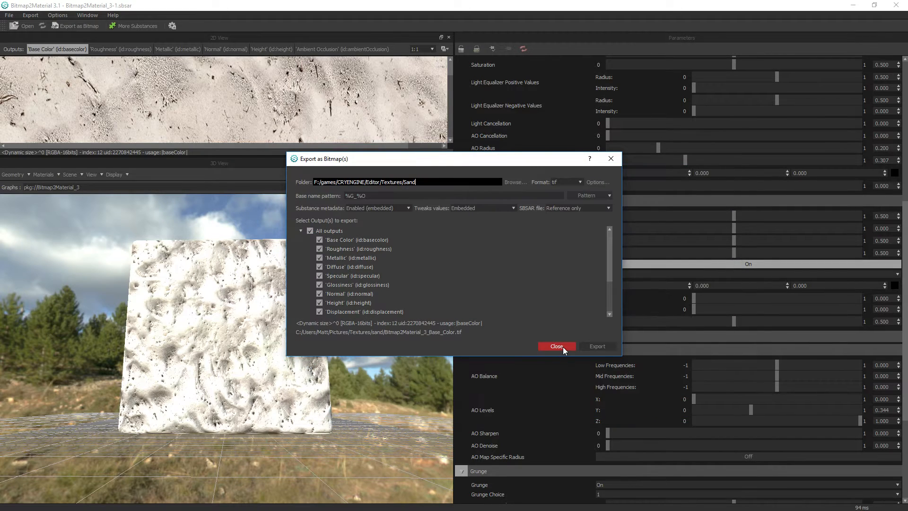
click(595, 347)
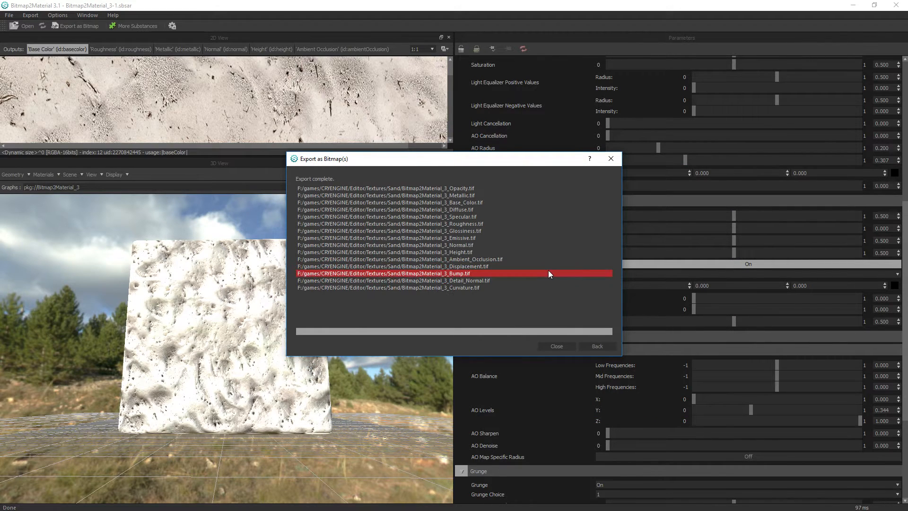
click(557, 346)
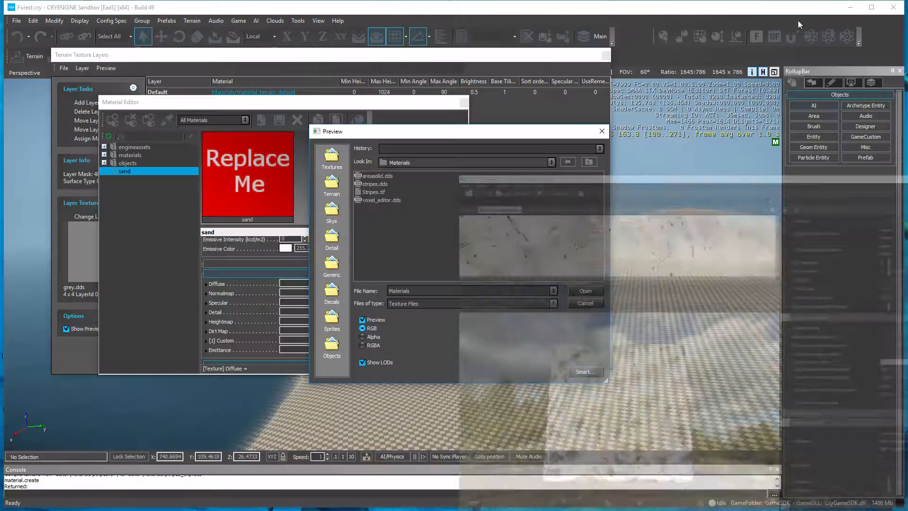
- Switch to CRYENGINE and load Bitmap2Material_3_Base_Color.tif from Editor/Textures/Sand as the sand material's Diffuse map
click(575, 161)
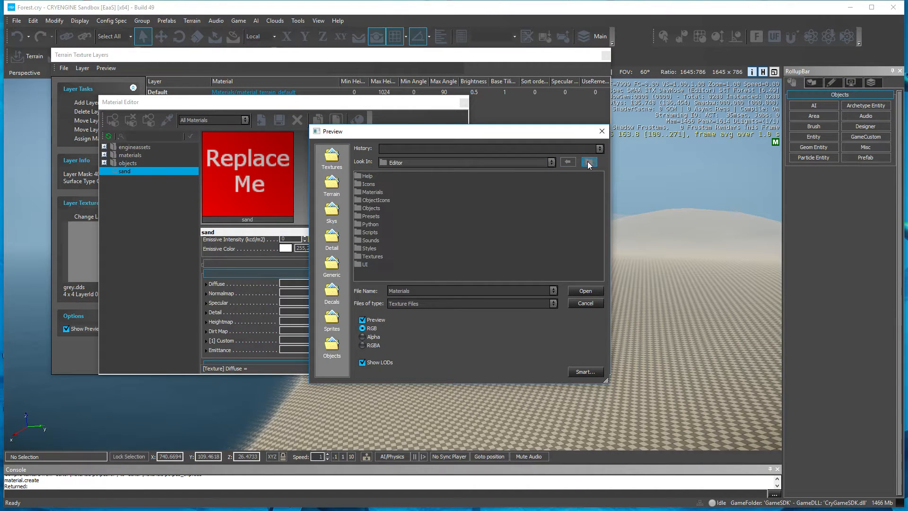
double_click(373, 257)
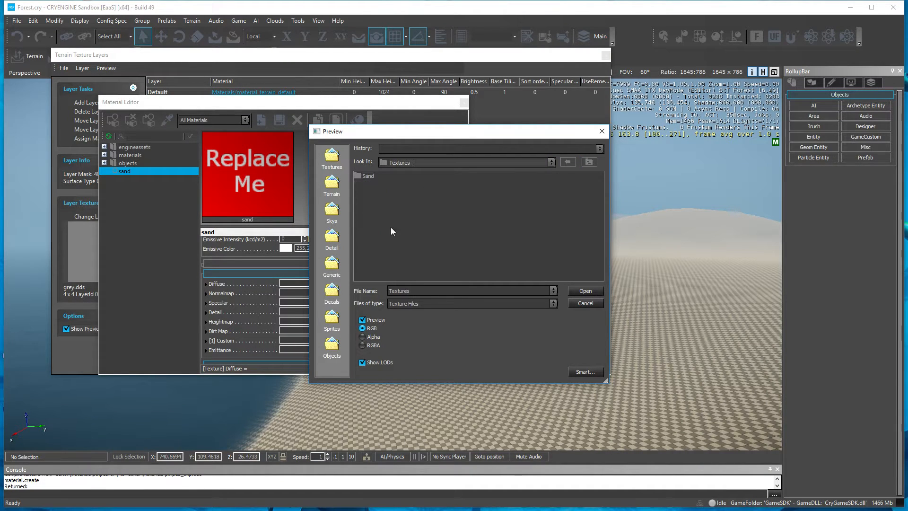
double_click(369, 176)
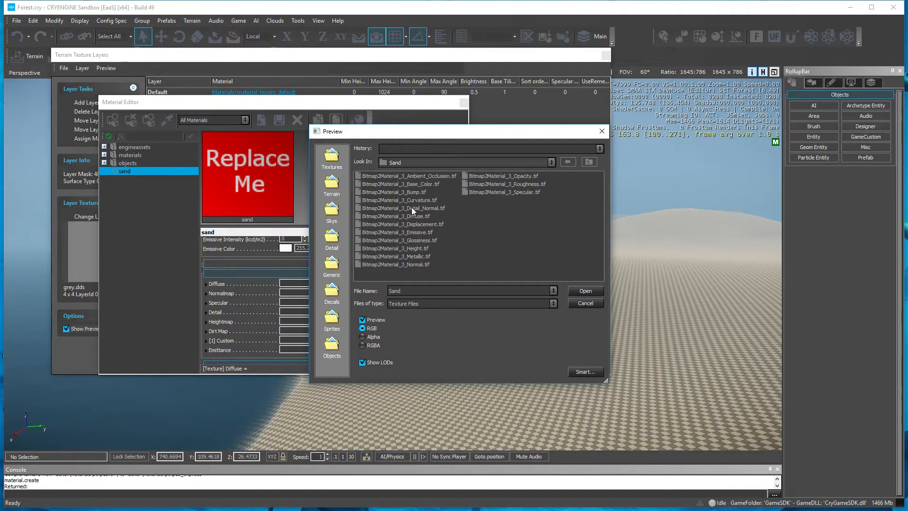
click(424, 184)
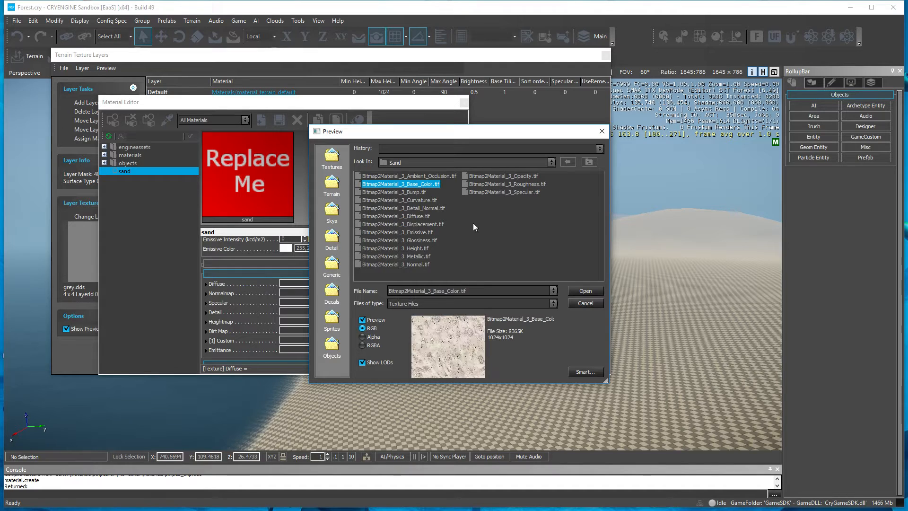
click(597, 289)
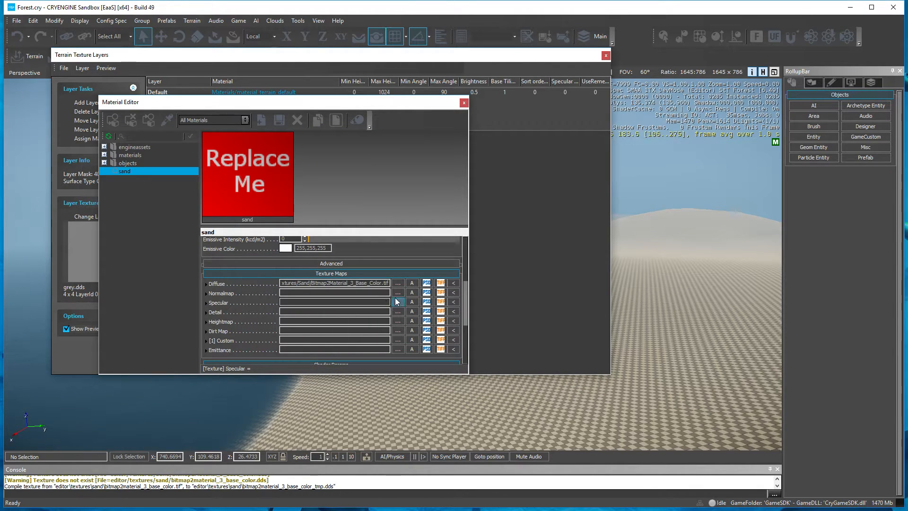
- Load Bitmap2Material_3_Normal.tif as the sand material's Normalmap and Bitmap2Material_3_Specular.tif as its Specular map
click(407, 292)
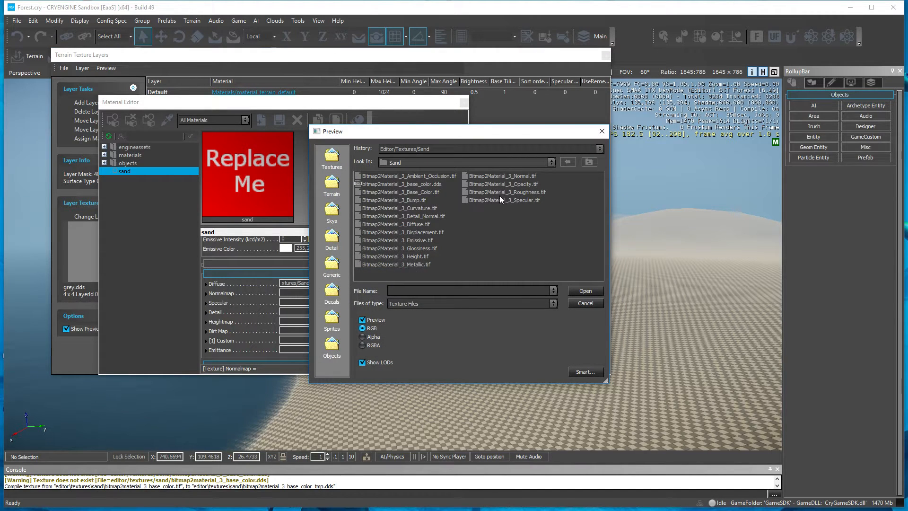
click(507, 176)
click(587, 291)
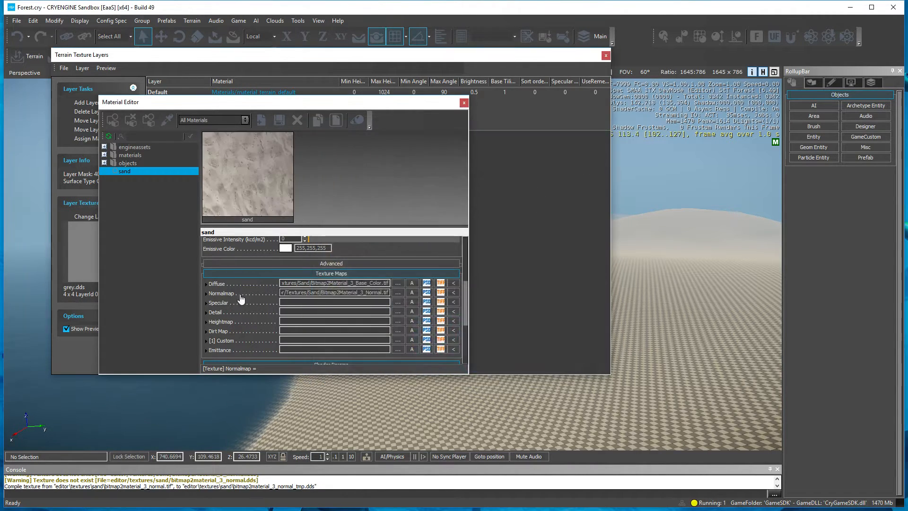
click(397, 300)
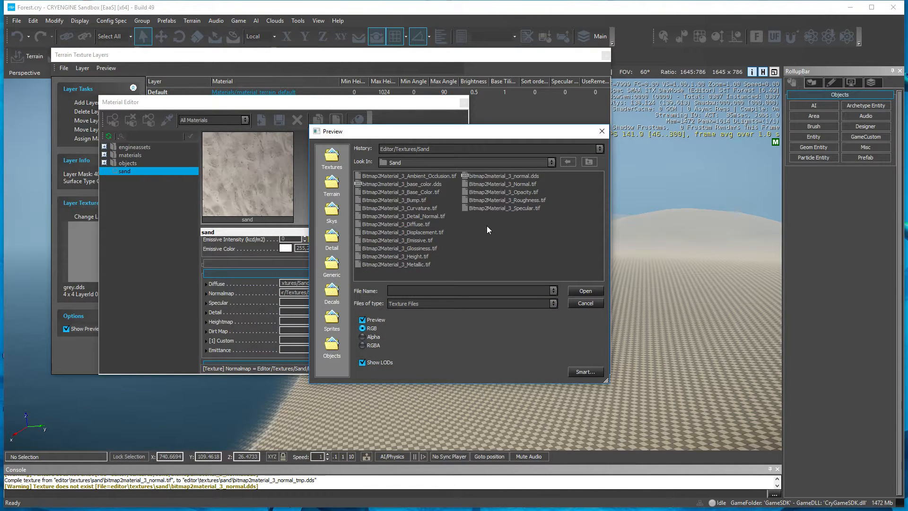
click(519, 208)
click(581, 292)
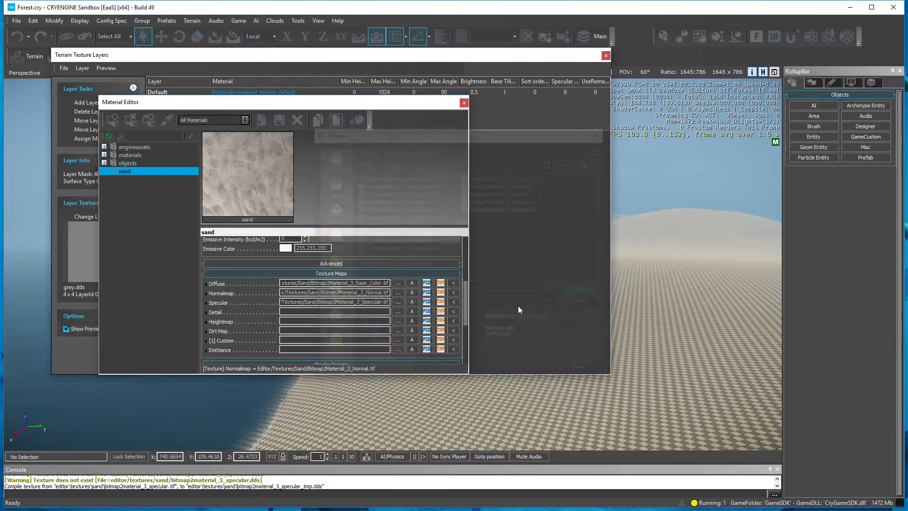
- Load Bitmap2Material_3_Detail_Normal.tif as the sand material's Detail map and Bitmap2Material_3_Height.tif as its Heightmap
click(398, 312)
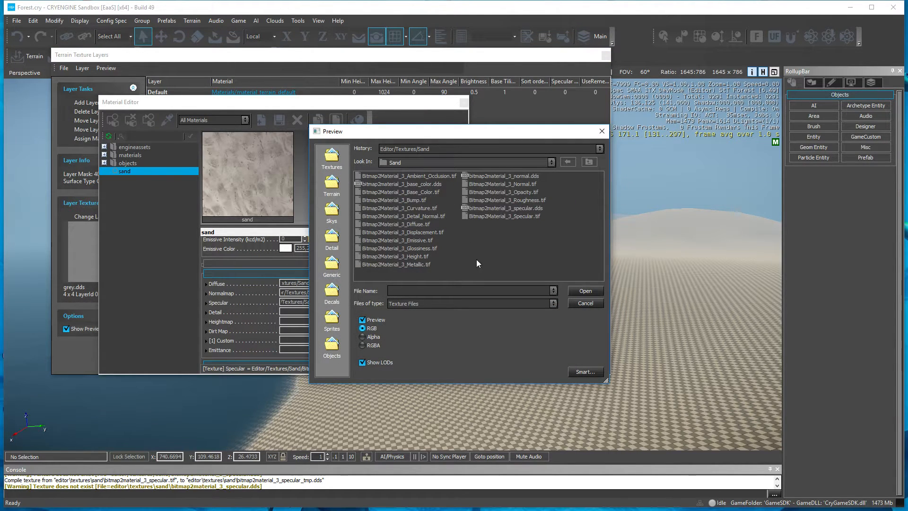
click(428, 217)
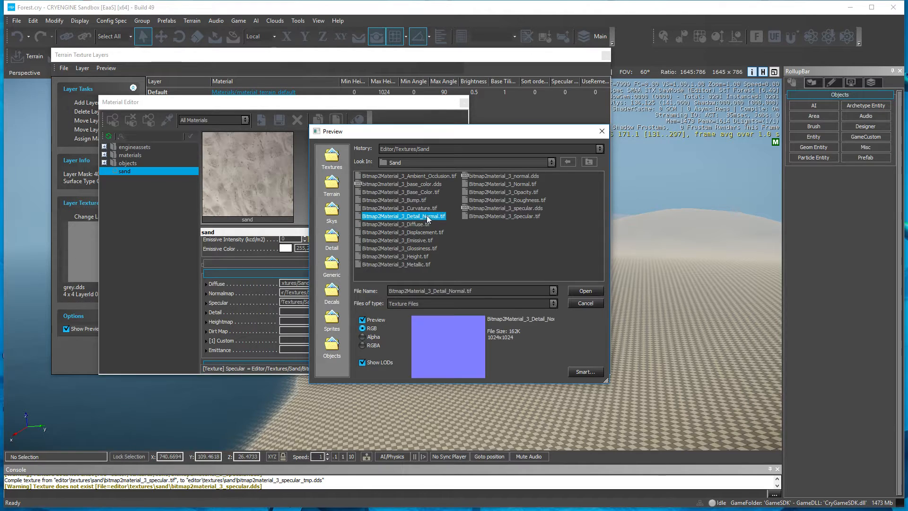
click(573, 290)
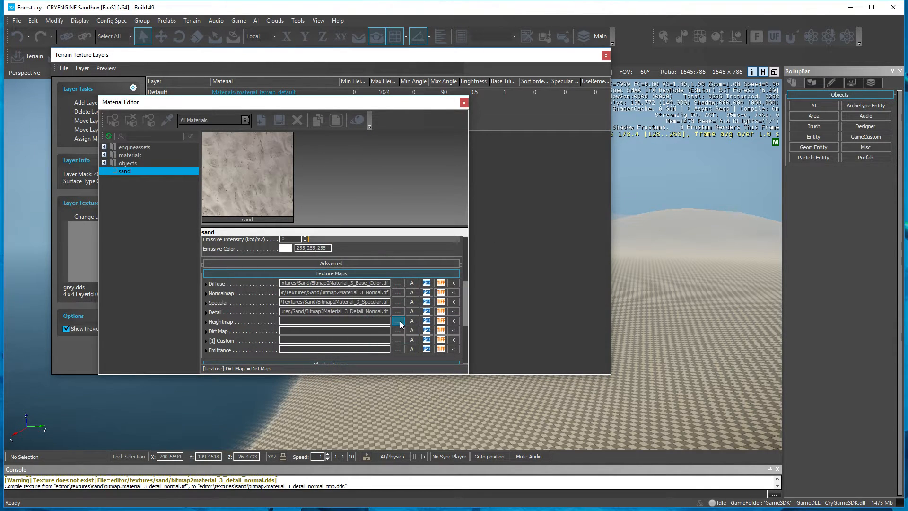
click(398, 322)
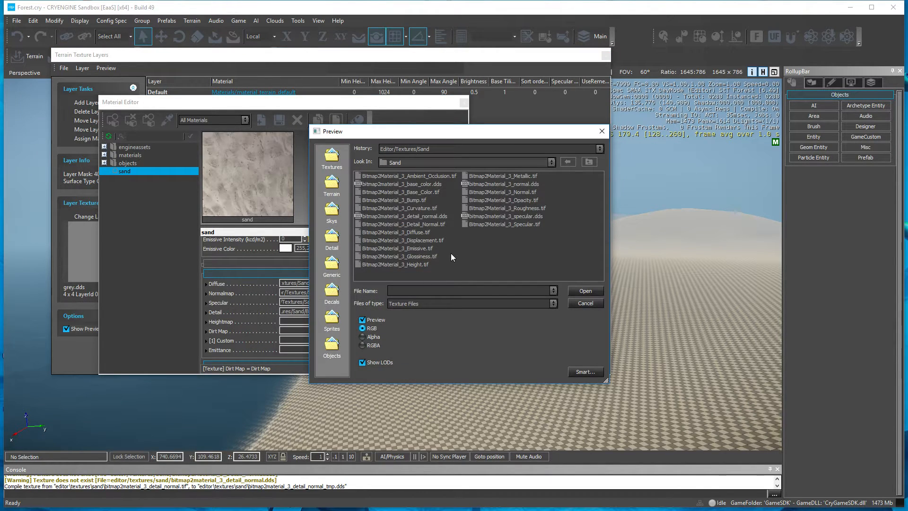
click(421, 264)
click(584, 291)
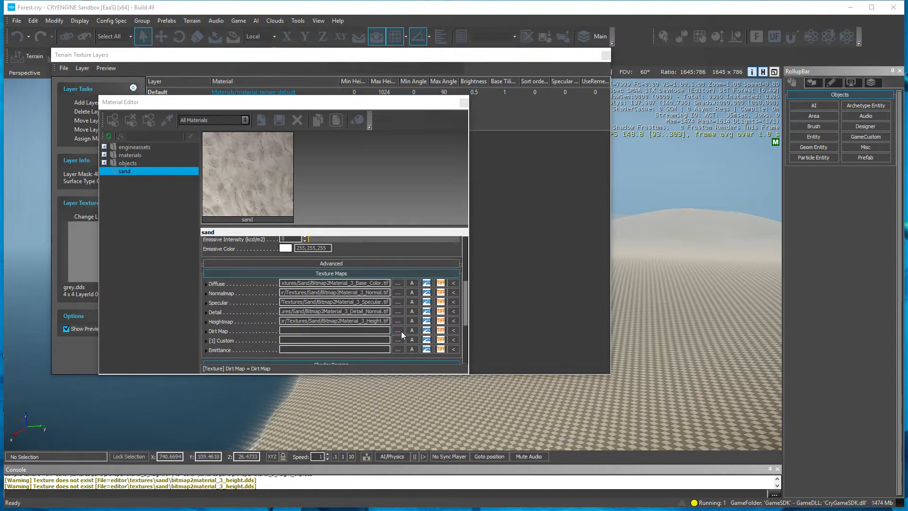
click(398, 330)
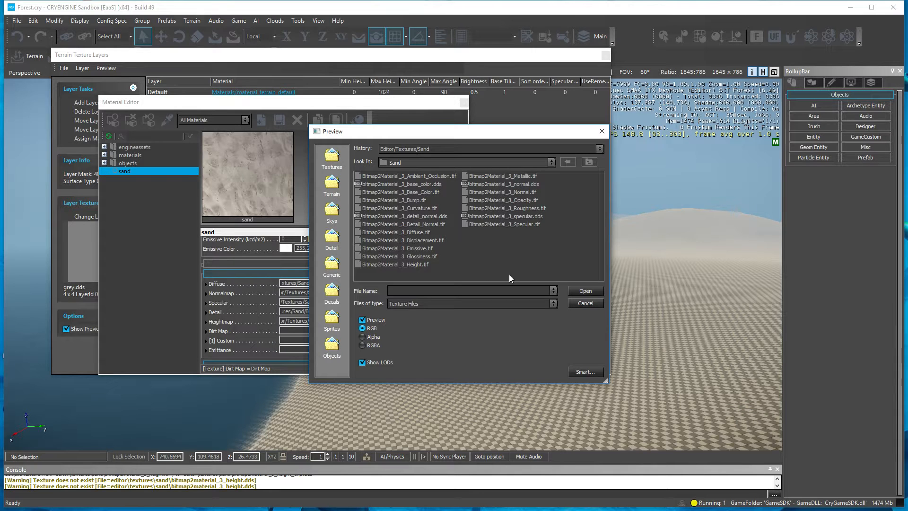
click(586, 303)
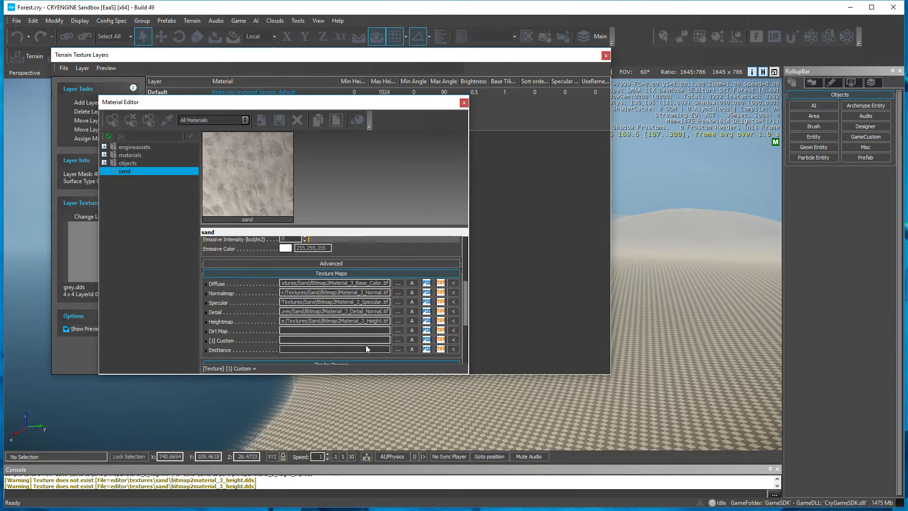
- Expand the Shader Generation Params of the sand material
scroll(354, 332, down, 3)
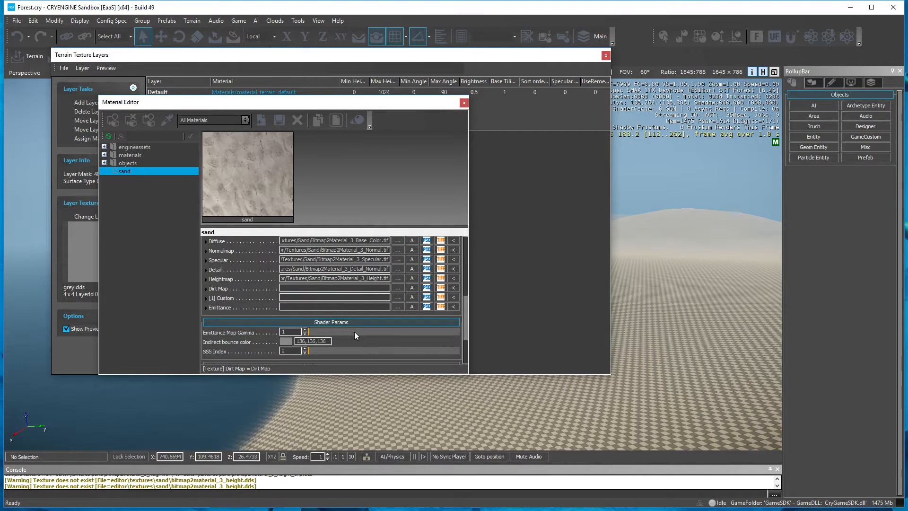
scroll(303, 360, down, 2)
drag(467, 337, 469, 371)
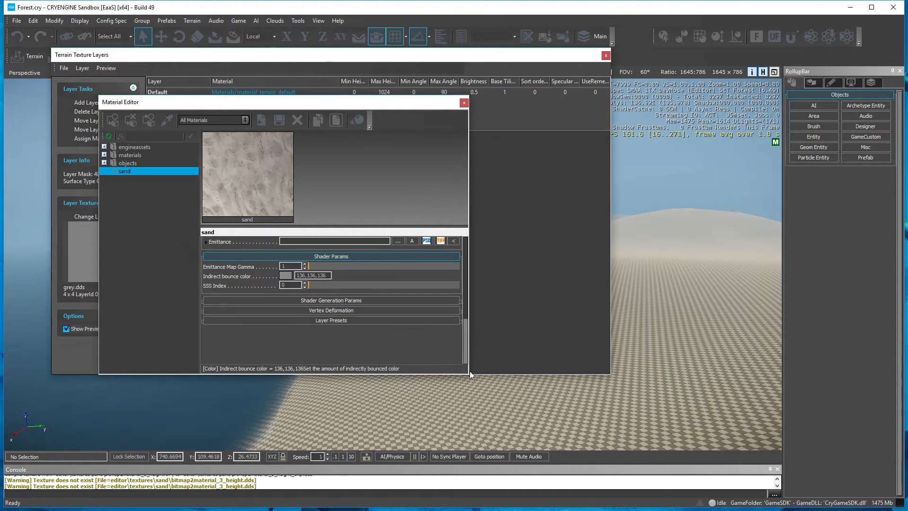
click(206, 301)
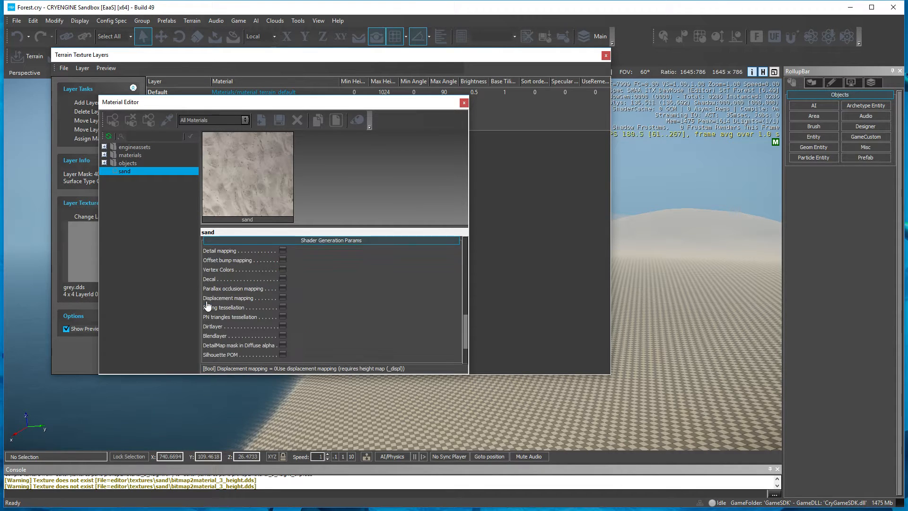
- Try Detail mapping and Offset bump mapping on the sand material, switching each one off again
click(284, 251)
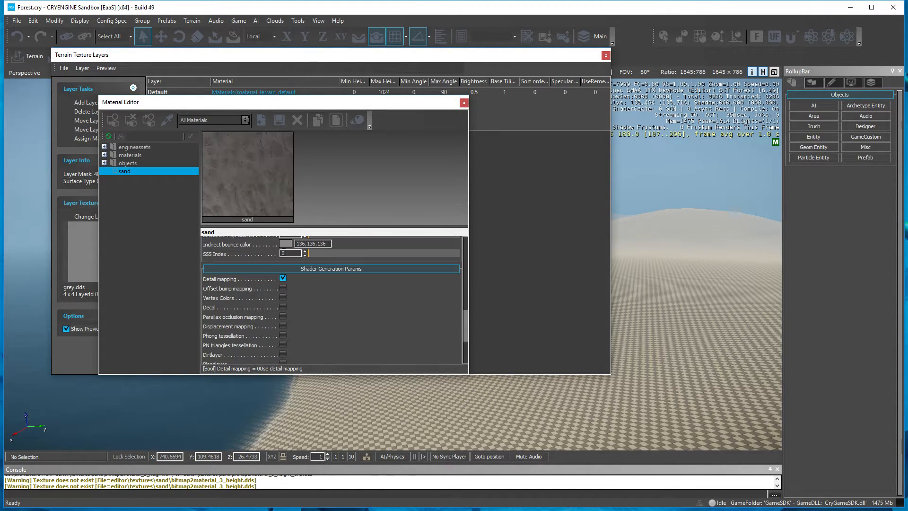
click(285, 279)
click(282, 261)
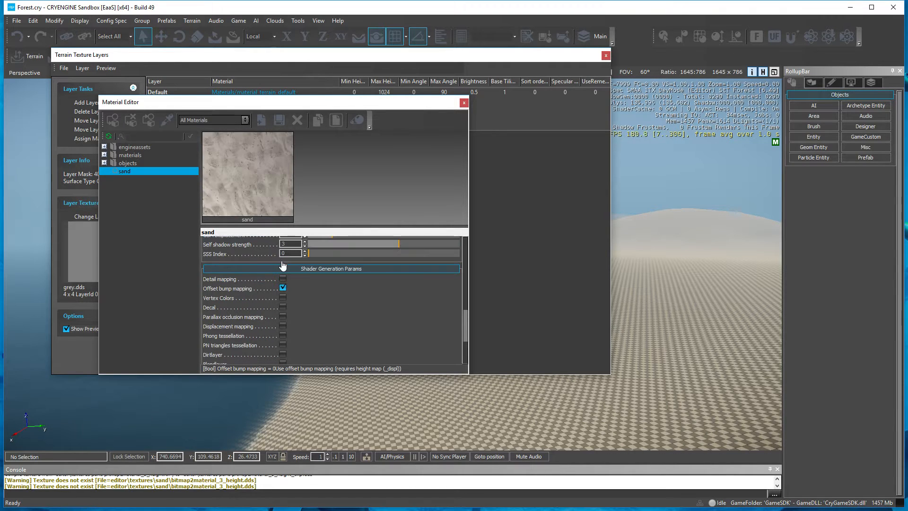
click(283, 288)
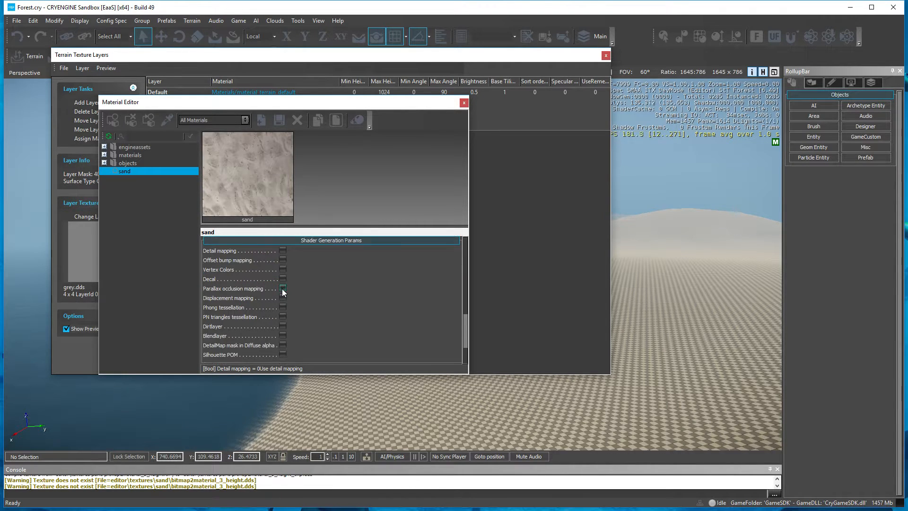
- Enable Parallax occlusion mapping for the sand material and set its POM Displacement to 0.05
click(285, 289)
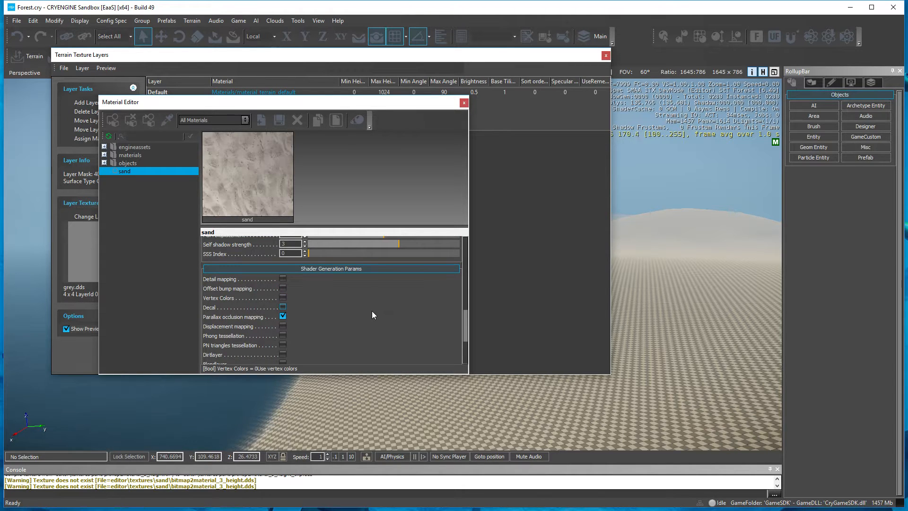
scroll(373, 314, down, 3)
scroll(372, 316, up, 6)
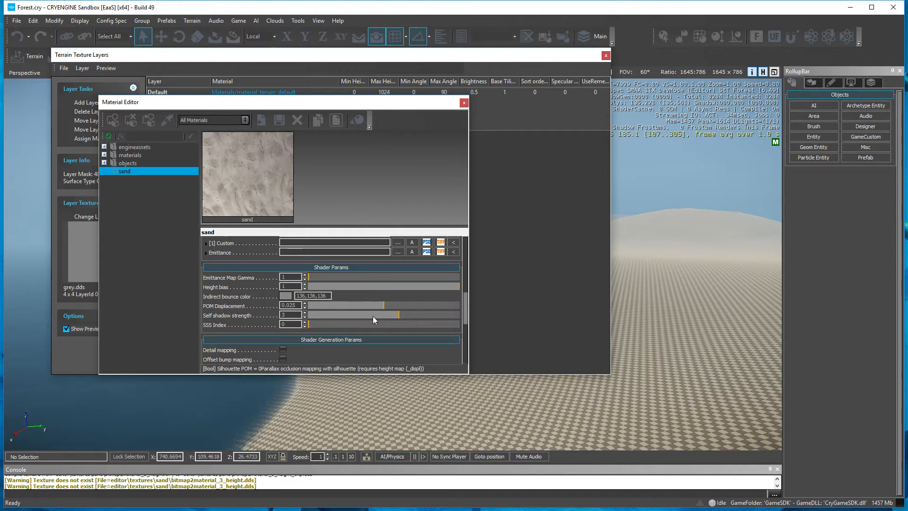
drag(354, 307, 463, 317)
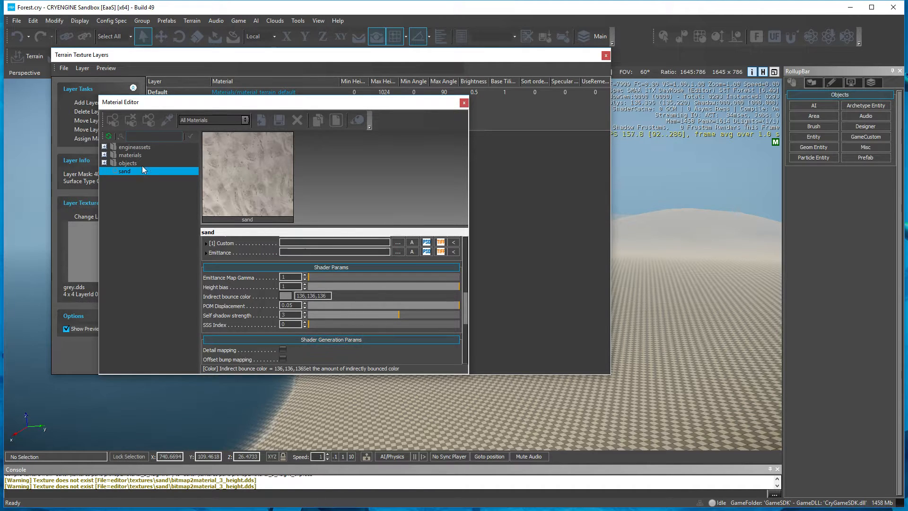
- Close the Material Editor, assign the sand material to the Default terrain texture layer and close the layers window
right_click(118, 173)
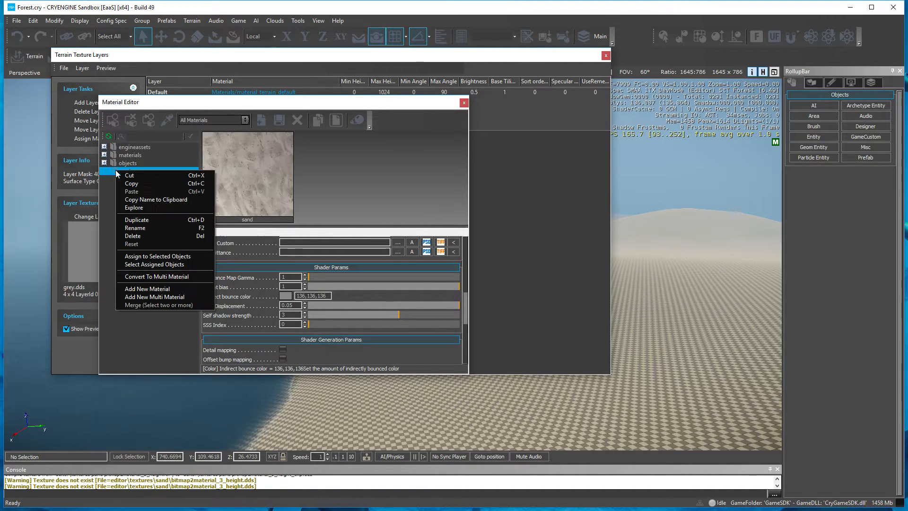
click(168, 253)
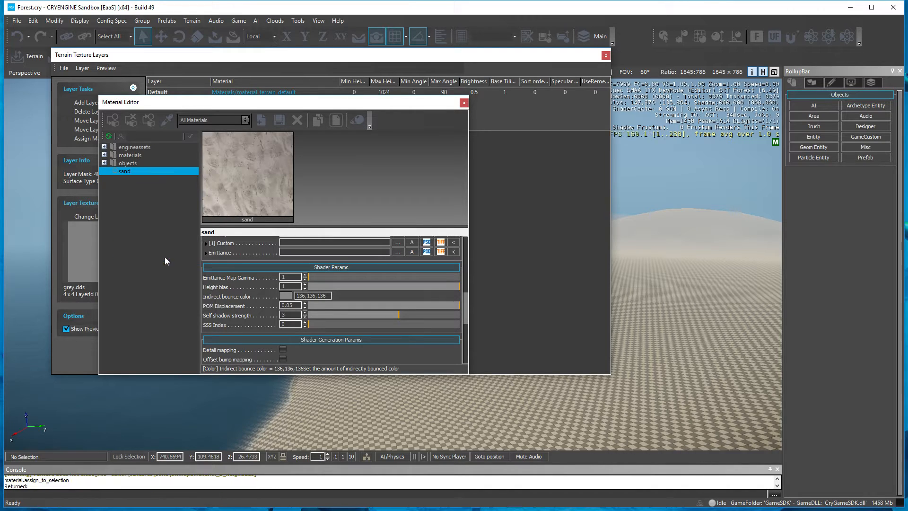
click(464, 103)
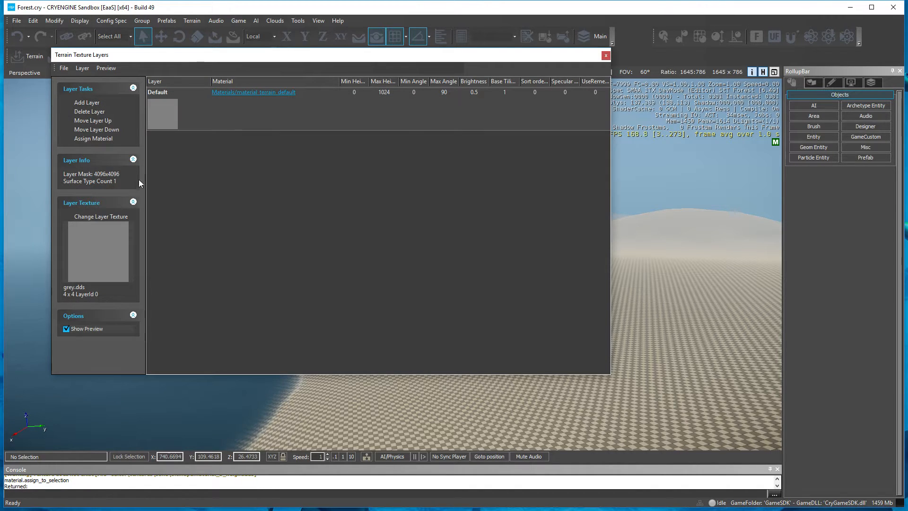
click(101, 138)
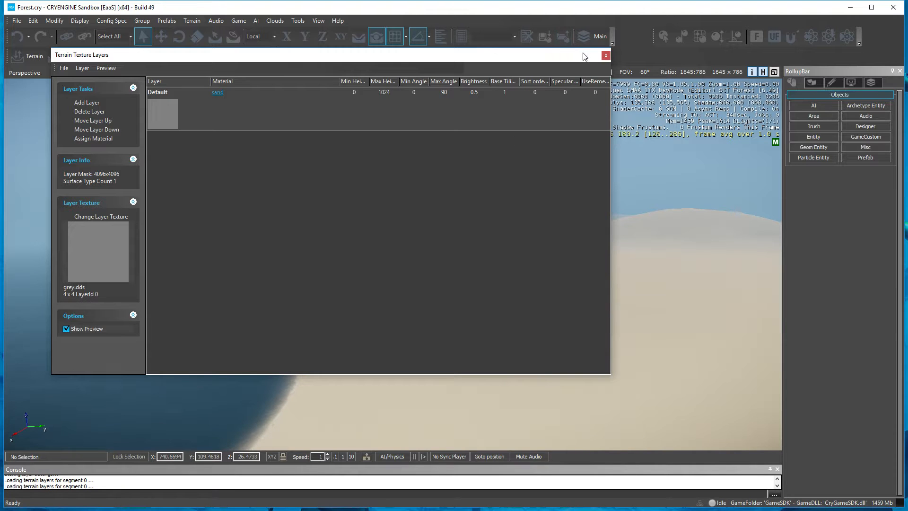
click(606, 55)
- Generate the terrain texture with dimensions of 2048 x 2048
right_drag(392, 264, 442, 257)
key(w)
key(a)
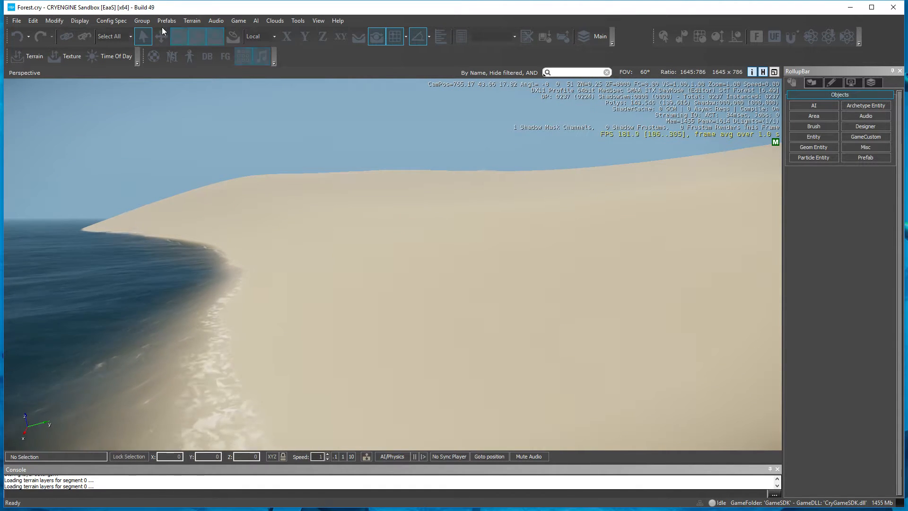
click(16, 20)
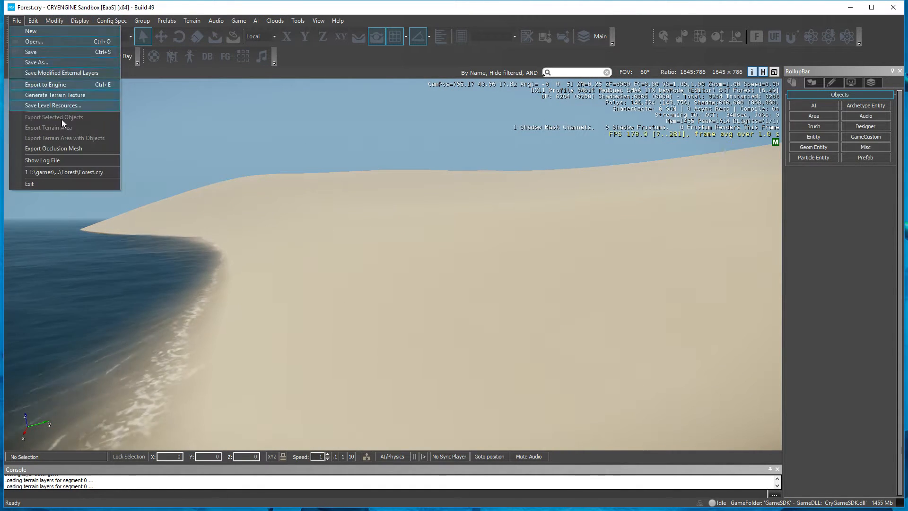
click(63, 94)
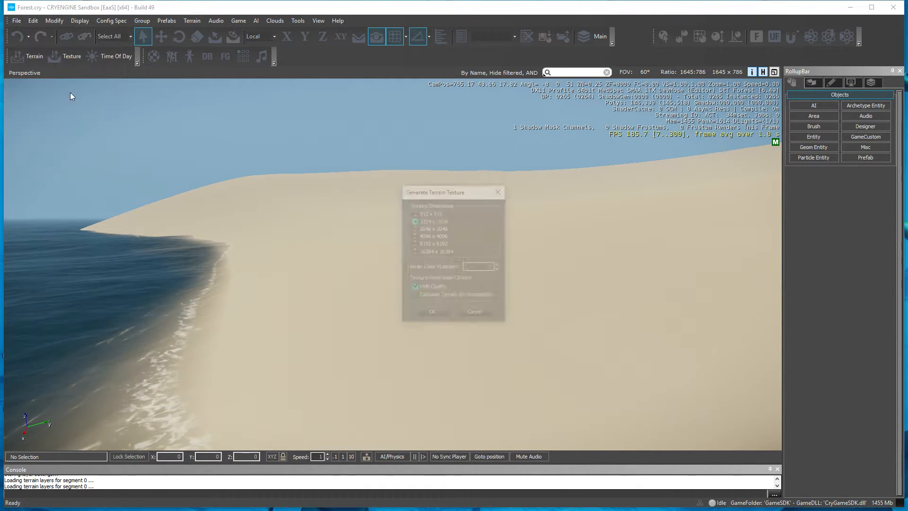
click(440, 229)
click(434, 312)
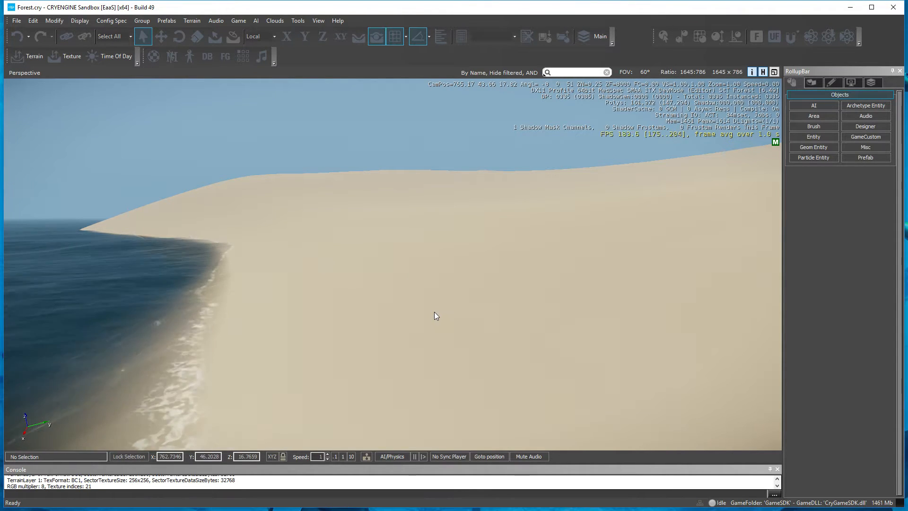
- Fly over the beach and dunes to examine how the sand material looks on the terrain
key(s)
right_drag(431, 311, 360, 288)
key(w)
key(w)
key(w)
right_drag(343, 182, 336, 200)
key(s)
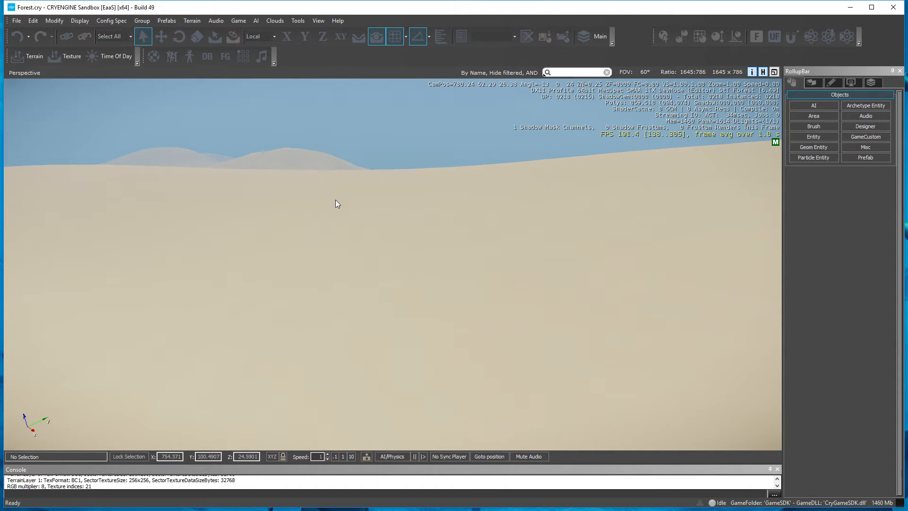
- Change the Default terrain layer's texture to bitmap2material_3_base_color.dds from Editor/Textures/Sand and close the layers window
click(50, 62)
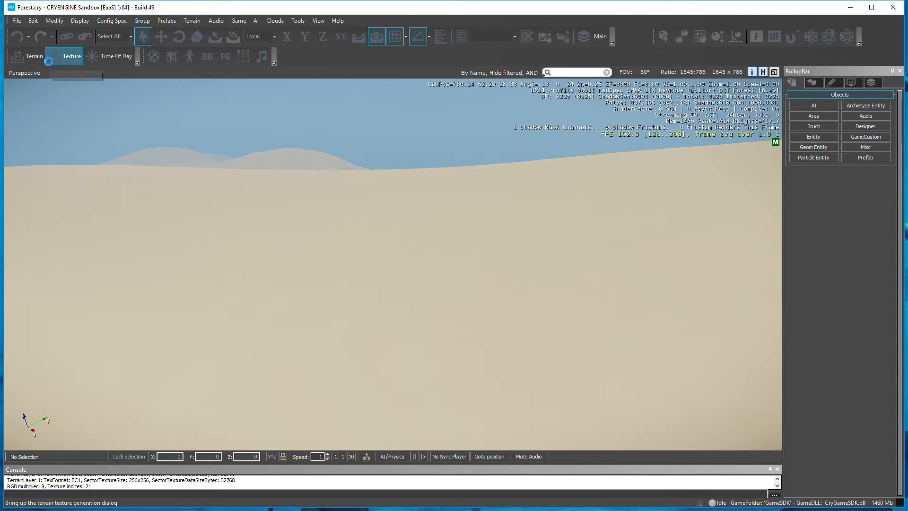
click(100, 217)
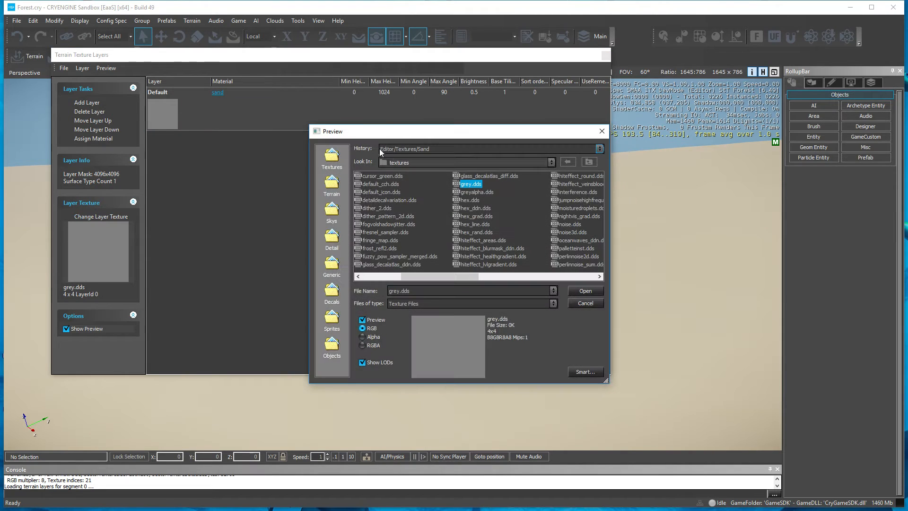
click(567, 163)
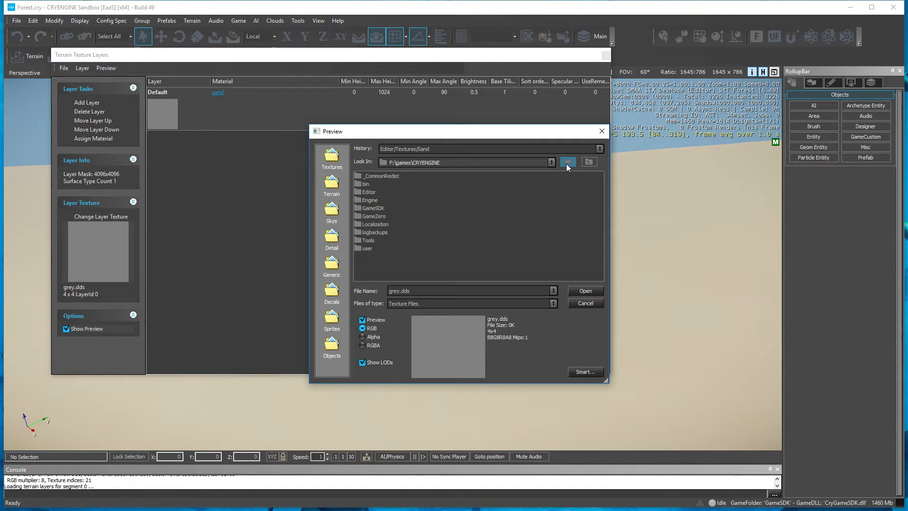
double_click(370, 192)
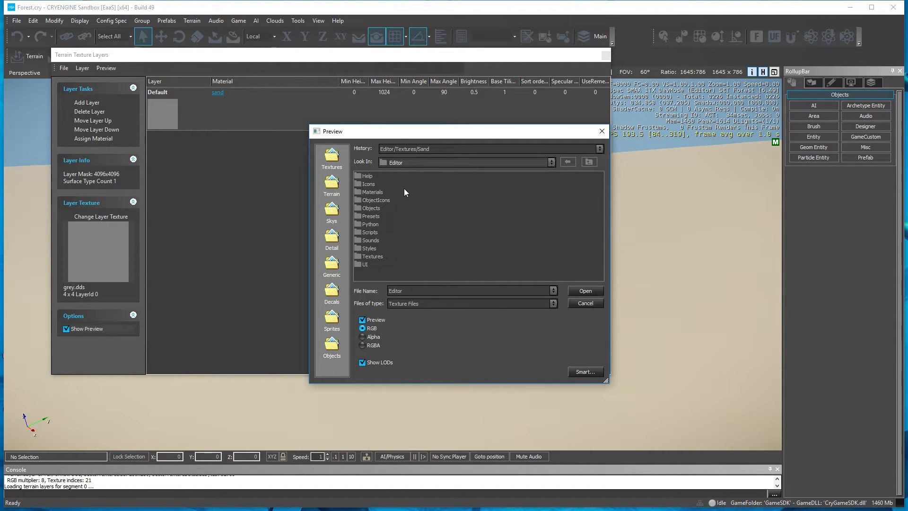
double_click(372, 256)
double_click(372, 178)
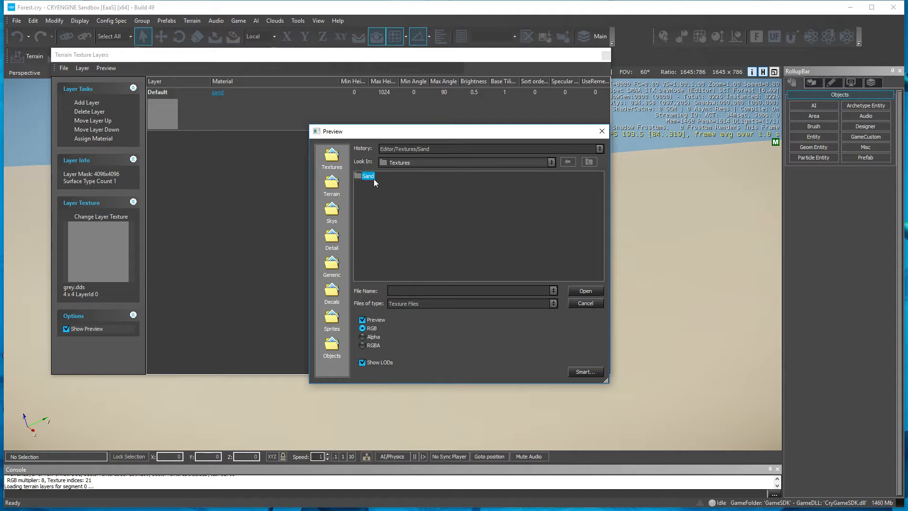
click(425, 183)
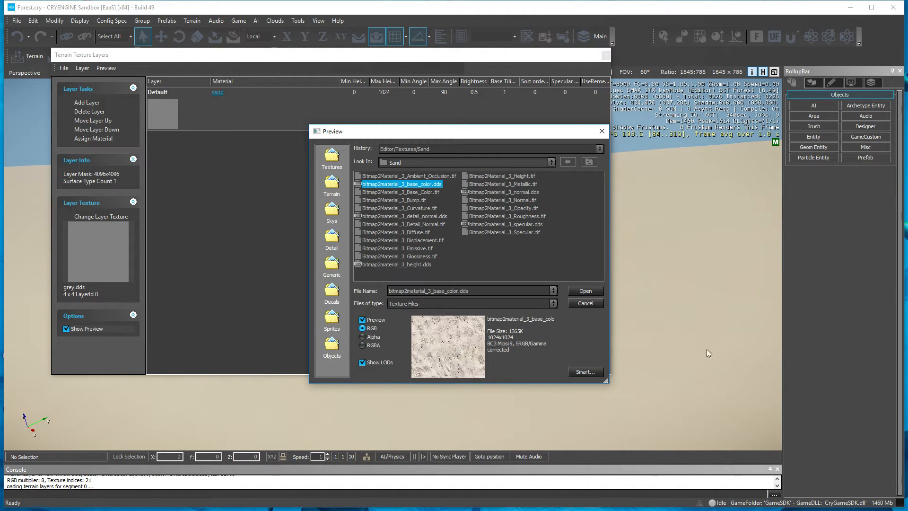
click(585, 291)
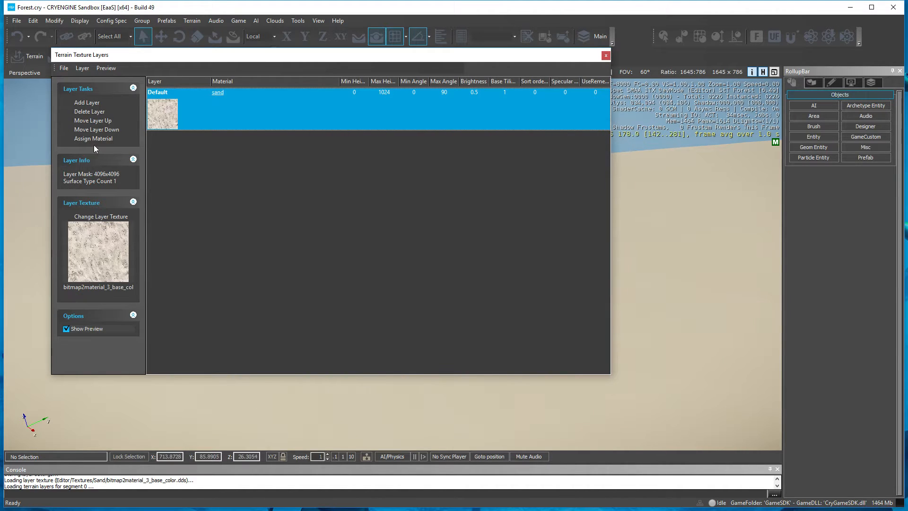
click(214, 163)
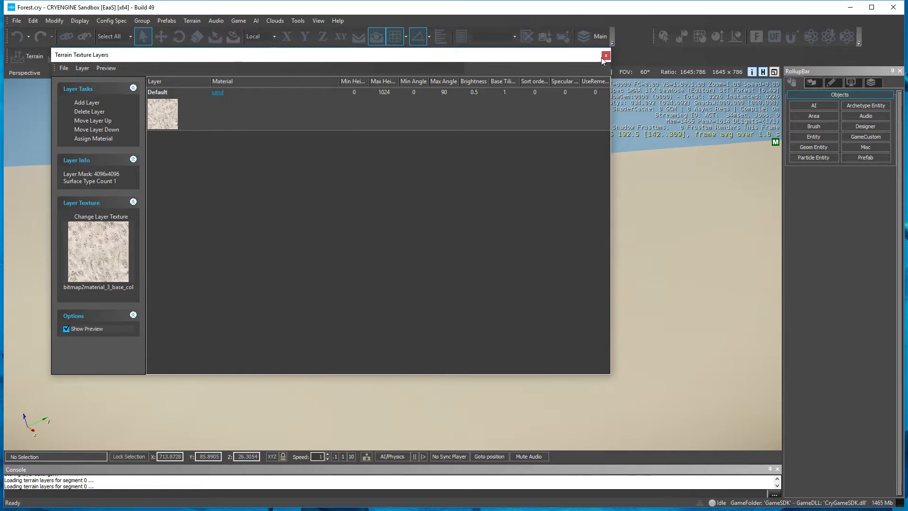
click(604, 57)
- Inspect the sand surface along the coastline, briefly entering and leaving game mode
right_drag(500, 131, 407, 166)
key(w)
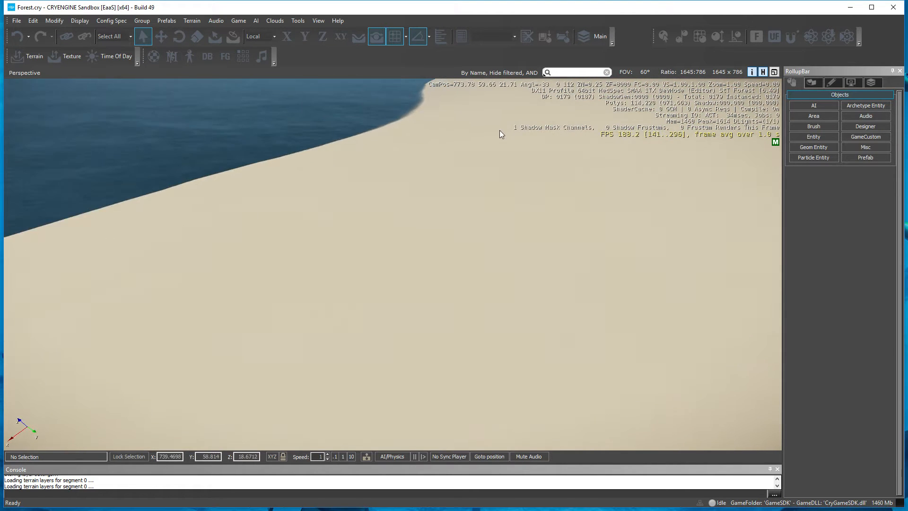
key(ctrl+g)
key(Escape)
right_drag(468, 166, 449, 148)
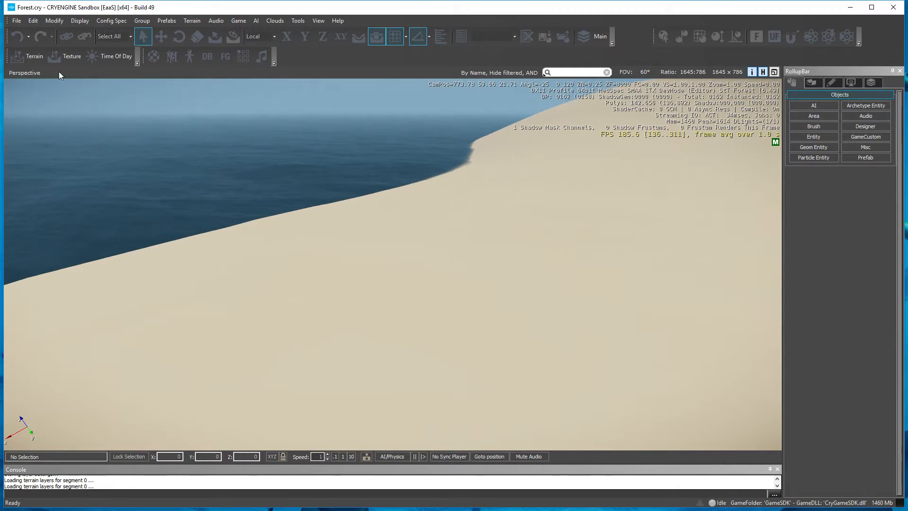
- Regenerate the terrain texture for the Forest level
click(12, 12)
click(32, 15)
click(18, 24)
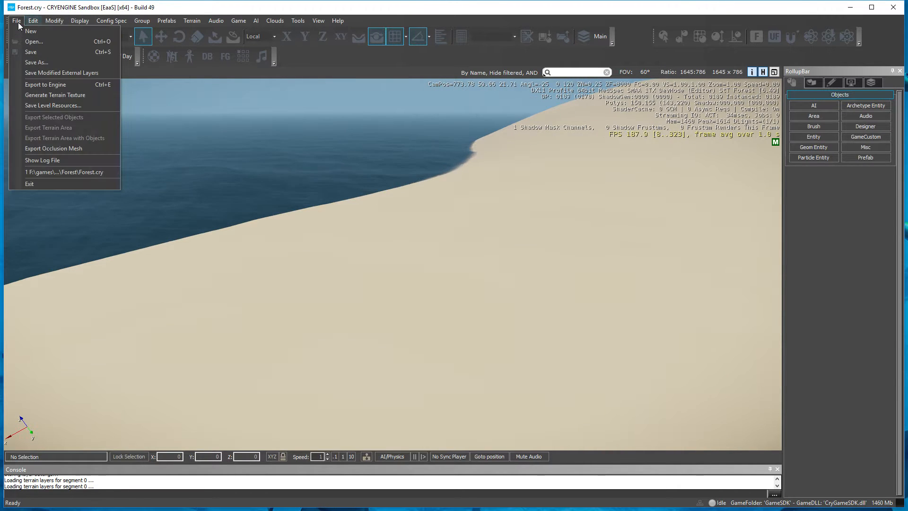
click(85, 96)
click(432, 314)
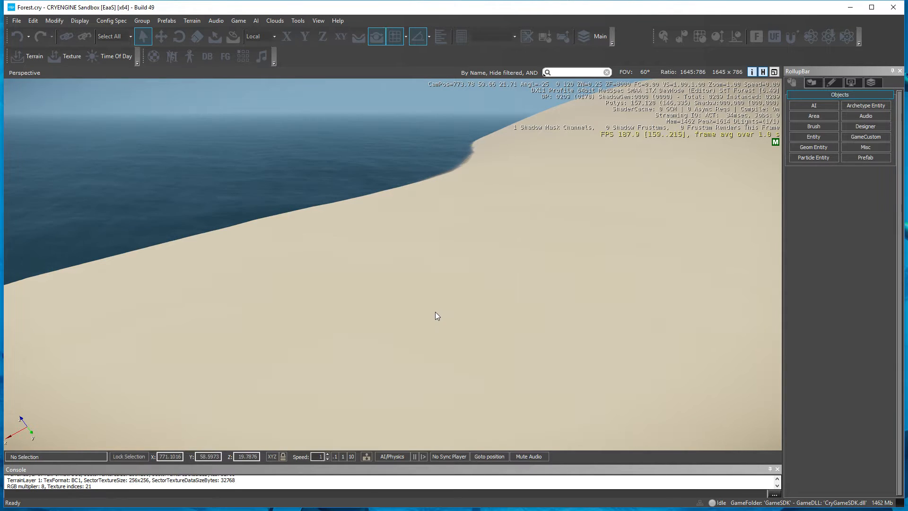
- Enter game mode at the coastline, walk across the sand, fire a shot at the ground and return to editing
right_drag(439, 312, 442, 316)
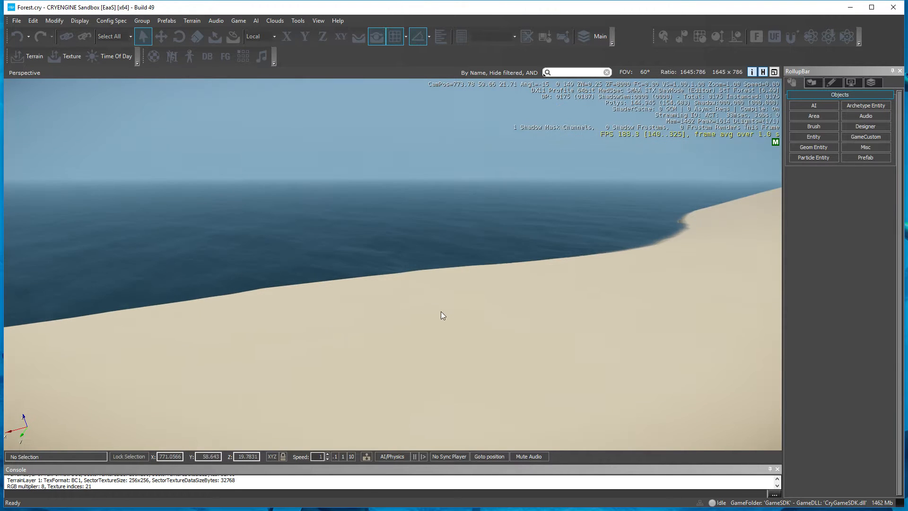
click(244, 20)
click(236, 30)
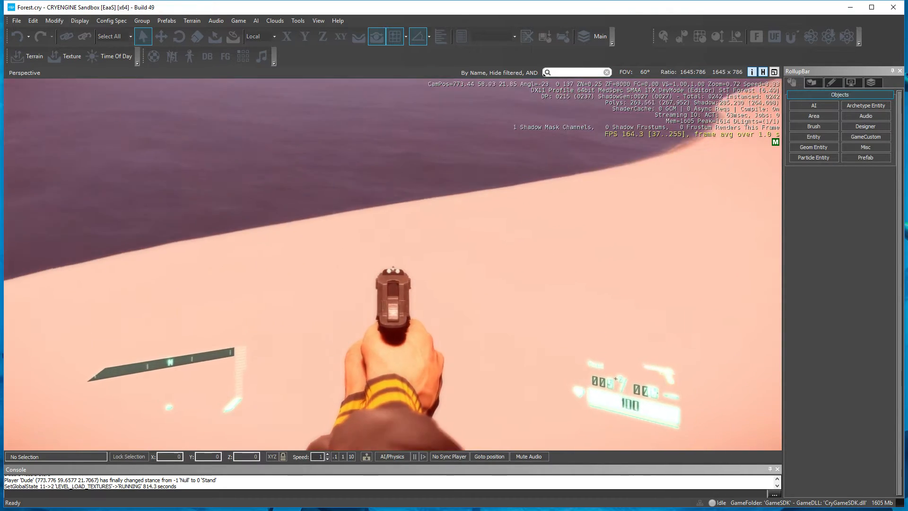
key(w)
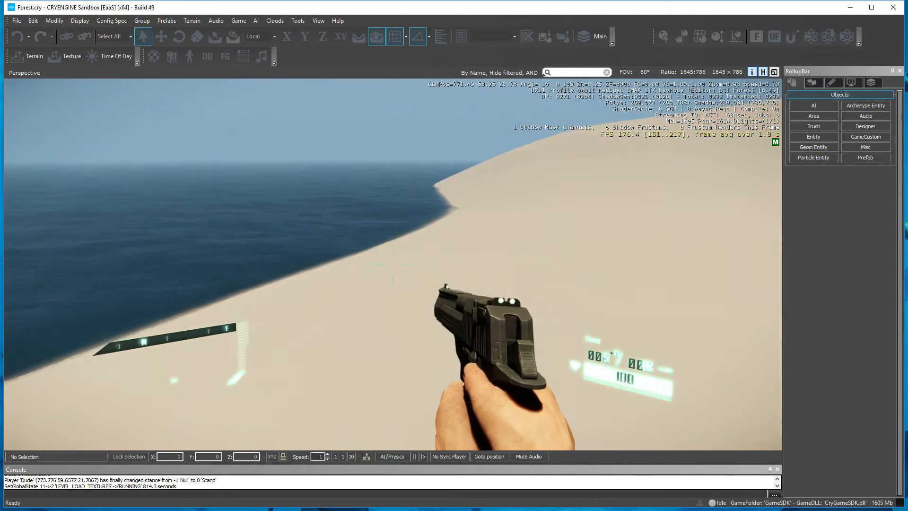
key(w)
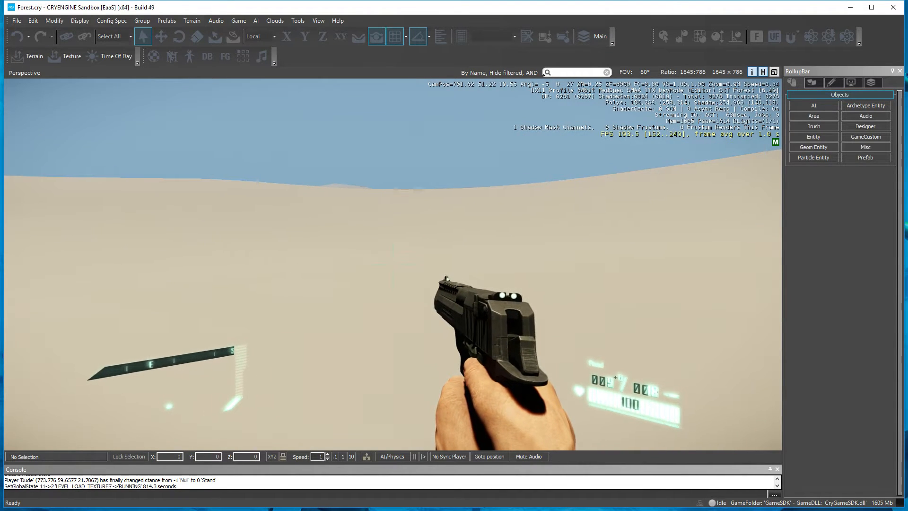
click(544, 73)
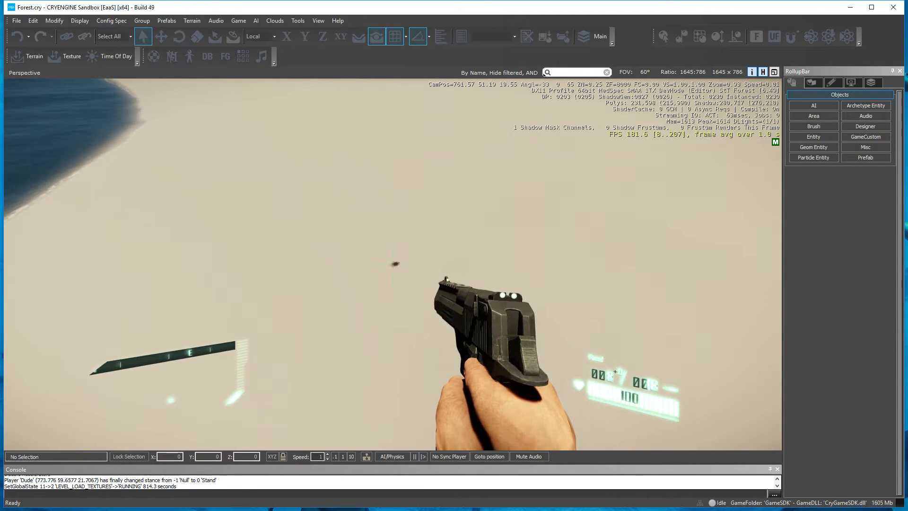
key(Escape)
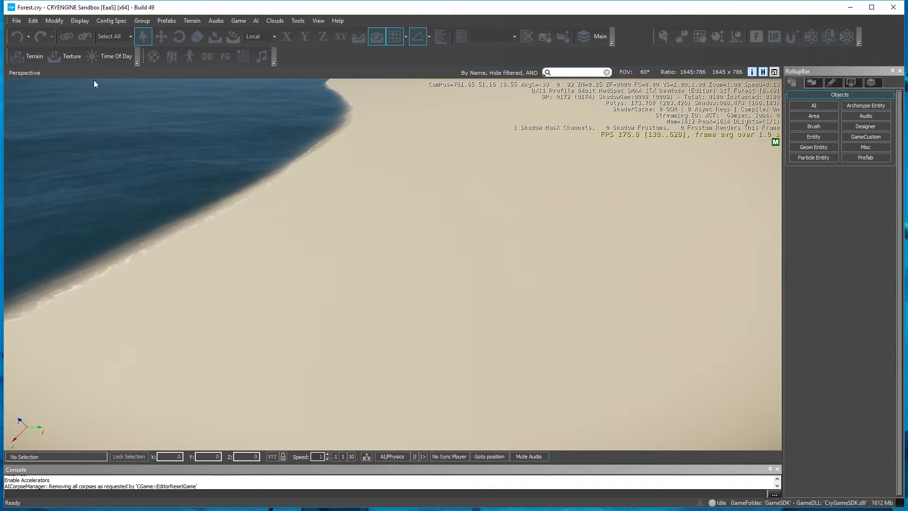
- Open the sand material assigned to the Default terrain layer and convert it to a multi material
click(66, 56)
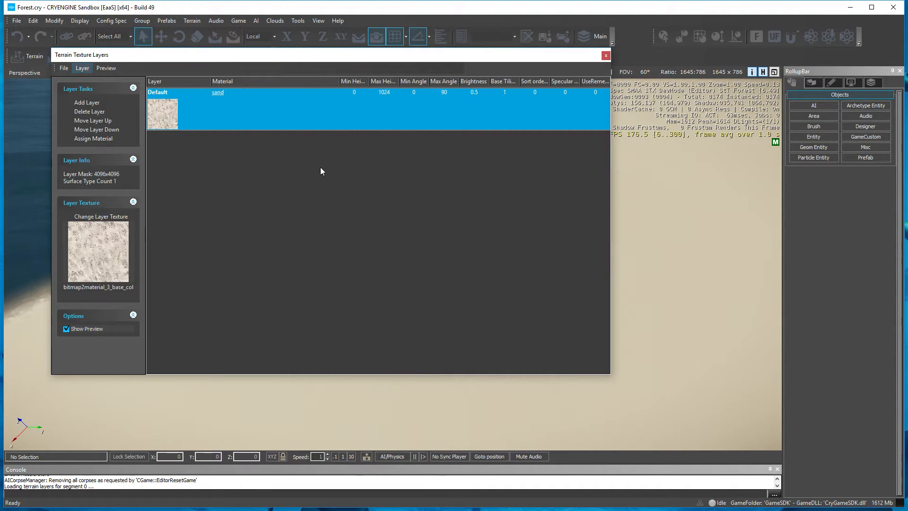
click(215, 92)
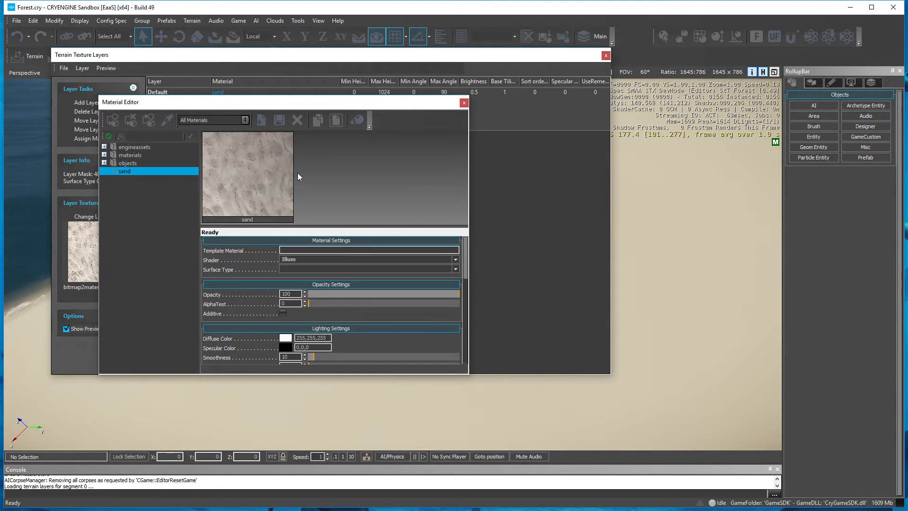
right_click(126, 173)
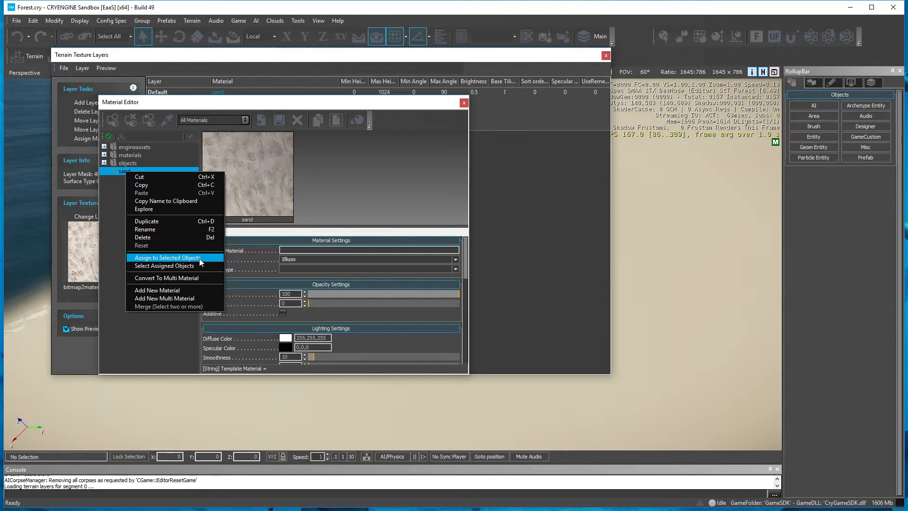
click(186, 280)
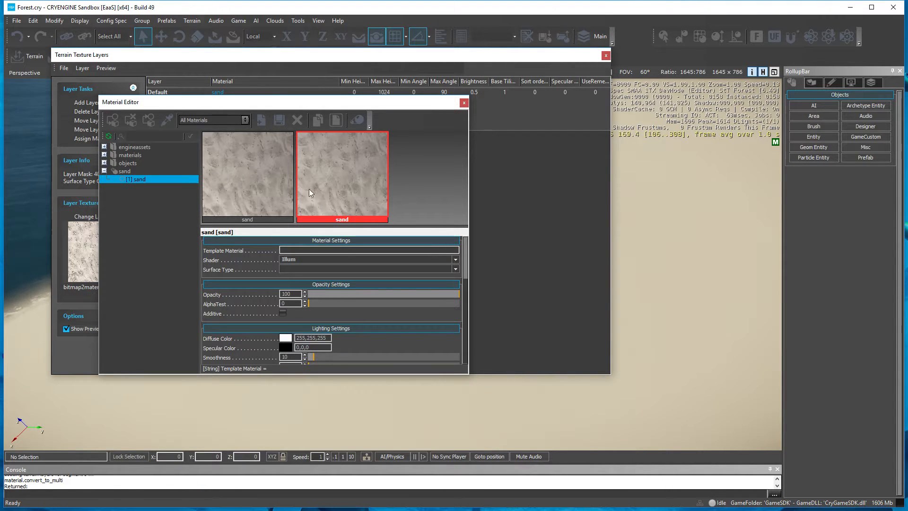
- Set the surface type of the sand sub-material to soil
scroll(325, 268, down, 2)
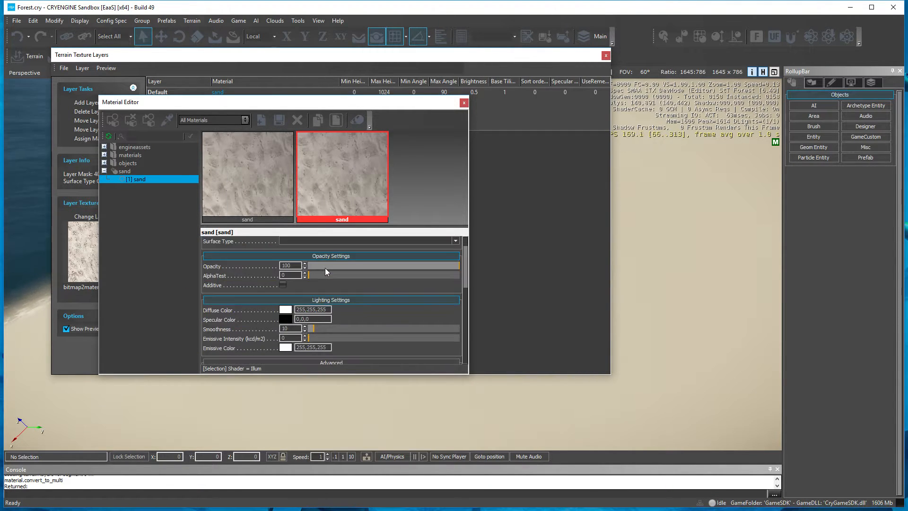
scroll(322, 266, up, 2)
click(290, 269)
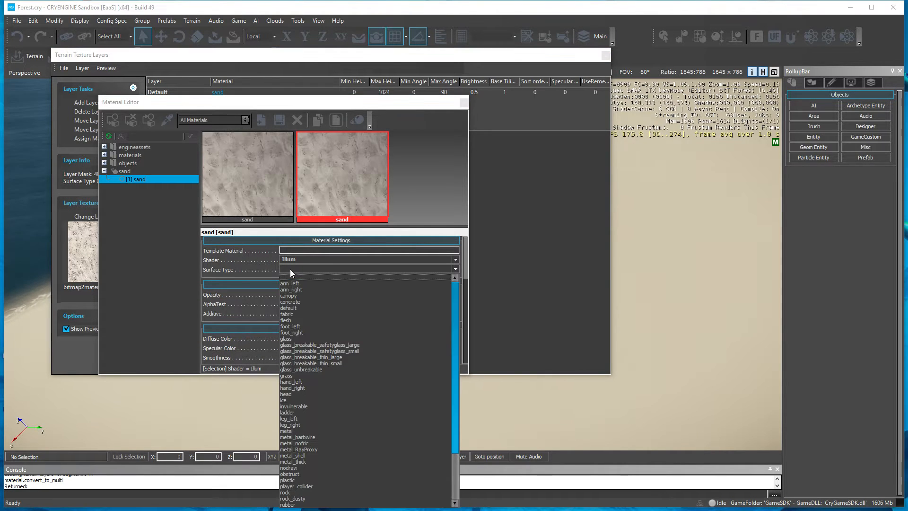
scroll(359, 478, down, 2)
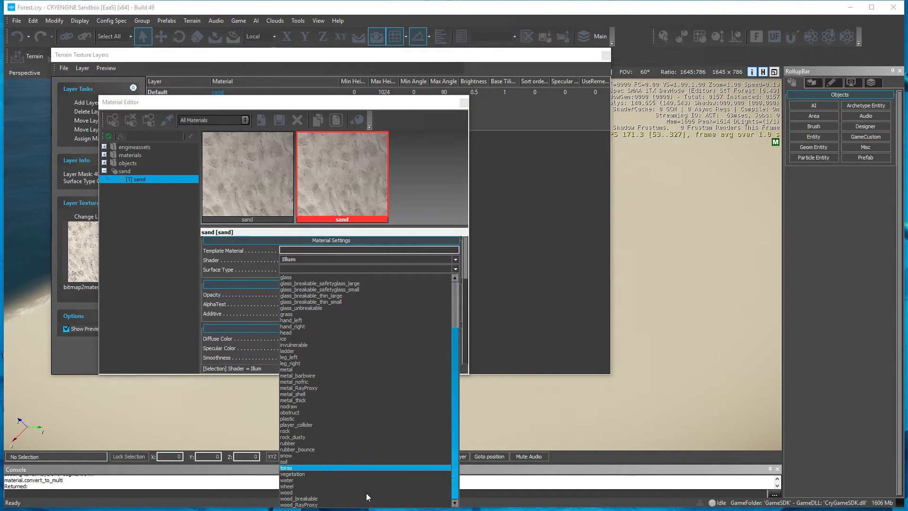
click(364, 461)
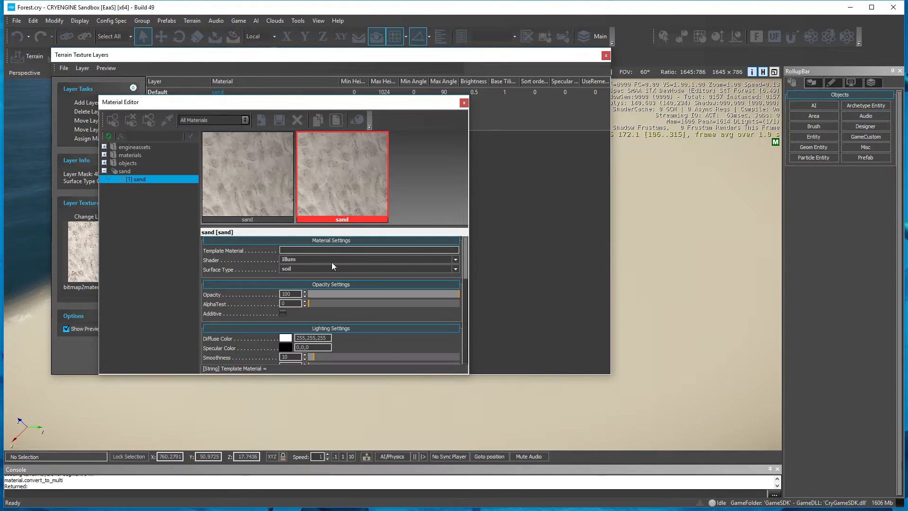
- Set the sand sub-material's shader to Terrain.Layer and close the material and terrain layer windows
click(294, 260)
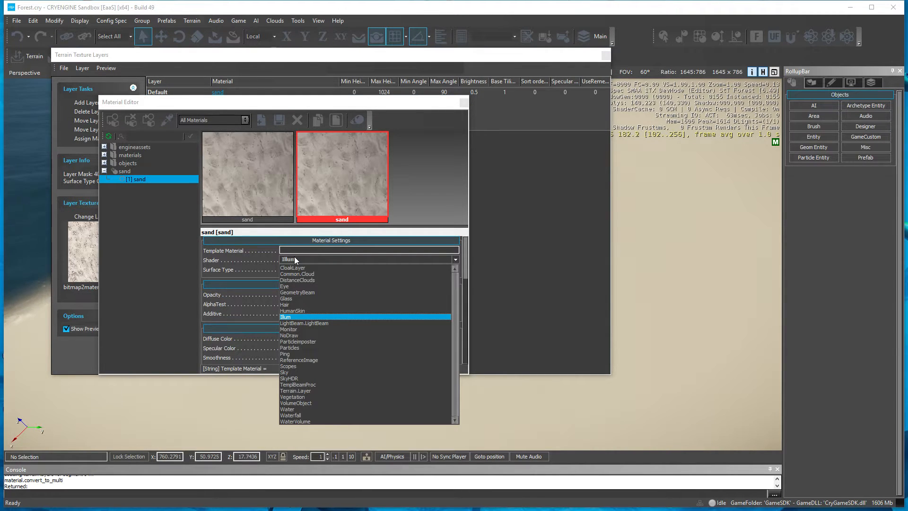
click(342, 391)
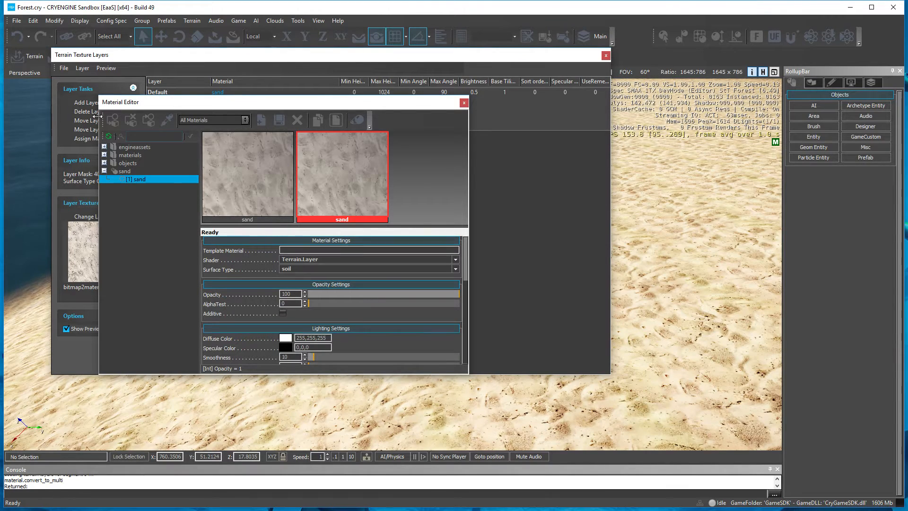
click(464, 104)
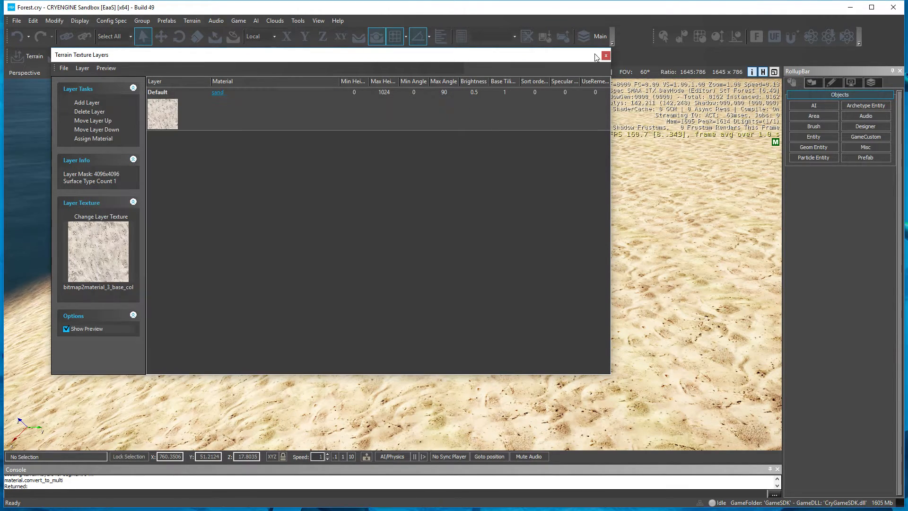
click(605, 56)
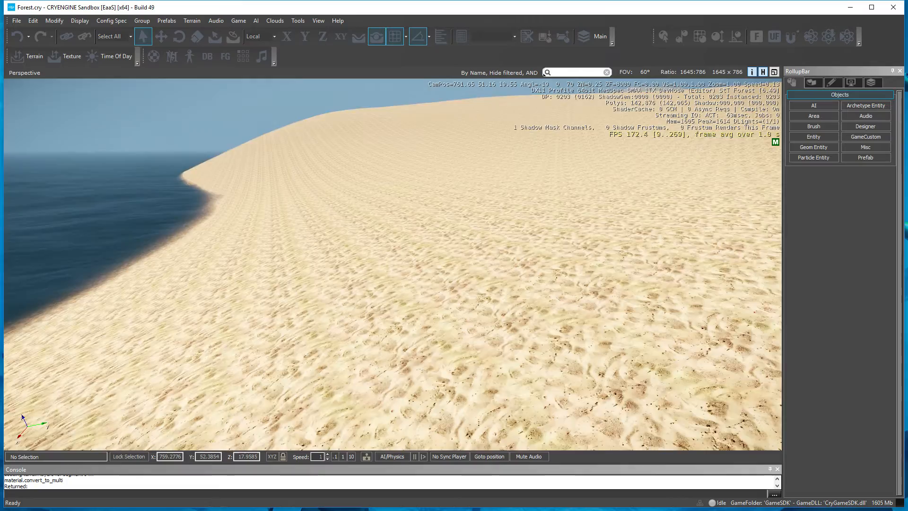
- Examine the textured beach up close and regenerate the terrain texture with dimensions of 4096 x 4096
right_drag(515, 266, 544, 272)
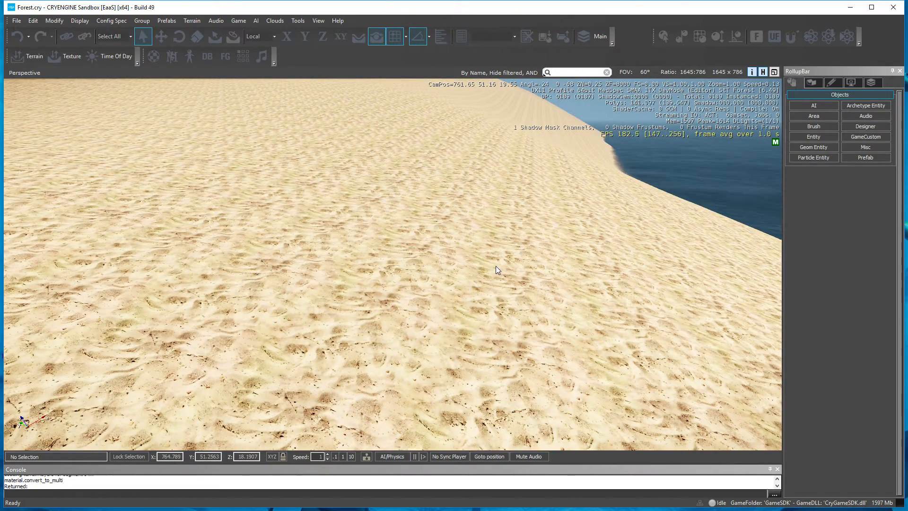
right_drag(496, 266, 418, 286)
key(s)
key(d)
key(w)
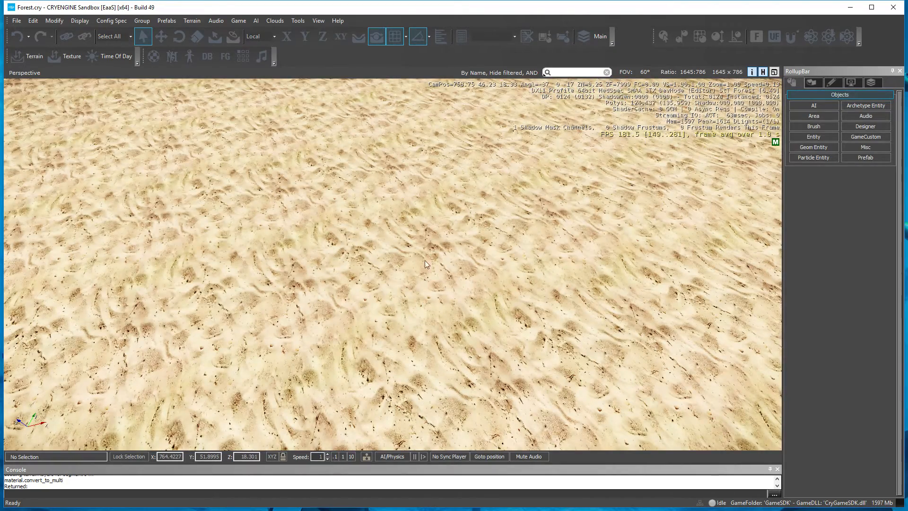
click(17, 21)
click(54, 95)
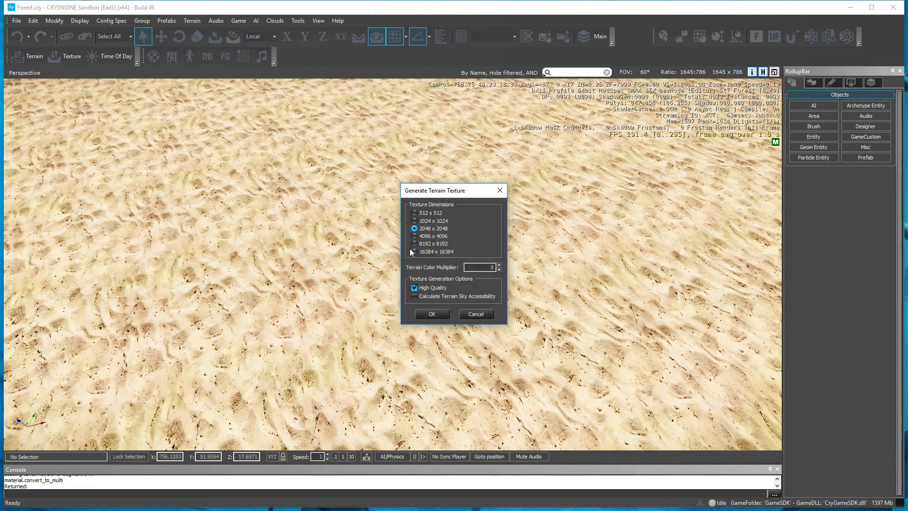
click(438, 236)
click(433, 314)
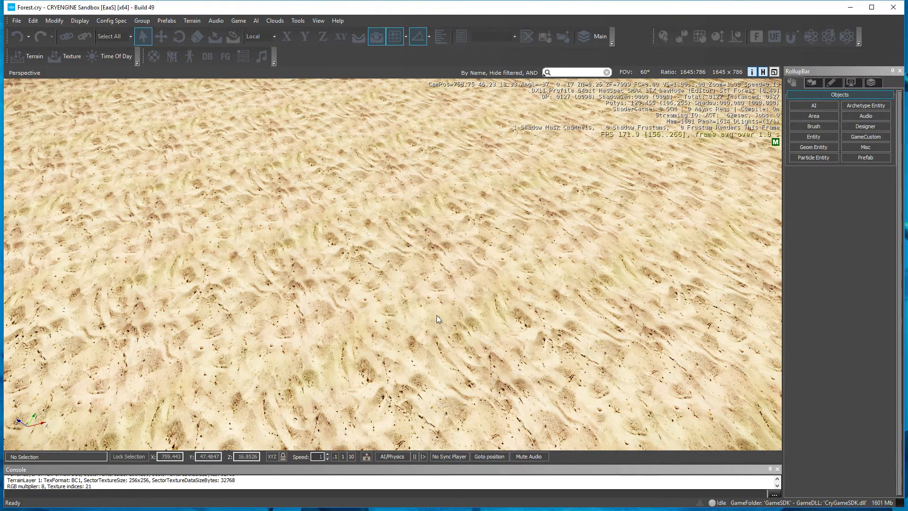
- Switch to game mode on the sand-covered terrain
right_drag(436, 315, 416, 258)
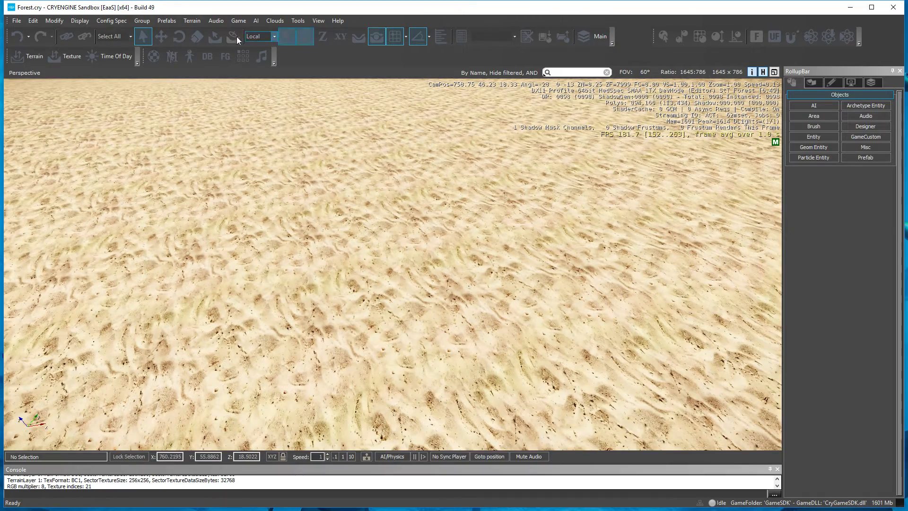
click(259, 19)
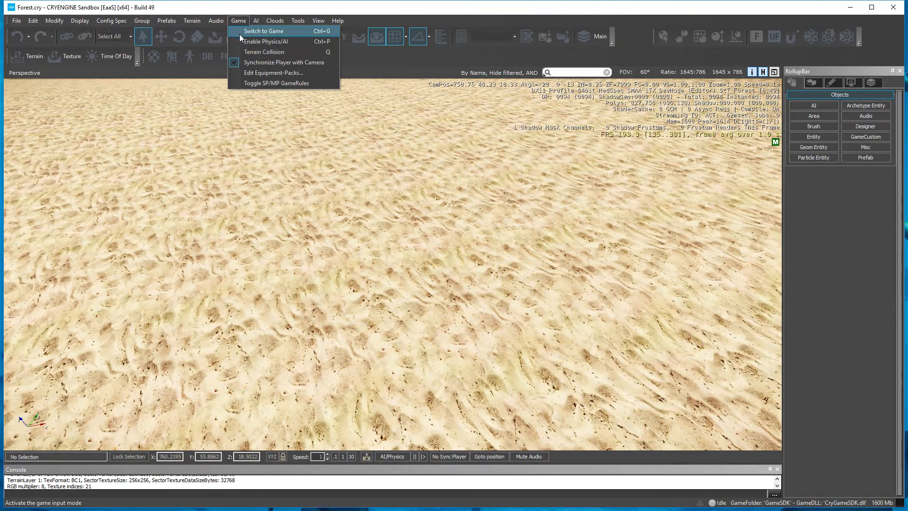
click(239, 35)
click(240, 24)
click(243, 50)
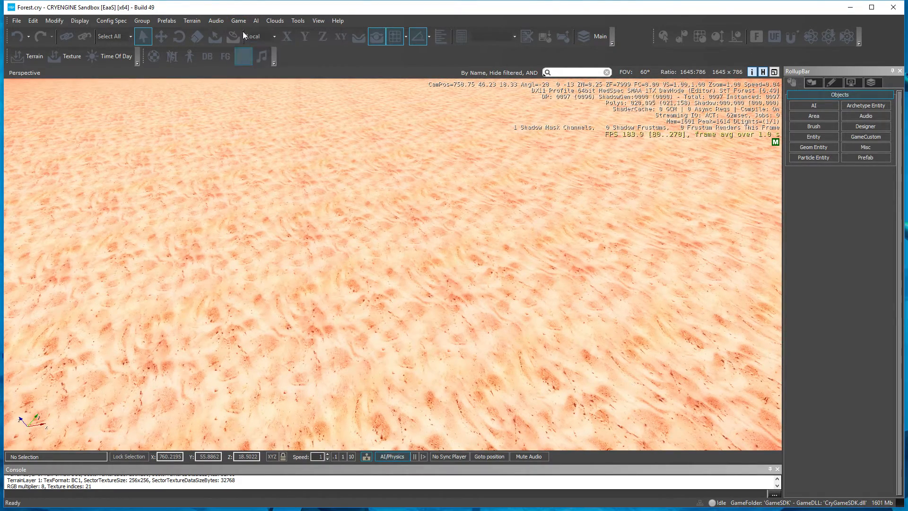
click(242, 21)
click(256, 31)
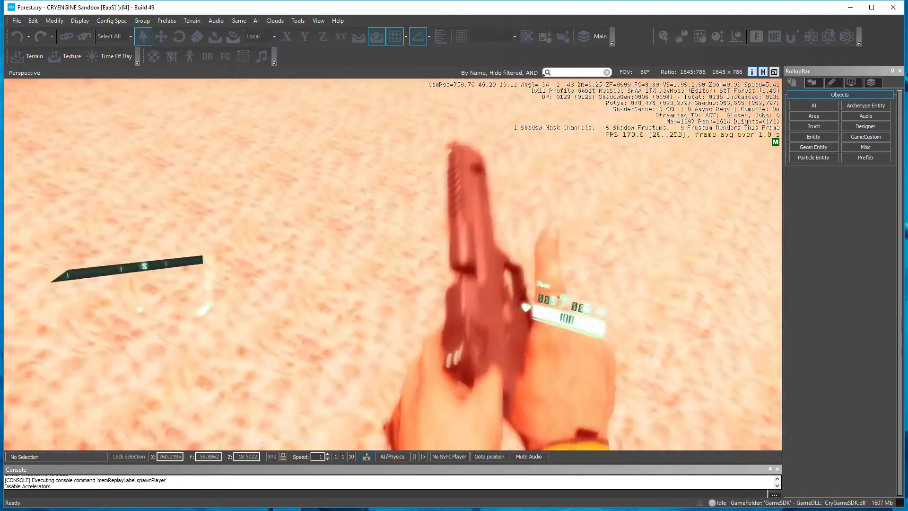
- Fire several pistol shots into the sand and walk over it to test its surface response, and leave game mode
click(393, 264)
click(392, 264)
click(393, 263)
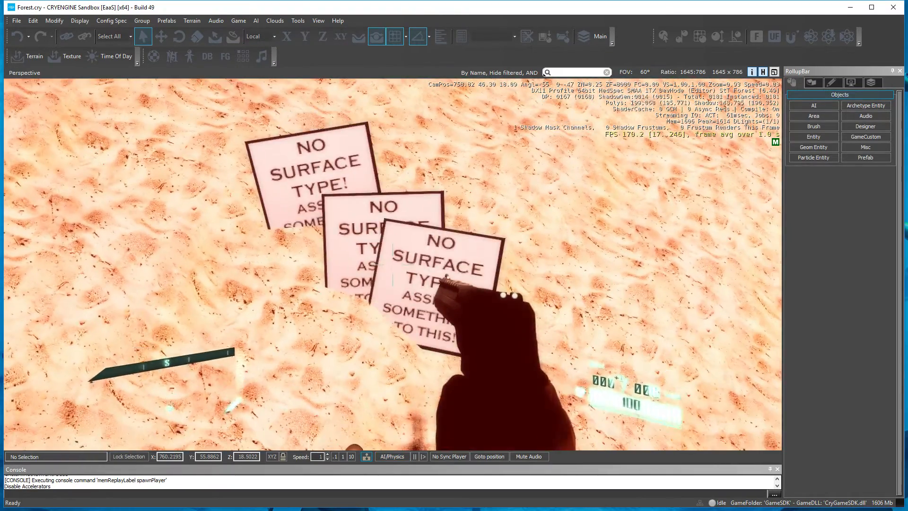
click(392, 263)
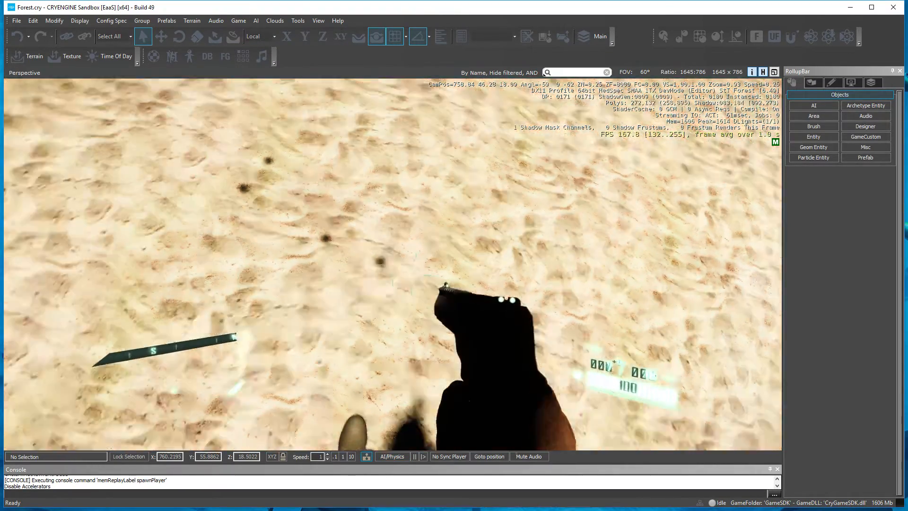
key(w)
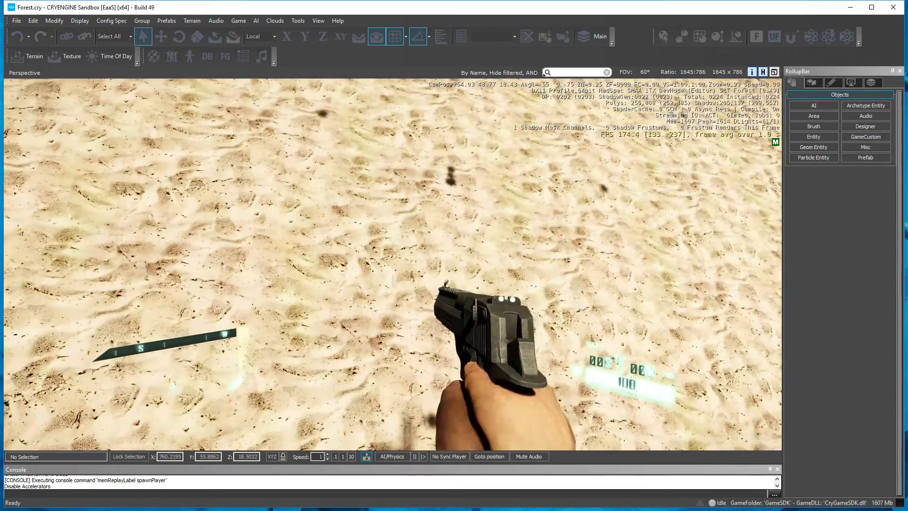
key(Escape)
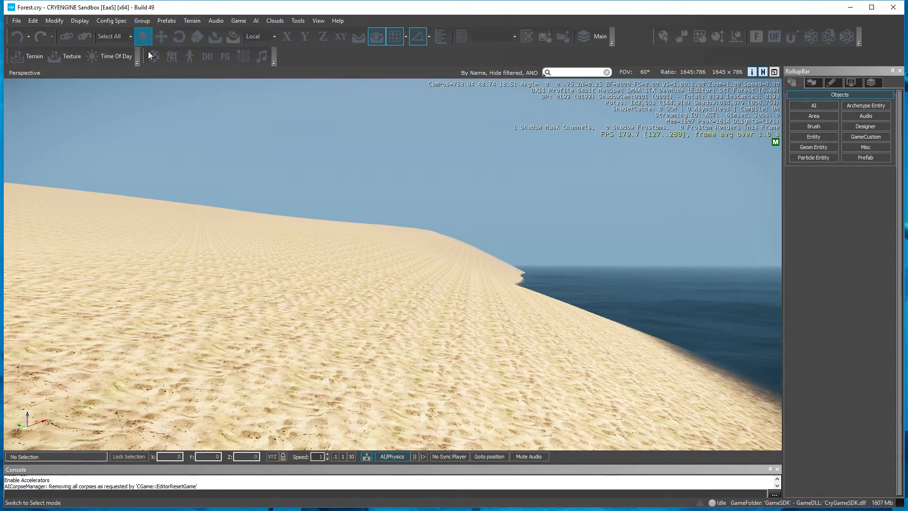
- Open the Default terrain layer's sand sub-material for editing and set its DetailTextureStrength to 2
click(65, 58)
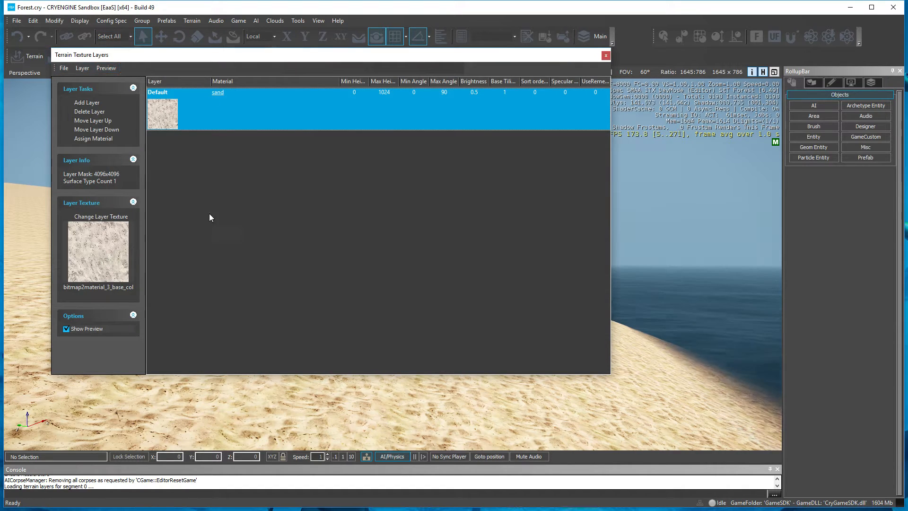
click(217, 93)
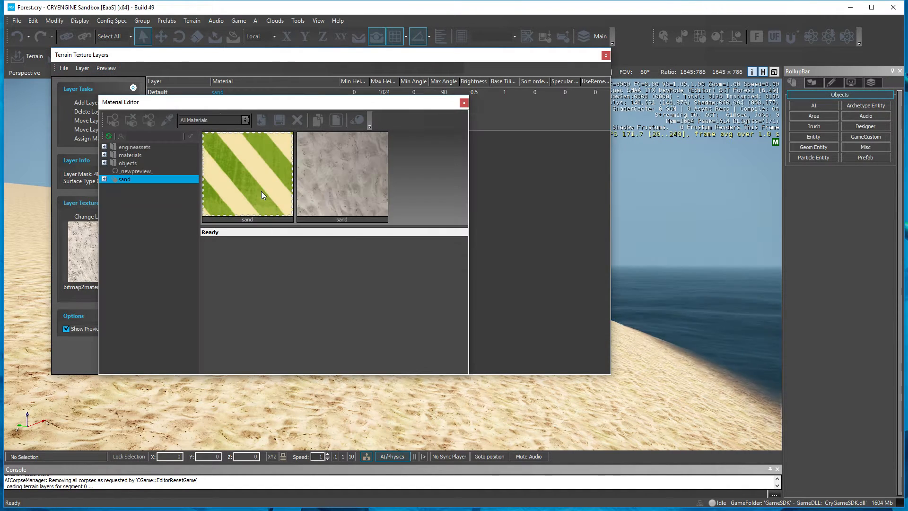
click(323, 196)
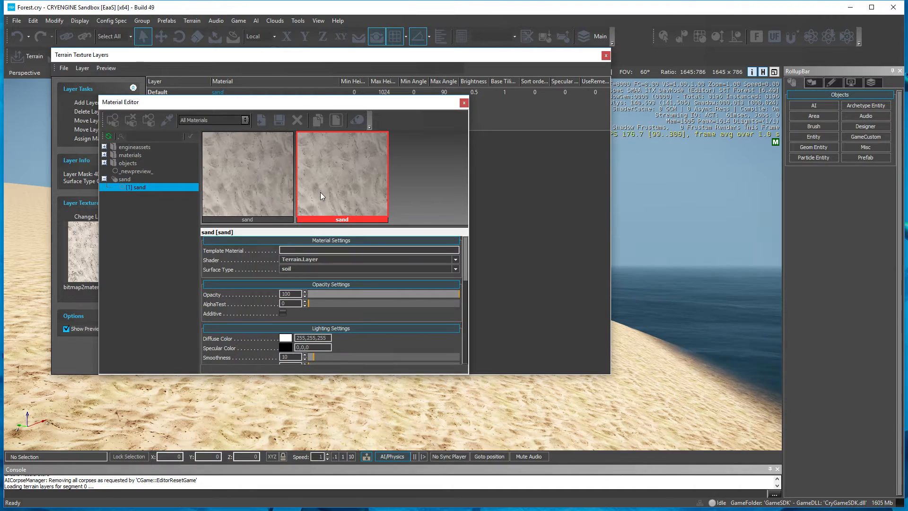
scroll(364, 295, down, 3)
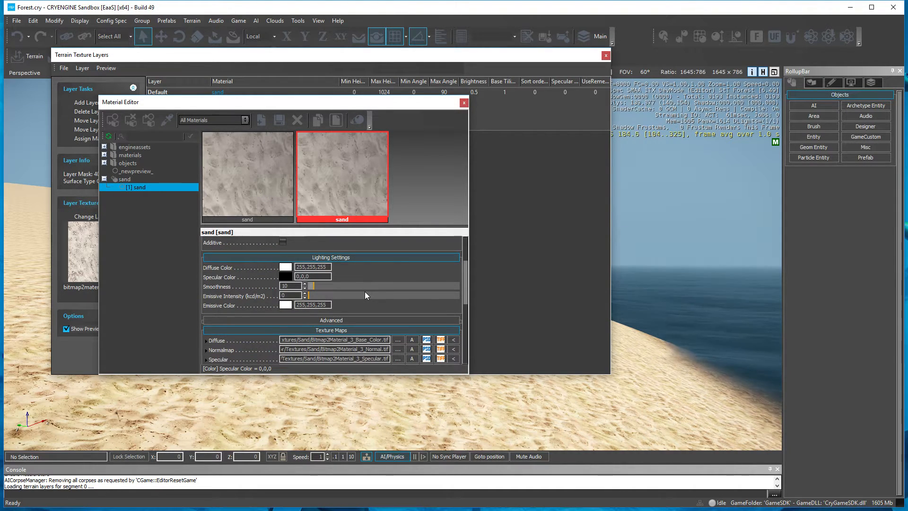
drag(464, 280, 458, 332)
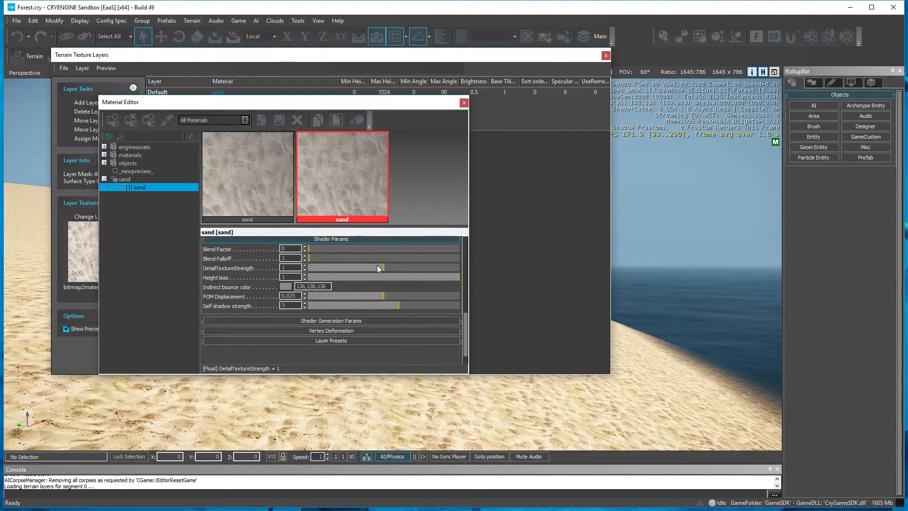
drag(377, 268, 488, 273)
- Set the sand sub-material's POM Displacement to 0.05, Self shadow strength to 5 and Blend Falloff to 128
drag(467, 308, 464, 324)
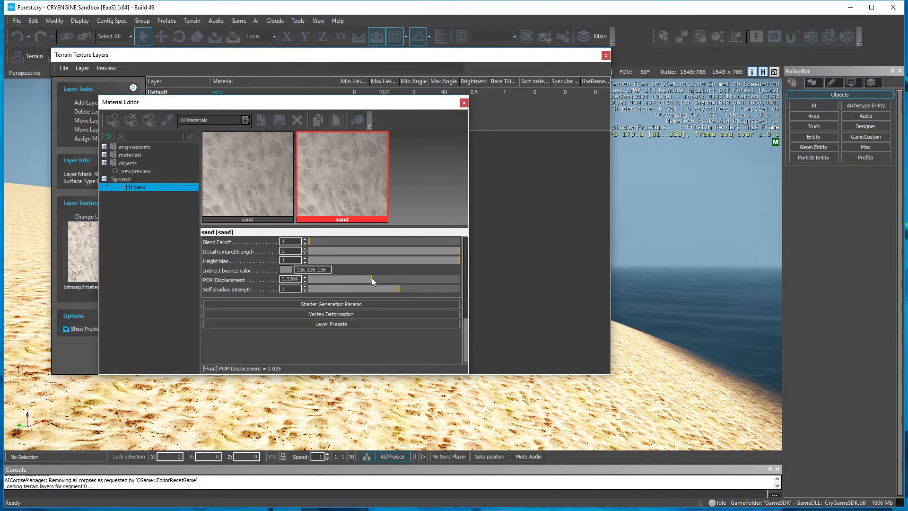
drag(372, 279, 469, 295)
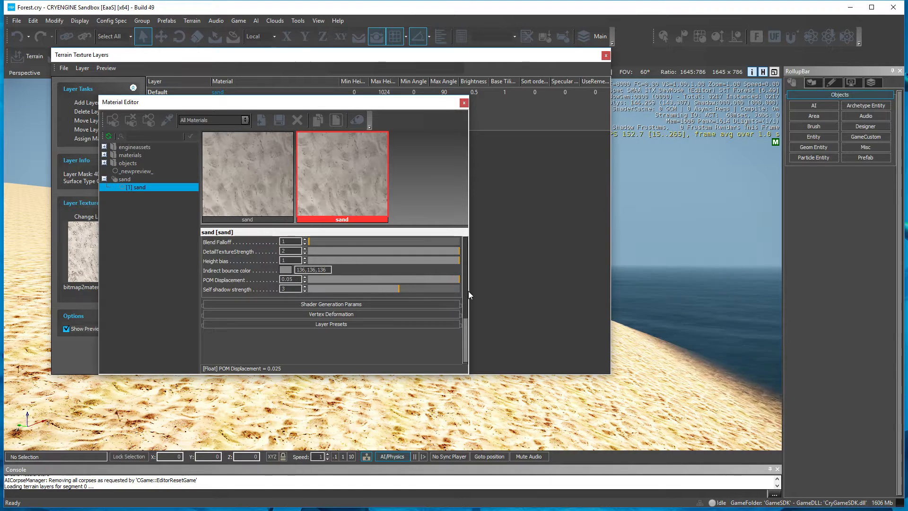
drag(381, 288, 496, 296)
mouse_move(381, 389)
right_down()
mouse_move(378, 396)
mouse_move(378, 377)
right_up()
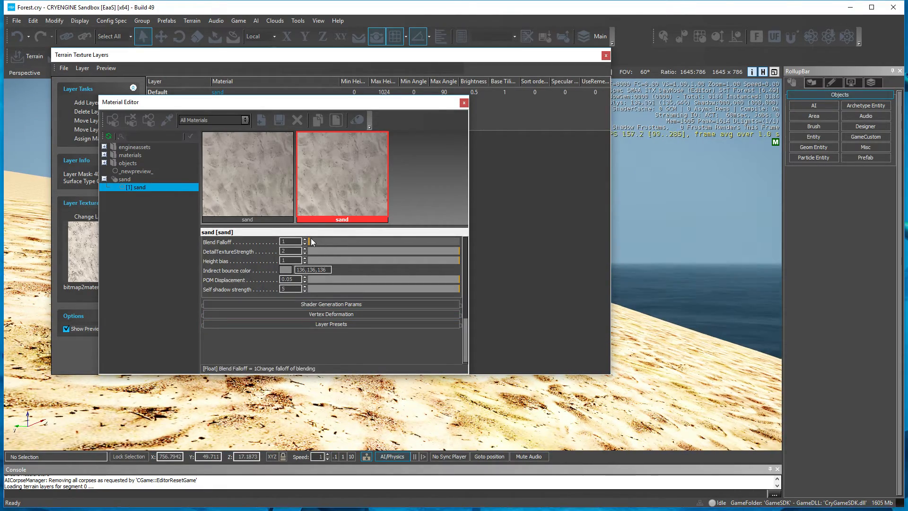
drag(311, 241, 476, 255)
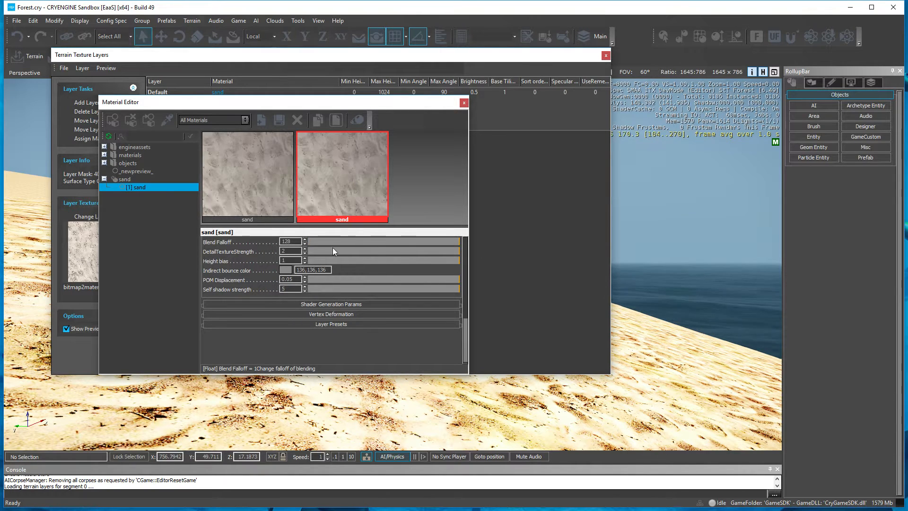
- Try Detail mapping and Offset bump mapping in the sand sub-material's shader generation parameters, and turn both off again
click(222, 308)
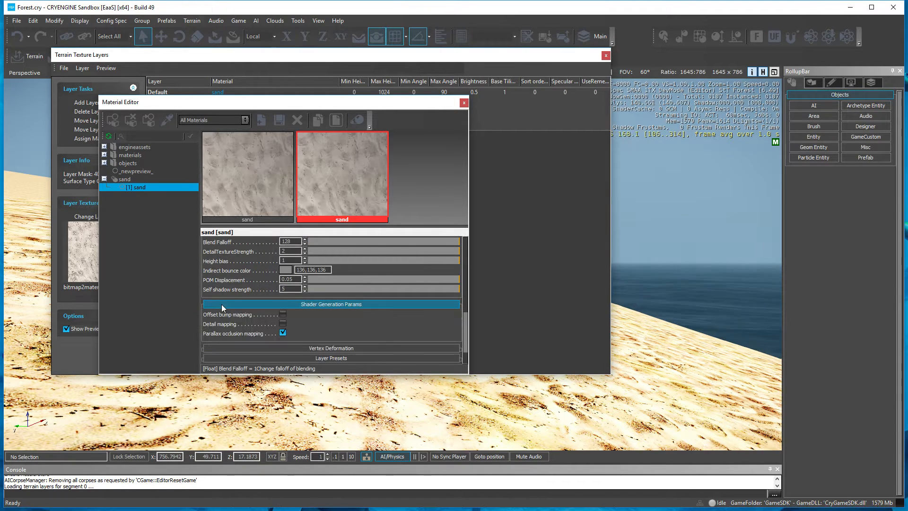
click(283, 324)
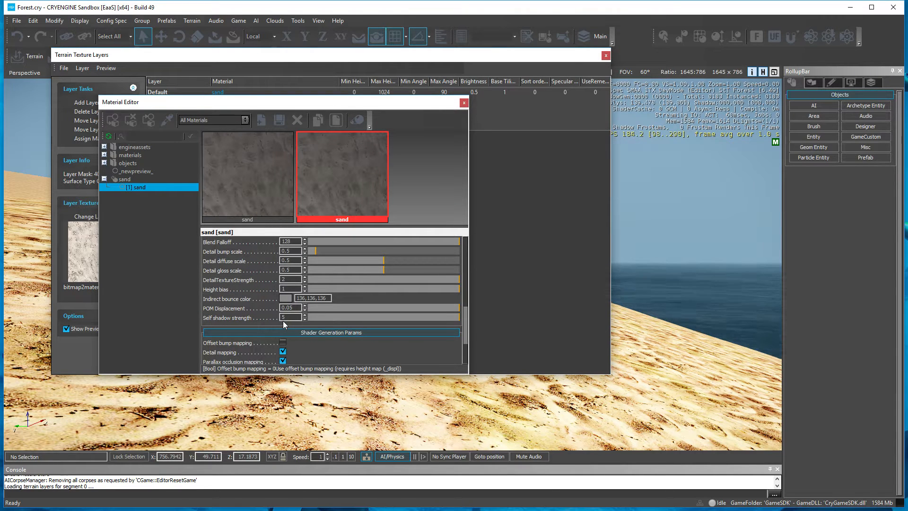
scroll(283, 321, down, 2)
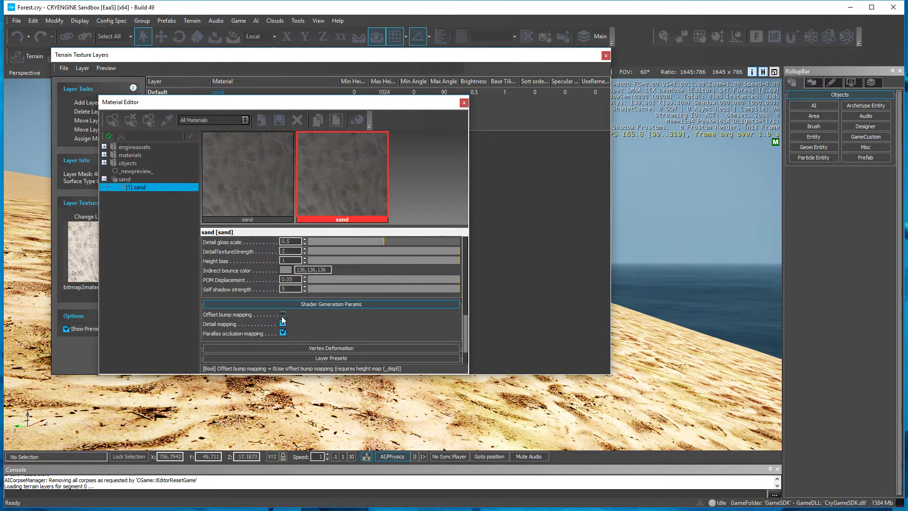
click(283, 315)
click(283, 324)
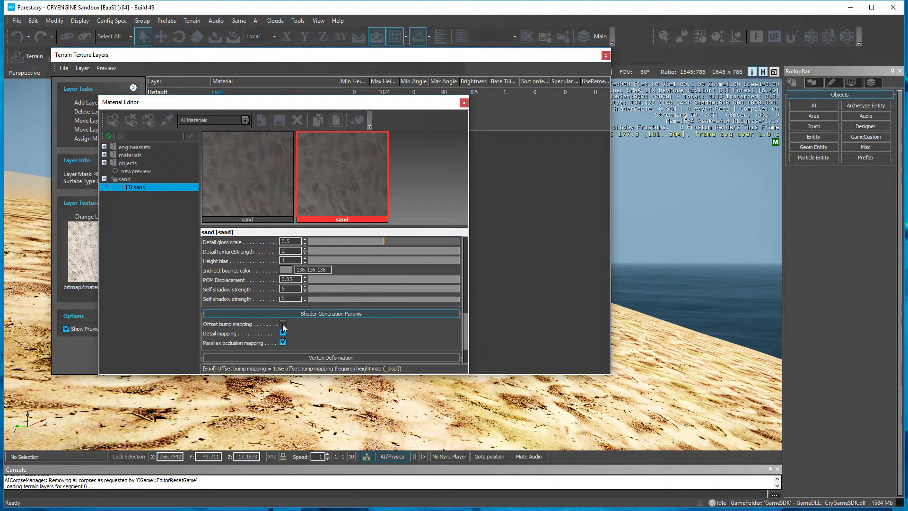
click(282, 324)
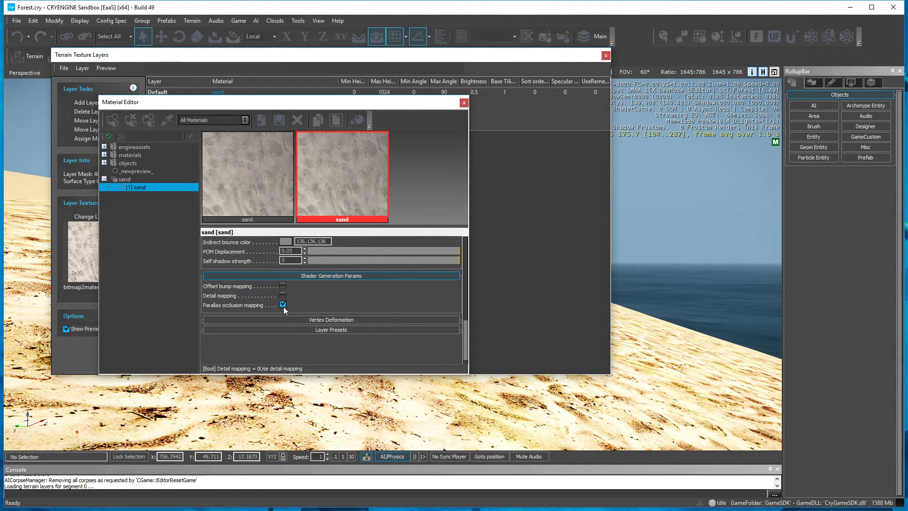
- Look through the sand sub-material's Vertex Deformation types and Layer Presets options without changing them
scroll(283, 306, up, 2)
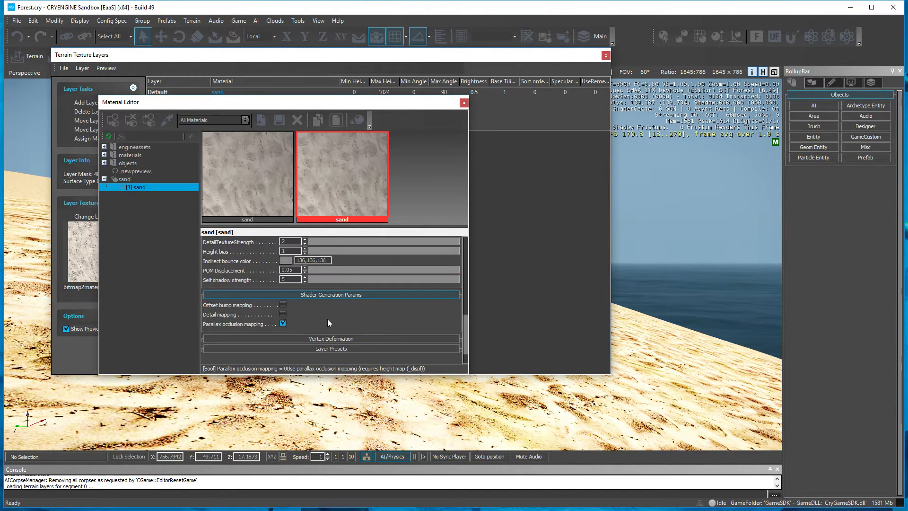
scroll(327, 318, up, 3)
scroll(327, 321, down, 5)
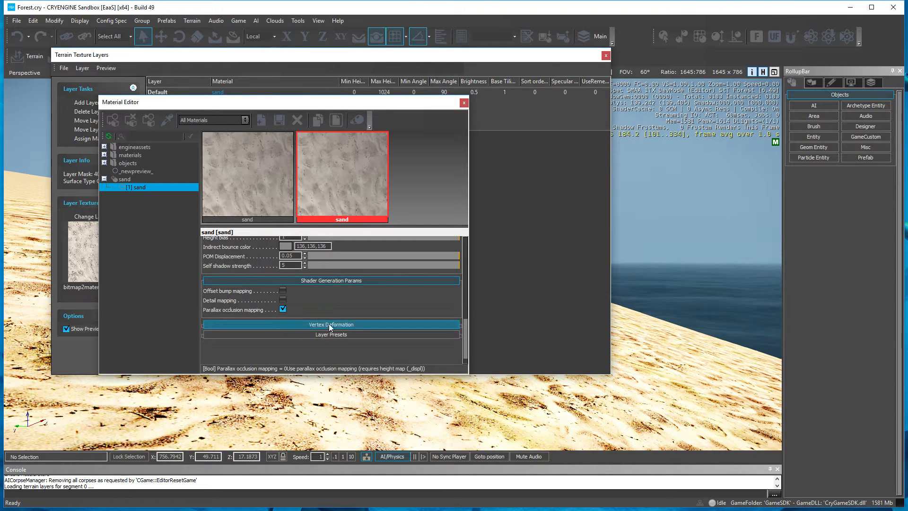
click(328, 324)
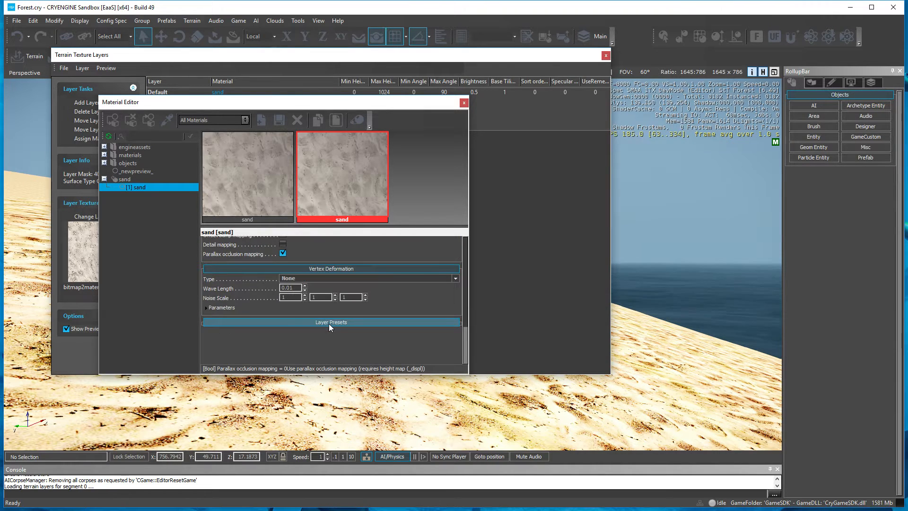
click(313, 278)
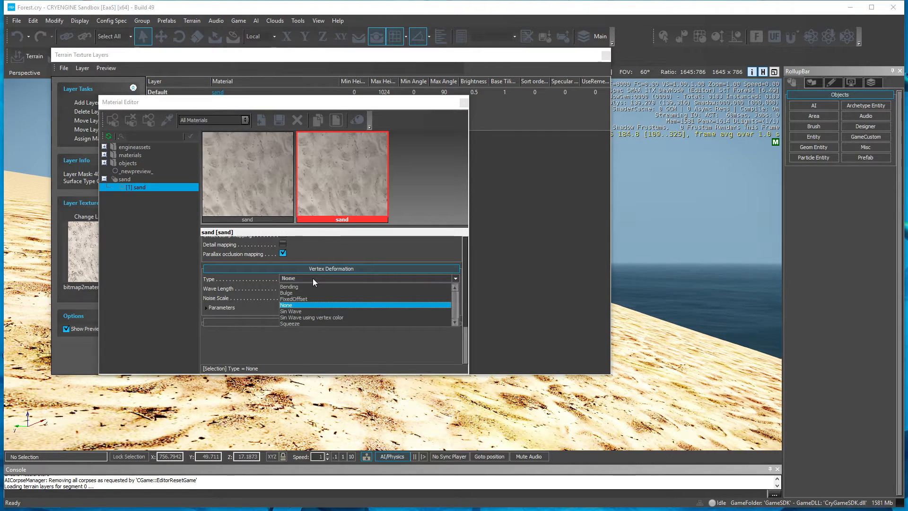
click(305, 319)
click(297, 320)
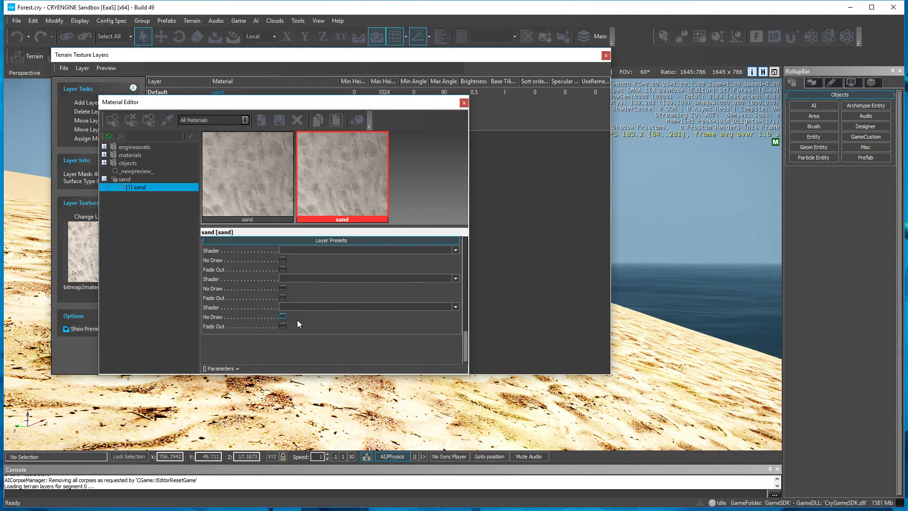
scroll(371, 337, down, 5)
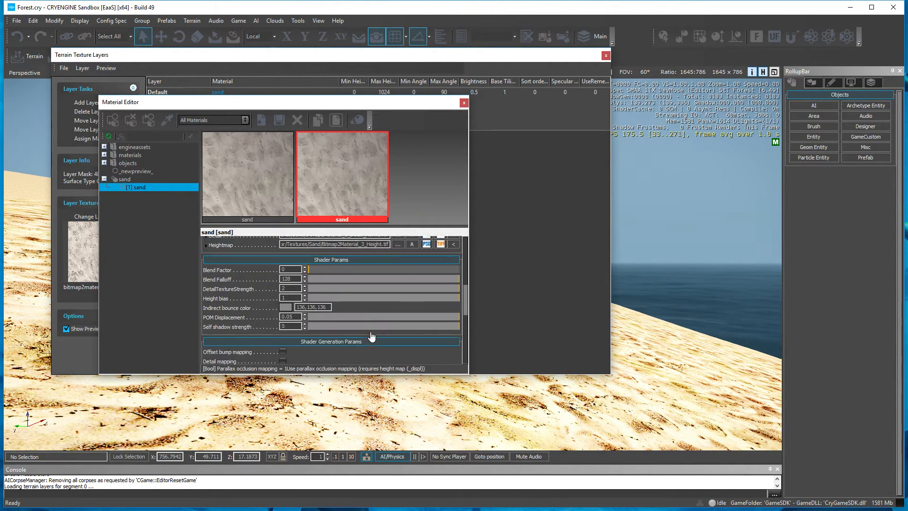
- Review the texture maps and the Diffuse map's TexType options, keeping 2D
scroll(371, 335, up, 1)
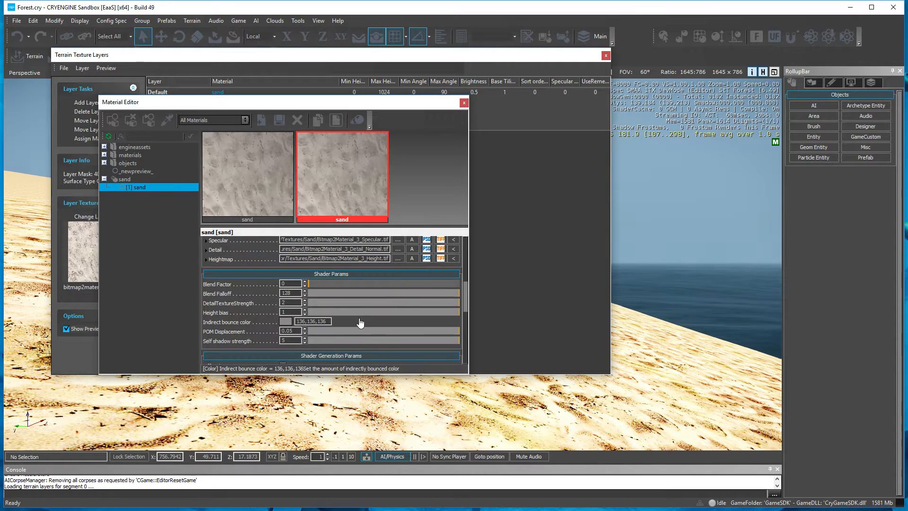
mouse_move(220, 243)
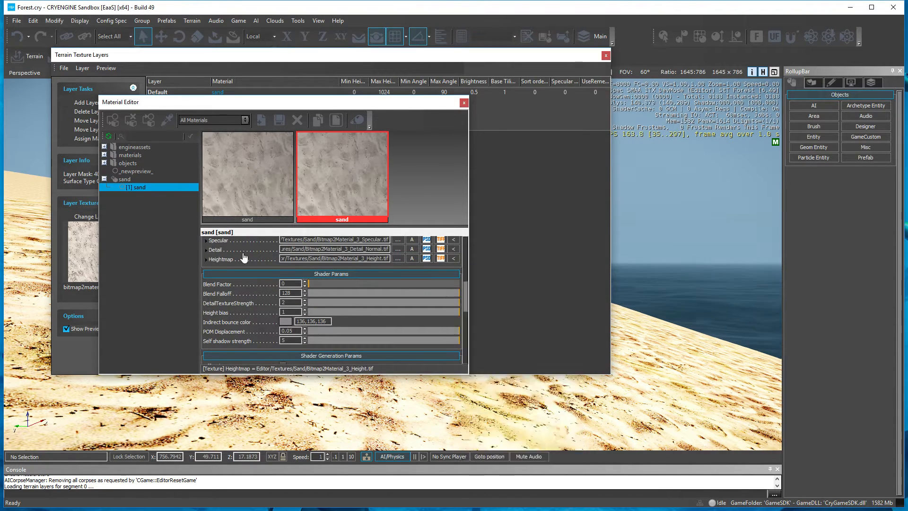
scroll(213, 255, up, 5)
click(207, 293)
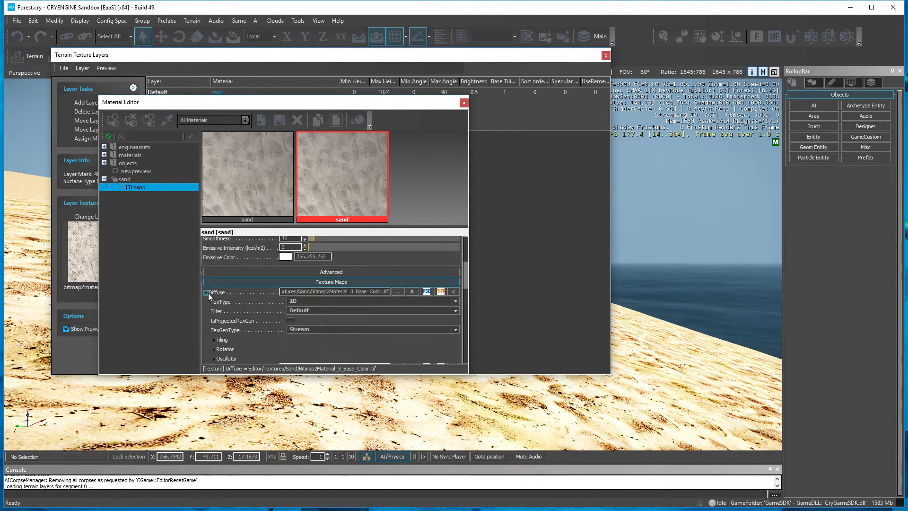
scroll(355, 330, down, 1)
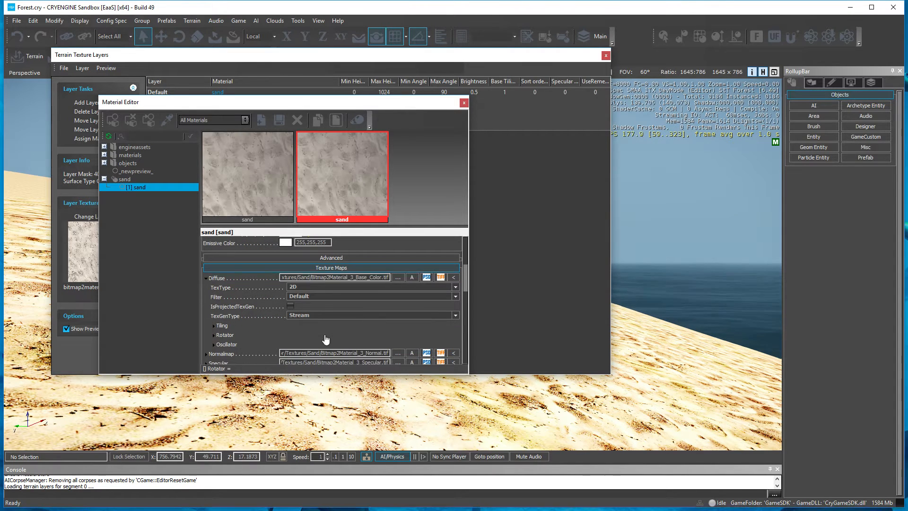
click(304, 285)
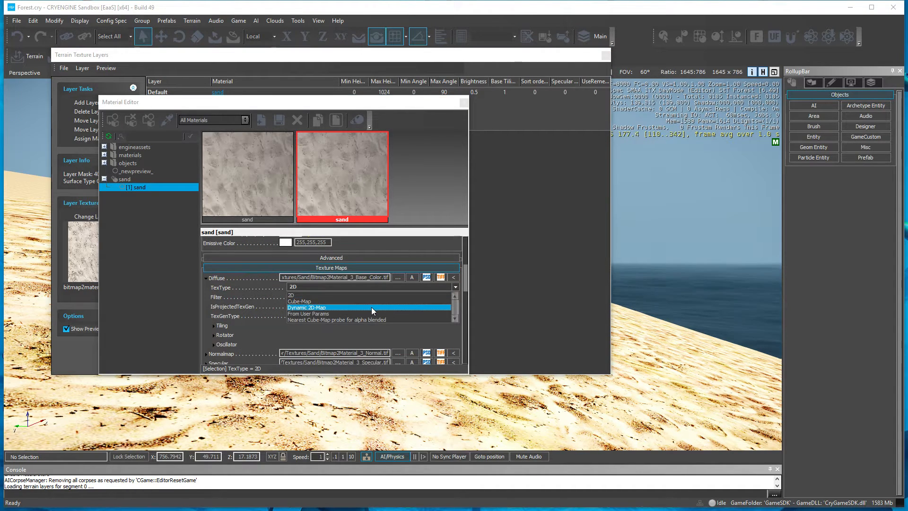
click(339, 295)
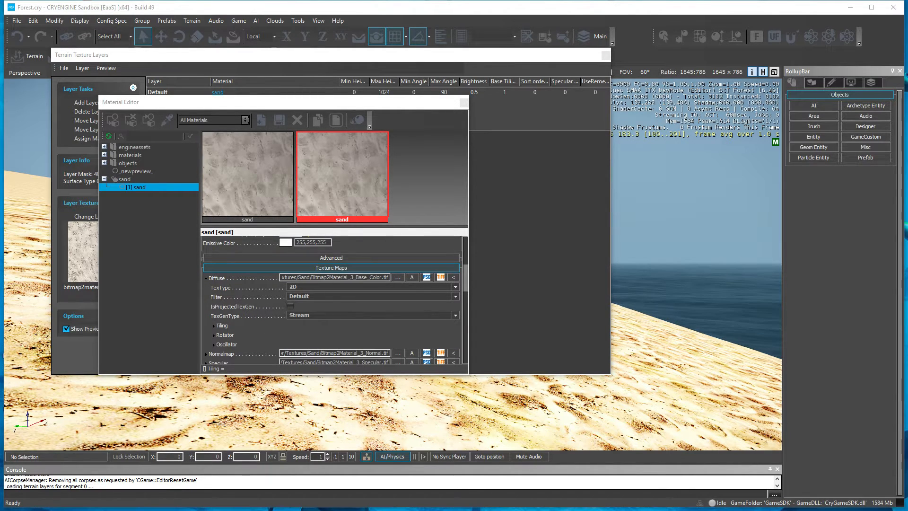
- Close the terrain texture layers and material windows and switch to game mode
click(605, 55)
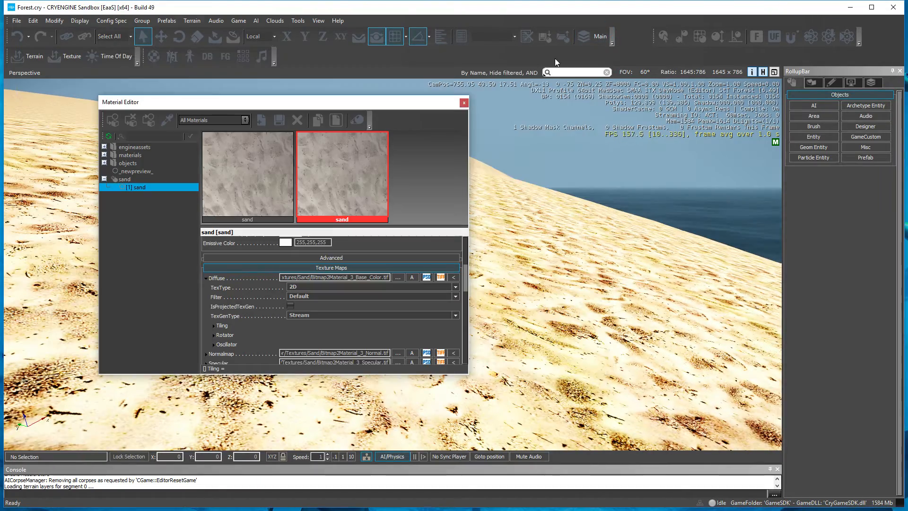
click(464, 103)
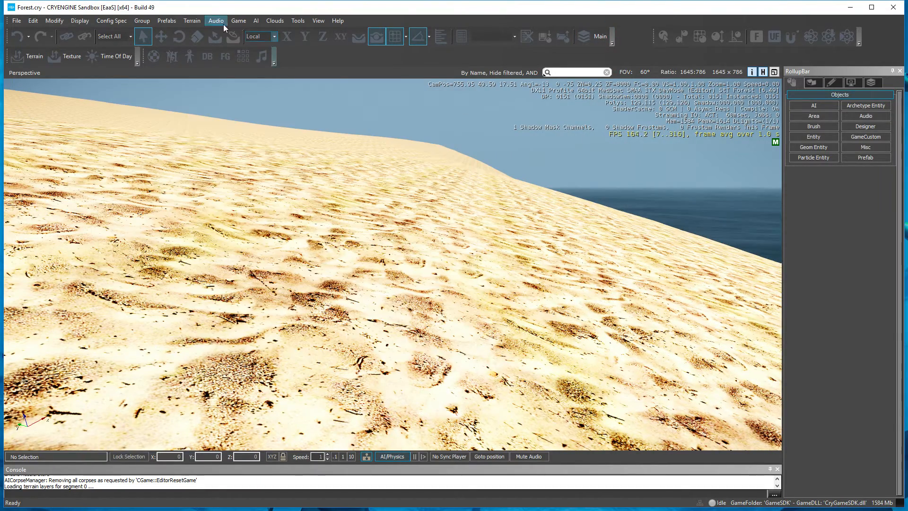
click(238, 21)
click(251, 29)
click(544, 73)
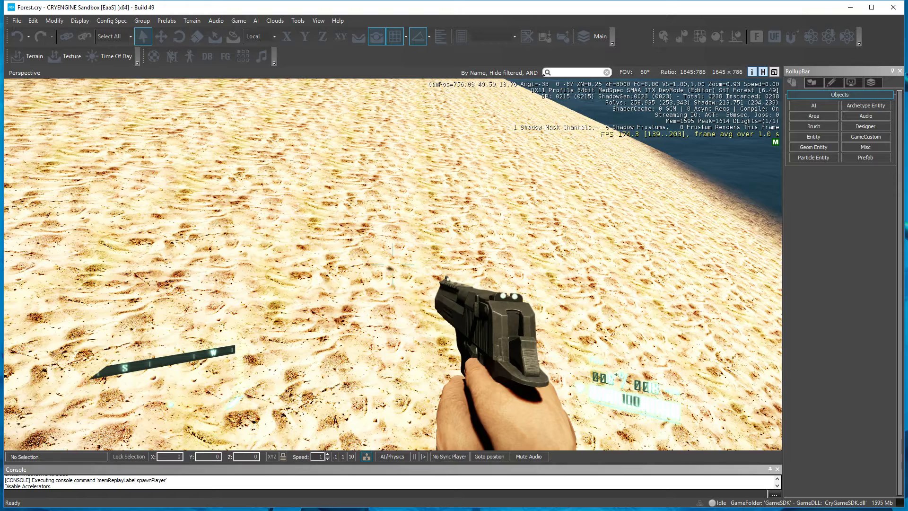
- Walk over the sand and fire the pistol into it to check the adjusted material, and leave game mode
right_click(393, 265)
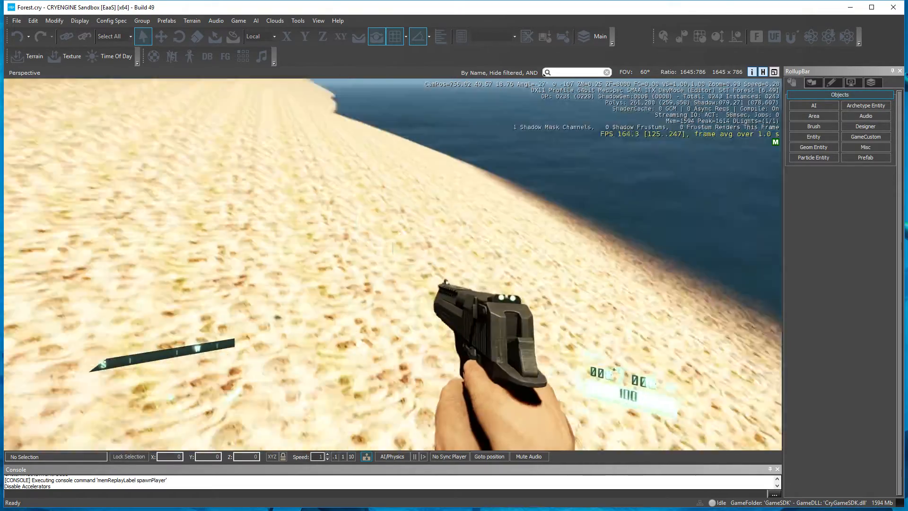
key(w)
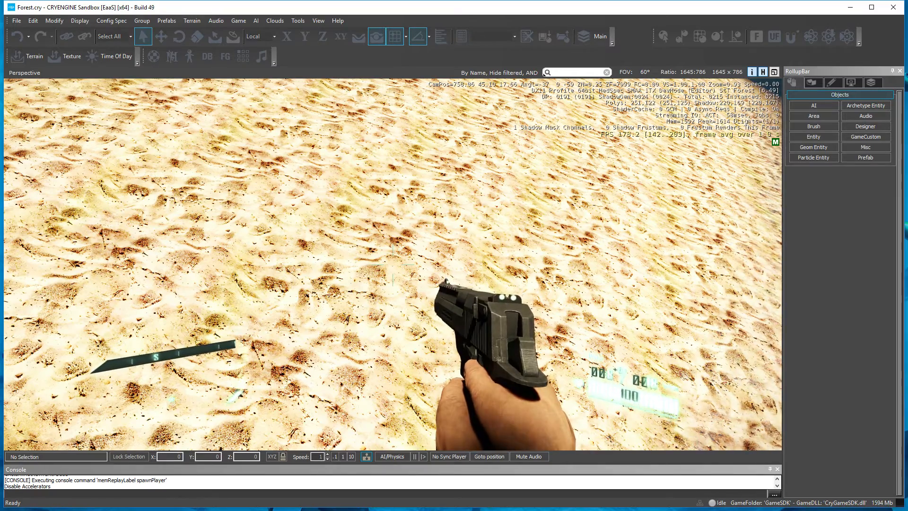
click(393, 265)
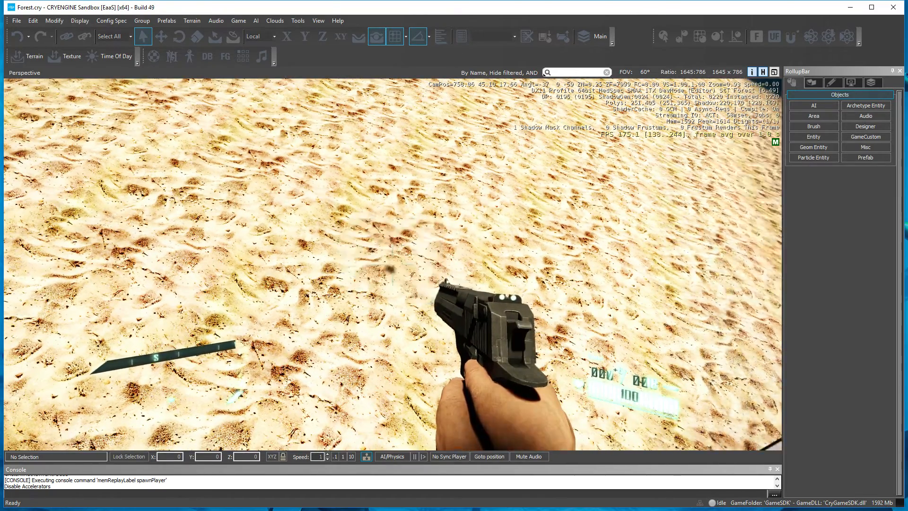
key(Escape)
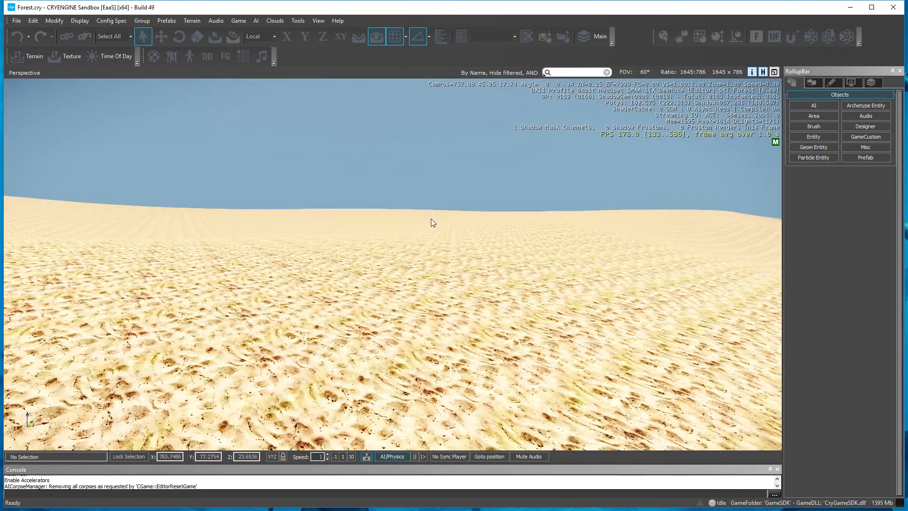
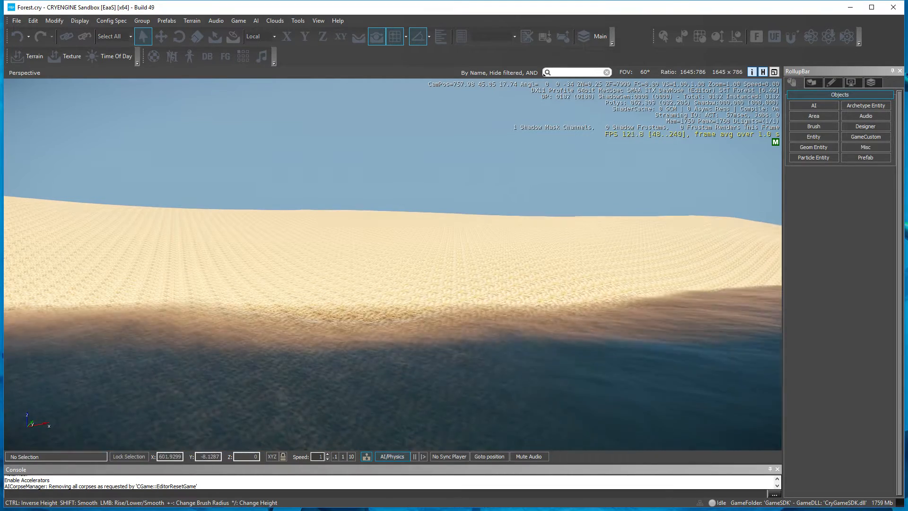
key(s)
key(d)
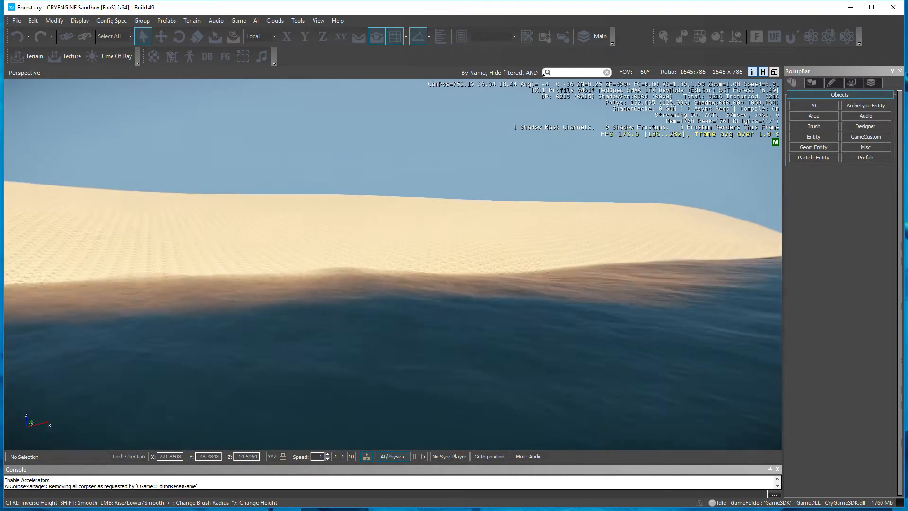
- Open the Default terrain texture layer's sand sub-material in the Material Editor
right_drag(478, 312, 369, 327)
key(w)
key(s)
key(d)
key(w)
right_drag(775, 355, 684, 360)
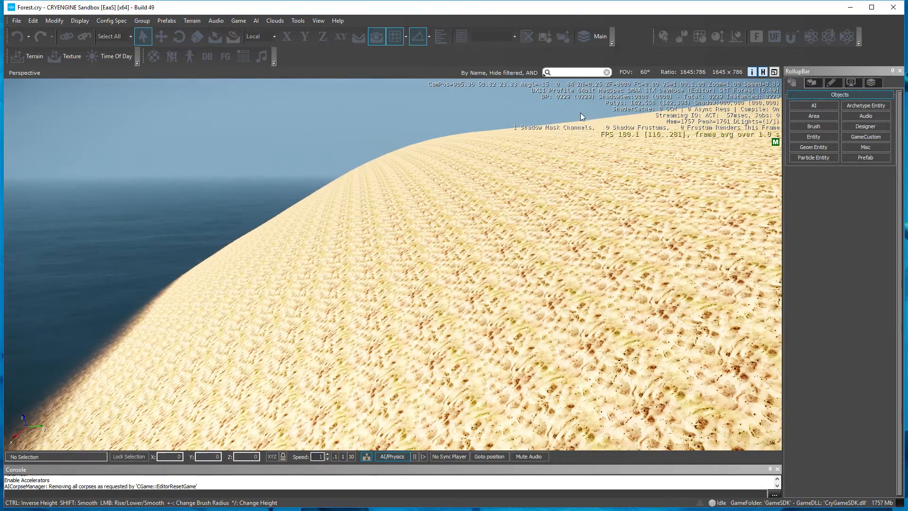
click(68, 55)
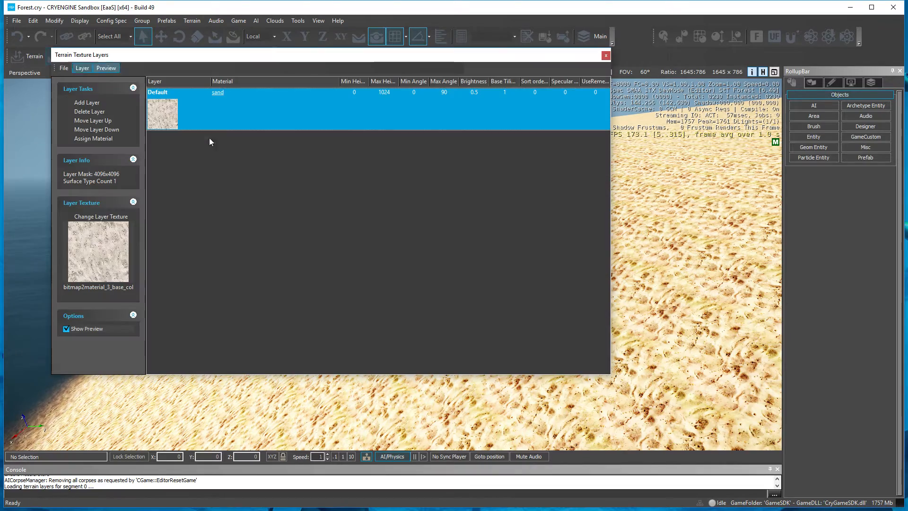
click(218, 93)
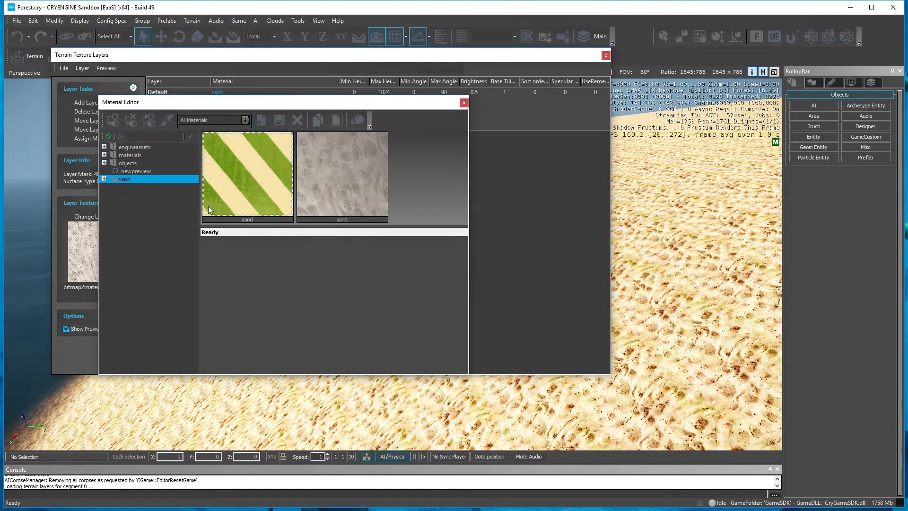
click(356, 201)
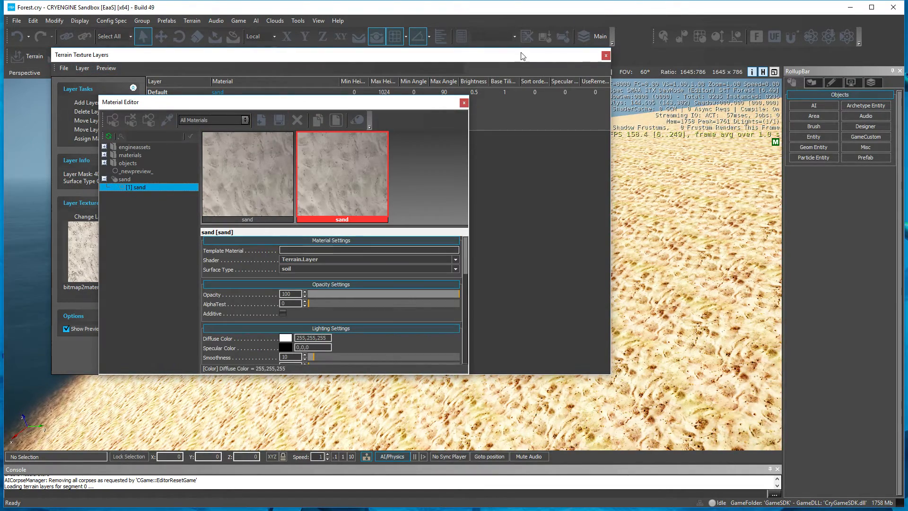
- Dock the Material Editor and close the Terrain Texture Layers window
double_click(419, 102)
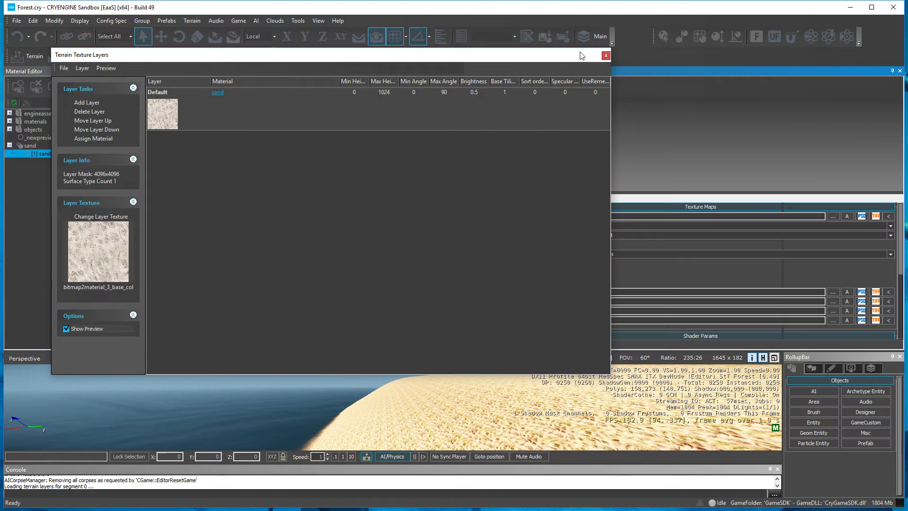
drag(569, 55, 534, 84)
click(606, 86)
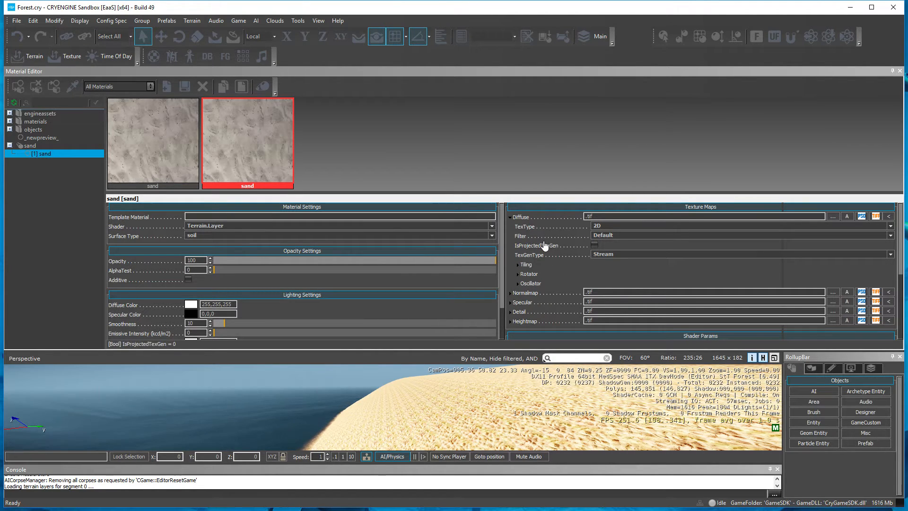
- Set the Diffuse map's Filter to Anisotropic 16x and TexGenType to World, and expand its Tiling settings
click(621, 235)
click(629, 244)
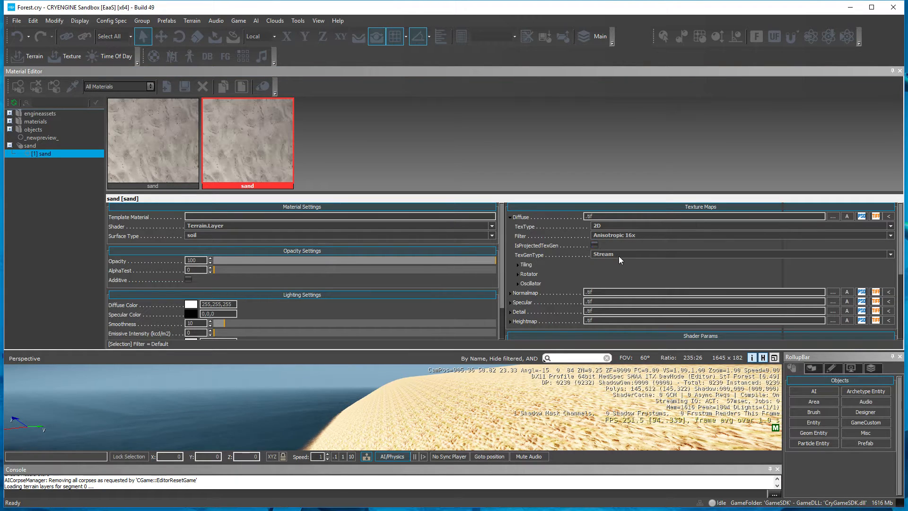
click(619, 256)
click(612, 275)
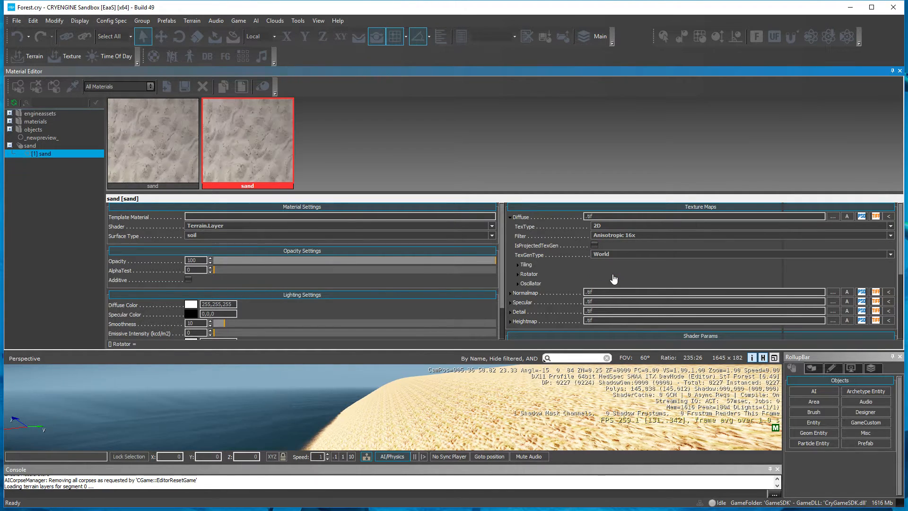
click(517, 266)
scroll(620, 282, down, 3)
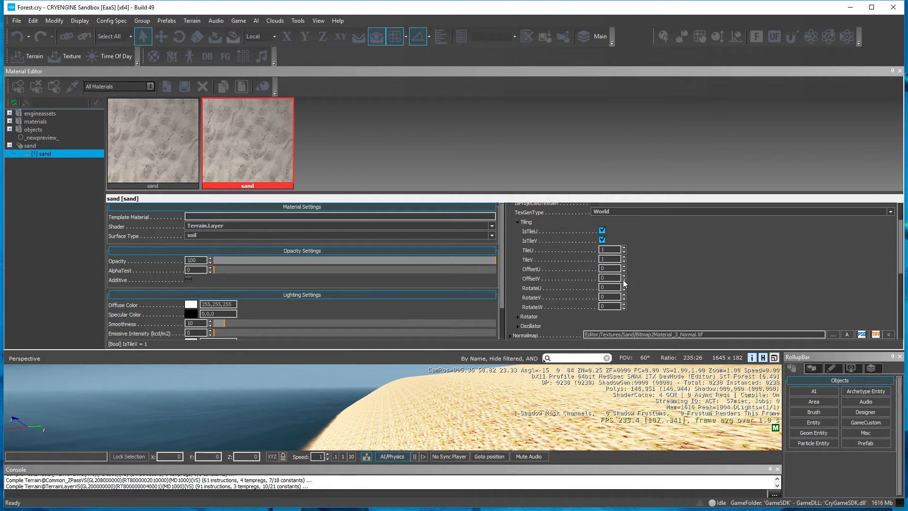
- Try raising the Diffuse map's TileU to 1.6
click(624, 248)
click(623, 247)
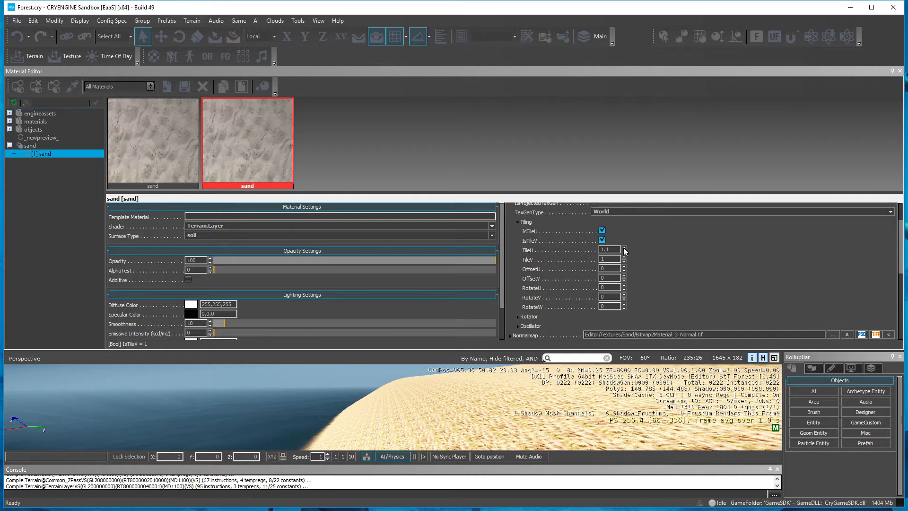
click(624, 248)
click(624, 248)
click(624, 248)
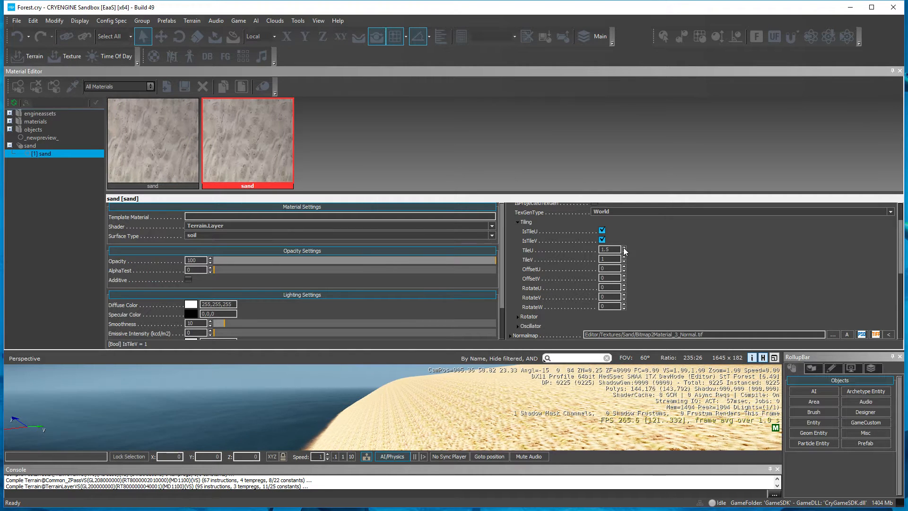
click(624, 248)
- Try lowering the Diffuse map's TileU to 0.3 and inspect the sand up close and from a distance
click(625, 252)
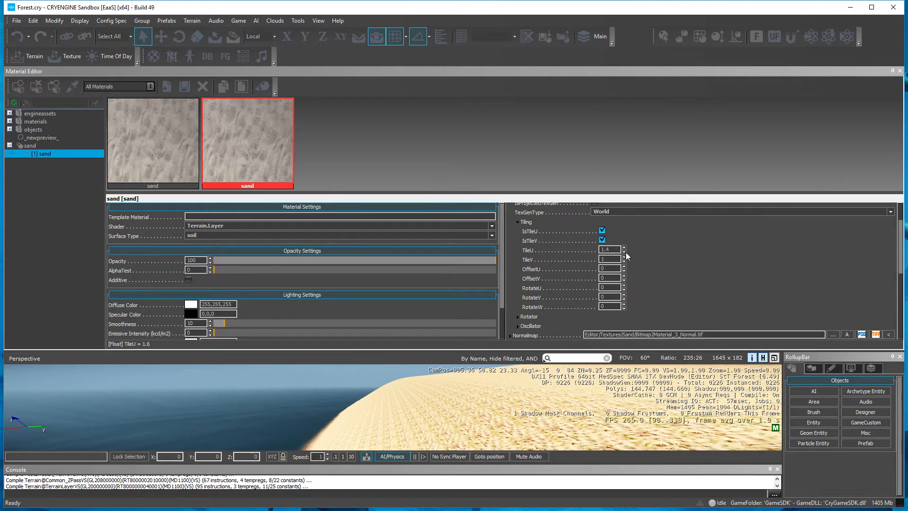
click(624, 252)
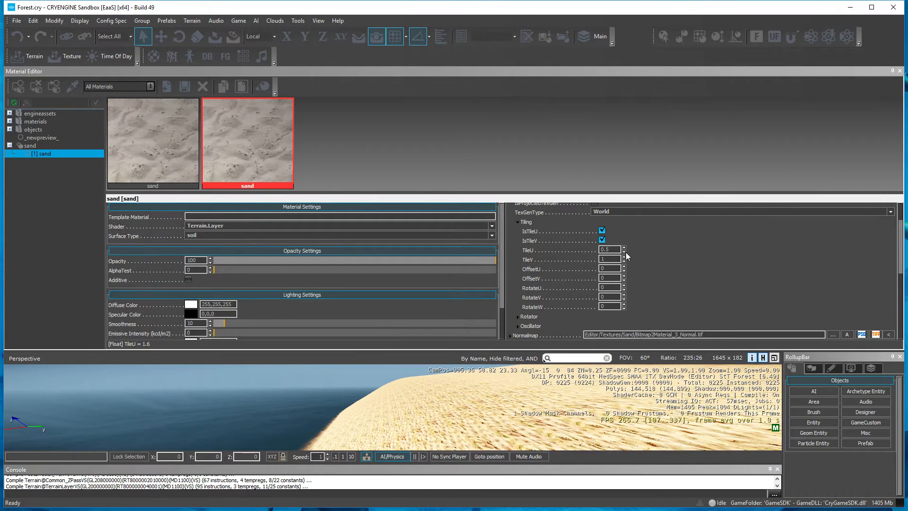
click(625, 252)
click(625, 251)
right_drag(555, 408, 584, 447)
scroll(545, 399, up, 2)
scroll(546, 399, up, 2)
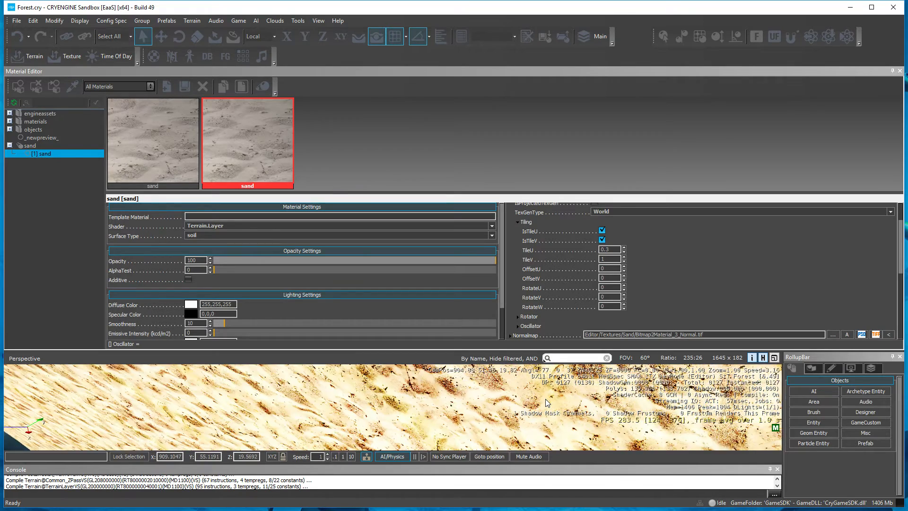
scroll(546, 399, down, 5)
right_drag(546, 399, 587, 326)
- Set both TileU and TileV of the Diffuse map to 0.1
click(614, 250)
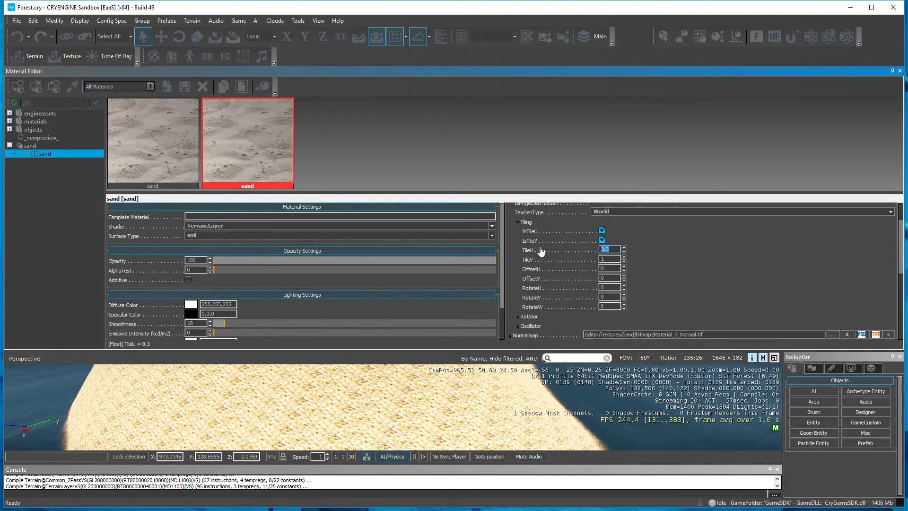
text(1)
key(Return)
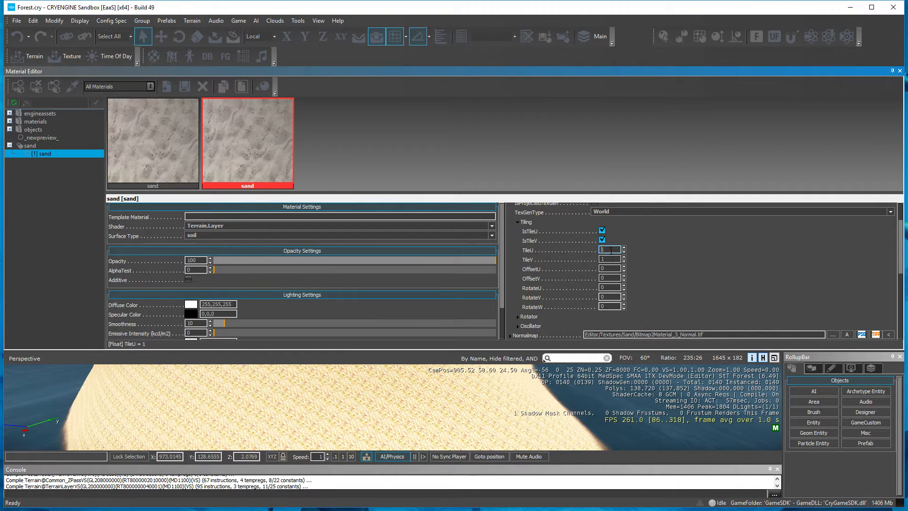
text(0.1)
key(Tab)
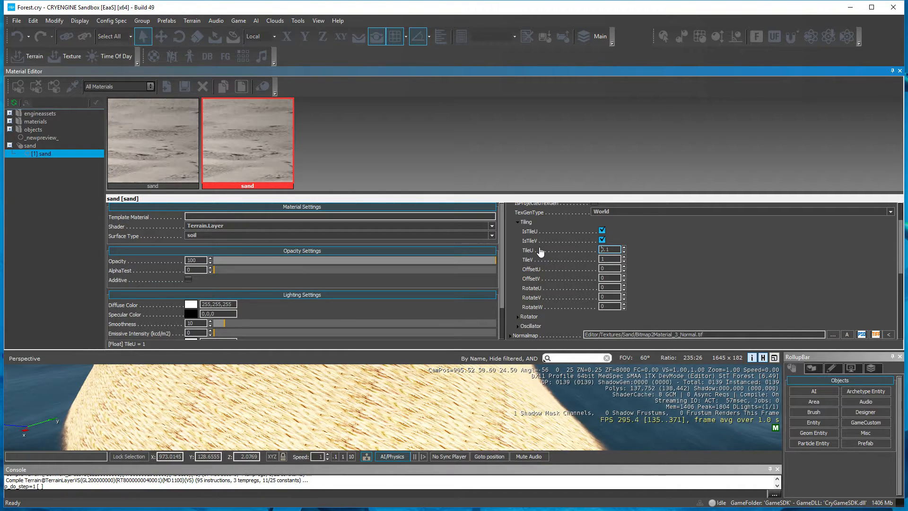
text(0)
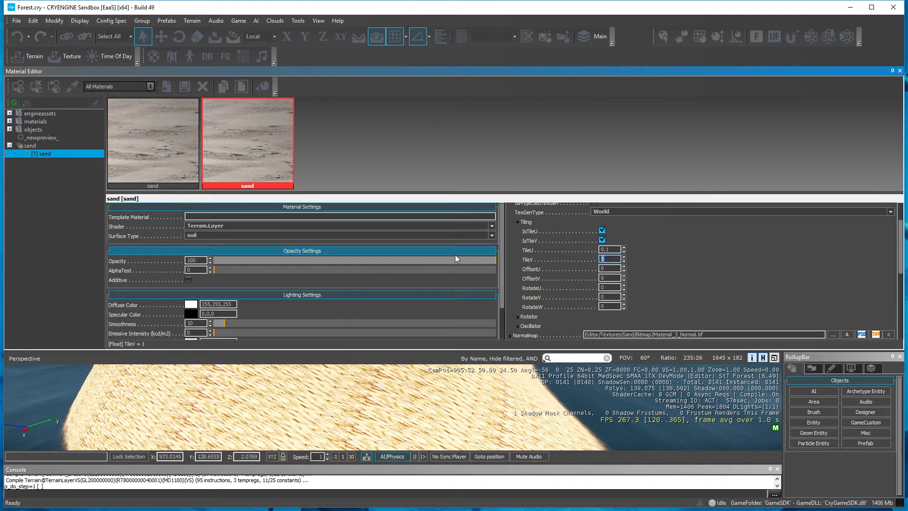
text(.1)
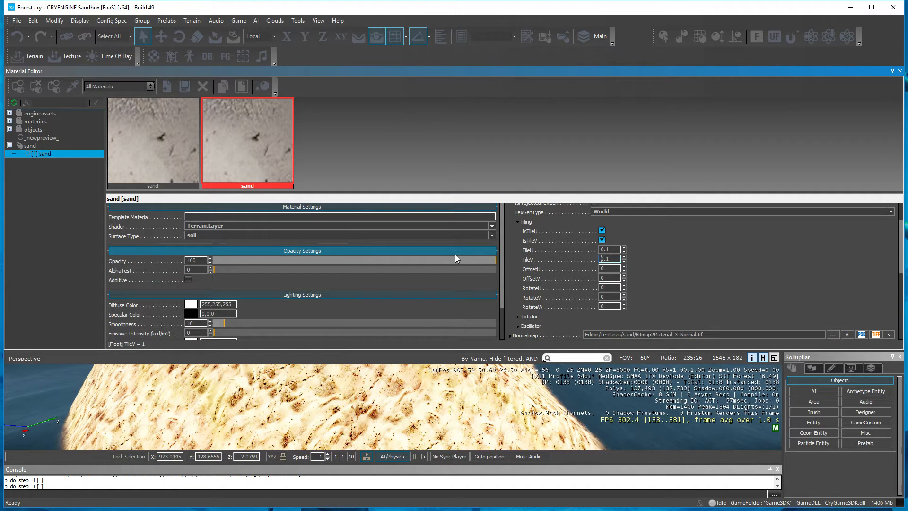
- Check the retiled sand in the viewport, and undock and close the Material Editor
right_drag(406, 447, 436, 444)
key(s)
key(w)
key(a)
key(s)
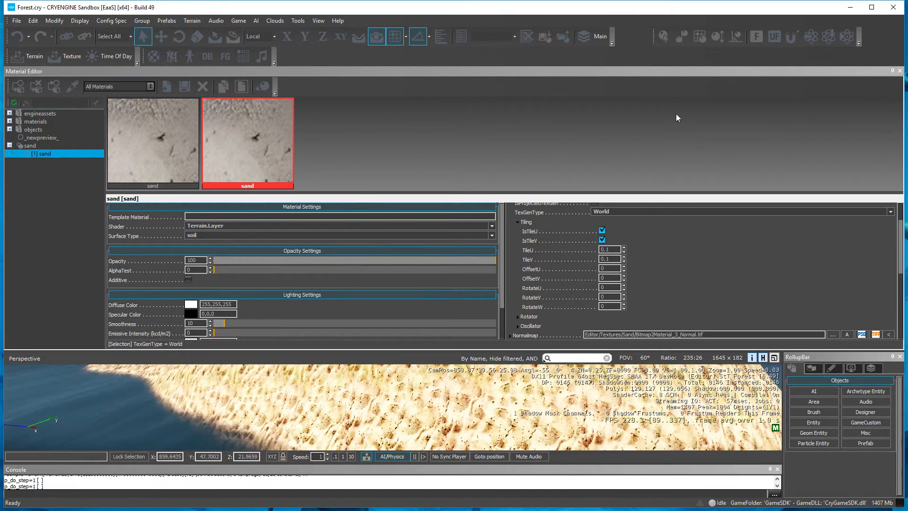
double_click(342, 72)
click(462, 102)
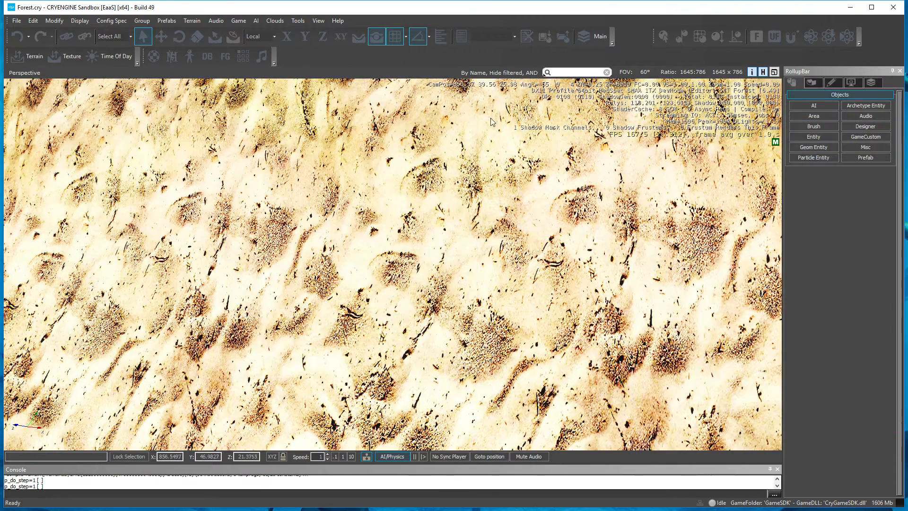
- Fly over the dunes and shoreline to examine the scale of the sand texture
key(s)
right_drag(460, 166, 458, 83)
key(a)
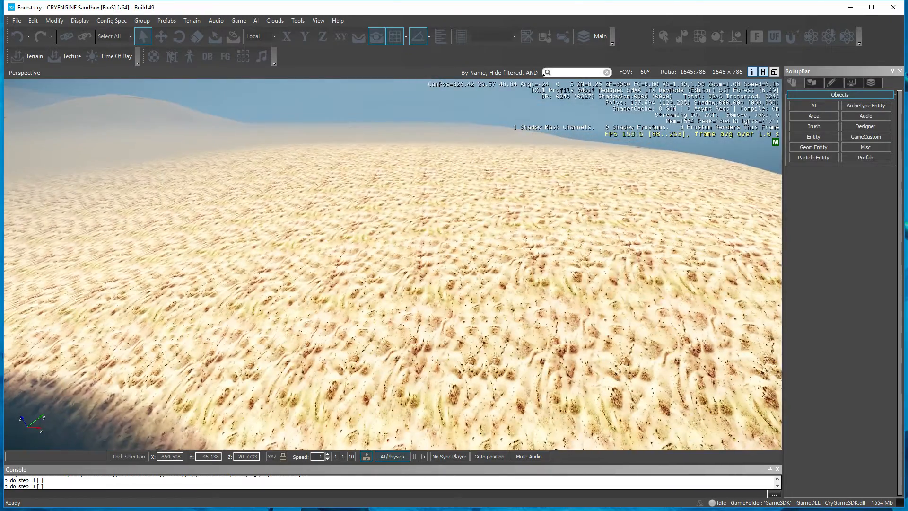
key(w)
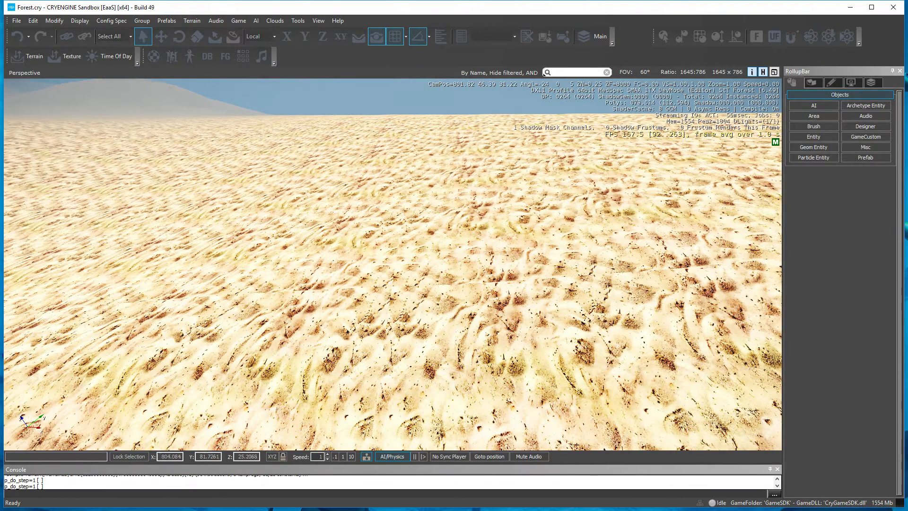
right_drag(461, 183, 355, 182)
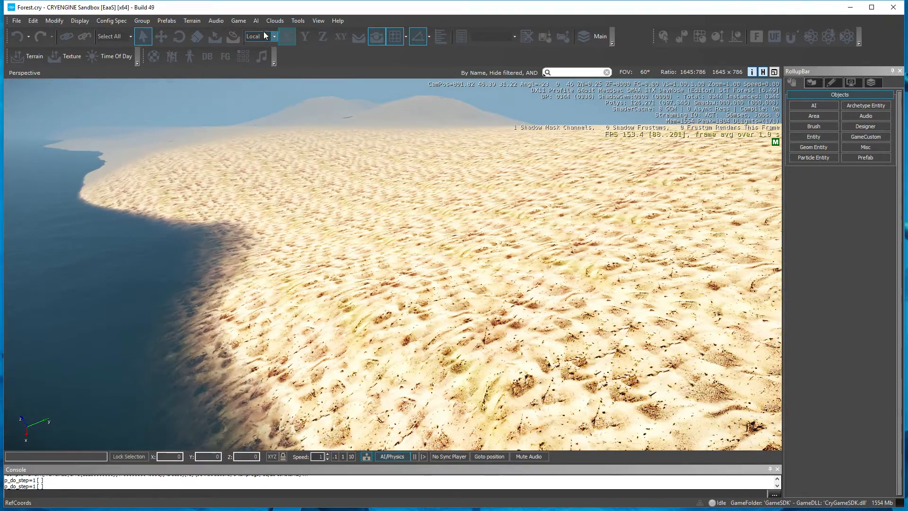
click(239, 21)
click(250, 33)
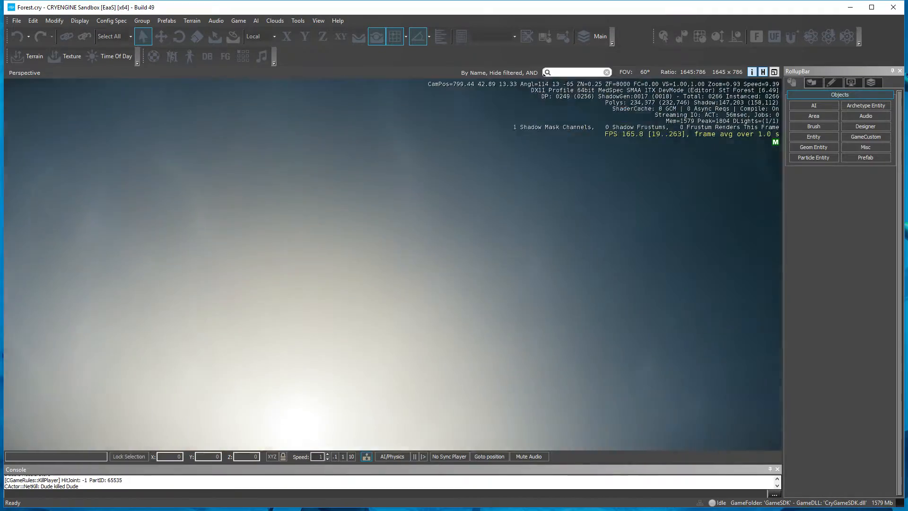
key(Escape)
- Test the sand in game mode from a spot inland by walking and firing the pistol, and leave game mode
right_drag(388, 142, 317, 161)
key(w)
key(w)
key(w)
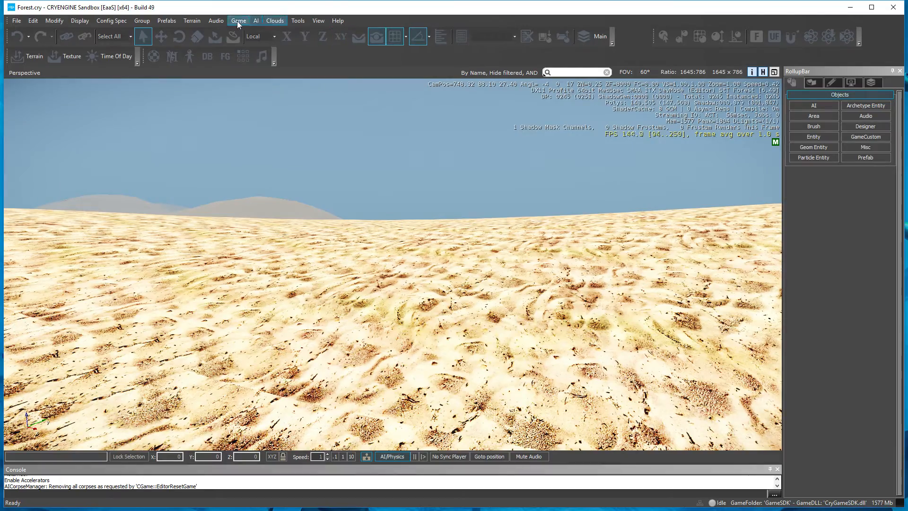
click(237, 21)
click(264, 31)
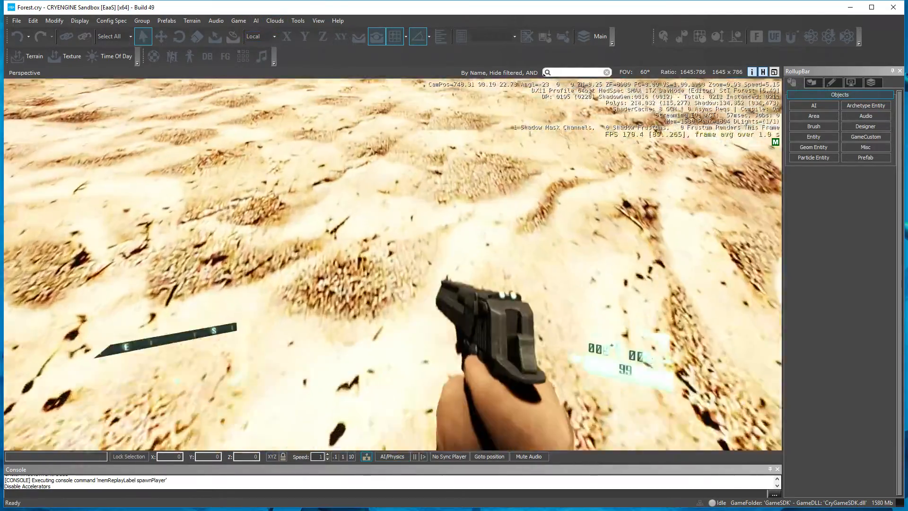
key(w)
click(392, 265)
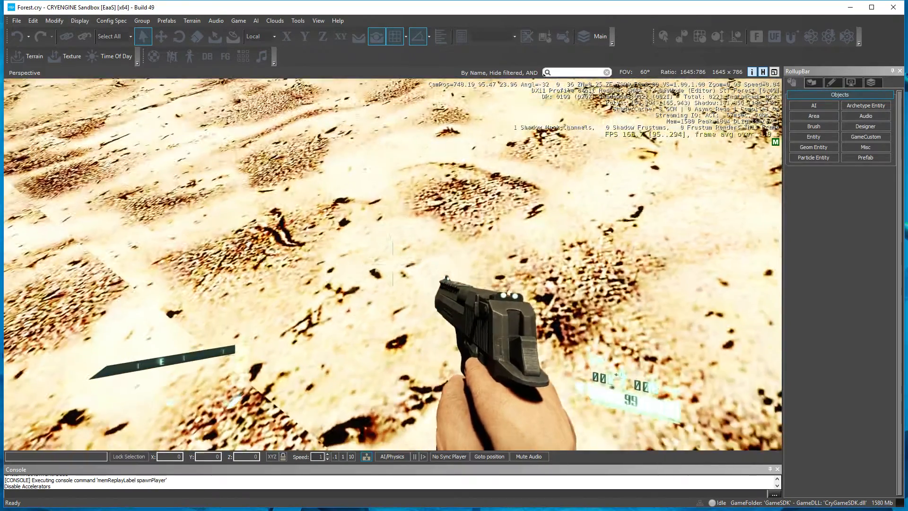
key(Escape)
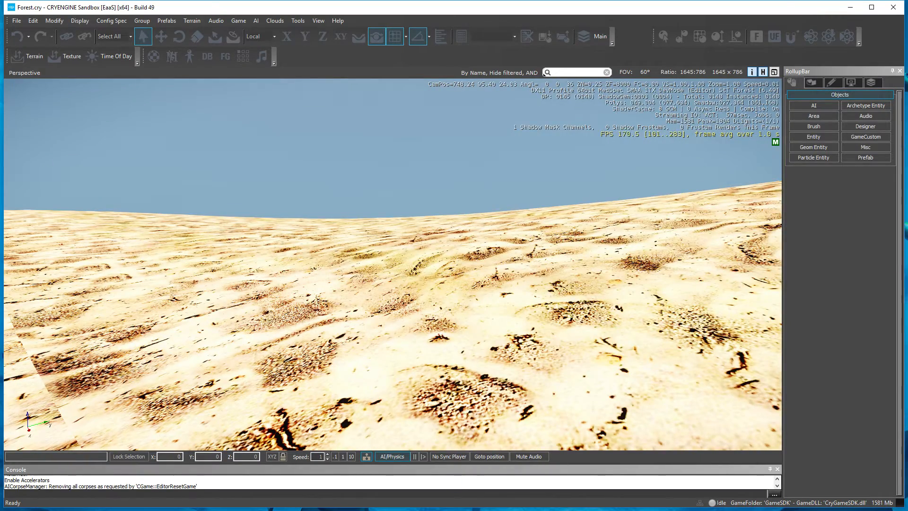
- Bring the Material Editor back over the viewport and widen it to show the sand sub-material's texture maps
drag(907, 97, 278, 100)
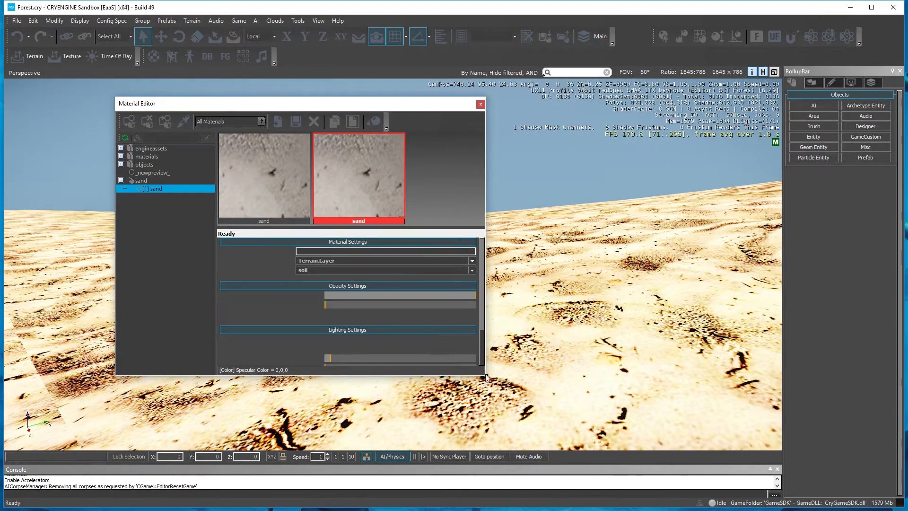
drag(487, 377, 819, 376)
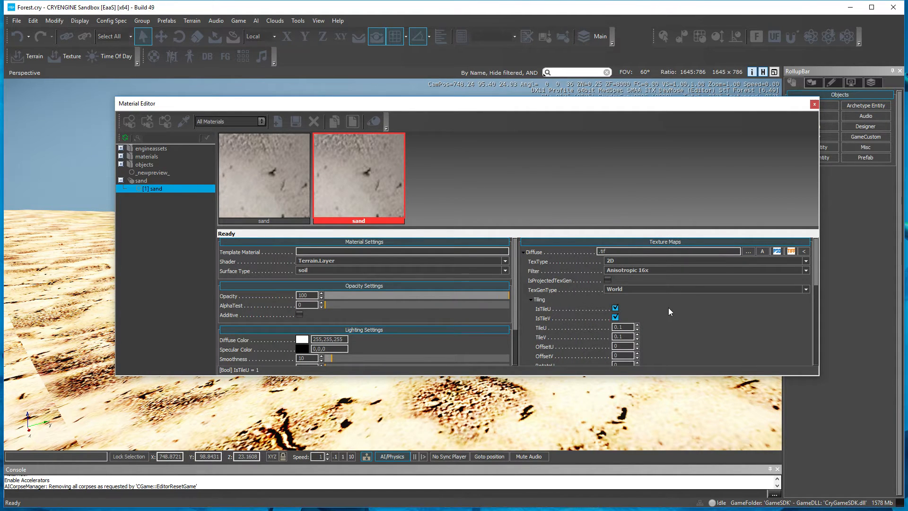
scroll(668, 307, down, 3)
scroll(615, 322, down, 1)
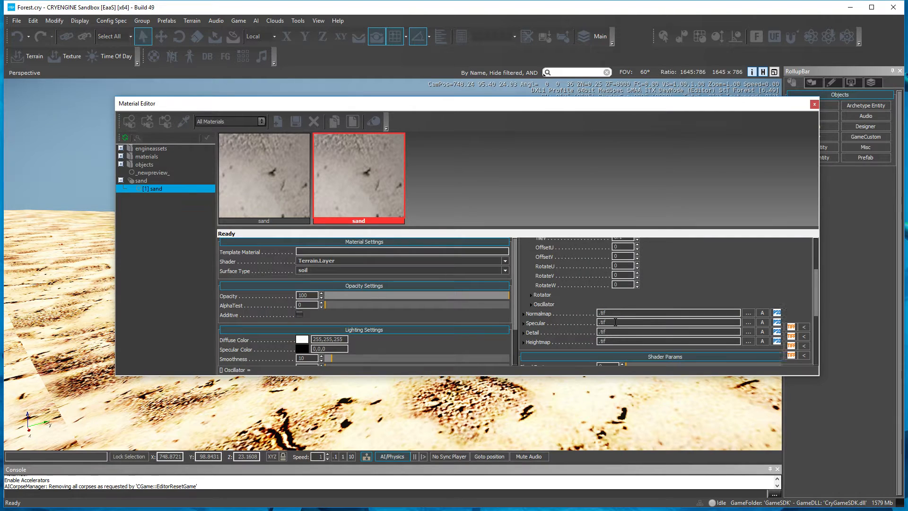
scroll(616, 322, down, 1)
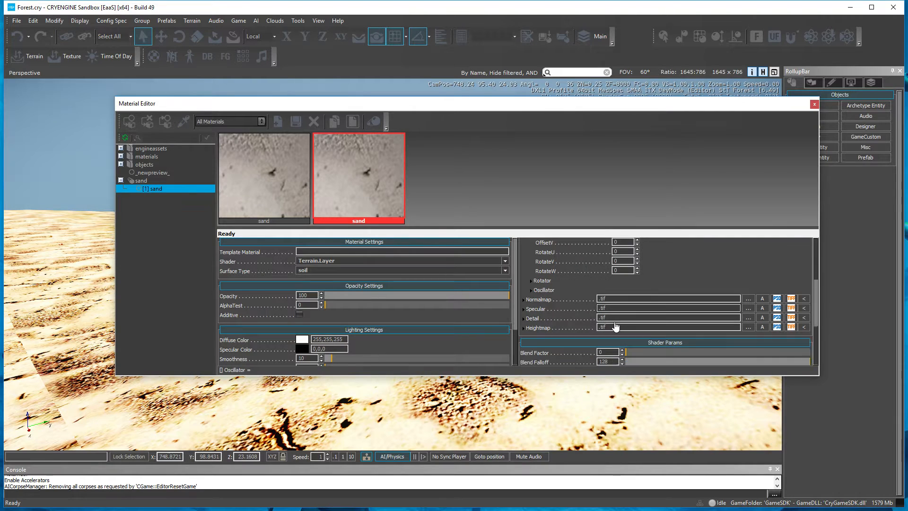
- Expand the Normalmap's settings and its Tiling values
click(524, 300)
scroll(649, 330, down, 3)
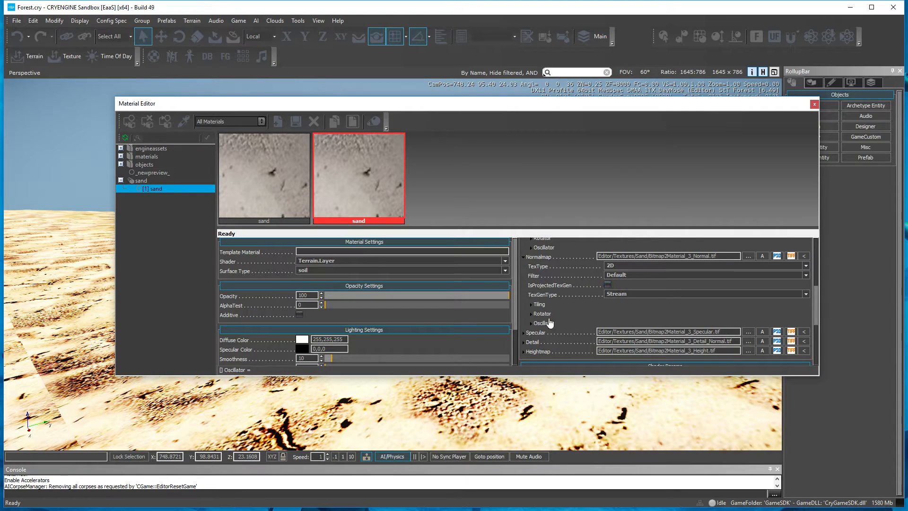
click(529, 305)
scroll(614, 331, down, 3)
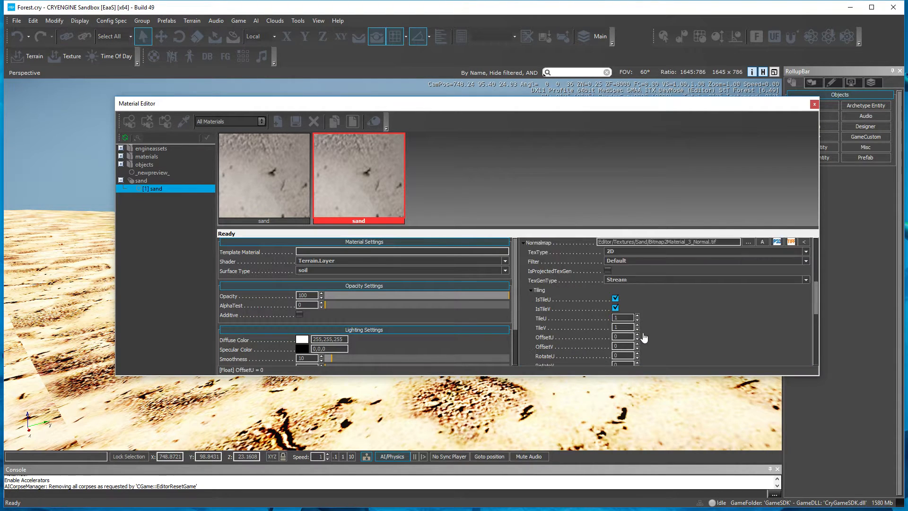
- Set the Normalmap's TexGenType to World, enable IsProjectedTexGen, and set its filter to Anisotropic 16x
scroll(634, 298, up, 2)
click(626, 281)
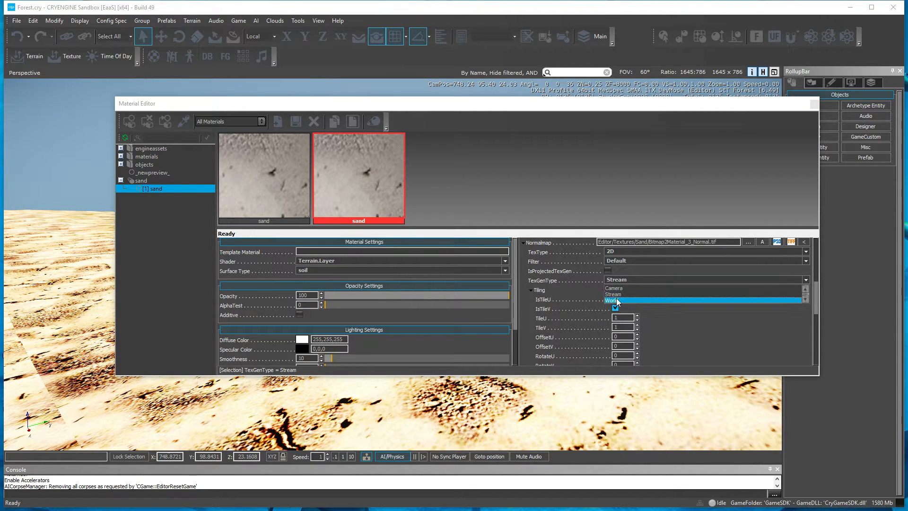
click(617, 298)
click(617, 272)
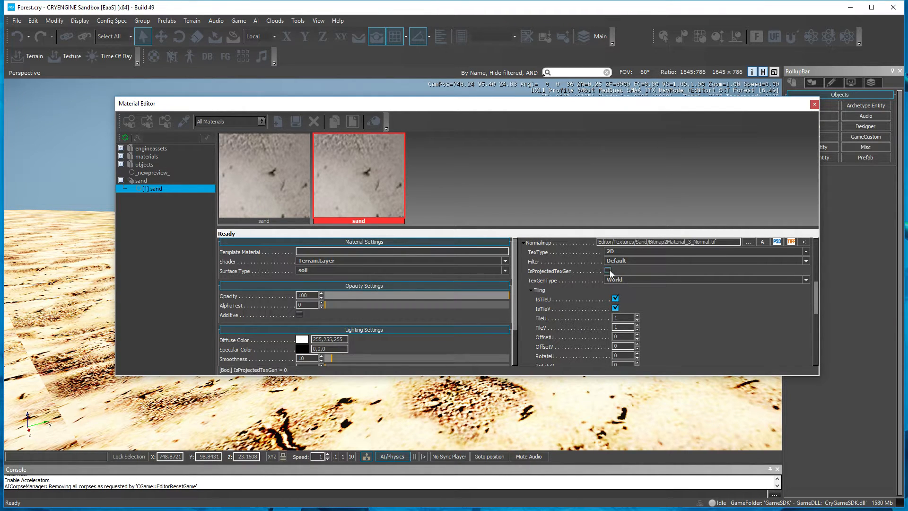
click(627, 261)
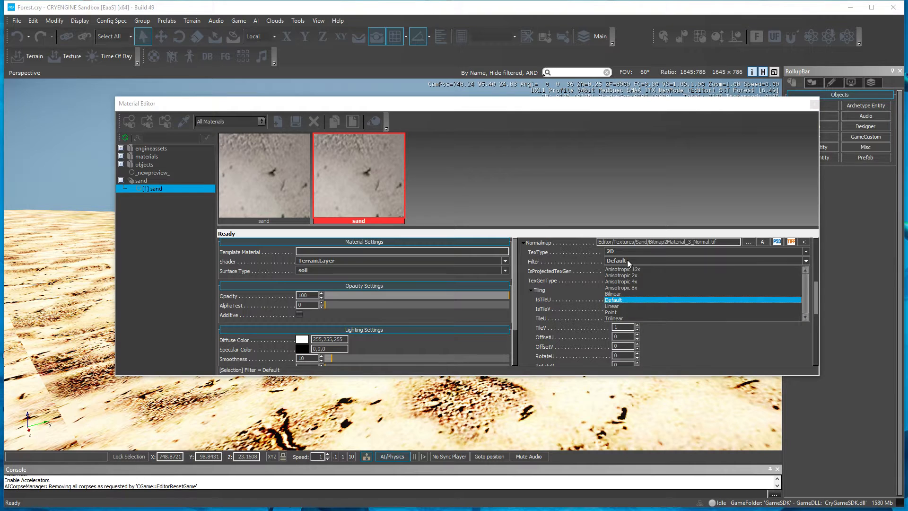
click(629, 271)
- Expand the Heightmap's texture settings and set its filter to Anisotropic 16x
scroll(657, 321, down, 4)
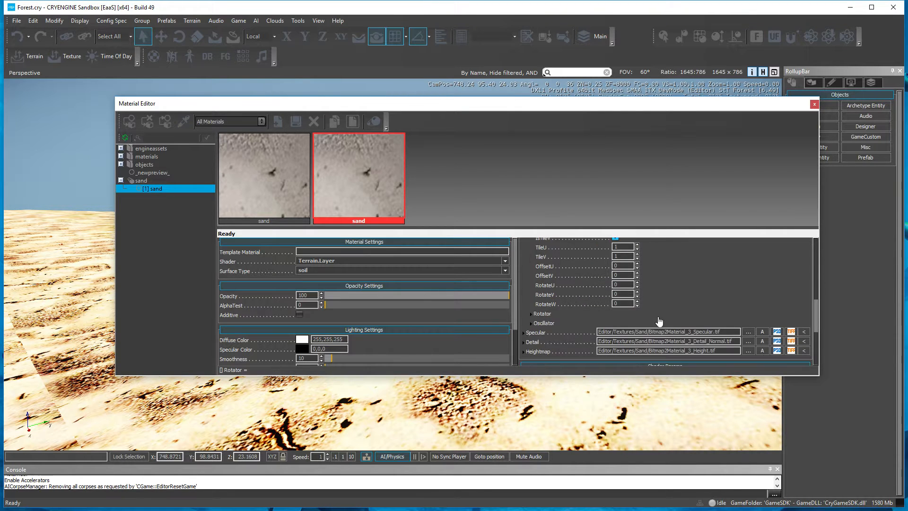
scroll(627, 319, down, 1)
click(532, 266)
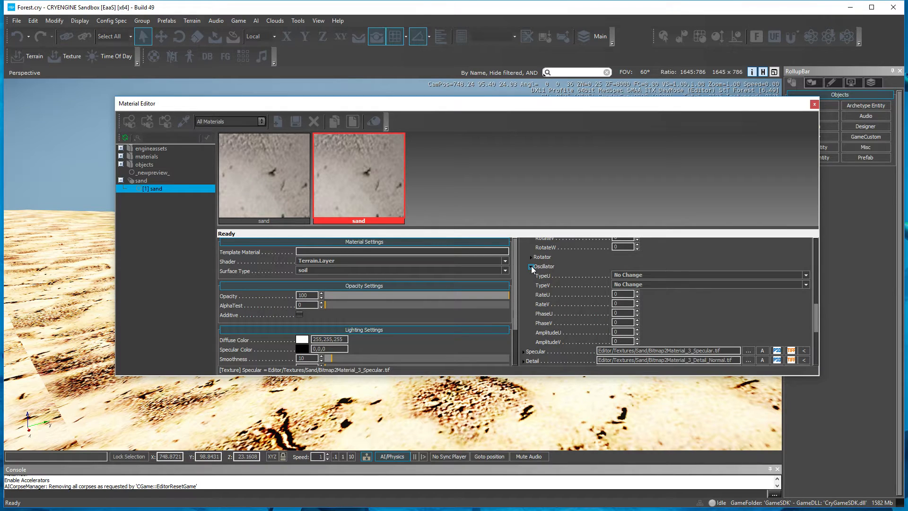
click(531, 266)
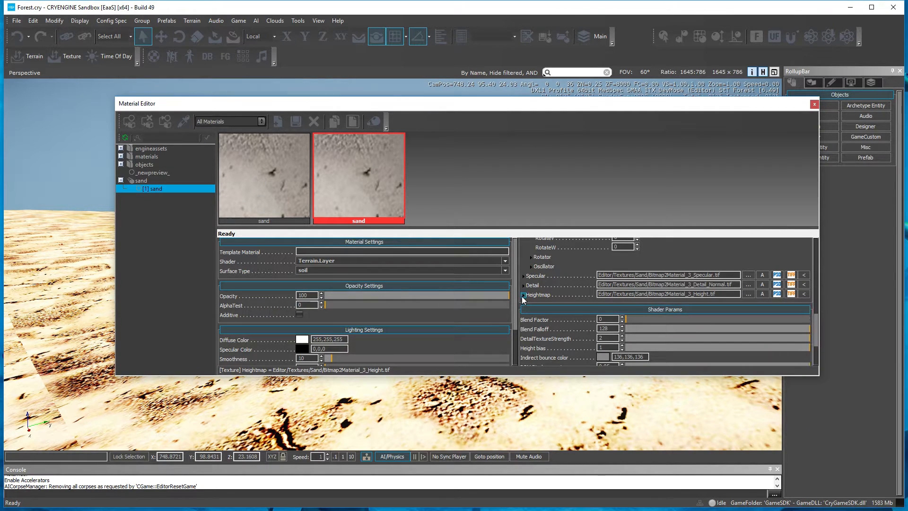
click(523, 294)
click(626, 312)
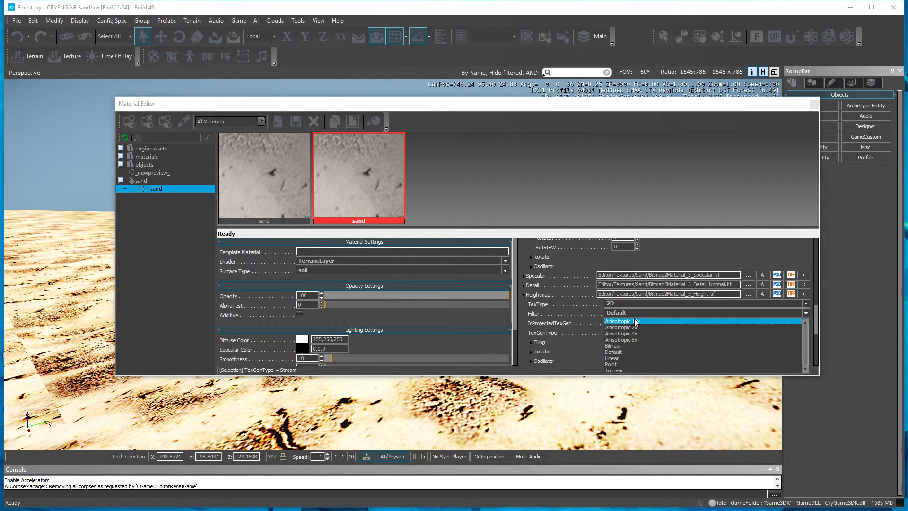
click(635, 321)
- Set the Heightmap's TexType to Cube-Map, enable IsProjectedTexGen, and set TexGenType to World
click(611, 303)
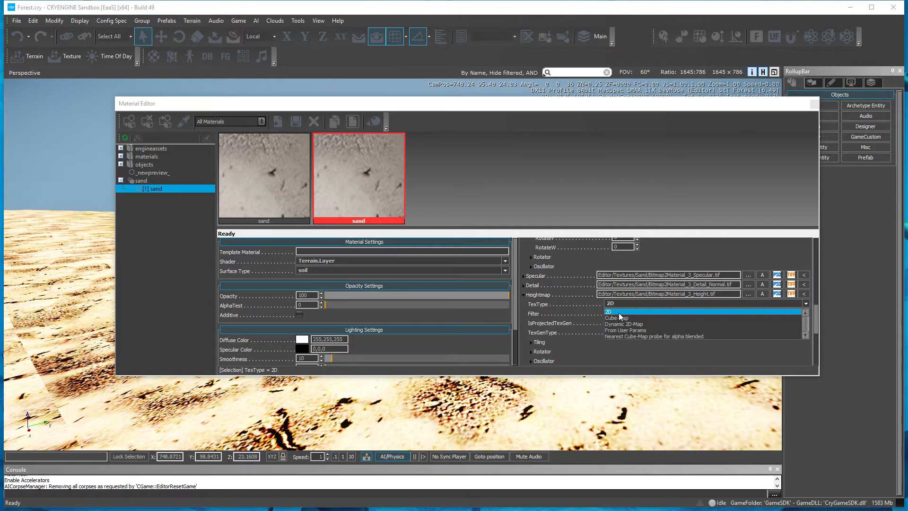
click(619, 317)
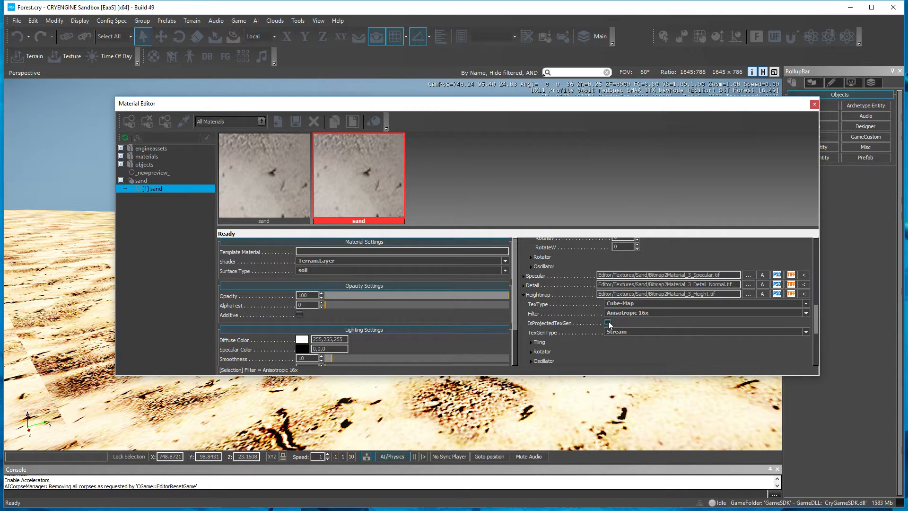
click(608, 323)
click(615, 332)
click(625, 353)
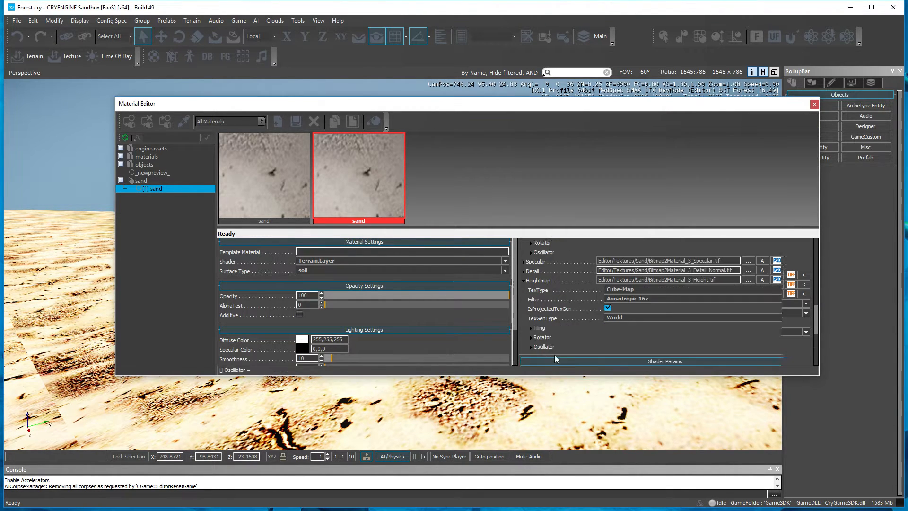
- Examine the Heightmap's tiling values, the shader parameters, and the sand sub-material's opacity and lighting settings
click(532, 300)
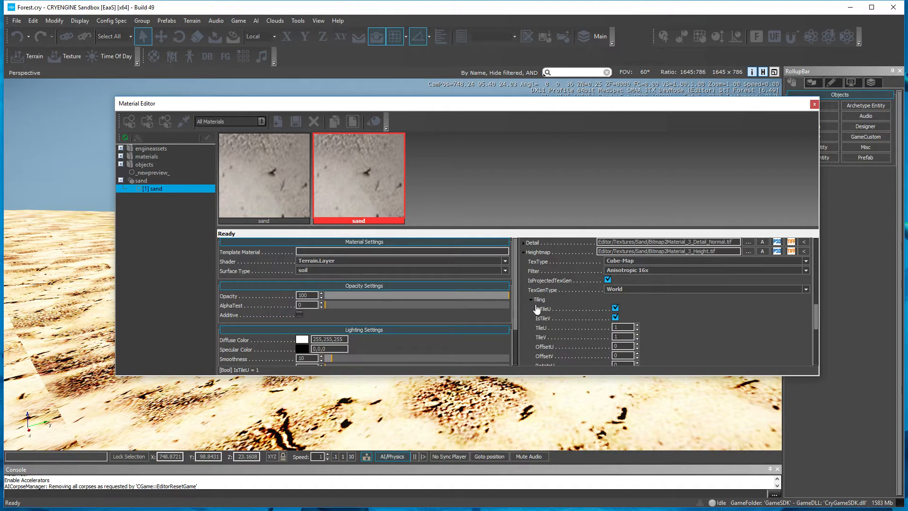
click(531, 300)
scroll(572, 337, down, 5)
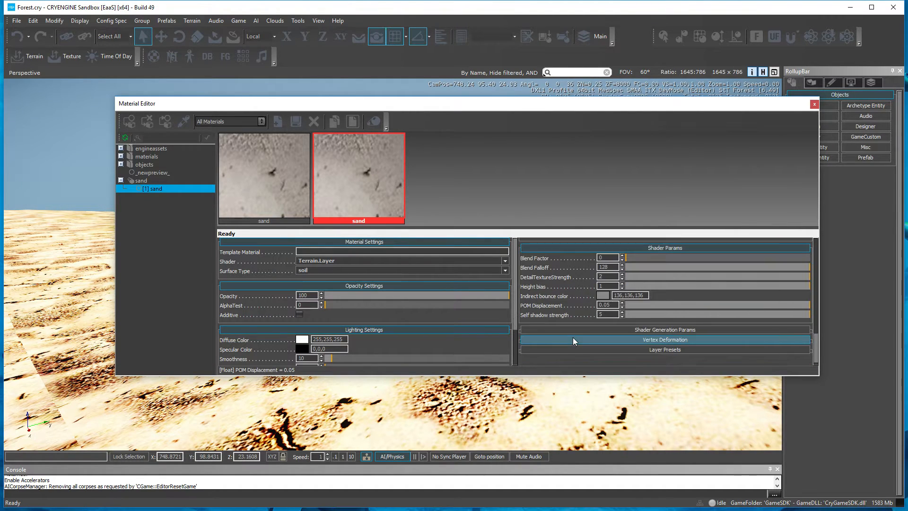
scroll(572, 337, down, 1)
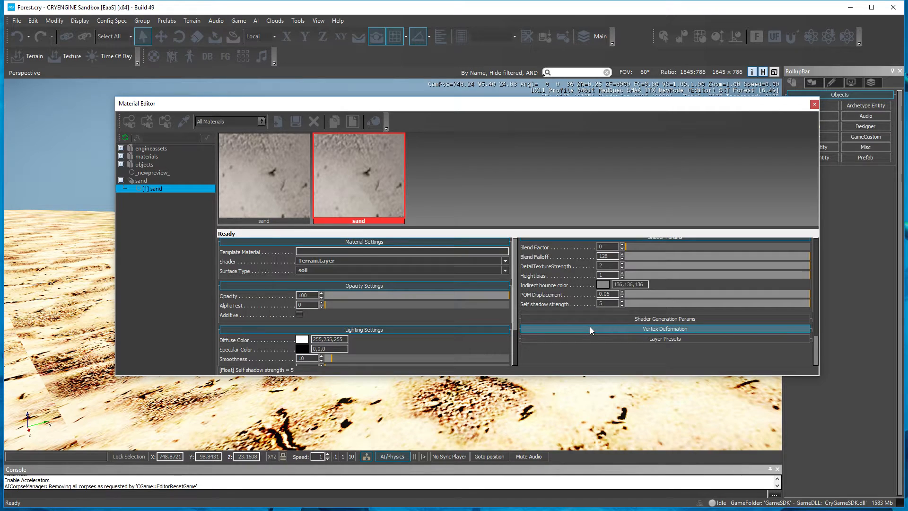
scroll(614, 337, up, 8)
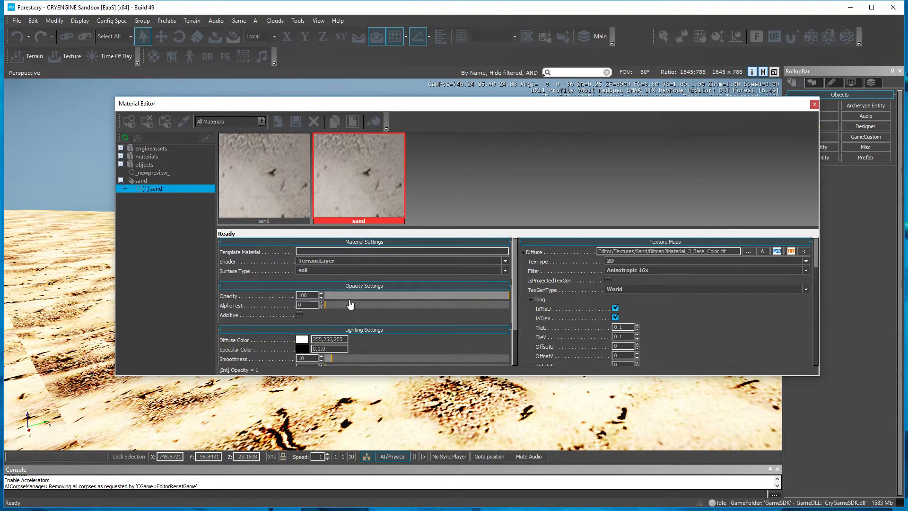
scroll(350, 309, down, 3)
scroll(357, 333, up, 1)
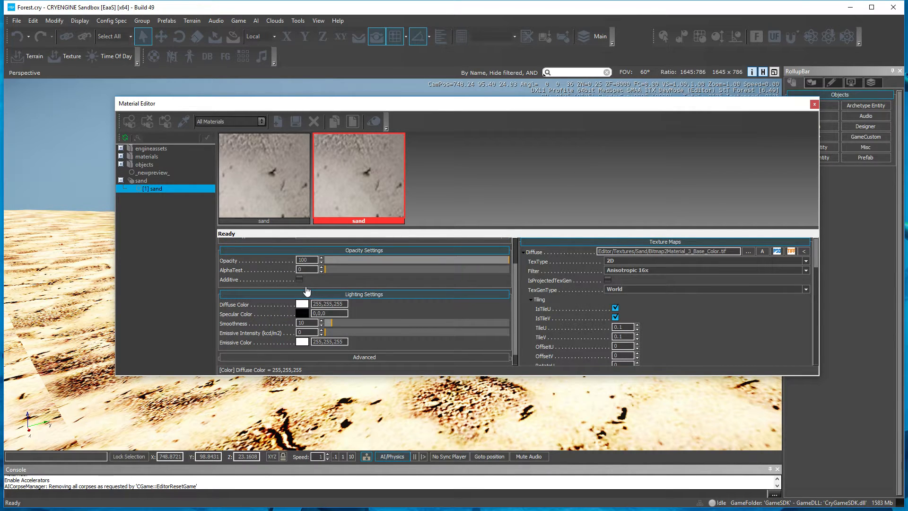
scroll(306, 290, up, 2)
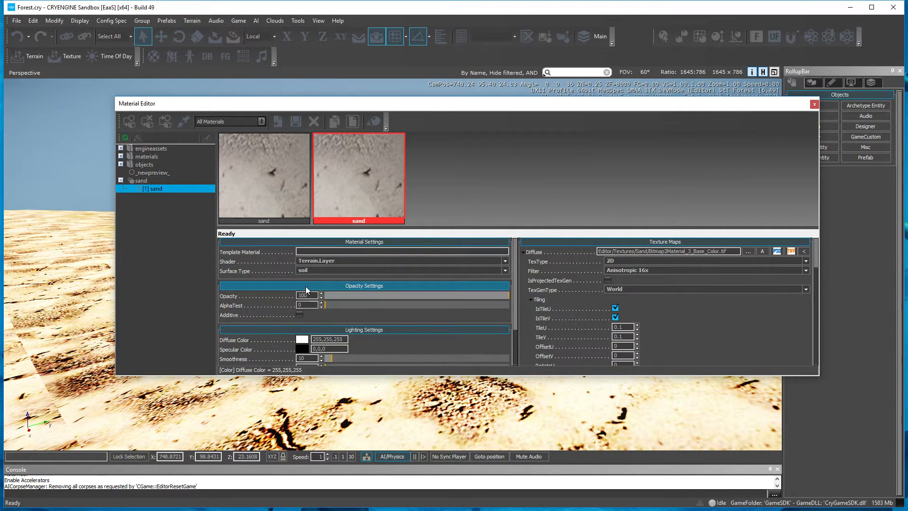
- Set the sand sub-material's surface type to rock_dusty and enable Additive in its opacity settings
click(505, 271)
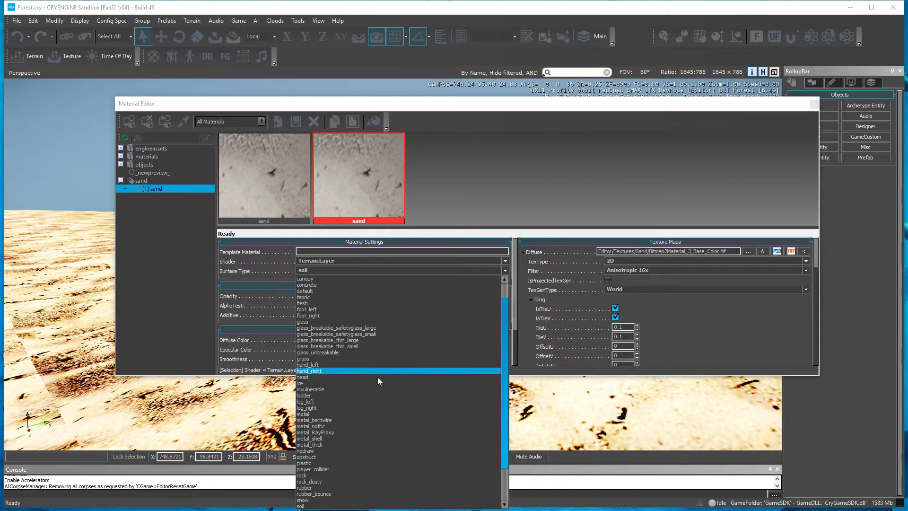
scroll(411, 474, down, 2)
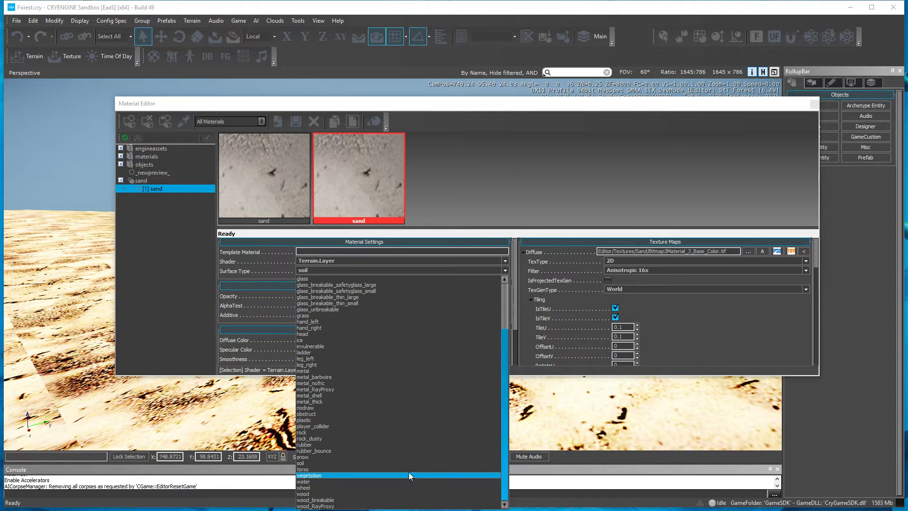
click(399, 438)
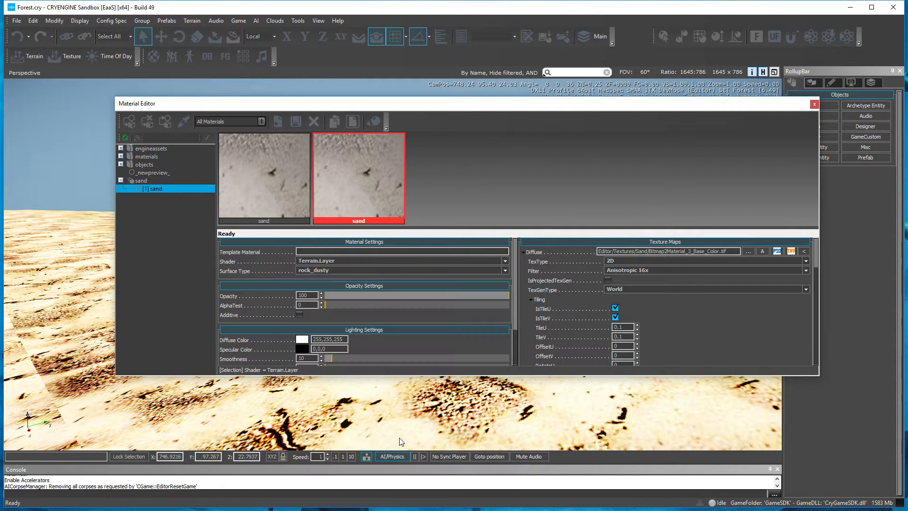
right_click(148, 190)
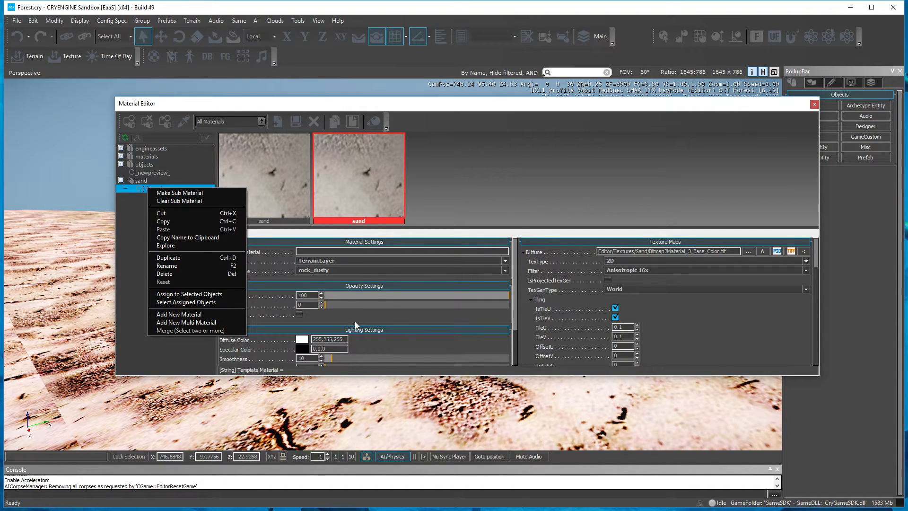
click(299, 314)
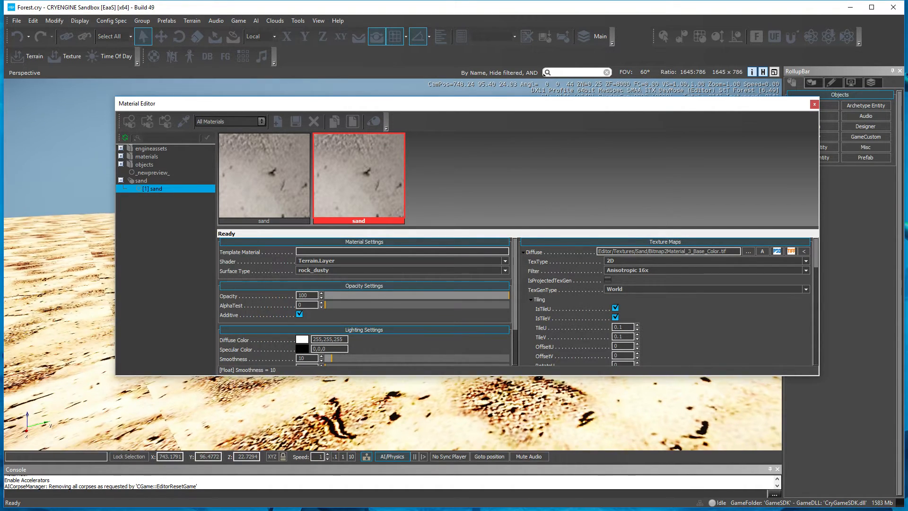
- Assign the sand sub-material to the selected objects and accept the preview-only assignment
key(s)
right_drag(107, 376, 107, 402)
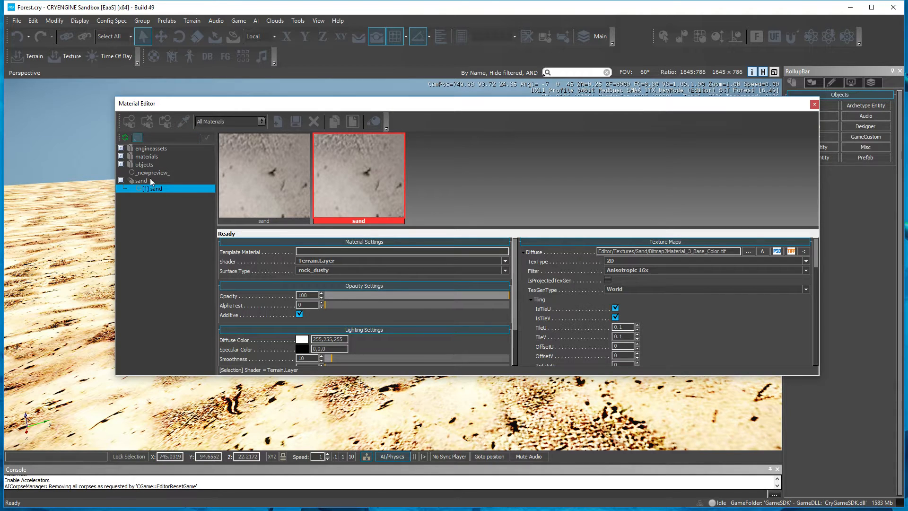
right_click(152, 190)
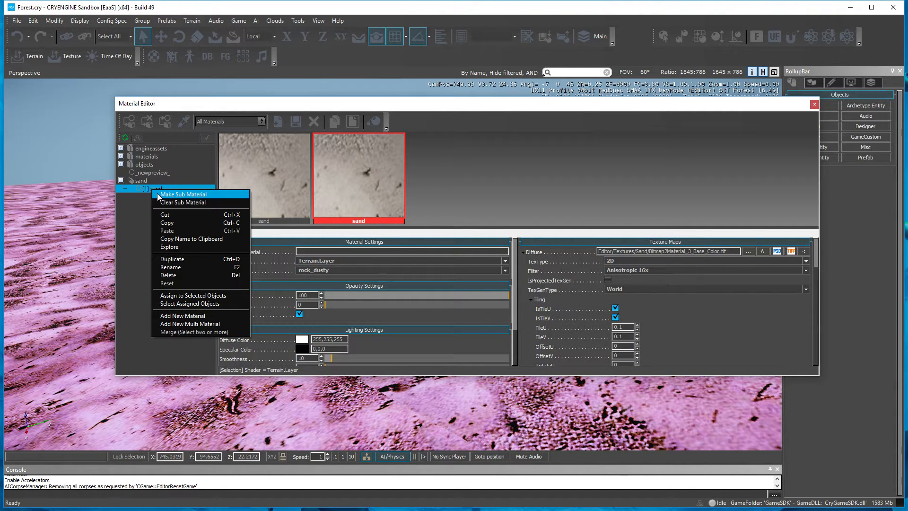
click(185, 296)
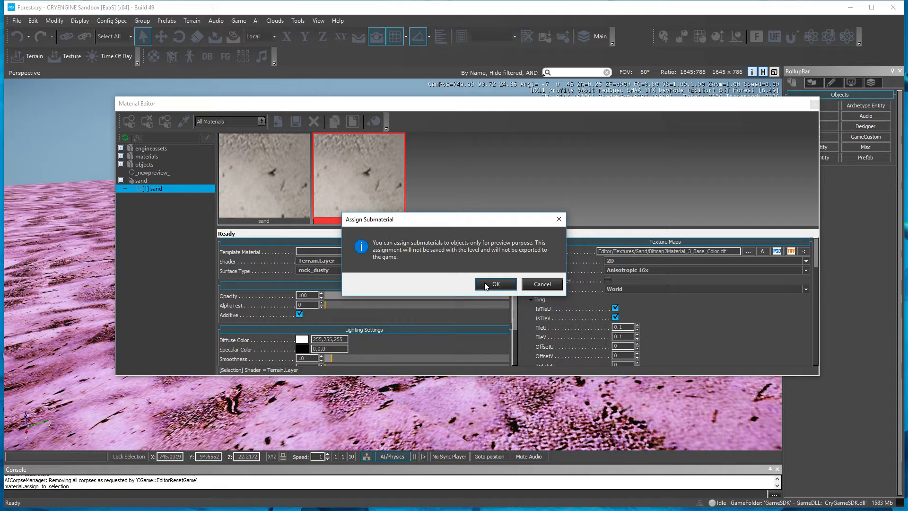
click(484, 283)
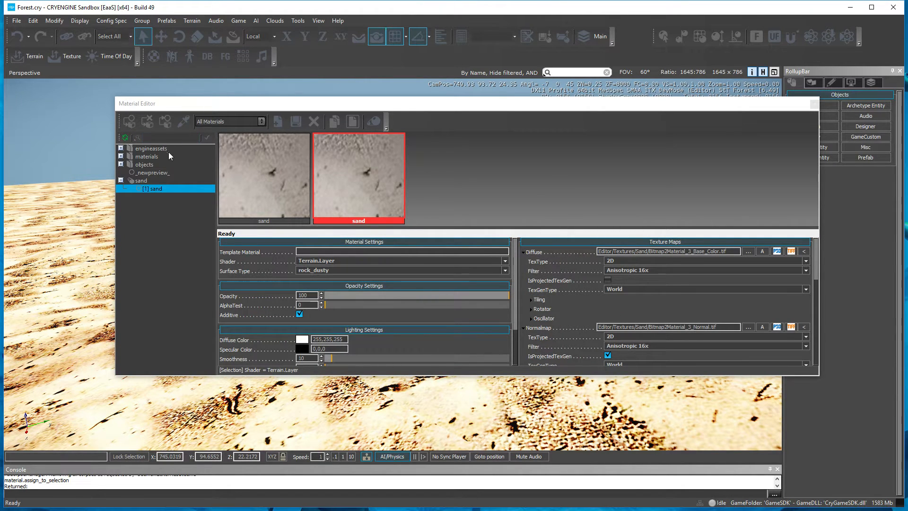
- Save the sand material and close the Material Editor
click(295, 122)
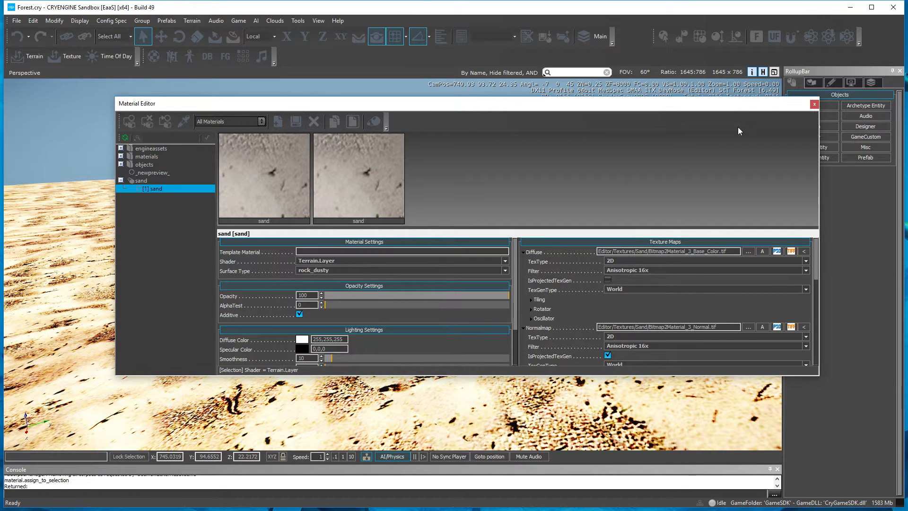
click(814, 104)
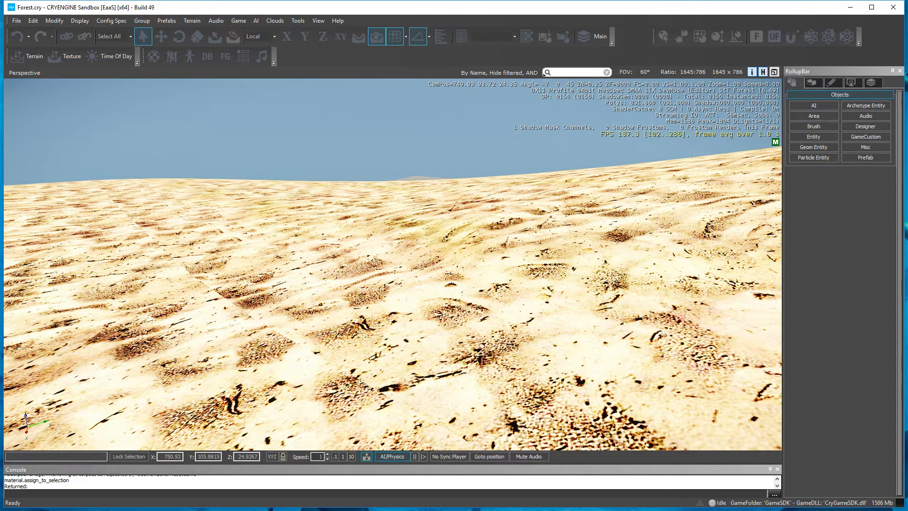
- Test the sand's surface type in game mode by firing the pistol at the ground, and leave game mode
click(236, 20)
click(253, 31)
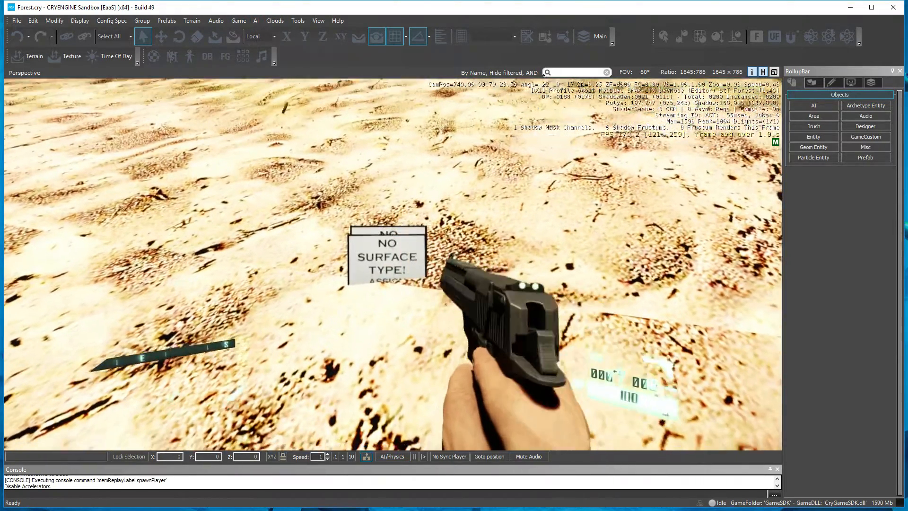
click(392, 264)
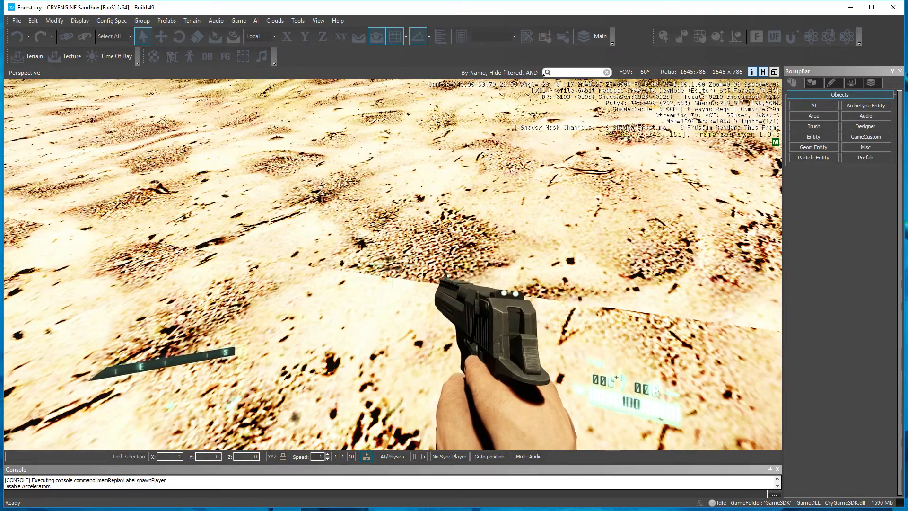
key(Escape)
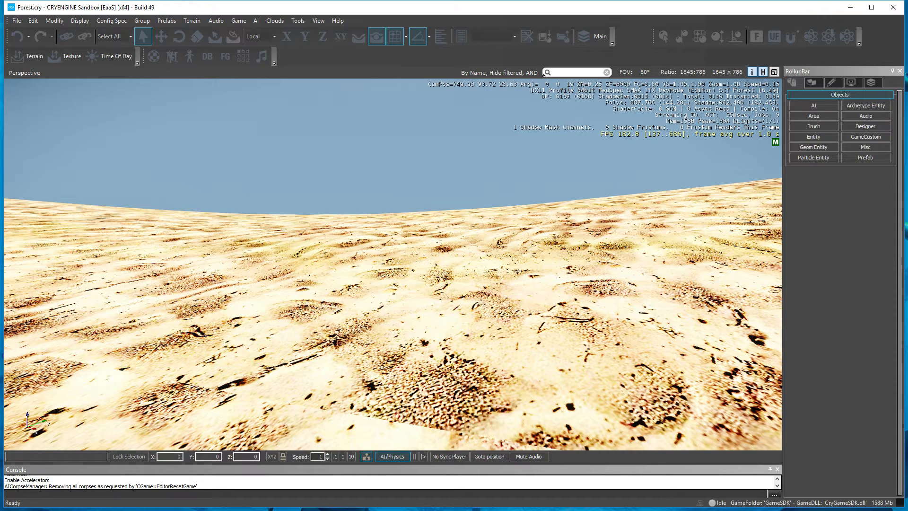
- Refine the terrain texture so that all its tiles are split into four parts
right_drag(371, 166, 331, 166)
key(w)
key(s)
key(w)
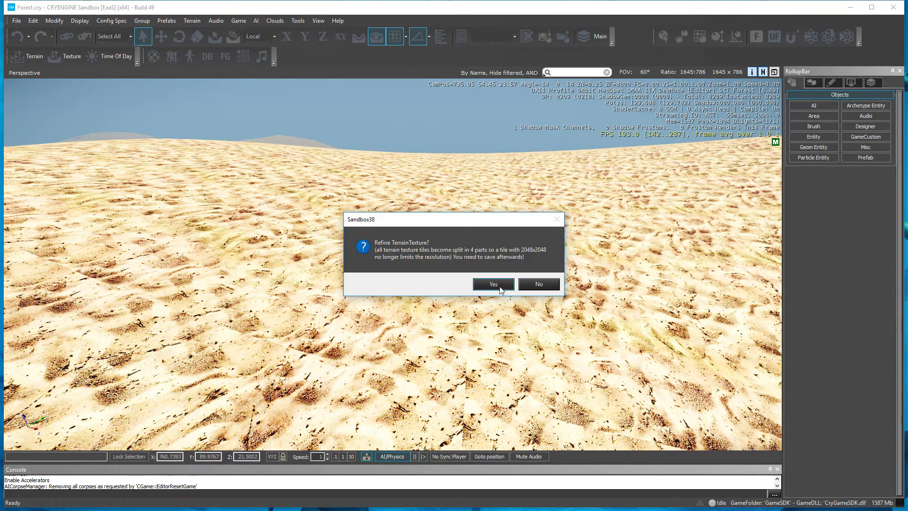
click(500, 287)
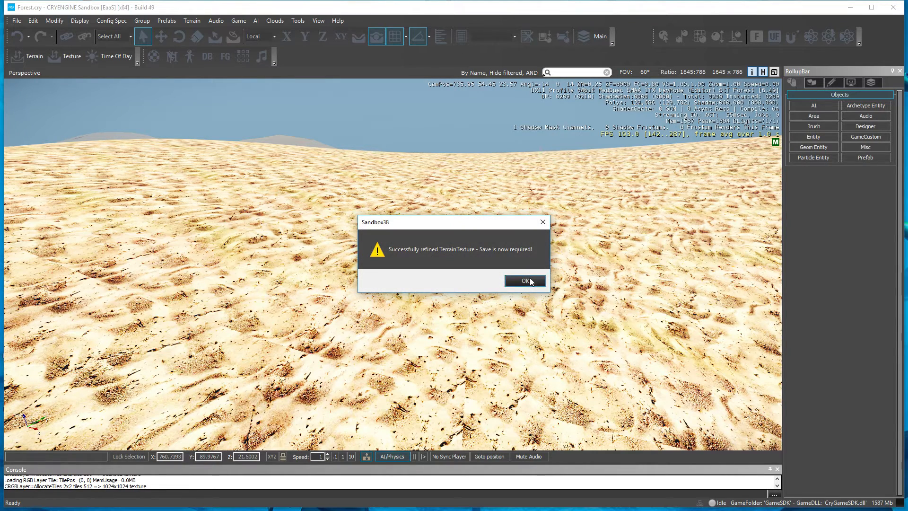
click(527, 282)
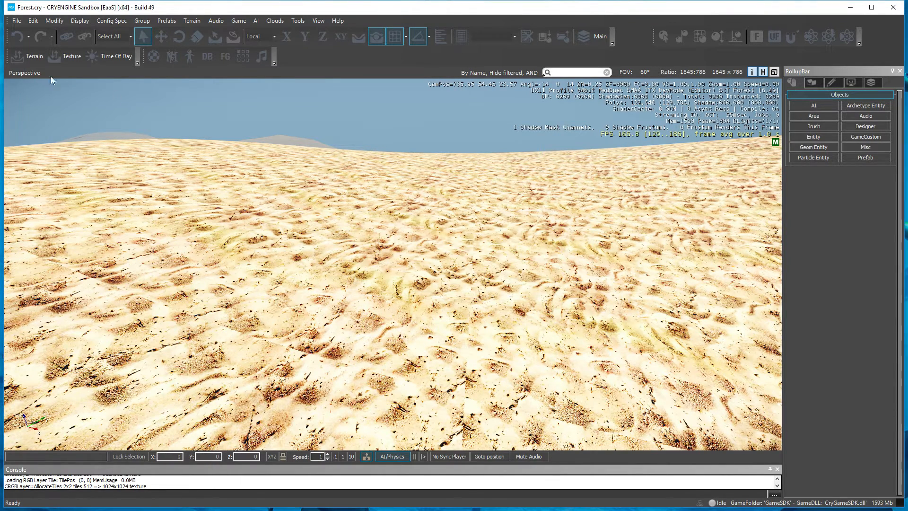
- Save the Forest level with its refined terrain texture
click(20, 21)
click(44, 50)
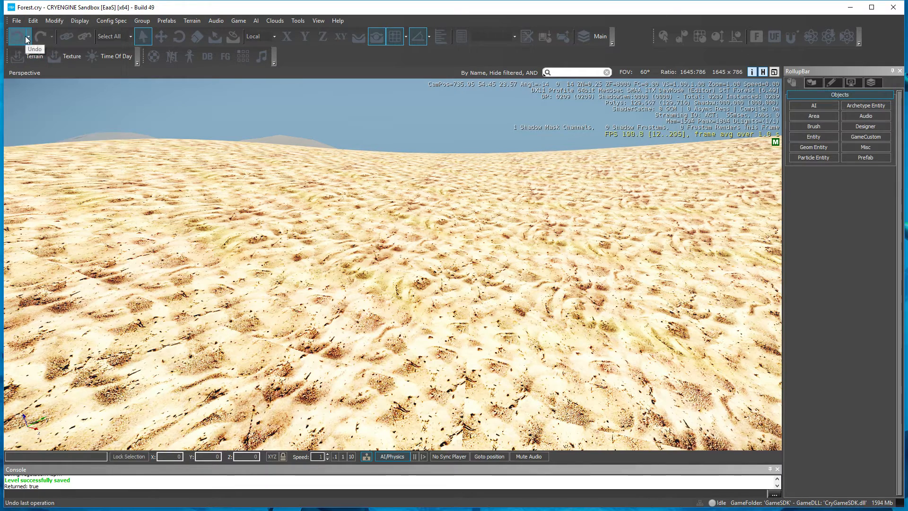
click(17, 21)
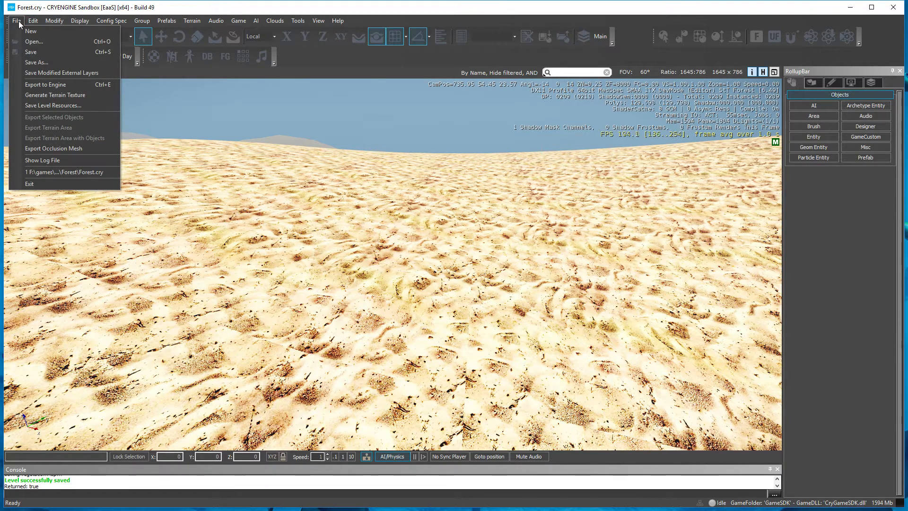
- Save the Forest level's resources to the CRYENGINE folder inside the games folder
click(70, 97)
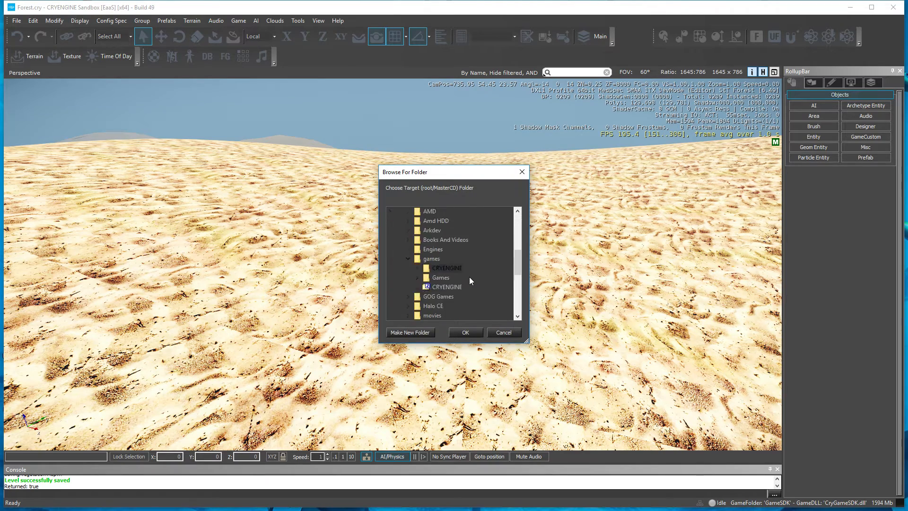
click(472, 331)
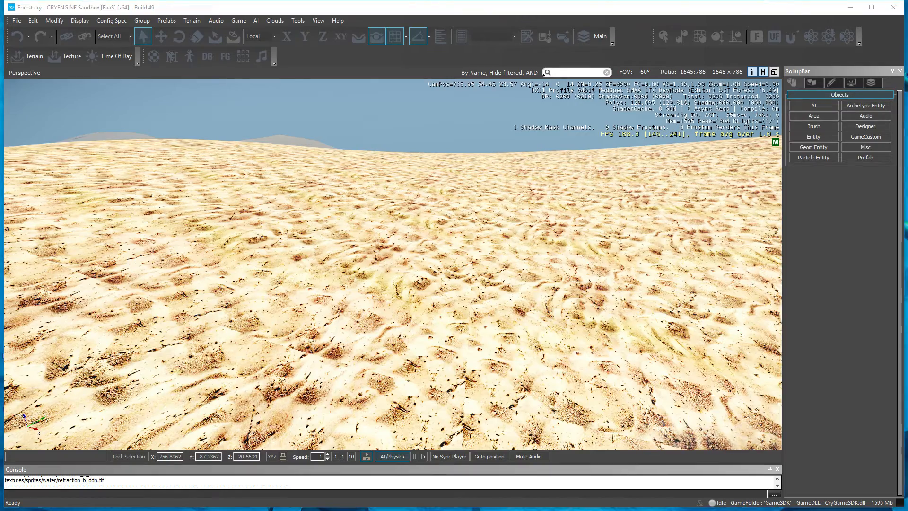
- Switch to the browser and search Google Images for "soil texture"
key(alt+Tab)
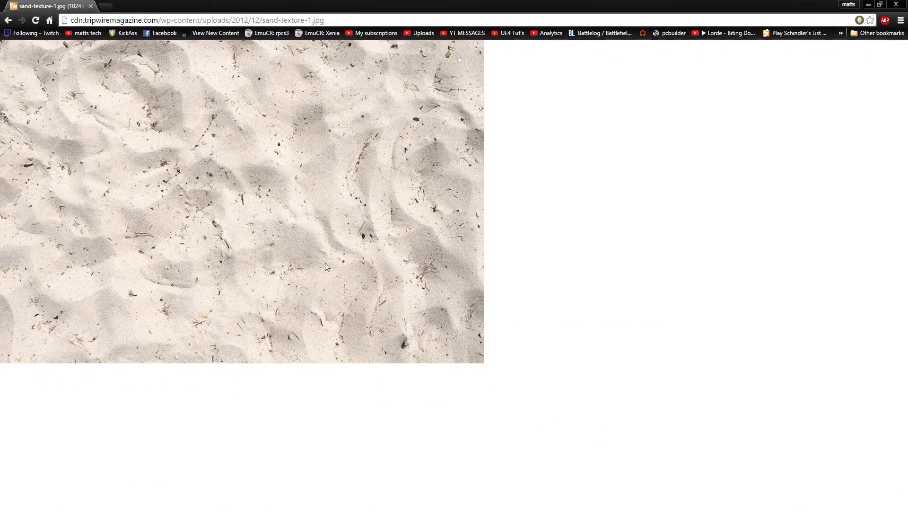
click(9, 20)
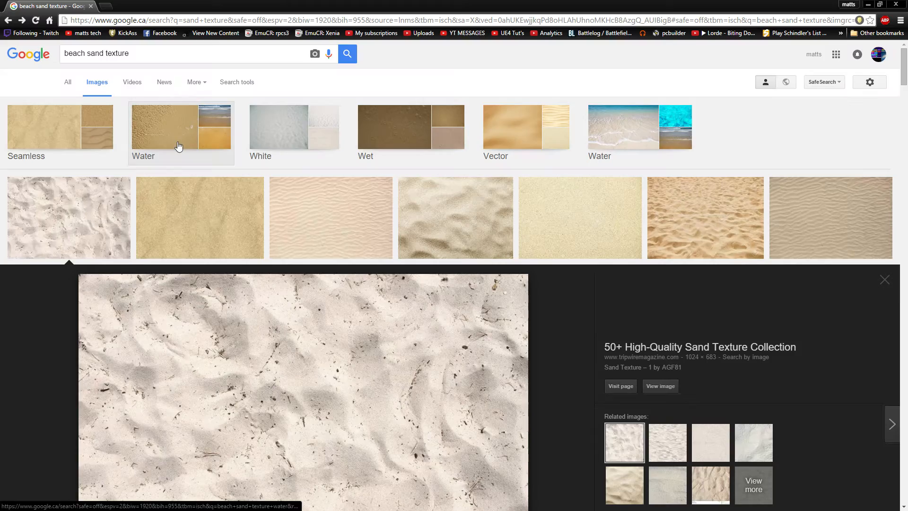
drag(166, 53, 65, 54)
key(BackSpace)
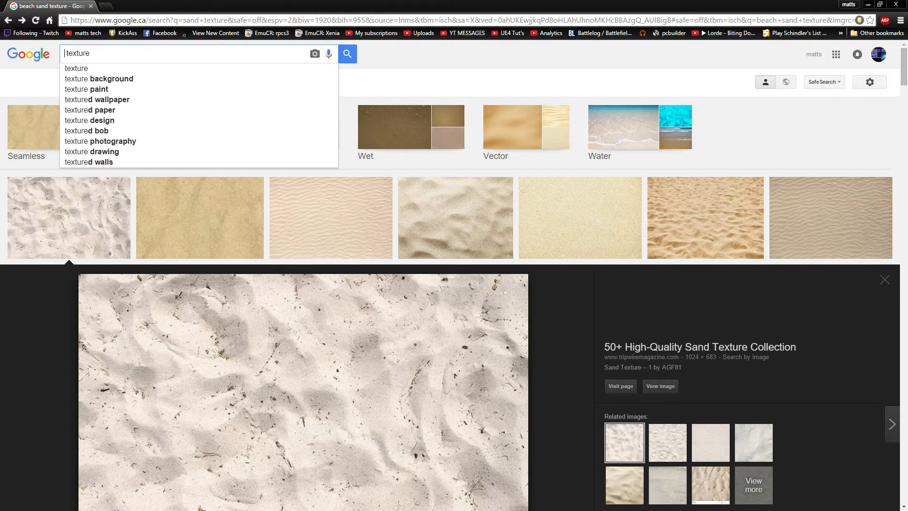
text(soil)
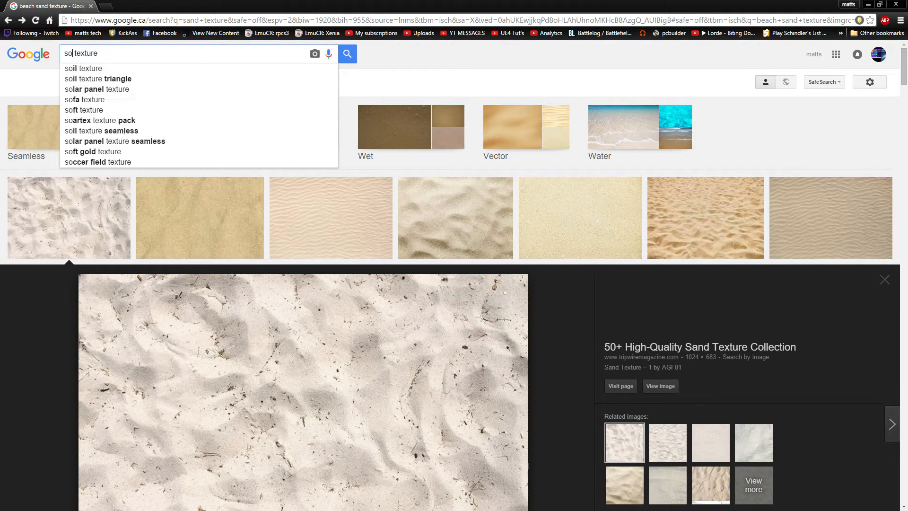
key(Return)
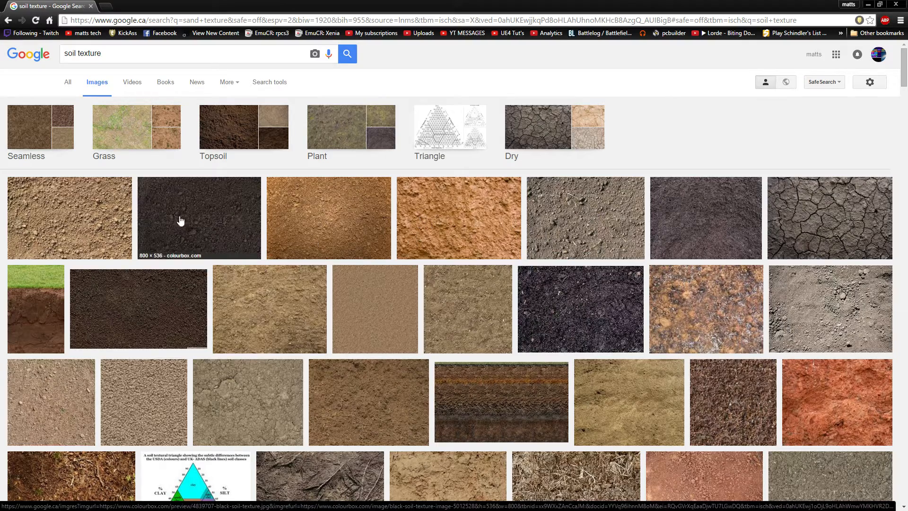
- Find the 5456 × 3632 Forest Soil-005 texture among the image results and open it at full size
scroll(112, 214, down, 1)
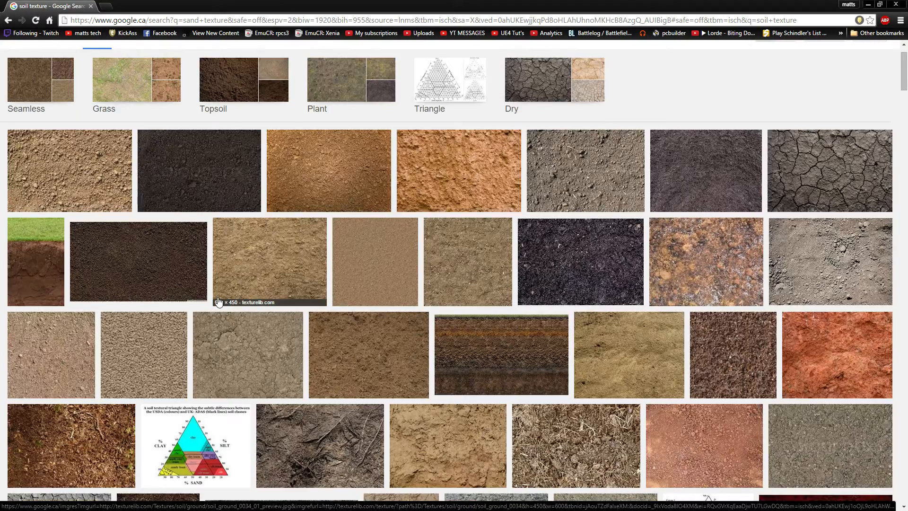
scroll(218, 302, up, 1)
scroll(218, 302, down, 5)
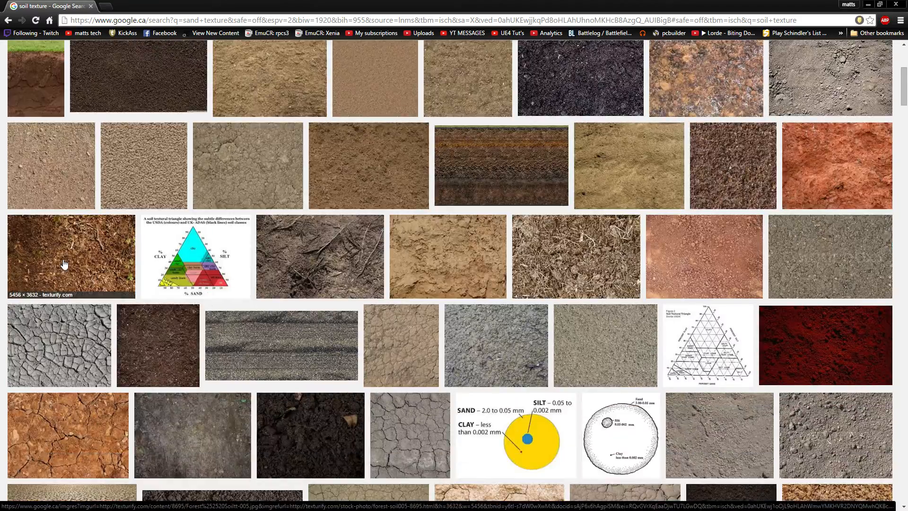
click(65, 264)
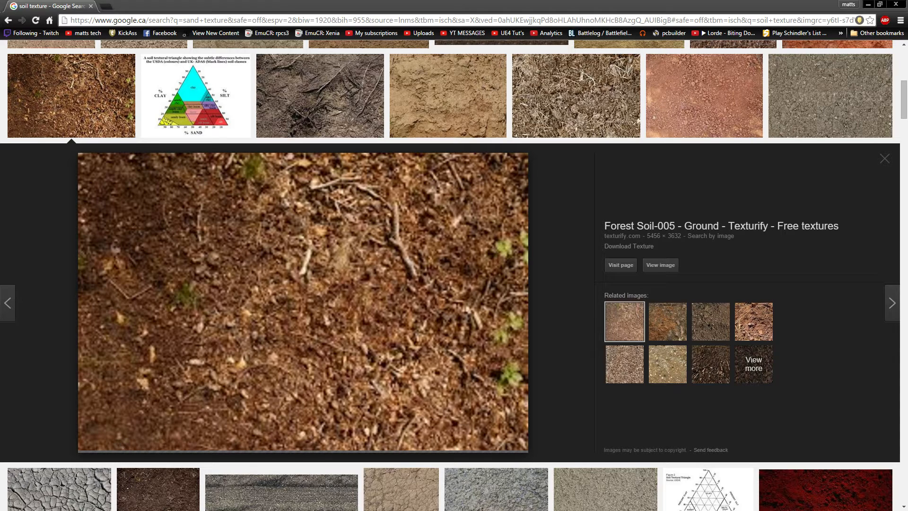
click(672, 271)
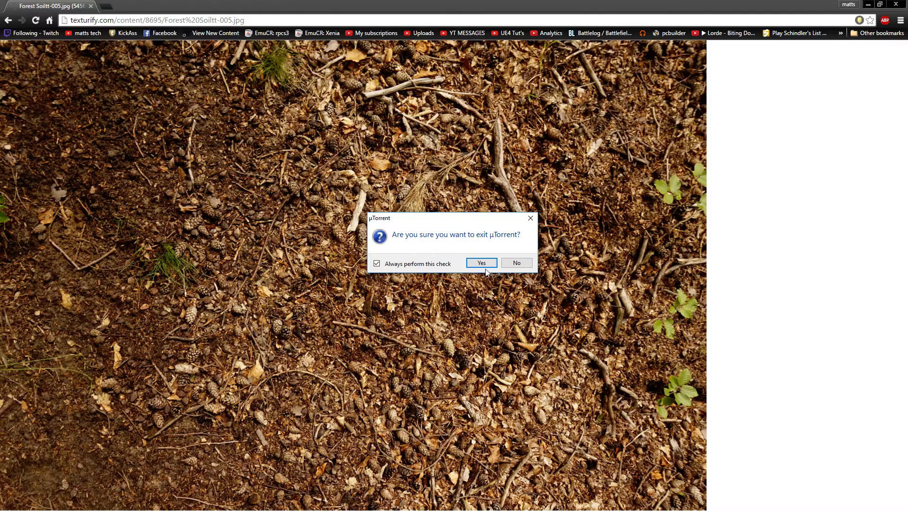
- Confirm exiting µTorrent and save the forest soil image as Forest Soiltt-005 in the Pictures/Textures folder
click(484, 266)
right_click(363, 191)
click(390, 206)
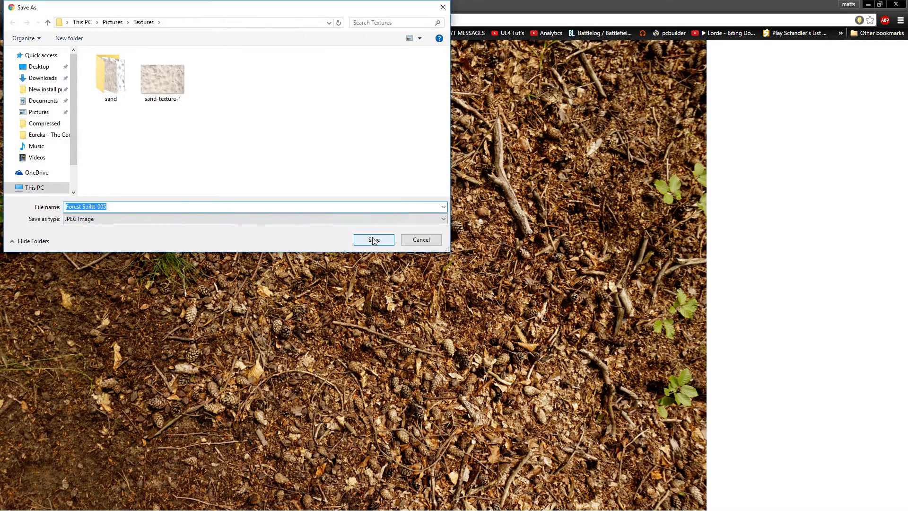
click(373, 239)
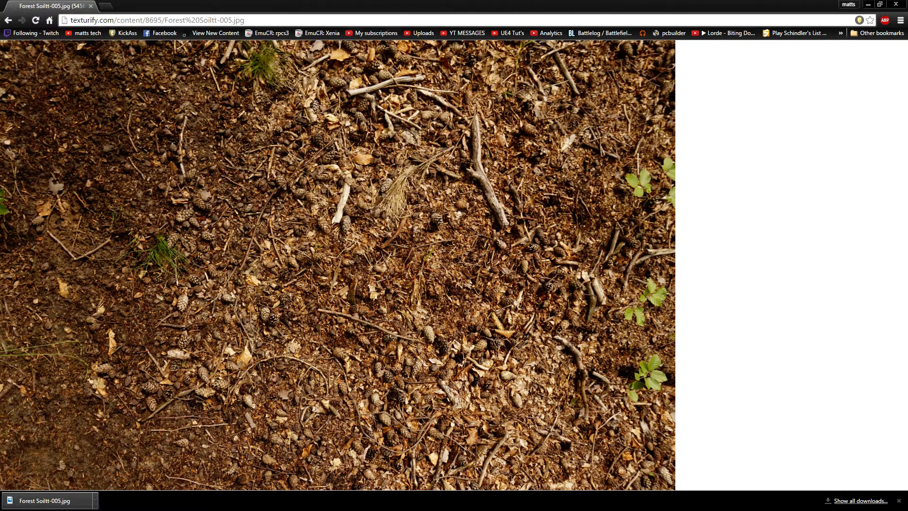
- Return to the soil image results and open the 2560 × 1920 Mud CS3 Textures image at full size
click(8, 20)
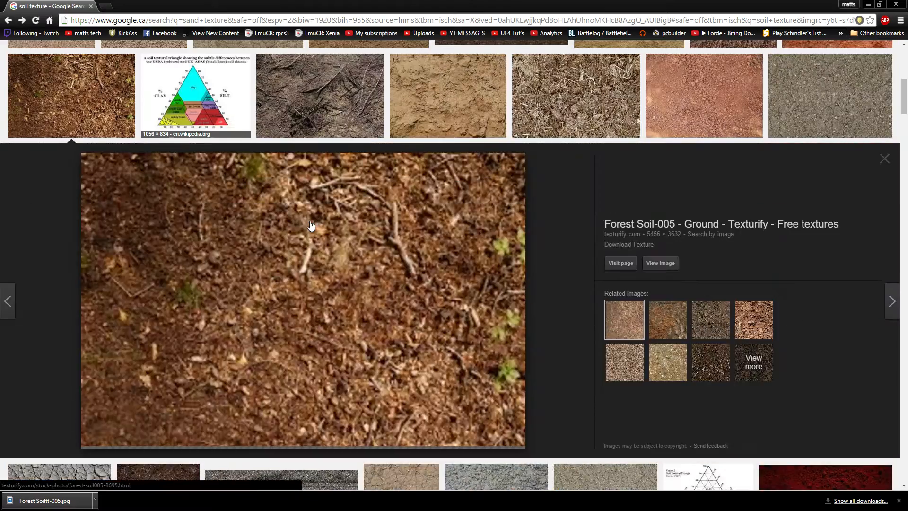
scroll(310, 226, down, 7)
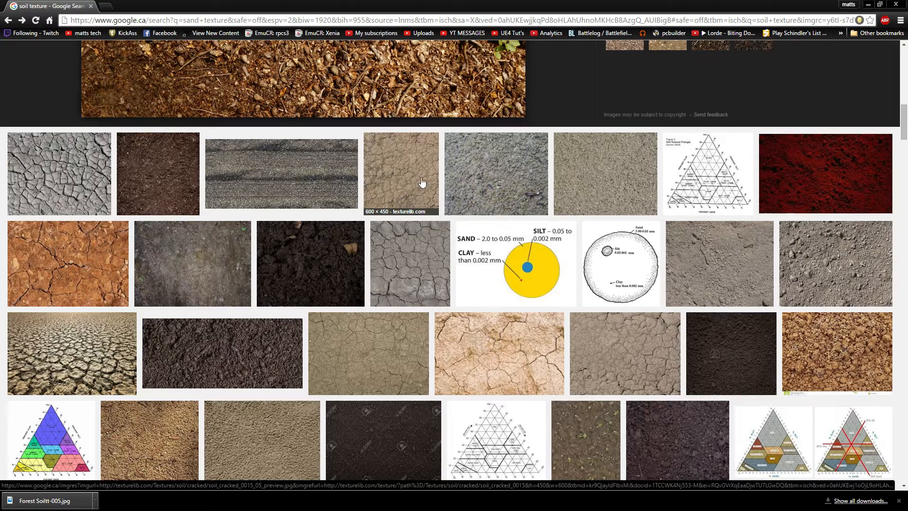
click(480, 181)
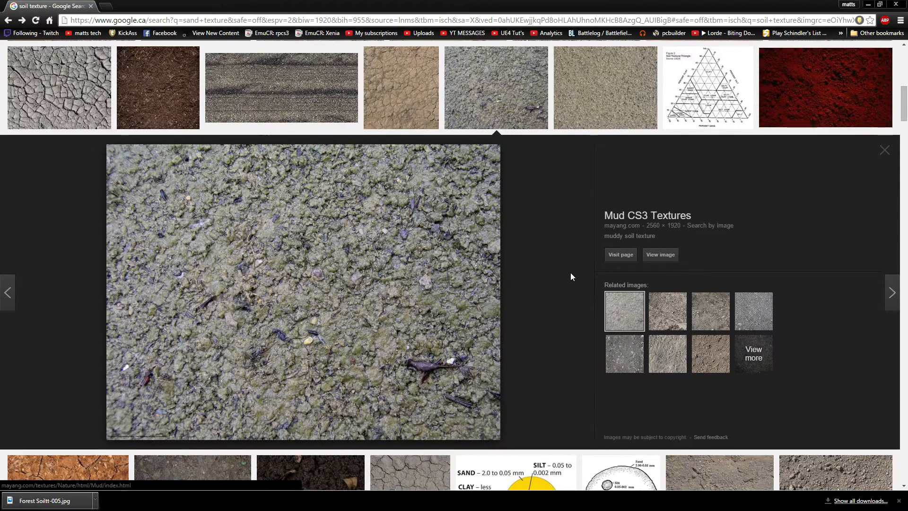
scroll(564, 275, up, 3)
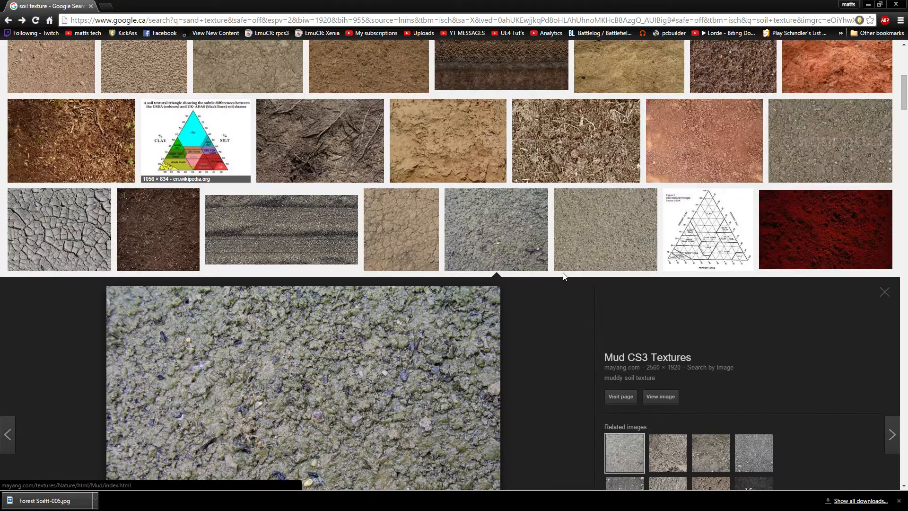
scroll(563, 276, down, 3)
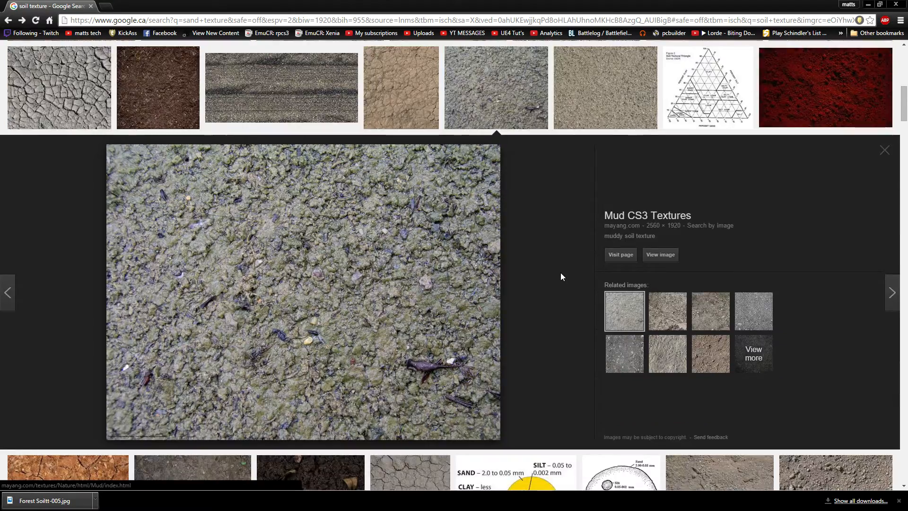
click(660, 254)
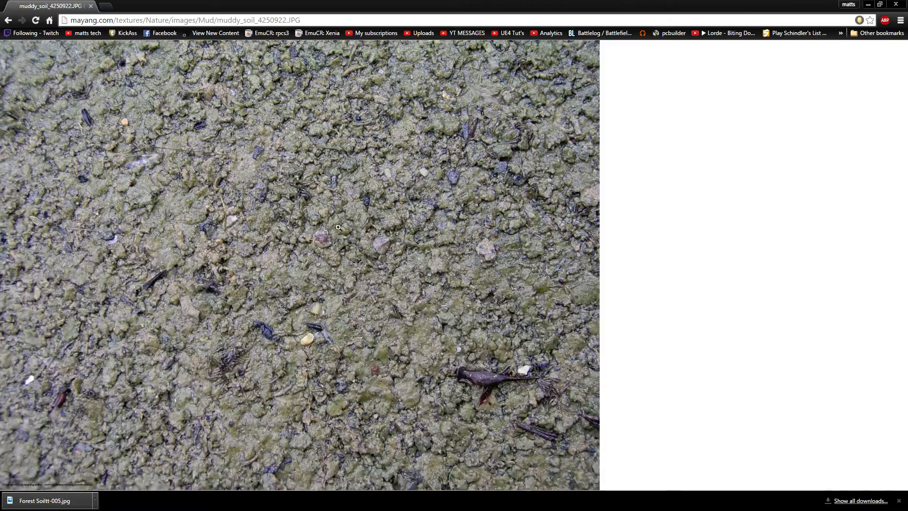
- Save the muddy soil image as muddy_soil_4250922 in the Pictures/Textures folder
right_click(346, 217)
click(384, 233)
click(378, 242)
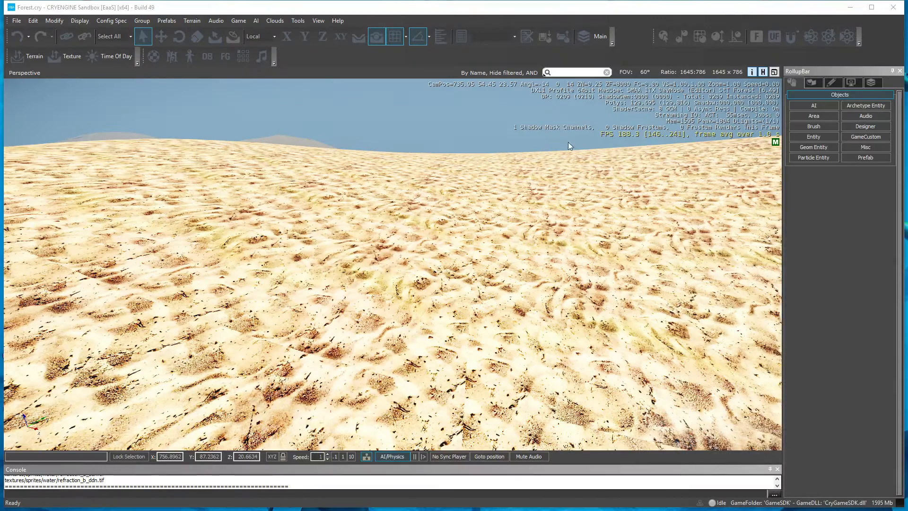
- Back in CRYENGINE Sandbox, add a second terrain texture layer and open its default material in the Material Editor
right_drag(507, 208, 449, 215)
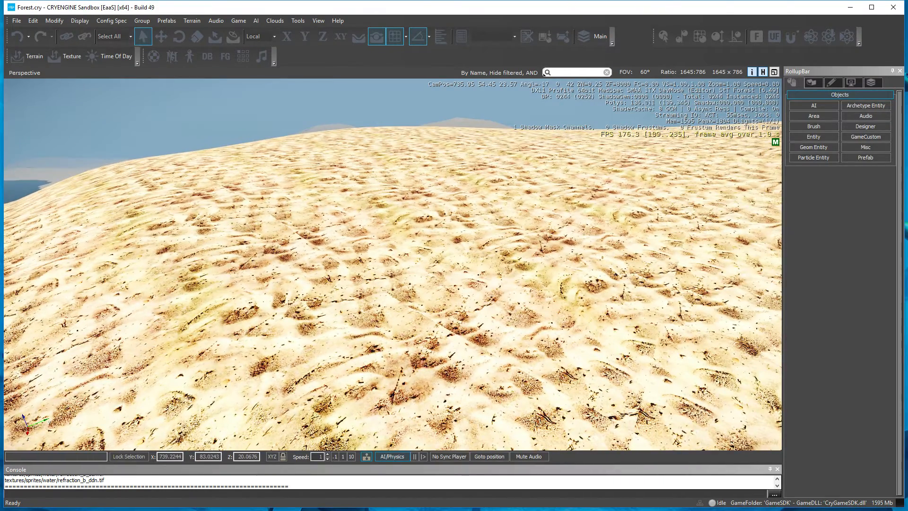
drag(907, 90, 741, 98)
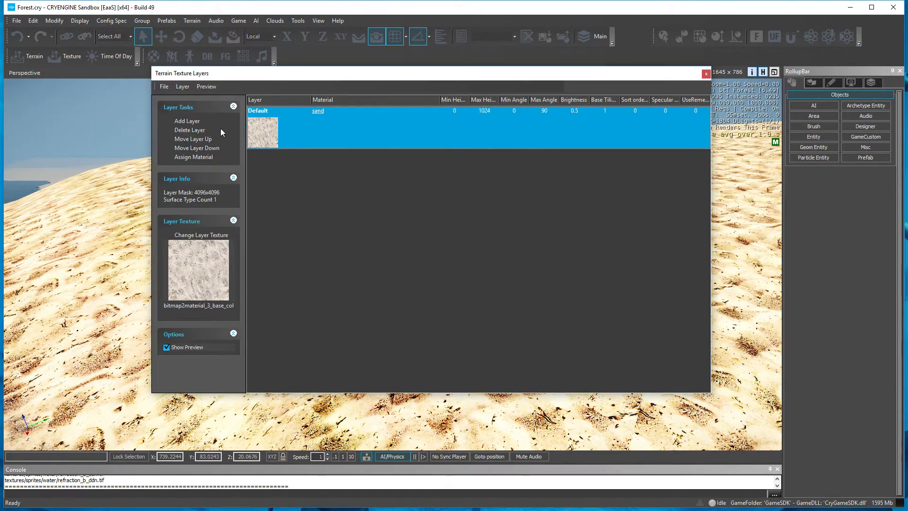
click(186, 122)
click(370, 153)
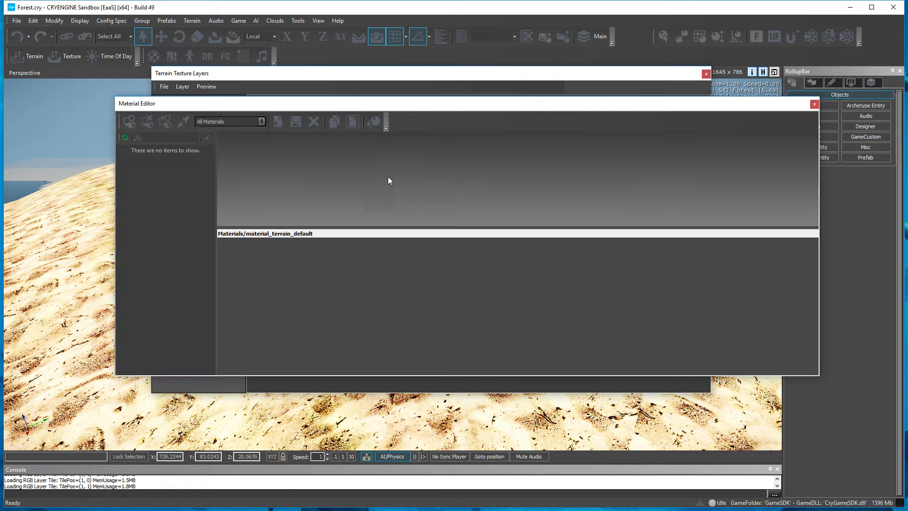
- Create a new material file for the soil in the GameSDK folder, next to the sand material
click(146, 326)
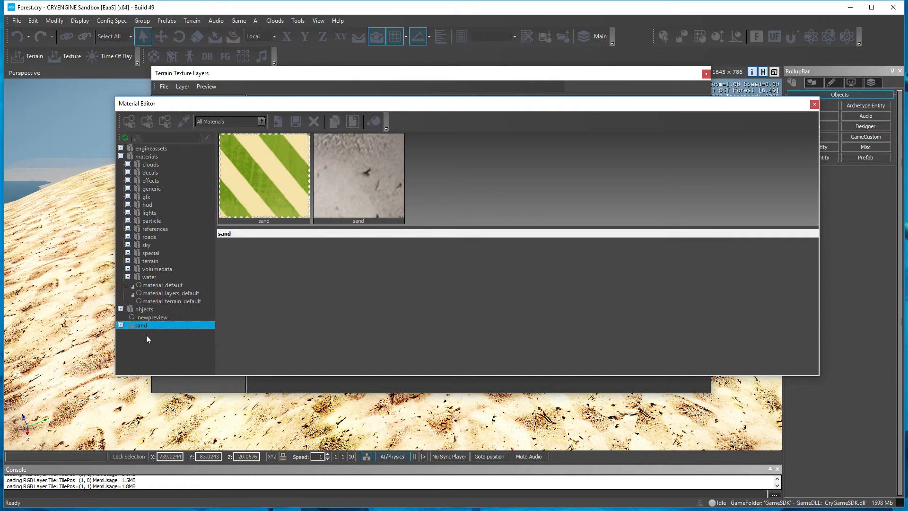
right_click(148, 339)
click(172, 356)
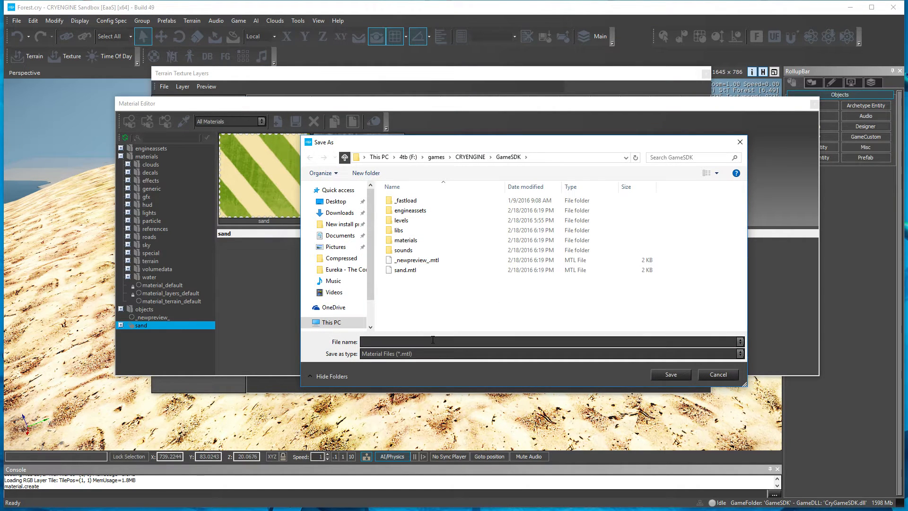
text(Sopi)
key(BackSpace)
key(BackSpace)
text(i)
click(670, 374)
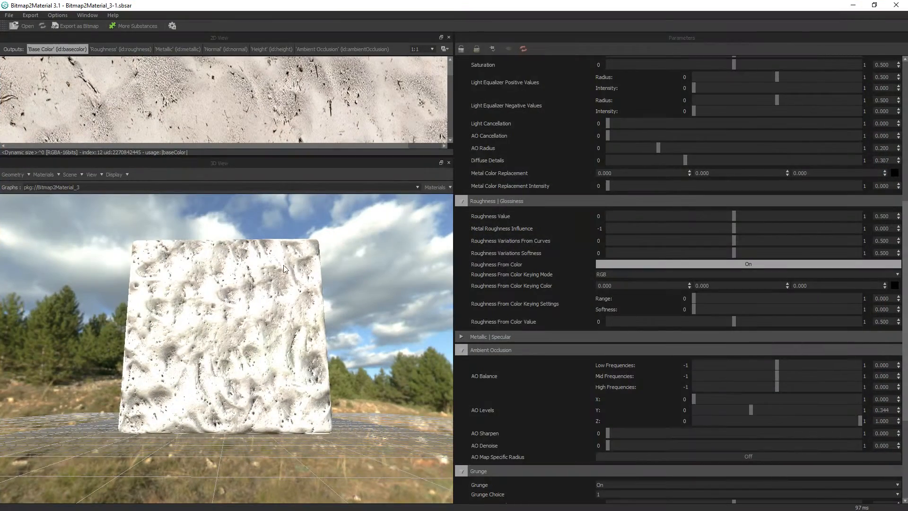
- Switch to Bitmap2Material and set the bitmap export folder to F:/games/CRYENGINE/Editor/Textures/soil/, without exporting yet
drag(284, 269, 261, 304)
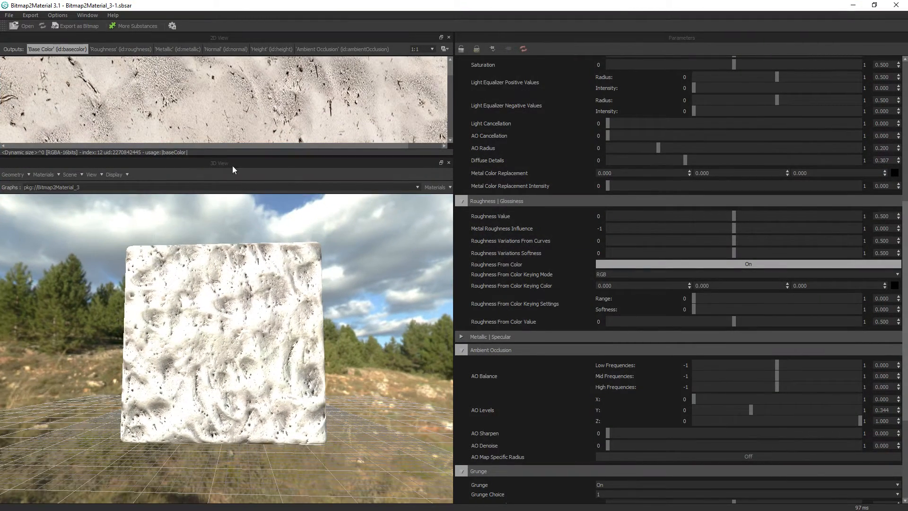
click(78, 26)
click(436, 182)
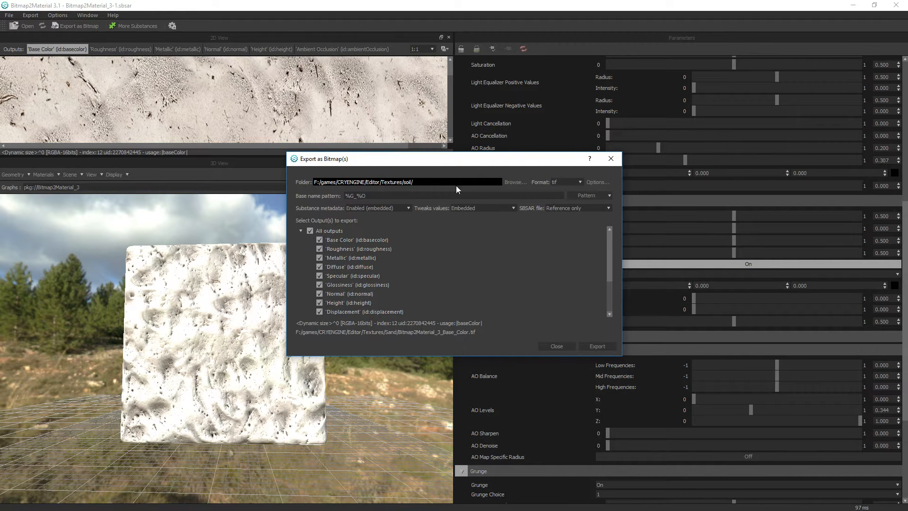
click(556, 346)
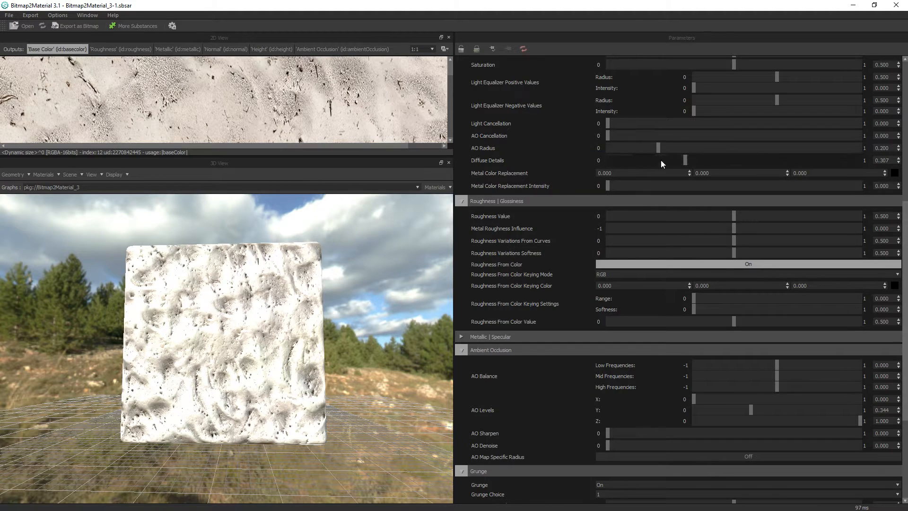
- Set Light Cancellation to 0.003 and the Light Cancellation Angle to 0.089 turns
scroll(619, 152, up, 5)
click(624, 156)
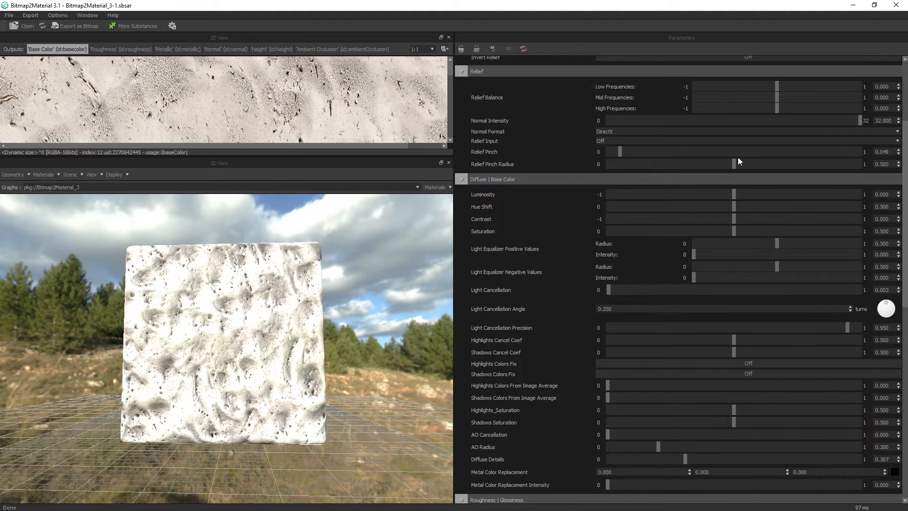
drag(886, 306, 864, 295)
- Load muddy_soil_4250922 from the Textures folder as the main input image
scroll(753, 152, up, 5)
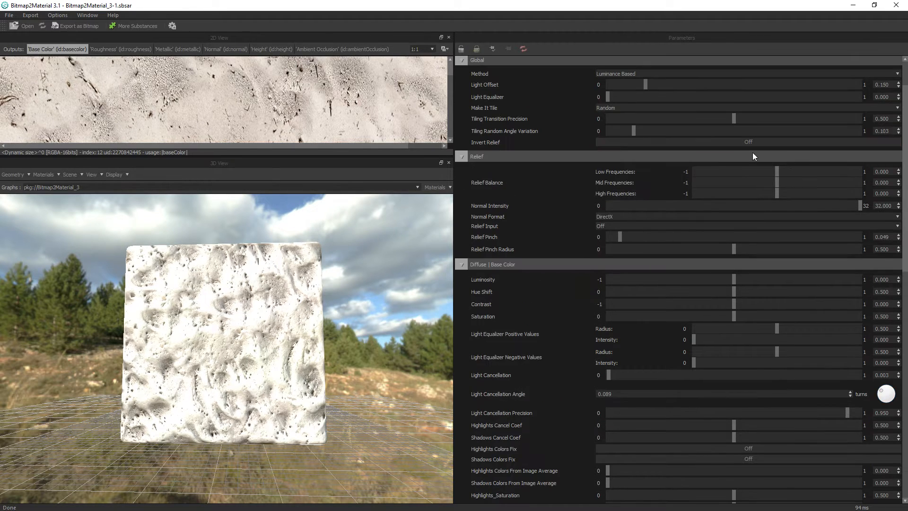
click(711, 102)
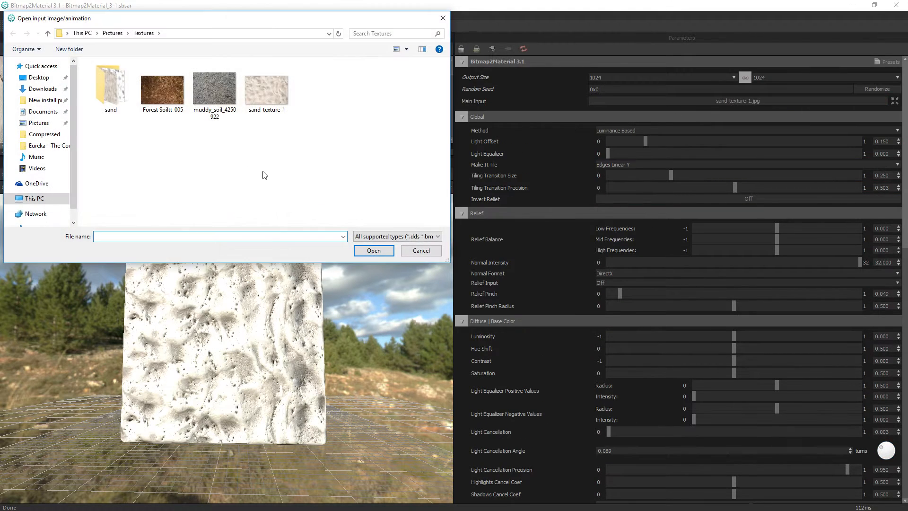
double_click(213, 88)
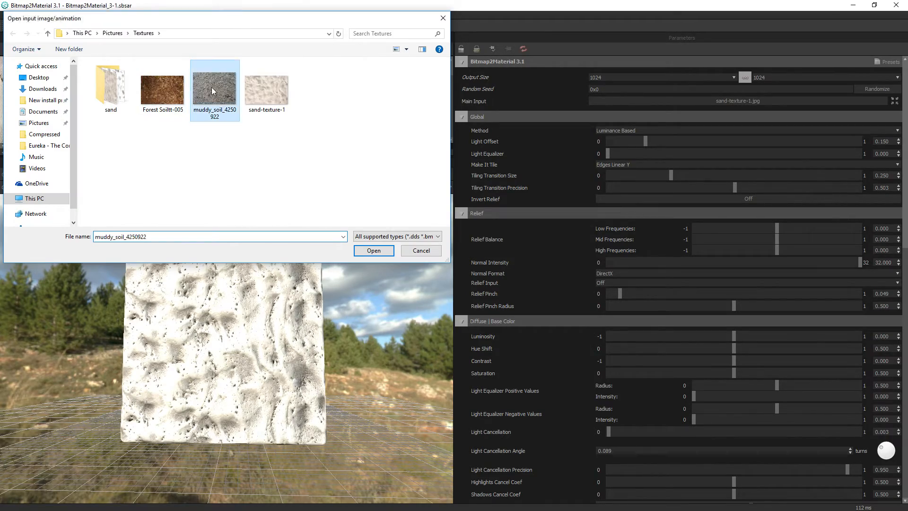
- Inspect the muddy soil up close on the preview cube and reduce its Normal Intensity to about 21.6
drag(257, 243, 361, 303)
scroll(250, 260, down, 3)
scroll(249, 263, up, 6)
scroll(249, 263, up, 4)
scroll(249, 263, down, 3)
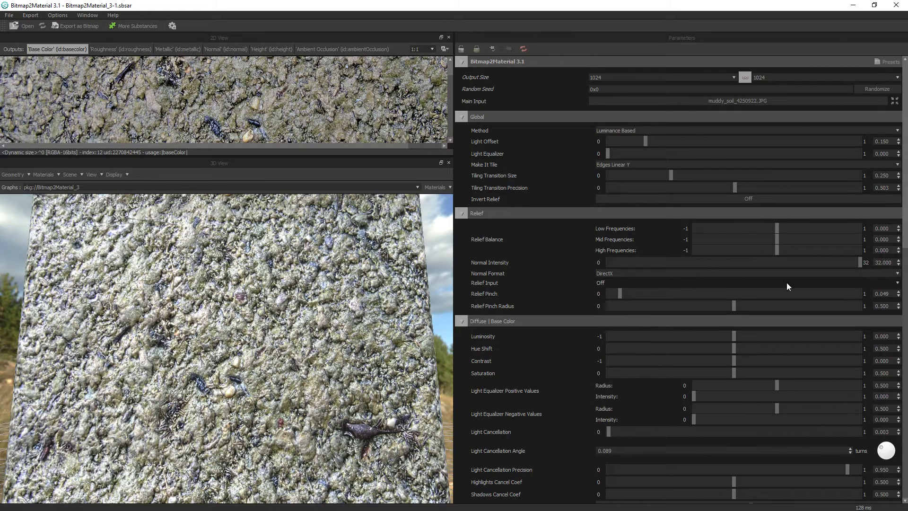
click(779, 261)
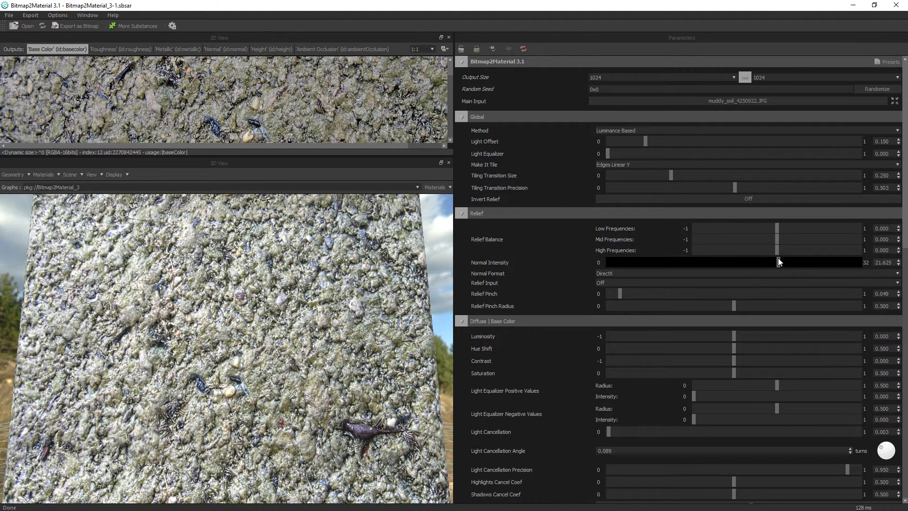
- Reduce Normal Intensity to 2.875 and enable both Highlights Colors Fix and Shadows Colors Fix for the base color
drag(779, 261, 630, 262)
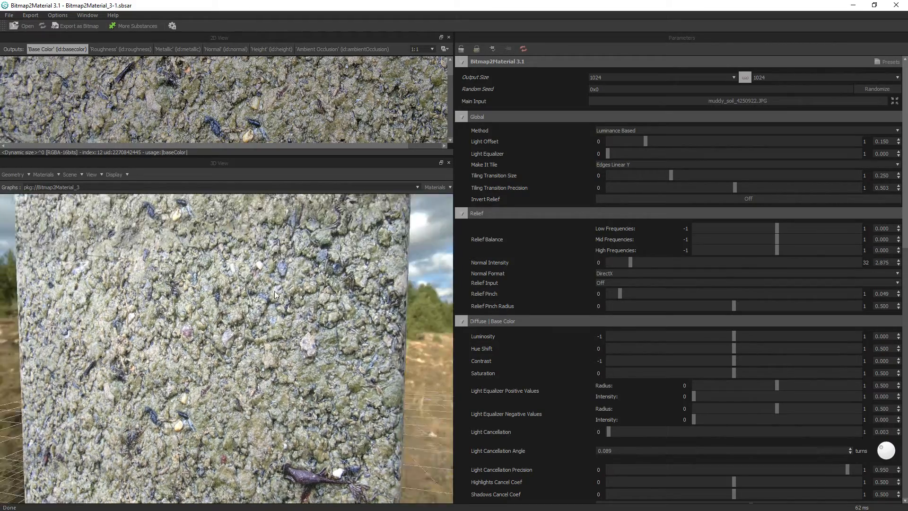
drag(274, 291, 315, 296)
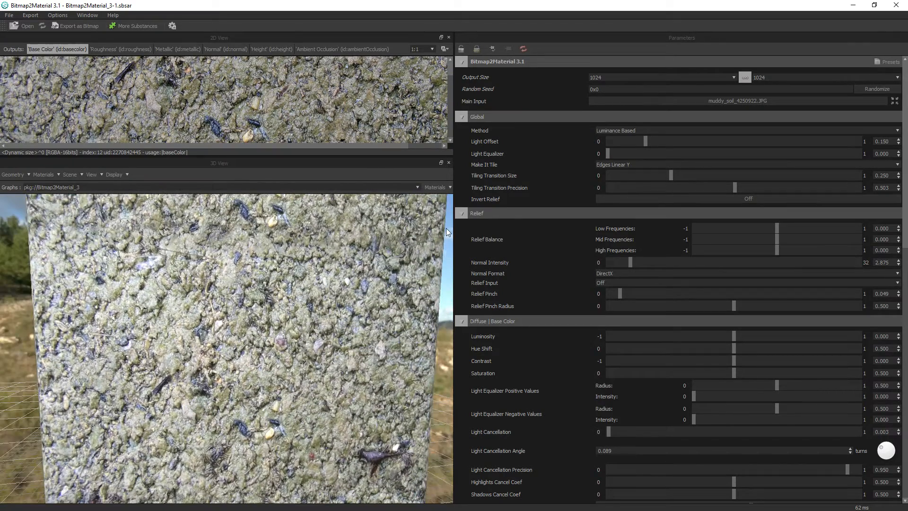
scroll(623, 341, down, 2)
scroll(544, 417, down, 6)
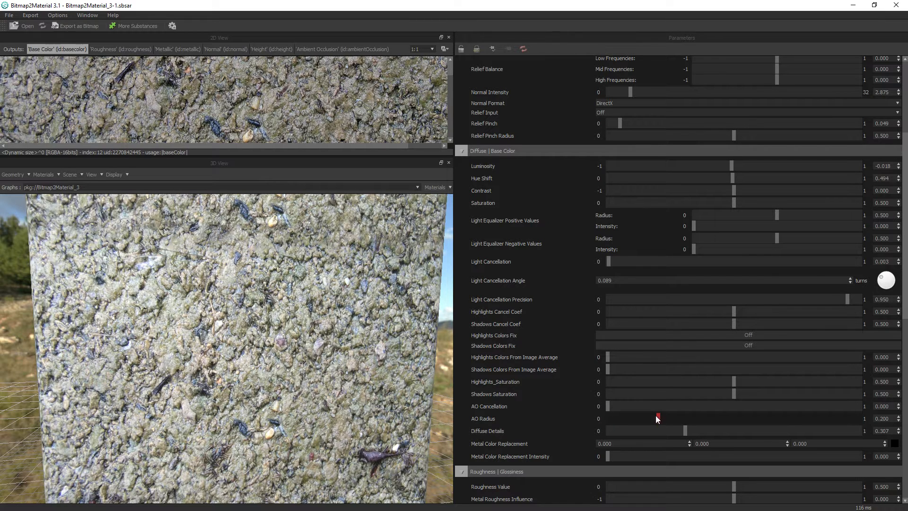
click(731, 334)
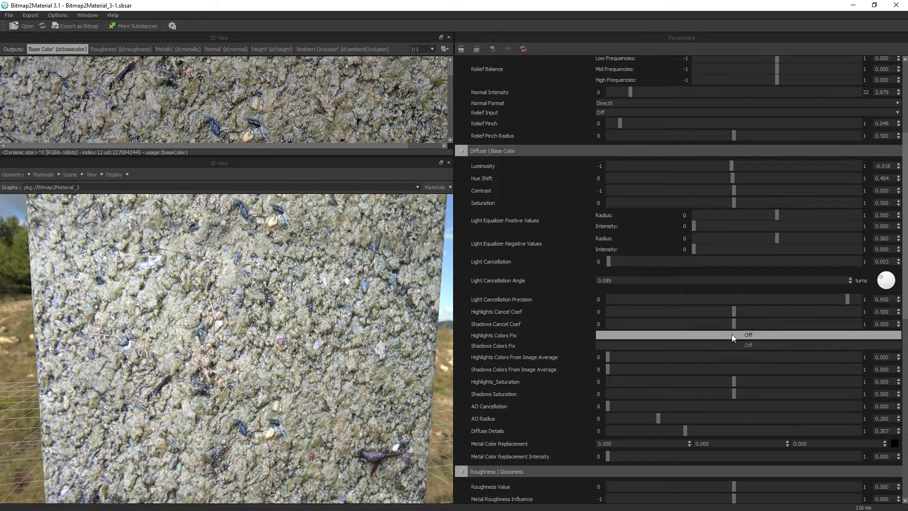
click(714, 345)
scroll(560, 280, up, 4)
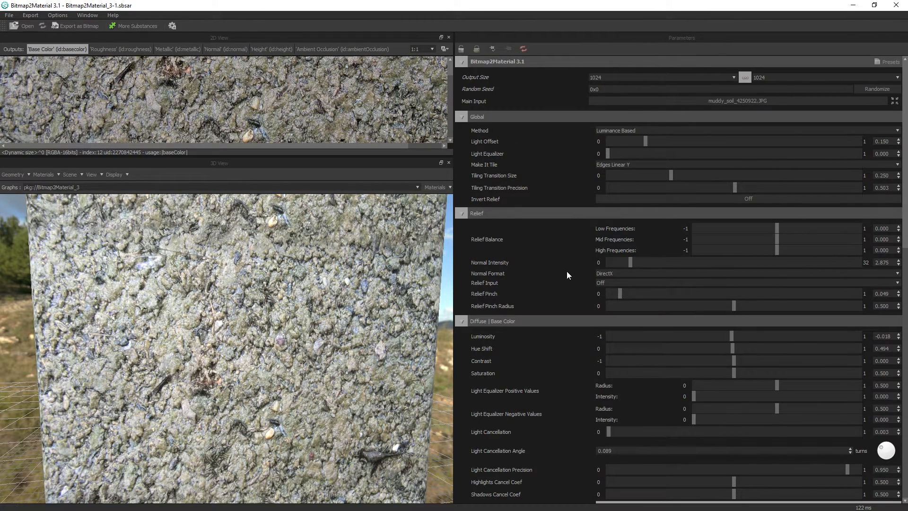
- Raise the Y value of the ambient occlusion's AO Levels to 0.702 and check the soil on the preview cube
scroll(567, 272, down, 7)
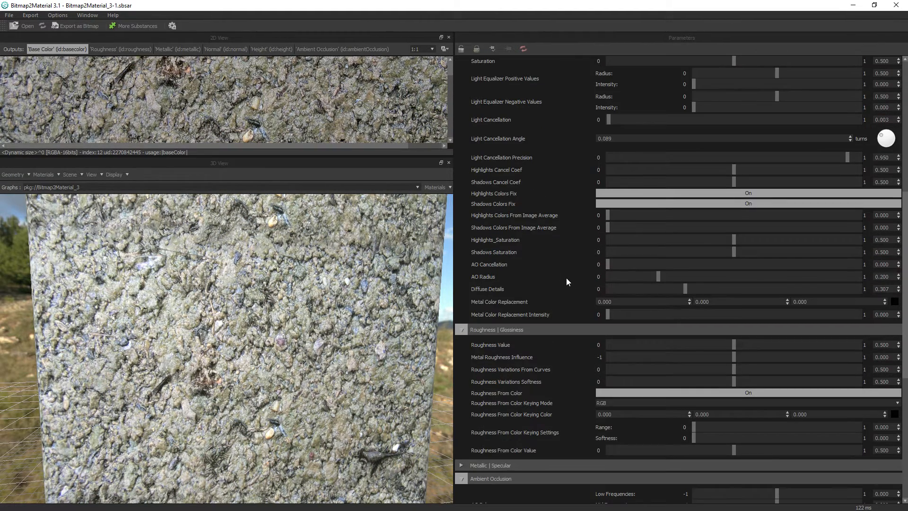
scroll(553, 365, down, 3)
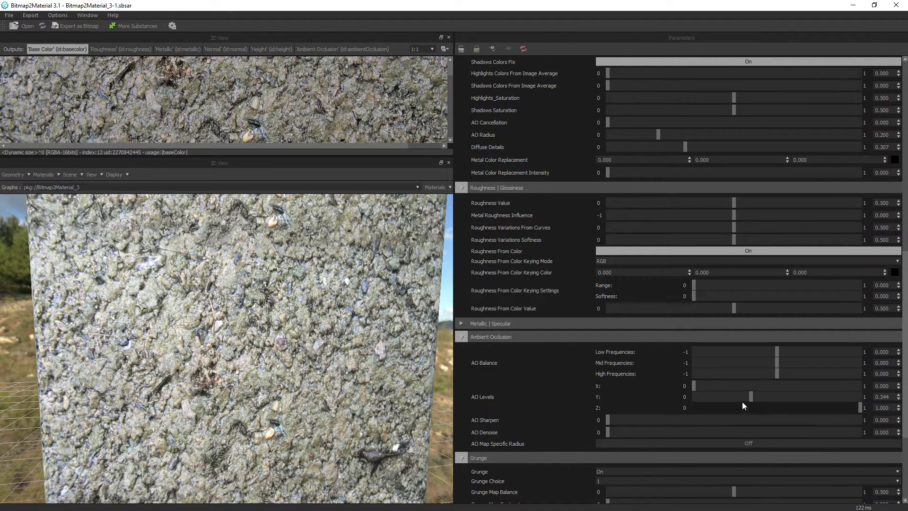
drag(752, 396, 810, 398)
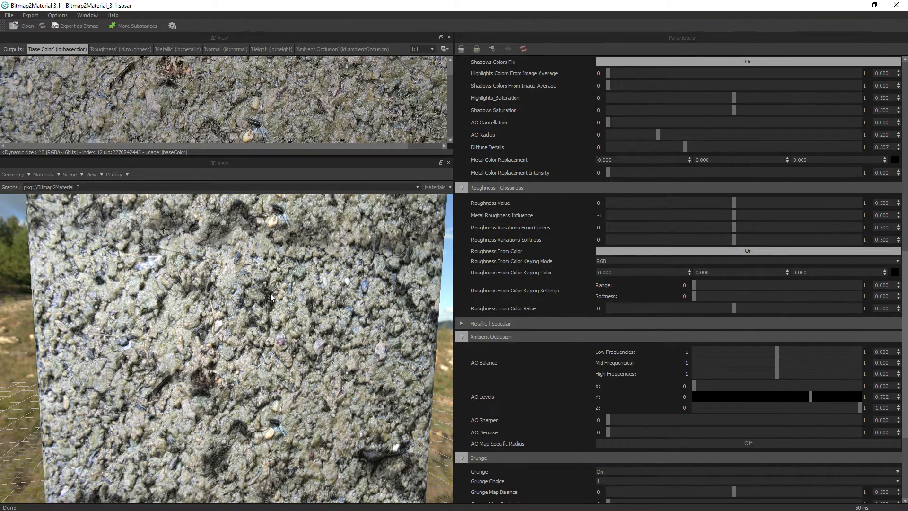
drag(271, 293, 249, 268)
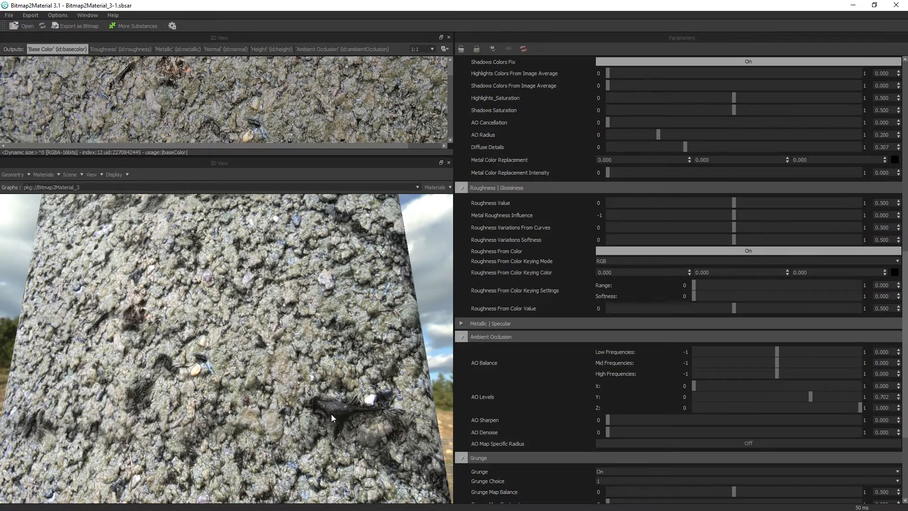
mouse_move(173, 288)
mouse_down()
mouse_move(192, 317)
mouse_move(182, 287)
mouse_up()
scroll(615, 189, up, 1)
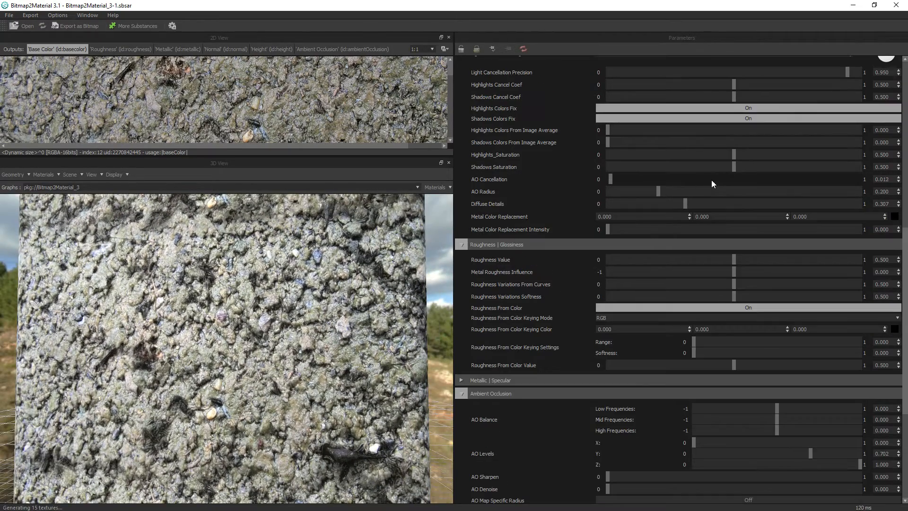
- Try the Random mode for Make It Tile and inspect the soil's blended areas up close on the preview cube
scroll(530, 214, up, 3)
scroll(530, 220, up, 5)
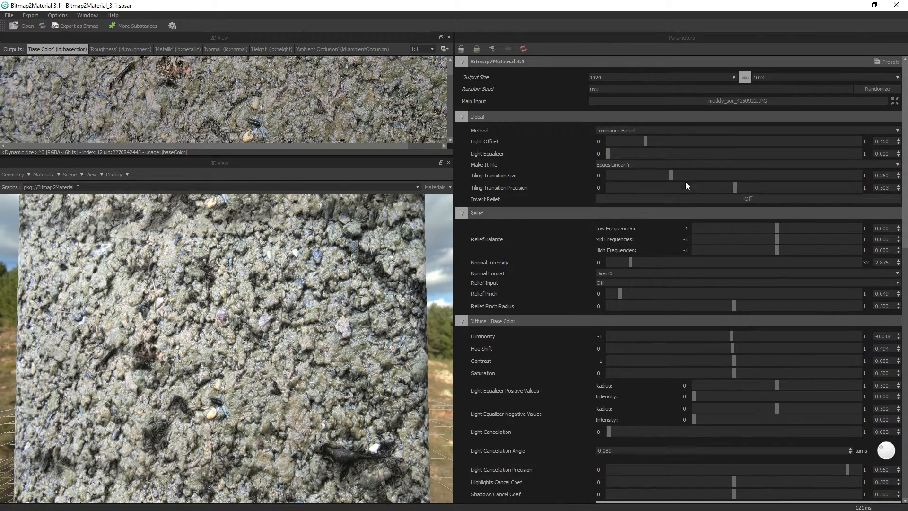
click(694, 198)
click(694, 199)
click(651, 166)
click(616, 202)
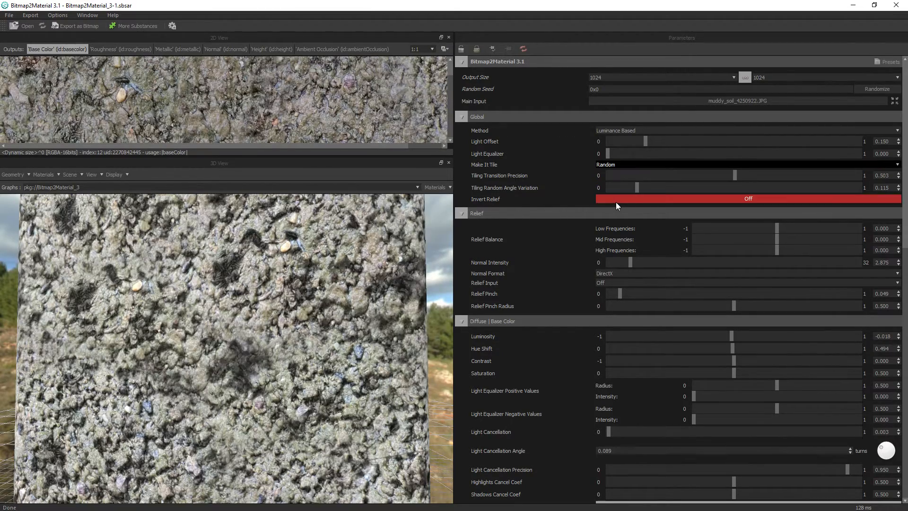
drag(342, 323, 309, 326)
scroll(309, 326, up, 6)
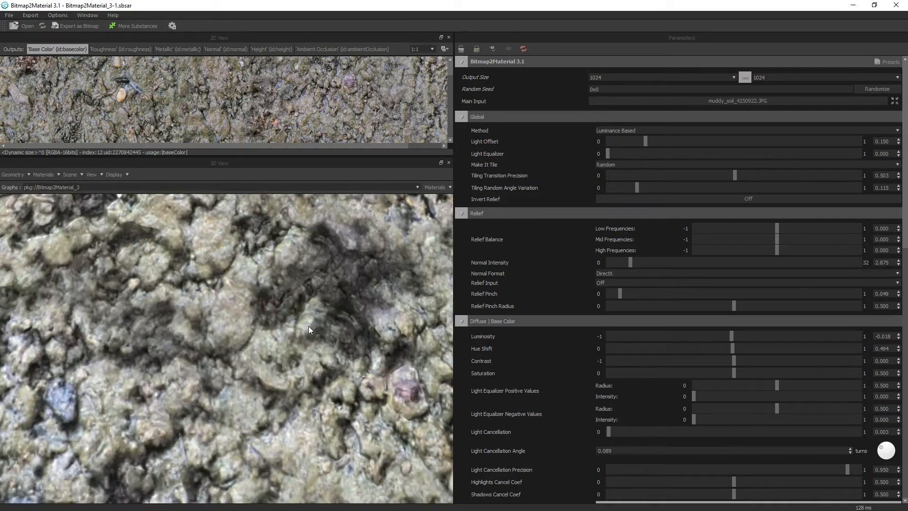
scroll(309, 327, down, 4)
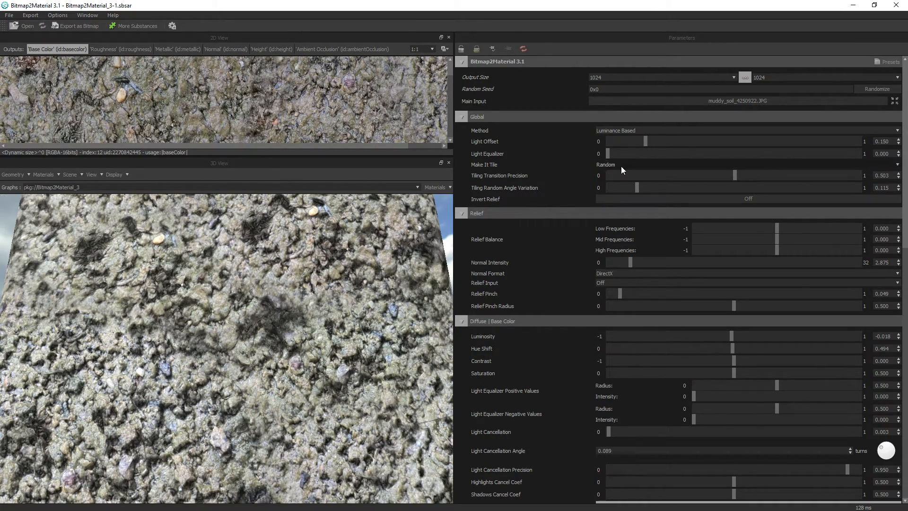
- Try Edges Quincunx tiling, settle on Edges Linear for Make It Tile, and check the preview cube
click(621, 166)
click(628, 177)
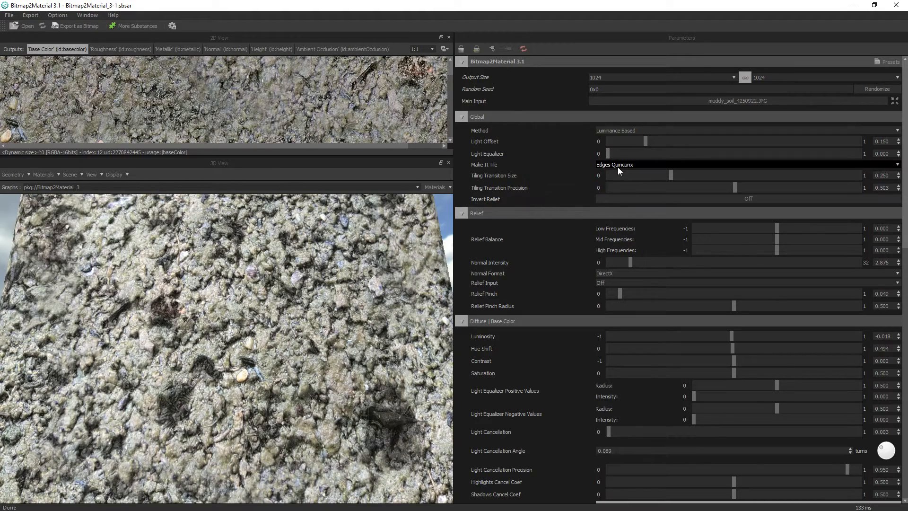
click(618, 166)
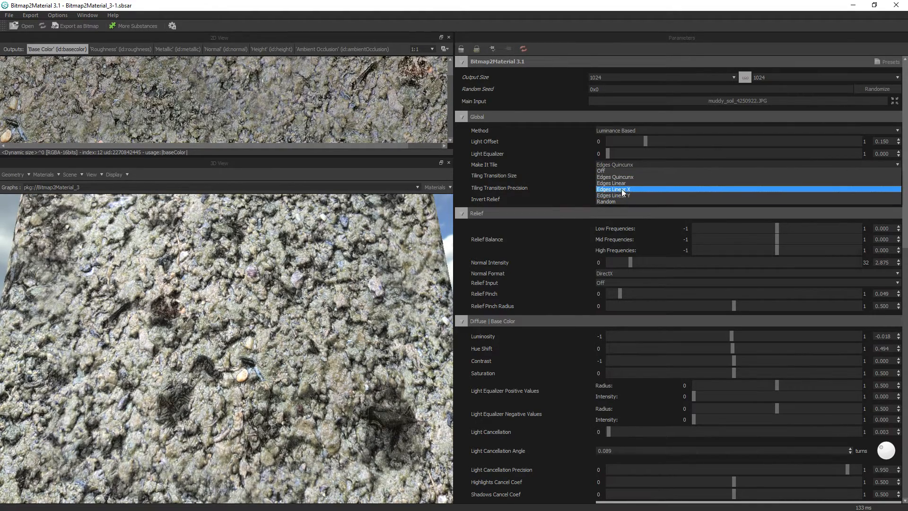
click(617, 184)
scroll(241, 363, down, 3)
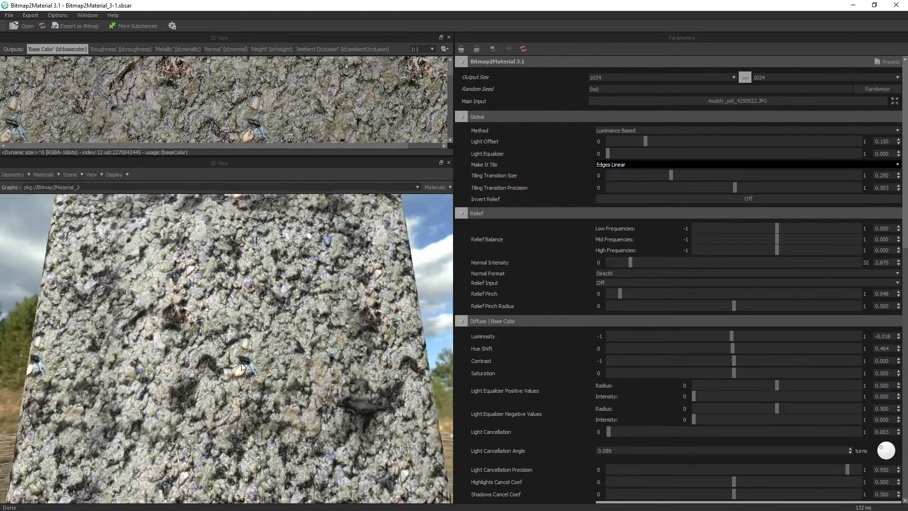
drag(259, 350, 287, 381)
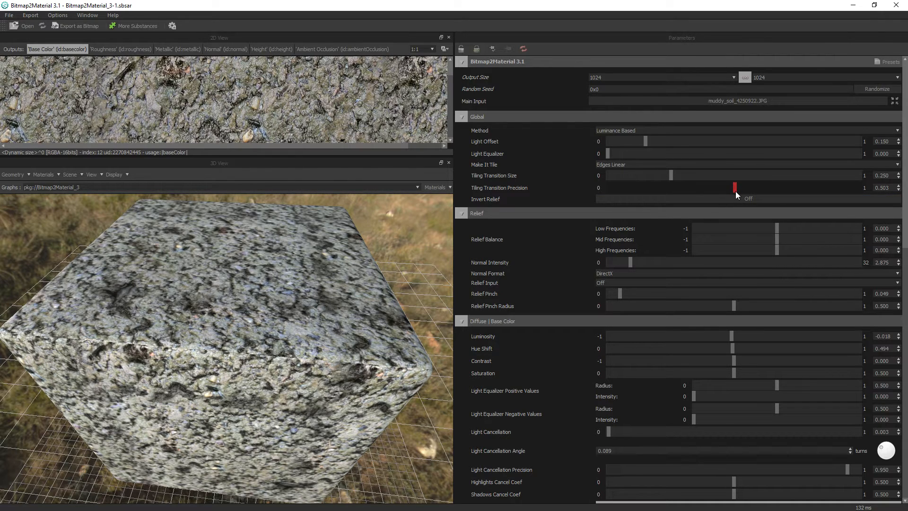
- Raise Tiling Transition Precision to 1.000 and set the output size to 2048 by 2048
drag(736, 191, 892, 197)
drag(364, 379, 383, 350)
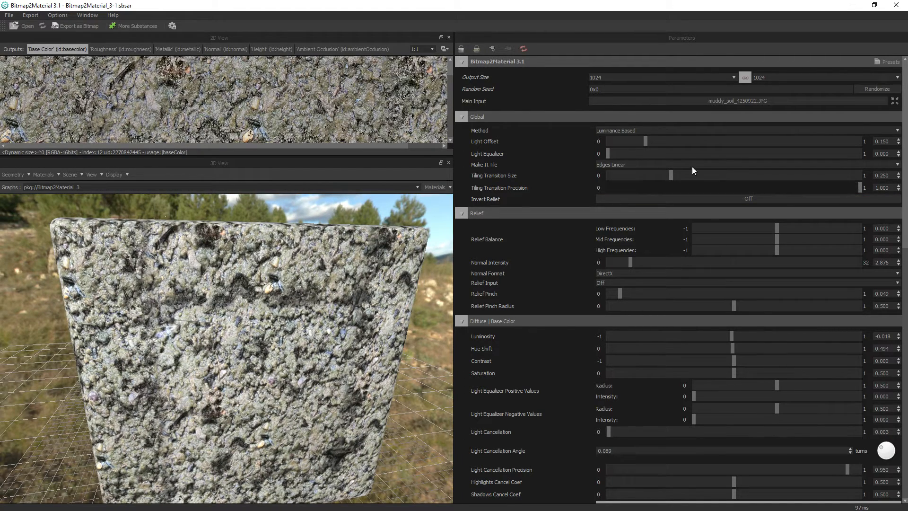
click(728, 78)
click(622, 144)
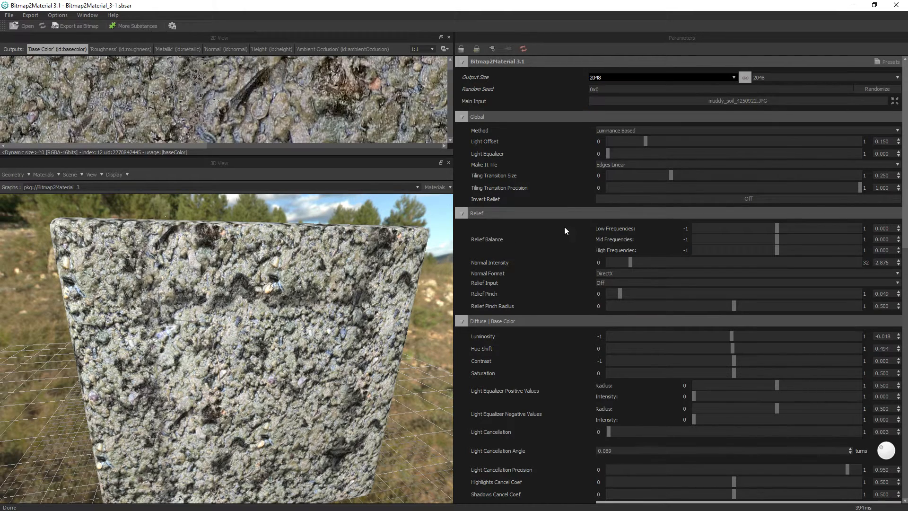
drag(304, 336, 303, 325)
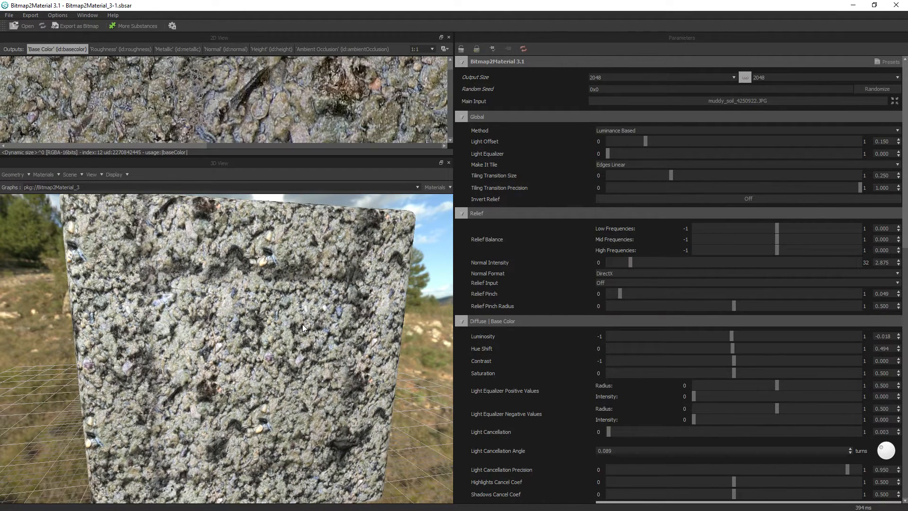
click(629, 89)
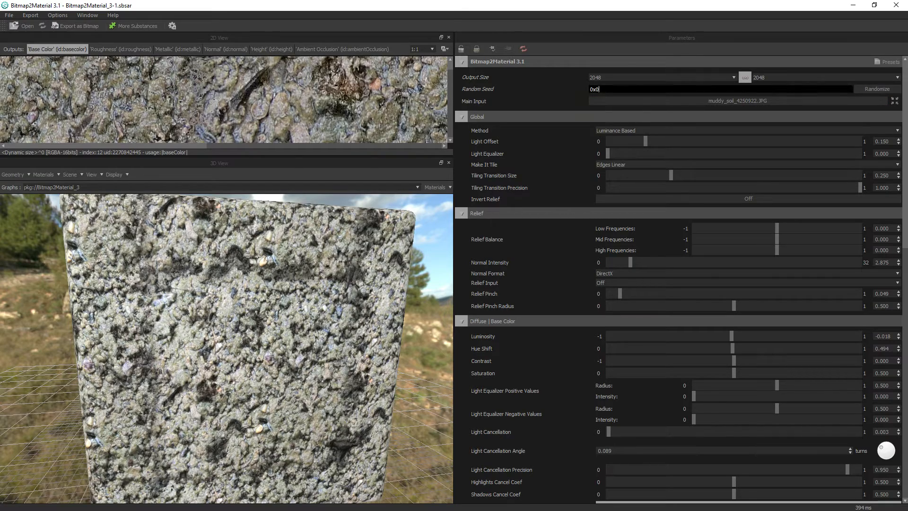
click(519, 102)
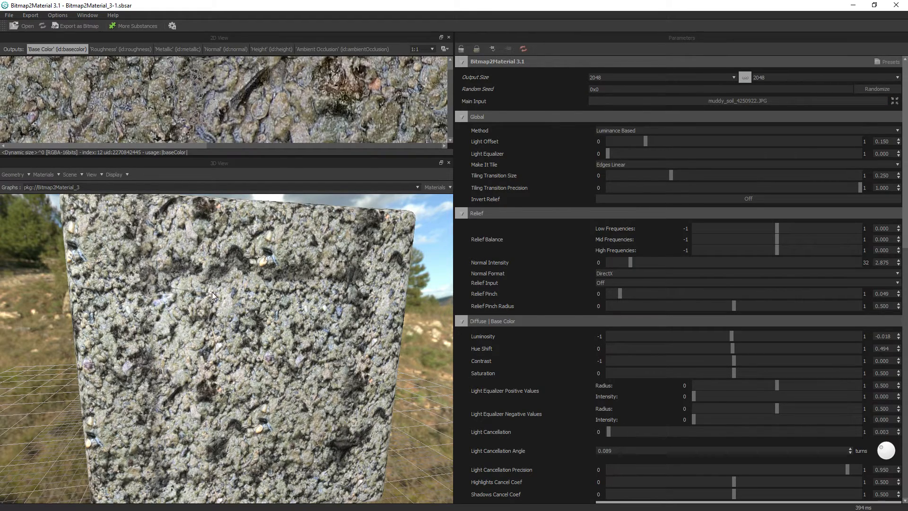
drag(212, 292, 194, 277)
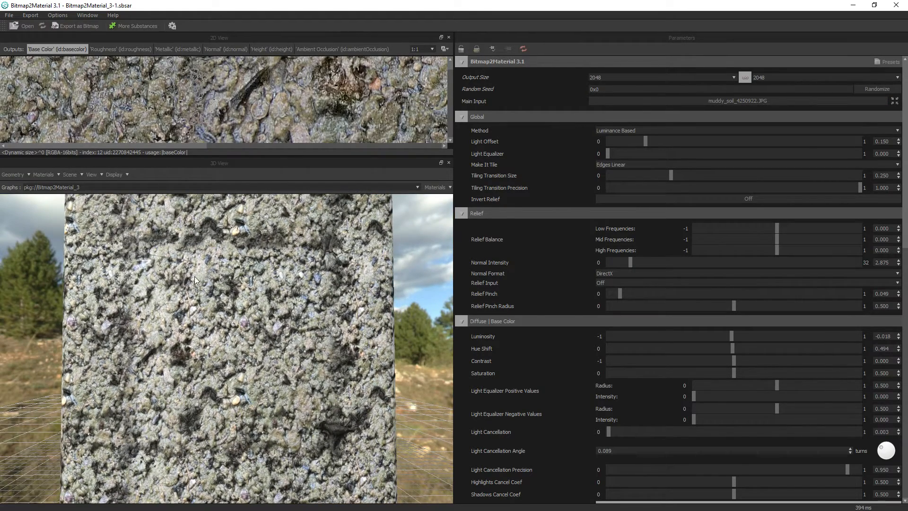
- Export all outputs of the muddy soil as tif bitmaps to F:/games/CRYENGINE/Editor/Textures/soil/
click(92, 29)
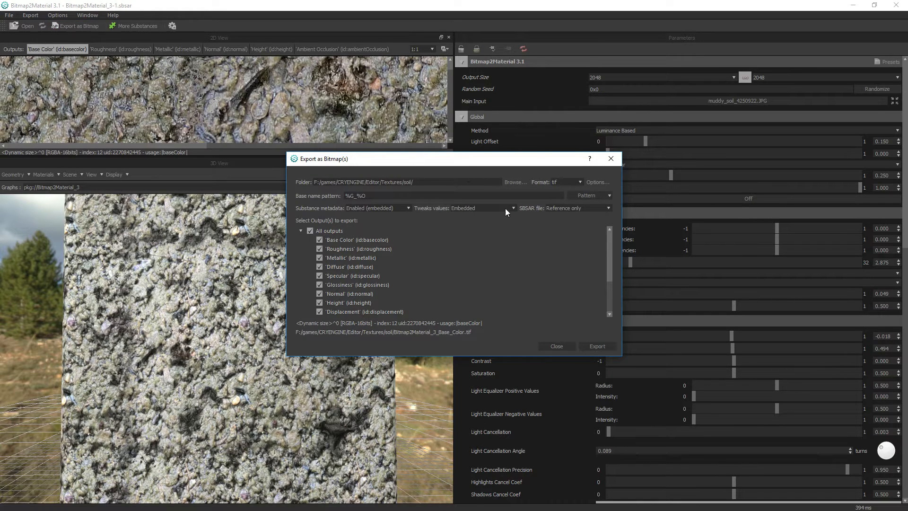
click(596, 347)
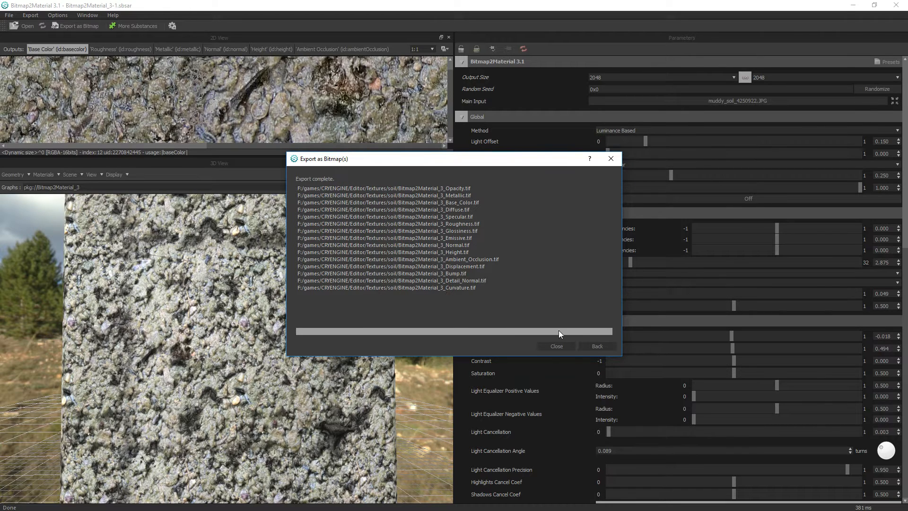
click(553, 346)
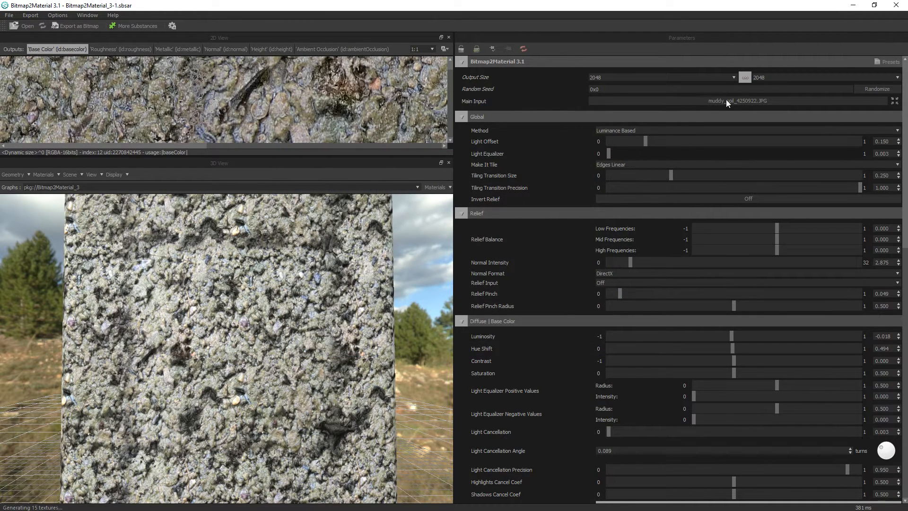
- Load Forest Soiltt-005 from the Textures folder as the main input image and view it on the cube
click(717, 102)
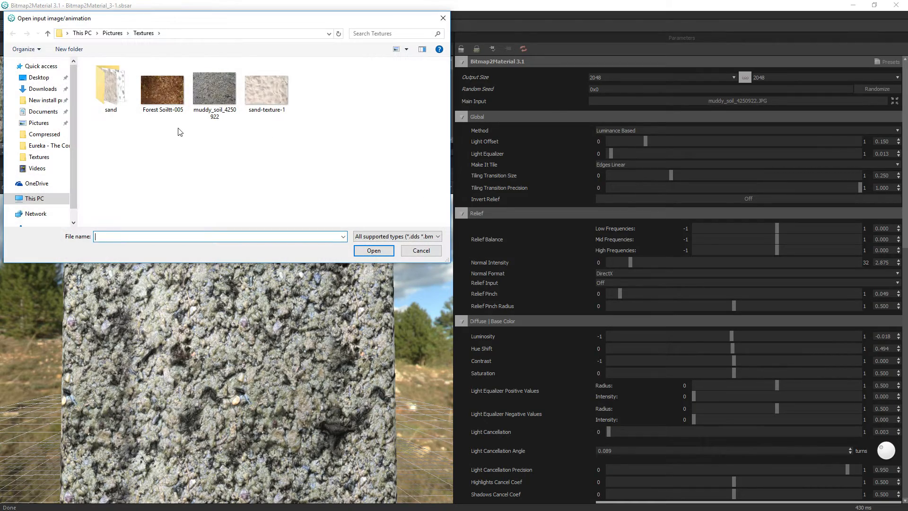
double_click(166, 96)
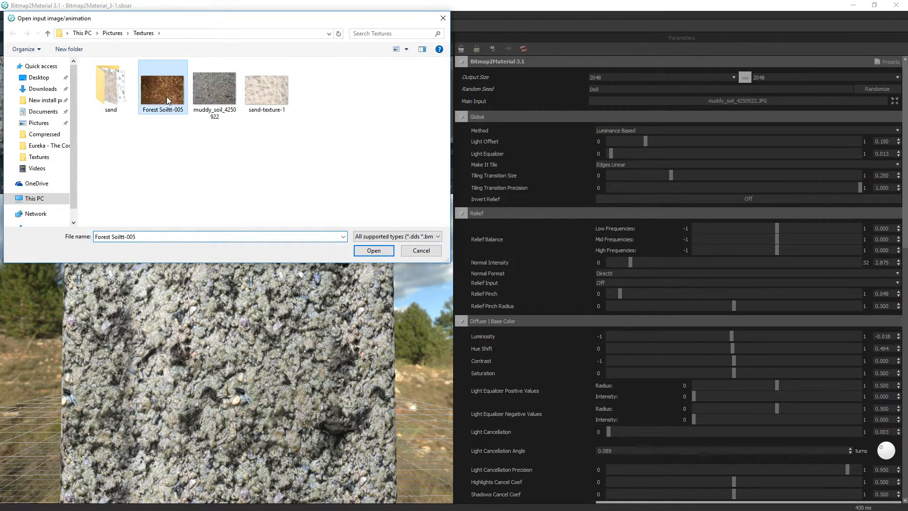
drag(314, 289, 308, 271)
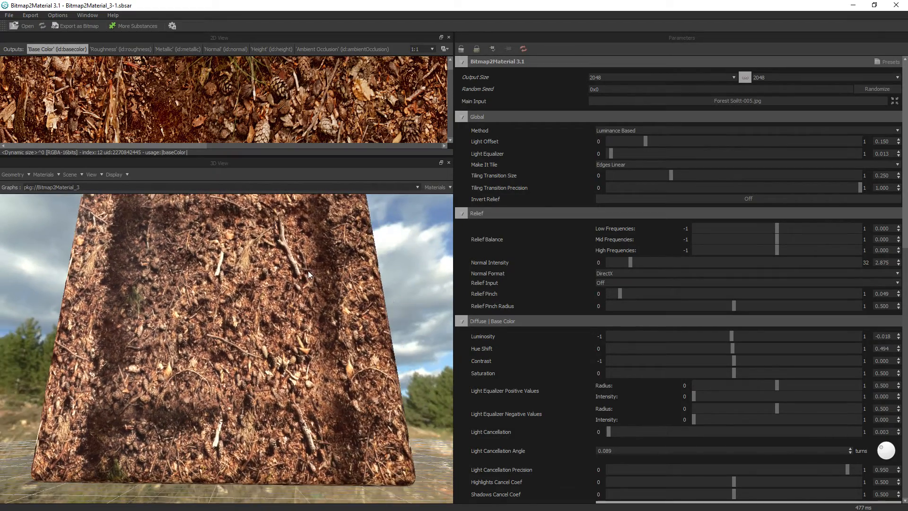
- Set Make It Tile to Random for the forest soil and check the tiling on the preview cube
click(614, 164)
click(605, 201)
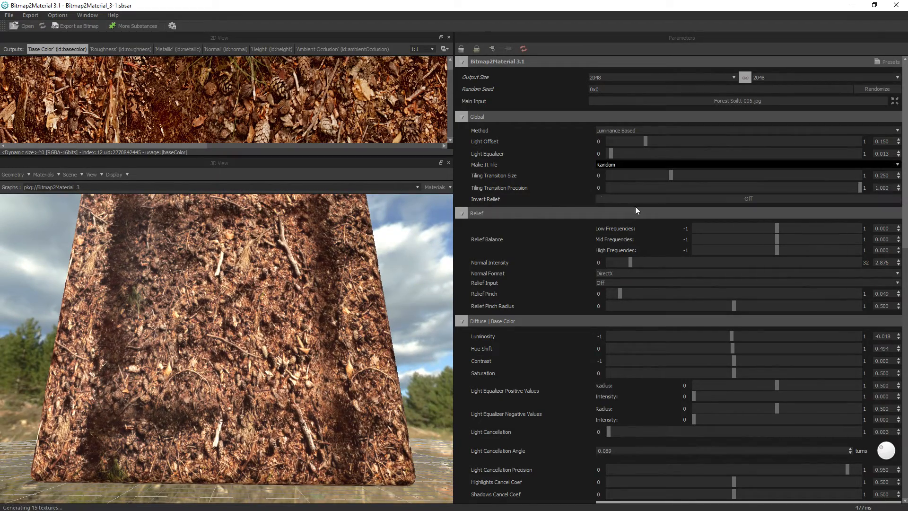
drag(358, 287, 346, 297)
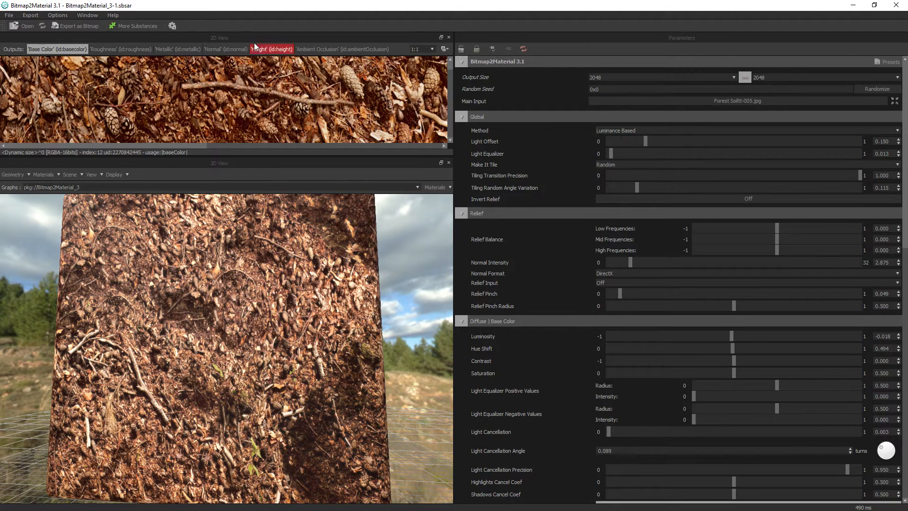
- Leave the bitmap export without exporting and raise the forest soil's Normal Intensity to 32
click(84, 27)
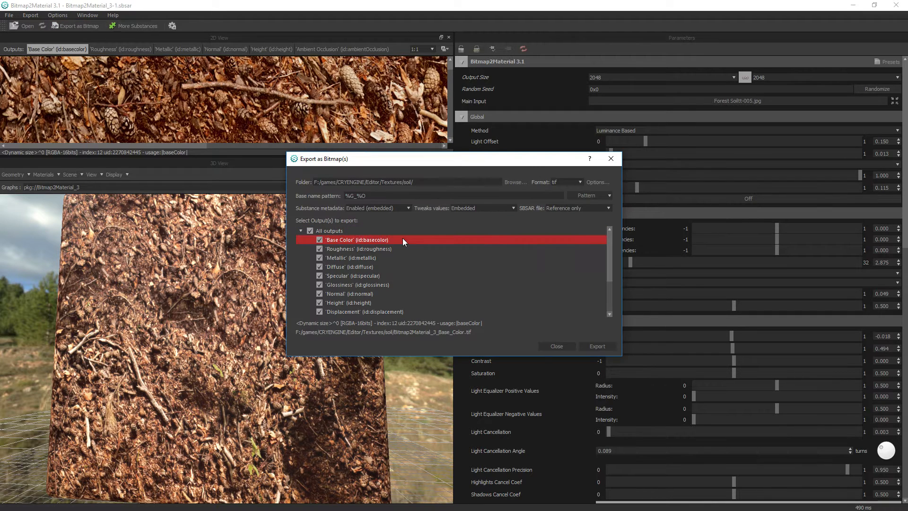
click(557, 347)
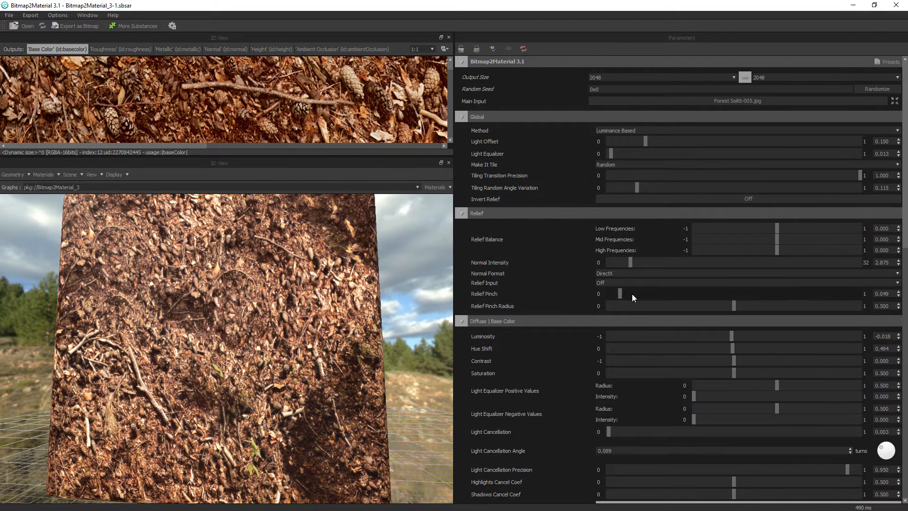
click(631, 262)
drag(658, 265, 865, 263)
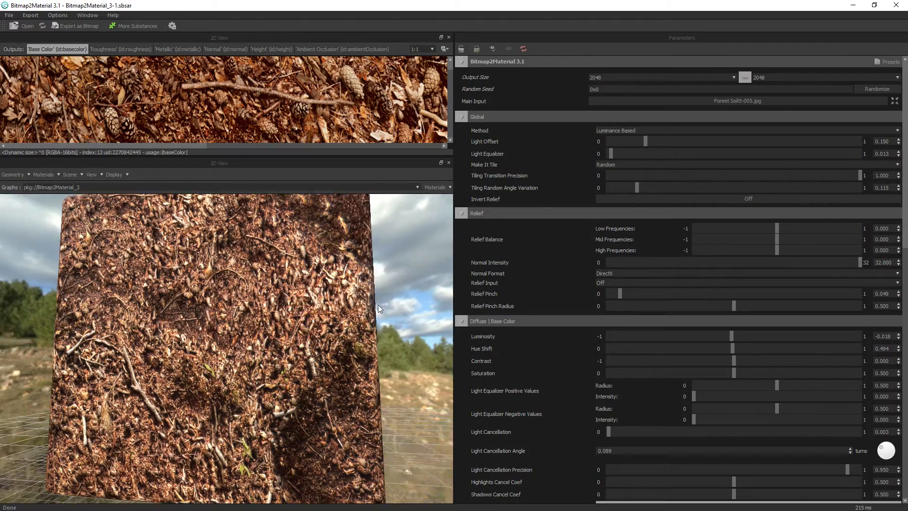
- Export all outputs of the forest soil as tif bitmaps to F:/games/CRYENGINE/Editor/Textures/Forestsoil
mouse_move(377, 304)
mouse_down()
mouse_move(391, 291)
mouse_move(349, 270)
mouse_move(336, 287)
mouse_move(384, 302)
mouse_up()
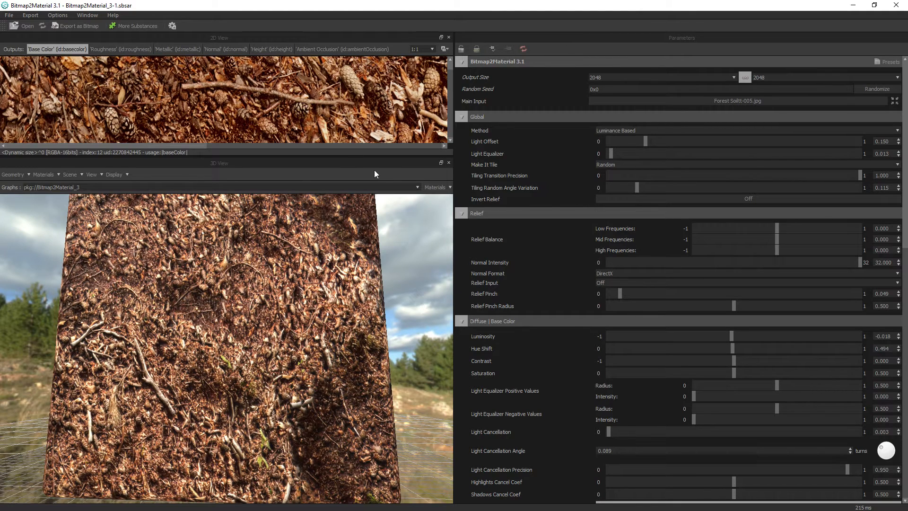
click(76, 25)
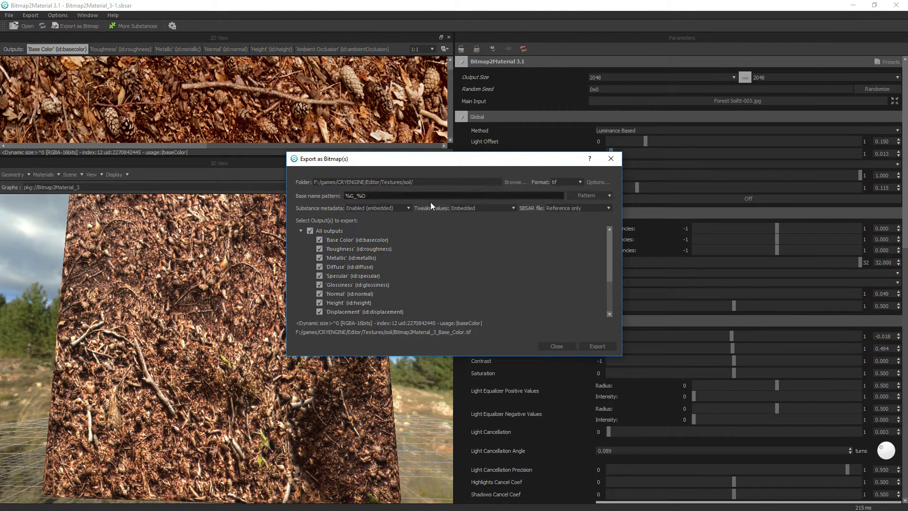
click(444, 182)
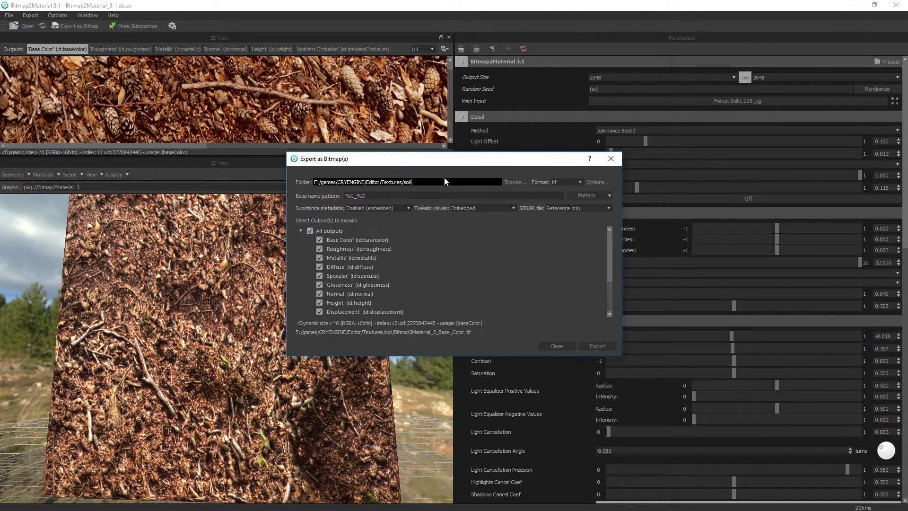
key(BackSpace)
key(BackSpace)
key(BackSpace)
key(BackSpace)
text(Fore)
click(587, 344)
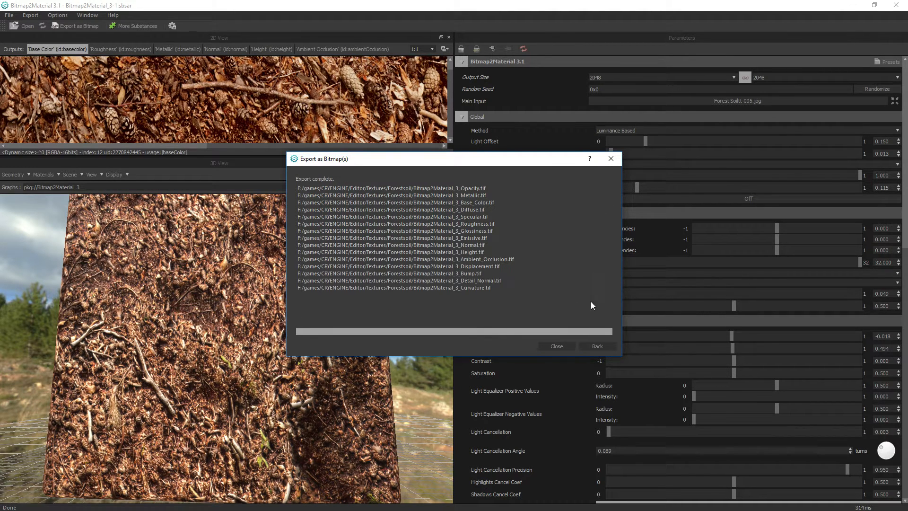
click(559, 346)
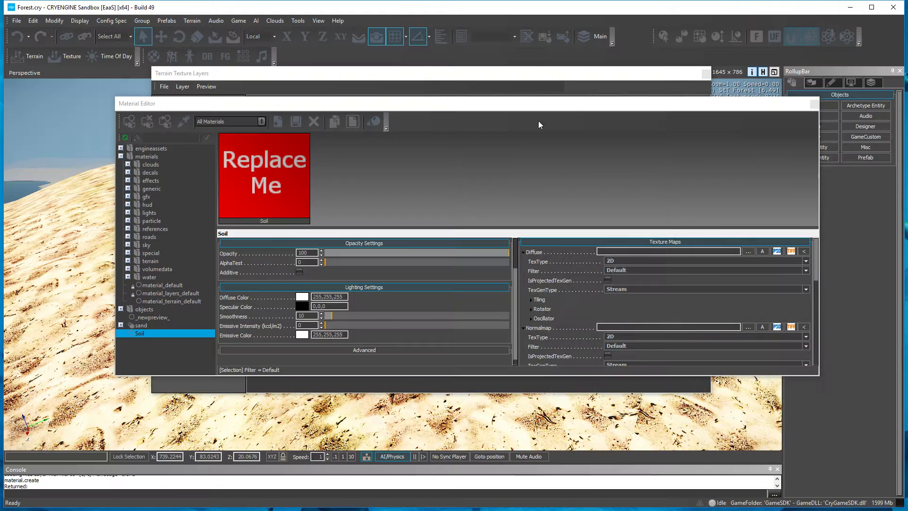
- In CRYENGINE Sandbox, enlarge the Material Editor to show more of Soil's texture maps, and leave the Diffuse map selection without choosing a file
scroll(340, 348, down, 1)
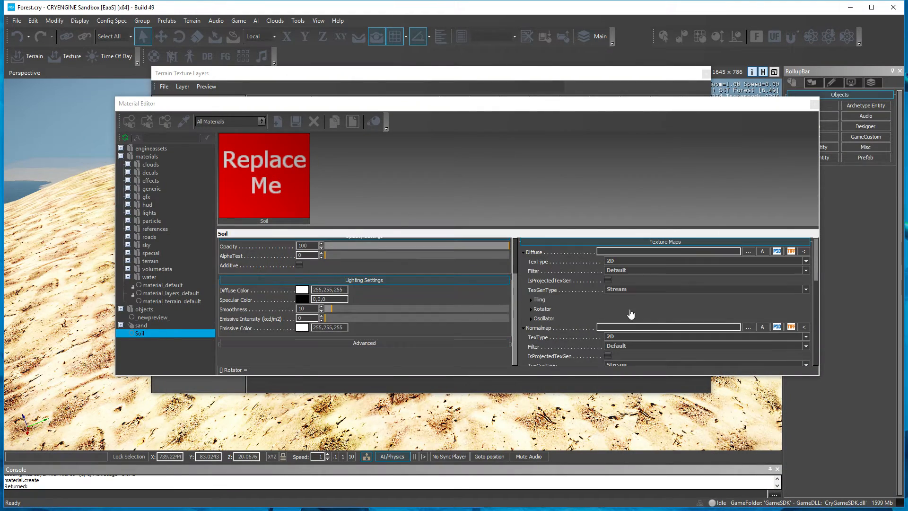
drag(696, 107, 677, 78)
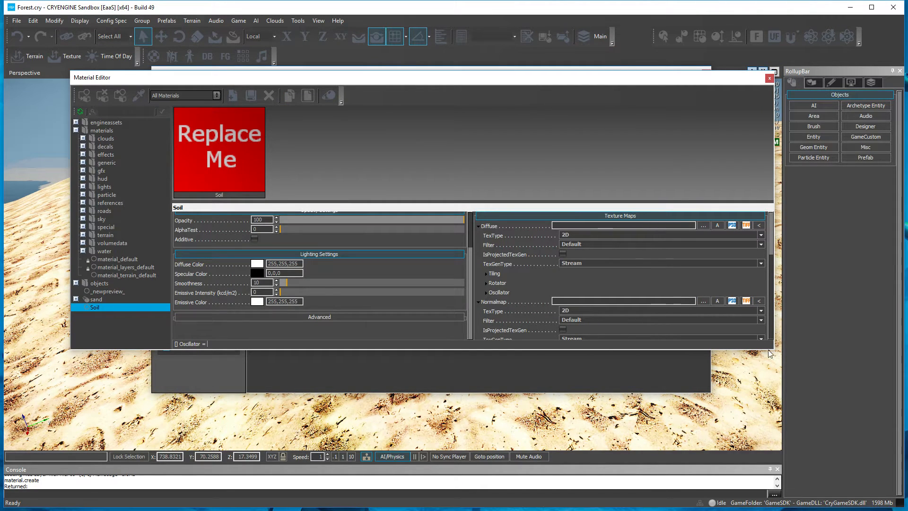
drag(762, 350, 762, 501)
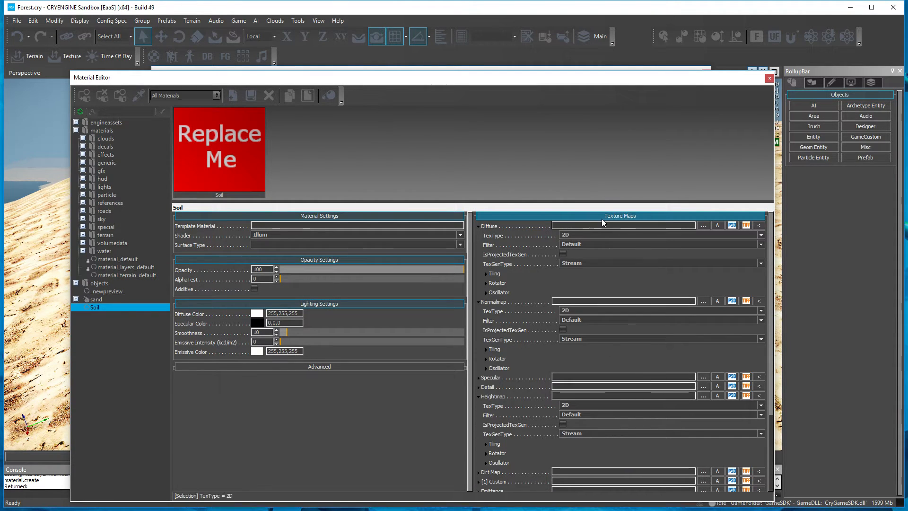
click(703, 225)
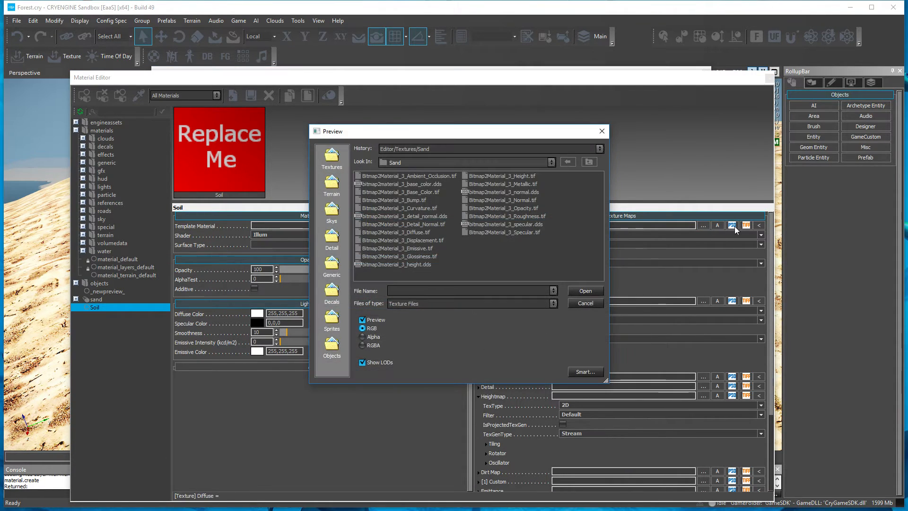
click(586, 304)
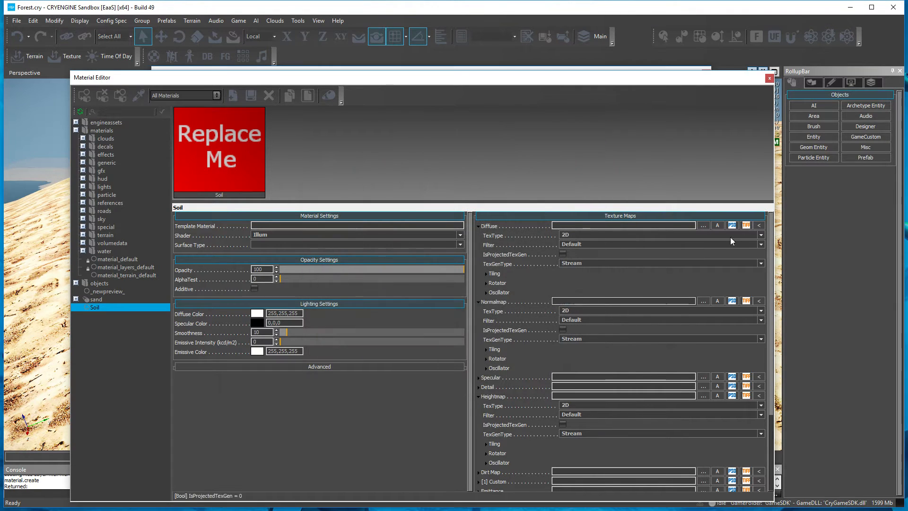
- Assign Bitmap2Material_3_Base_Color.tif from the Editor/Textures/soil folder as the Soil material's diffuse map
click(746, 225)
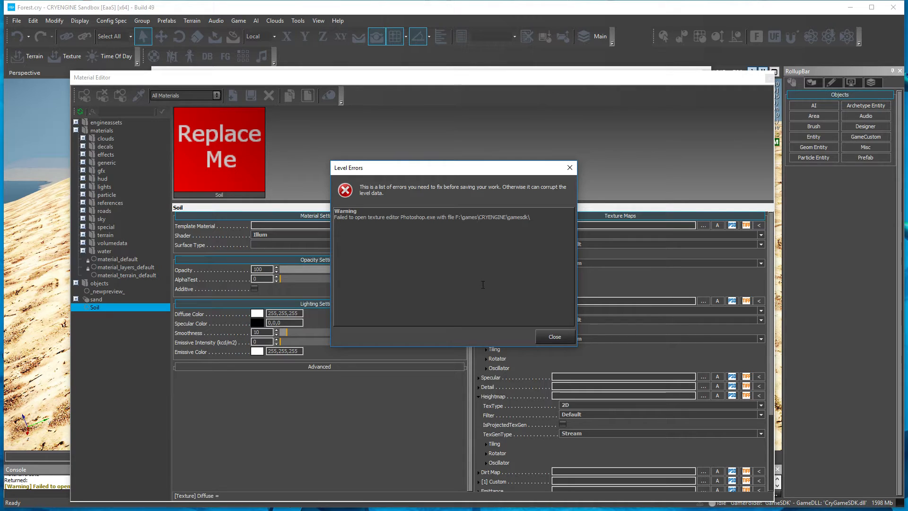
click(555, 336)
click(703, 225)
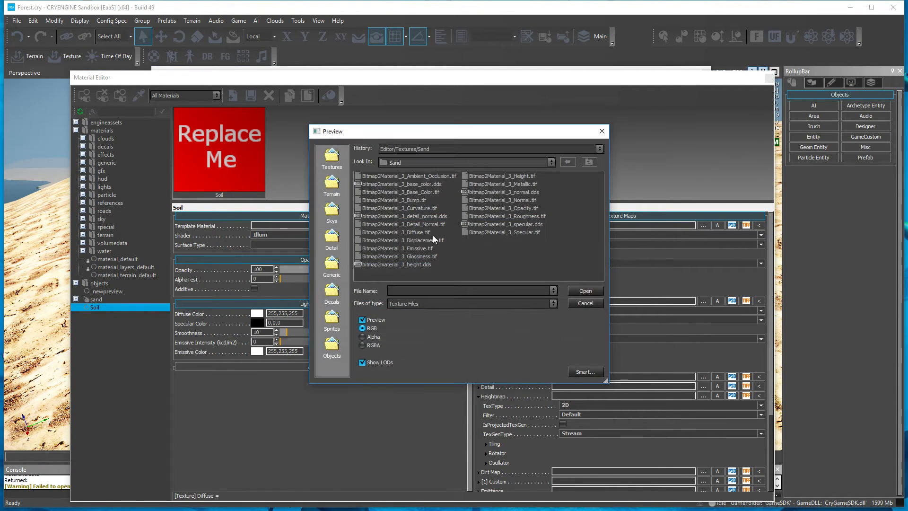
click(590, 161)
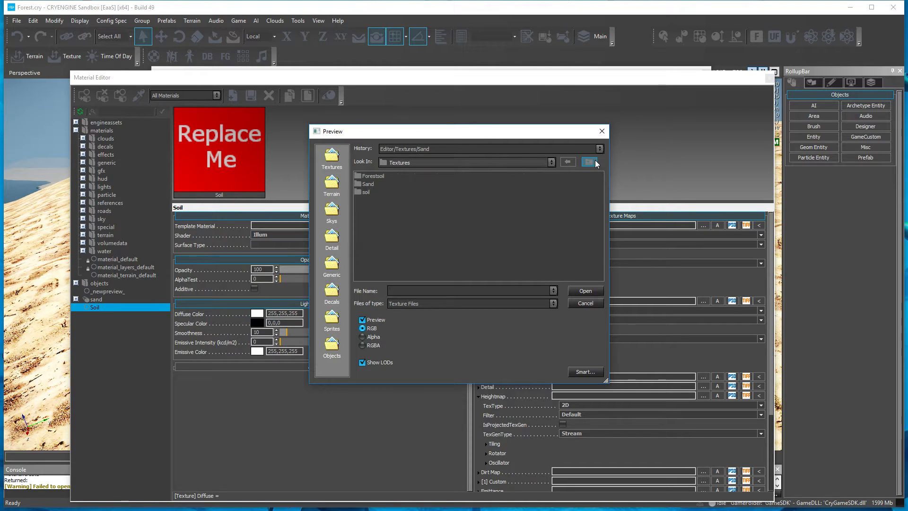
double_click(364, 192)
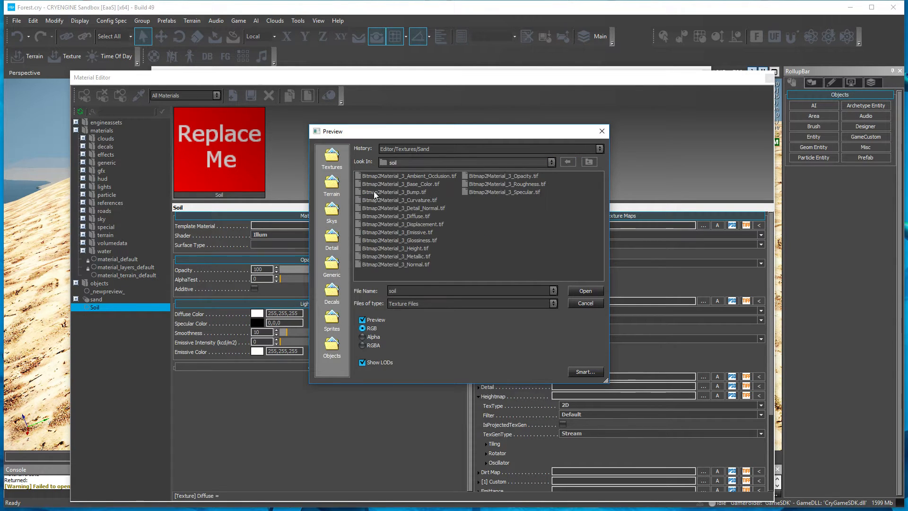
double_click(426, 184)
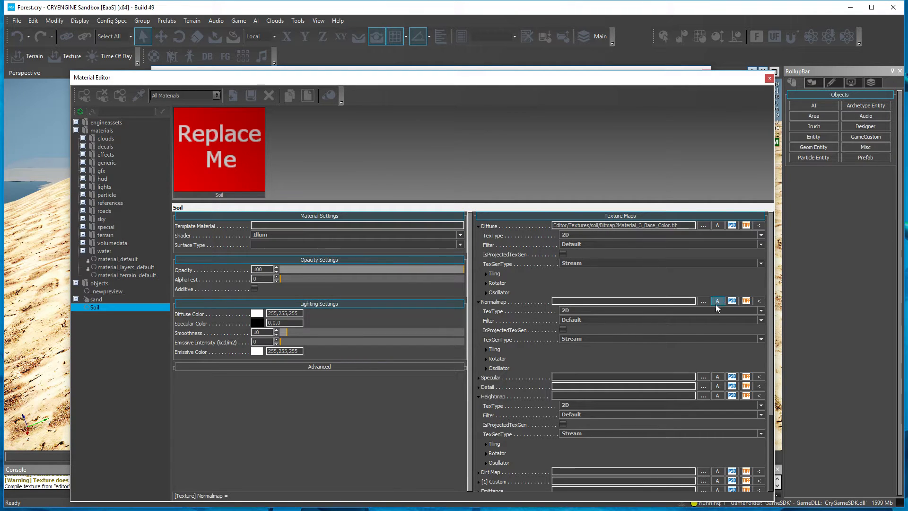
- Assign Bitmap2Material_3_Normal.tif as the Soil material's normal map and Bitmap2Material_3_Specular.tif as its specular map
click(703, 301)
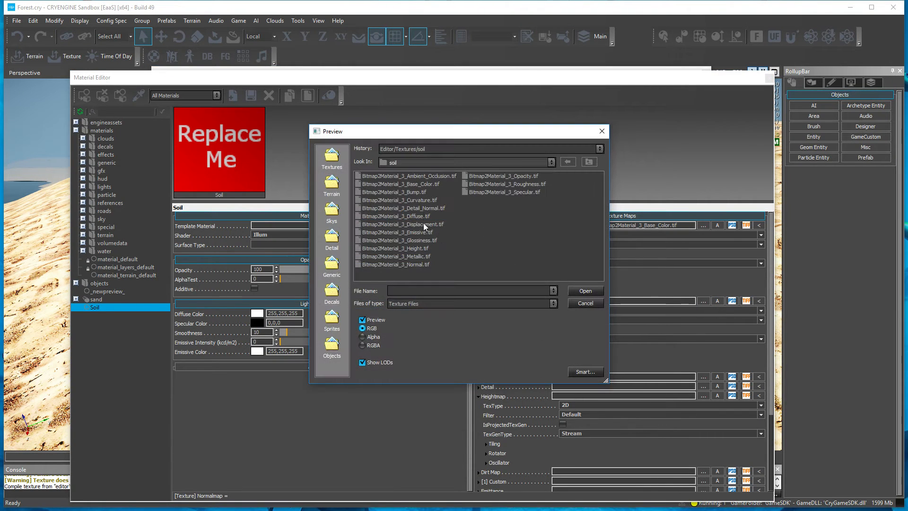
double_click(415, 265)
scroll(671, 382, down, 3)
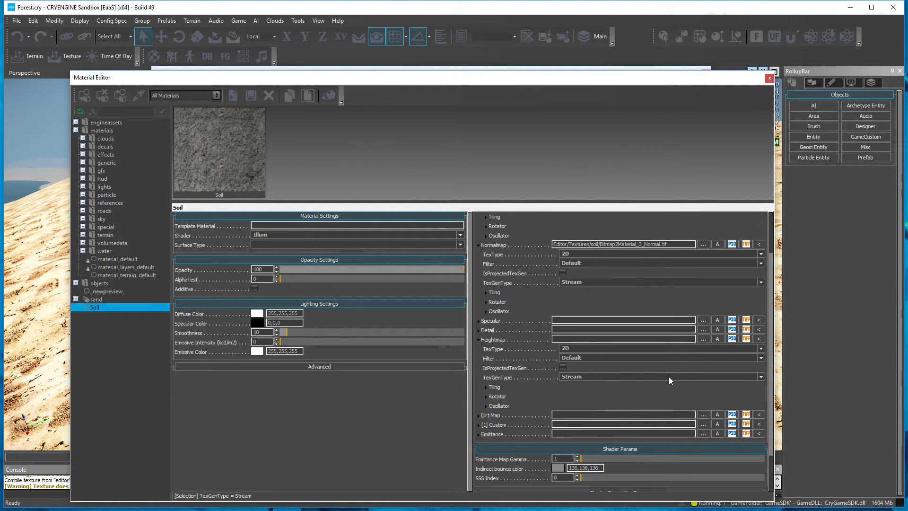
click(704, 321)
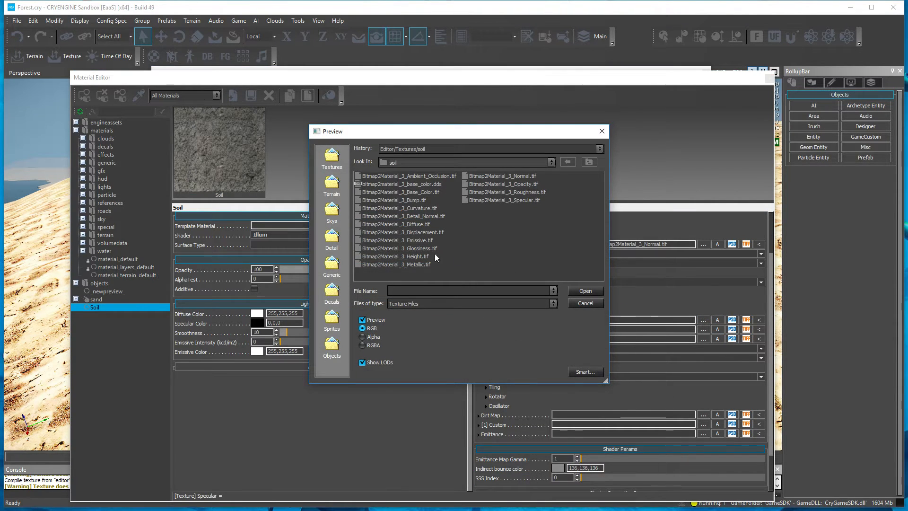
double_click(510, 199)
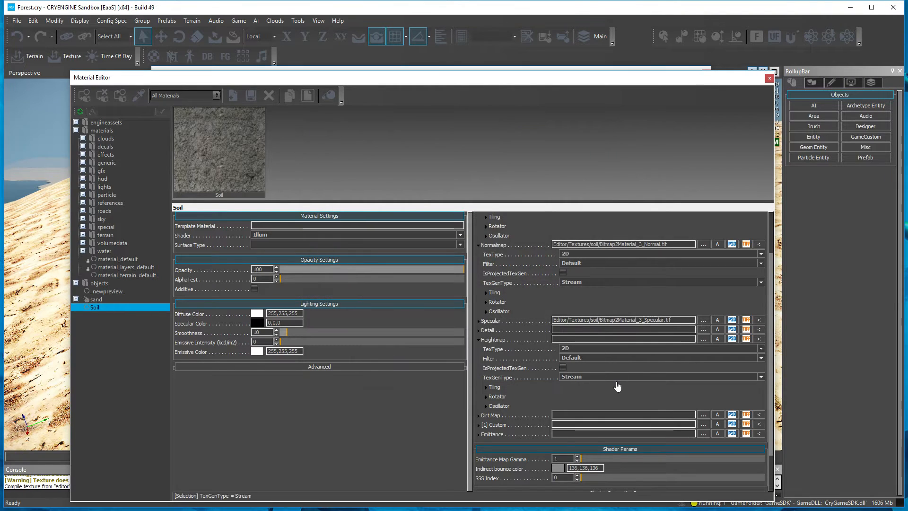
- Assign Bitmap2Material_3_Height.tif as the Soil material's heightmap and Bitmap2Material_3_Detail_Normal.tif as its detail map
scroll(615, 384, down, 2)
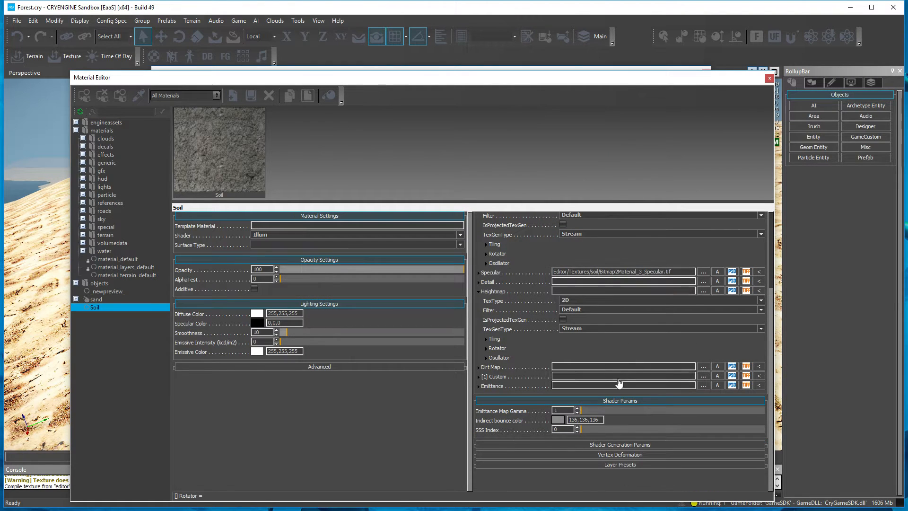
click(704, 291)
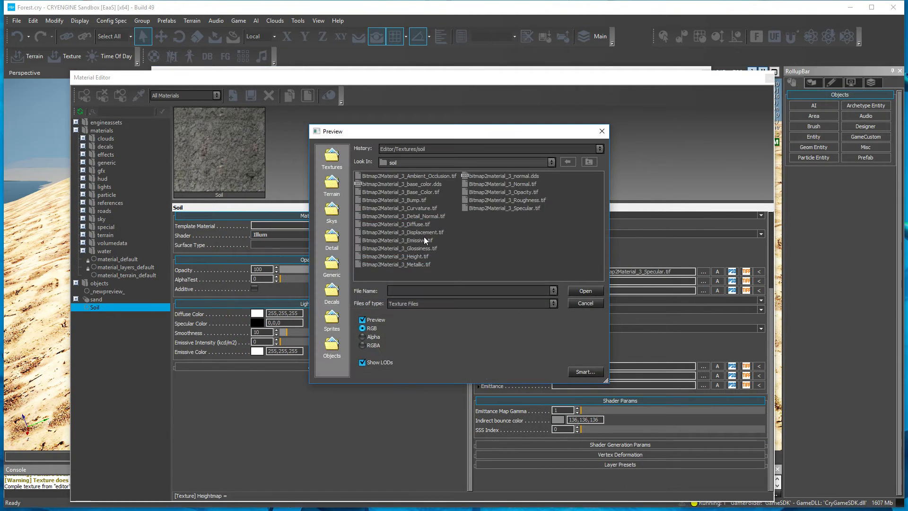
double_click(409, 258)
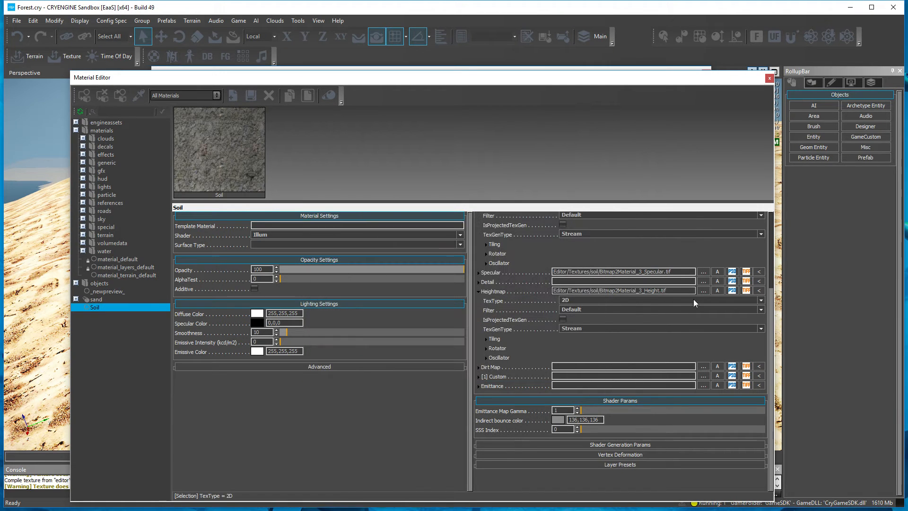
click(704, 281)
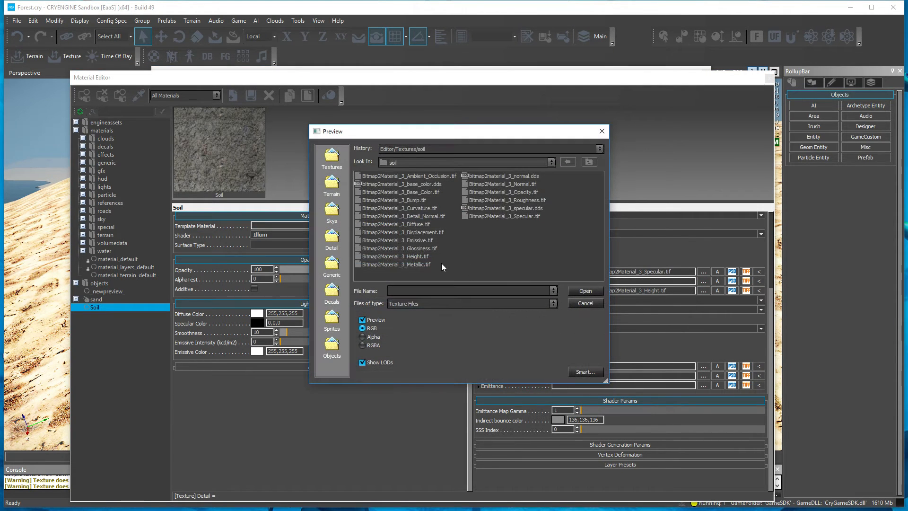
double_click(423, 216)
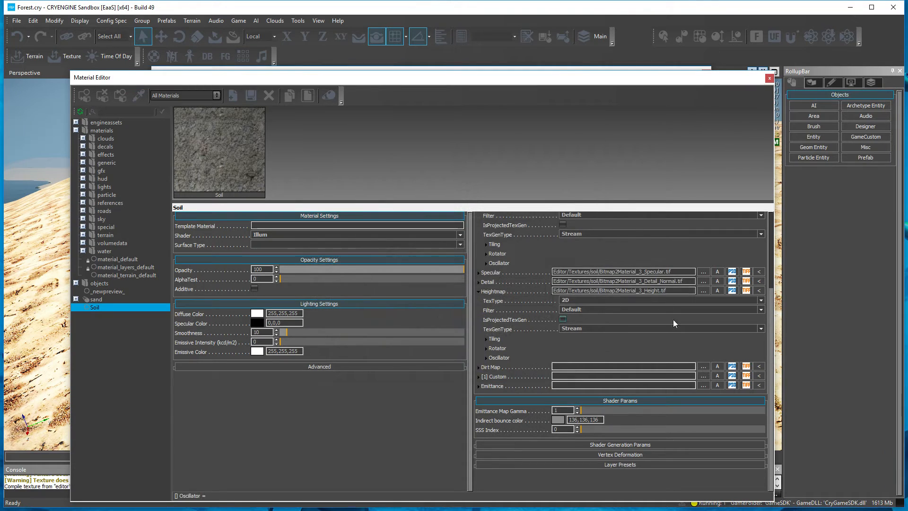
- Assign the Soil material to the current selection and close the Material Editor
scroll(623, 361, up, 4)
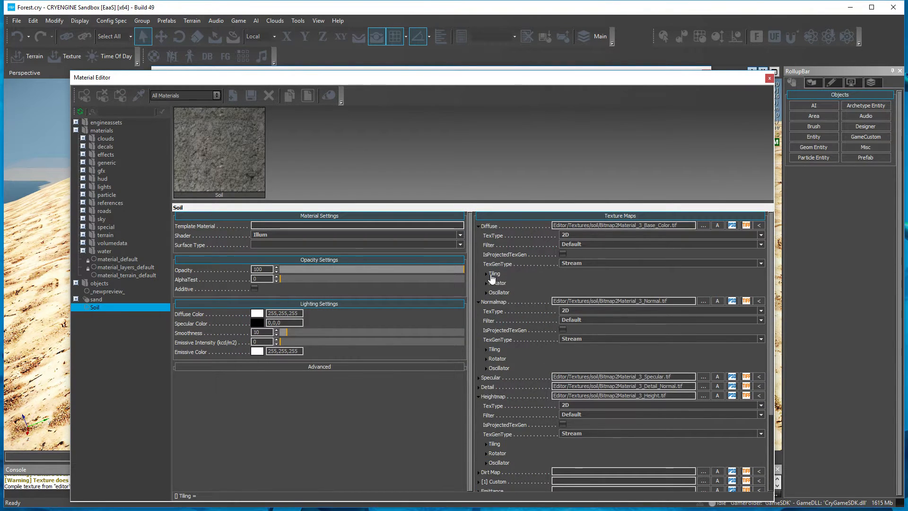
click(487, 273)
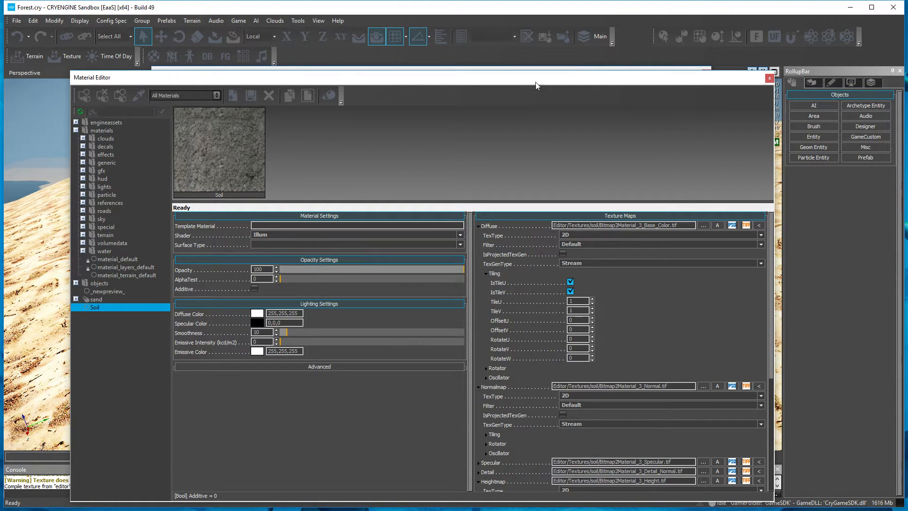
right_click(96, 310)
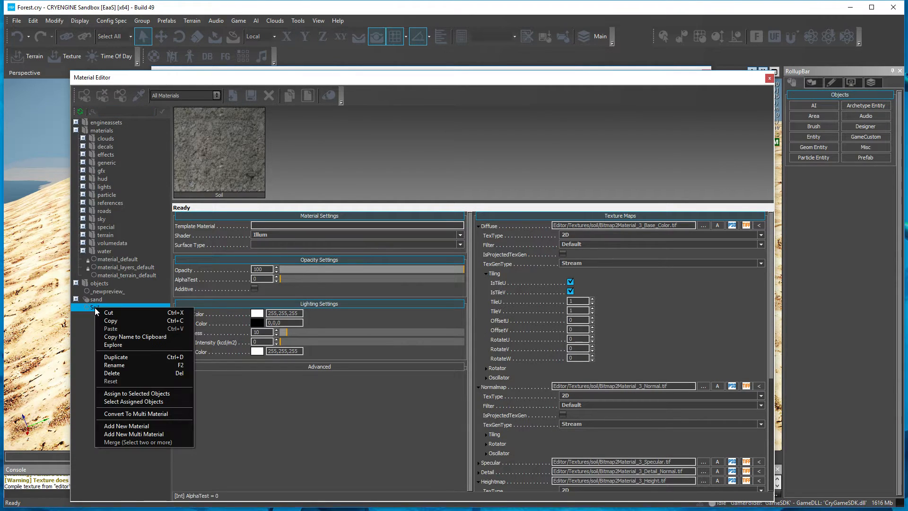
click(140, 394)
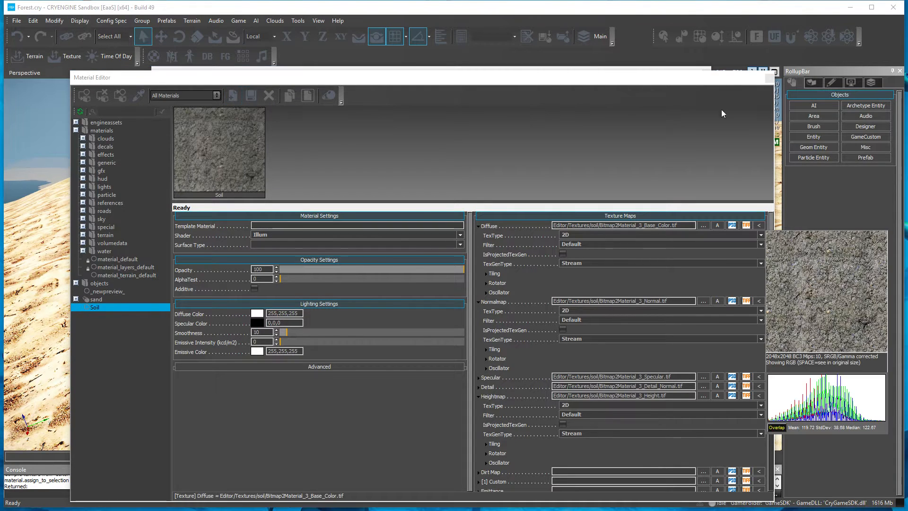
right_click(95, 308)
click(575, 127)
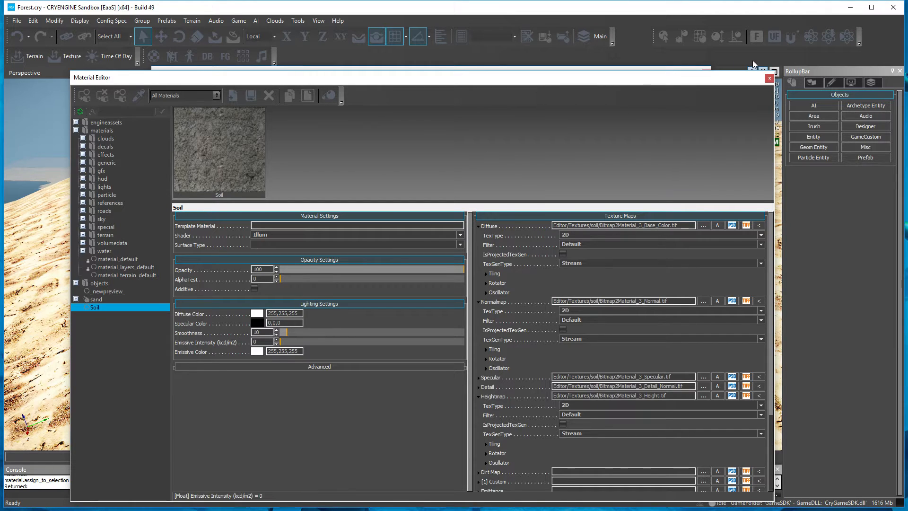
click(770, 78)
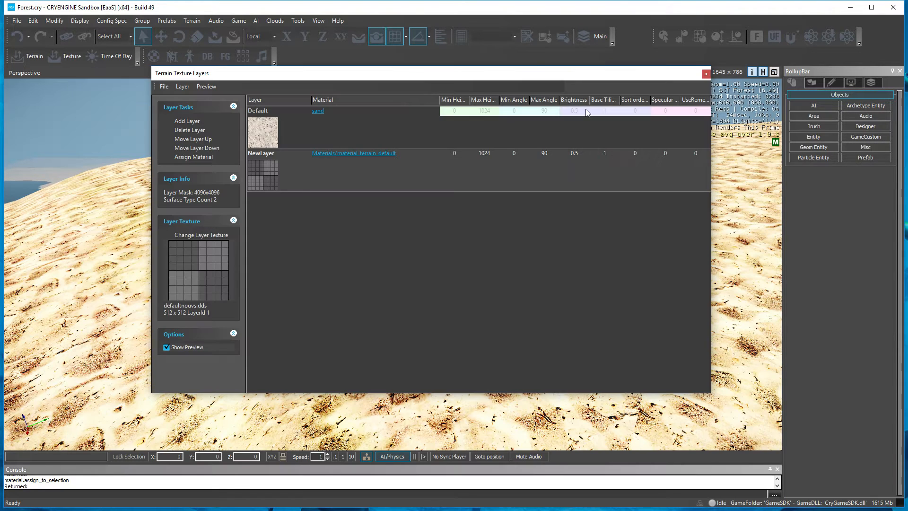
- Assign the Soil material to NewLayer in the terrain texture layers
click(203, 158)
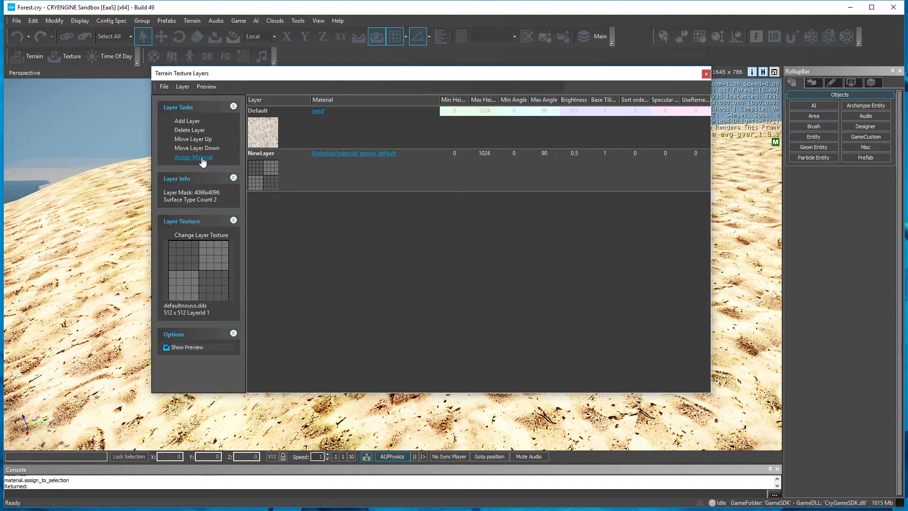
click(311, 176)
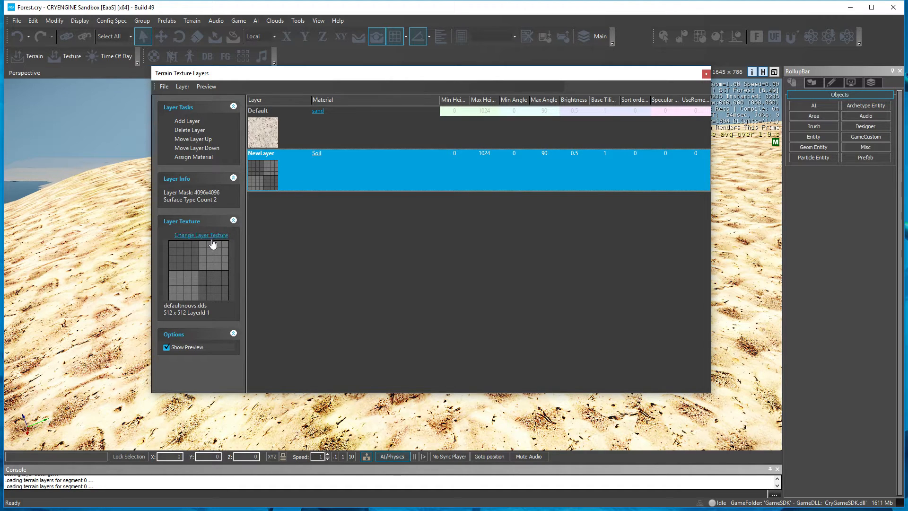
click(195, 160)
click(302, 178)
- Change NewLayer's texture to bitmap2material_3_base_color.dds from Editor/Textures/soil, reapply its material, and close the Terrain Texture Layers window
click(202, 234)
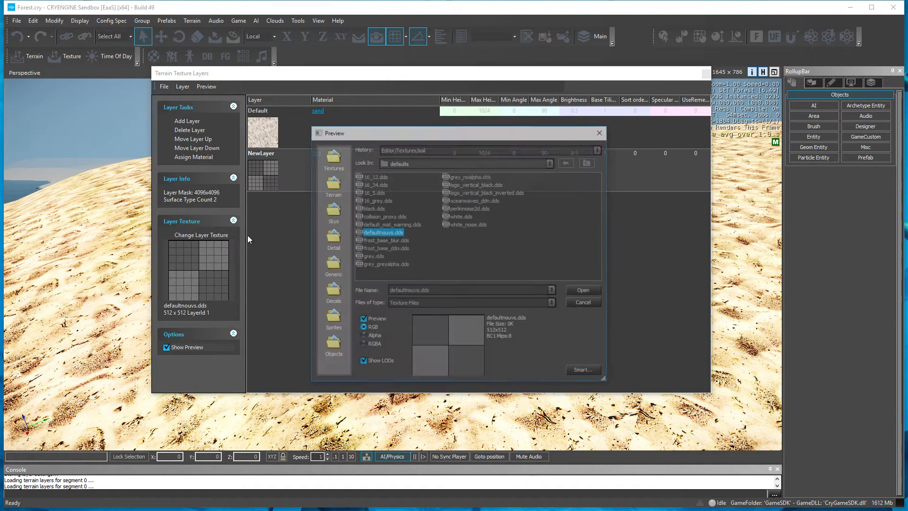
click(588, 162)
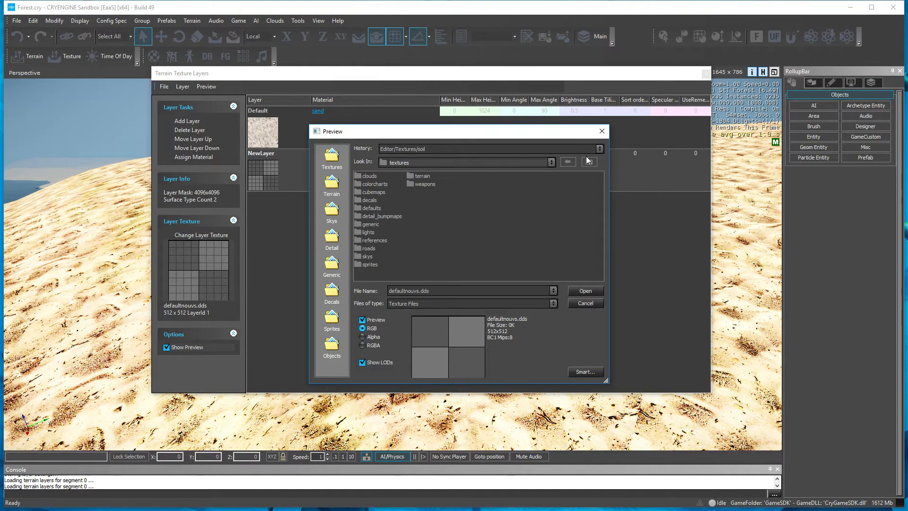
click(588, 162)
double_click(364, 201)
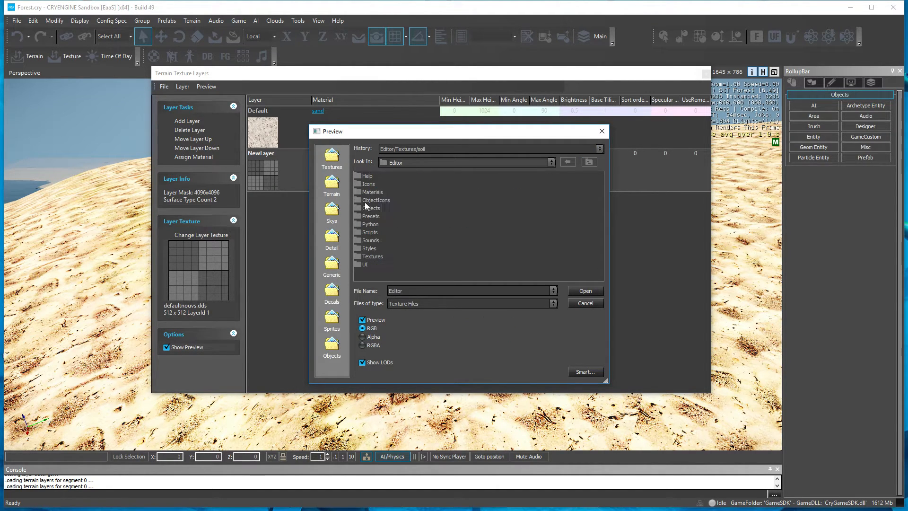
double_click(365, 257)
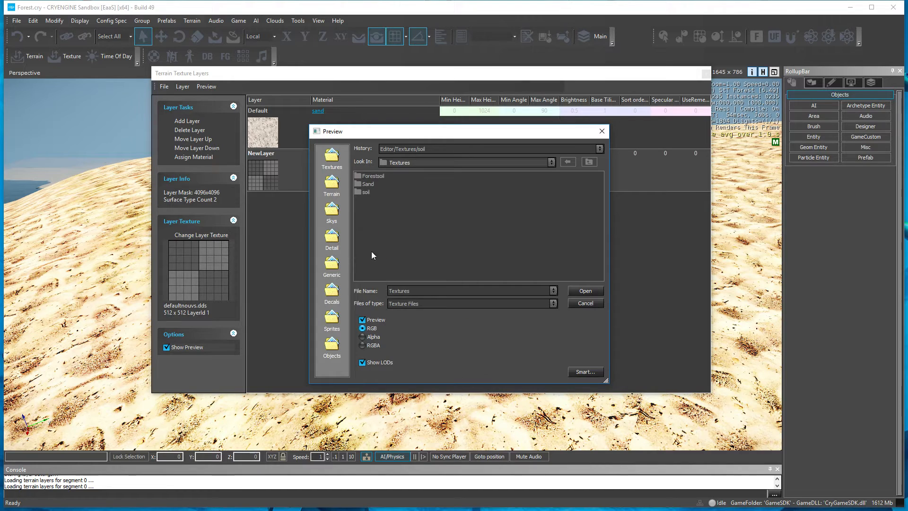
double_click(368, 192)
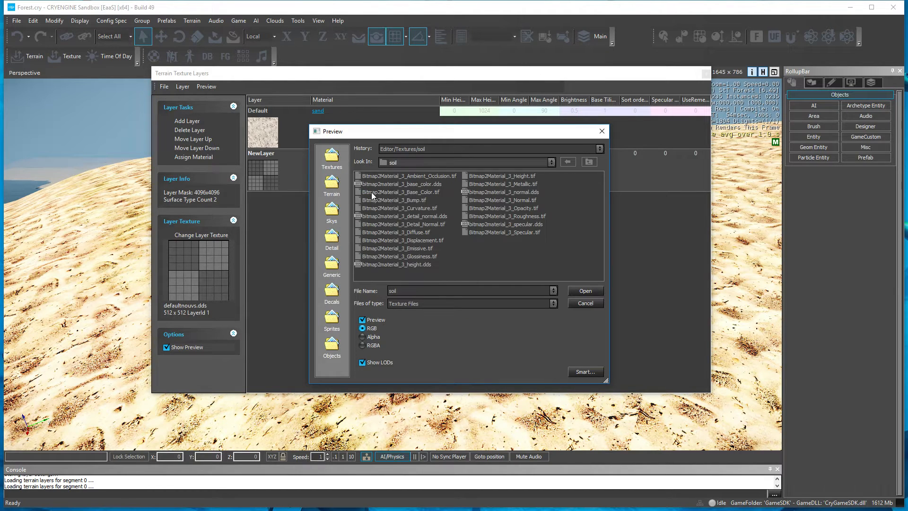
click(430, 184)
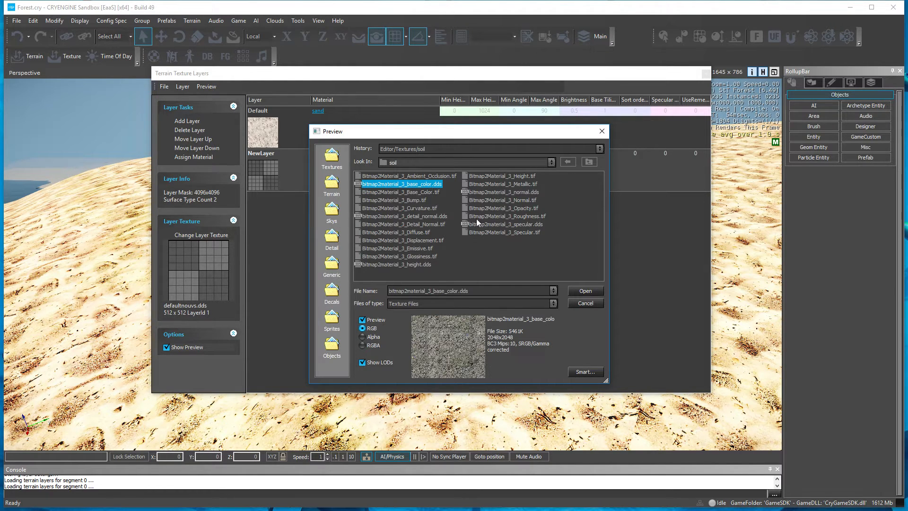
click(575, 291)
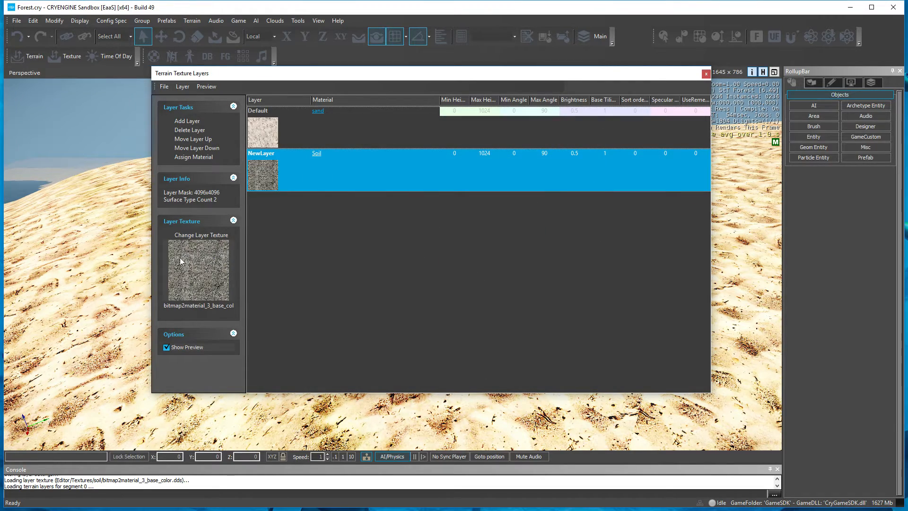
click(204, 159)
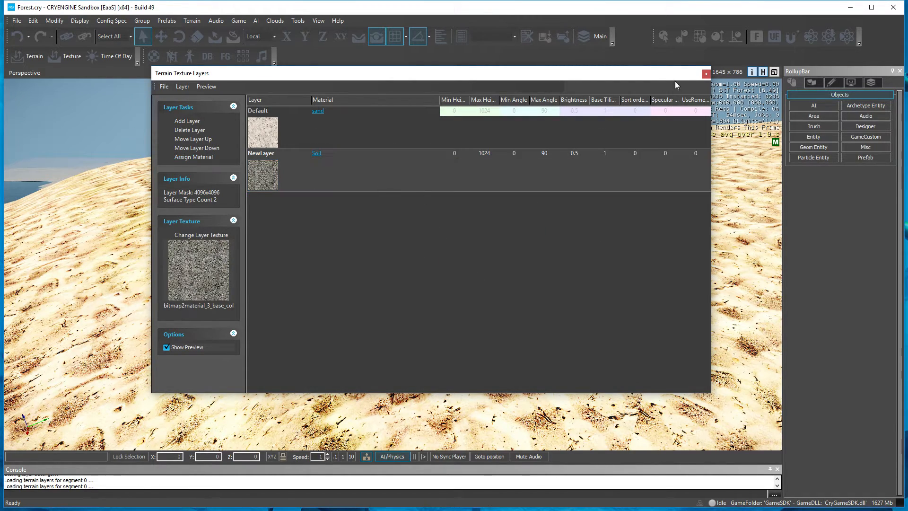
click(707, 76)
- Open the terrain Layer Painter to work on the sandy ground
key(w)
right_drag(520, 246, 555, 224)
key(s)
key(a)
key(w)
key(a)
right_drag(486, 229, 478, 270)
key(s)
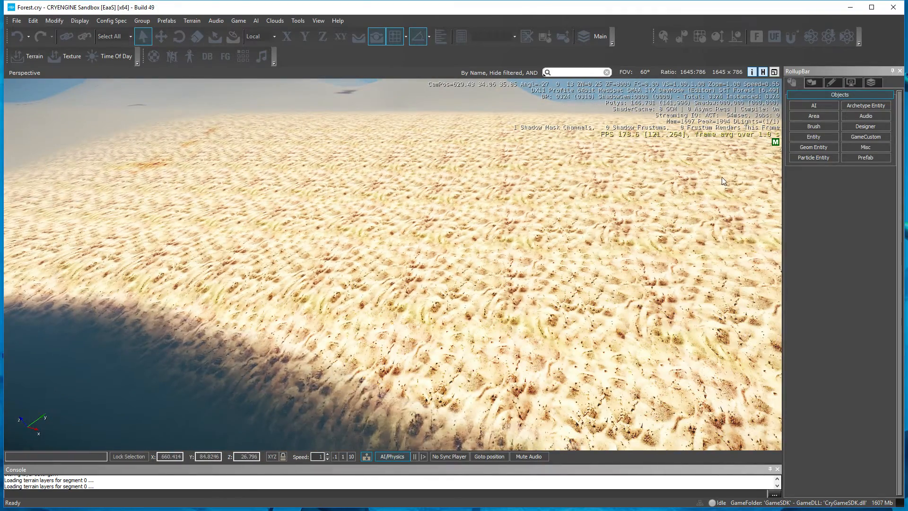
click(831, 83)
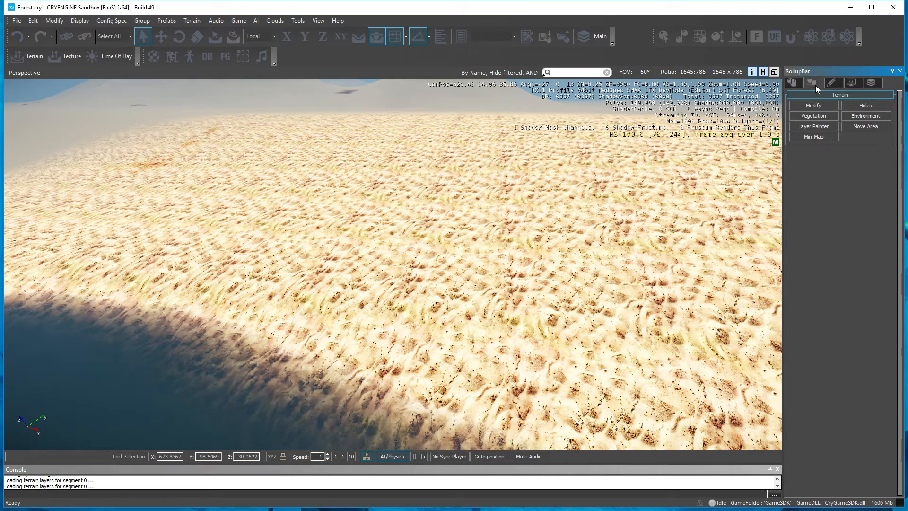
click(819, 127)
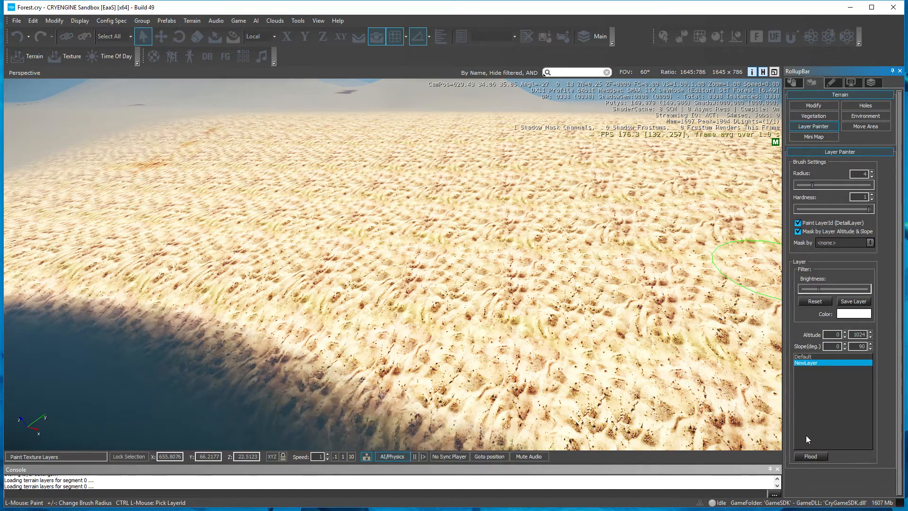
- Mask the brush by the Default layer and paint a patch of NewLayer onto the sand terrain
key(w)
right_drag(618, 330, 617, 300)
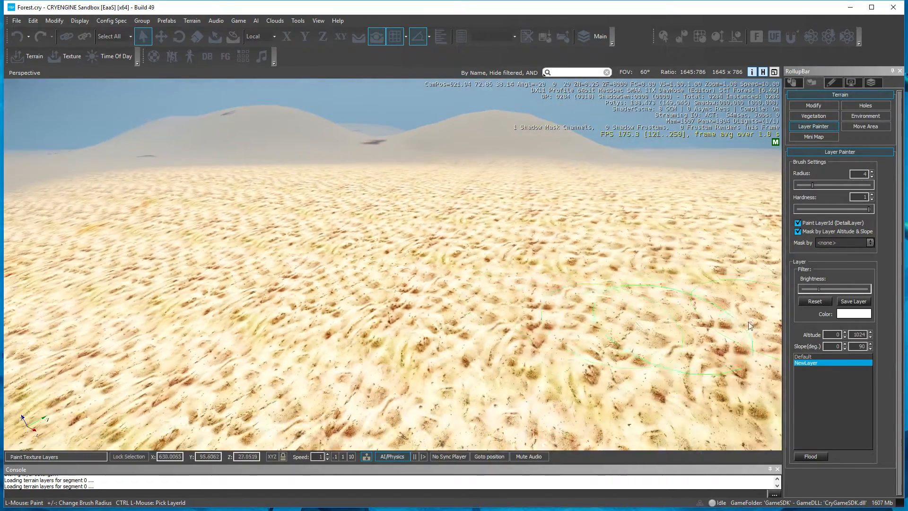
click(839, 241)
click(842, 258)
right_drag(497, 289, 485, 310)
key(s)
mouse_move(444, 291)
mouse_down()
mouse_move(474, 303)
mouse_move(459, 283)
mouse_move(488, 303)
mouse_up()
key(w)
mouse_move(488, 303)
right_down()
mouse_move(523, 321)
mouse_move(516, 317)
right_up()
key(s)
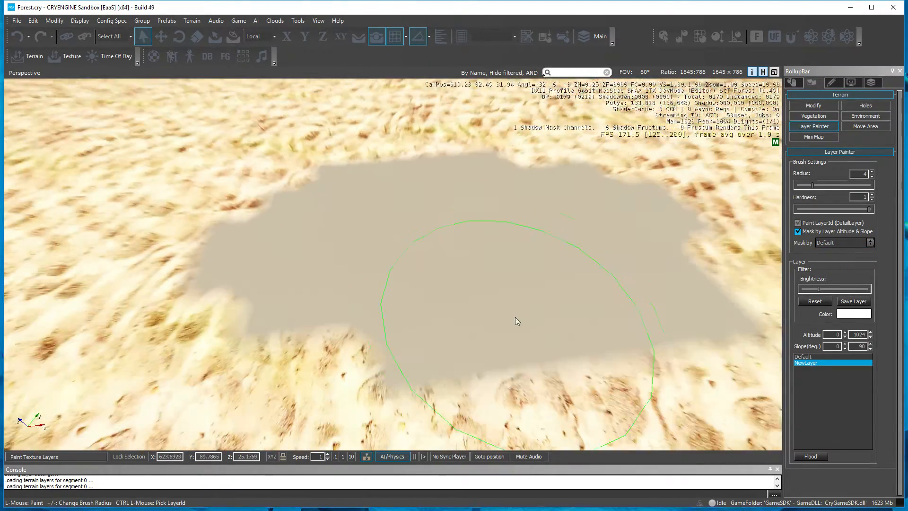
- Open NewLayer's Soil material, set its shader to Terrain.Layer and its surface type to soil, and save it
click(69, 57)
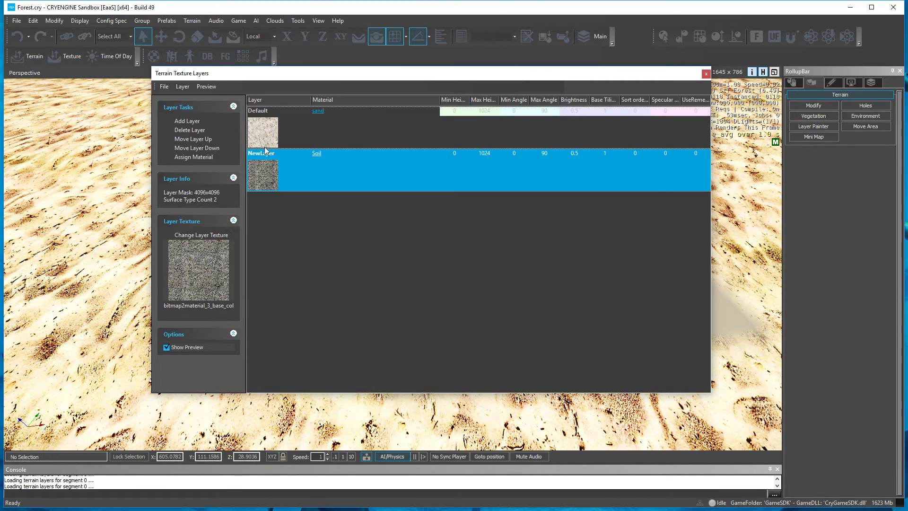
click(316, 156)
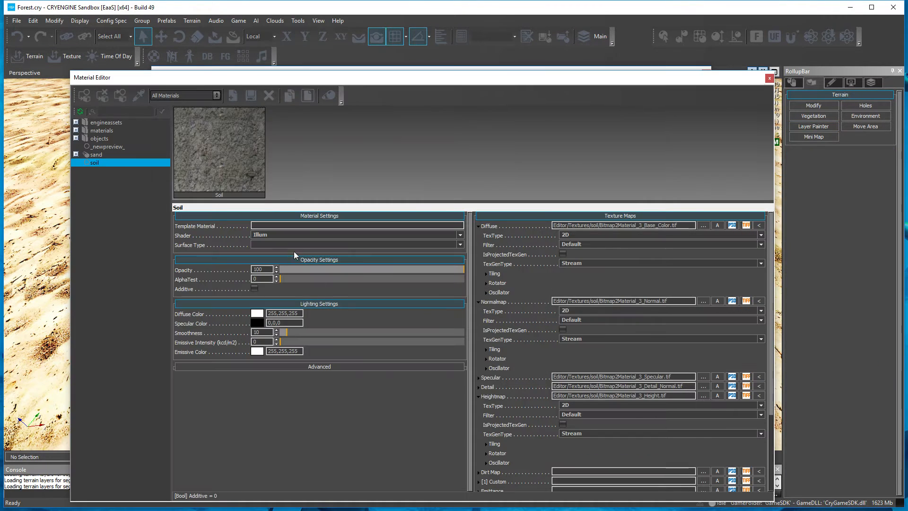
click(265, 236)
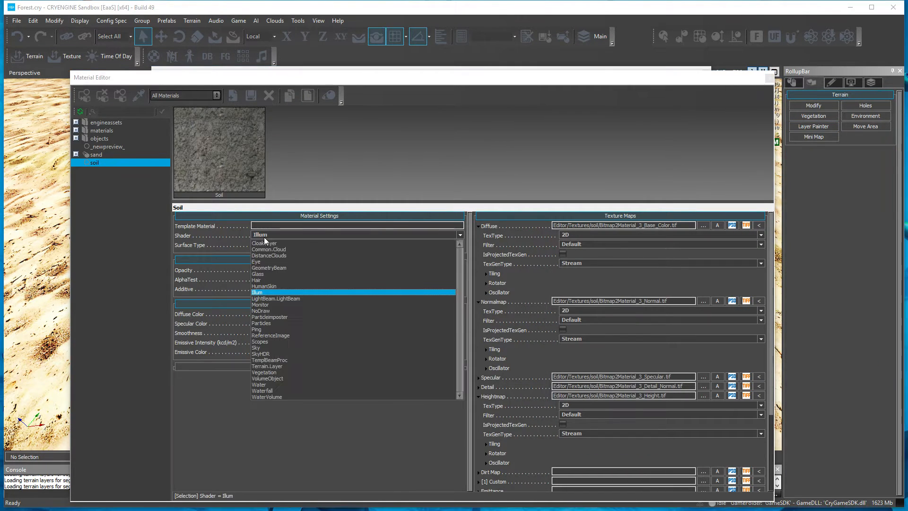
click(296, 367)
click(287, 245)
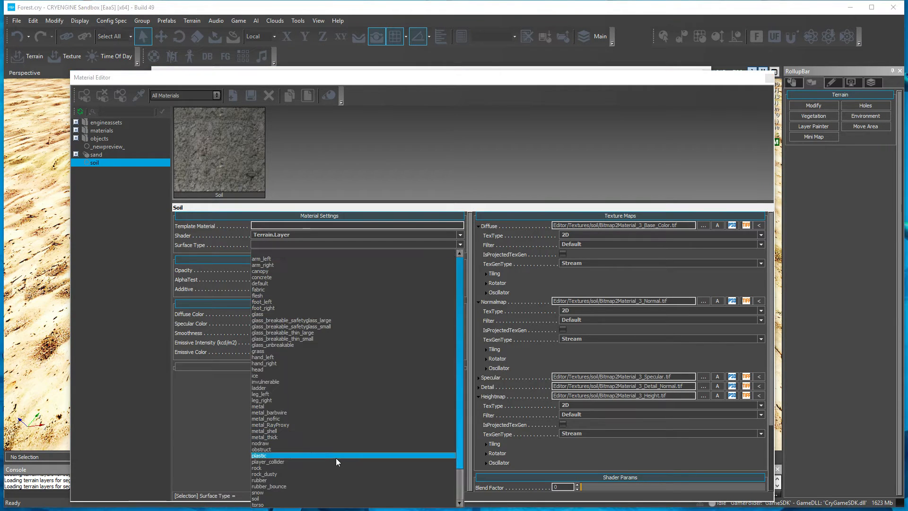
scroll(337, 458, down, 3)
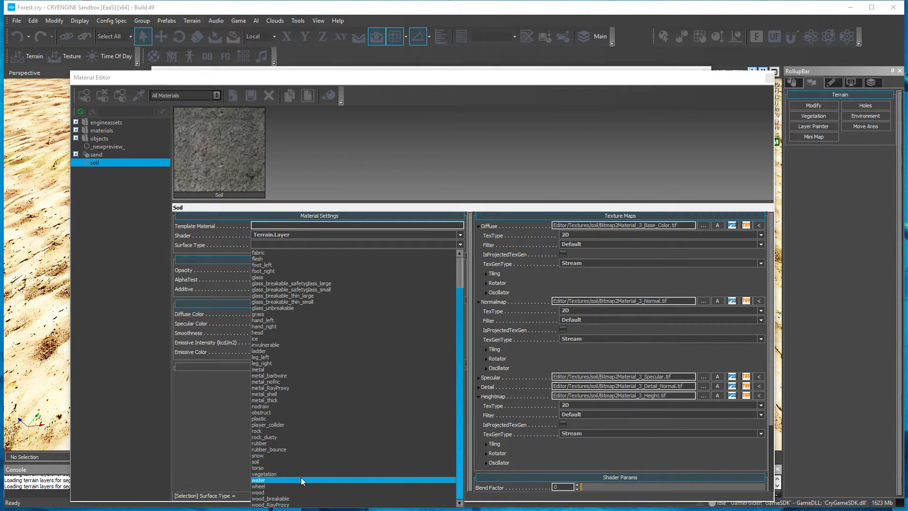
click(310, 461)
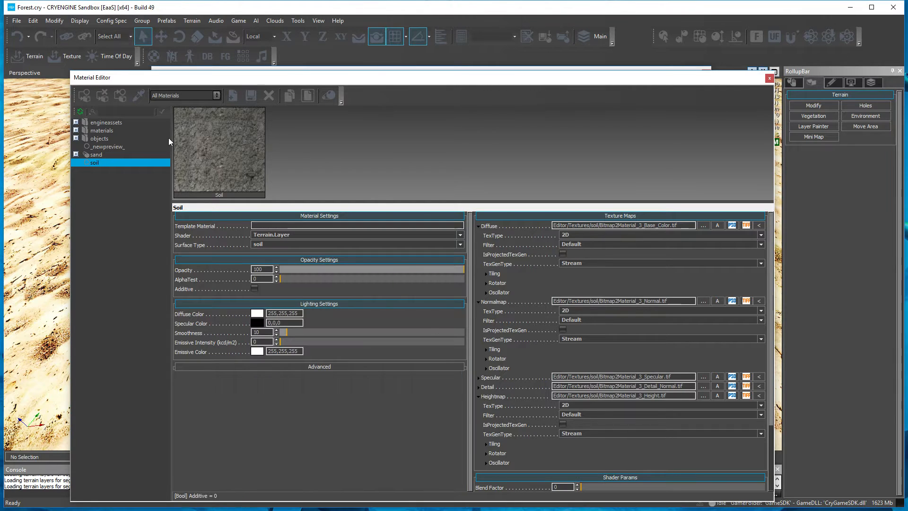
click(250, 95)
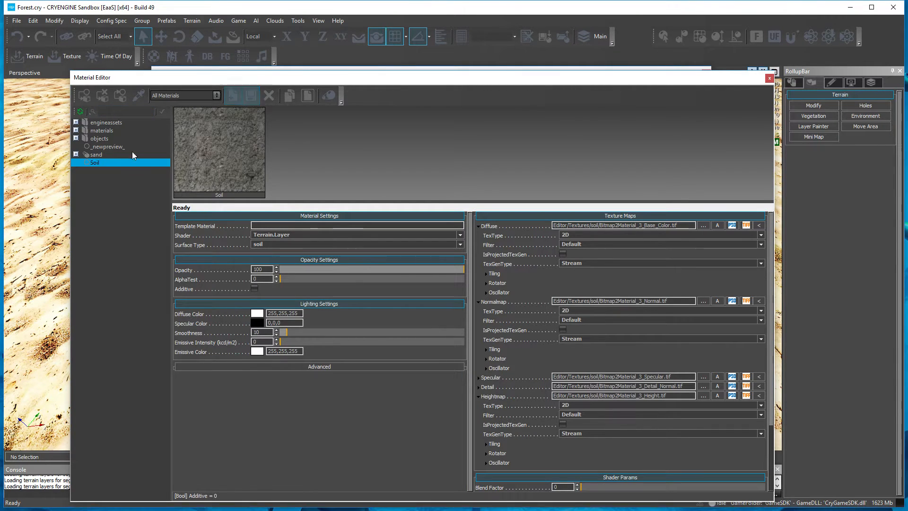
- Assign the Soil material to the selection and to NewLayer, and close the Terrain Texture Layers window
right_click(98, 162)
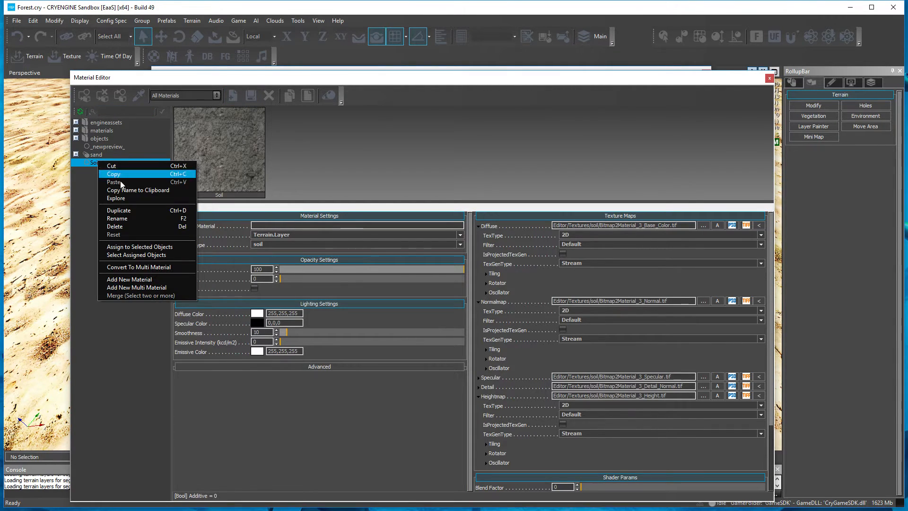
click(156, 255)
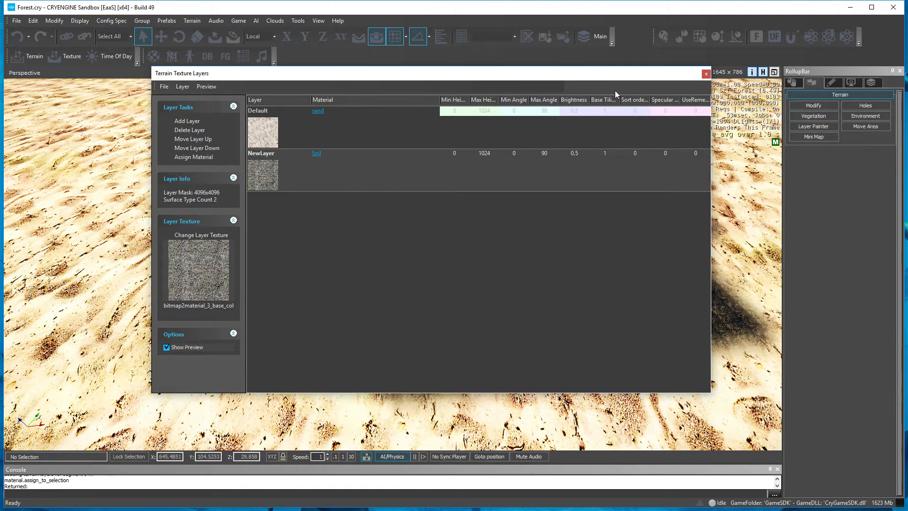
click(216, 159)
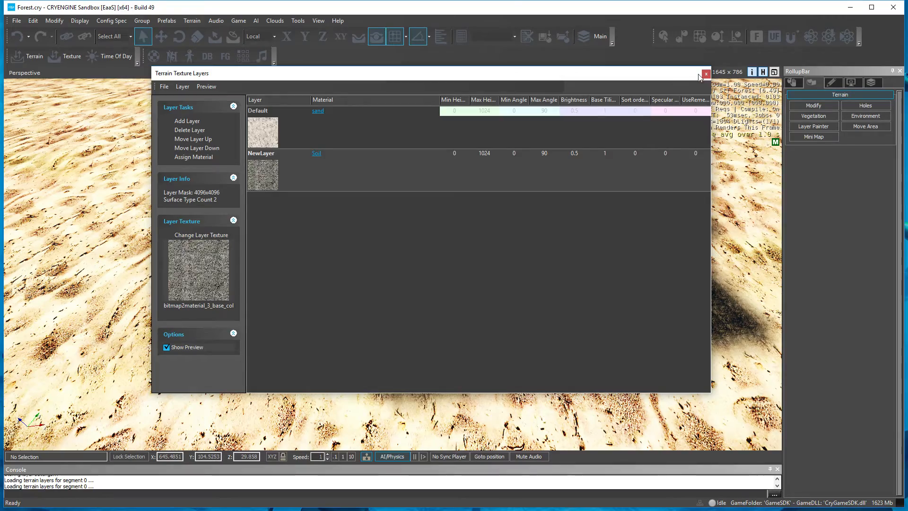
click(705, 73)
- Examine the painted soil ground up close and from farther back, checking texture detail, tiling and the blend into the sand
right_drag(587, 180, 610, 189)
key(w)
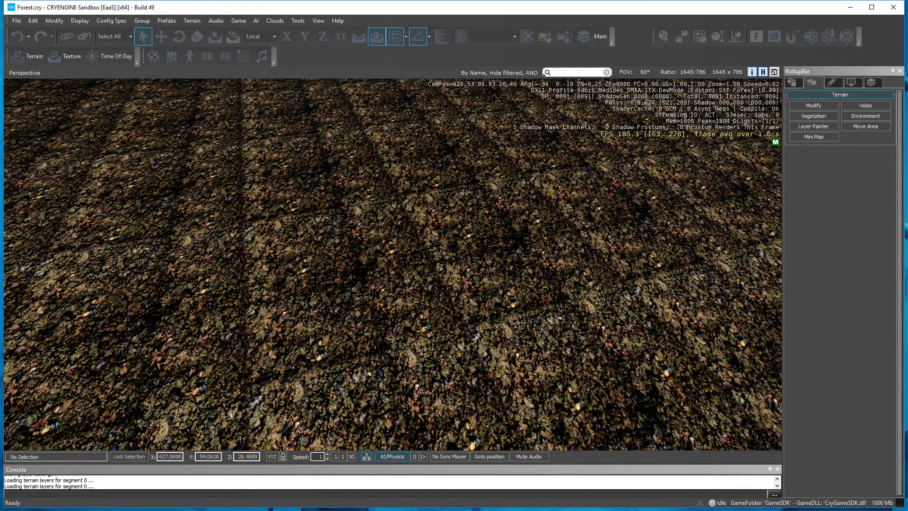
key(w)
right_drag(610, 189, 665, 172)
key(s)
key(w)
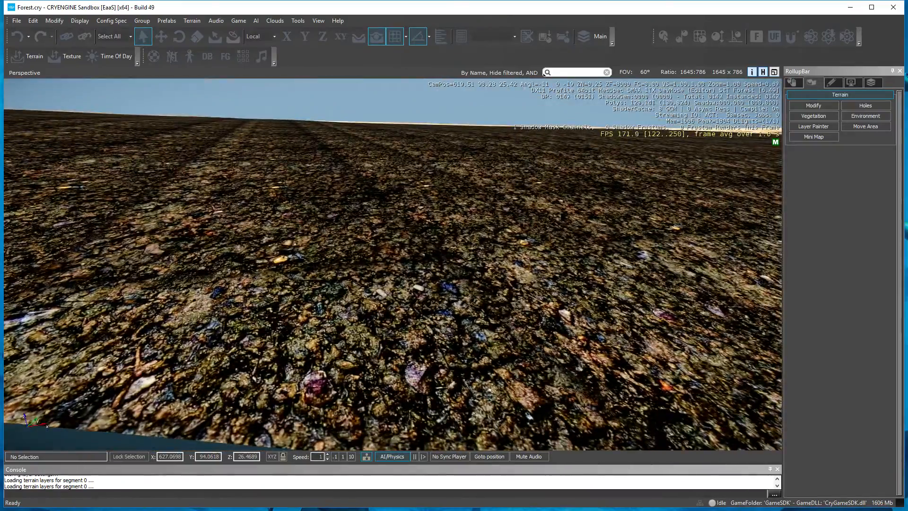
right_drag(466, 194, 448, 224)
scroll(448, 224, down, 2)
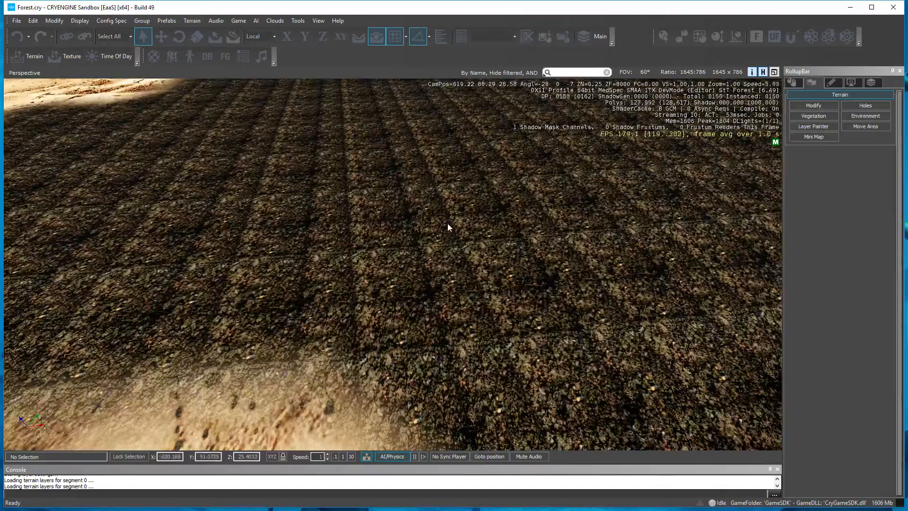
scroll(447, 224, up, 2)
scroll(448, 223, down, 2)
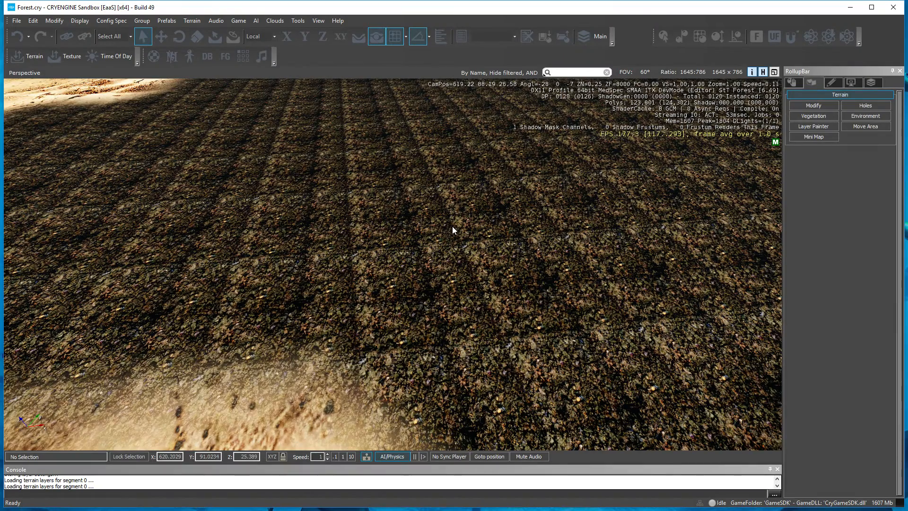
right_drag(453, 226, 442, 302)
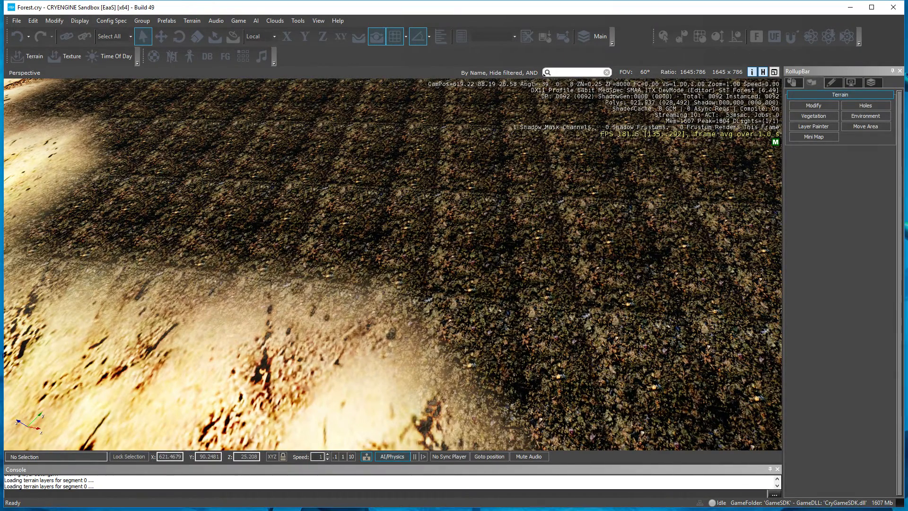
- Reopen NewLayer's Soil material and set its Diffuse map to the Anisotropic 16x filter and World TexGenType
click(68, 56)
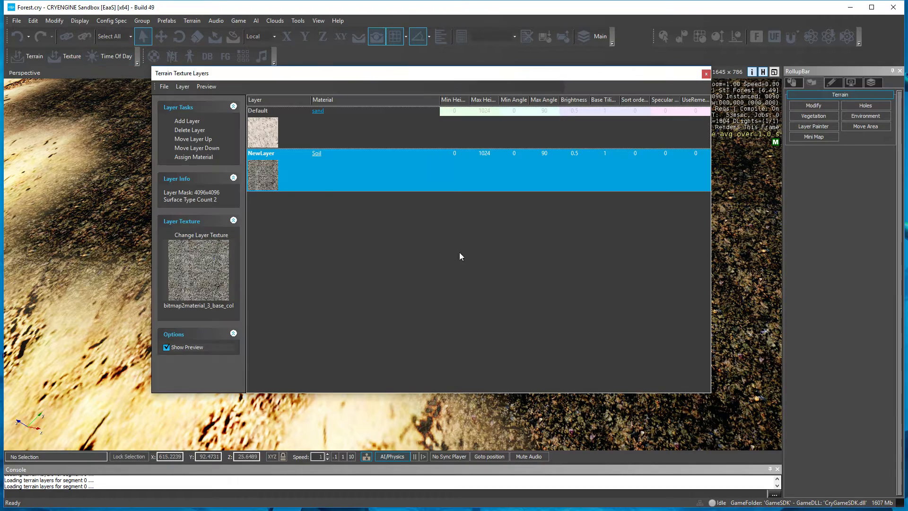
click(316, 154)
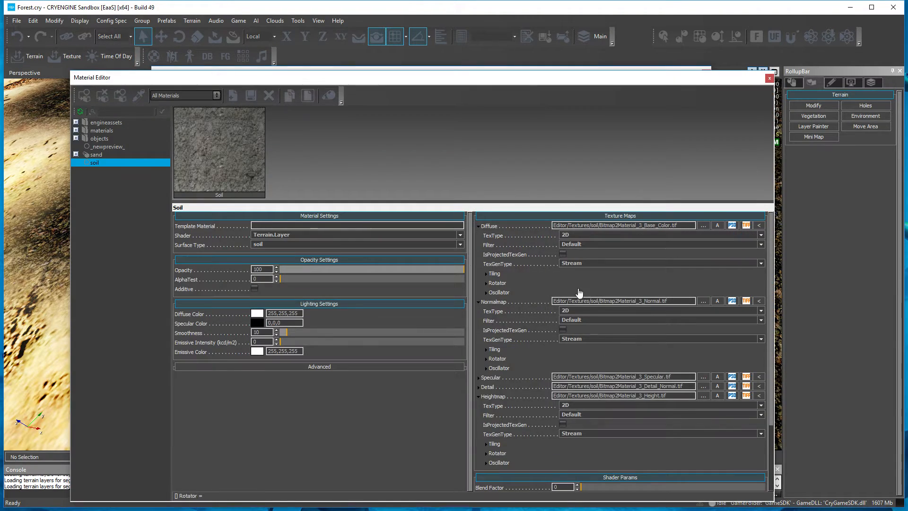
click(579, 235)
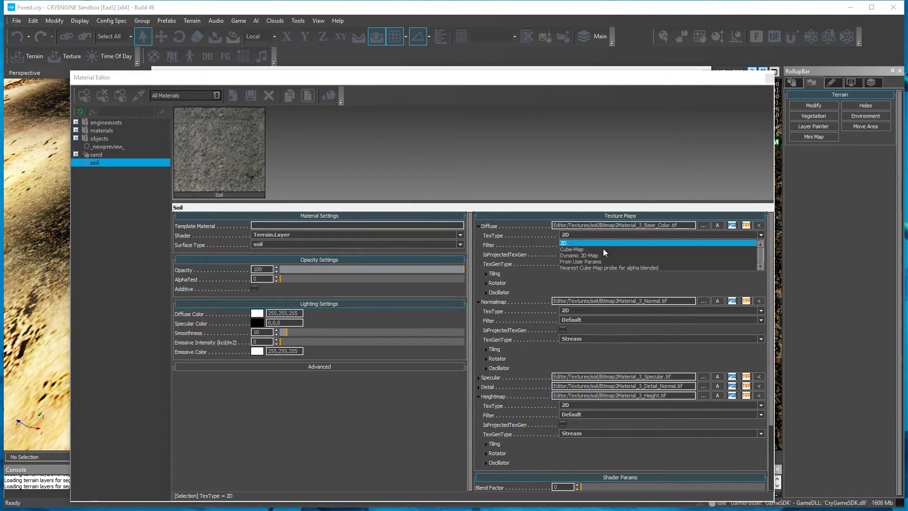
click(611, 242)
click(590, 243)
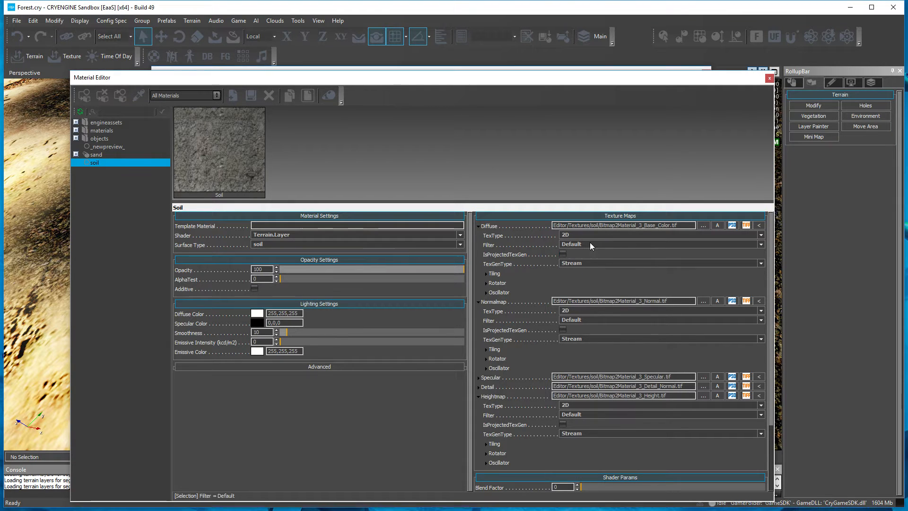
click(590, 244)
click(601, 254)
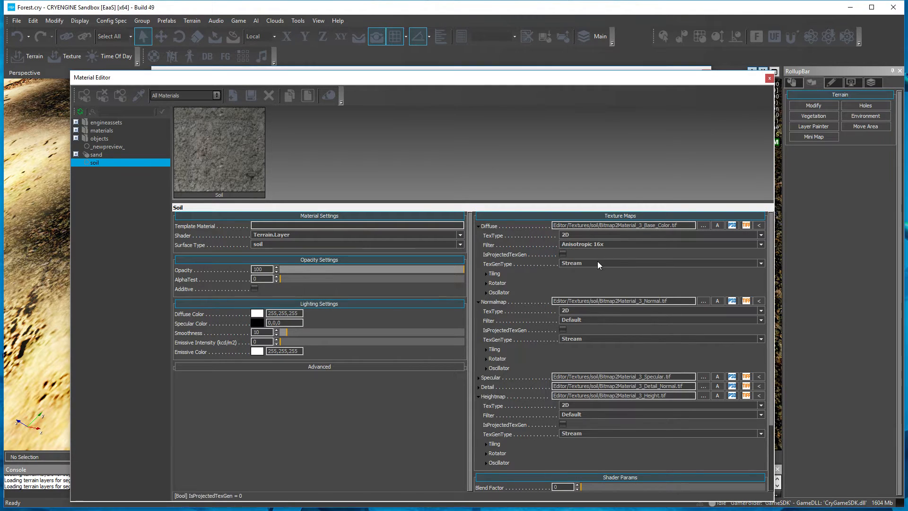
click(597, 263)
click(588, 275)
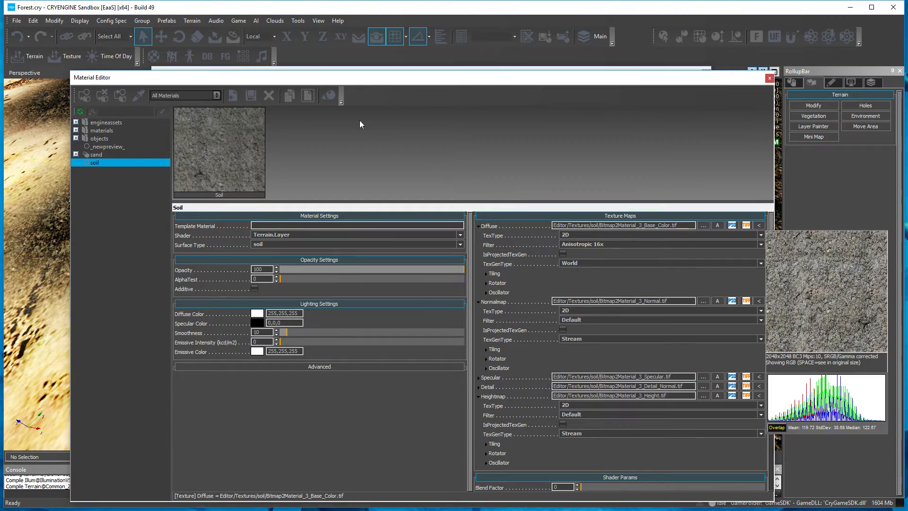
- Set the Soil material's Normalmap to World TexGenType and the Anisotropic 16x filter
drag(338, 81, 376, 116)
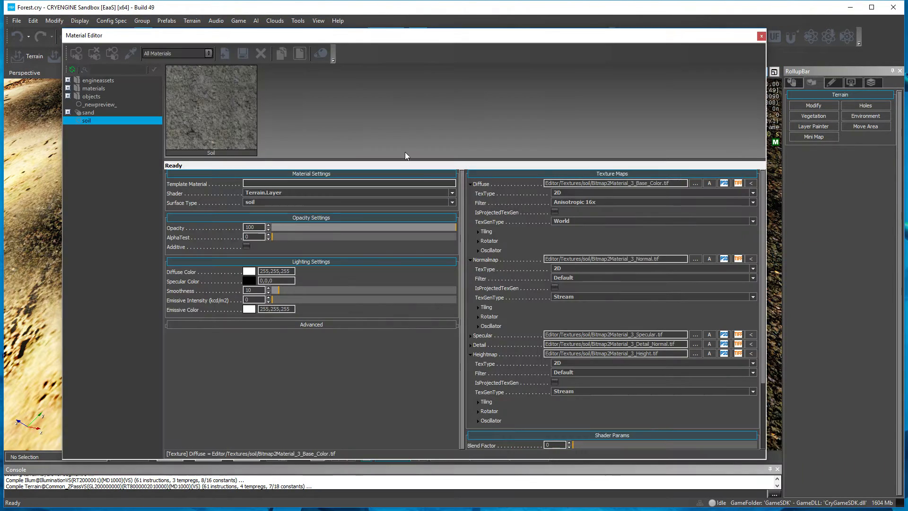
click(572, 294)
click(569, 318)
click(572, 278)
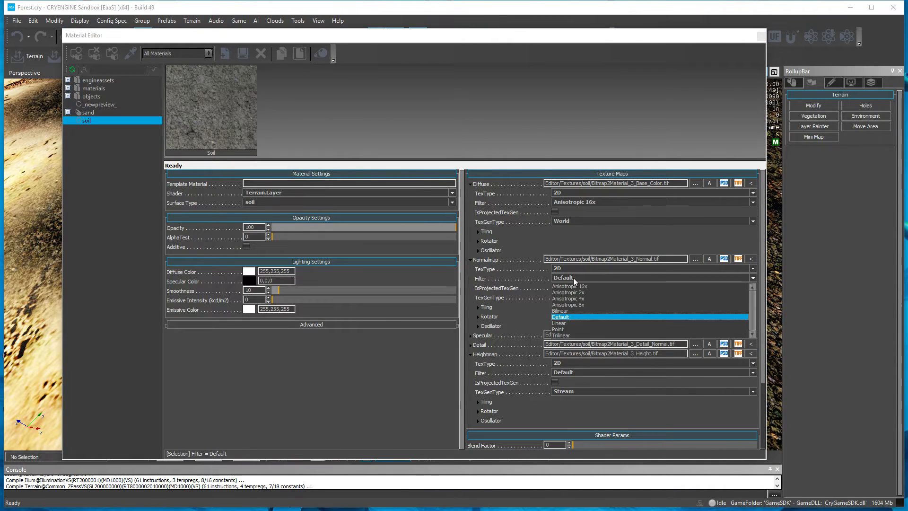
click(575, 291)
- Set the Soil material's Heightmap filter to Anisotropic 16x and its TexGenType to World
click(565, 373)
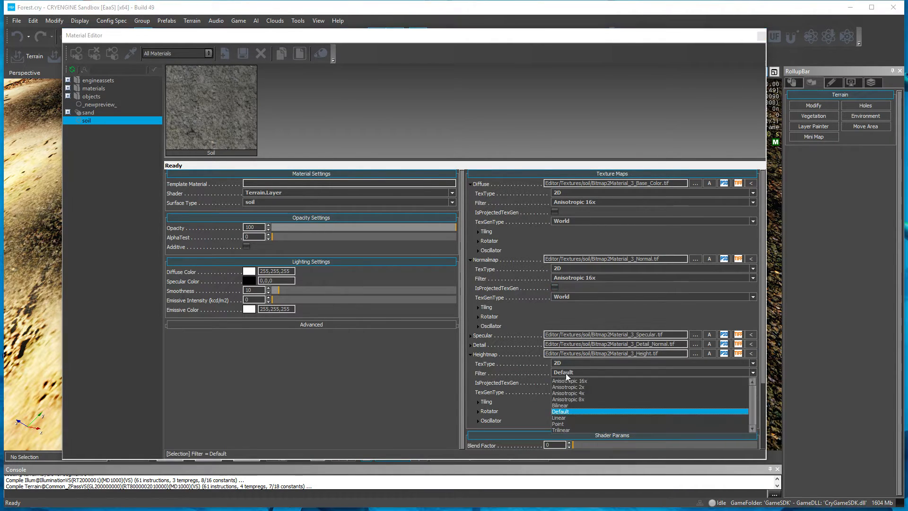
click(574, 381)
click(576, 391)
click(571, 411)
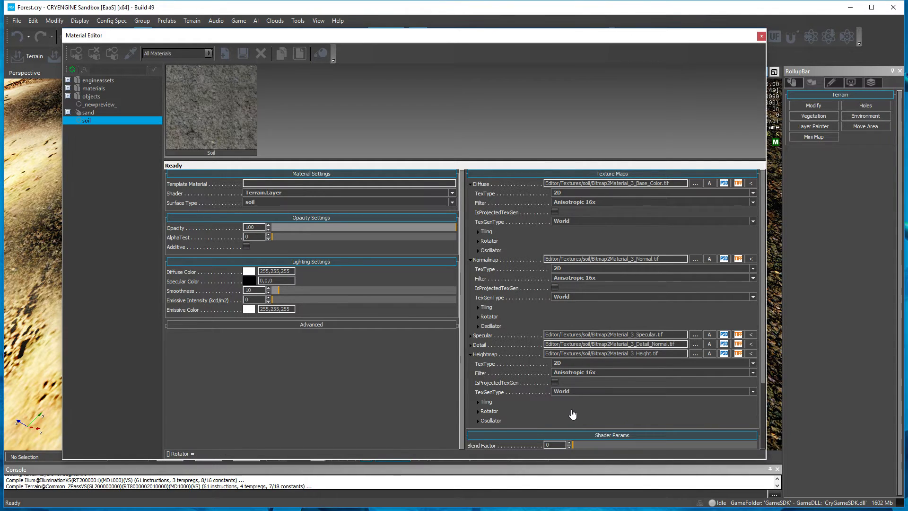
- Expand the Soil material's Specular map settings and set the filter to Anisotropic 16x and TexGenType to World
scroll(576, 410, down, 3)
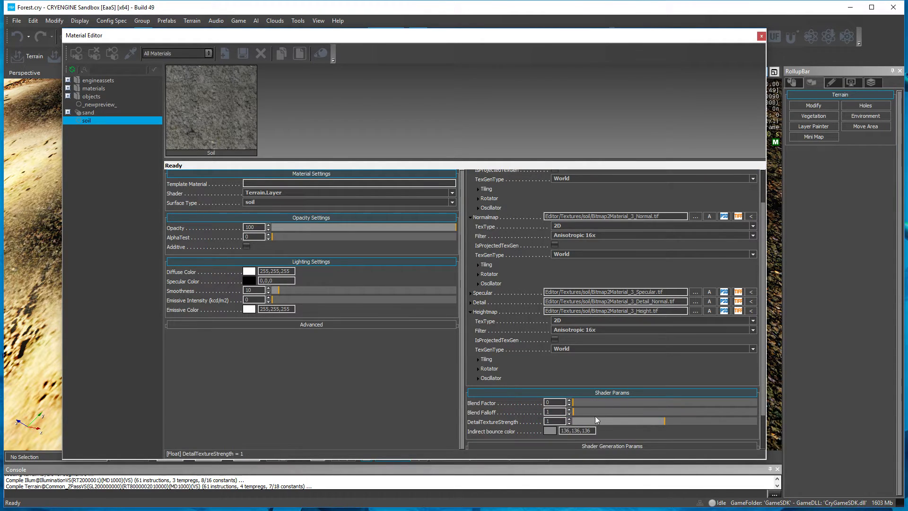
scroll(589, 342, down, 2)
scroll(585, 342, down, 1)
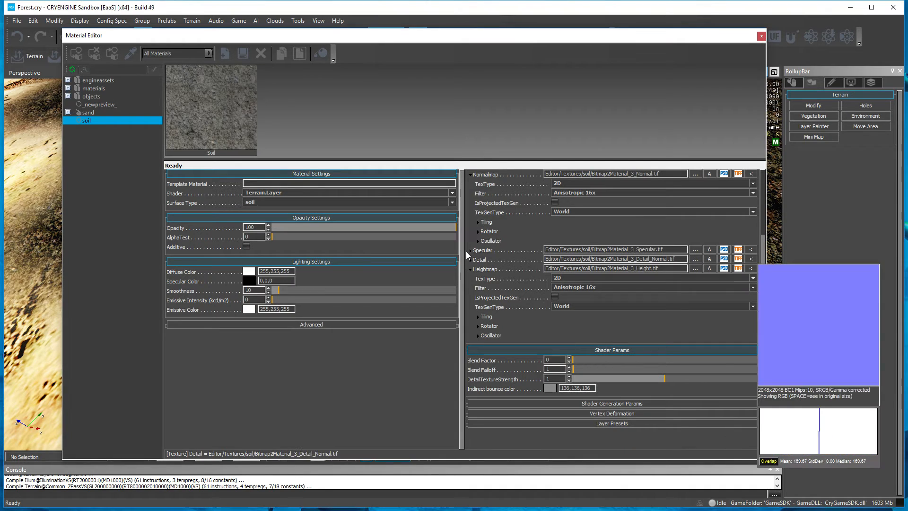
click(469, 251)
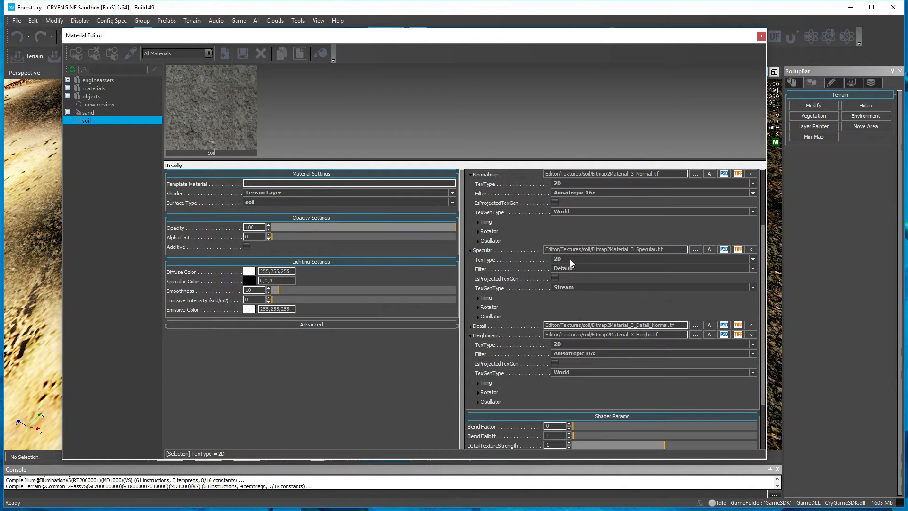
click(570, 260)
click(561, 268)
click(561, 269)
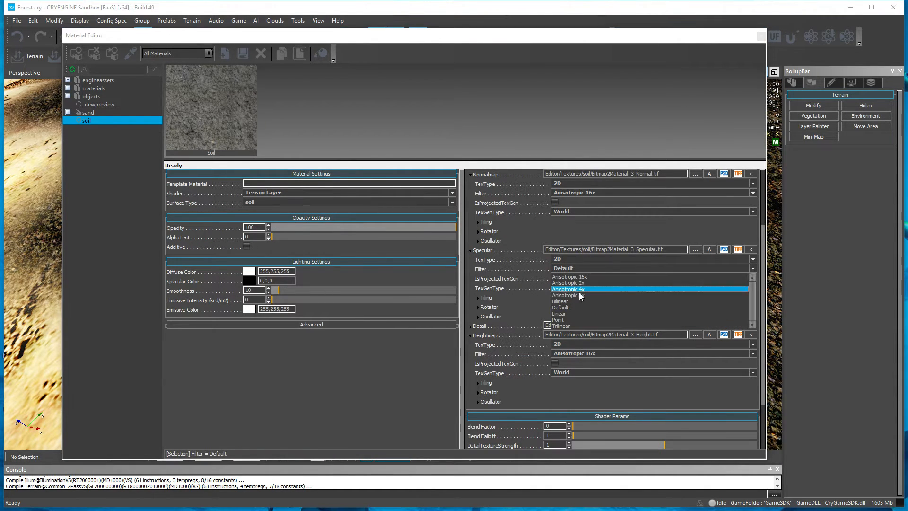
click(586, 277)
click(568, 288)
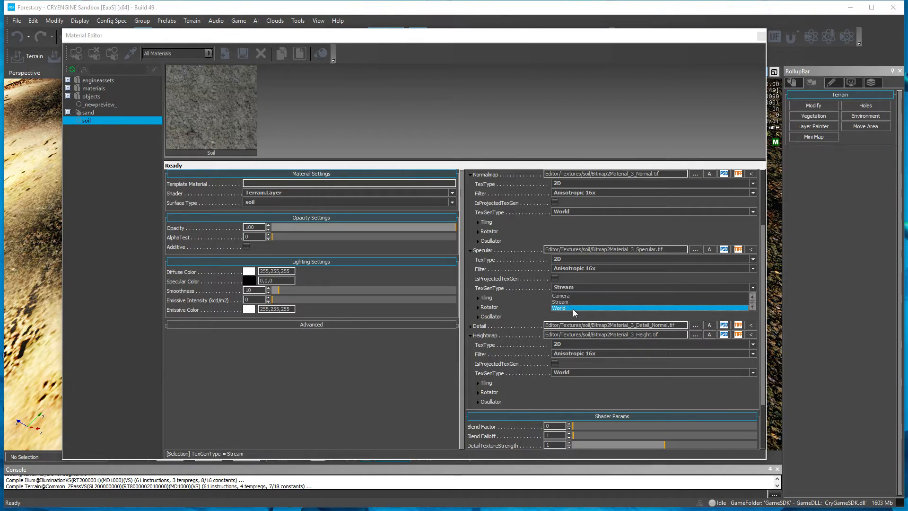
click(573, 308)
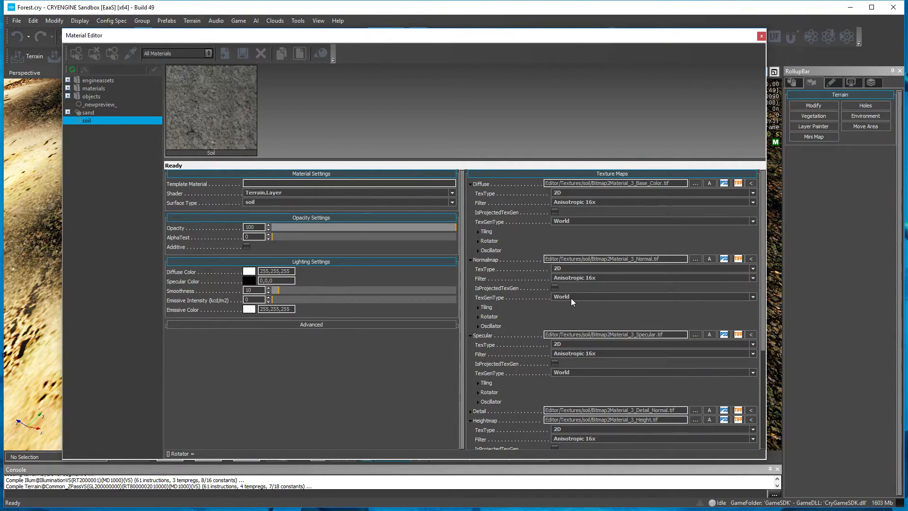
- Move the Material Editor aside, close the Terrain Texture Layers window, and examine the painted soil patch from different distances
drag(432, 40, 0, 61)
click(707, 74)
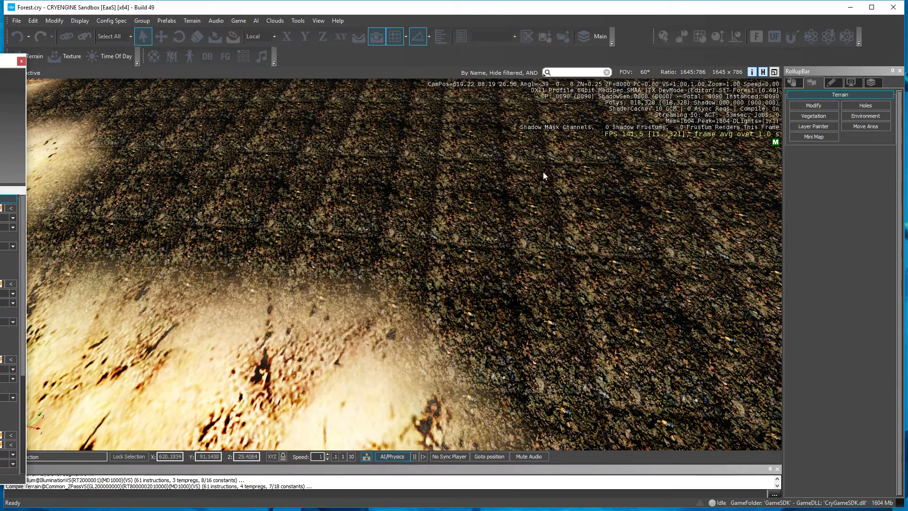
key(s)
right_drag(543, 171, 615, 163)
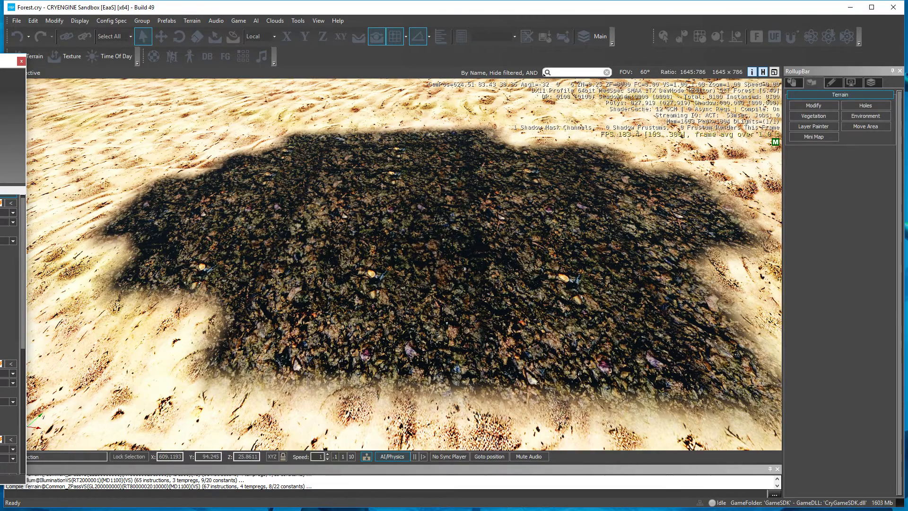
key(s)
right_drag(384, 318, 381, 318)
key(w)
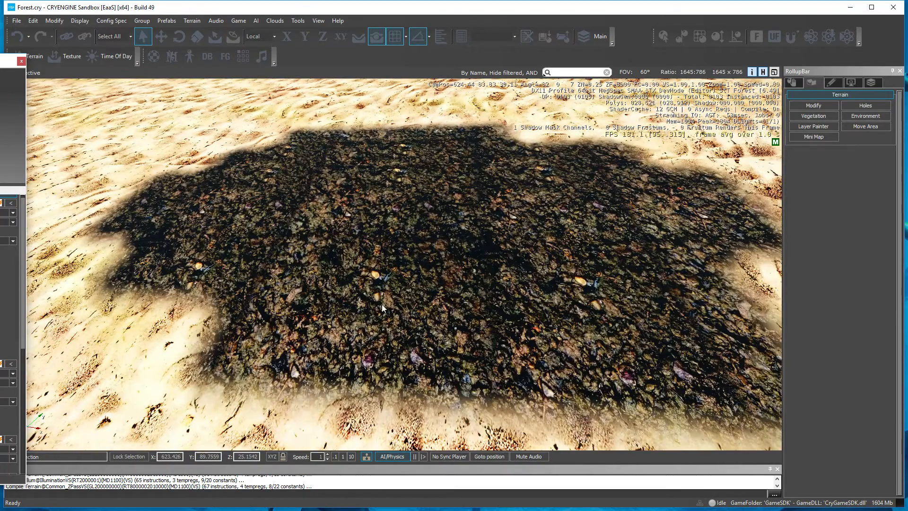
key(s)
right_drag(204, 327, 204, 328)
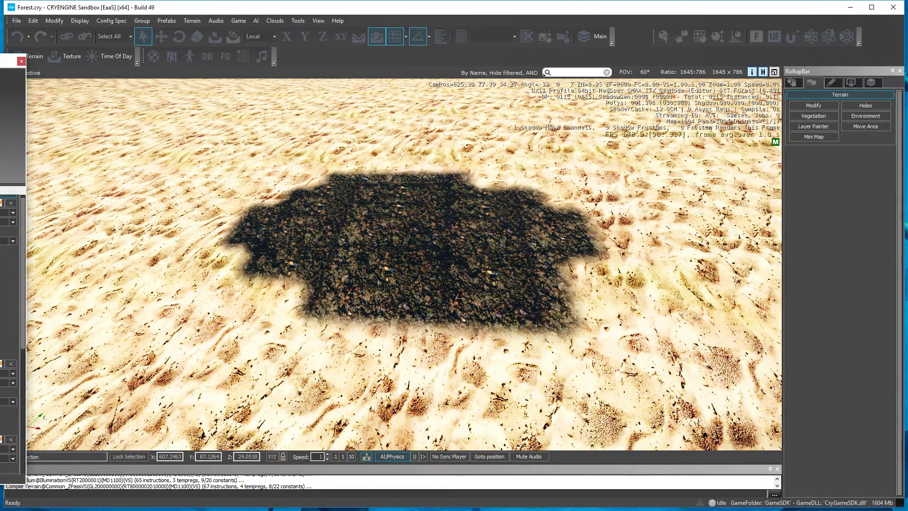
- Bring the Material Editor back into view and set the Soil material's Normalmap TileU and TileV to 0.1
drag(0, 61, 588, 72)
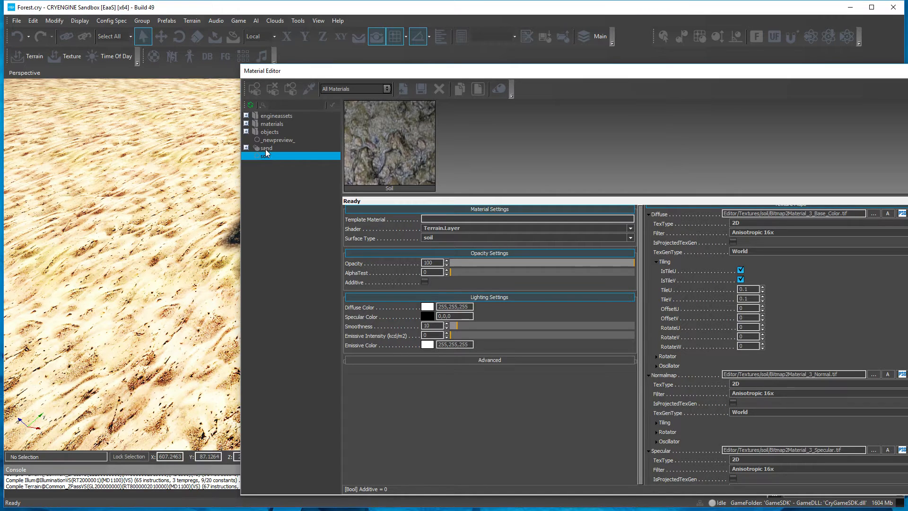
click(657, 262)
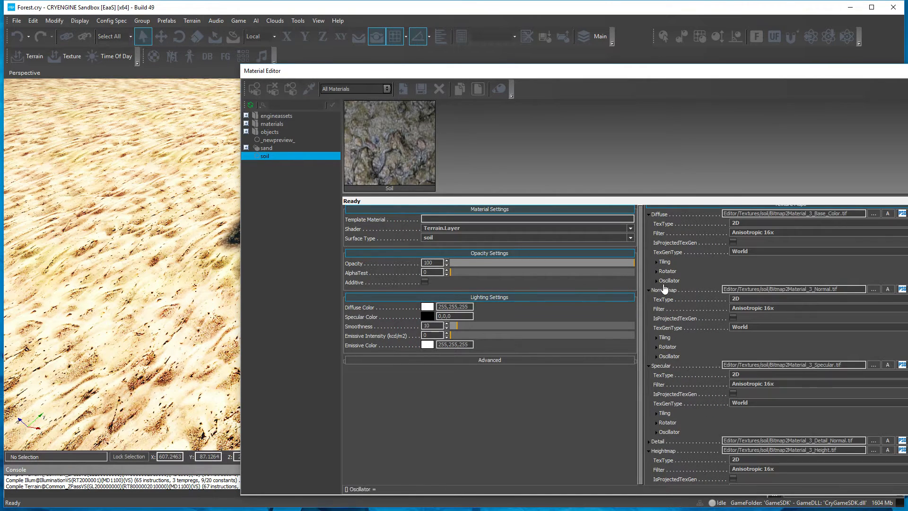
click(657, 338)
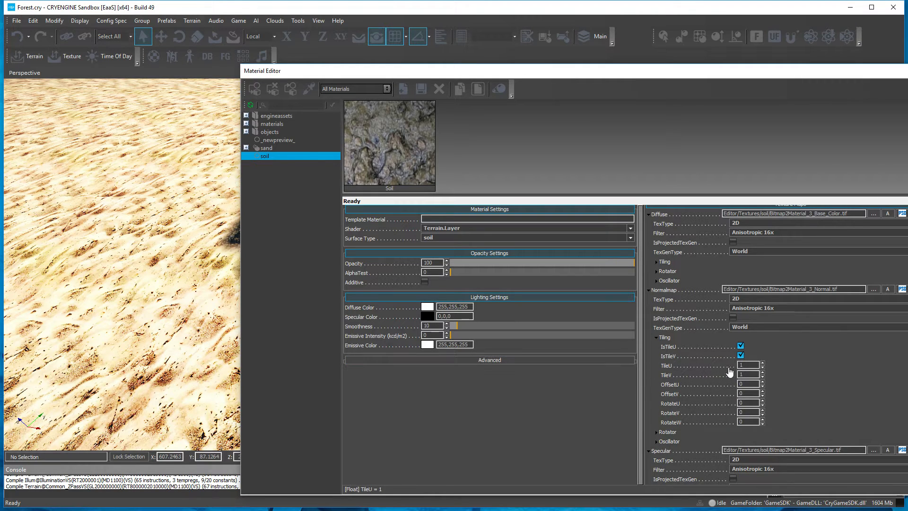
click(749, 366)
click(744, 374)
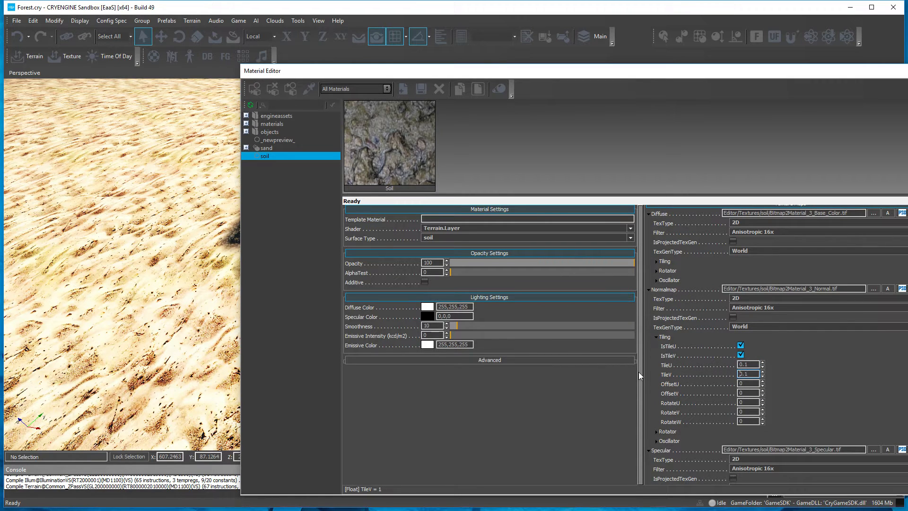
- Check the soil patch up close, then set the Soil material's Heightmap TileU and TileV to 0.1
drag(413, 77, 820, 196)
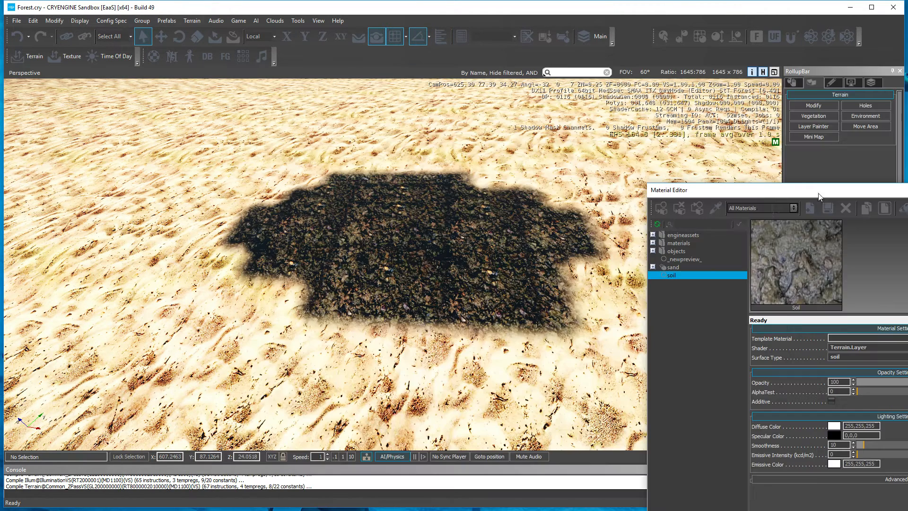
key(w)
right_drag(526, 288, 531, 343)
double_click(719, 195)
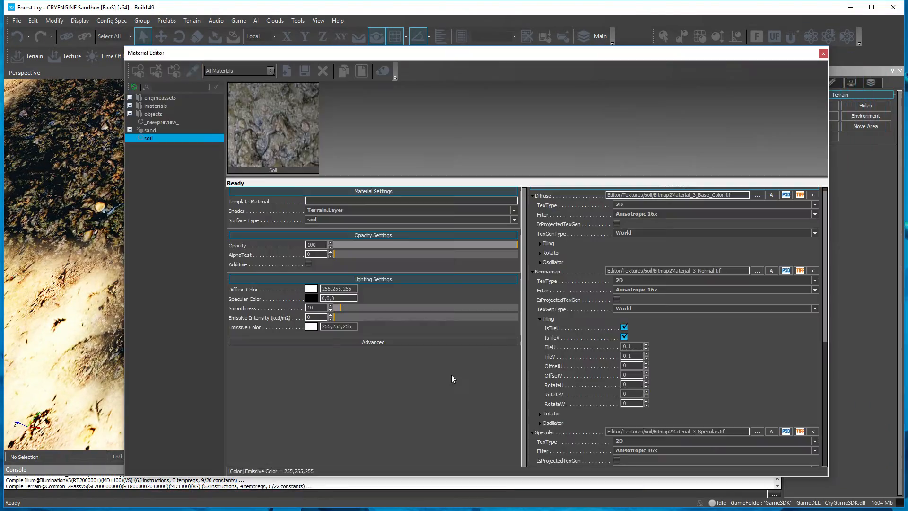
scroll(644, 398, down, 3)
scroll(643, 399, down, 2)
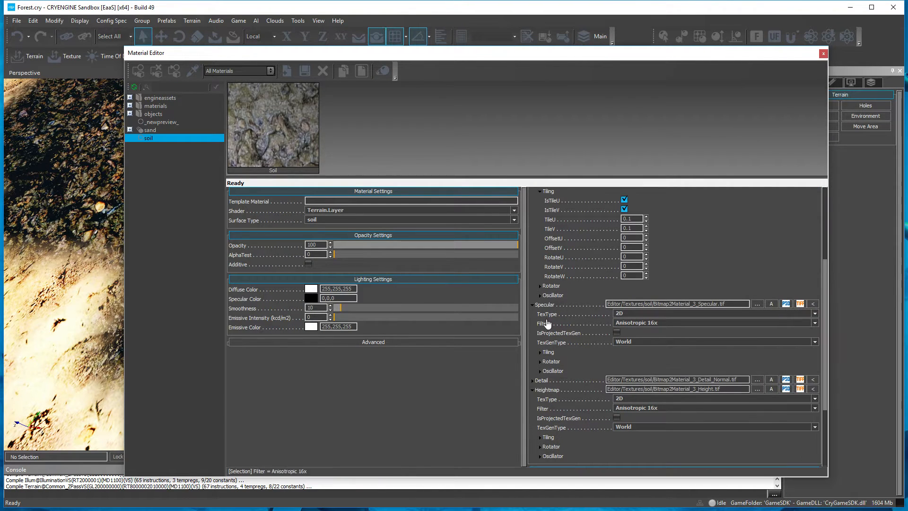
click(532, 305)
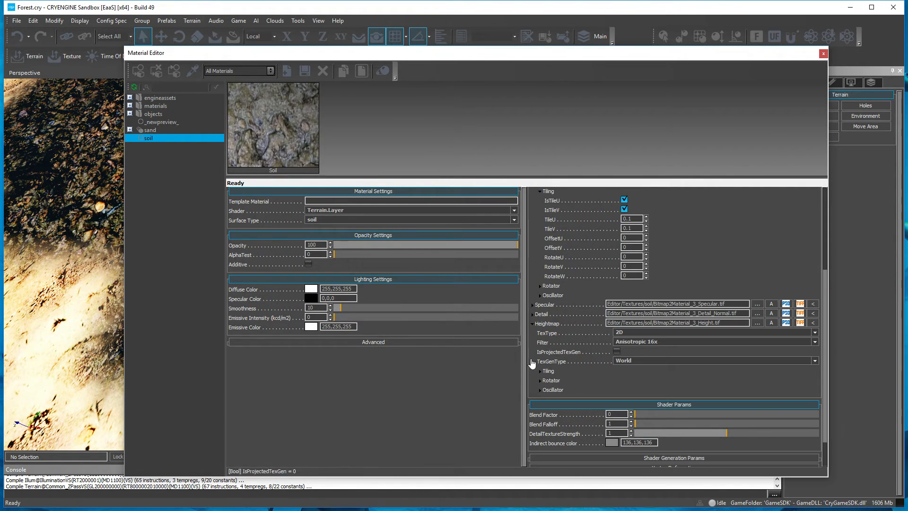
click(539, 373)
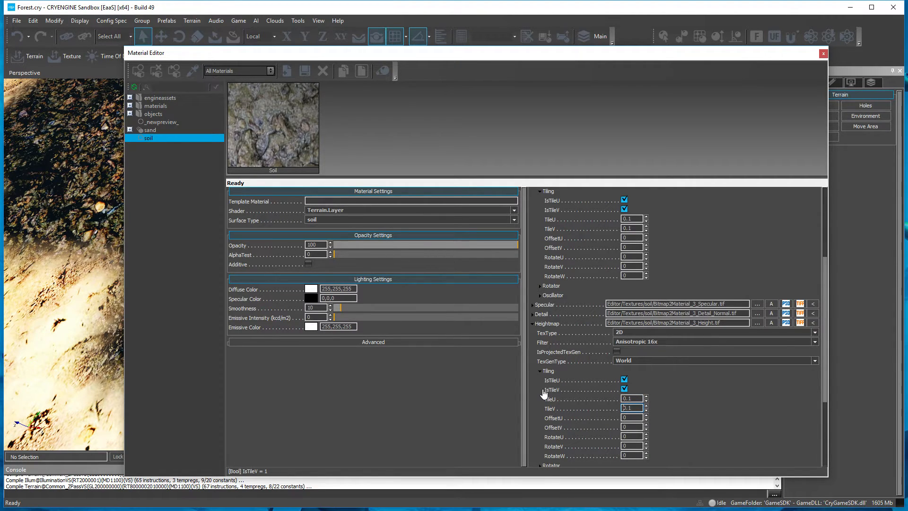
scroll(544, 394, down, 4)
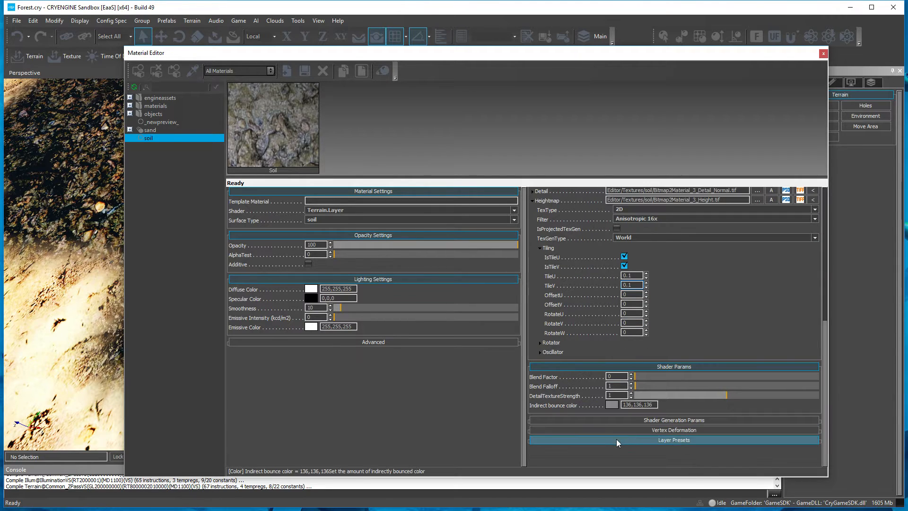
- Set the Soil material's Blend Factor to 16, Blend Falloff to 128 and DetailTextureStrength to 0.624
drag(636, 377, 872, 384)
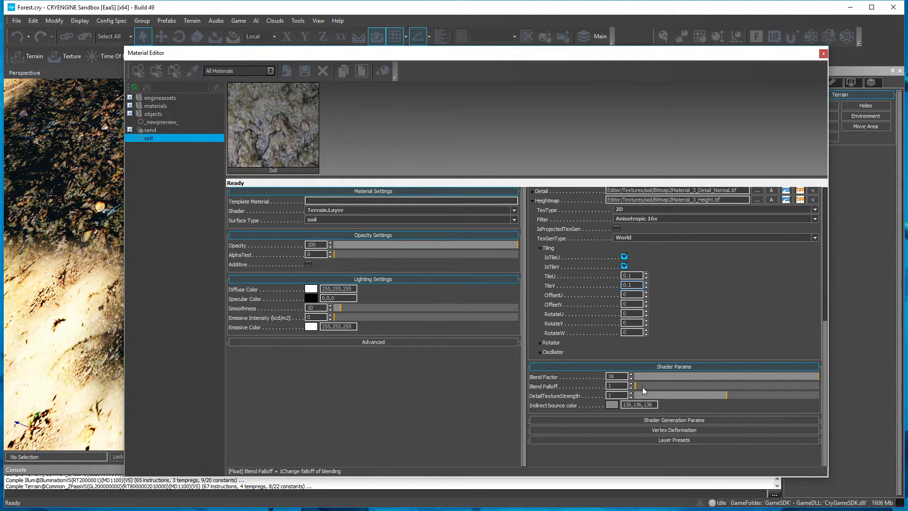
drag(642, 387, 882, 397)
drag(726, 396, 692, 402)
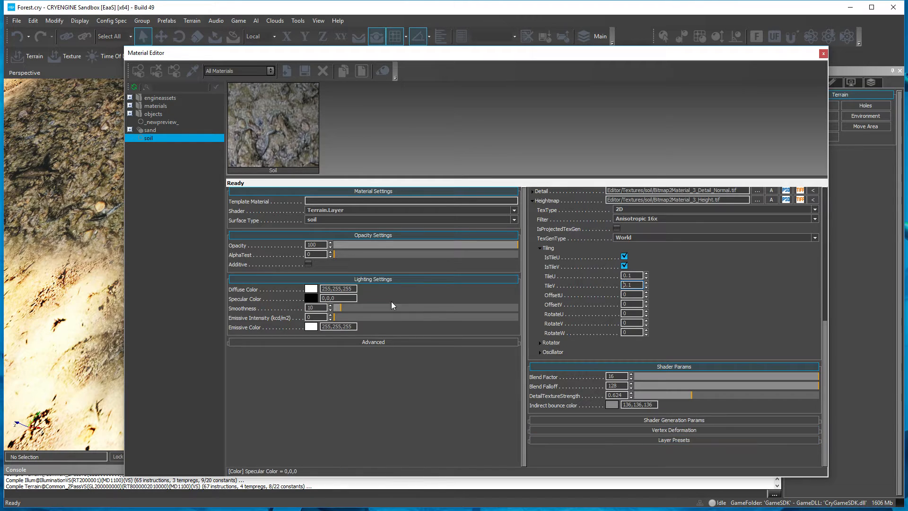
- Set the Normalmap TileU and TileV of the sand sub-material to 0.1
click(151, 131)
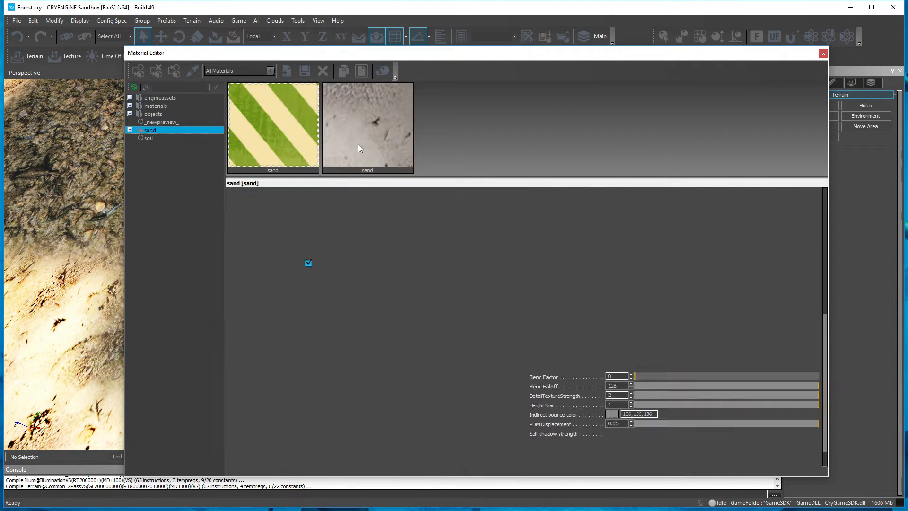
click(358, 144)
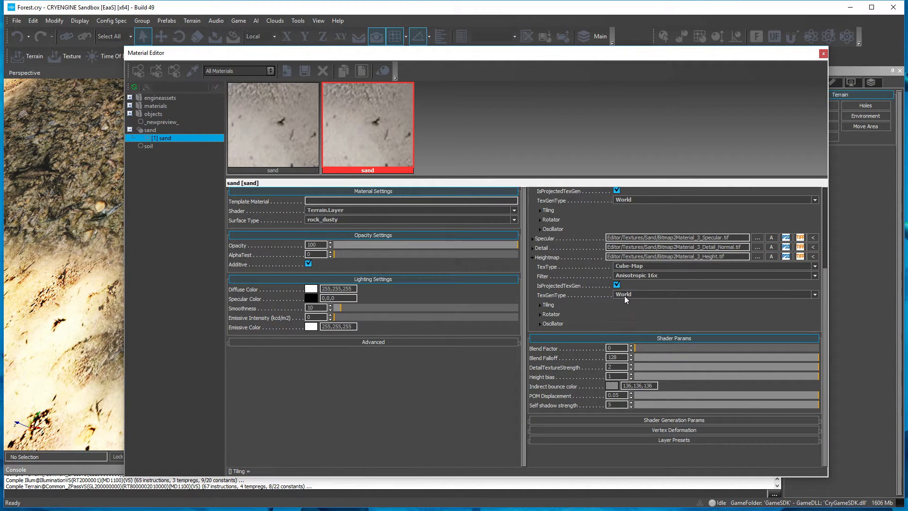
mouse_move(549, 258)
scroll(827, 274, up, 5)
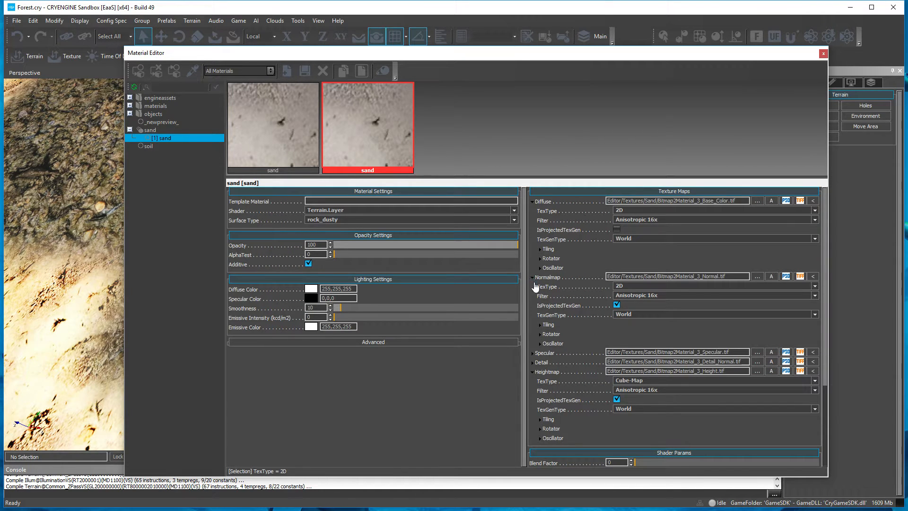
click(542, 326)
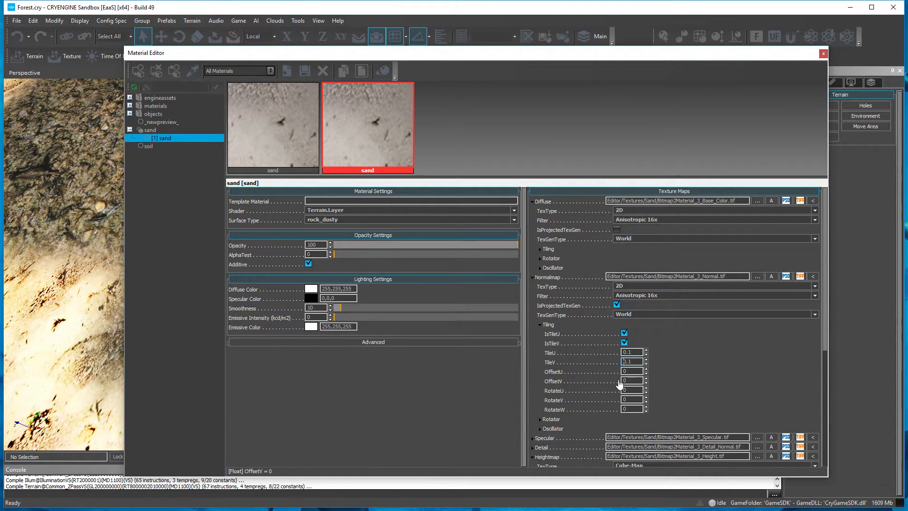
scroll(620, 384, down, 4)
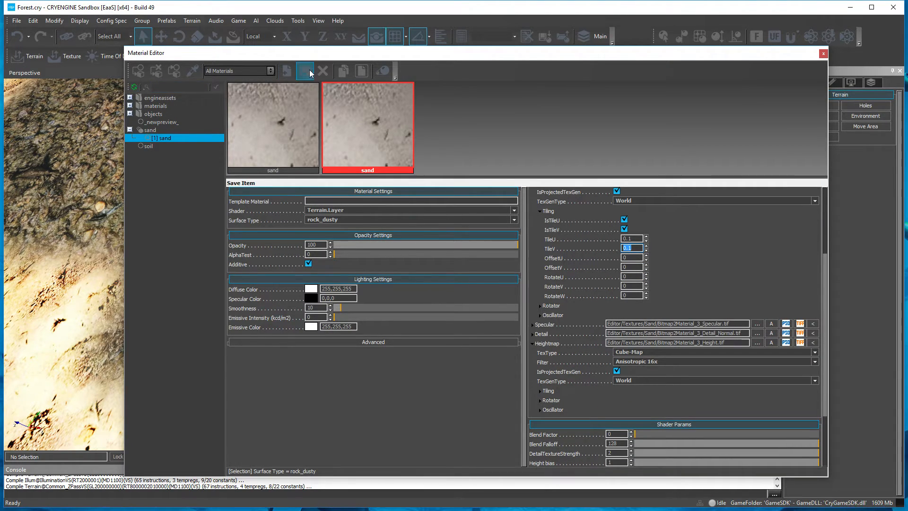
- Save the Soil material and close the Material Editor
click(149, 146)
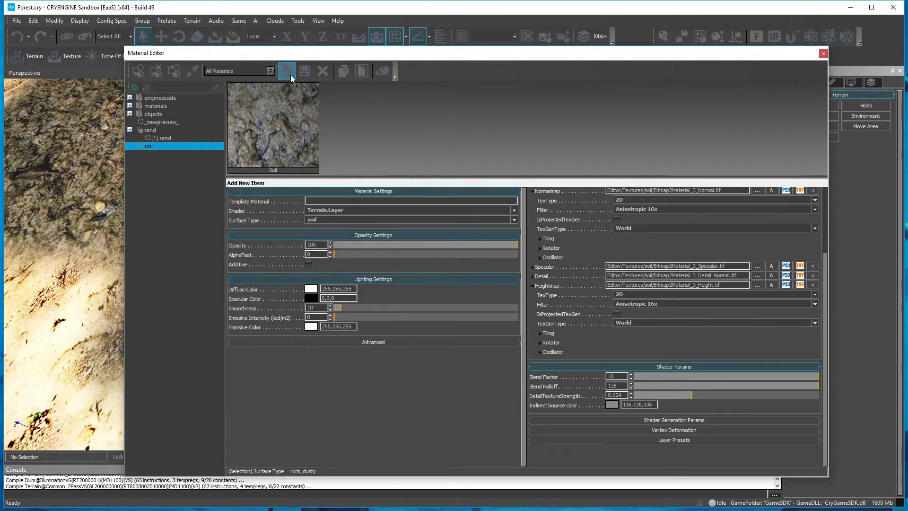
click(307, 75)
click(824, 54)
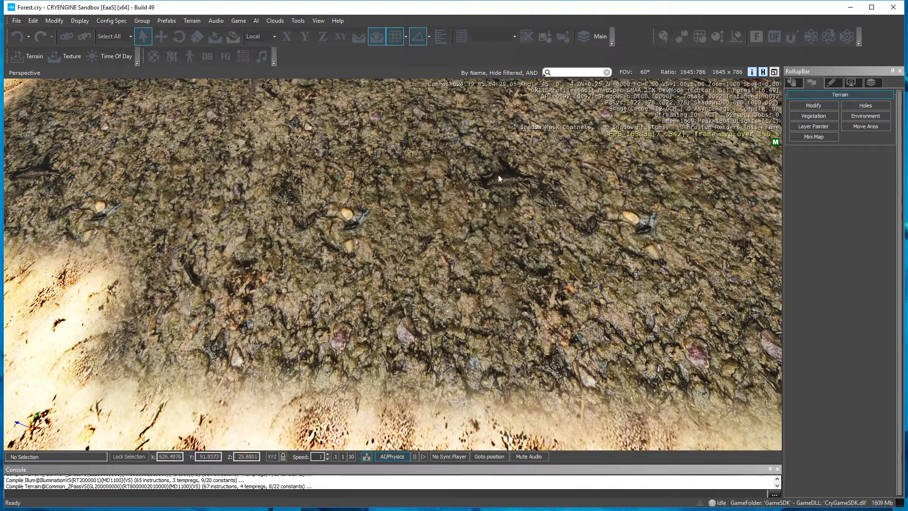
- Paint NewLayer over and around the soil patch with the Layer Painter, using radius 4 and hardness 1
scroll(413, 267, down, 5)
right_drag(413, 263, 412, 263)
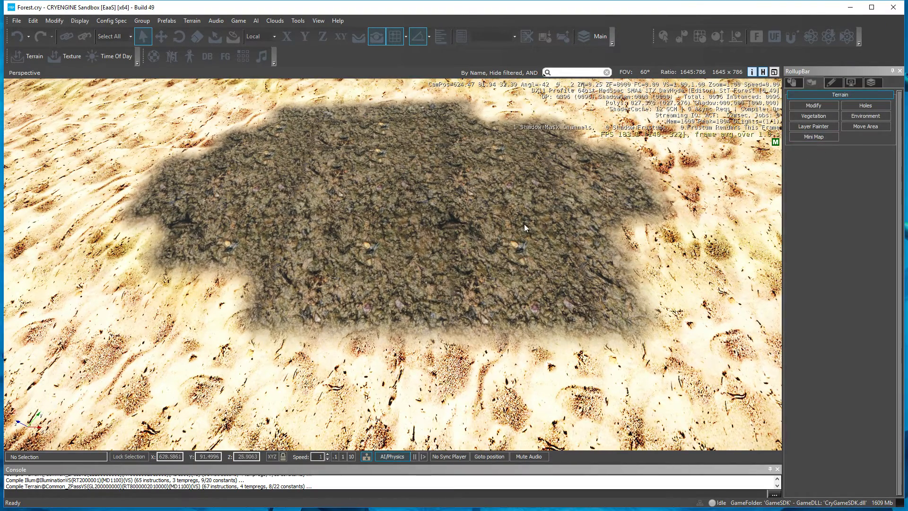
scroll(555, 208, up, 5)
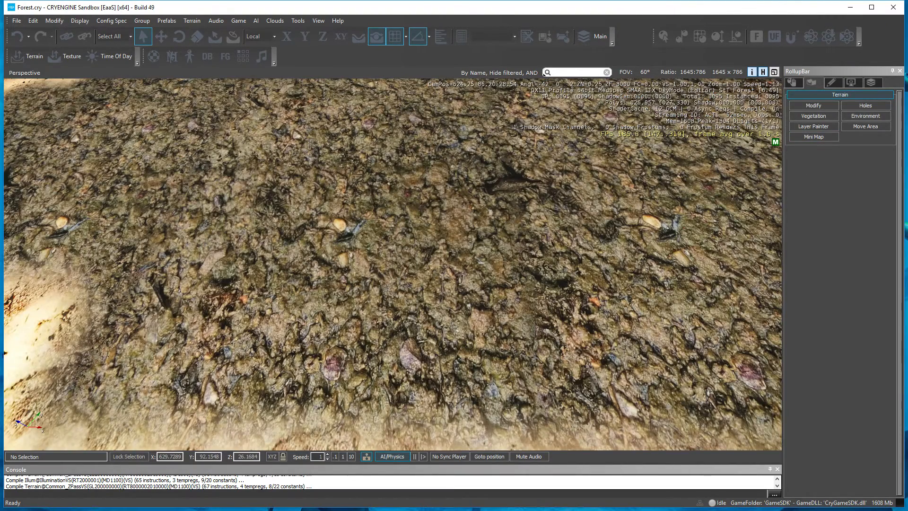
scroll(544, 74, down, 5)
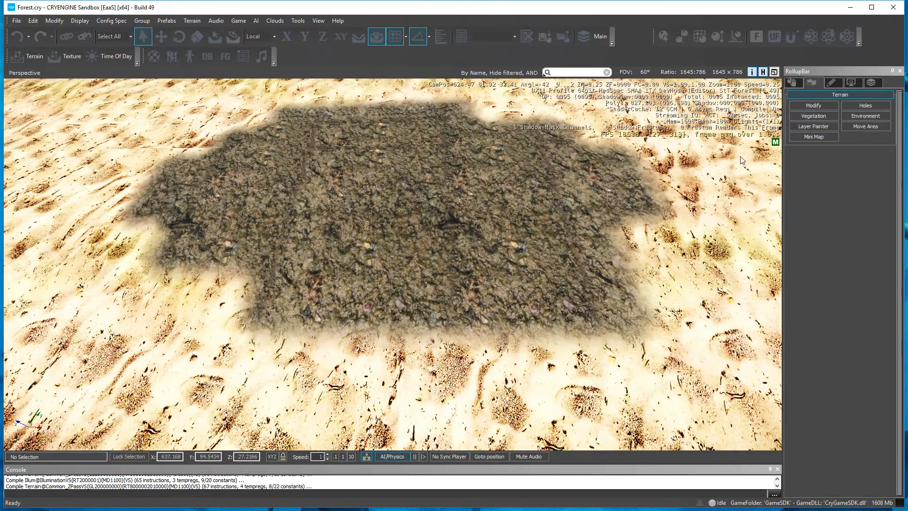
click(822, 126)
mouse_move(614, 262)
mouse_down()
mouse_move(648, 254)
mouse_move(628, 215)
mouse_move(553, 175)
mouse_move(569, 265)
mouse_move(425, 179)
mouse_move(224, 262)
mouse_move(441, 310)
mouse_move(582, 255)
mouse_move(490, 316)
mouse_move(516, 341)
mouse_up()
scroll(497, 312, down, 5)
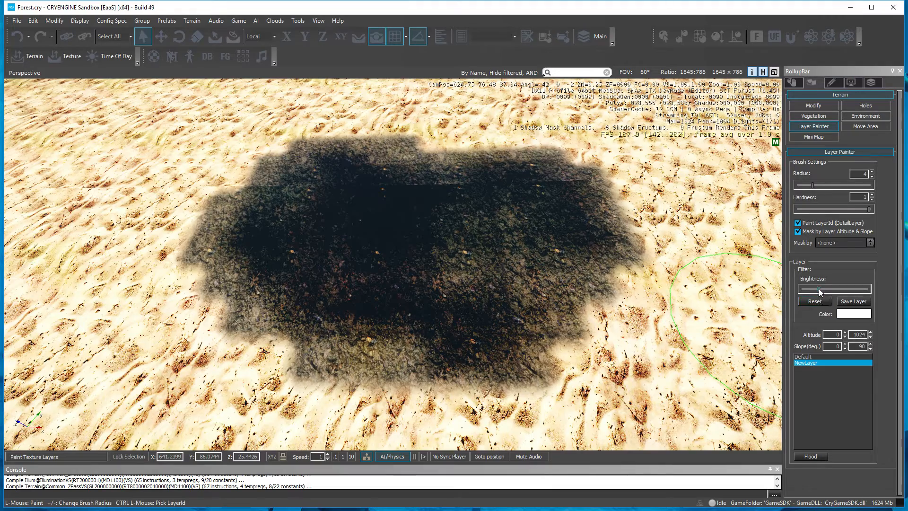
- Raise NewLayer's brightness to the maximum and repaint the dark soil patch, extending it outward
drag(821, 292, 813, 291)
mouse_move(582, 246)
mouse_down()
mouse_move(491, 248)
mouse_move(500, 323)
mouse_move(203, 248)
mouse_move(350, 224)
mouse_move(592, 213)
mouse_move(549, 287)
mouse_move(587, 326)
mouse_move(302, 369)
mouse_move(172, 314)
mouse_move(303, 370)
mouse_move(504, 352)
mouse_up()
key(s)
right_drag(504, 352, 499, 365)
key(w)
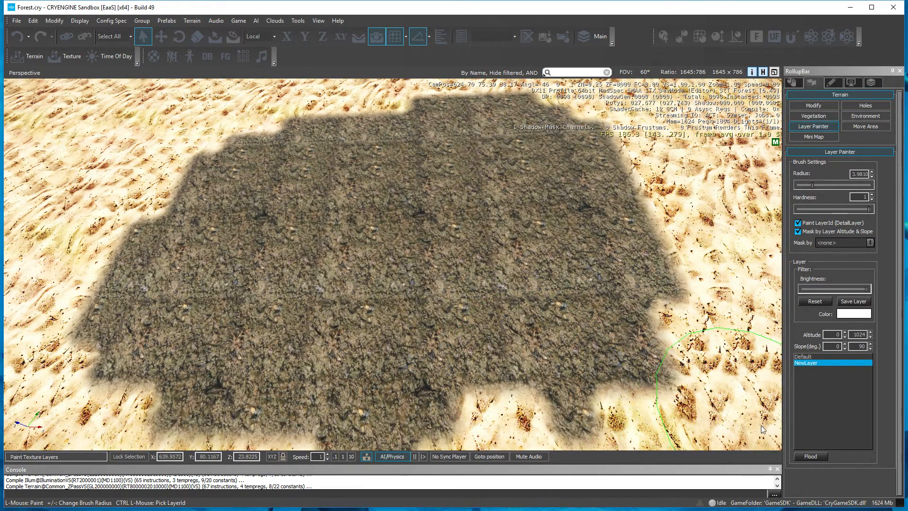
- Mask the brush by Default and extend the soil patch outward, first at hardness 1 and then at 0.6
click(870, 243)
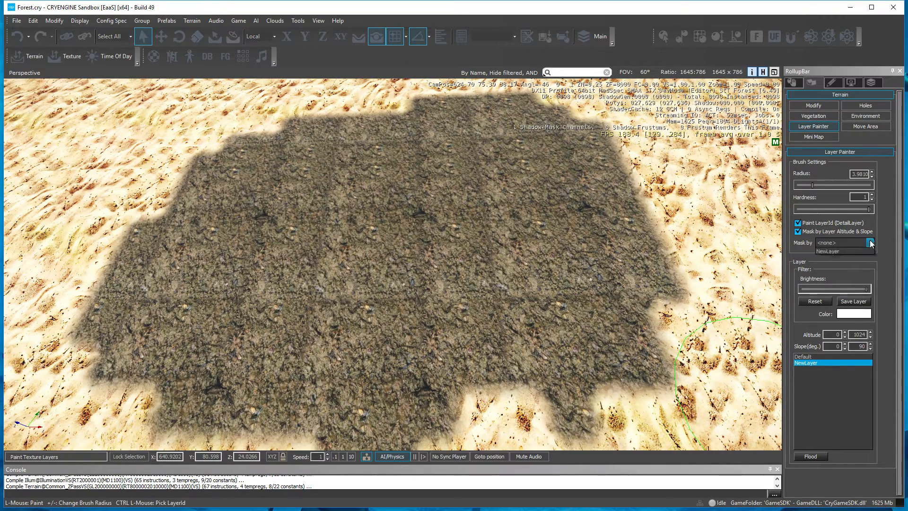
click(846, 257)
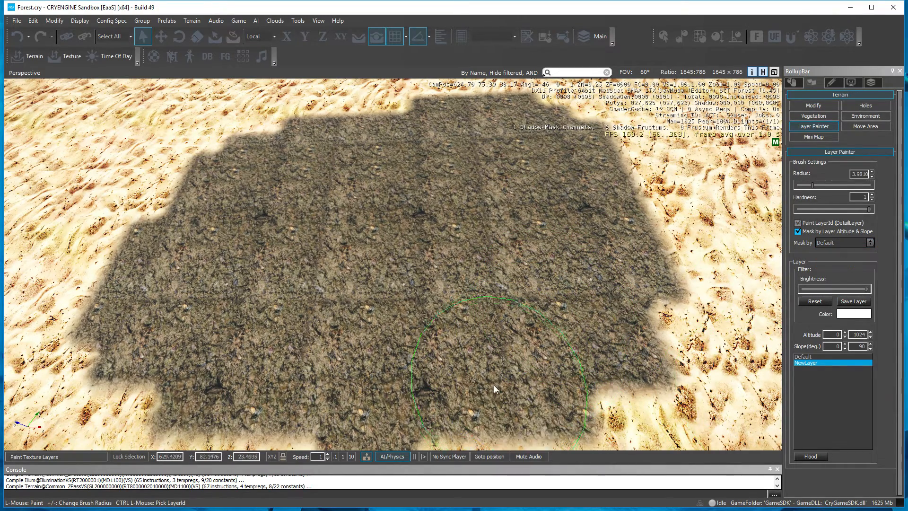
mouse_move(494, 385)
mouse_down()
mouse_move(626, 354)
mouse_move(625, 227)
mouse_move(608, 197)
mouse_move(493, 141)
mouse_move(256, 138)
mouse_move(149, 248)
mouse_up()
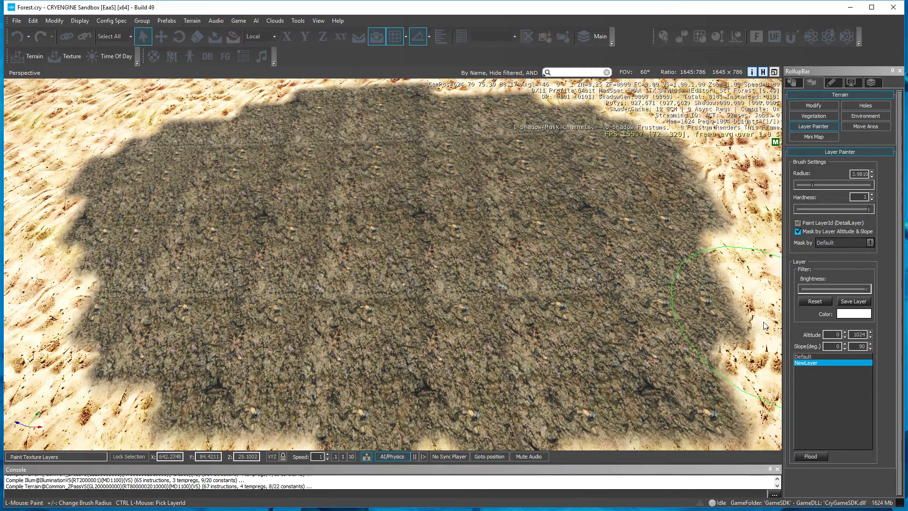
drag(854, 209, 841, 209)
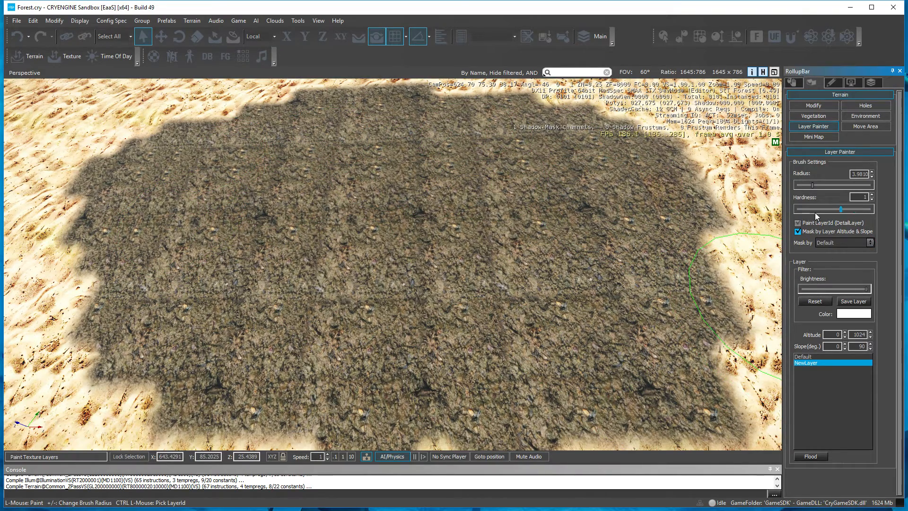
drag(120, 292, 100, 209)
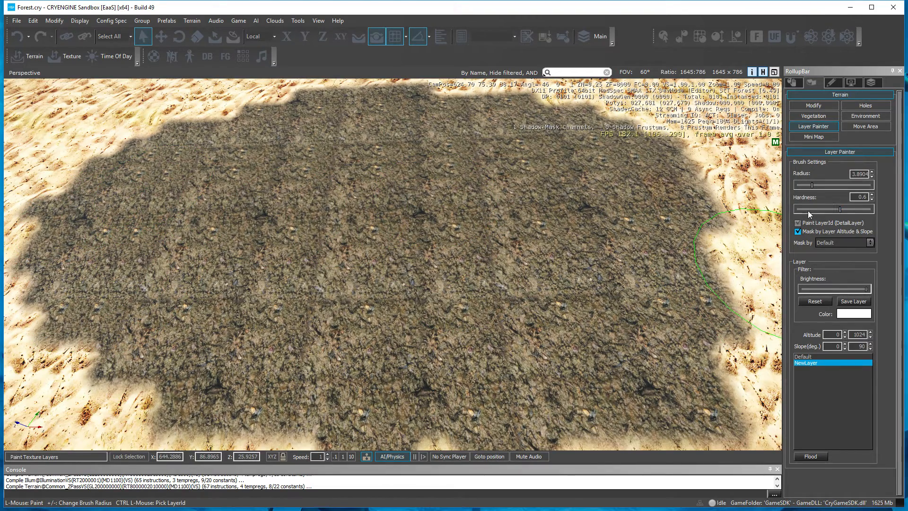
- Set the brush hardness to 0 and paint more of NewLayer along the soil patch's edges
drag(840, 211, 770, 214)
mouse_move(774, 246)
mouse_down()
mouse_move(736, 243)
mouse_move(674, 190)
mouse_move(613, 116)
mouse_move(510, 140)
mouse_up()
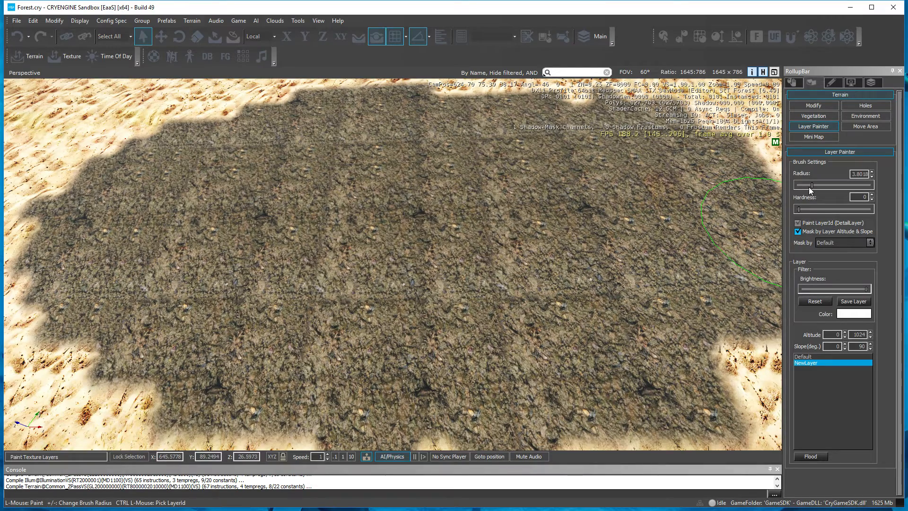
right_drag(581, 294, 580, 307)
key(s)
mouse_move(583, 293)
mouse_down()
mouse_move(640, 279)
mouse_move(608, 229)
mouse_move(625, 151)
mouse_move(520, 128)
mouse_move(342, 162)
mouse_up()
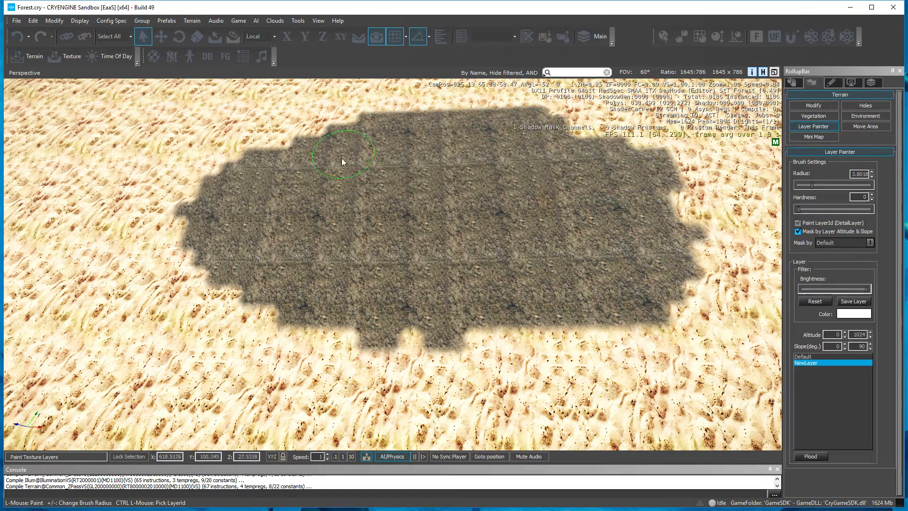
- Try painting NewLayer across the whole terrain with a brush radius of 1000, and undo that stroke
drag(813, 187, 871, 195)
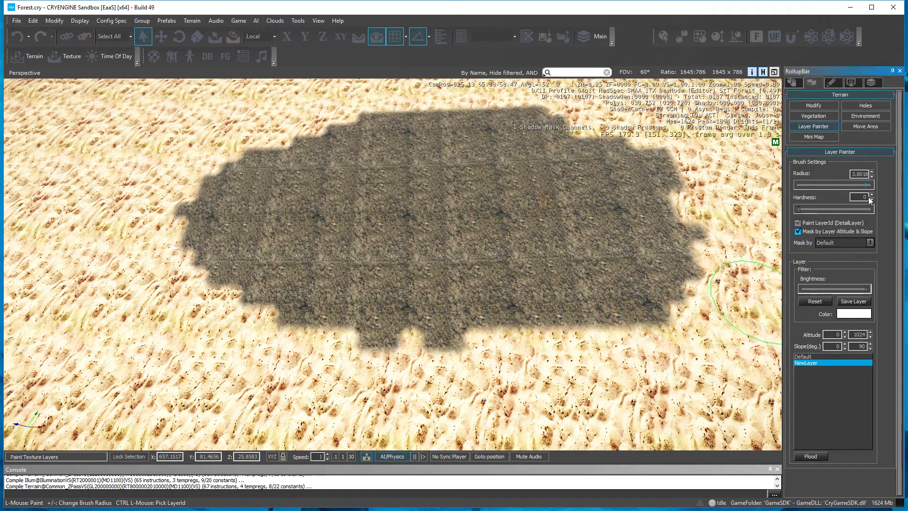
scroll(551, 207, down, 15)
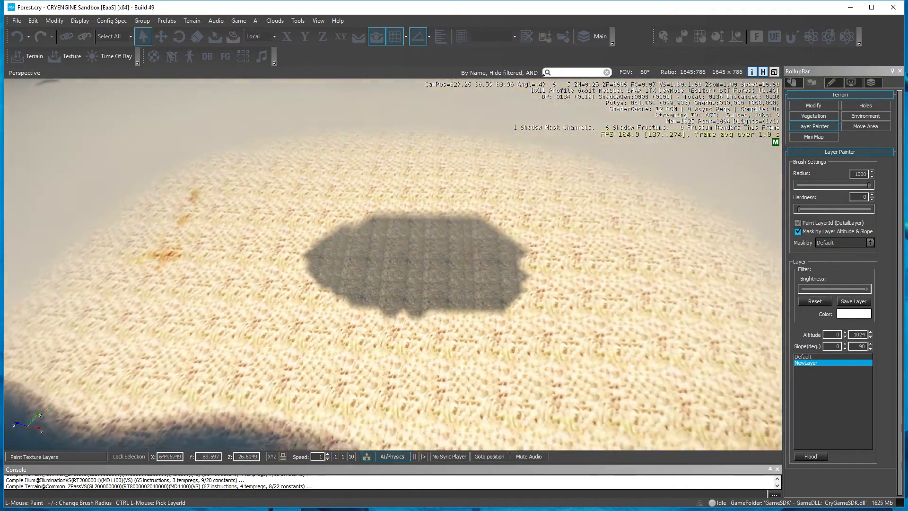
scroll(477, 218, up, 10)
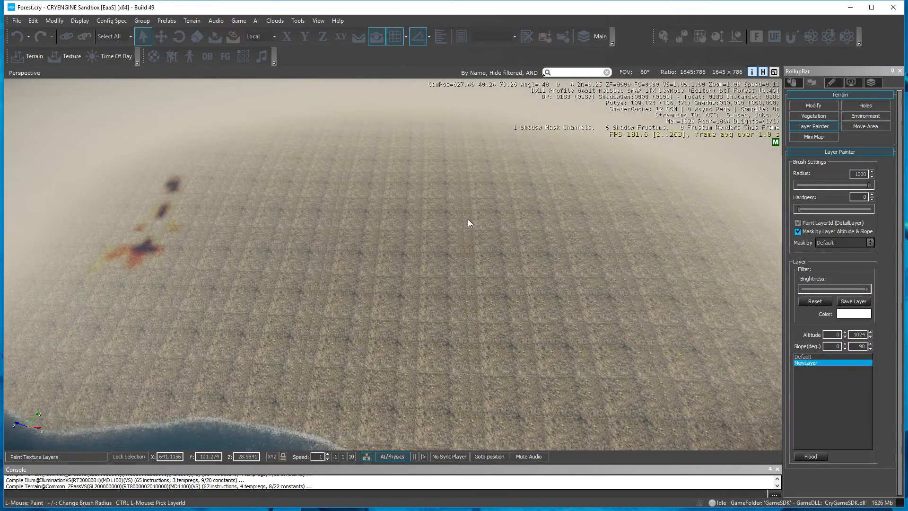
key(ctrl+z)
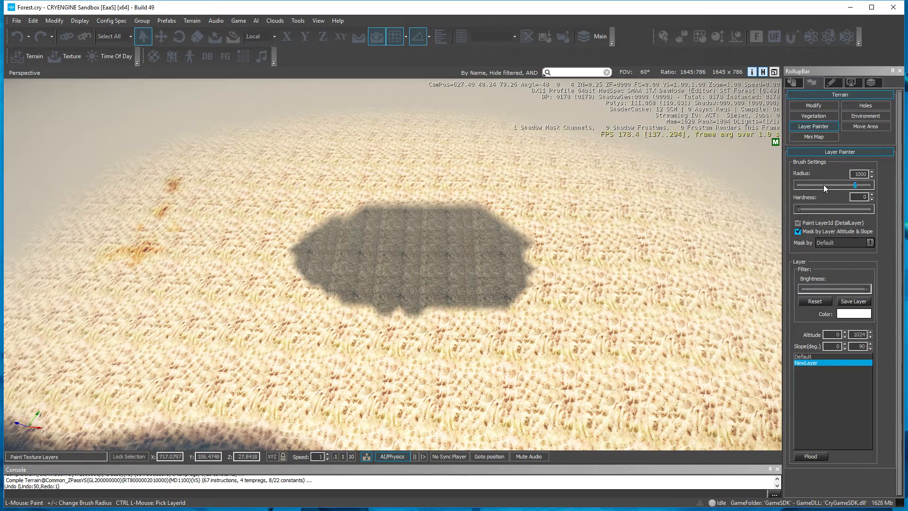
- Set the brush radius to 16.595 and paint NewLayer outward in broad strokes to enlarge the dark soil patch
click(824, 185)
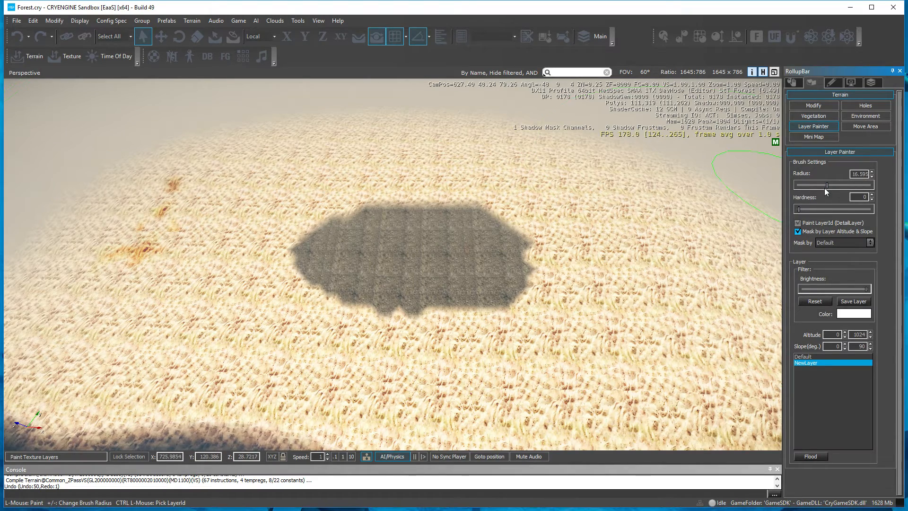
mouse_move(482, 199)
mouse_down()
mouse_move(531, 236)
mouse_move(651, 175)
mouse_move(445, 150)
mouse_move(228, 203)
mouse_move(317, 196)
mouse_move(292, 241)
mouse_move(513, 255)
mouse_move(717, 222)
mouse_up()
key(w)
mouse_move(582, 229)
right_down()
mouse_move(575, 222)
mouse_move(562, 232)
right_up()
key(a)
key(s)
mouse_move(473, 299)
mouse_down()
mouse_move(413, 309)
mouse_move(255, 299)
mouse_move(530, 272)
mouse_move(552, 310)
mouse_move(367, 335)
mouse_move(367, 209)
mouse_move(325, 226)
mouse_move(118, 244)
mouse_move(290, 308)
mouse_move(405, 183)
mouse_move(349, 142)
mouse_move(249, 172)
mouse_move(523, 126)
mouse_move(269, 138)
mouse_move(86, 189)
mouse_move(284, 120)
mouse_move(195, 129)
mouse_move(69, 255)
mouse_up()
right_drag(69, 256, 274, 283)
key(s)
key(a)
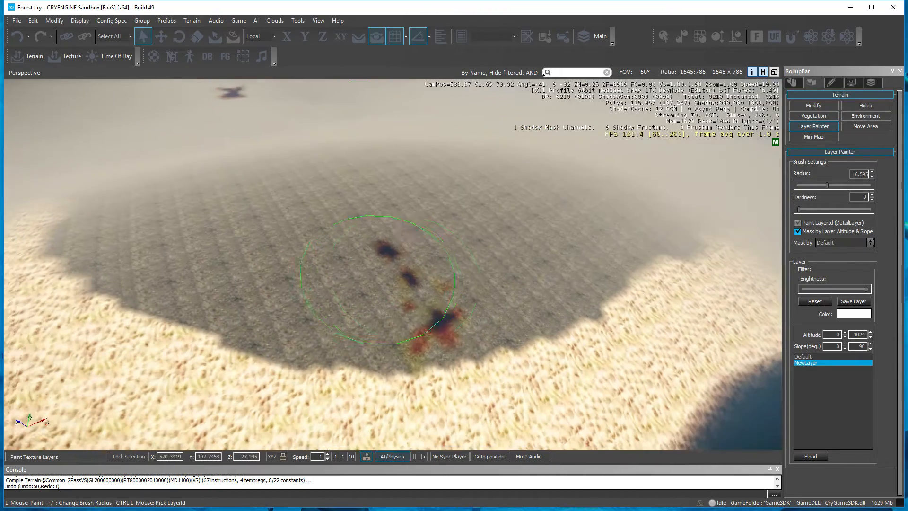
mouse_move(637, 214)
mouse_down()
mouse_move(588, 256)
mouse_move(396, 304)
mouse_move(148, 239)
mouse_move(41, 80)
mouse_up()
- Generate the terrain texture at 4096 x 4096 with a color multiplier of 8 and High Quality enabled
click(16, 20)
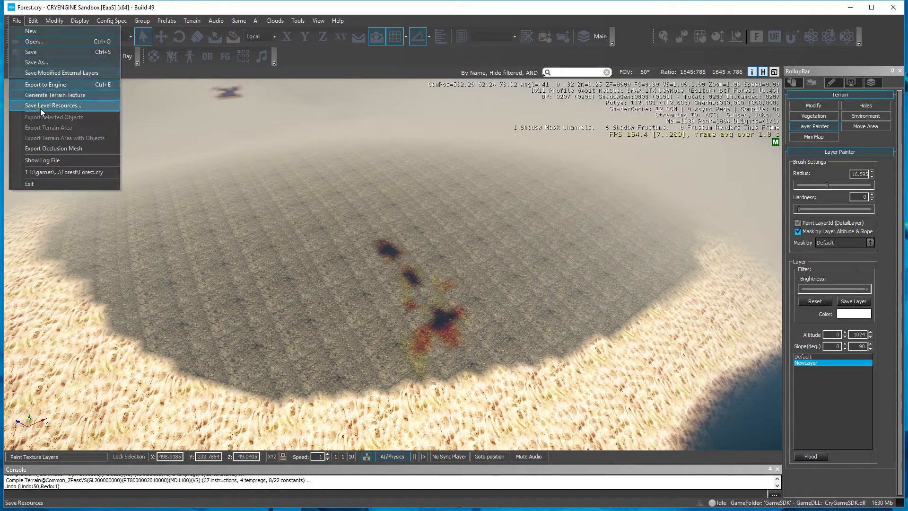
click(69, 95)
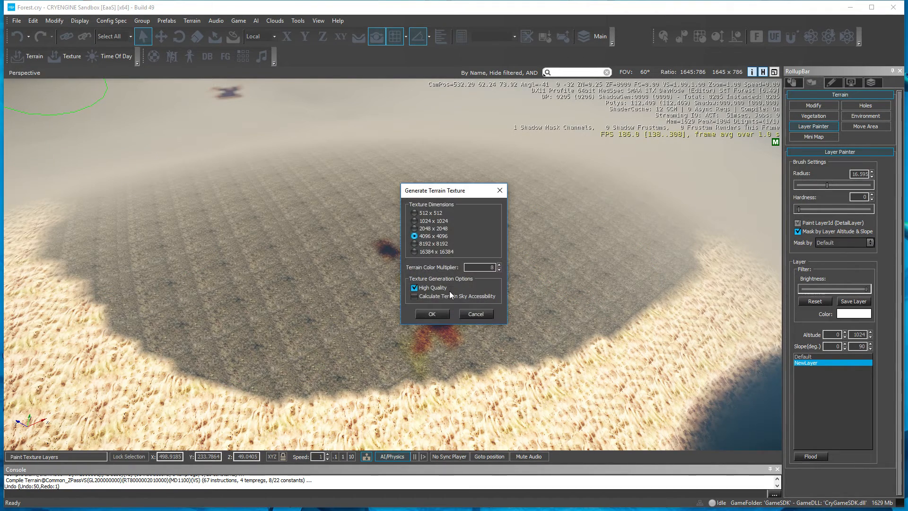
click(432, 314)
- Reopen the Layer Painter, mask the brush by Default and paint NewLayer past the soil patch's near edge
scroll(437, 317, up, 2)
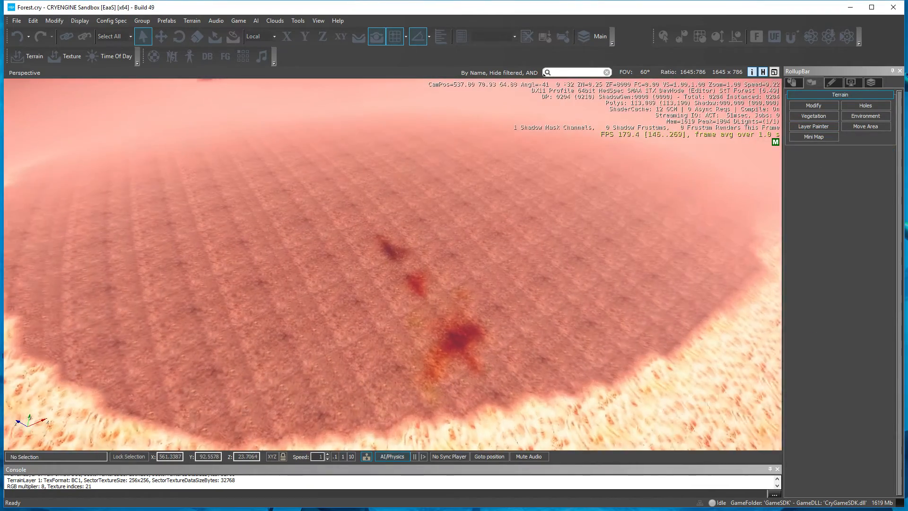
key(w)
right_drag(437, 316, 511, 288)
key(s)
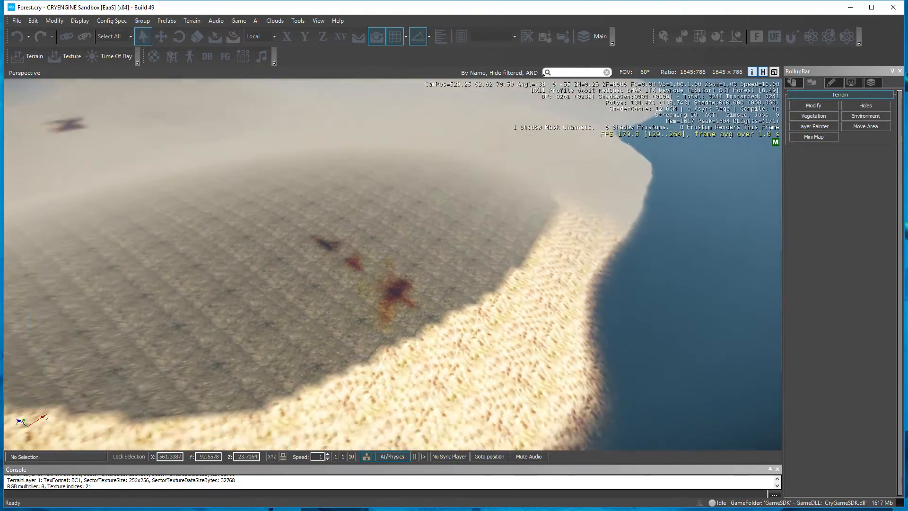
key(a)
right_drag(279, 220, 274, 216)
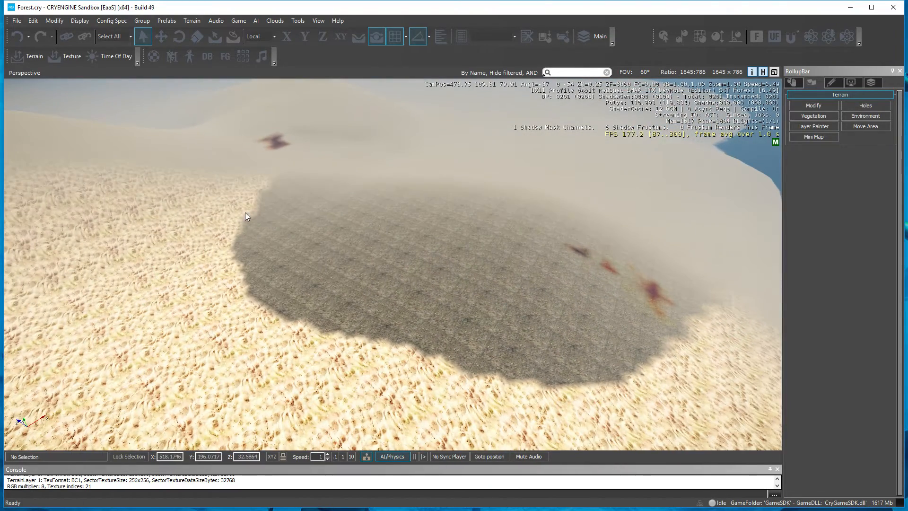
click(820, 127)
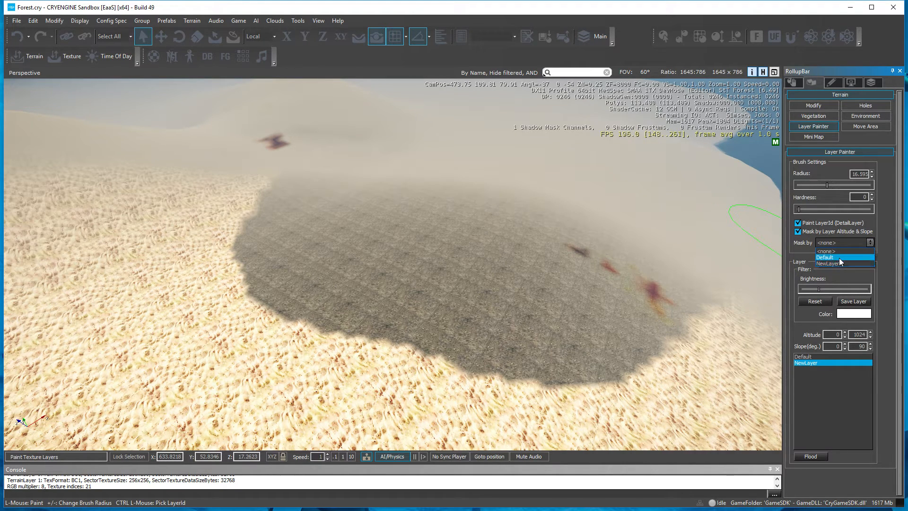
click(839, 258)
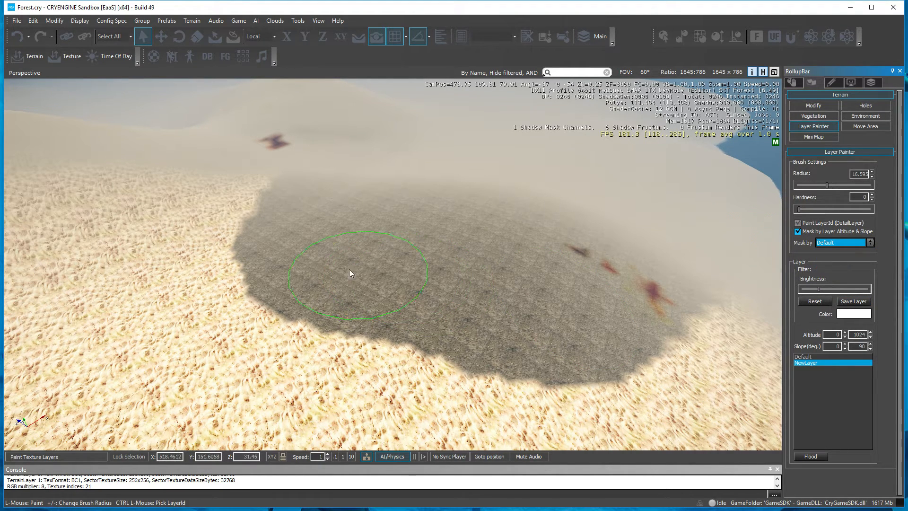
mouse_move(349, 269)
mouse_down()
mouse_move(347, 314)
mouse_move(484, 330)
mouse_up()
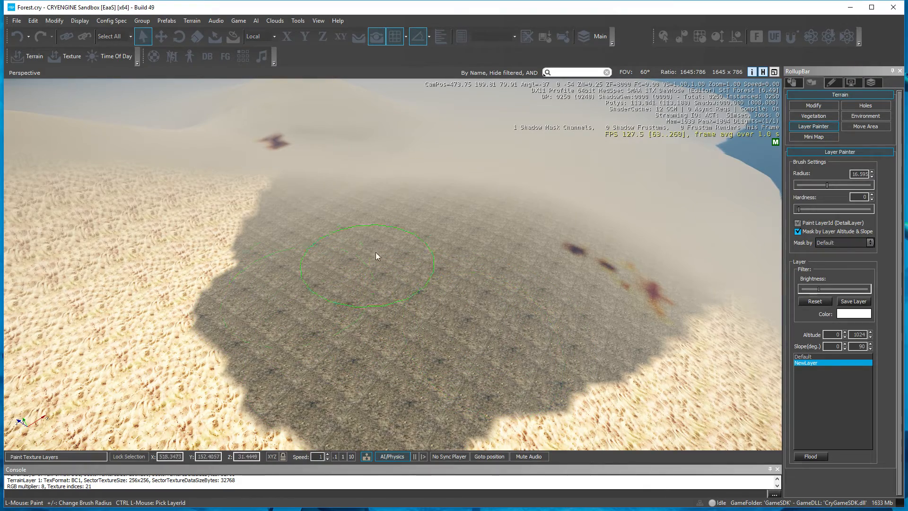
- Extend the NewLayer soil across the sand down to the shoreline, with the brush mask set to none
mouse_move(376, 251)
mouse_down()
mouse_move(241, 249)
mouse_move(170, 226)
mouse_move(279, 274)
mouse_up()
key(d)
mouse_move(374, 276)
right_down()
mouse_move(402, 289)
mouse_move(366, 283)
mouse_move(367, 256)
right_up()
key(w)
mouse_move(471, 212)
mouse_down()
mouse_move(344, 280)
mouse_move(379, 282)
mouse_move(467, 220)
mouse_move(481, 225)
mouse_move(355, 334)
mouse_move(464, 197)
mouse_move(582, 275)
mouse_up()
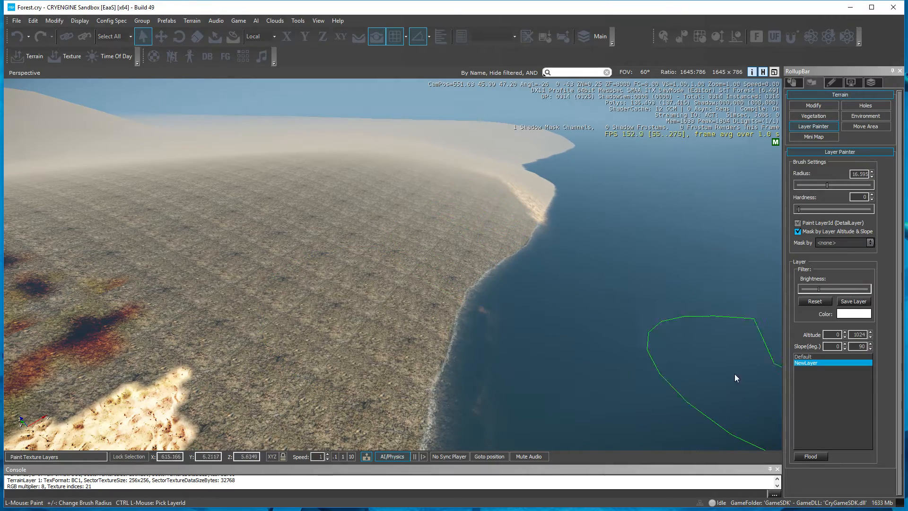
key(d)
right_drag(558, 326, 552, 319)
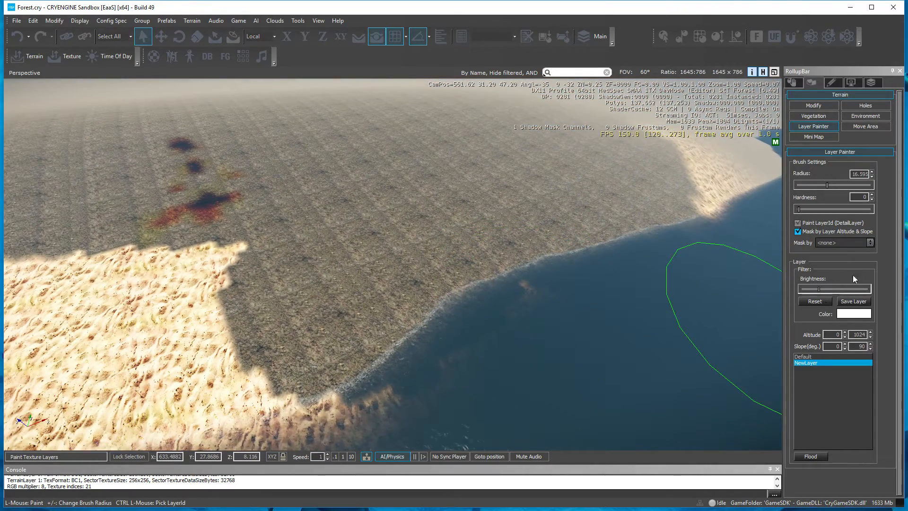
- Select the Default layer and paint sand back over the outer parts of the soil patch
click(803, 357)
mouse_move(217, 335)
mouse_down()
mouse_move(179, 361)
mouse_move(407, 298)
mouse_move(610, 185)
mouse_move(513, 190)
mouse_move(173, 249)
mouse_move(94, 232)
mouse_up()
mouse_move(189, 246)
right_down()
mouse_move(191, 186)
mouse_move(178, 257)
right_up()
key(w)
key(s)
mouse_move(201, 258)
mouse_down()
mouse_move(497, 213)
mouse_move(648, 159)
mouse_move(210, 242)
mouse_move(52, 208)
mouse_up()
key(a)
right_drag(326, 280, 310, 265)
mouse_move(309, 265)
mouse_down()
mouse_move(102, 213)
mouse_move(307, 309)
mouse_up()
key(d)
key(w)
right_drag(315, 286, 393, 237)
mouse_move(393, 237)
mouse_down()
mouse_move(289, 231)
mouse_move(254, 203)
mouse_move(200, 222)
mouse_move(204, 204)
mouse_up()
right_drag(215, 255, 161, 204)
mouse_move(160, 207)
mouse_down()
mouse_move(280, 257)
mouse_move(598, 150)
mouse_move(397, 213)
mouse_move(279, 192)
mouse_up()
key(w)
mouse_move(279, 191)
right_down()
mouse_move(232, 140)
mouse_move(246, 101)
mouse_move(298, 97)
mouse_move(331, 114)
mouse_move(353, 92)
right_up()
mouse_move(544, 73)
right_down()
mouse_move(426, 142)
mouse_move(395, 213)
right_up()
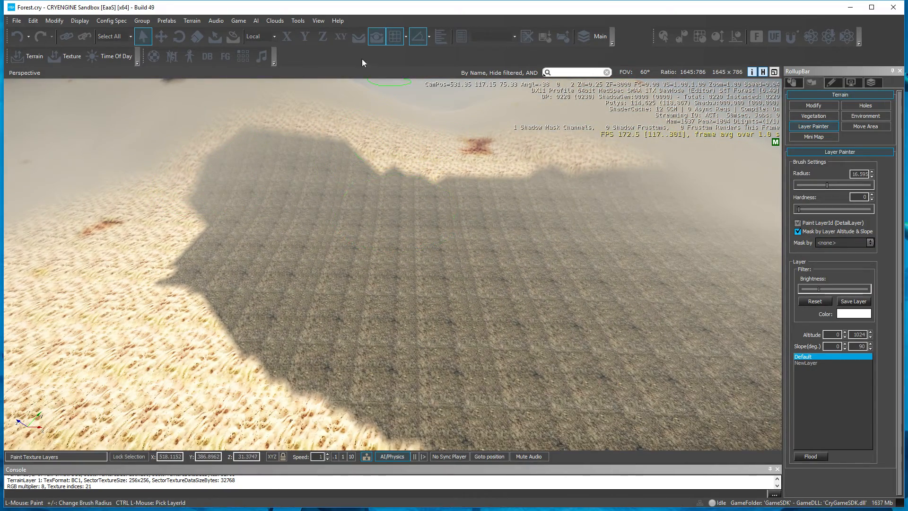
- Rename the terrain texture layer NewLayer to Soil and the Default layer to Sand
click(67, 56)
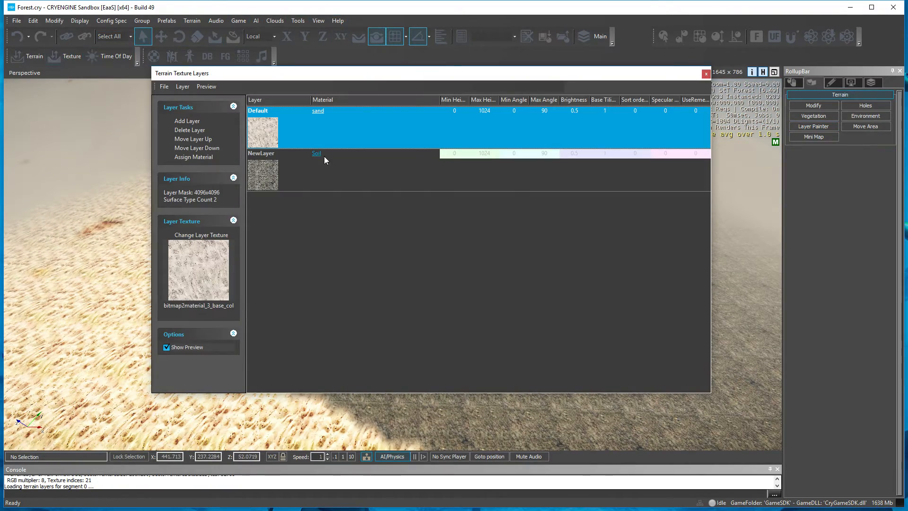
click(342, 180)
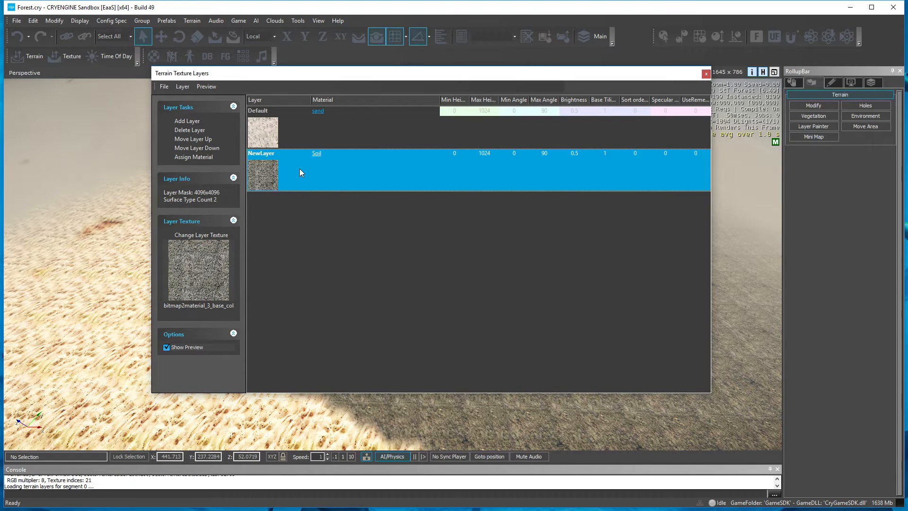
double_click(263, 155)
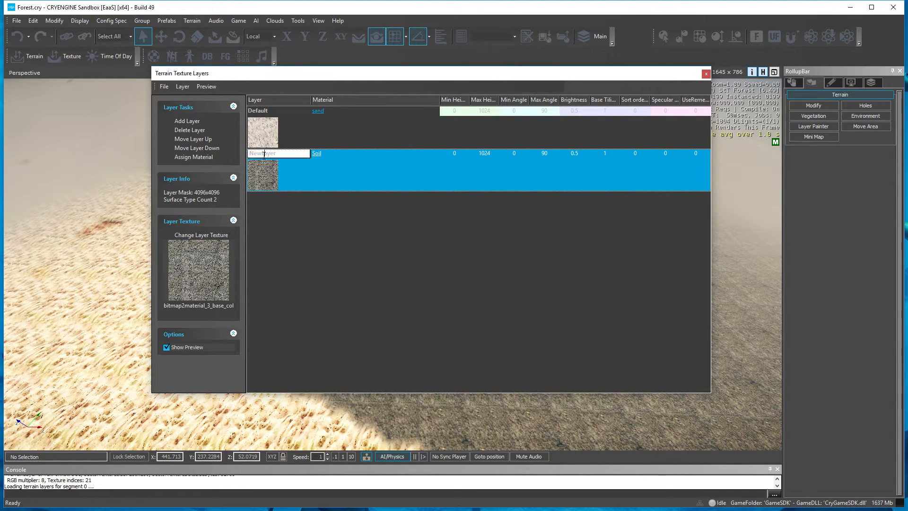
text(Soil)
key(Return)
double_click(278, 111)
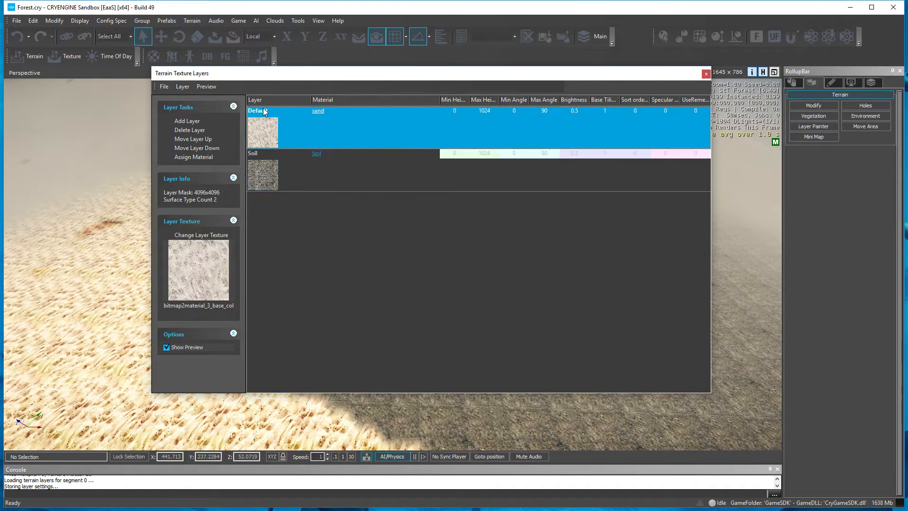
text(Sand)
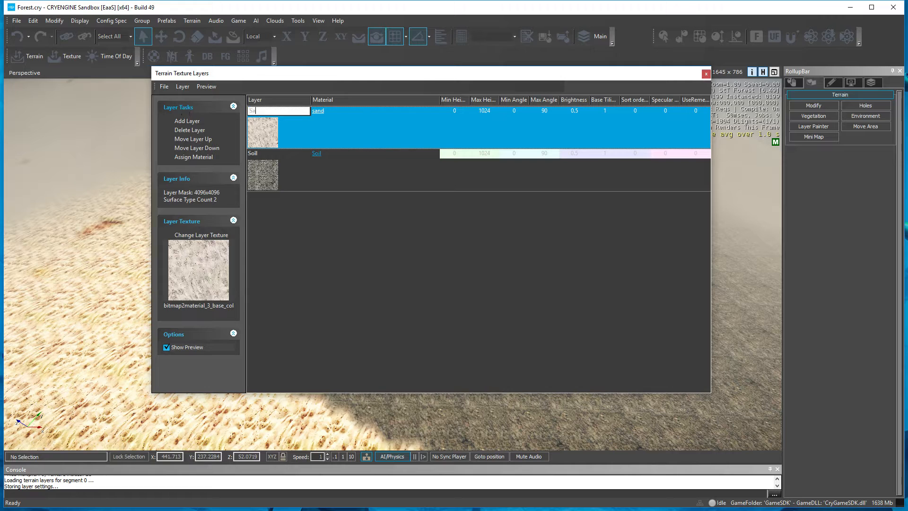
key(Return)
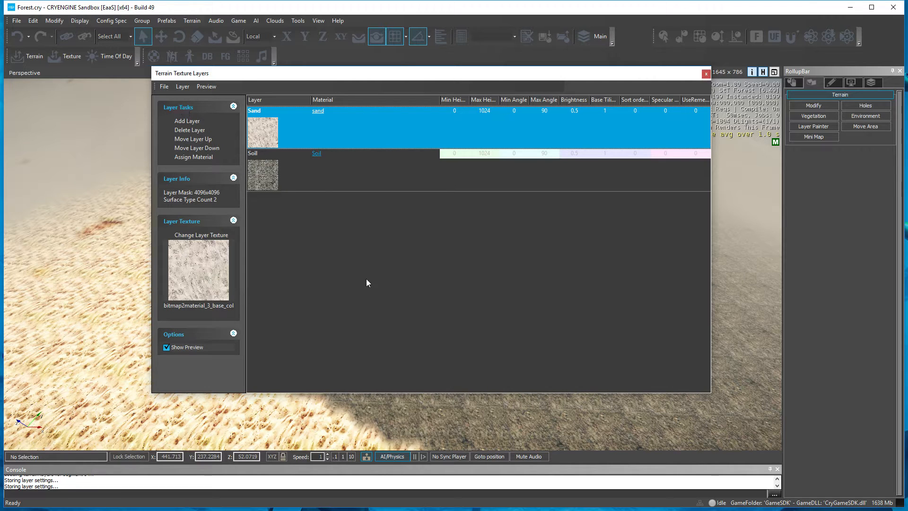
- Add a third terrain texture layer and open its assigned default material in the Material Editor
click(187, 121)
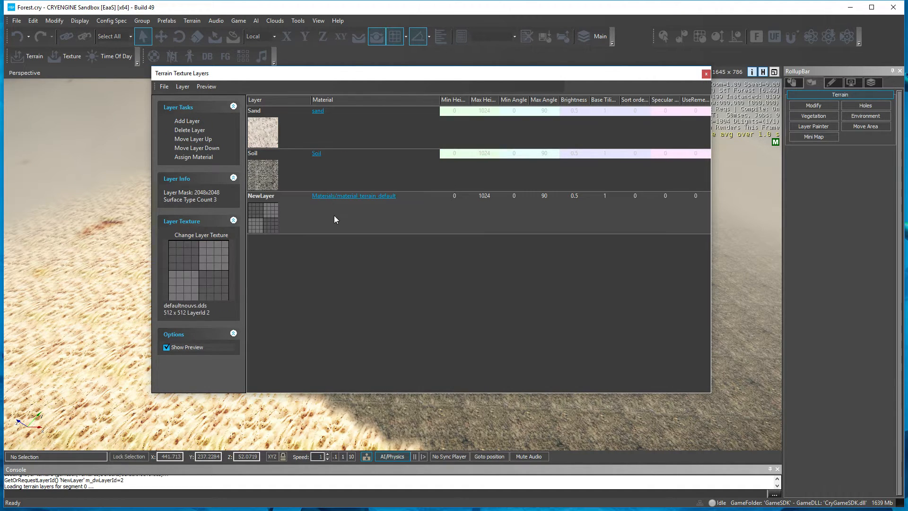
click(343, 196)
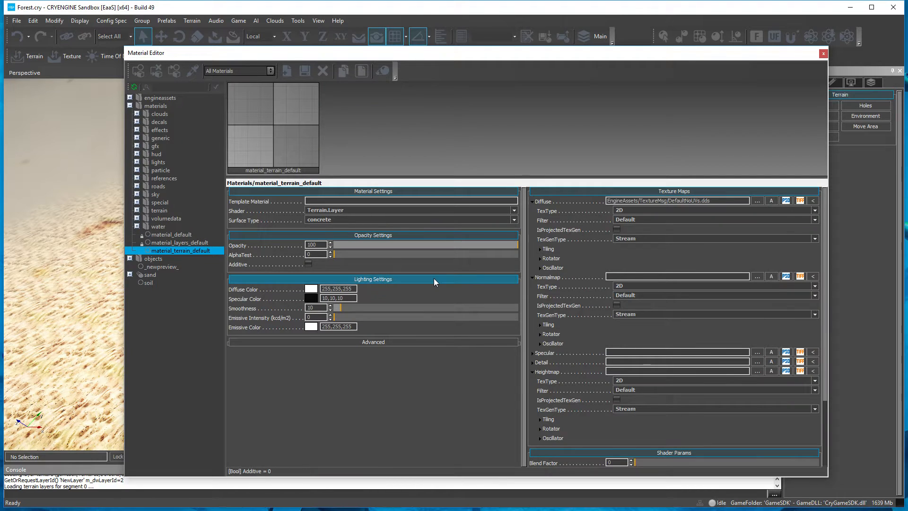
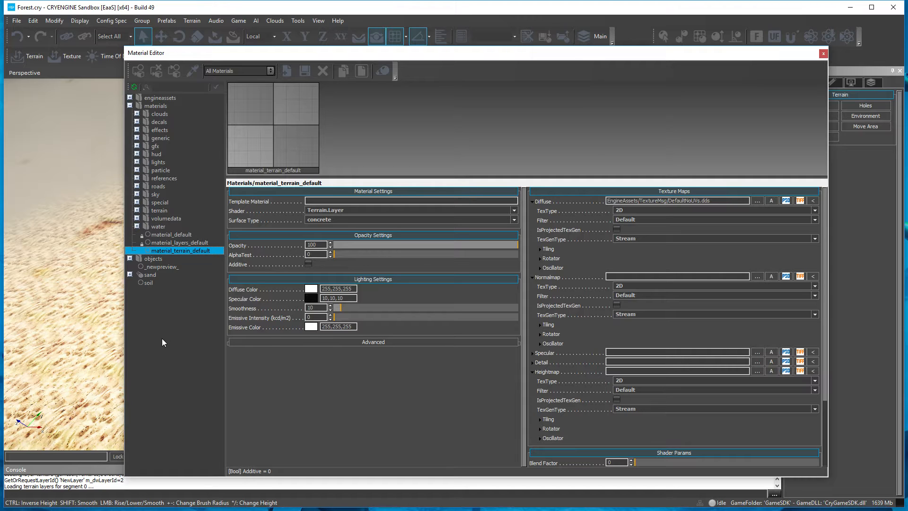
- Create a new material named ForestSoil in the materials folder
right_click(159, 304)
click(177, 319)
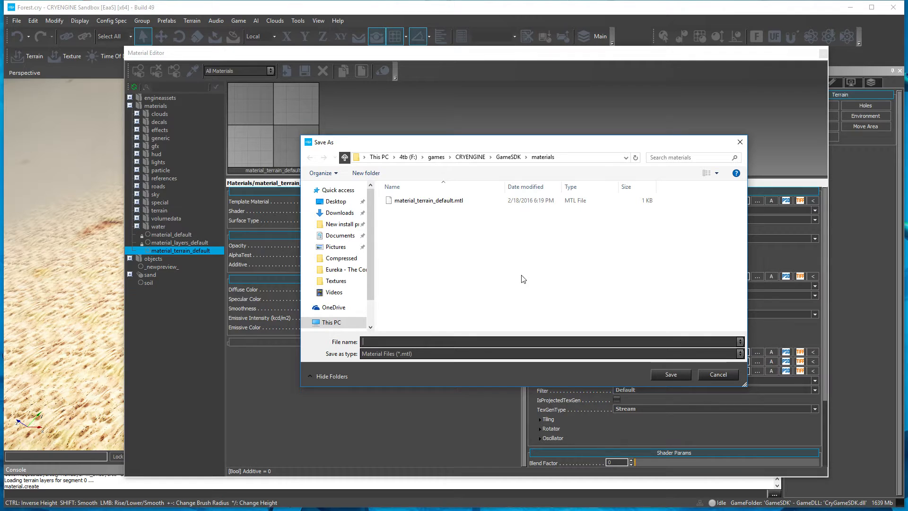
text(ForestSoil)
click(671, 374)
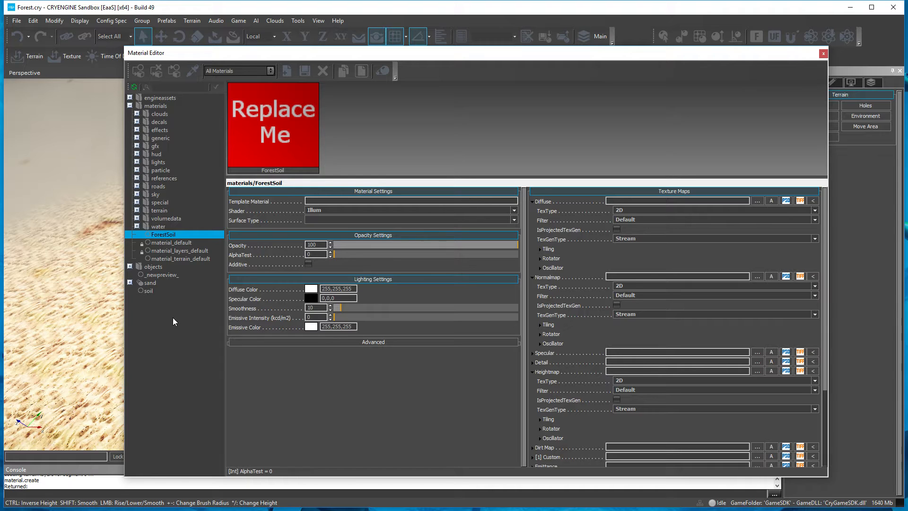
- Add a new material named Forestsoil in the GameSDK root, alongside the sand and soil materials
click(149, 283)
click(147, 291)
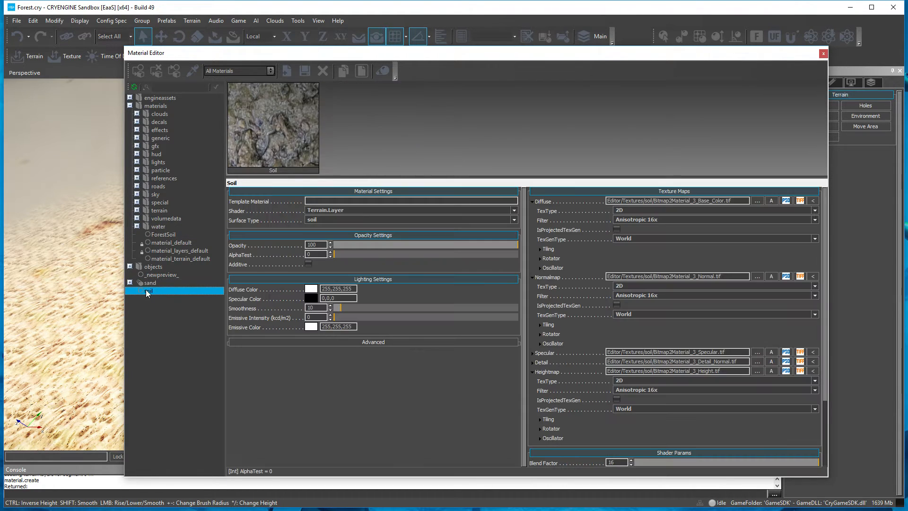
right_click(144, 283)
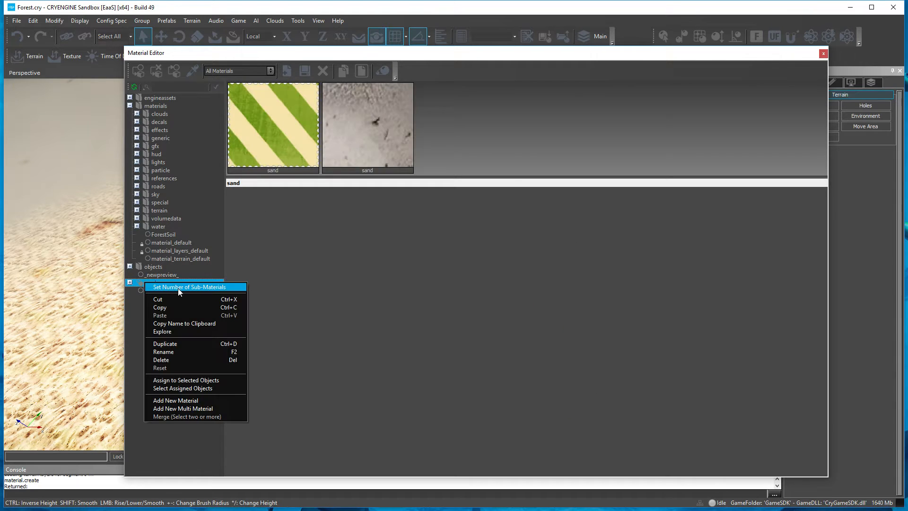
click(185, 400)
text(Forests)
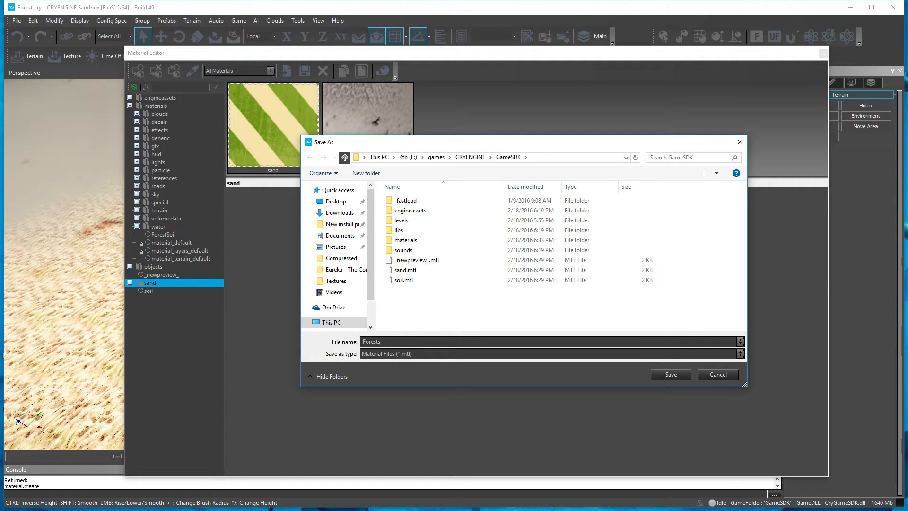
text(oil)
key(Return)
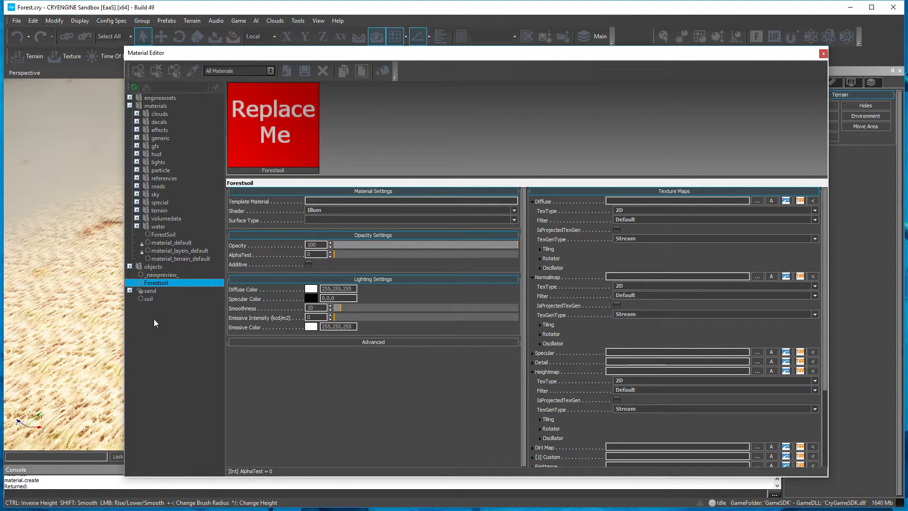
- Delete the Forestsoil material from the root level, including its material file
click(150, 290)
click(148, 300)
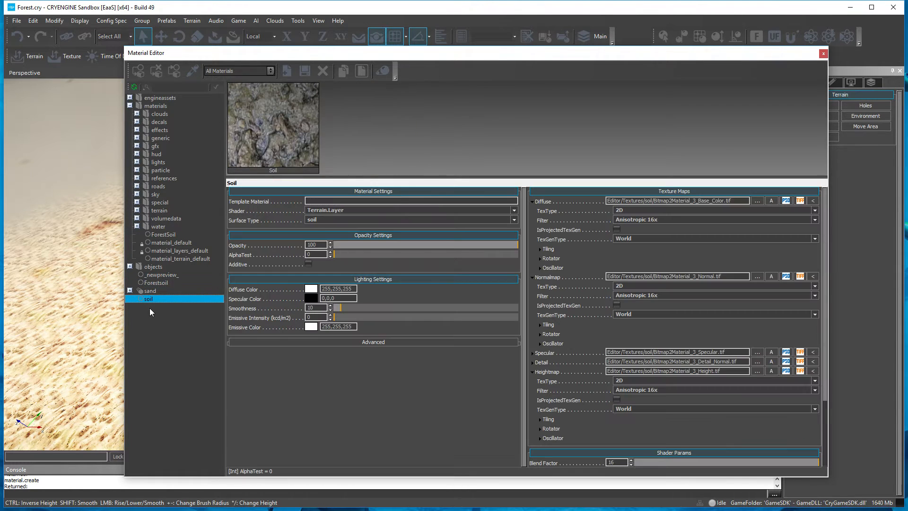
click(160, 284)
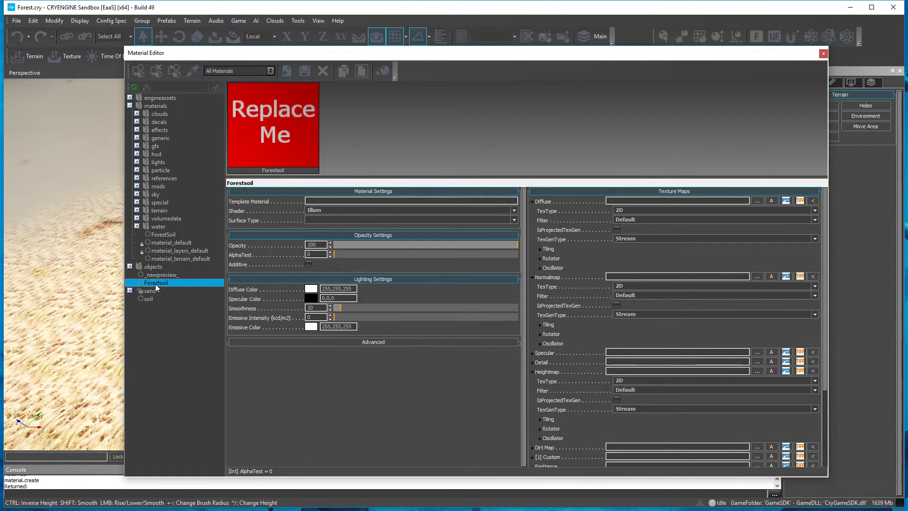
key(Delete)
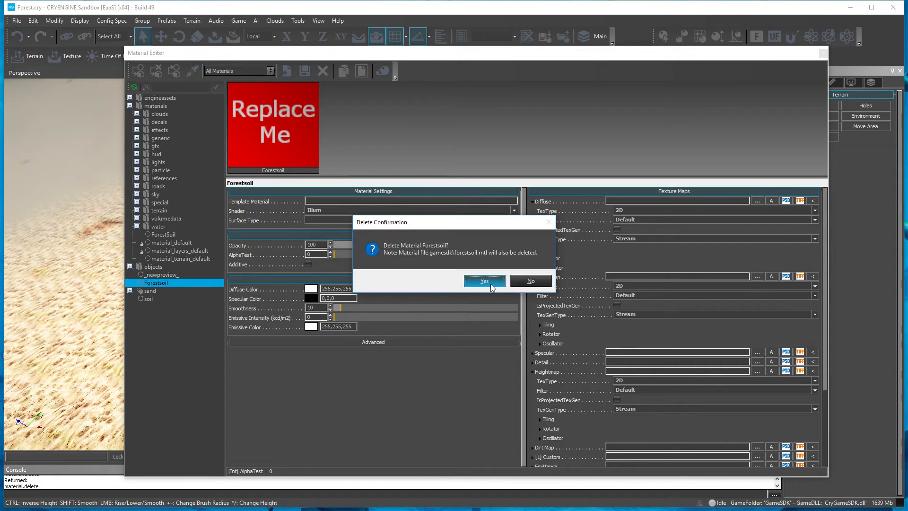
click(484, 281)
- Delete the ForestSoil material from the materials folder and select the sand material
click(149, 267)
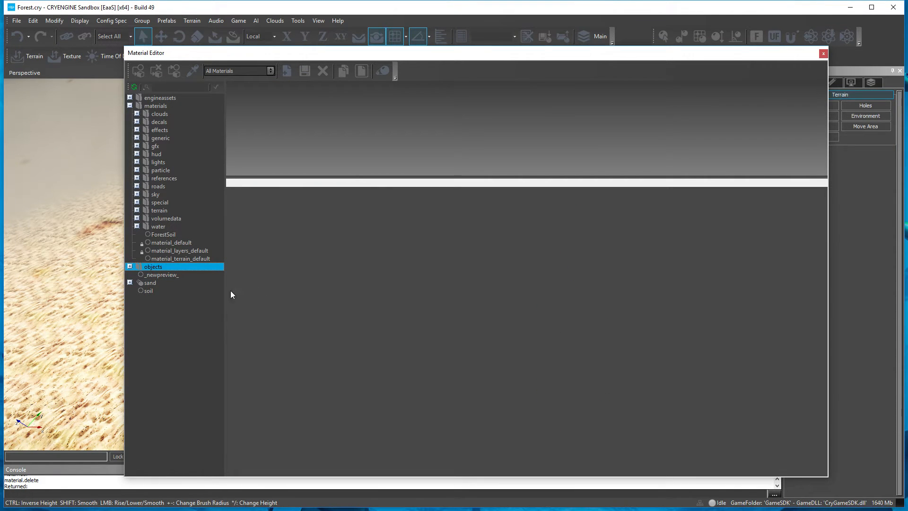
click(163, 234)
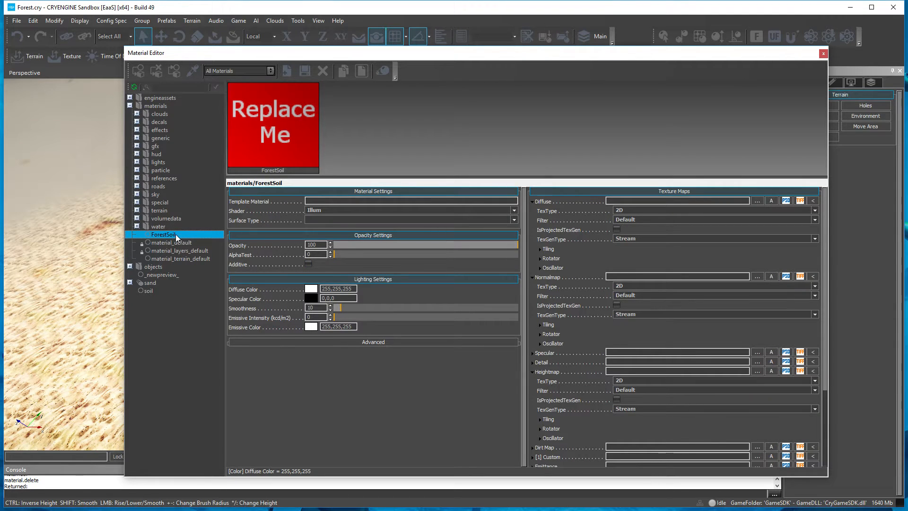
right_click(175, 234)
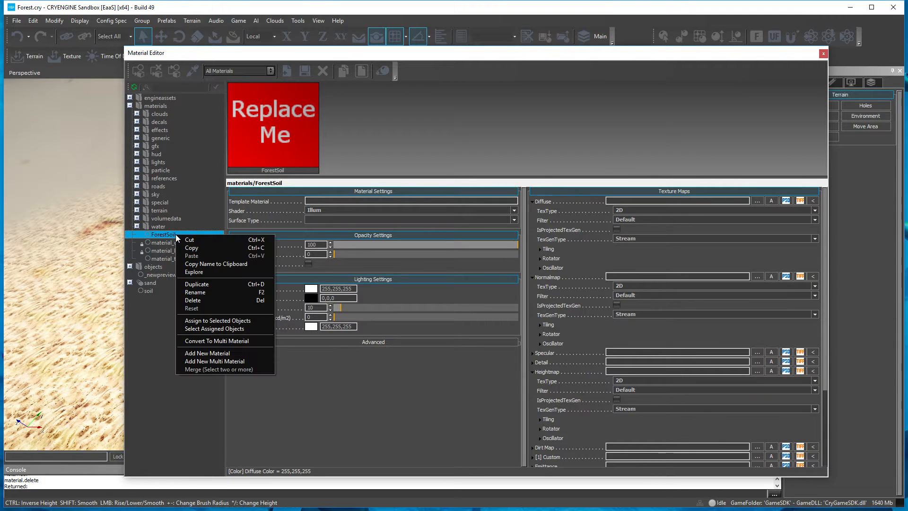
click(209, 301)
click(508, 281)
click(145, 275)
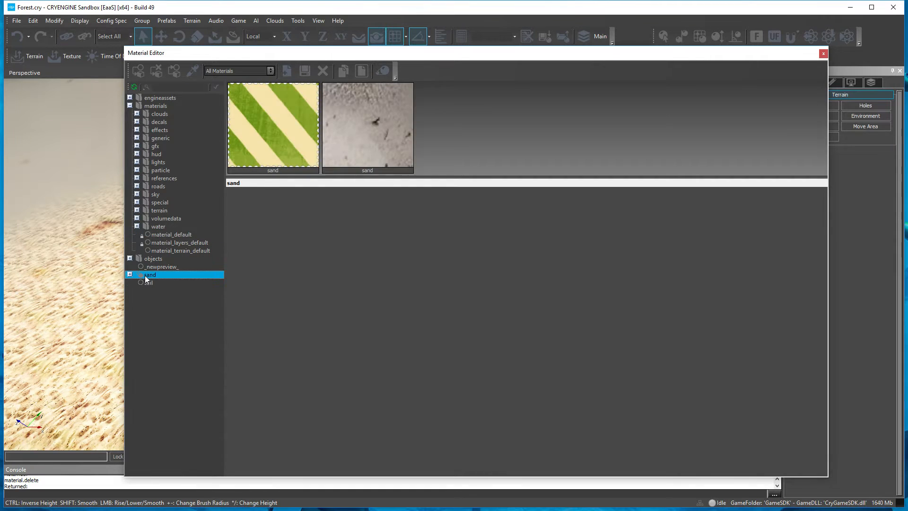
- Add a new material named forestsoil in the GameSDK root, alongside the sand and soil materials
right_click(144, 275)
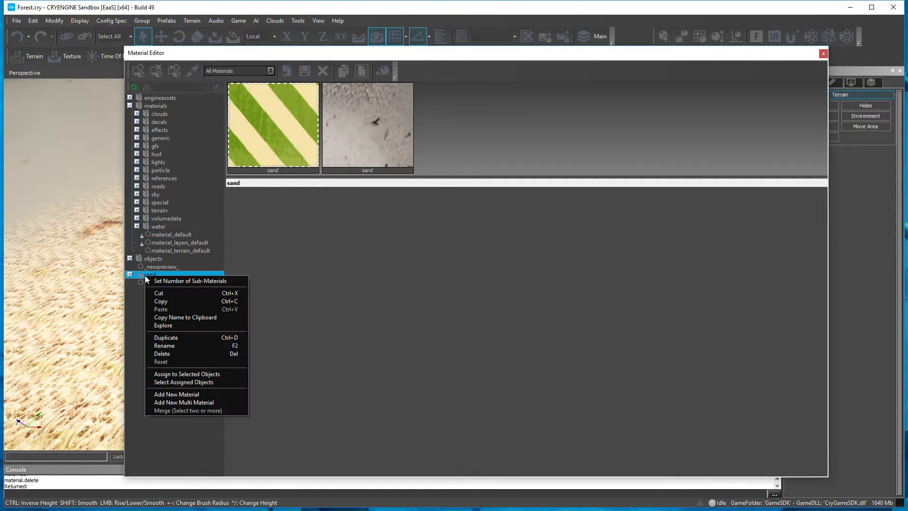
click(194, 394)
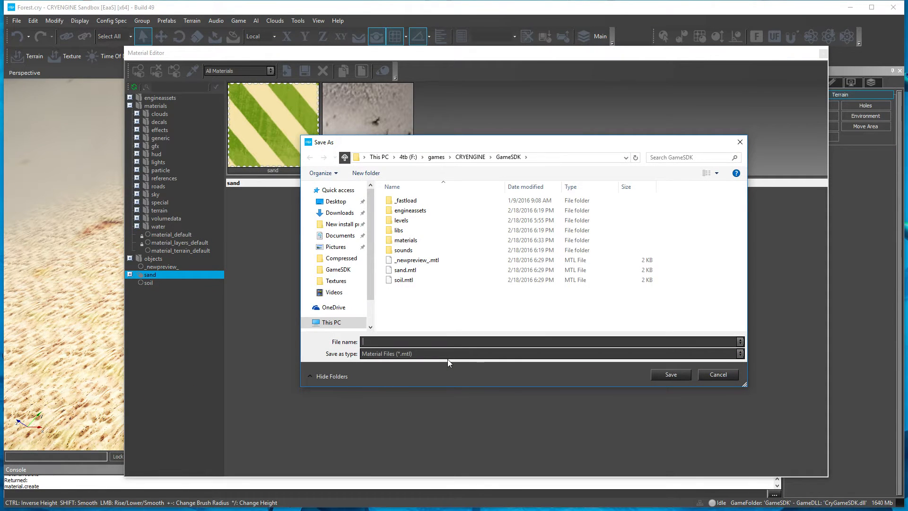
text(forestsoil)
key(Return)
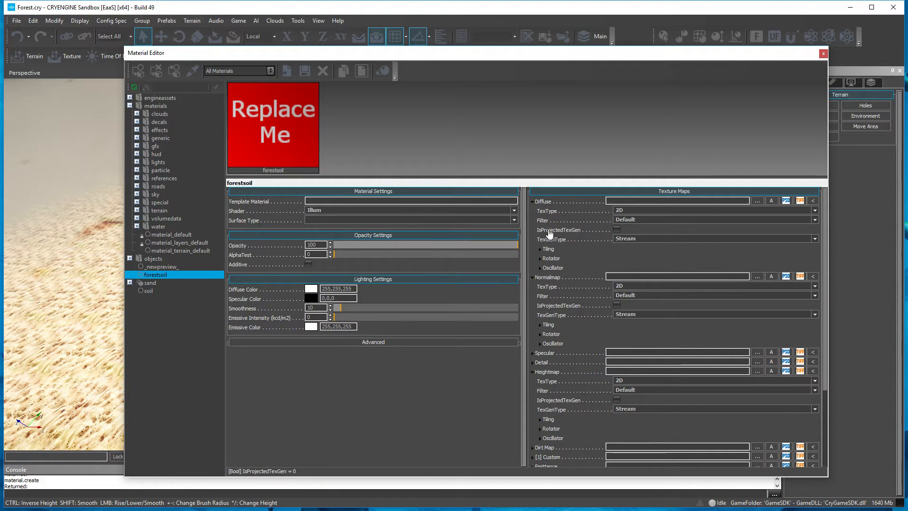
- Set the forestsoil material's diffuse map tiling to 0.1 for both TileU and TileV
click(542, 249)
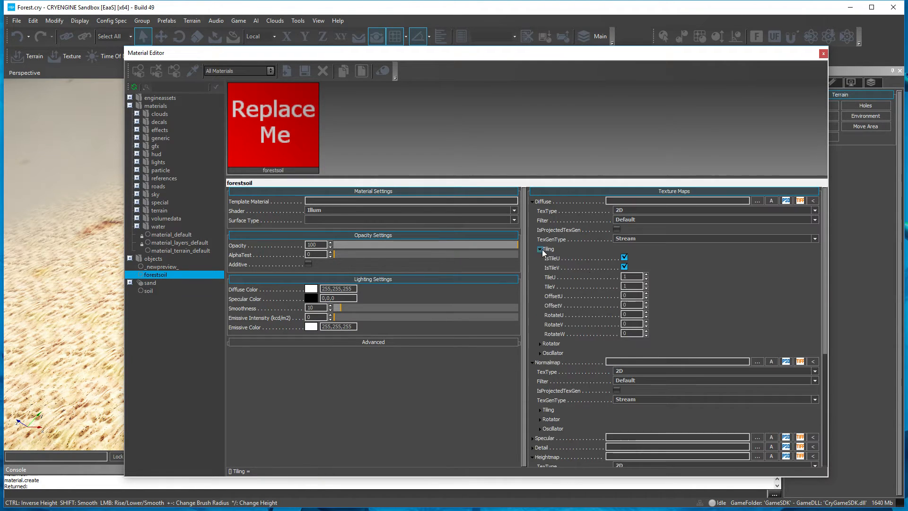
click(626, 279)
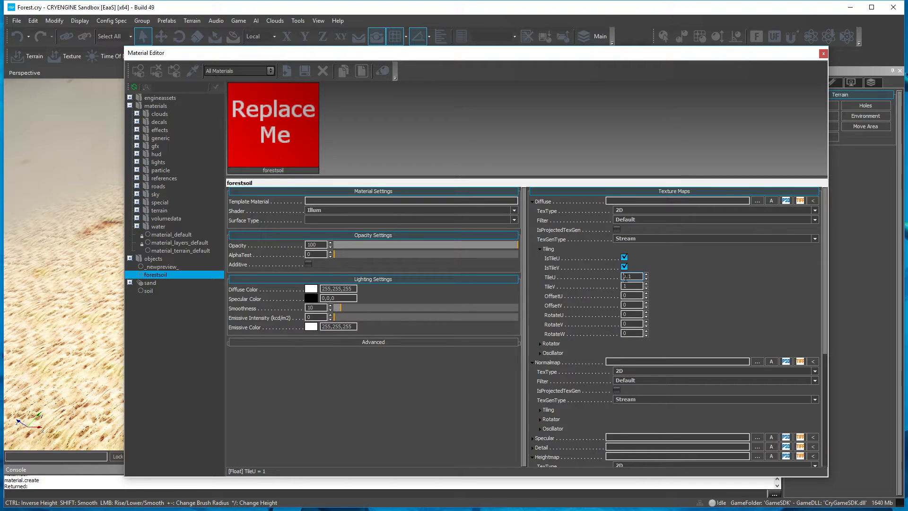
key(Tab)
text(0.1)
scroll(623, 389, down, 3)
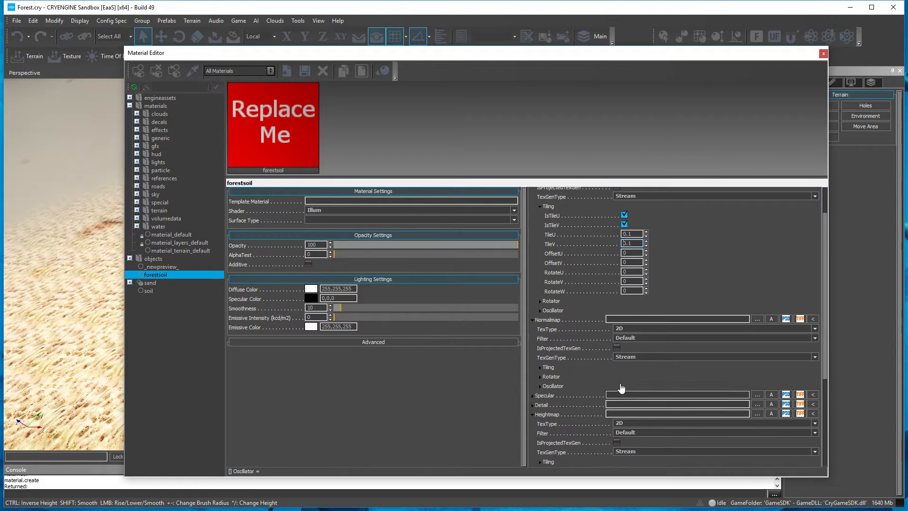
- Enable projected texture generation for the diffuse map, with TexGenType World and filter Anisotropic 16x
scroll(623, 388, up, 3)
click(617, 230)
click(628, 239)
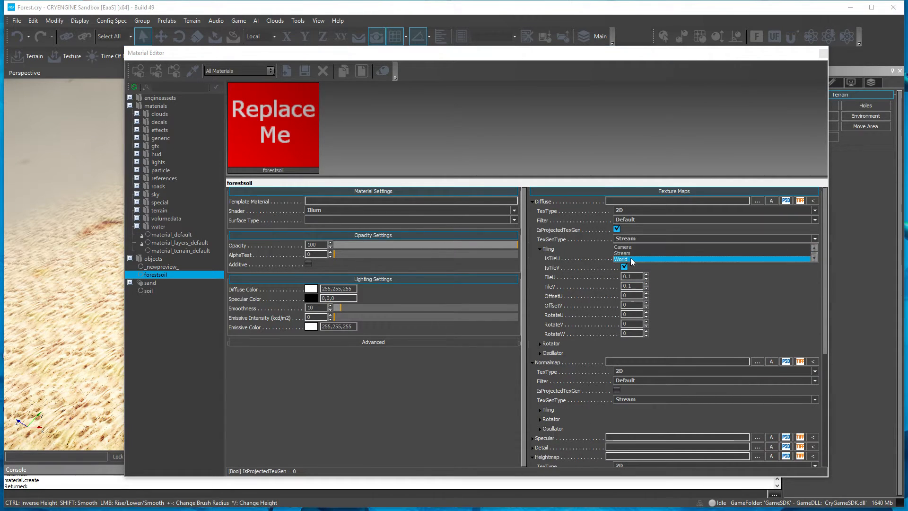
click(624, 253)
click(634, 220)
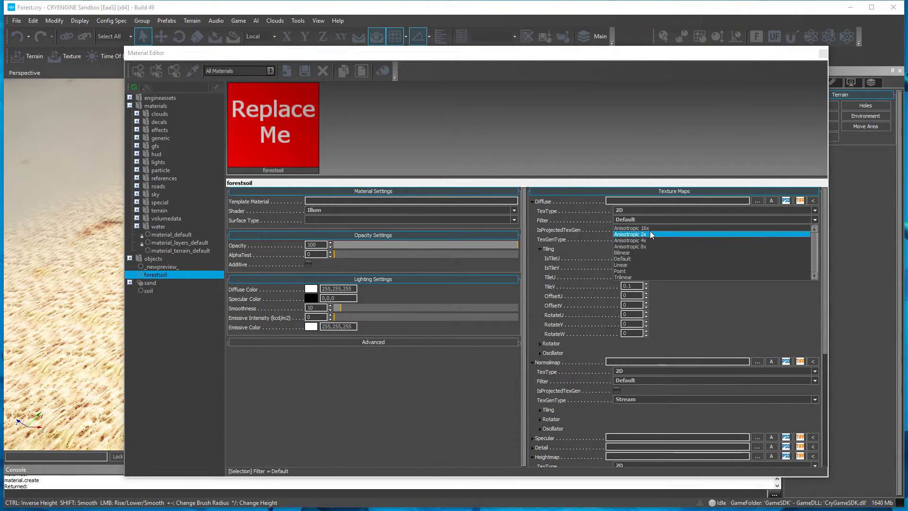
click(649, 229)
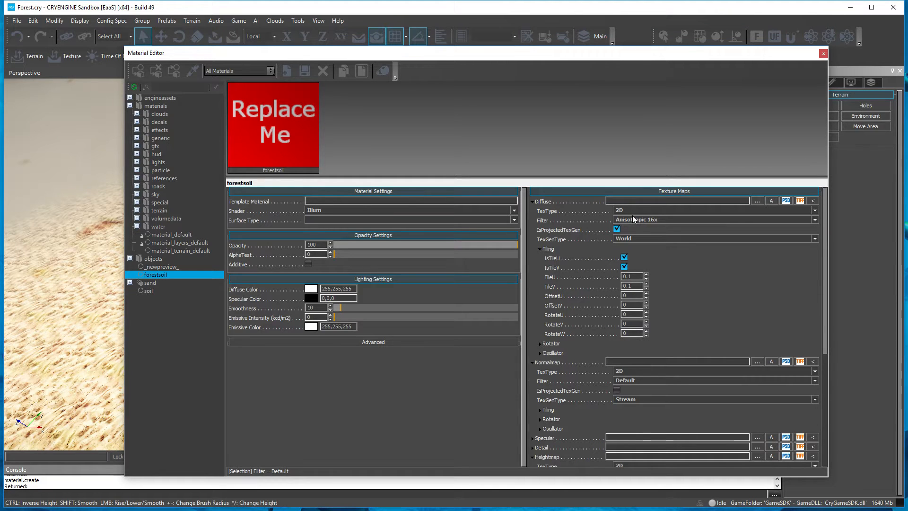
- Set the normal map's filter to Anisotropic 16x and its TexGenType to World, with projected texture generation enabled
scroll(642, 323, down, 2)
scroll(643, 322, down, 1)
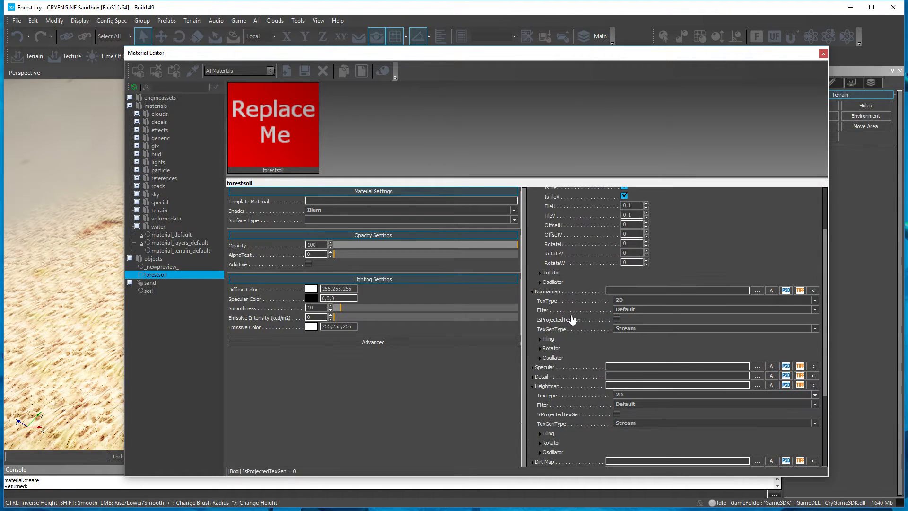
click(648, 310)
click(631, 317)
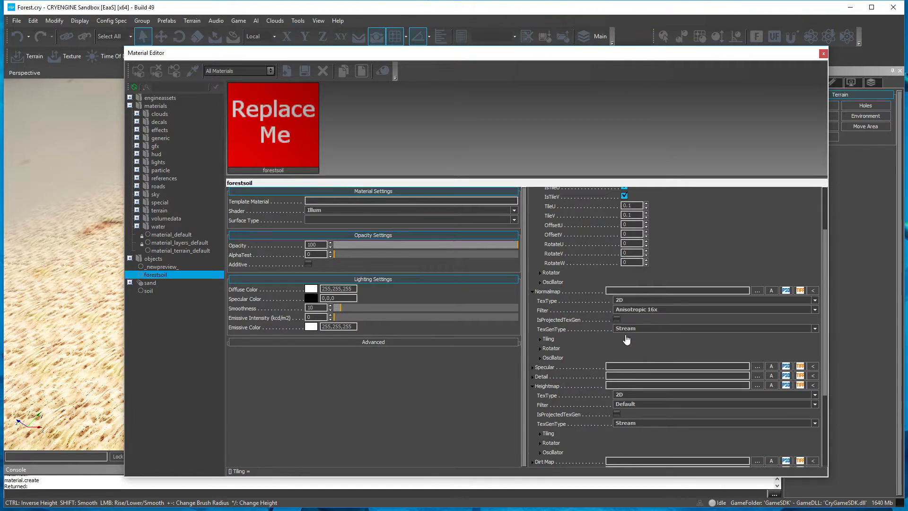
click(631, 329)
click(634, 349)
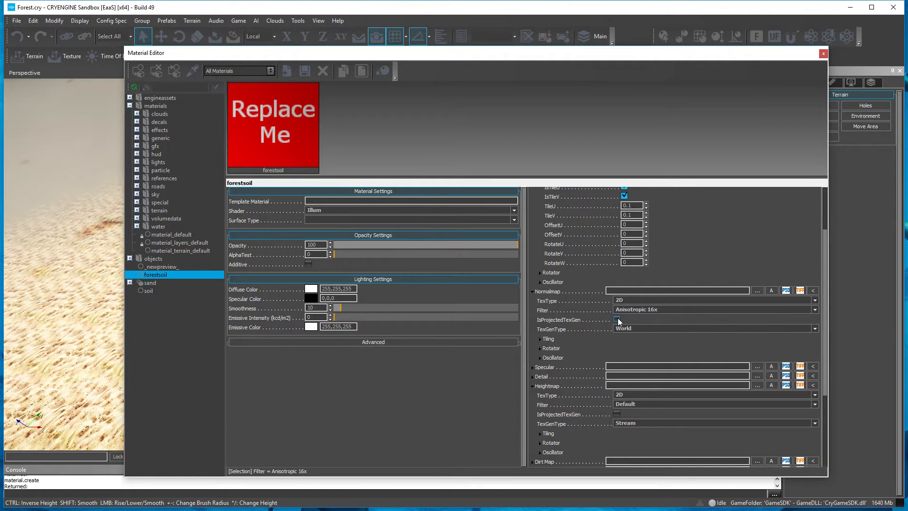
- Set the normal map's tiling to 0.1 for both TileU and TileV
click(541, 340)
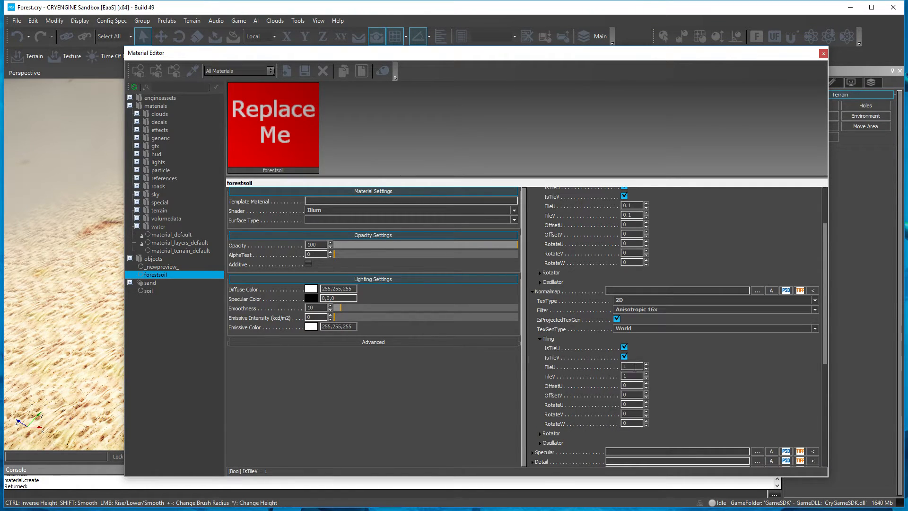
drag(634, 366, 539, 359)
text(0.)
drag(637, 375, 499, 369)
- Assign Bitmap2Material_3_Base_Color.tif from the Forestsoil textures folder as the diffuse map
scroll(736, 413, up, 3)
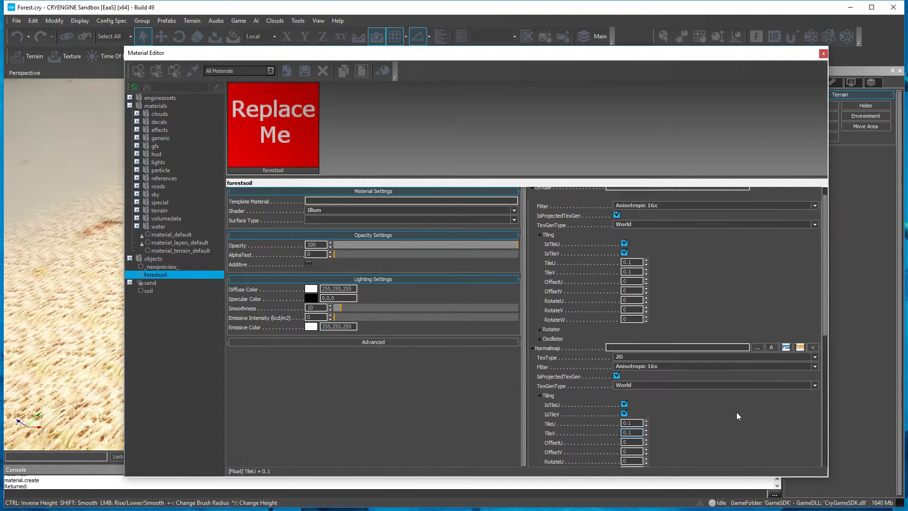
click(757, 200)
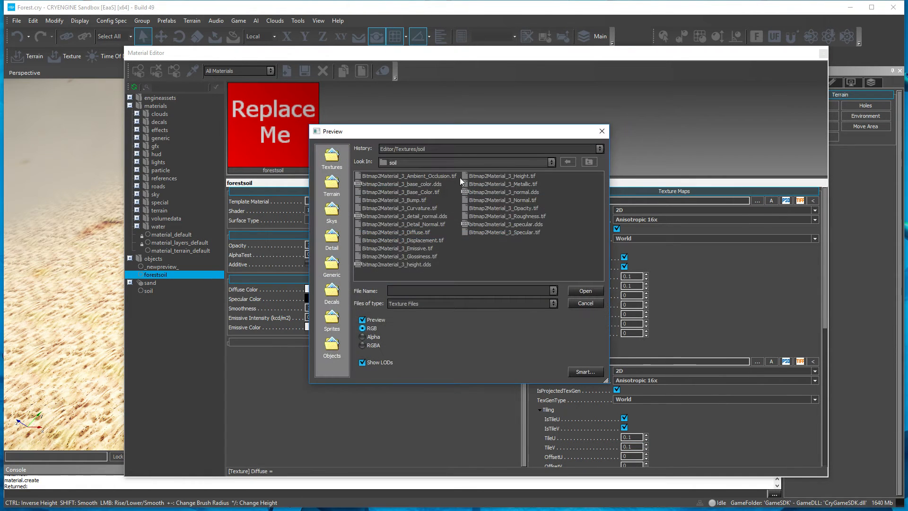
click(589, 162)
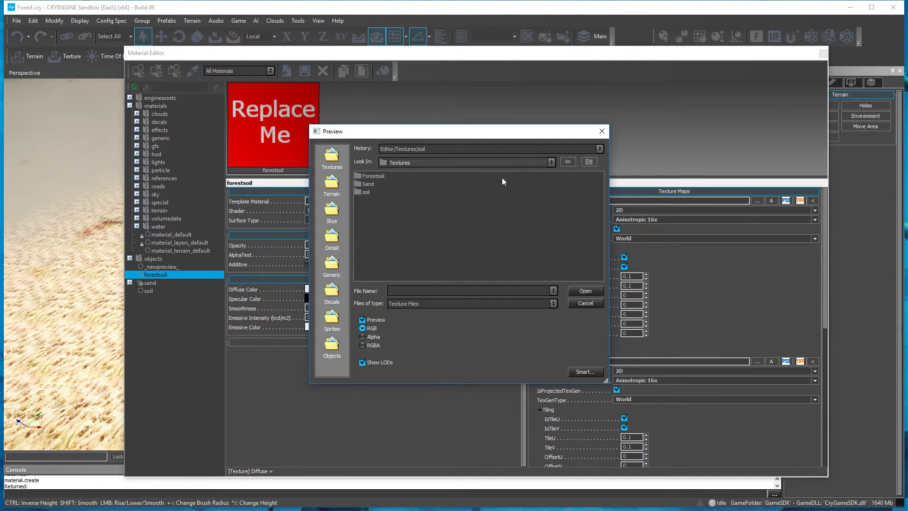
double_click(371, 177)
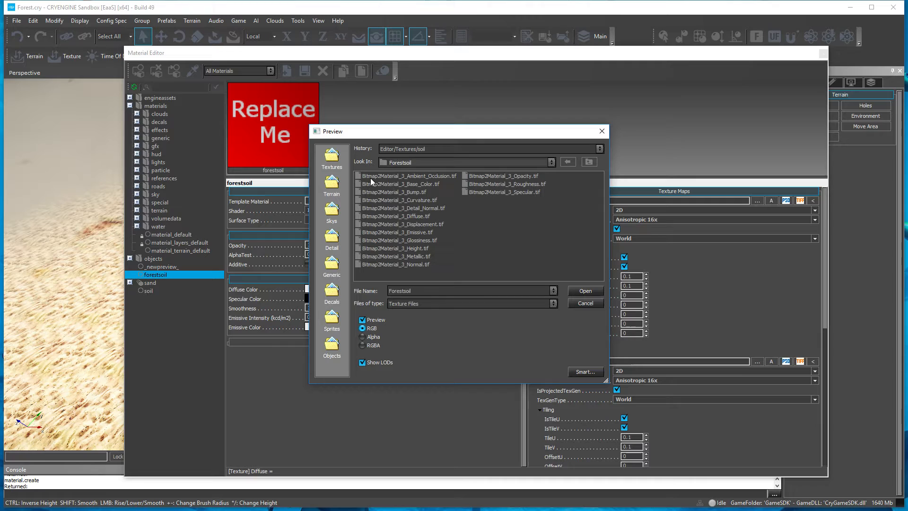
click(413, 184)
click(584, 290)
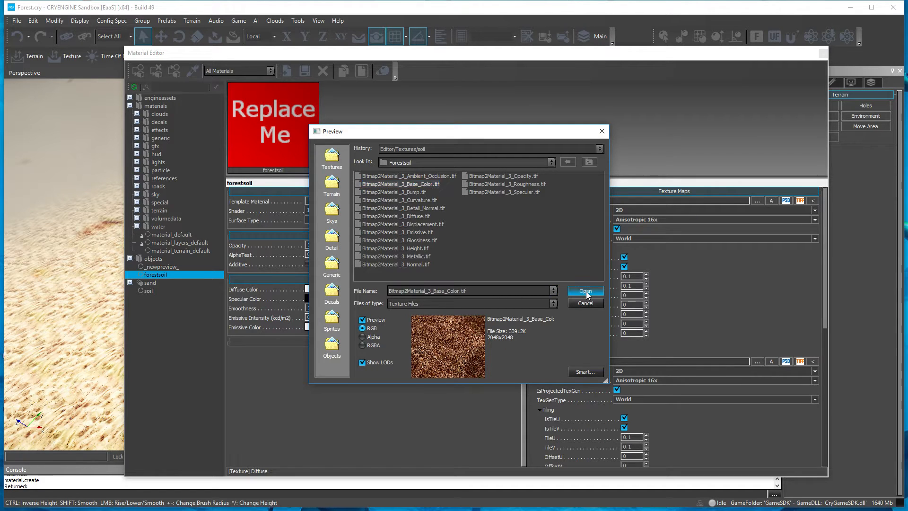
- Assign Bitmap2Material_3_Normal.tif from the Forestsoil folder as the normal map
scroll(652, 328, down, 3)
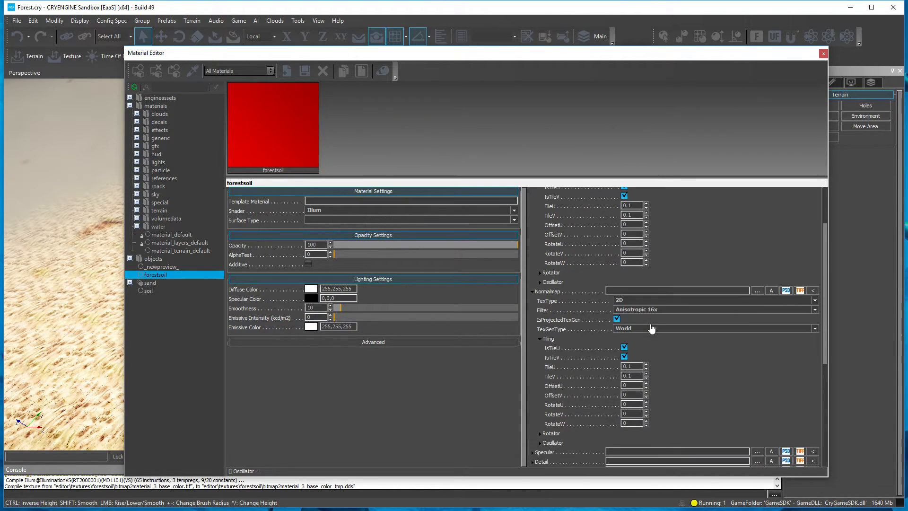
click(755, 292)
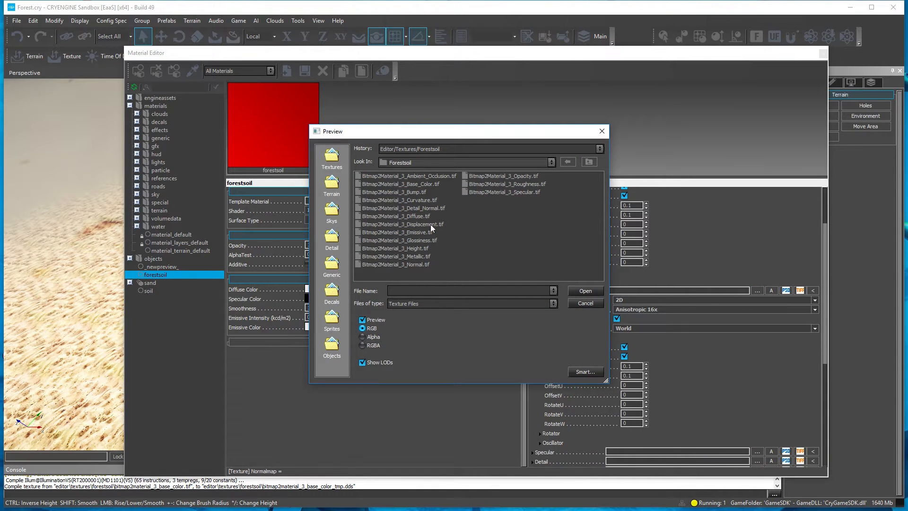
double_click(418, 265)
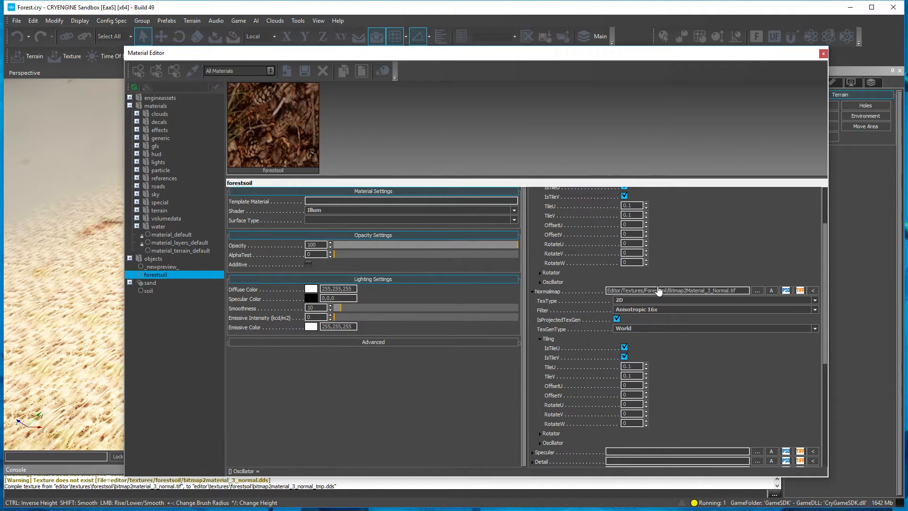
- Assign Bitmap2Material_3_Height.tif from the Forestsoil folder as the heightmap
scroll(698, 392, down, 1)
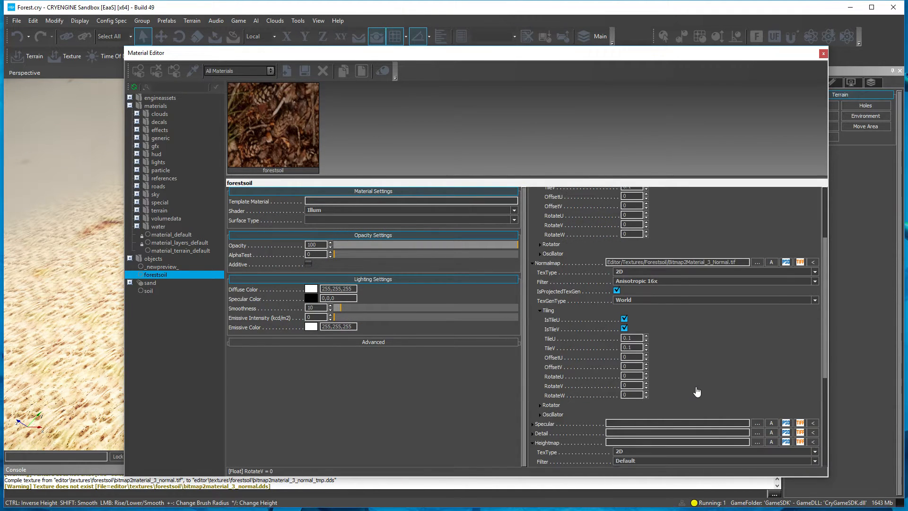
scroll(698, 392, down, 4)
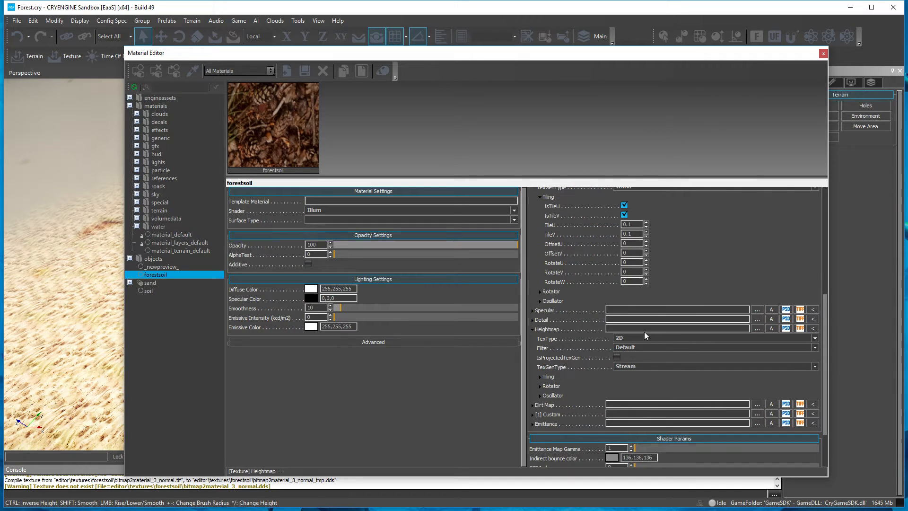
click(757, 328)
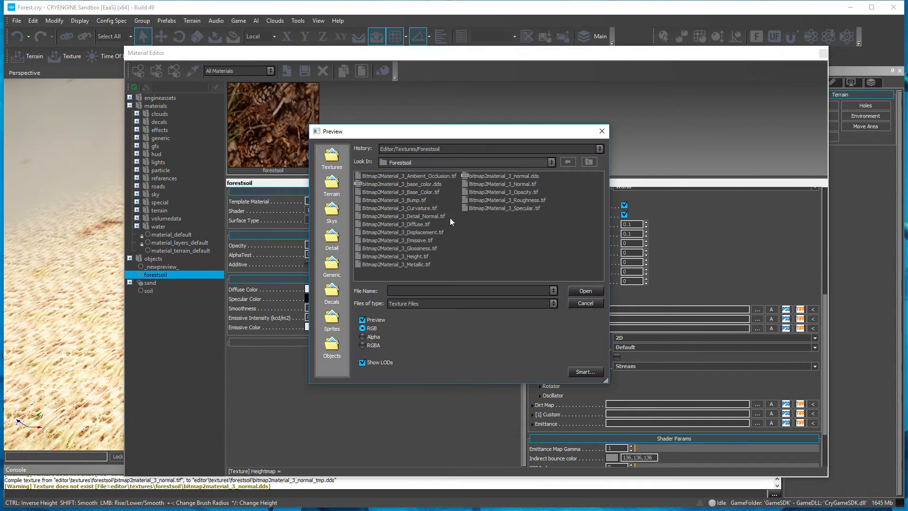
double_click(424, 256)
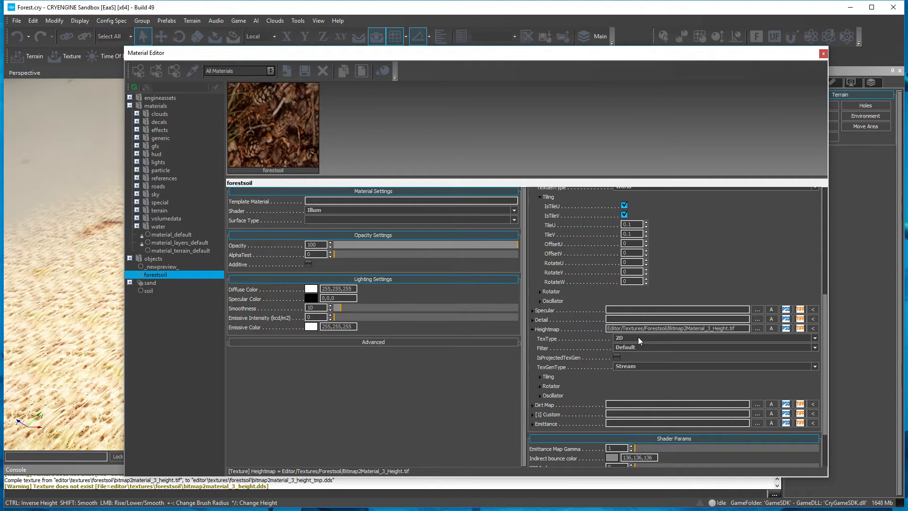
click(757, 413)
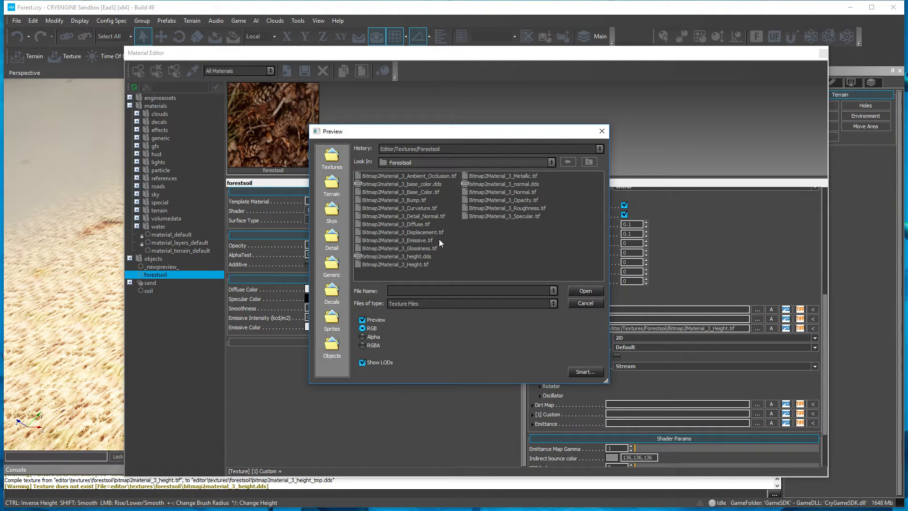
click(419, 234)
click(570, 303)
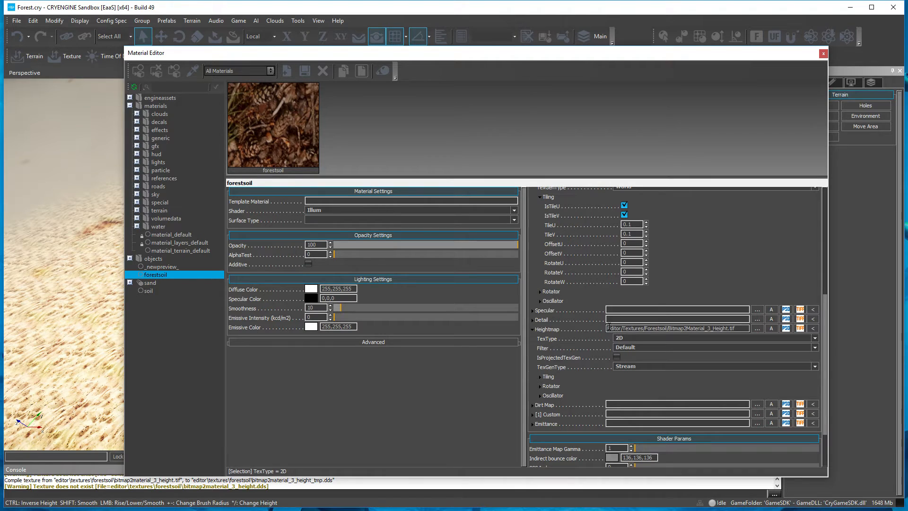
- Set the heightmap's filter to Anisotropic 16x and enable projected texture generation with TexGenType World
click(638, 348)
click(638, 356)
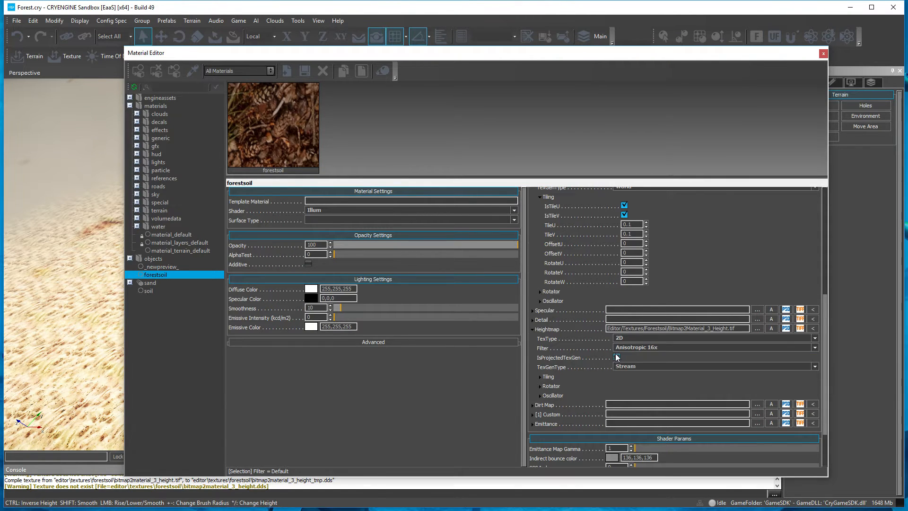
click(618, 357)
click(620, 367)
click(633, 380)
- Set the heightmap's tiling to 0.1 for both TileU and TileV
click(540, 377)
click(633, 405)
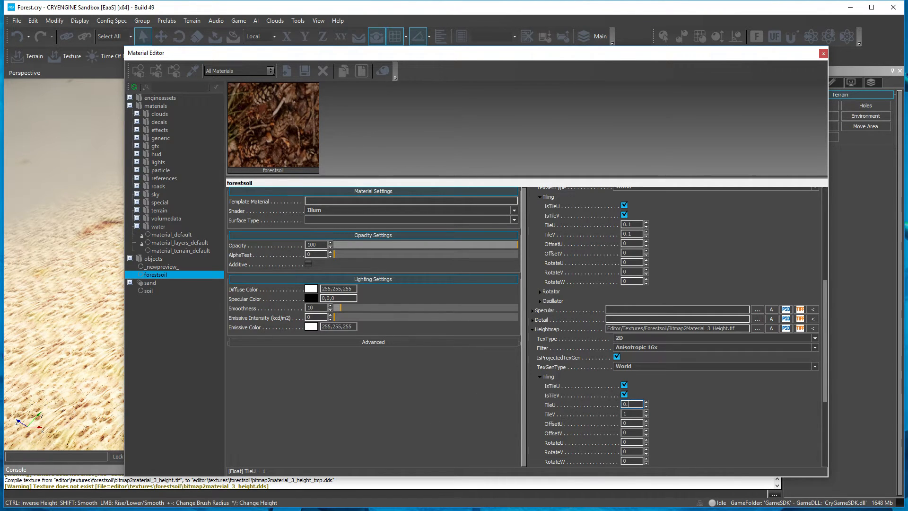
click(625, 414)
- Try offset bump mapping in the forestsoil material's shader generation parameters and switch it back off
scroll(585, 417, down, 5)
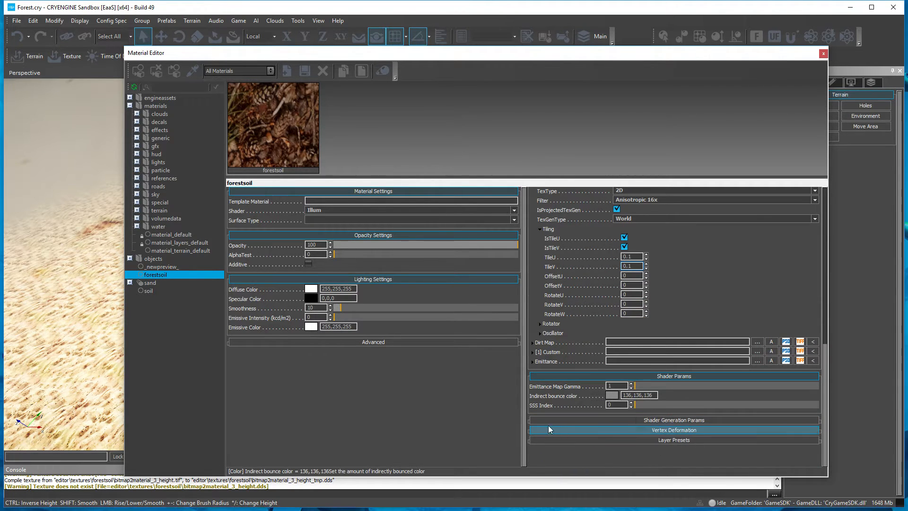
click(551, 423)
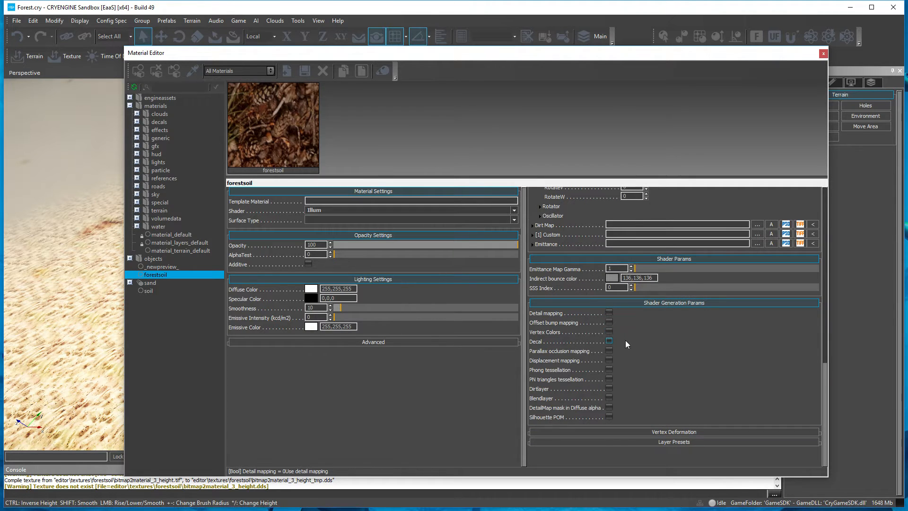
click(609, 322)
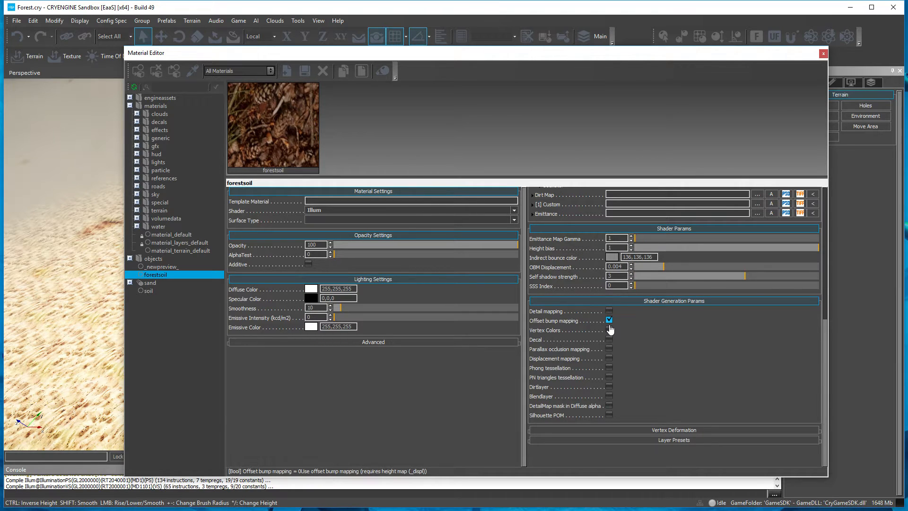
click(609, 322)
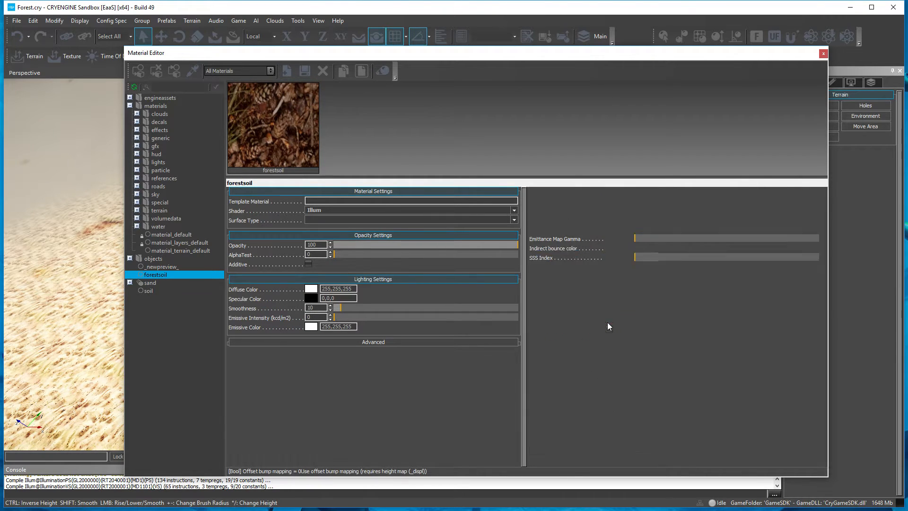
click(608, 322)
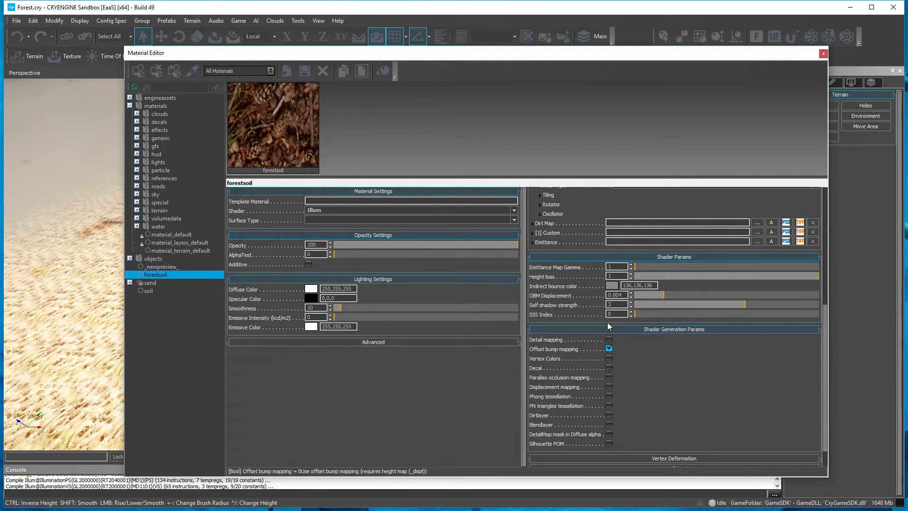
click(609, 349)
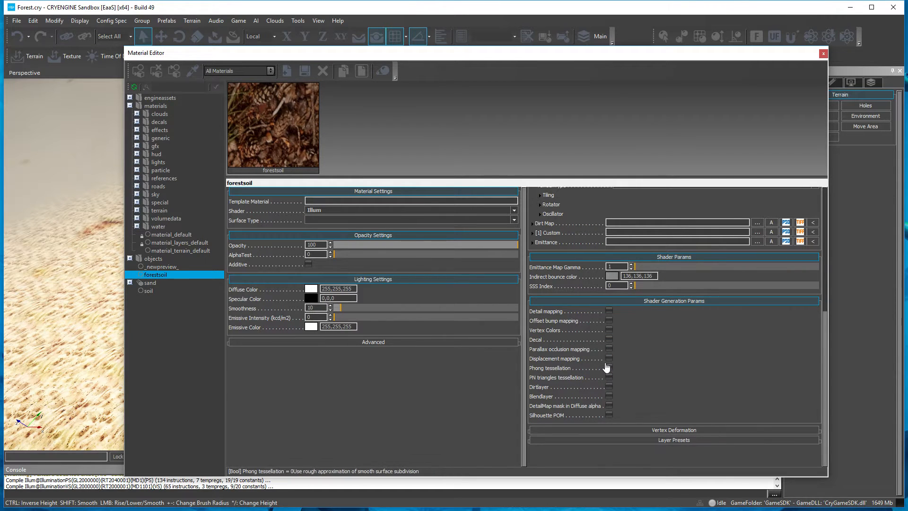
- Try displacement mapping with PN triangles tessellation on the forestsoil material
click(609, 358)
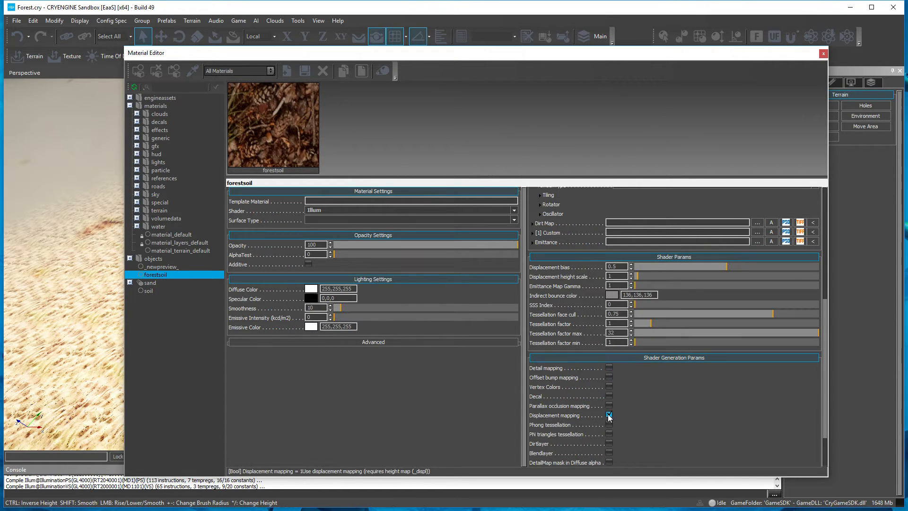
scroll(637, 388, down, 3)
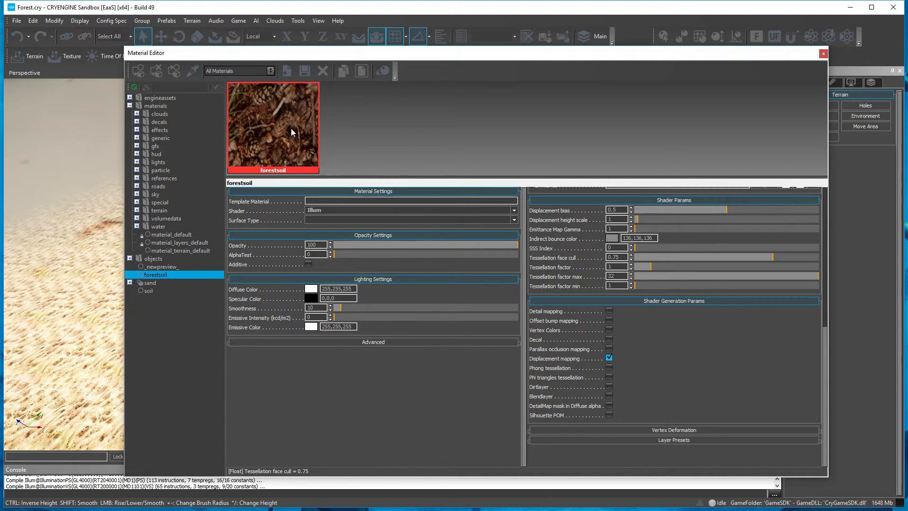
click(609, 377)
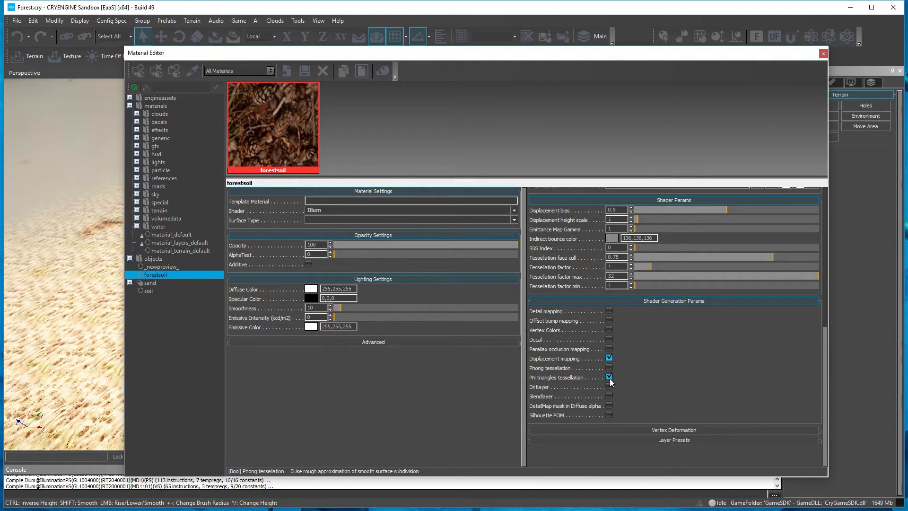
- Enable parallax occlusion mapping and silhouette POM for the forestsoil material
click(609, 349)
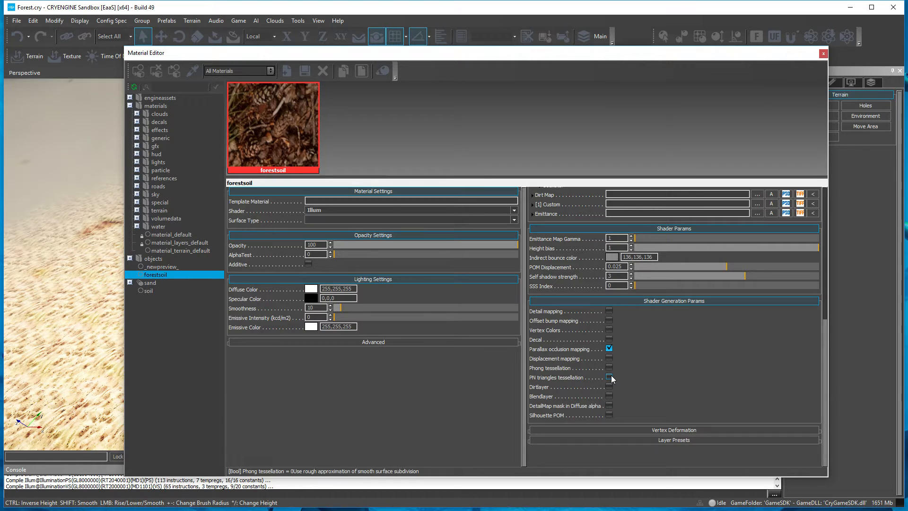
click(609, 415)
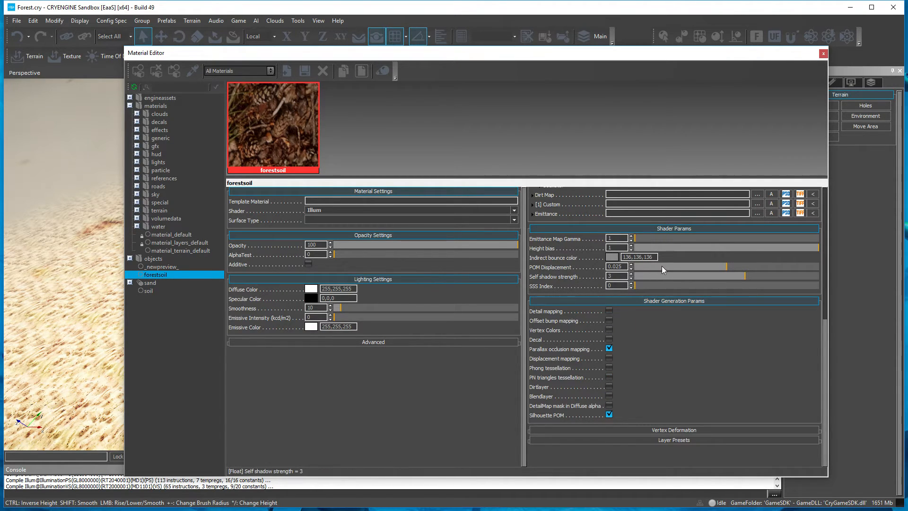
- Set the forestsoil shader's POM displacement to 0.05, self shadow strength to 5, height bias to 1 and SSS index to 3.99
drag(711, 267, 844, 274)
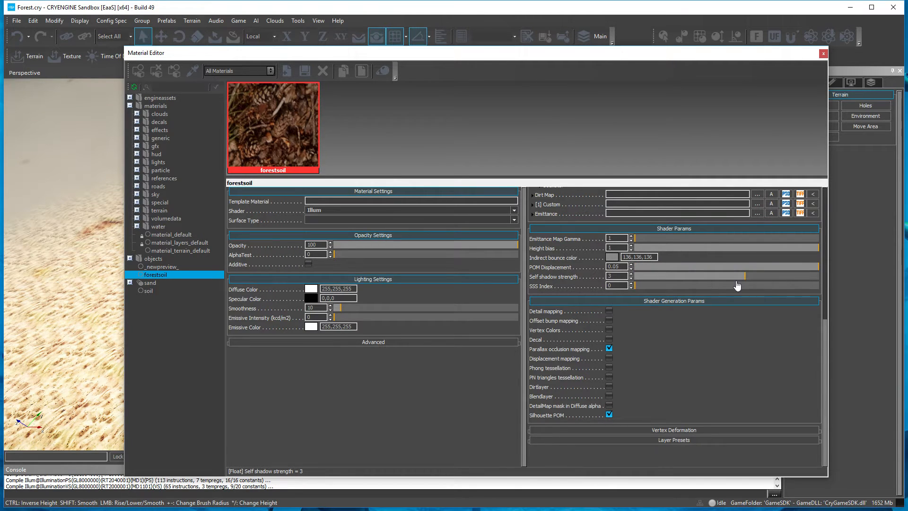
drag(686, 277, 886, 288)
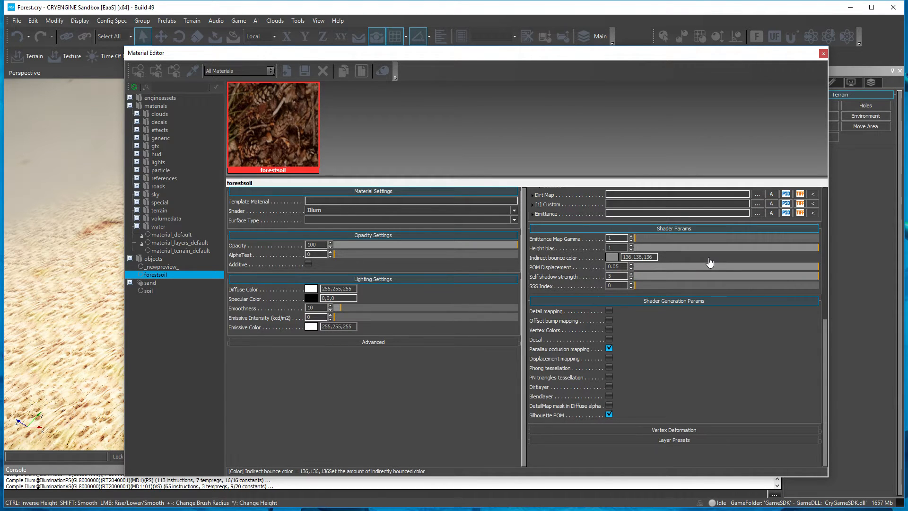
drag(714, 247, 879, 254)
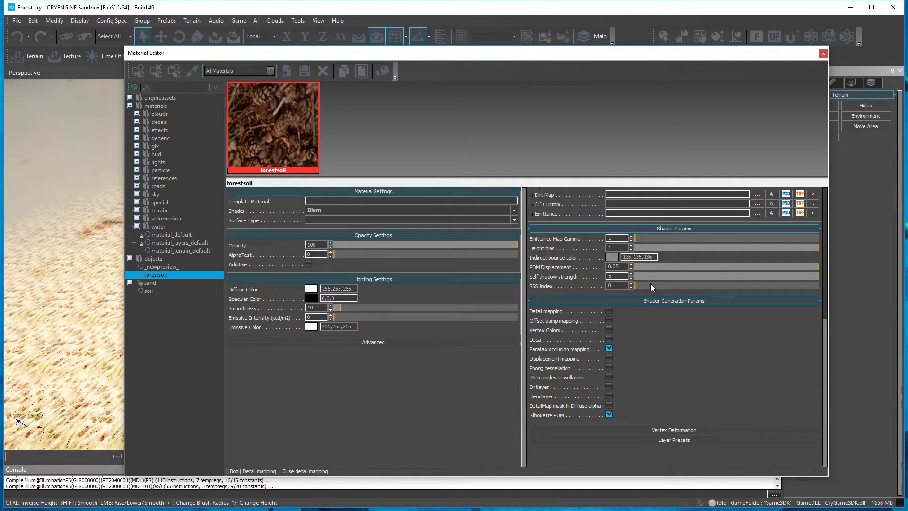
drag(651, 283, 875, 288)
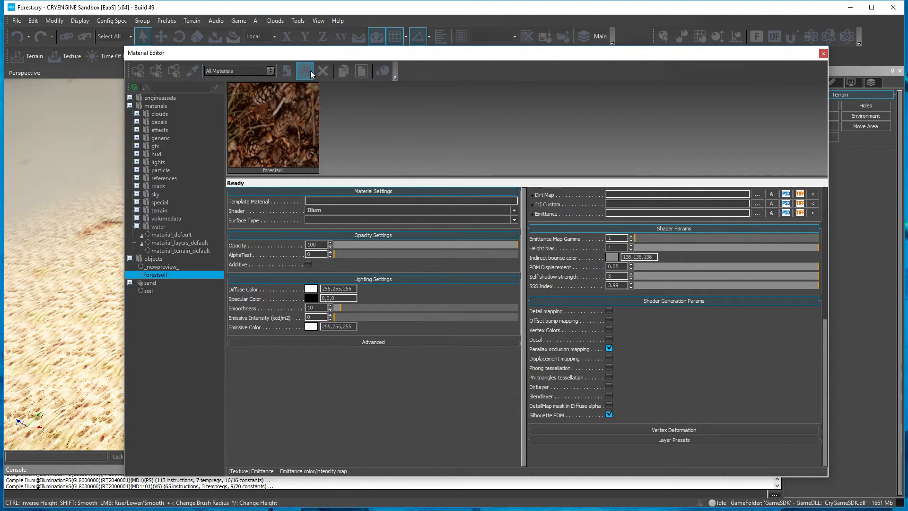
- Assign the forestsoil material to the NewLayer terrain texture layer
right_click(164, 276)
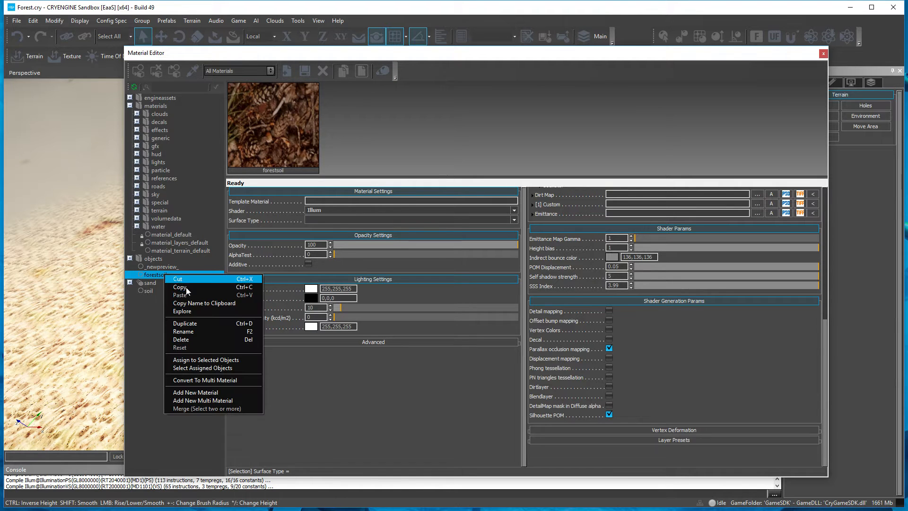
click(213, 361)
click(819, 53)
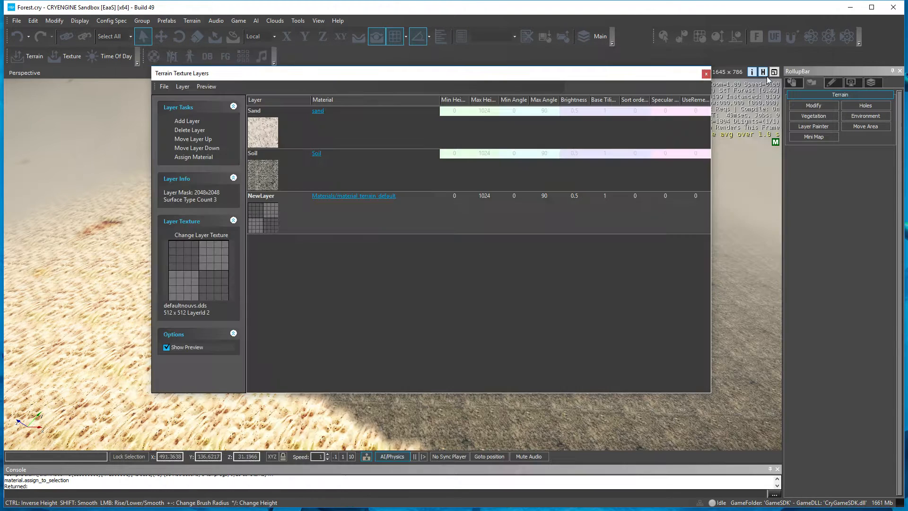
click(193, 157)
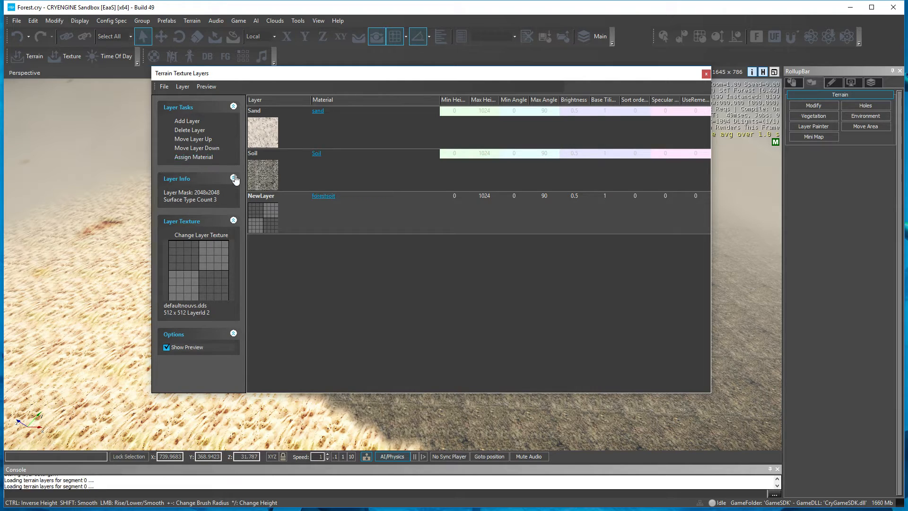
- Rename the terrain texture layer NewLayer to Forestsoil
double_click(255, 198)
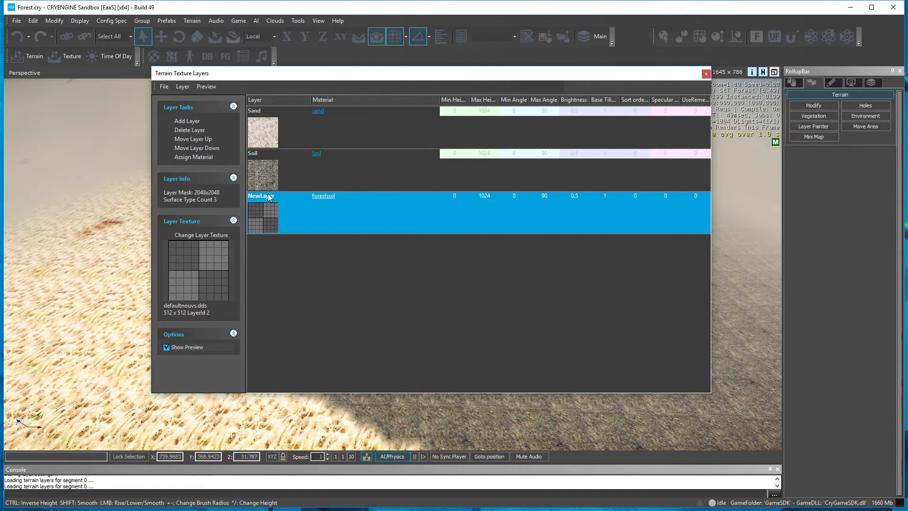
text(Forest)
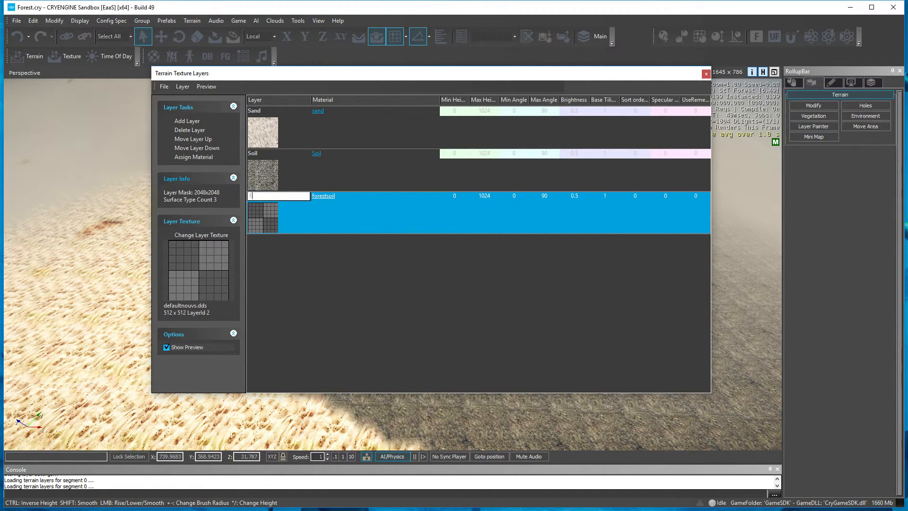
text(soil)
key(Return)
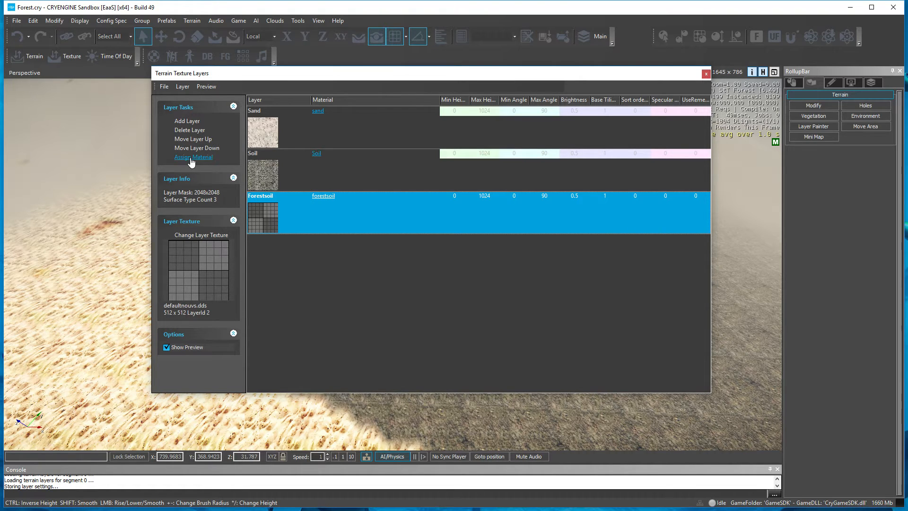
- Set the Forestsoil layer's texture to bitmap2material_3_base_color.dds from Editor/Textures/Forestsoil, reassign its material and close the texture layers window
click(185, 246)
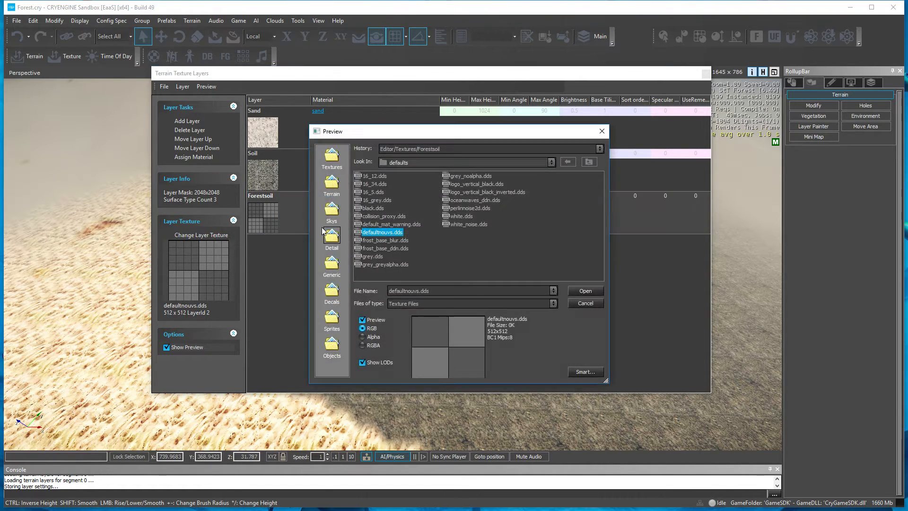
click(589, 163)
click(589, 163)
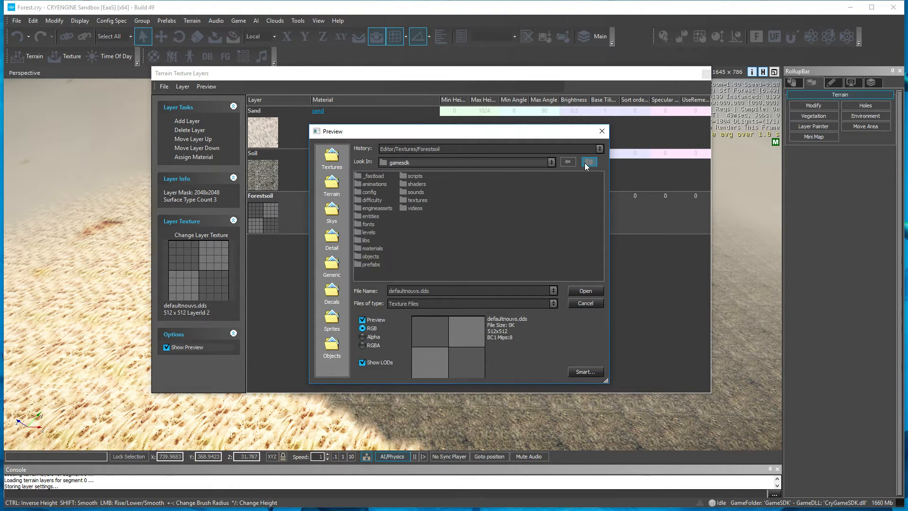
click(588, 164)
double_click(357, 198)
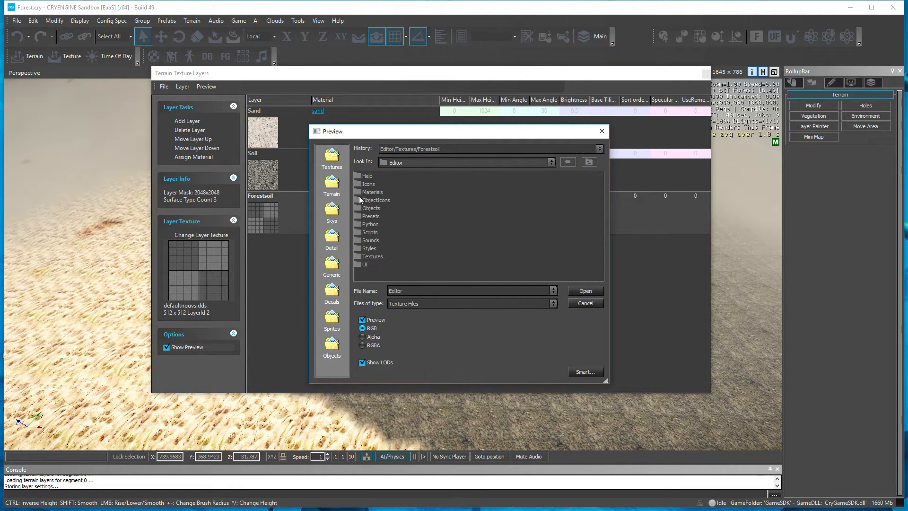
double_click(364, 252)
double_click(382, 178)
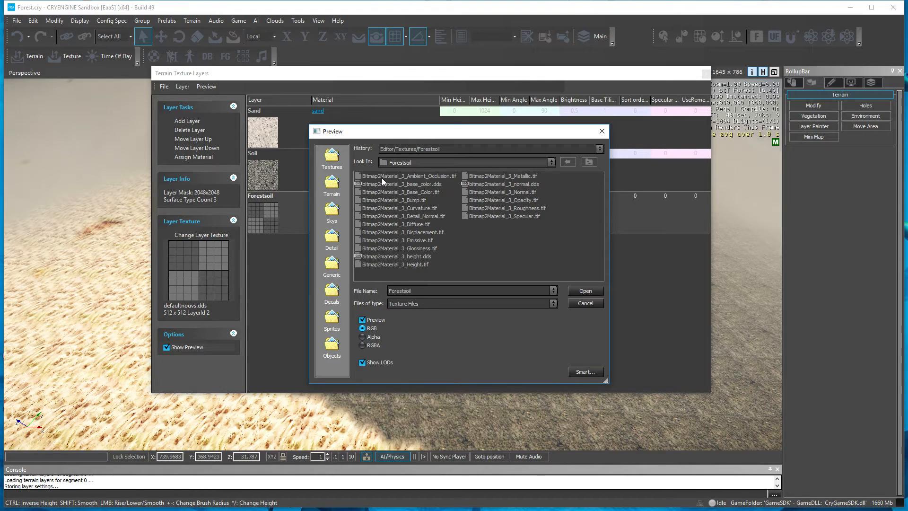
click(427, 184)
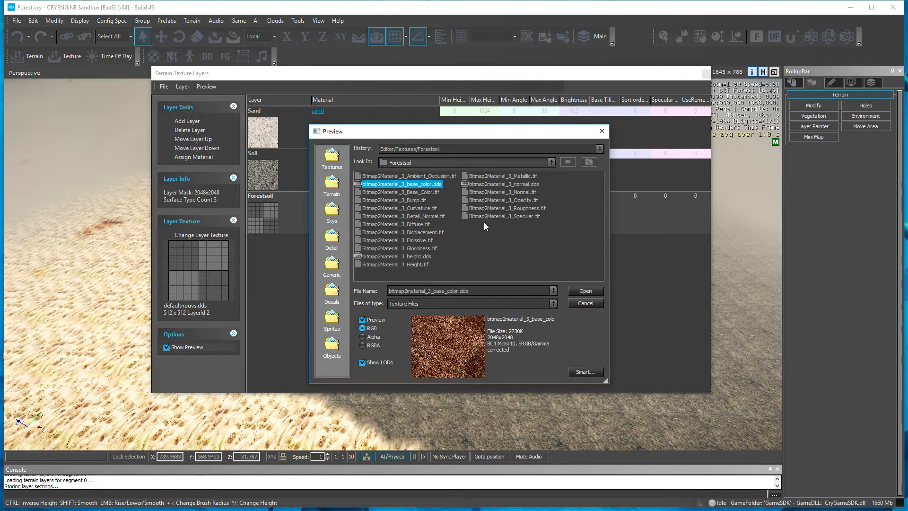
click(585, 291)
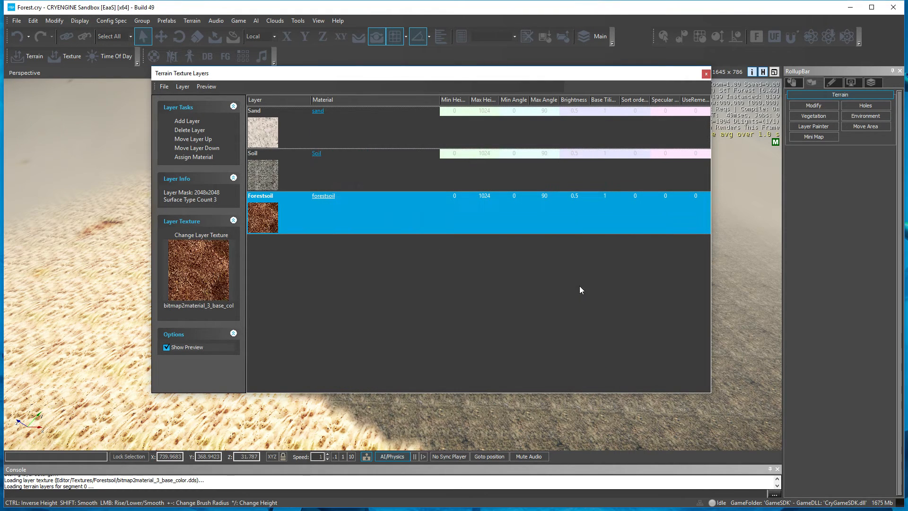
click(198, 158)
click(705, 74)
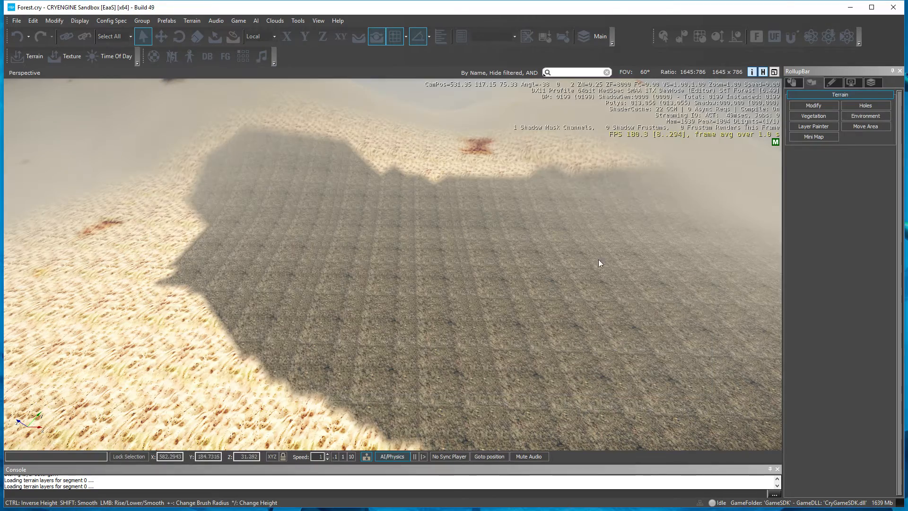
- Paint the Forestsoil layer, masked by Soil, over the soil along the edge of the sand
mouse_move(651, 283)
right_down()
mouse_move(650, 194)
mouse_move(671, 177)
mouse_move(659, 238)
right_up()
key(w)
key(s)
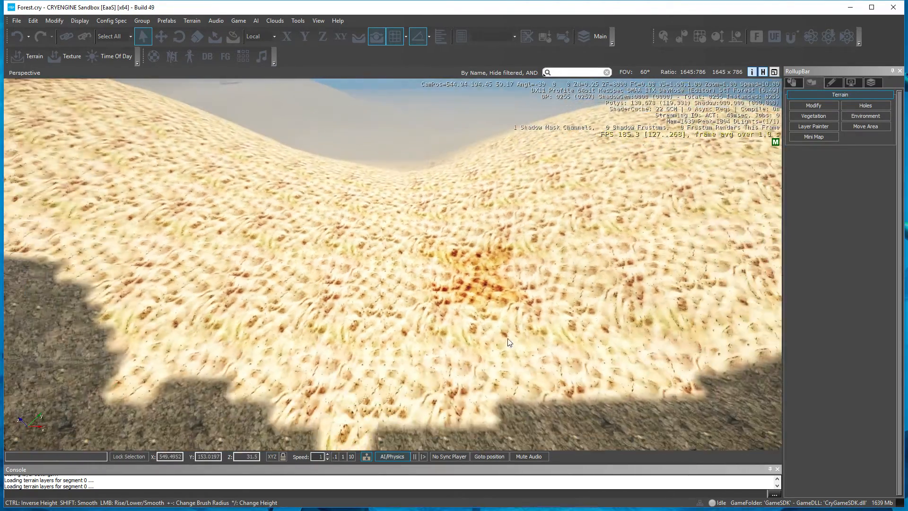
click(825, 130)
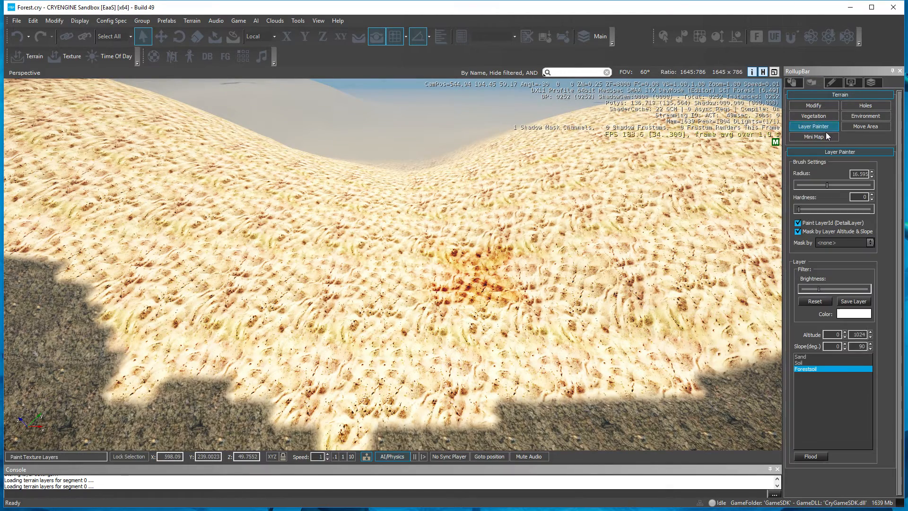
double_click(812, 370)
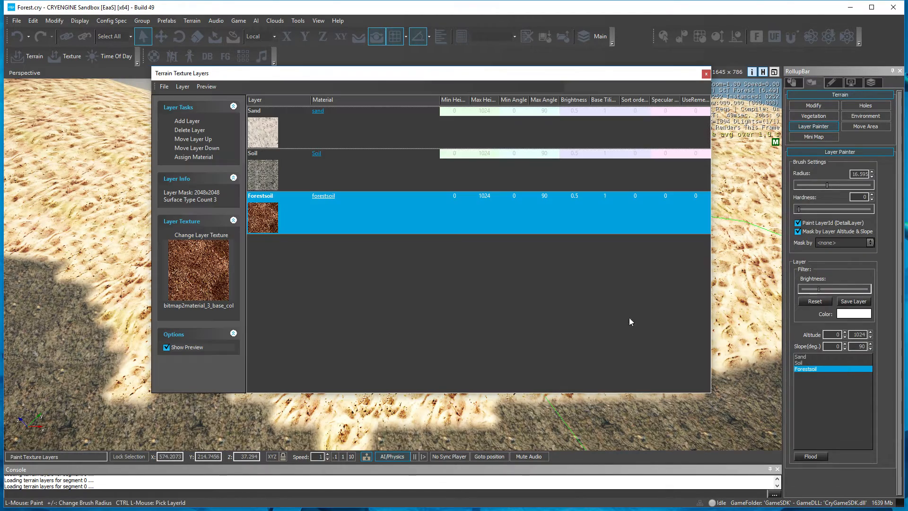
click(706, 74)
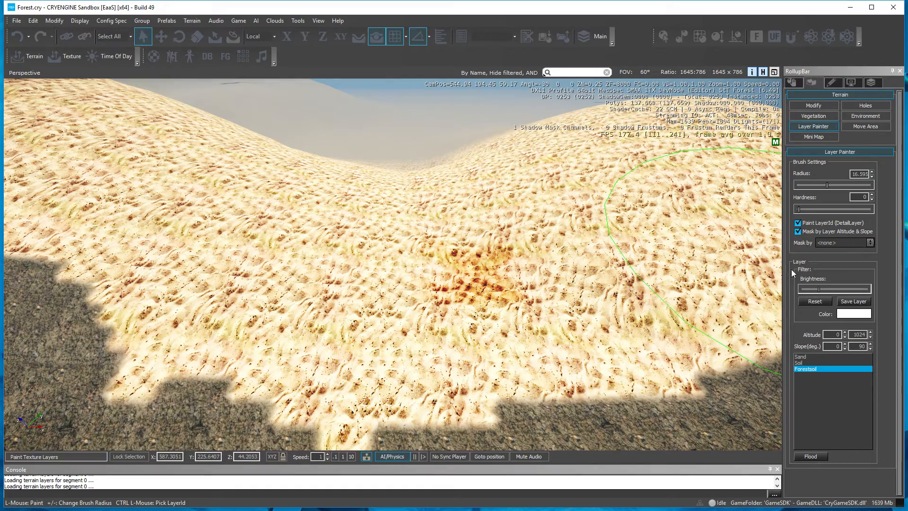
click(828, 242)
click(841, 266)
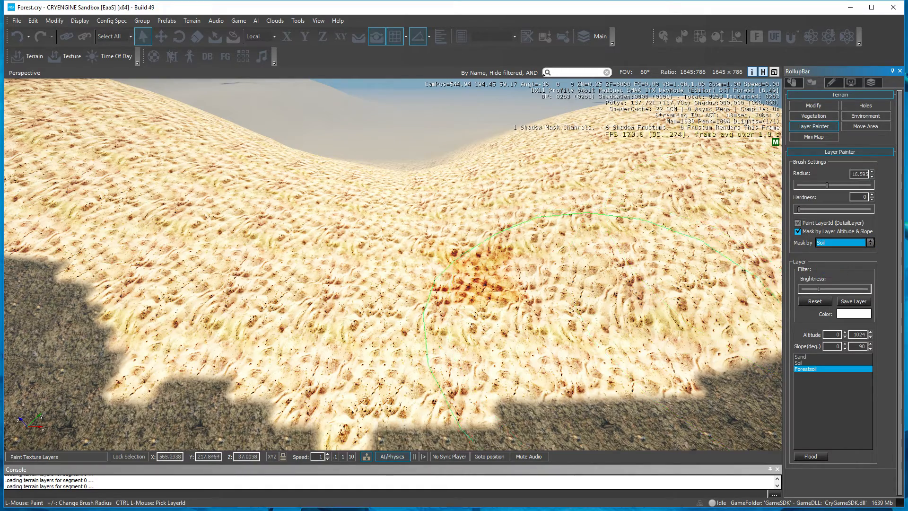
right_drag(592, 327, 591, 339)
key(s)
mouse_move(469, 294)
mouse_down()
mouse_move(692, 239)
mouse_move(195, 225)
mouse_up()
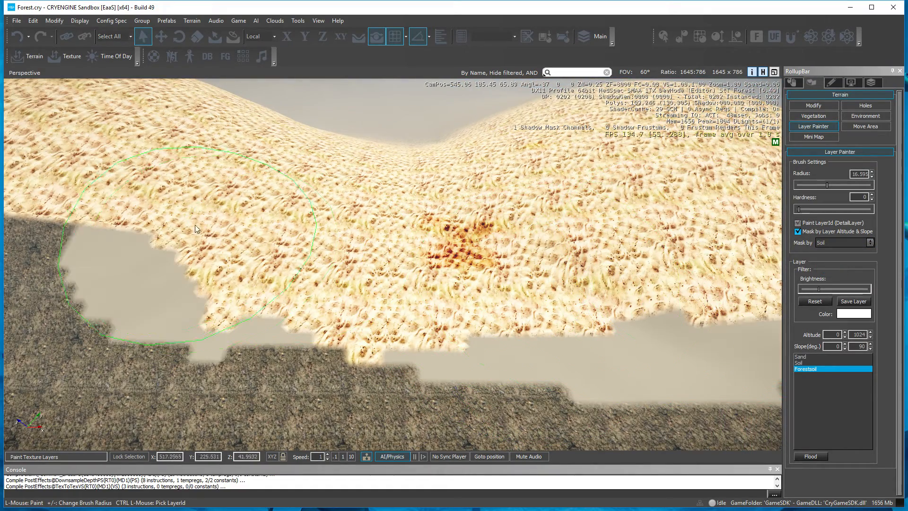
- Set the forestsoil material's shader to Terrain.Layer and its surface type to soil
double_click(798, 370)
click(329, 196)
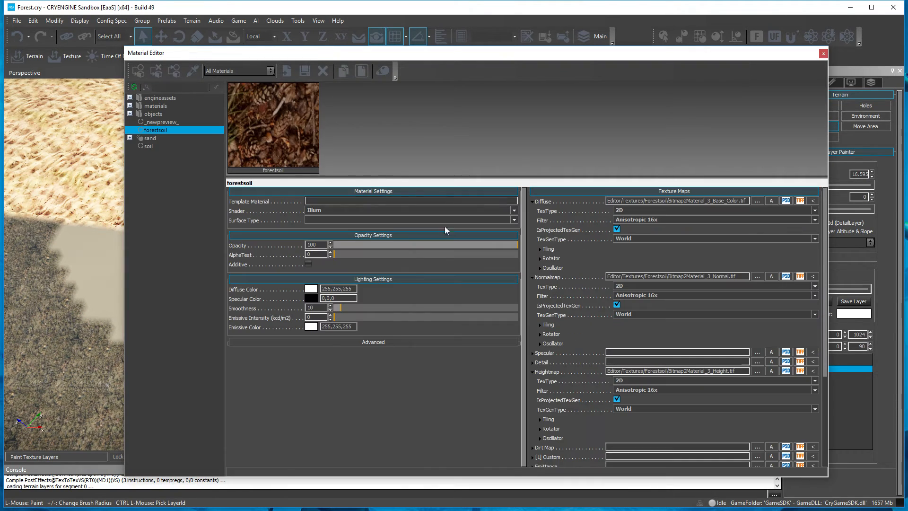
click(331, 211)
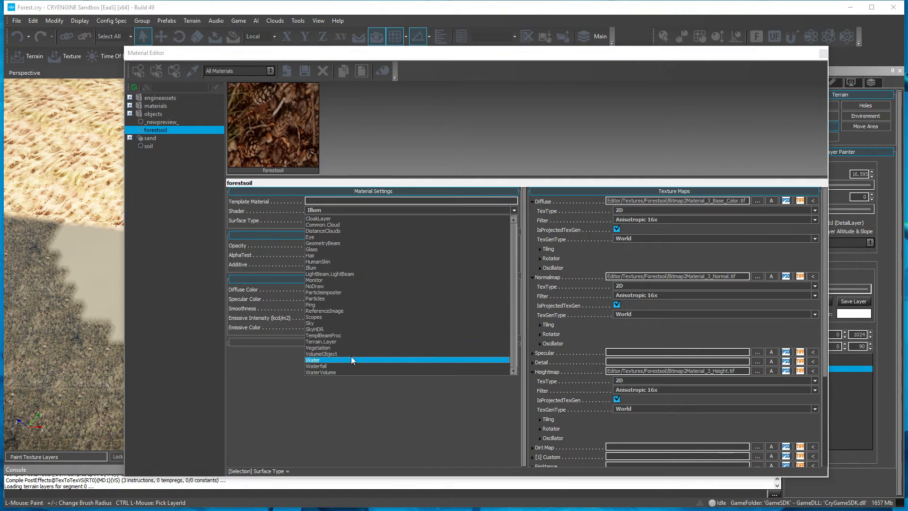
click(362, 342)
click(316, 221)
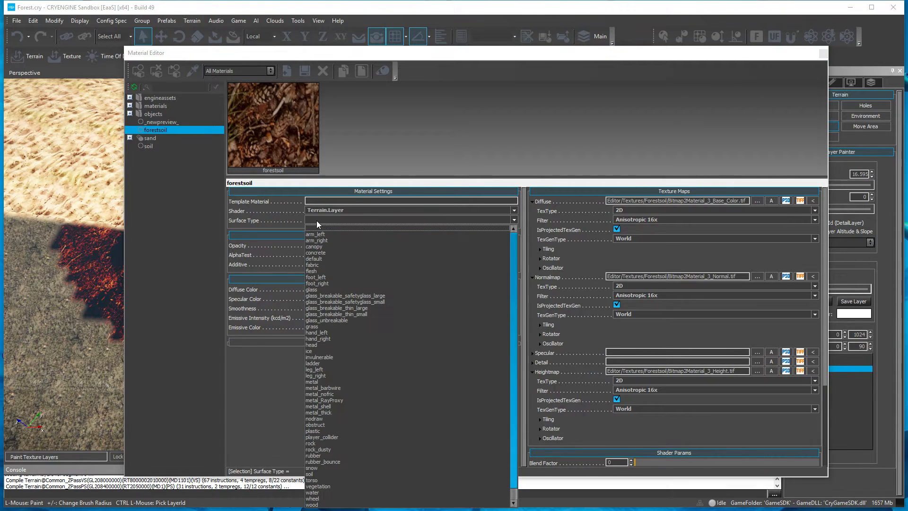
click(373, 474)
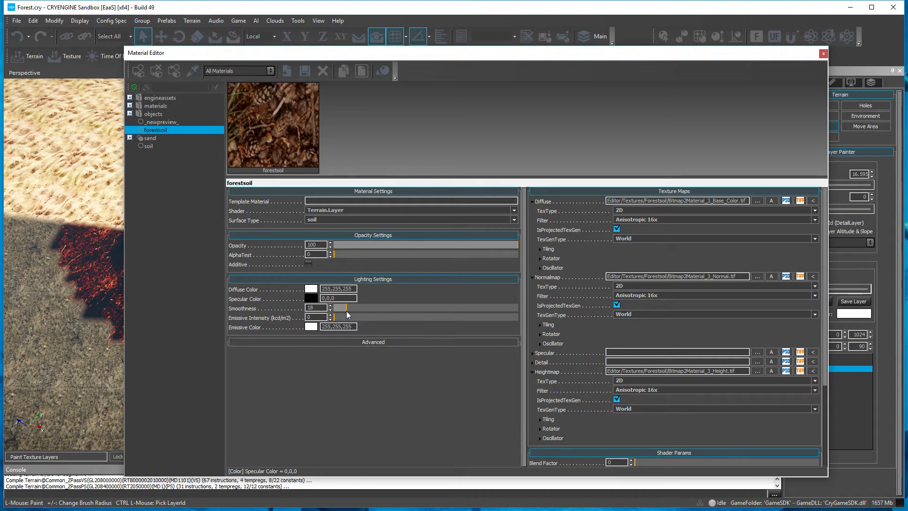
- Set the forestsoil material's smoothness to 255 and paint more of the Forestsoil layer over the adjoining soil
drag(375, 312, 467, 316)
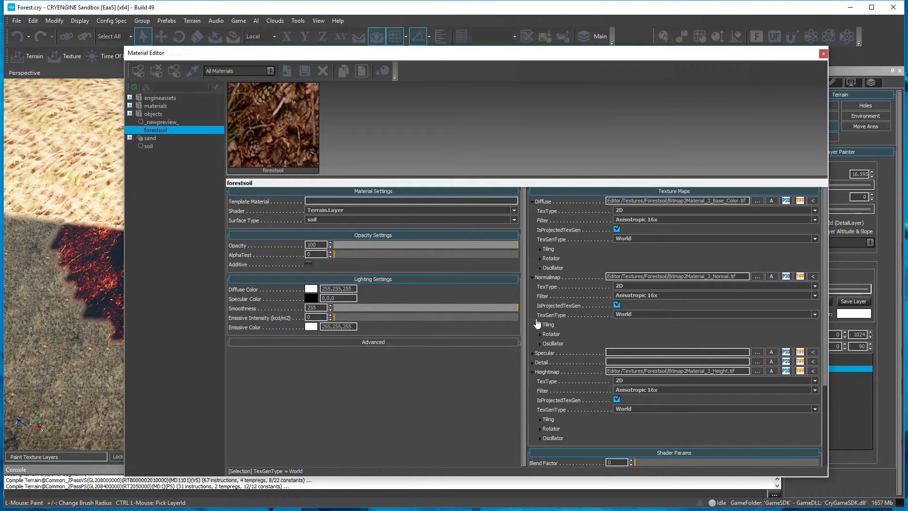
drag(89, 265, 90, 212)
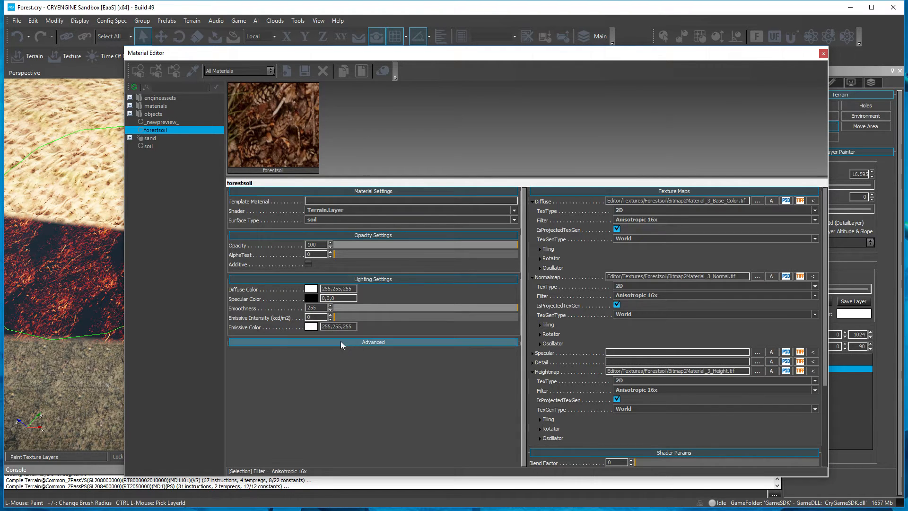
- Set the forestsoil material's self shadow strength to 0 and enable offset bump mapping
scroll(680, 373, down, 3)
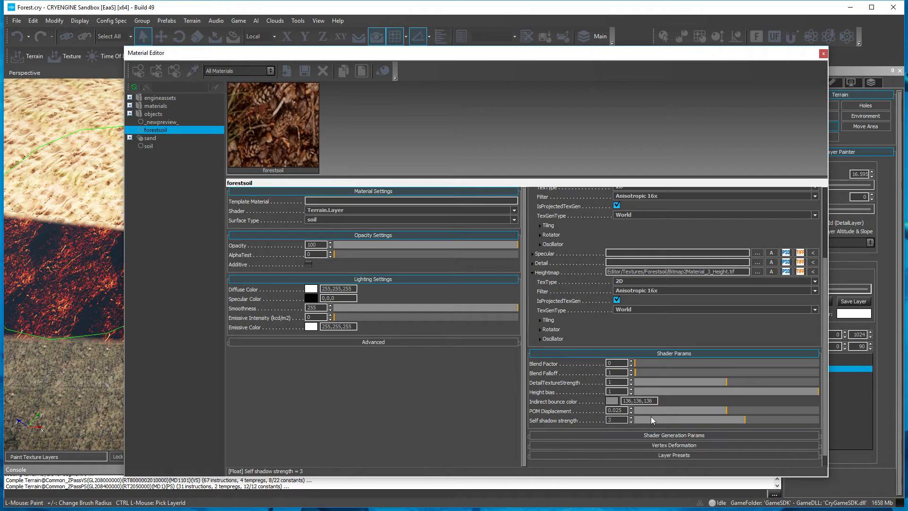
drag(651, 416, 602, 421)
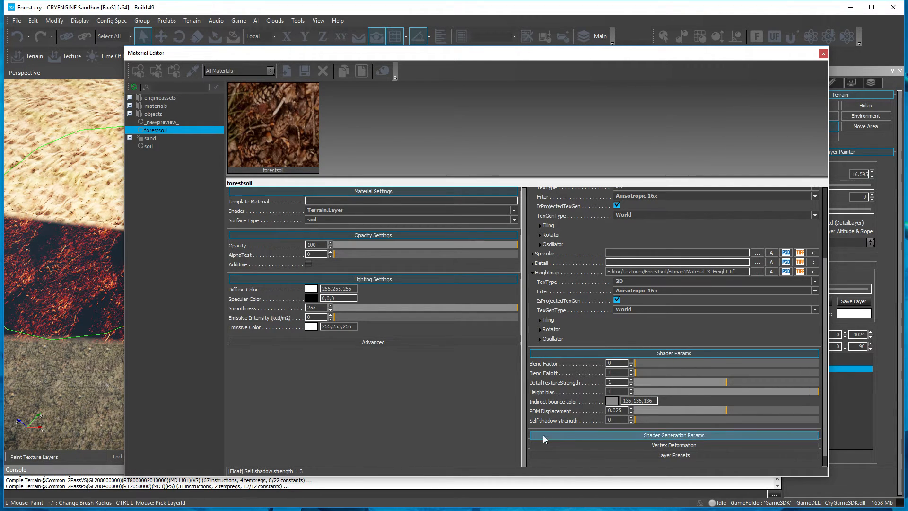
click(543, 435)
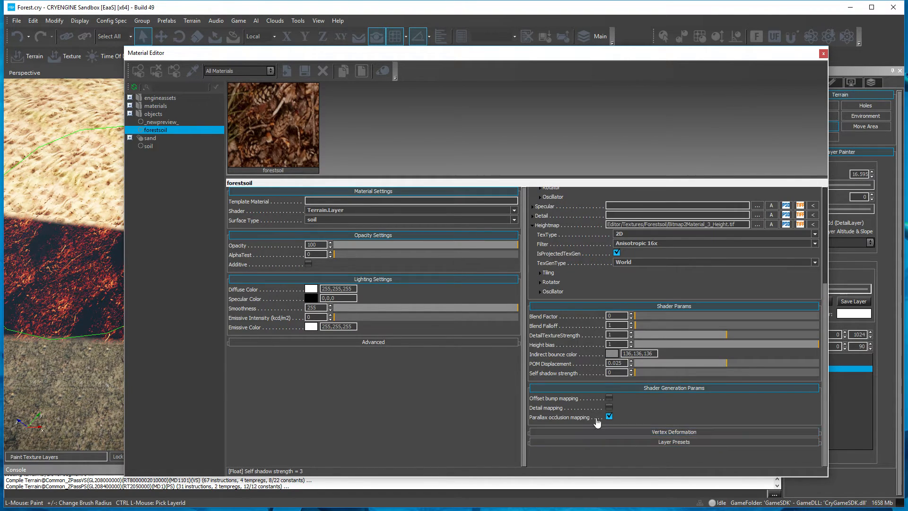
click(610, 398)
click(601, 442)
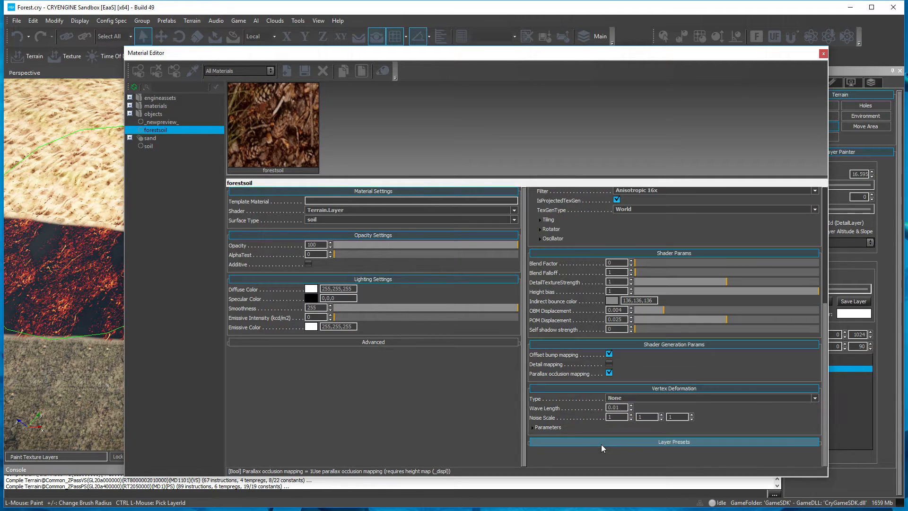
click(611, 441)
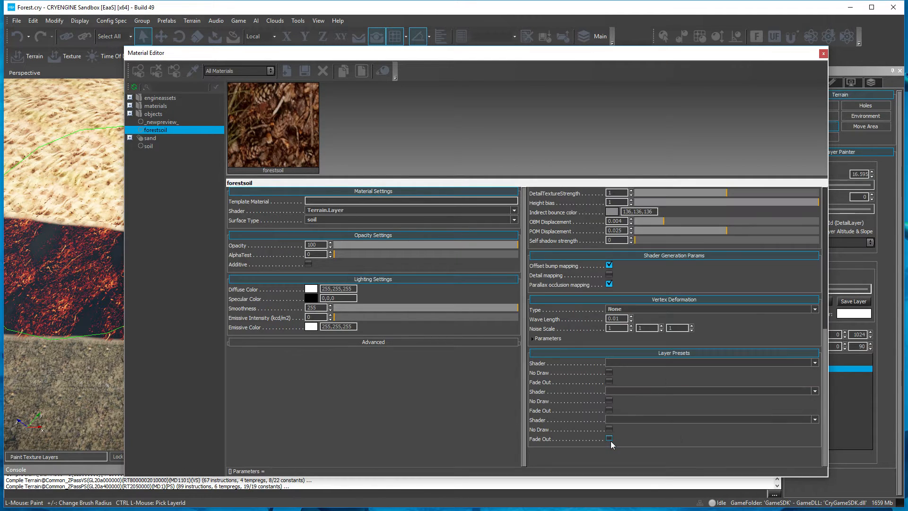
scroll(625, 389, up, 10)
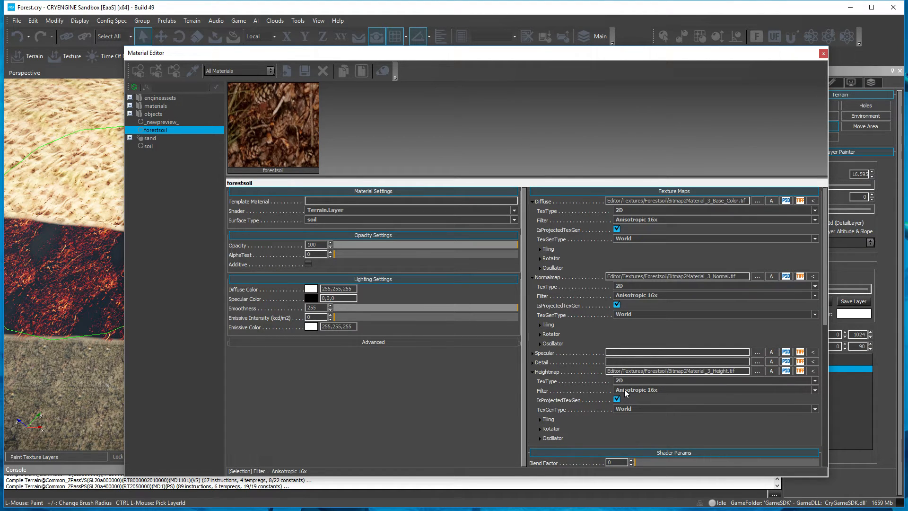
- Enable 2 Sided, Use Scattering and Blend Terrain Color on the forestsoil material, and close the material and texture layers windows
click(359, 246)
drag(357, 245, 522, 247)
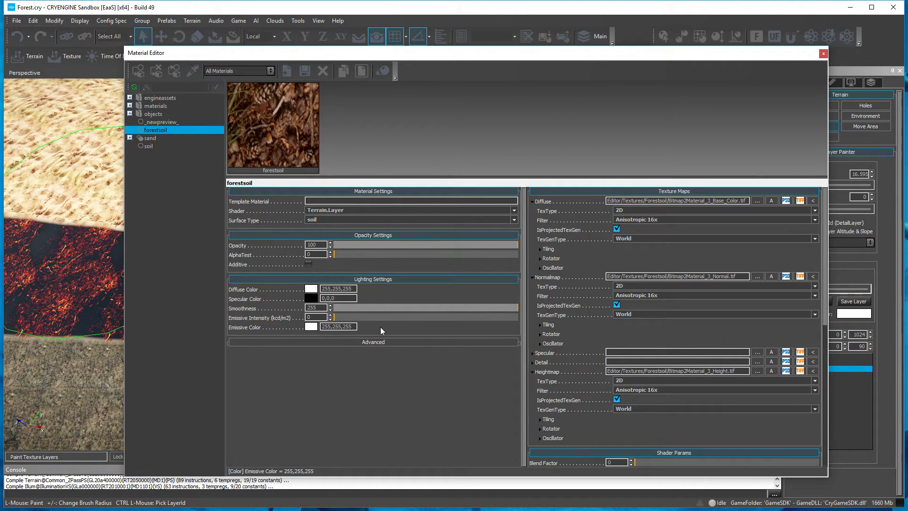
click(330, 341)
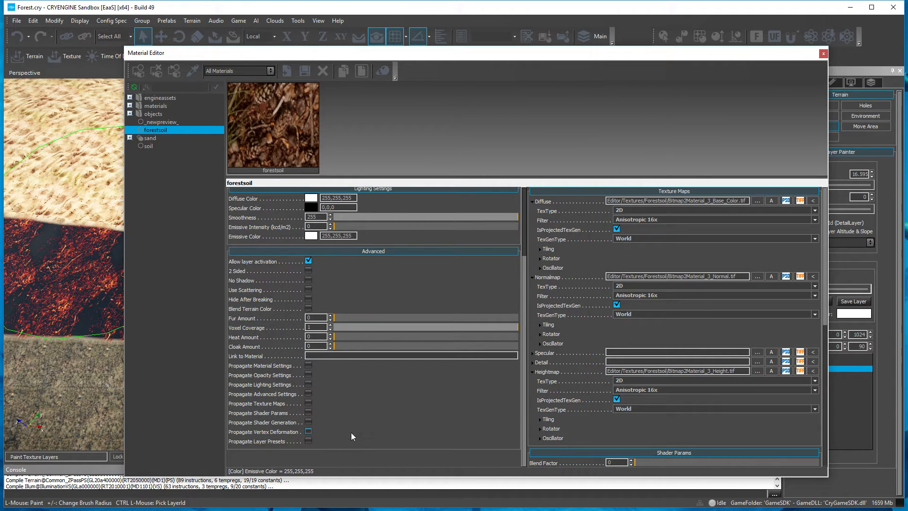
click(309, 271)
click(310, 289)
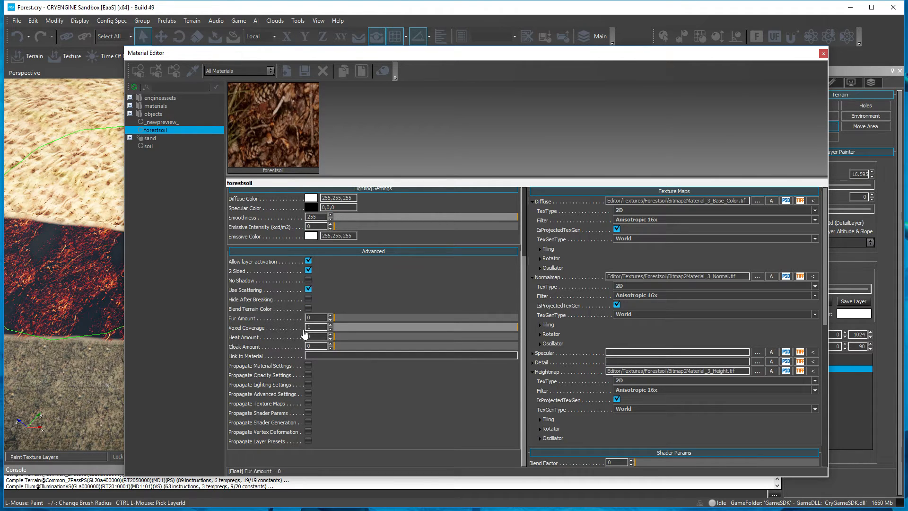
click(309, 309)
click(342, 355)
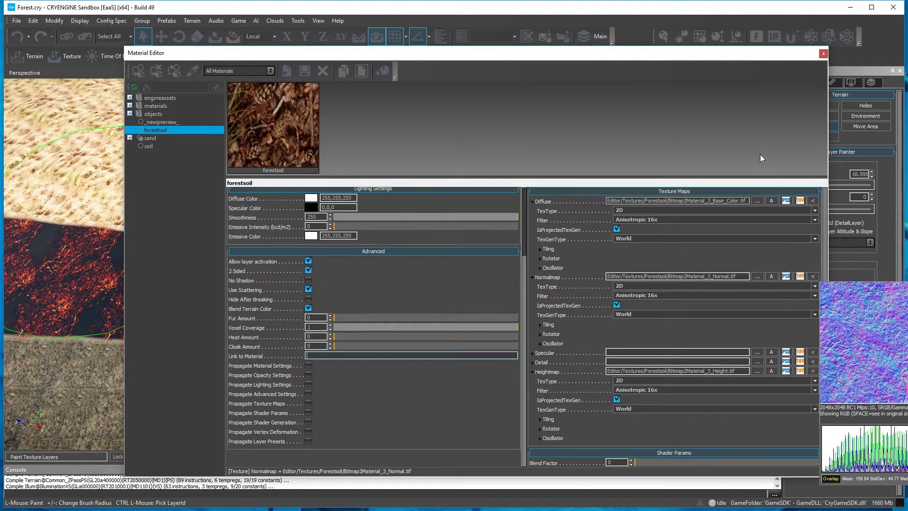
click(823, 54)
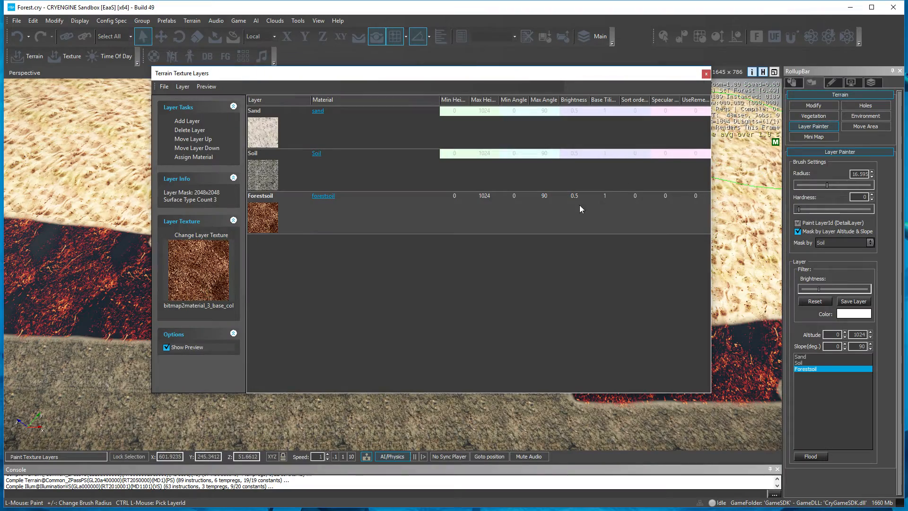
click(706, 74)
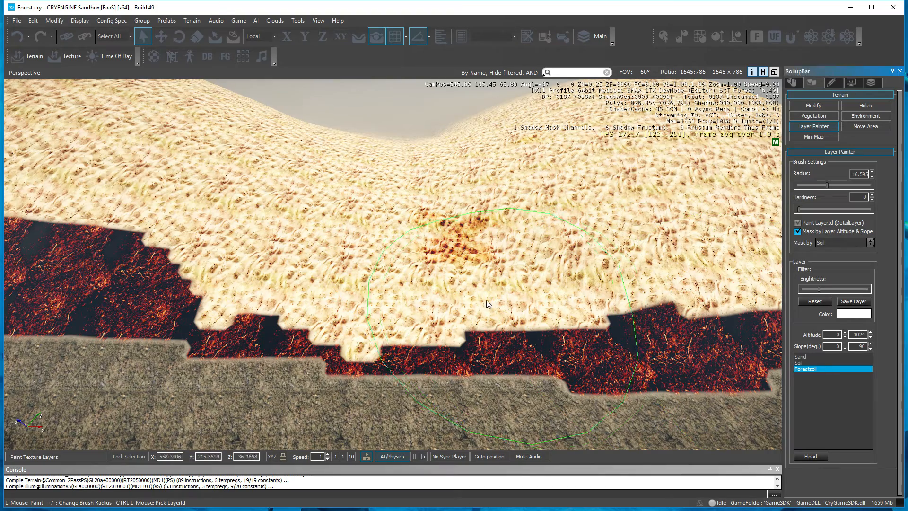
- Paint more of the Forestsoil layer over the soil below the sand and raise the layer's brightness filter
drag(486, 300, 239, 271)
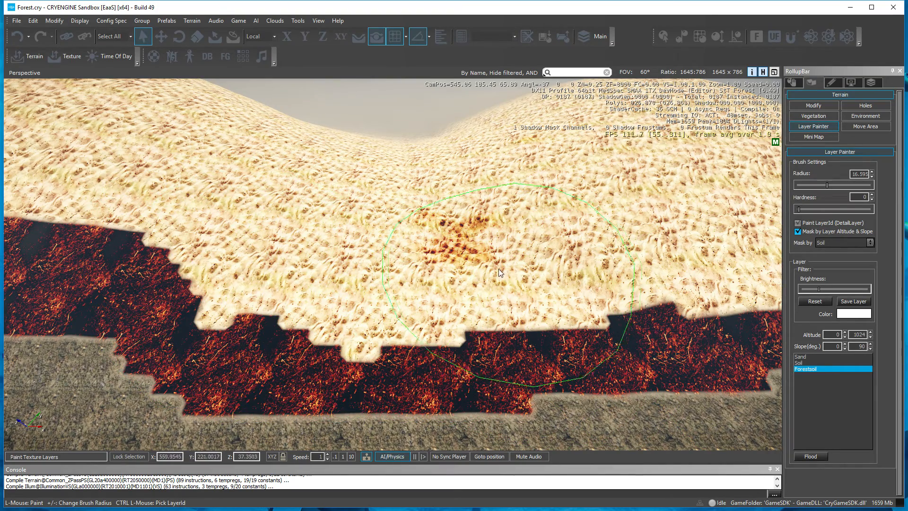
drag(526, 296, 612, 291)
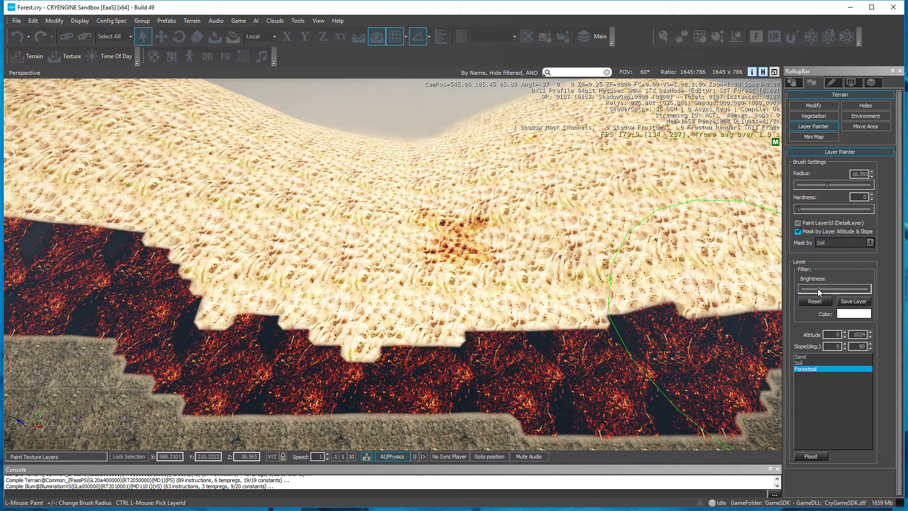
drag(820, 292, 816, 291)
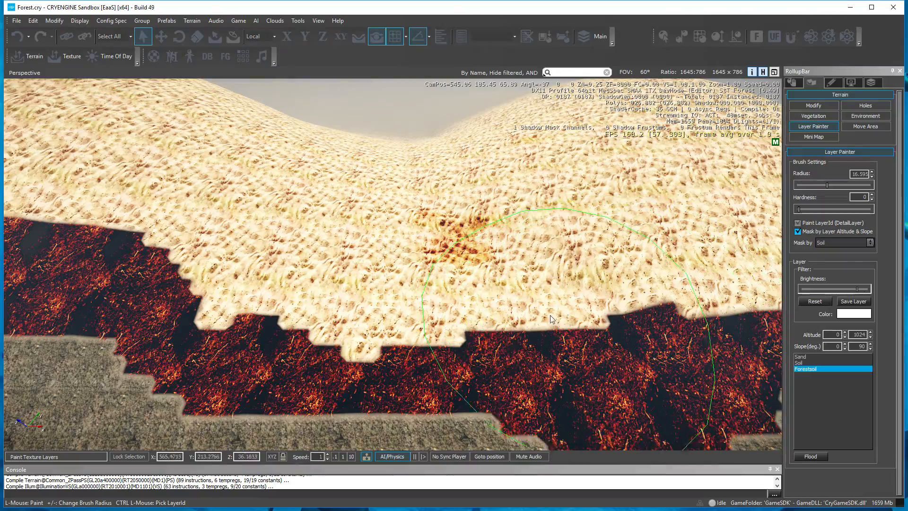
- Set the sun intensity to 72368 lux at 12:00 in the Time of Day settings
right_drag(425, 329, 346, 395)
scroll(424, 329, up, 14)
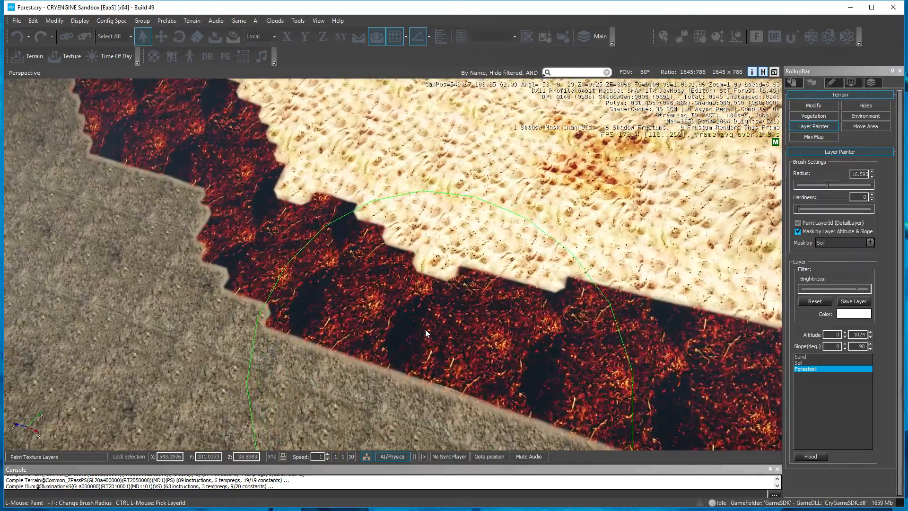
scroll(425, 329, up, 15)
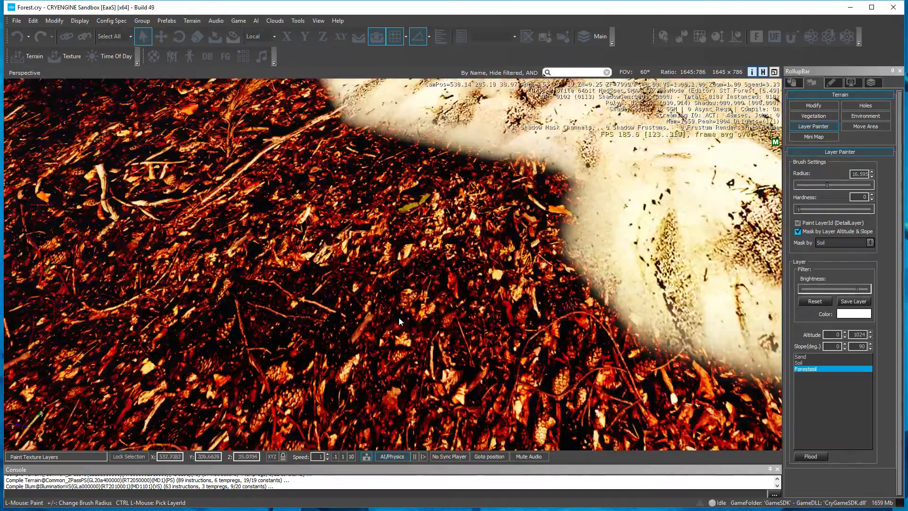
right_drag(411, 327, 213, 200)
right_drag(480, 341, 405, 341)
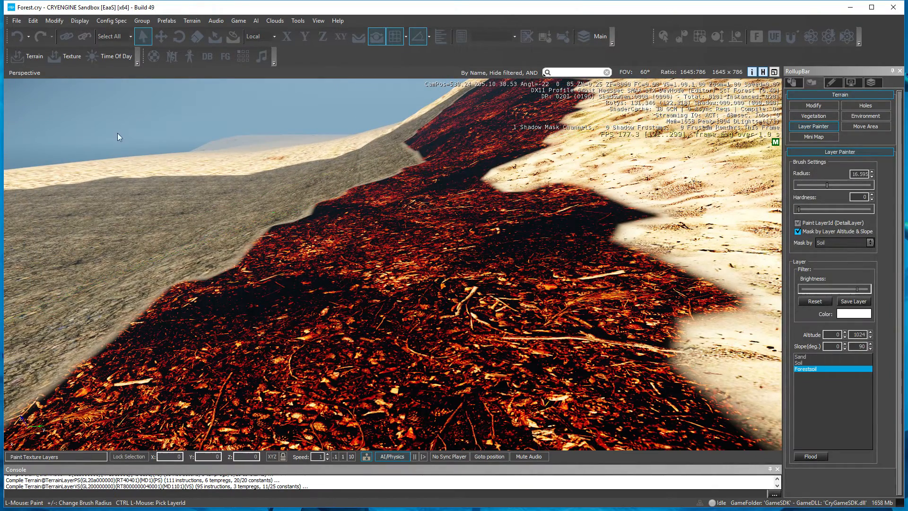
click(108, 57)
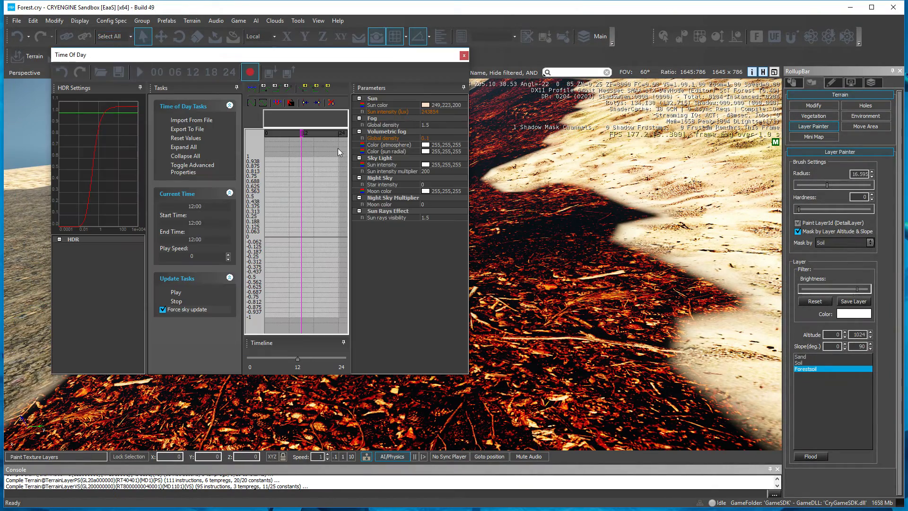
click(440, 112)
drag(455, 112, 453, 111)
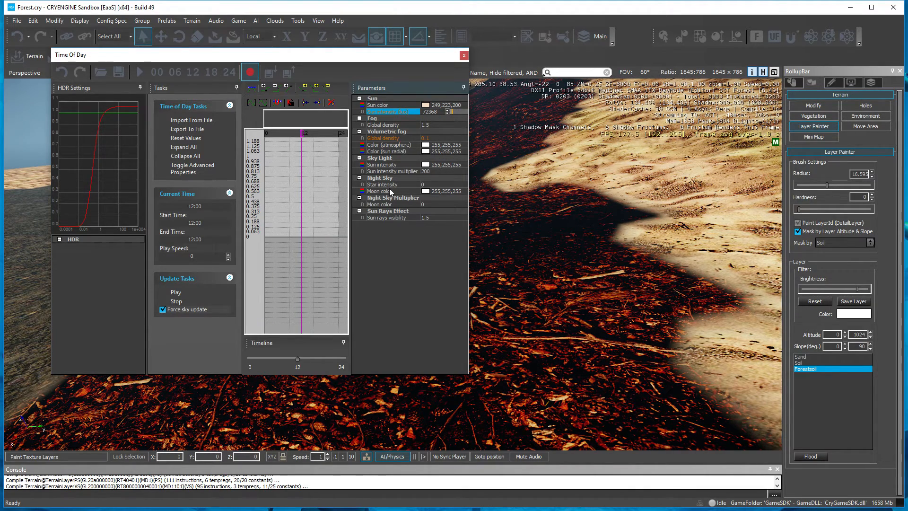
- Set the volumetric fog's global density to 0 and the sky light's sun intensity multiplier to 474
click(437, 138)
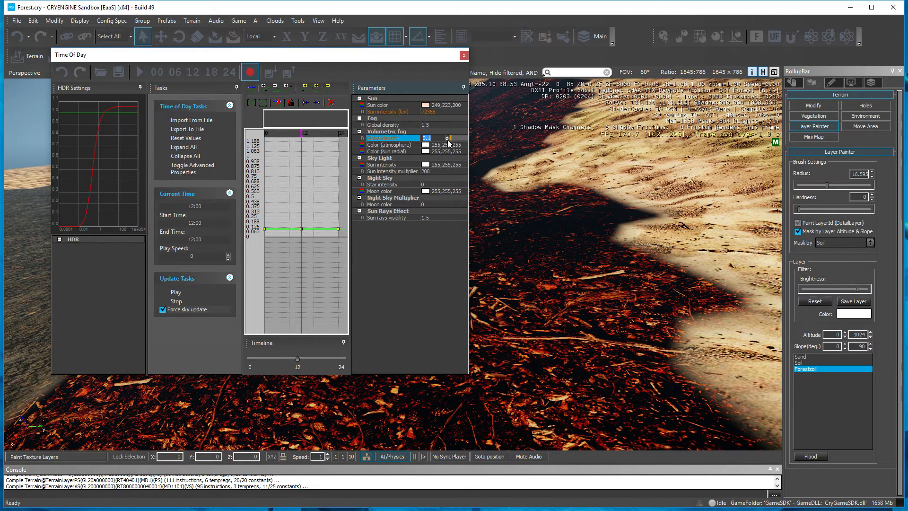
drag(448, 139, 459, 142)
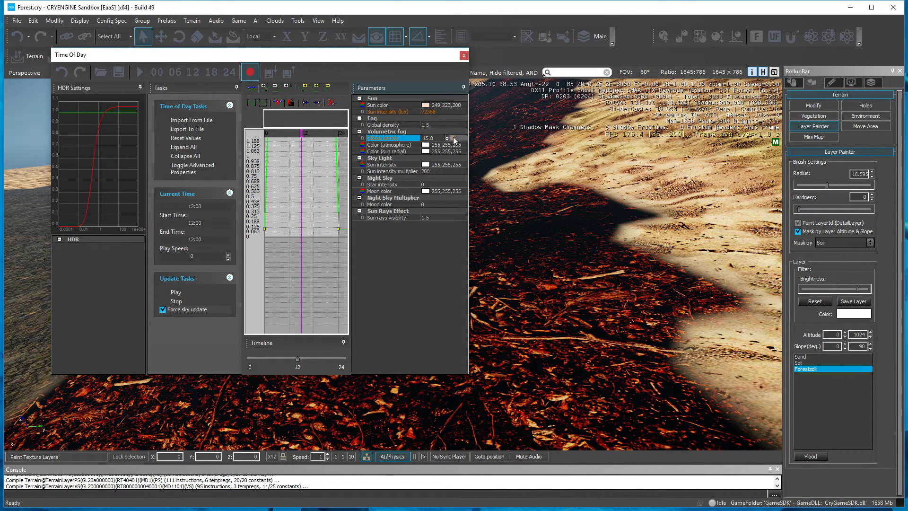
drag(450, 141, 452, 142)
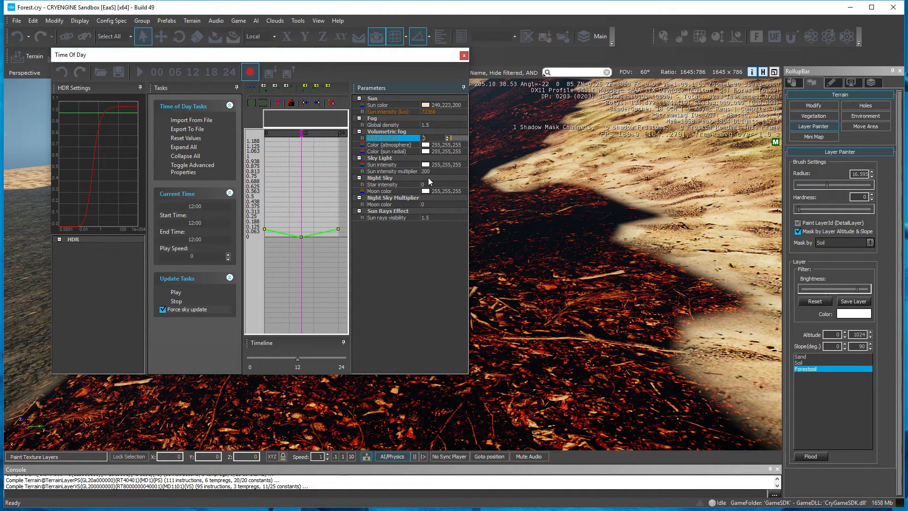
click(424, 171)
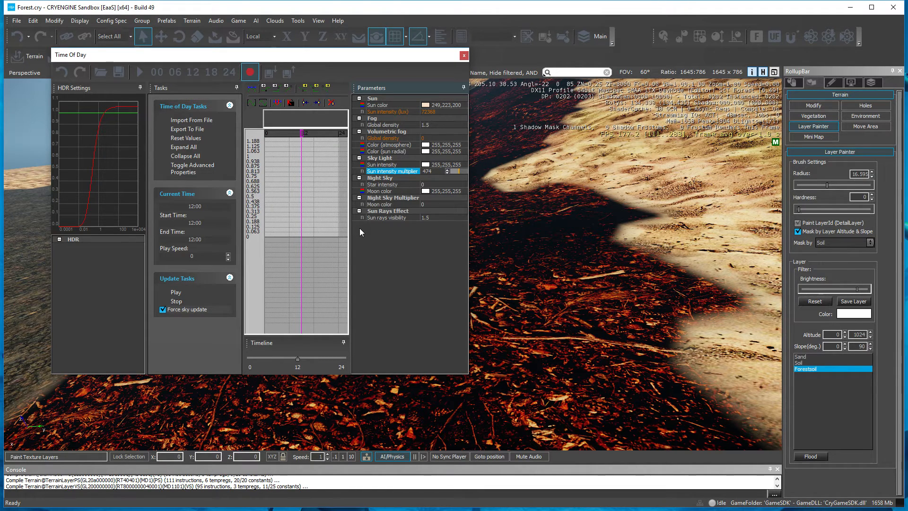
key(Return)
- Move the current time of day to 07:12 and close the Time of Day window
drag(298, 363, 278, 363)
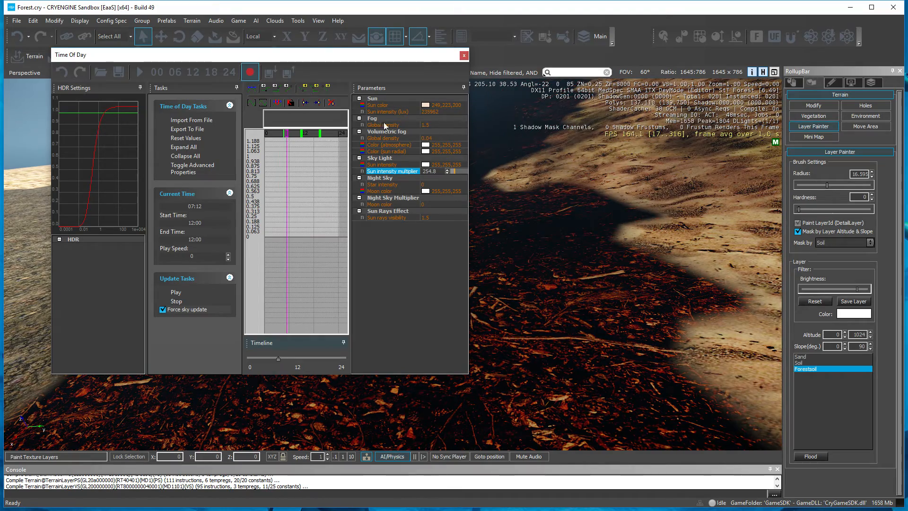
click(462, 58)
mouse_move(433, 272)
right_down()
mouse_move(434, 303)
mouse_move(434, 272)
mouse_move(449, 289)
mouse_move(437, 286)
mouse_move(442, 301)
mouse_move(432, 305)
right_up()
key(s)
key(s)
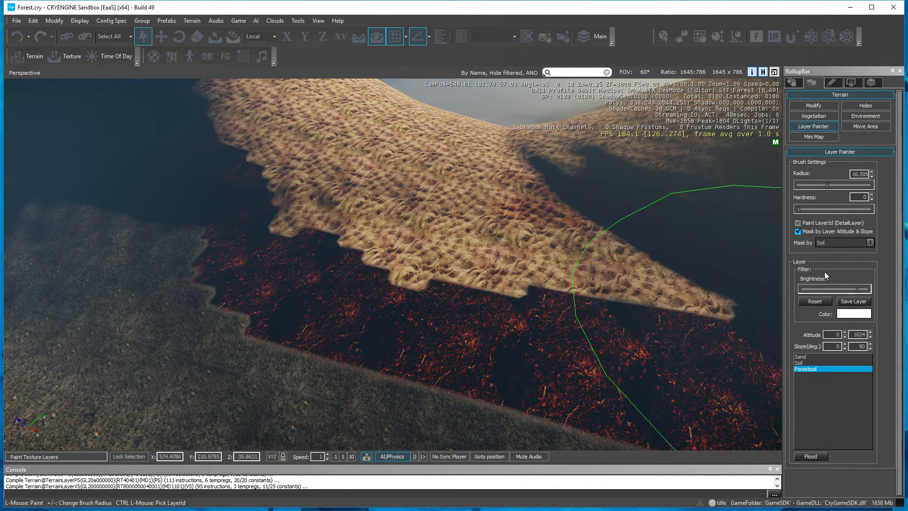
- Adjust the Forestsoil layer's brightness filter to near maximum and paint the layer, masked by Sand, over the sand slope
drag(857, 288, 791, 289)
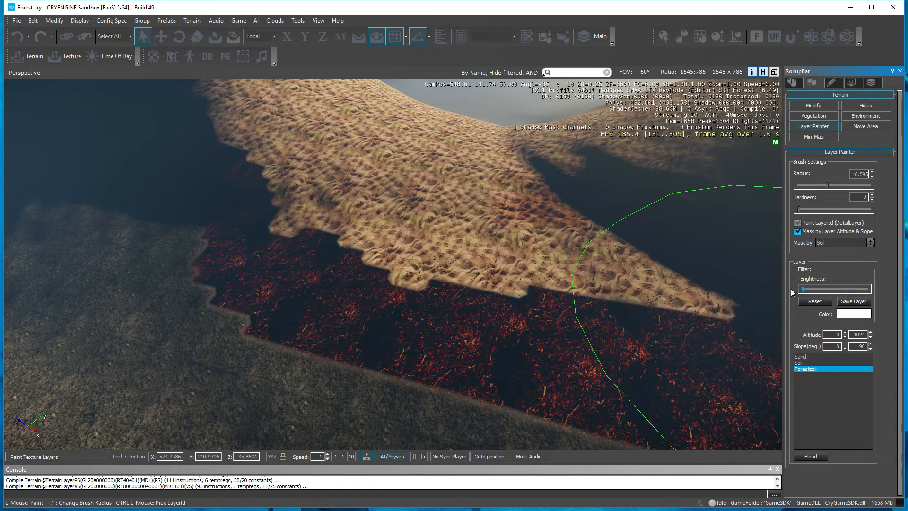
click(828, 242)
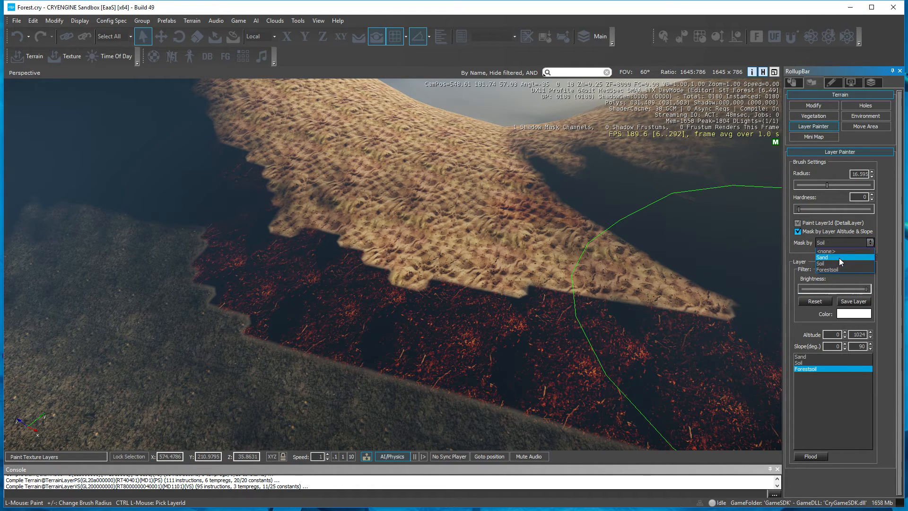
click(839, 256)
mouse_move(488, 215)
mouse_down()
mouse_move(515, 238)
mouse_move(367, 197)
mouse_move(284, 149)
mouse_move(541, 170)
mouse_move(397, 130)
mouse_up()
- Reopen the forestsoil material from the Forestsoil texture layer and set its blend factor to 16
key(w)
mouse_move(577, 231)
right_down()
mouse_move(578, 194)
mouse_move(592, 197)
mouse_move(482, 194)
mouse_move(465, 160)
right_up()
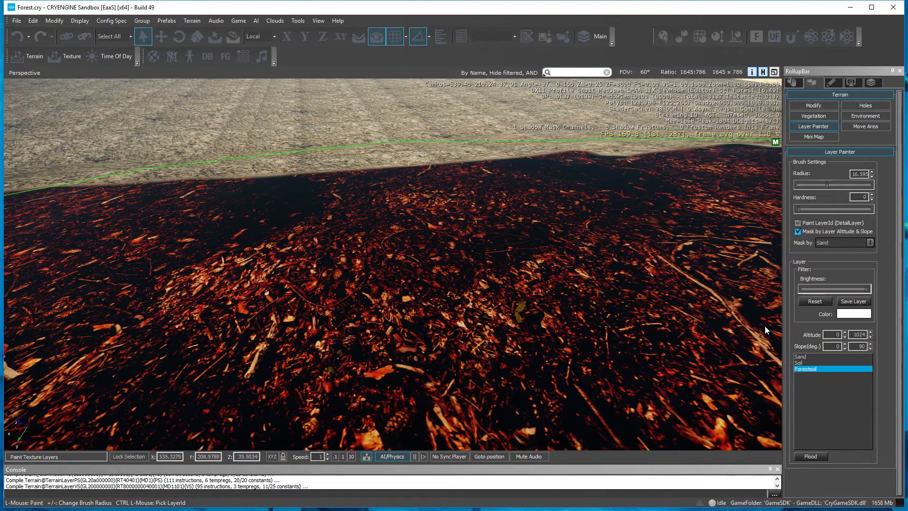
click(796, 368)
double_click(796, 369)
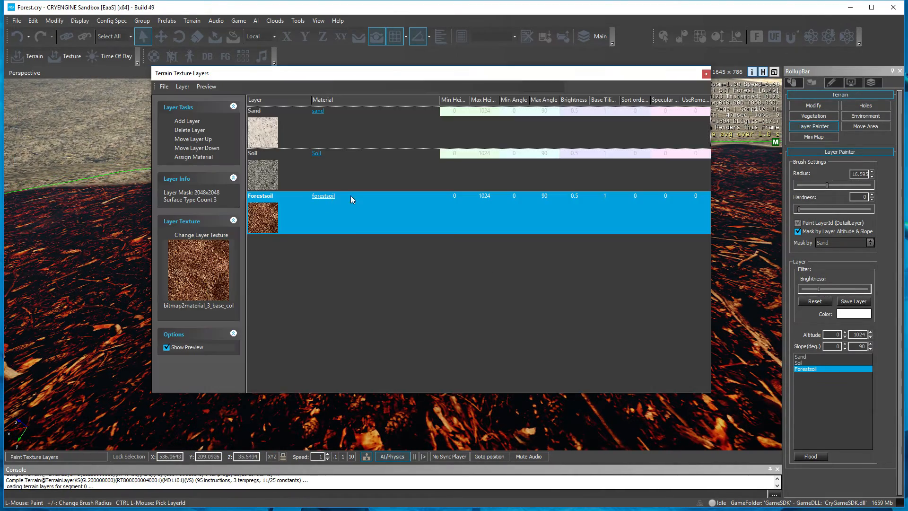
click(331, 197)
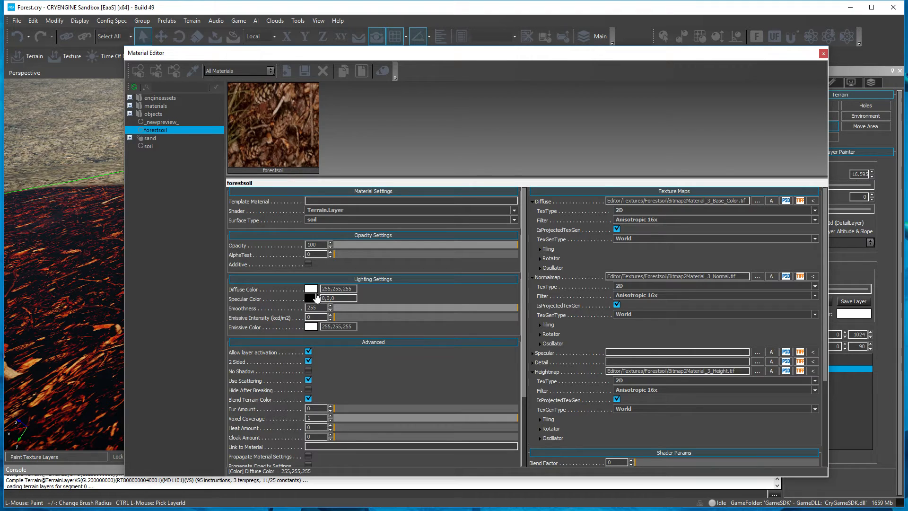
scroll(386, 387, down, 1)
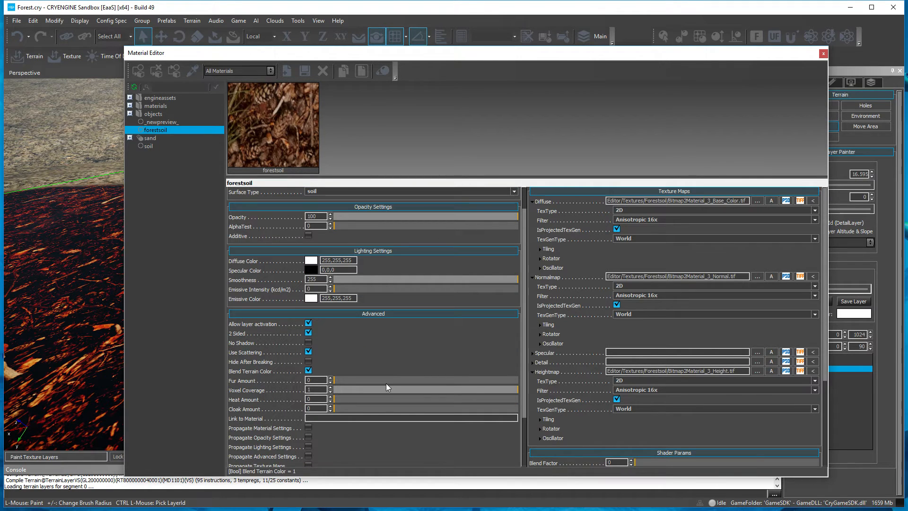
scroll(643, 314, down, 3)
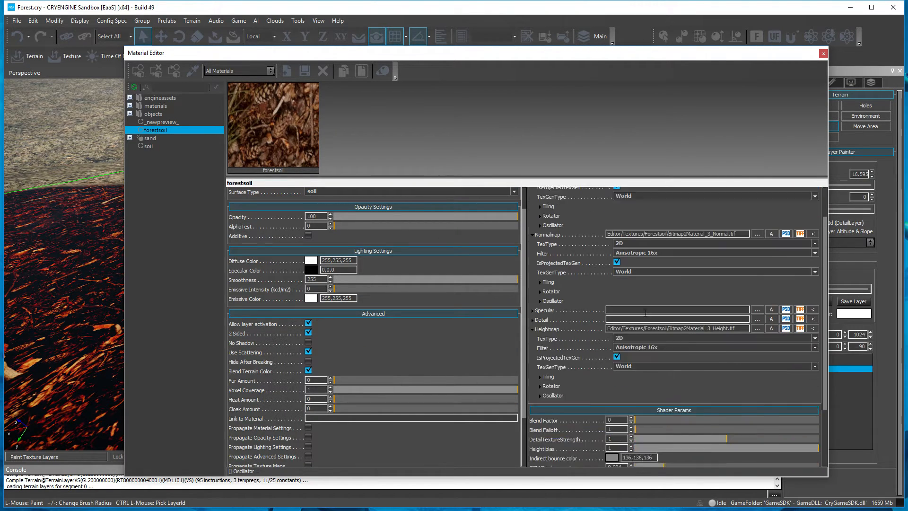
scroll(645, 316, down, 2)
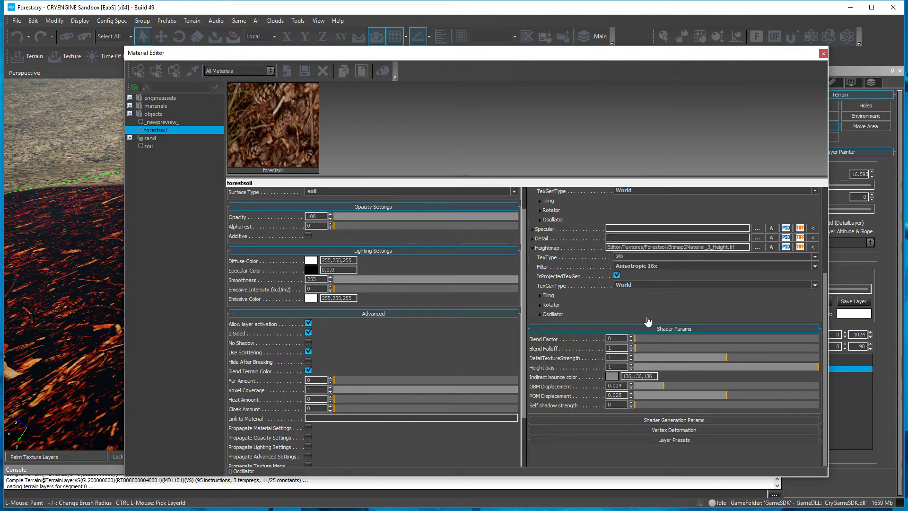
drag(649, 341, 801, 335)
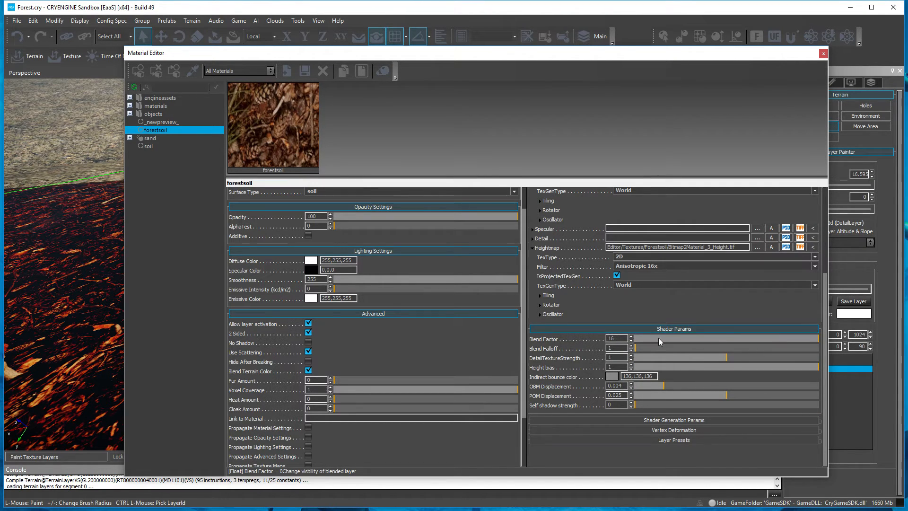
- Set the forestsoil material's blend falloff to 128 and detail texture strength to 0.624, and close the material and texture layer windows
click(651, 349)
drag(652, 348, 691, 374)
click(737, 358)
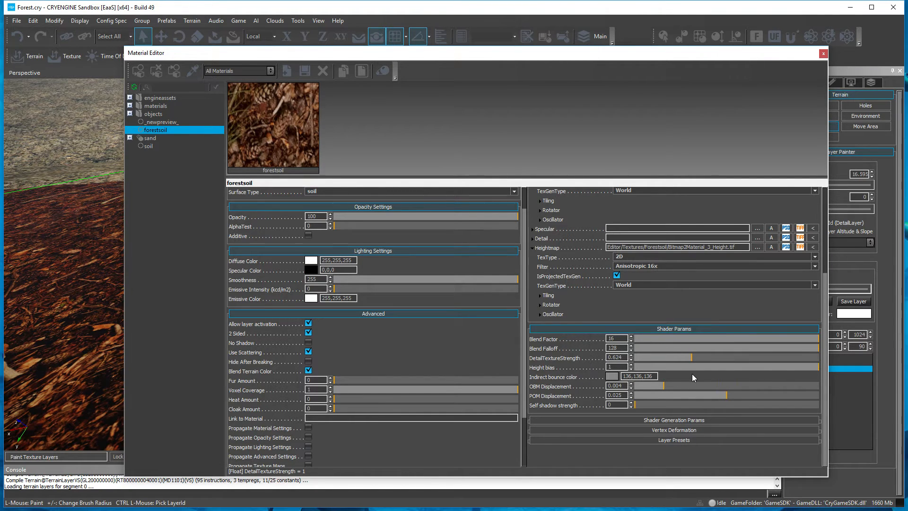
click(638, 421)
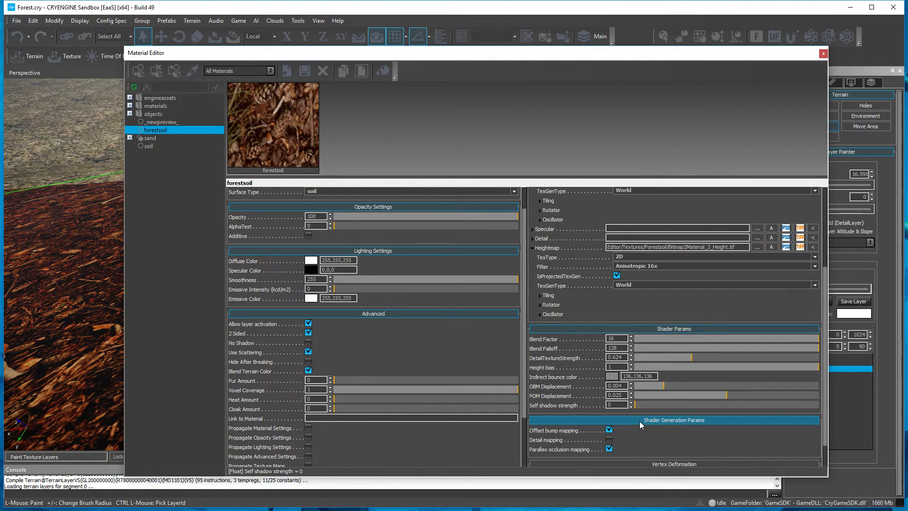
scroll(640, 421, down, 1)
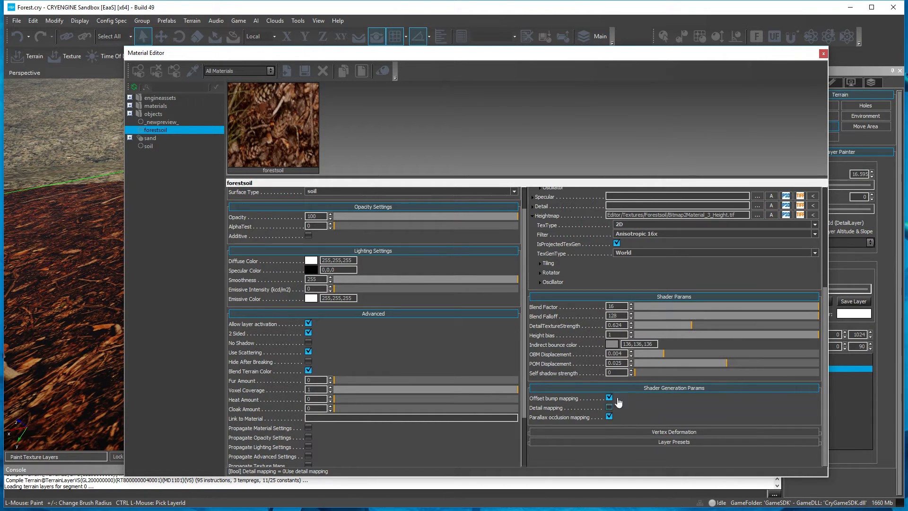
click(824, 53)
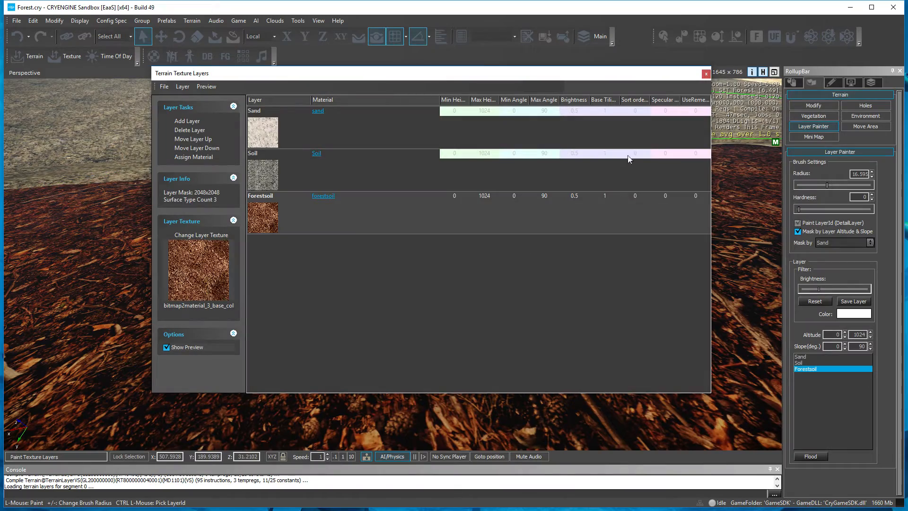
click(706, 74)
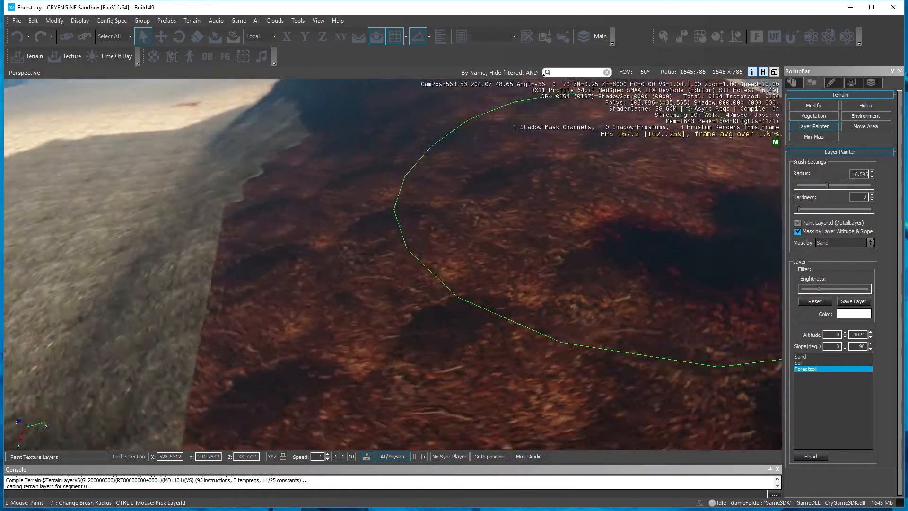
- Paint the Forestsoil layer, masked by Sand, across the remaining sand on the shaded slope
key(s)
right_drag(536, 175, 742, 176)
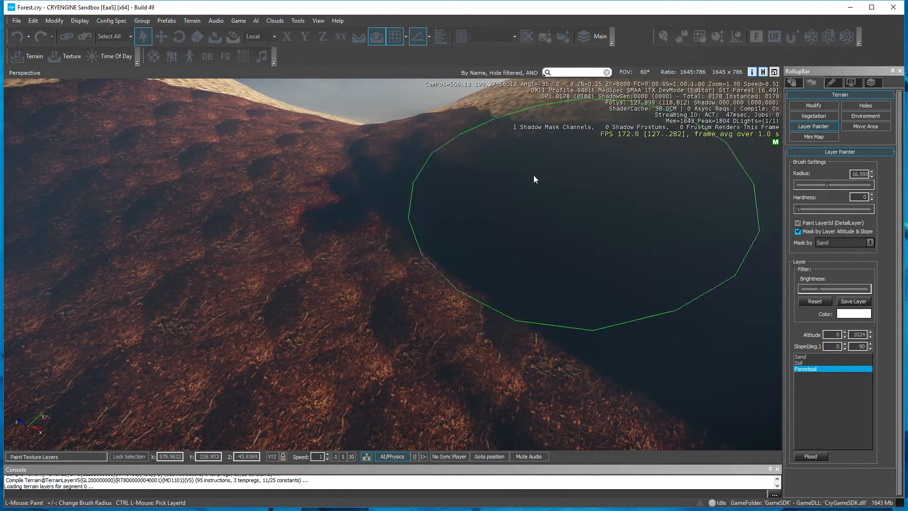
key(d)
right_drag(456, 237, 535, 230)
mouse_move(473, 235)
mouse_down()
mouse_move(543, 226)
mouse_move(484, 296)
mouse_move(677, 236)
mouse_up()
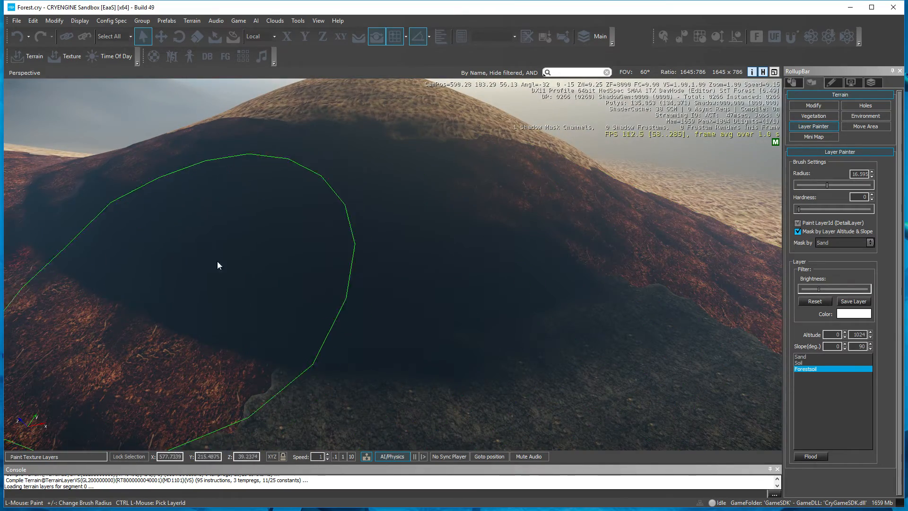
- Select the Soil layer and paint it, masked by Sand, along the sandy edge beside the shaded soil patch
right_drag(284, 283, 303, 333)
key(s)
click(804, 363)
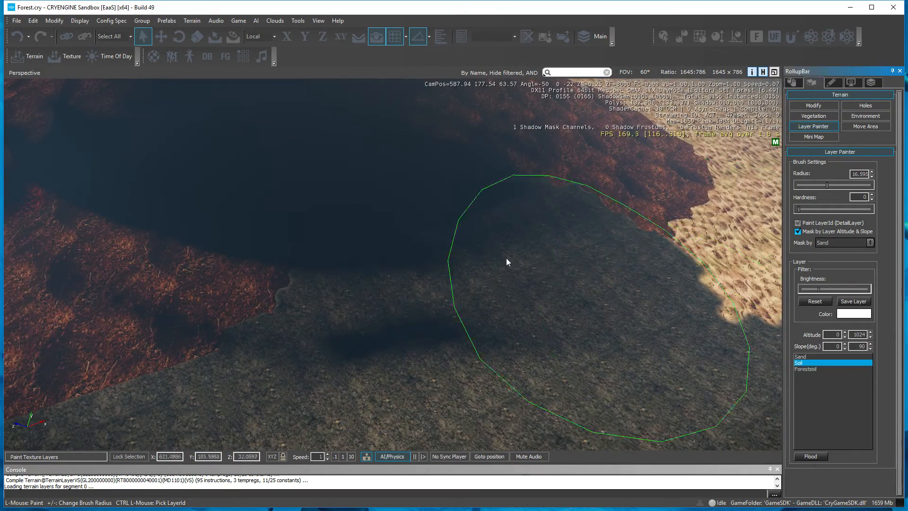
mouse_move(577, 207)
mouse_down()
mouse_move(630, 177)
mouse_move(640, 219)
mouse_move(653, 223)
mouse_up()
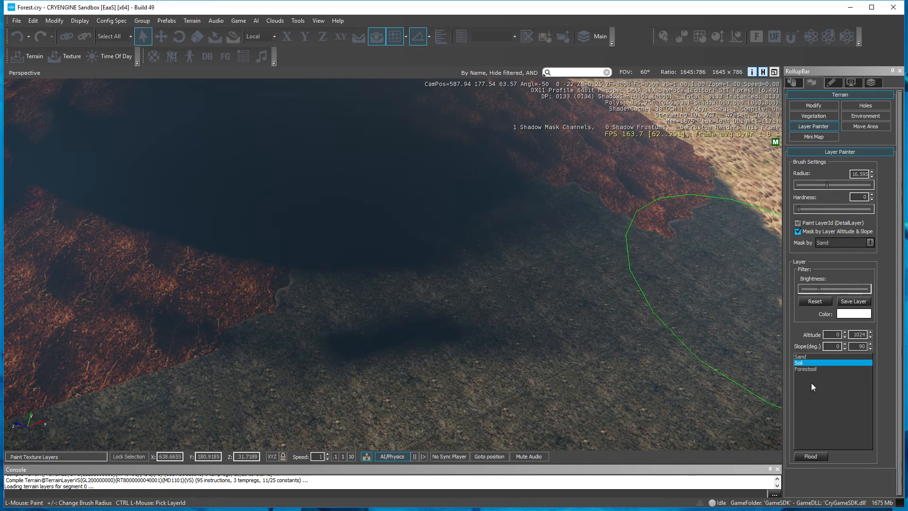
- Paint the Forestsoil layer, masked by Soil, over the soil along the foot of the slope
click(805, 370)
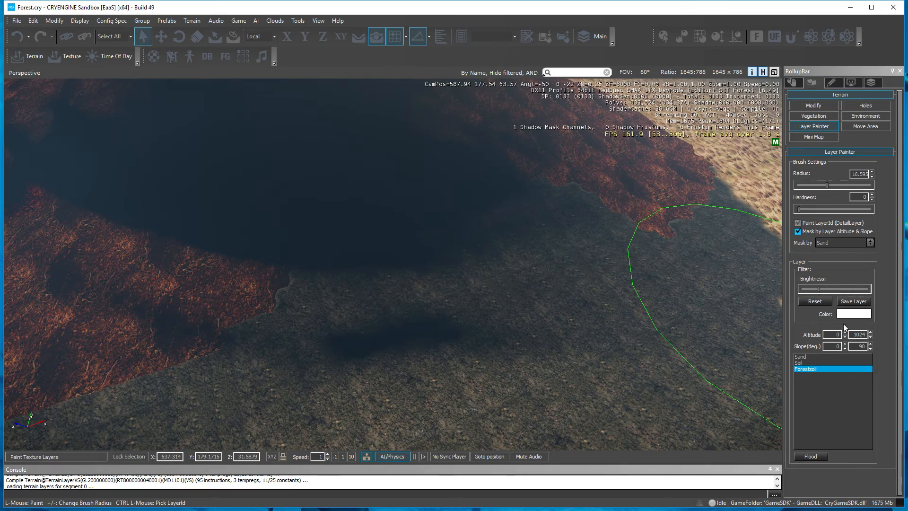
click(821, 242)
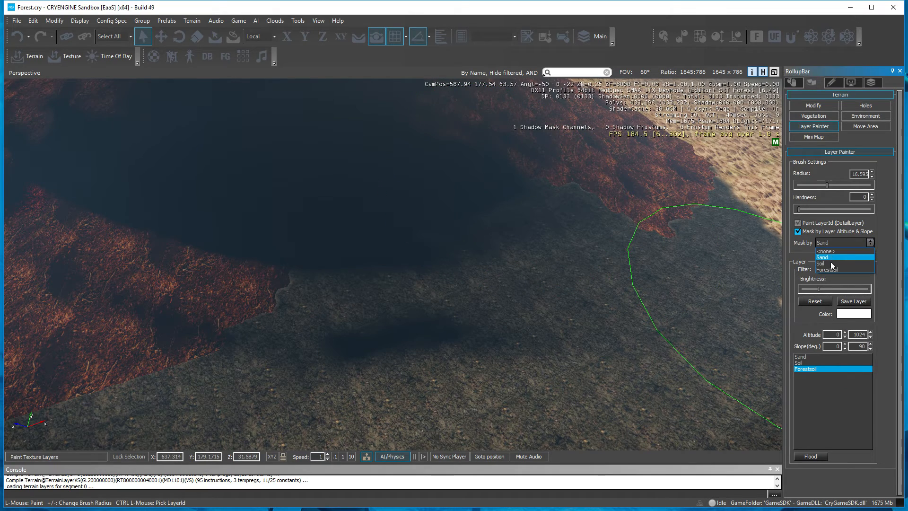
click(832, 254)
mouse_move(514, 159)
mouse_down()
mouse_move(430, 201)
mouse_move(487, 217)
mouse_move(640, 136)
mouse_move(472, 219)
mouse_move(121, 239)
mouse_up()
key(w)
mouse_move(331, 255)
right_down()
mouse_move(395, 265)
mouse_move(347, 272)
right_up()
key(s)
key(a)
mouse_move(564, 251)
mouse_down()
mouse_move(192, 248)
mouse_move(507, 301)
mouse_move(268, 293)
mouse_move(502, 316)
mouse_move(718, 294)
mouse_up()
key(s)
key(d)
mouse_move(718, 294)
right_down()
mouse_move(705, 331)
mouse_move(700, 317)
right_up()
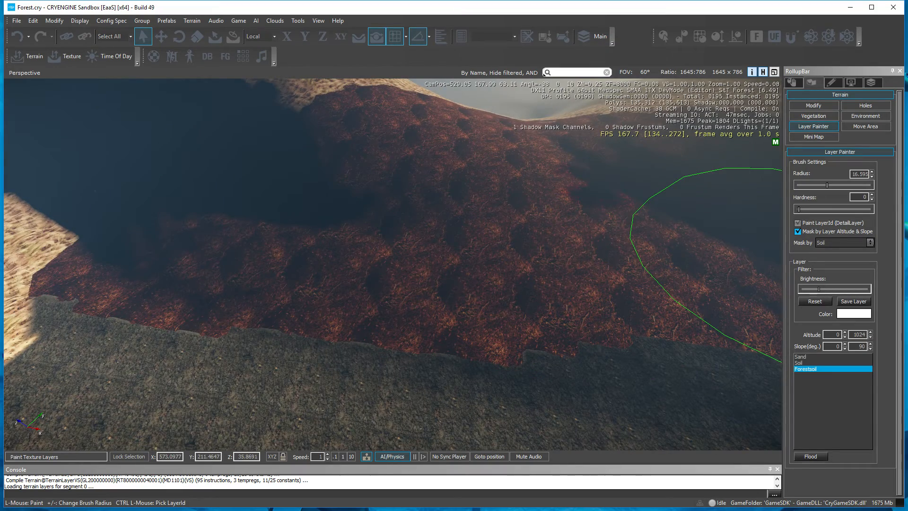
- Mask the Forestsoil brush by Sand, set its hardness to 1, and paint over the sand on the hillside
mouse_move(504, 217)
right_down()
mouse_move(487, 178)
mouse_move(504, 242)
right_up()
key(w)
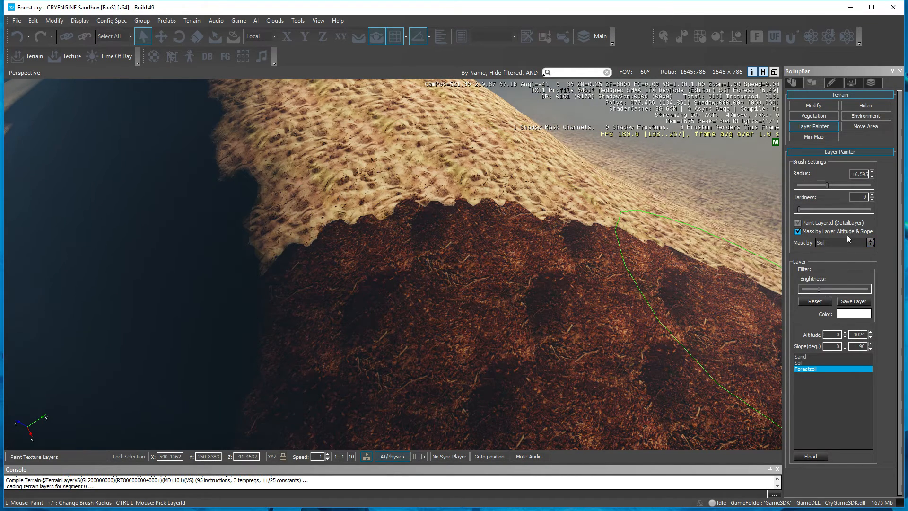
click(870, 242)
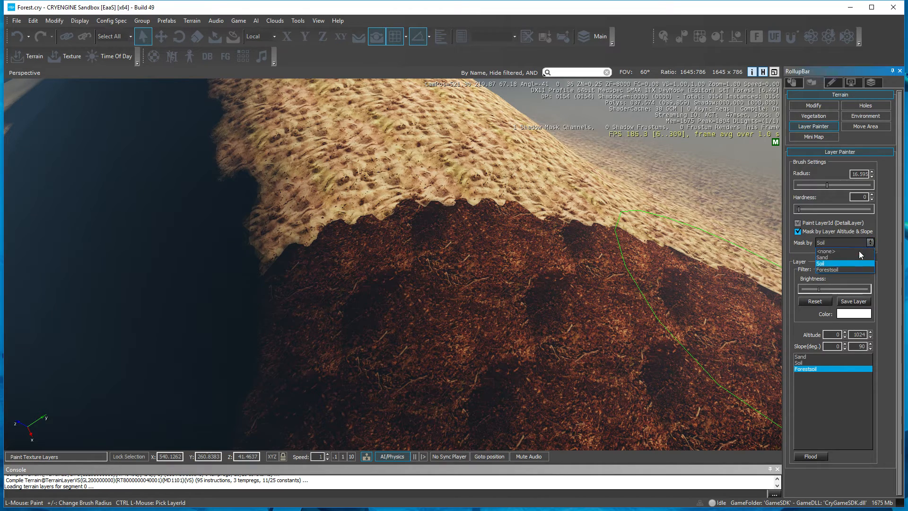
click(855, 256)
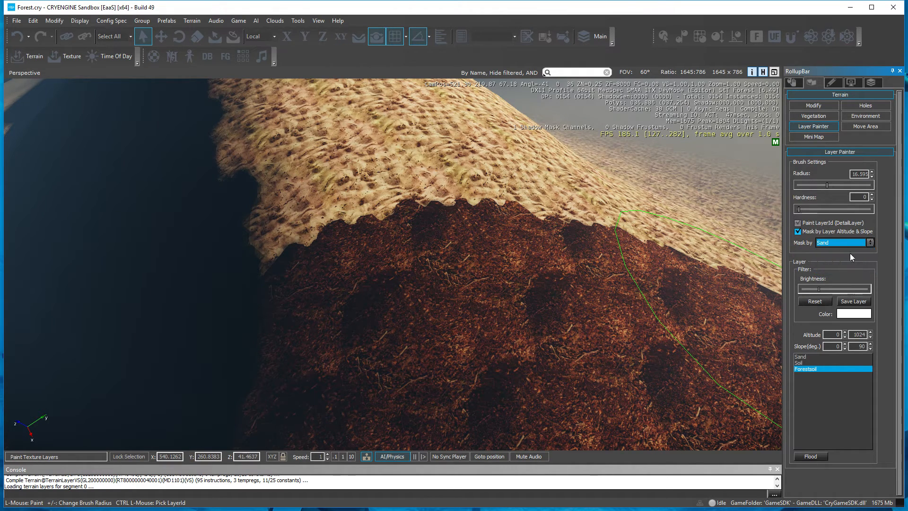
drag(806, 213, 894, 214)
mouse_move(563, 216)
mouse_down()
mouse_move(456, 190)
mouse_move(427, 225)
mouse_up()
right_drag(572, 262, 565, 279)
key(d)
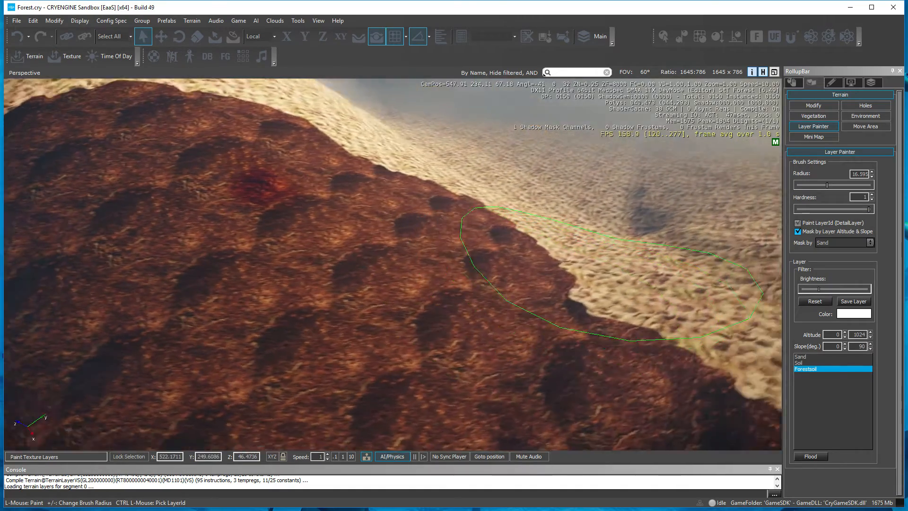
- Extend the Forestsoil layer over the remaining sand along the hill's edge with further hard brush strokes
mouse_move(530, 299)
mouse_down()
mouse_move(507, 308)
mouse_move(605, 329)
mouse_up()
key(s)
right_drag(606, 329, 596, 365)
mouse_move(597, 364)
mouse_down()
mouse_move(566, 379)
mouse_move(603, 381)
mouse_up()
right_drag(603, 381, 431, 287)
mouse_move(431, 287)
mouse_down()
mouse_move(685, 341)
mouse_move(569, 275)
mouse_move(634, 241)
mouse_up()
key(d)
key(w)
mouse_move(650, 284)
right_down()
mouse_move(640, 294)
mouse_move(606, 291)
mouse_move(577, 270)
right_up()
mouse_move(578, 270)
mouse_down()
mouse_move(432, 190)
mouse_move(350, 179)
mouse_move(270, 183)
mouse_move(646, 338)
mouse_move(498, 200)
mouse_move(591, 200)
mouse_up()
- Switch to game mode on the sandy area and fire the pistol at the ground to test the sand's surface type
key(w)
mouse_move(665, 302)
right_down()
mouse_move(544, 283)
mouse_move(487, 256)
mouse_move(456, 226)
right_up()
key(a)
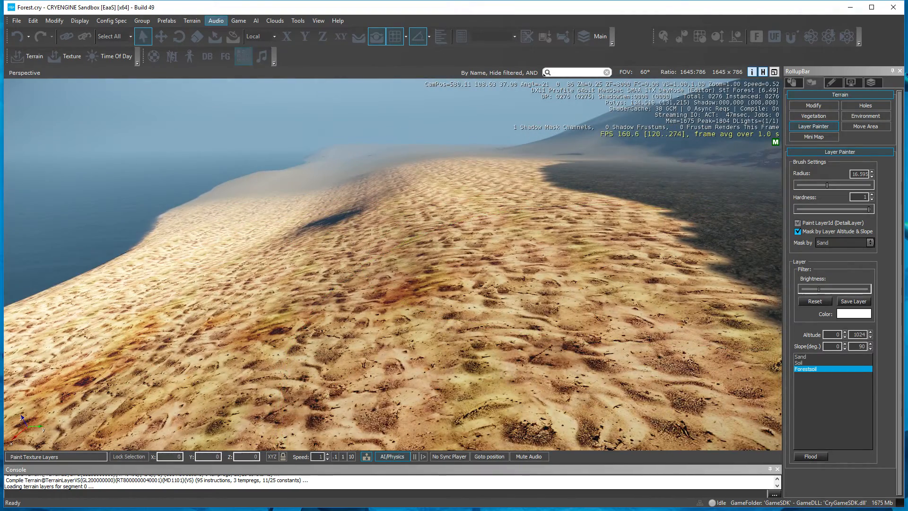
click(239, 21)
click(262, 28)
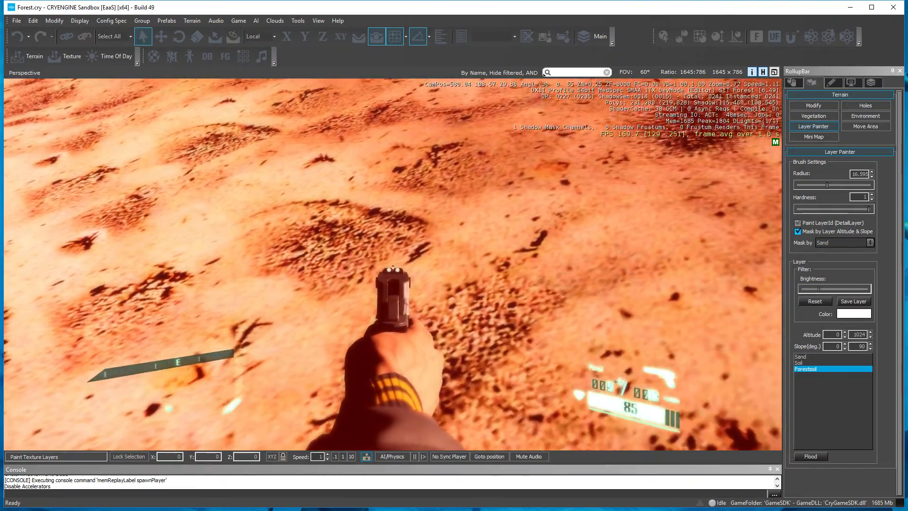
click(393, 264)
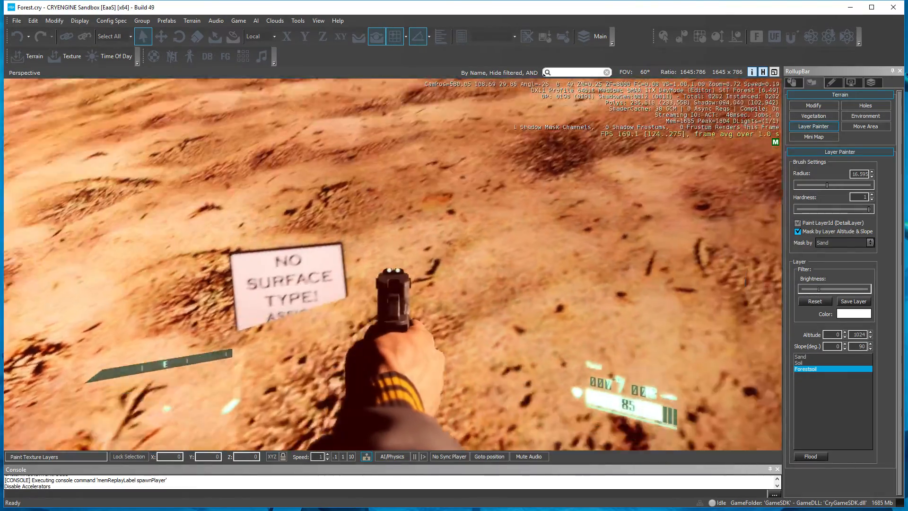
- Run onto the soil area and fire several shots at the ground to test its surface effects
key(w)
key(shift+w)
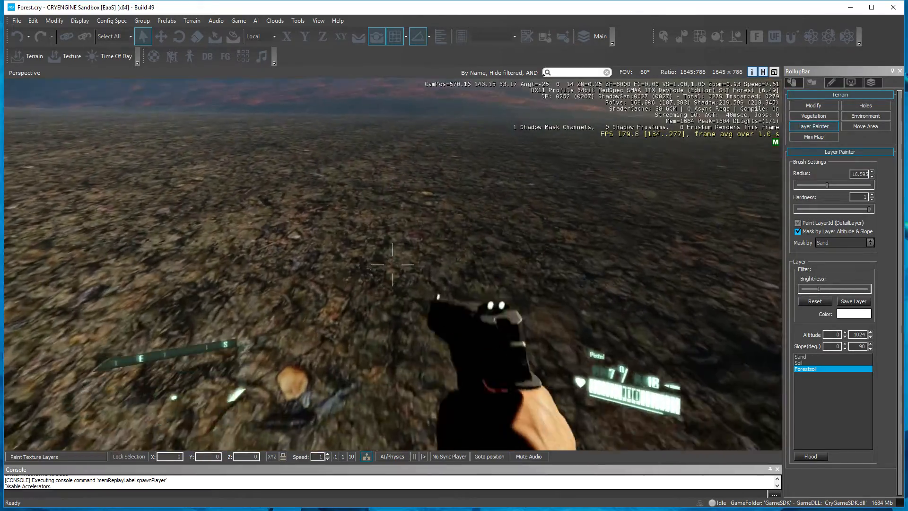
click(393, 264)
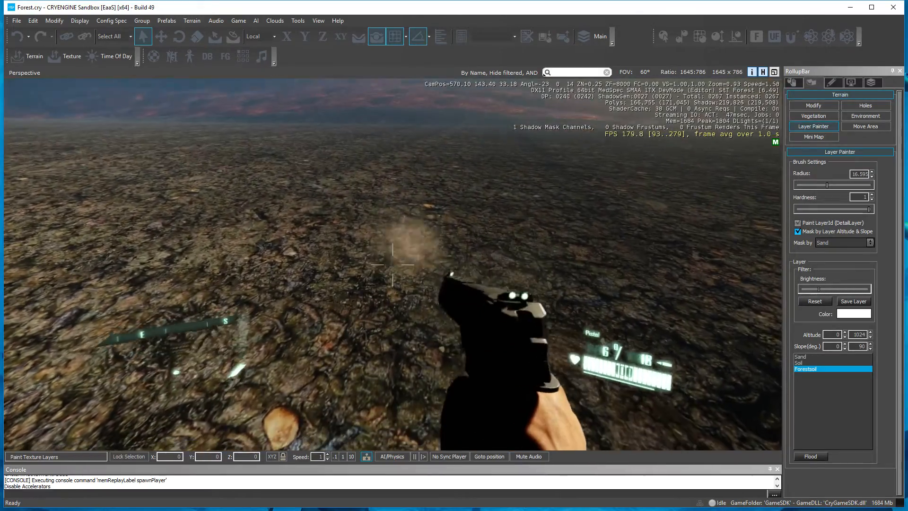
click(393, 264)
click(393, 264)
click(393, 264)
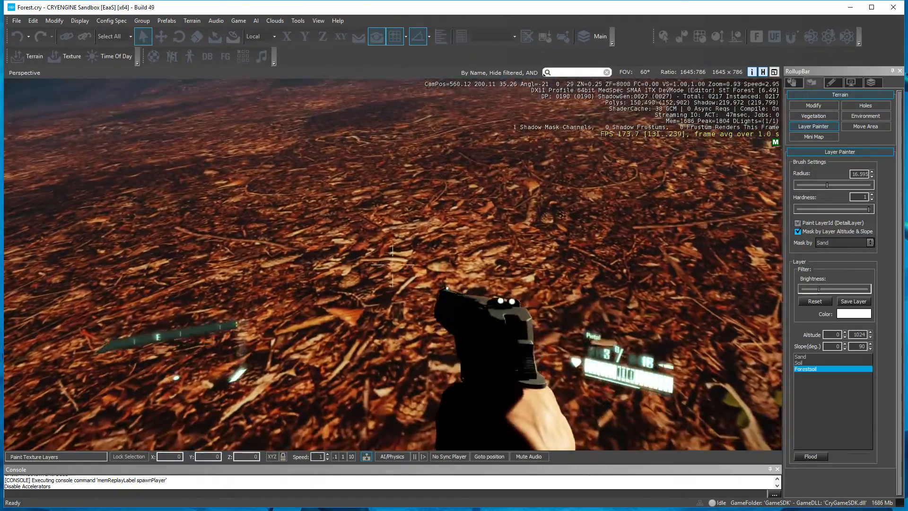
- Walk across the forestsoil terrain in game mode to inspect its texture up close, and return to the editor
key(w)
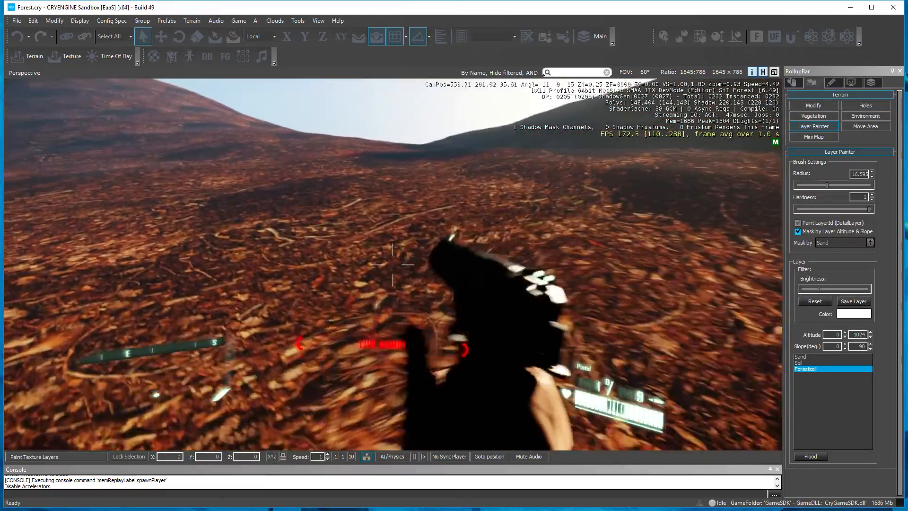
key(w)
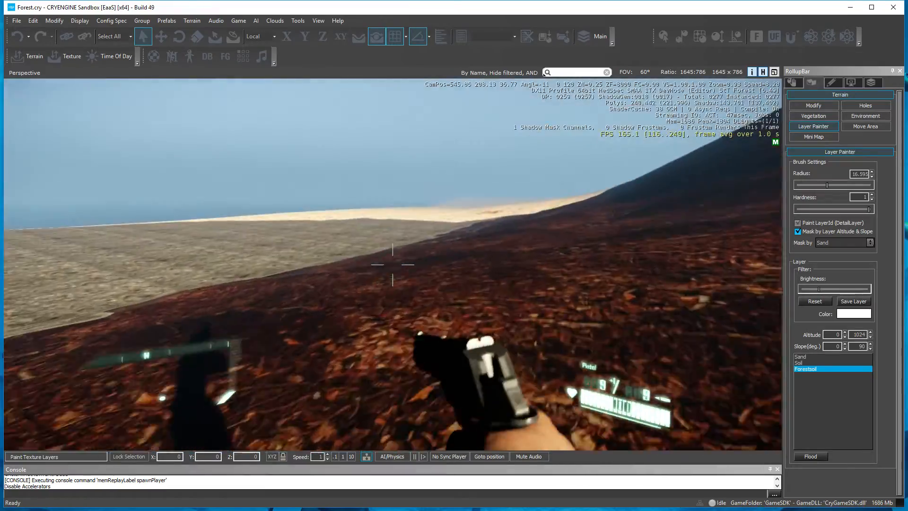
key(w)
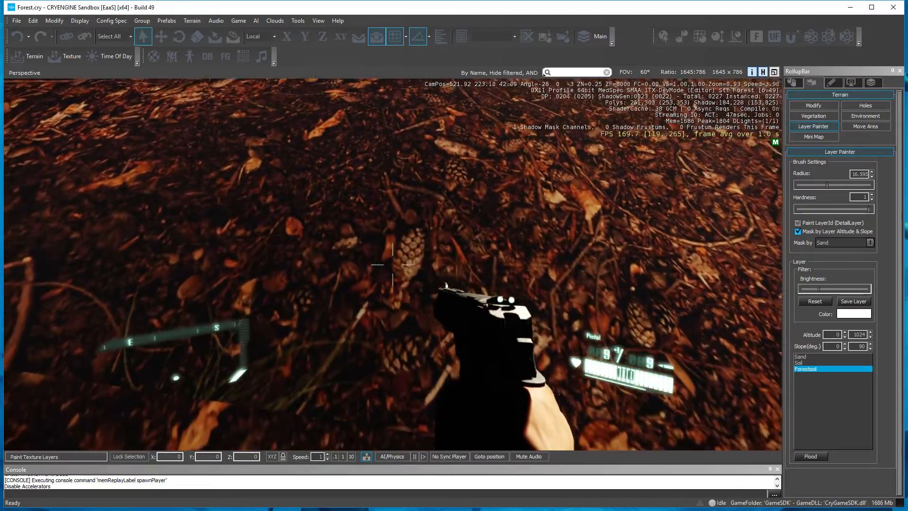
key(Escape)
- Add pine_large.cgf from the Natural trees pine folder as a vegetation object
right_drag(481, 228, 481, 284)
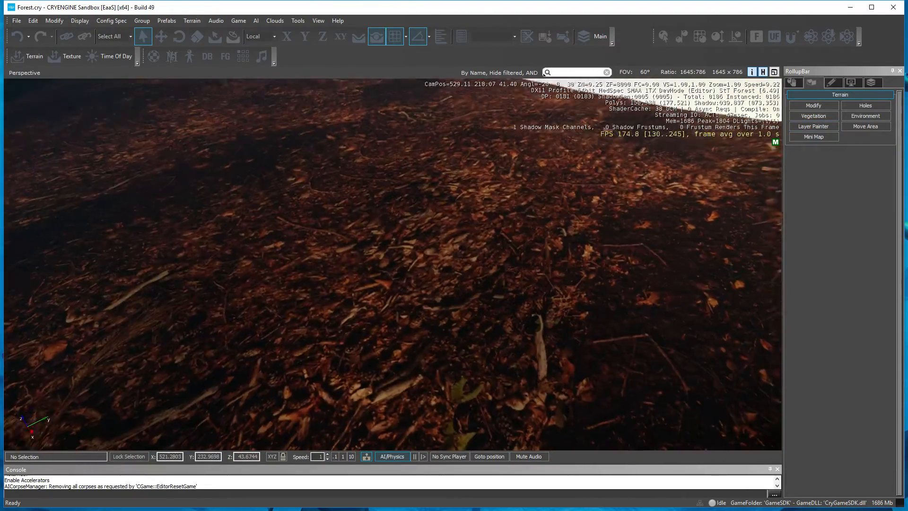
key(s)
right_drag(481, 229, 482, 322)
key(w)
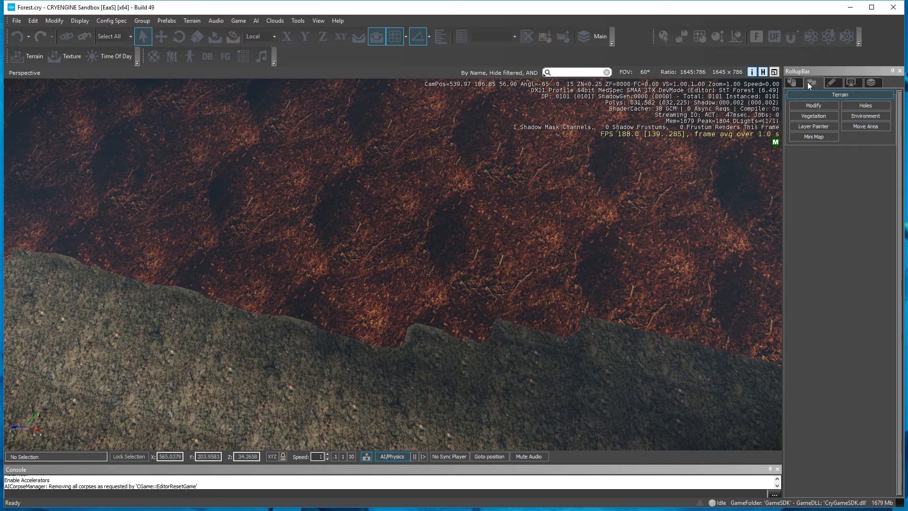
click(810, 116)
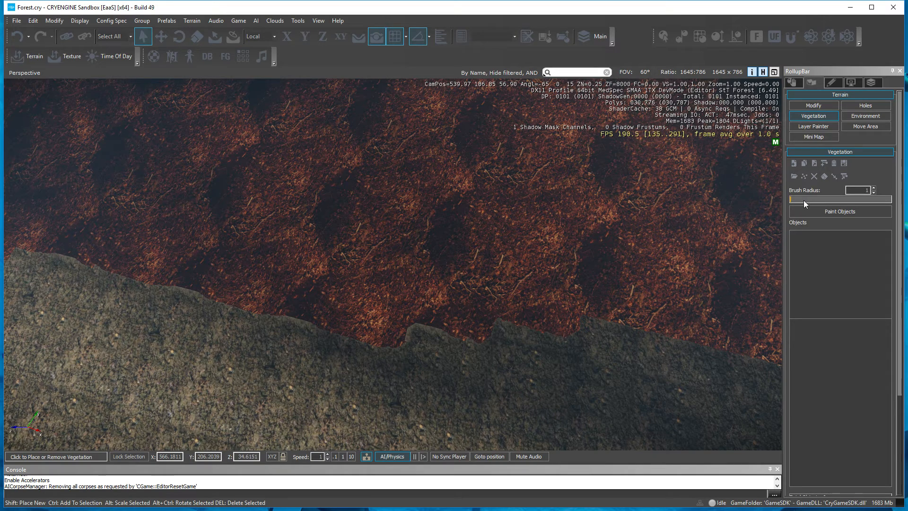
click(794, 163)
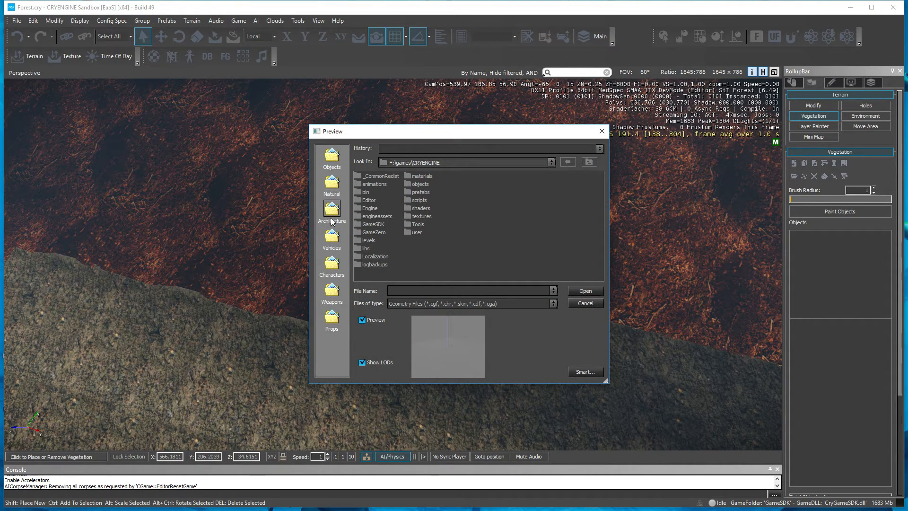
click(333, 185)
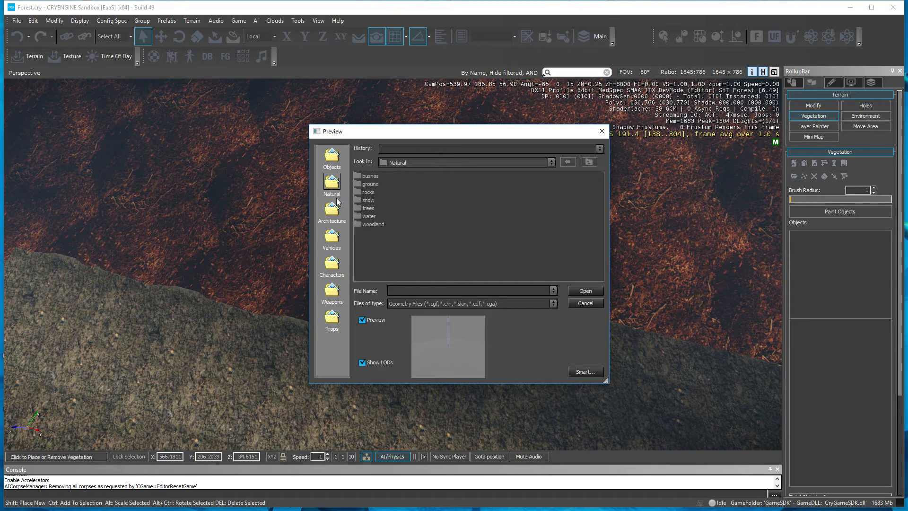
double_click(367, 208)
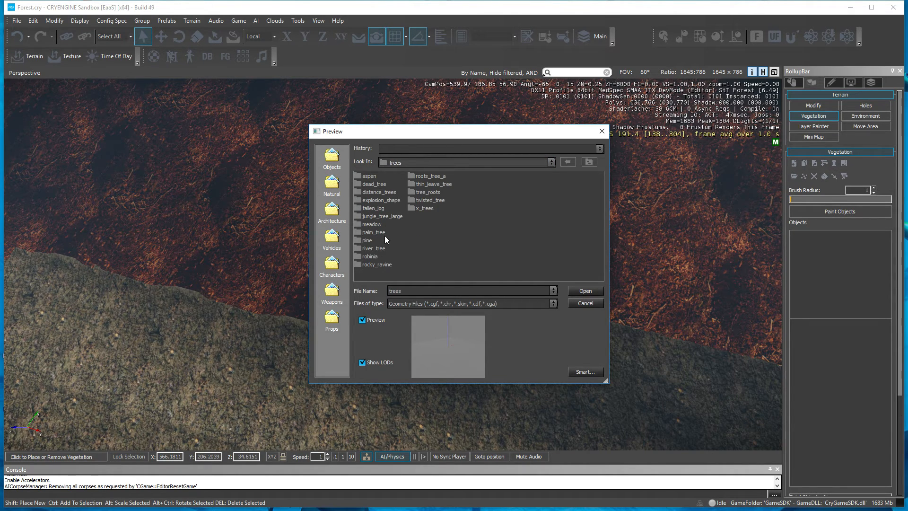
double_click(364, 240)
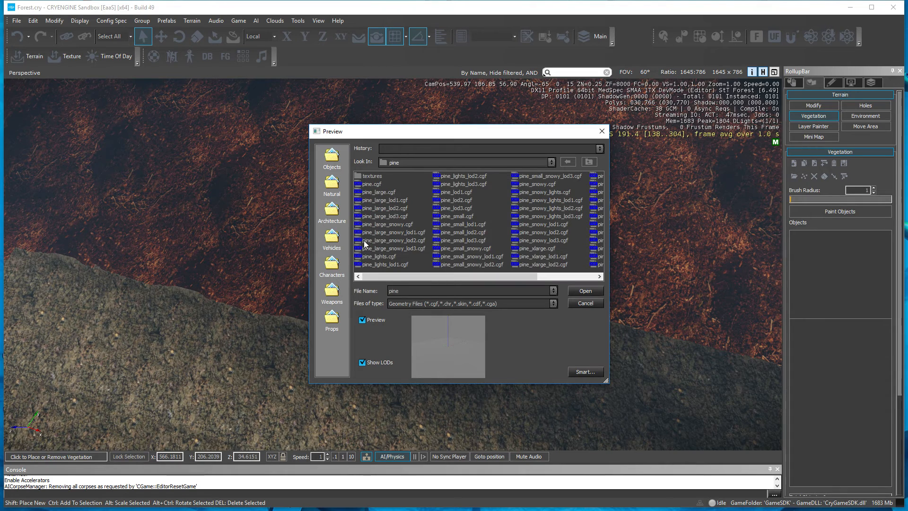
click(380, 192)
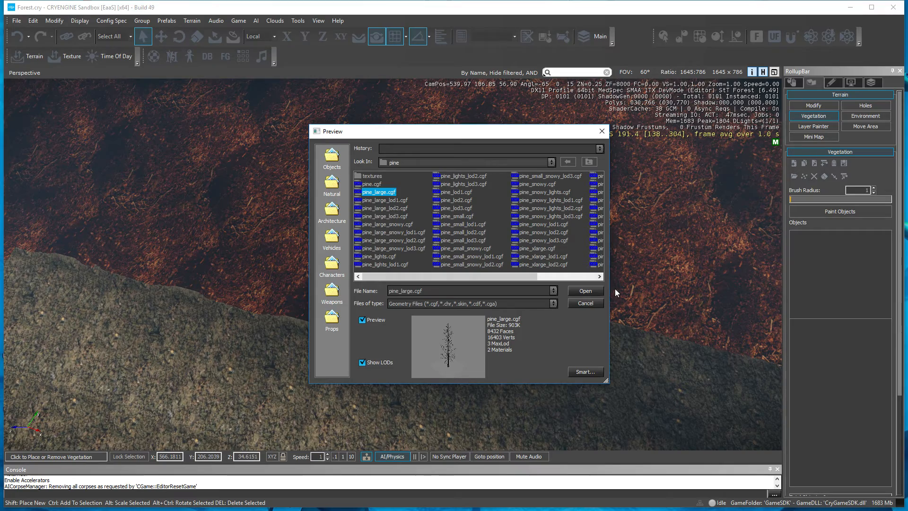
click(594, 294)
- Turn on vegetation object painting above the forestsoil slope
right_drag(656, 298, 689, 249)
key(w)
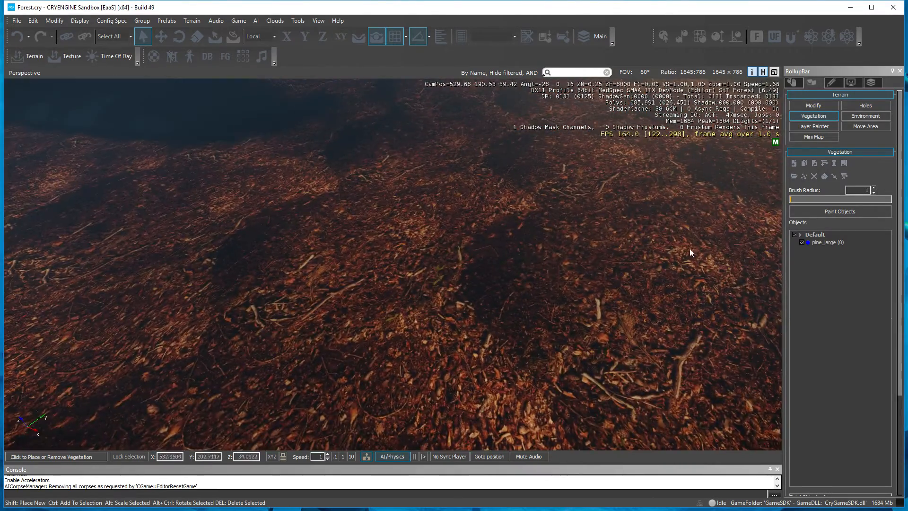
click(821, 213)
key(s)
mouse_move(445, 282)
right_down()
mouse_move(422, 282)
mouse_move(422, 301)
right_up()
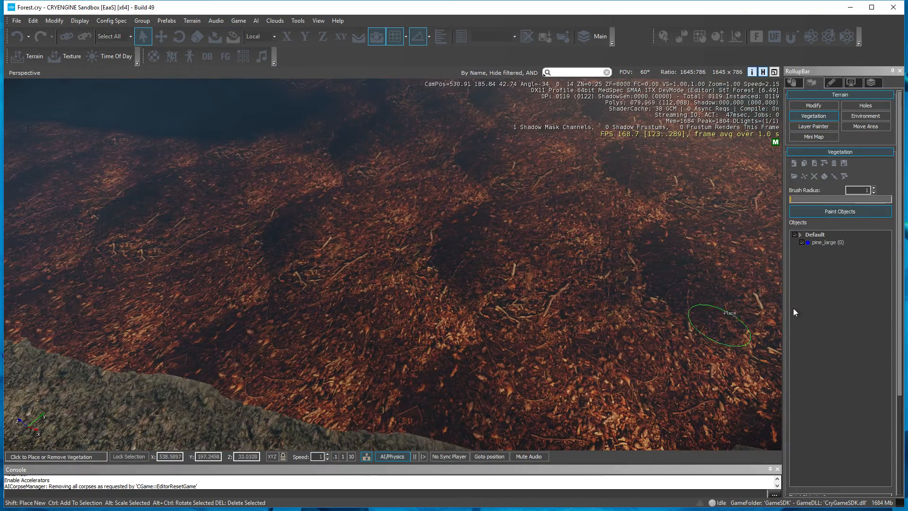
- Select the pine_large vegetation object and place several individual pines on the forestsoil slope
click(828, 241)
click(348, 344)
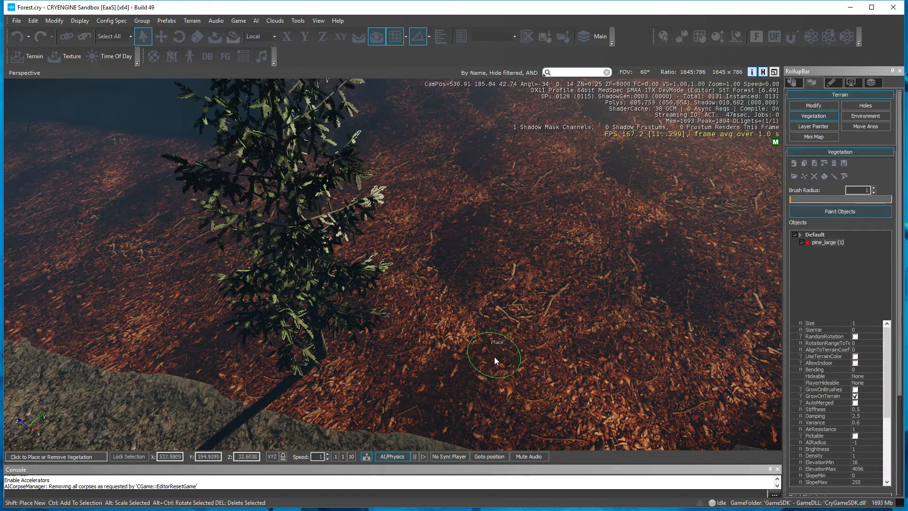
click(494, 355)
click(412, 256)
click(642, 213)
click(670, 339)
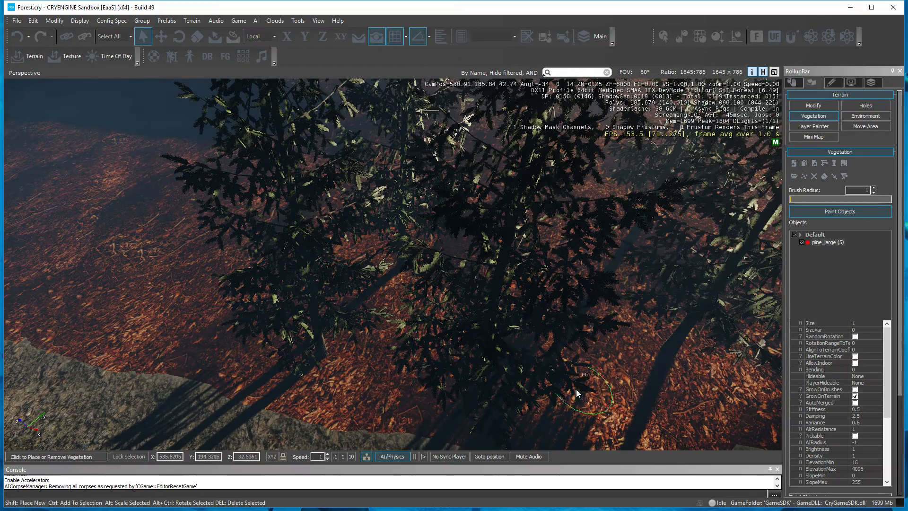
click(648, 410)
- Place more pine_large trees along the forestsoil's border with the soil, adding single pines and a painted row
right_drag(646, 408, 651, 408)
key(s)
key(a)
click(568, 349)
click(419, 320)
click(351, 290)
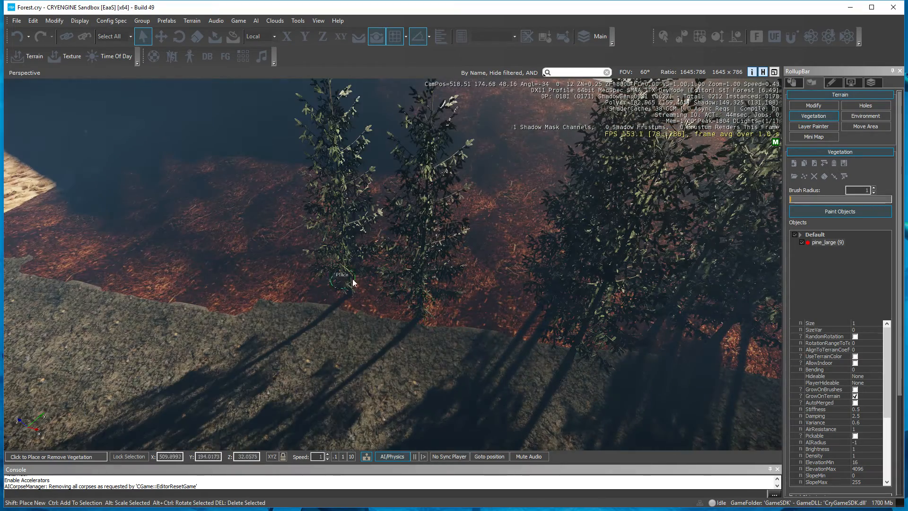
click(485, 266)
click(493, 289)
mouse_move(303, 286)
mouse_down()
mouse_move(223, 257)
mouse_move(241, 300)
mouse_move(168, 280)
mouse_move(93, 188)
mouse_move(245, 300)
mouse_up()
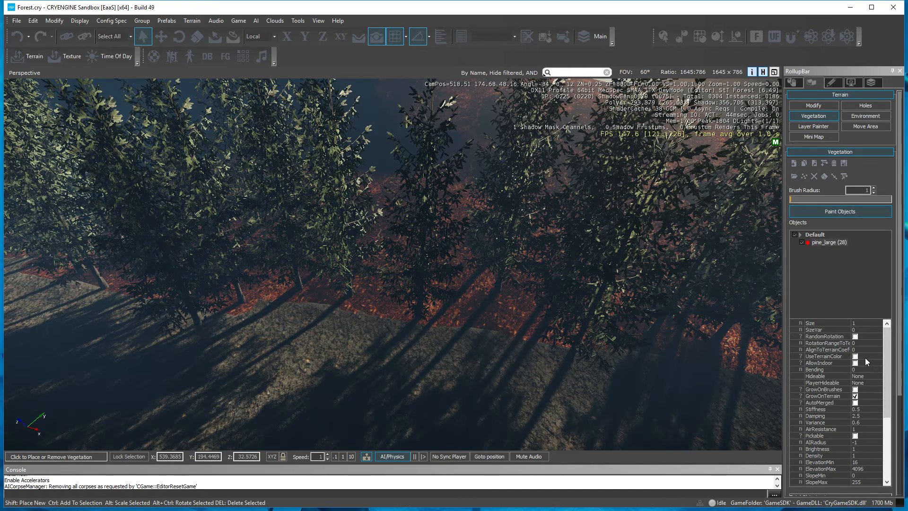
- Enable UseTerrainColor and RandomRotation for pine_large and set its SizeVar to 1.5
click(855, 357)
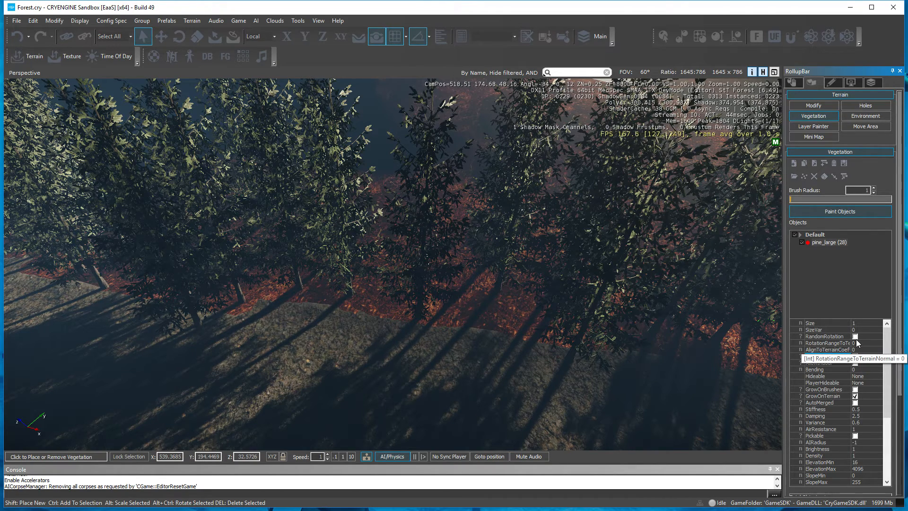
click(855, 337)
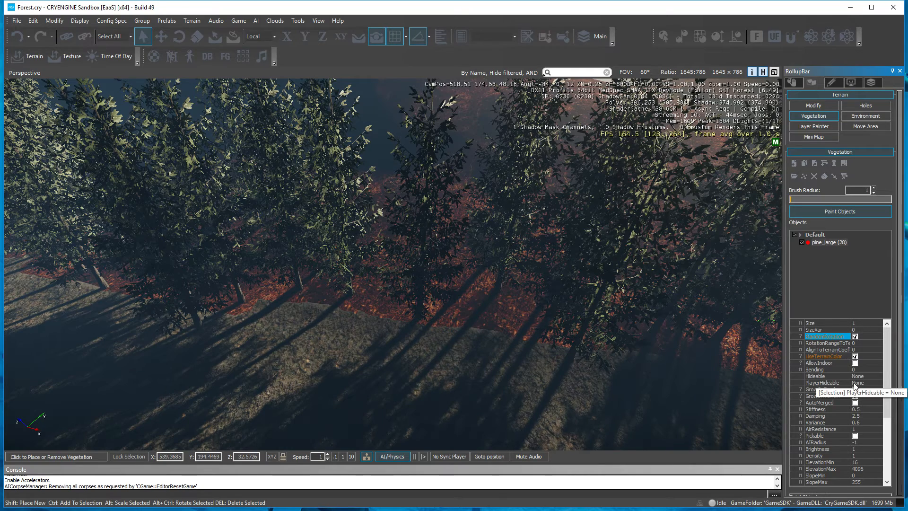
click(860, 331)
text(1.5)
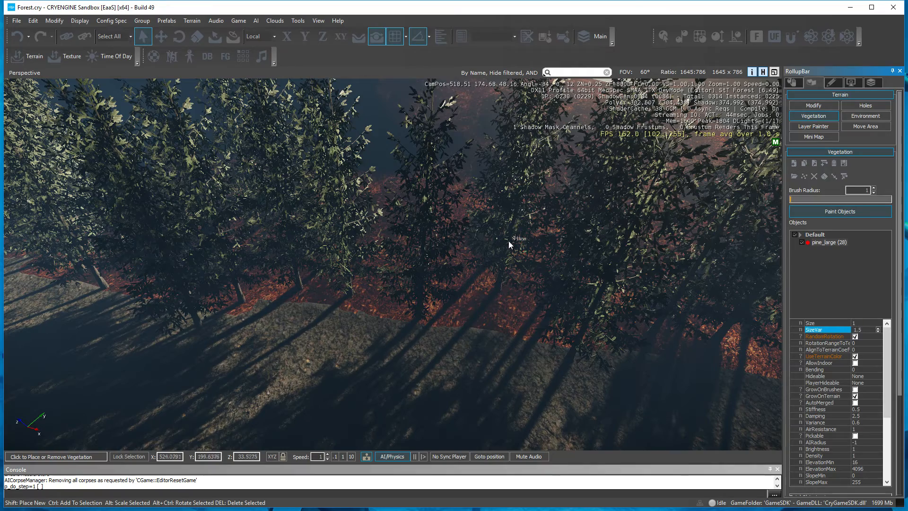
- Paint a short stroke of pines with the randomised settings on the forestsoil
mouse_move(509, 241)
mouse_down()
mouse_move(451, 206)
mouse_move(469, 312)
mouse_move(491, 320)
mouse_move(436, 324)
mouse_move(380, 237)
mouse_move(409, 257)
mouse_up()
key(d)
mouse_move(410, 257)
right_down()
mouse_move(410, 217)
mouse_move(448, 254)
mouse_move(510, 242)
right_up()
key(s)
- Enlarge the vegetation brush radius to about 23.56 and paint a dense stand of pines over the forestsoil
click(813, 199)
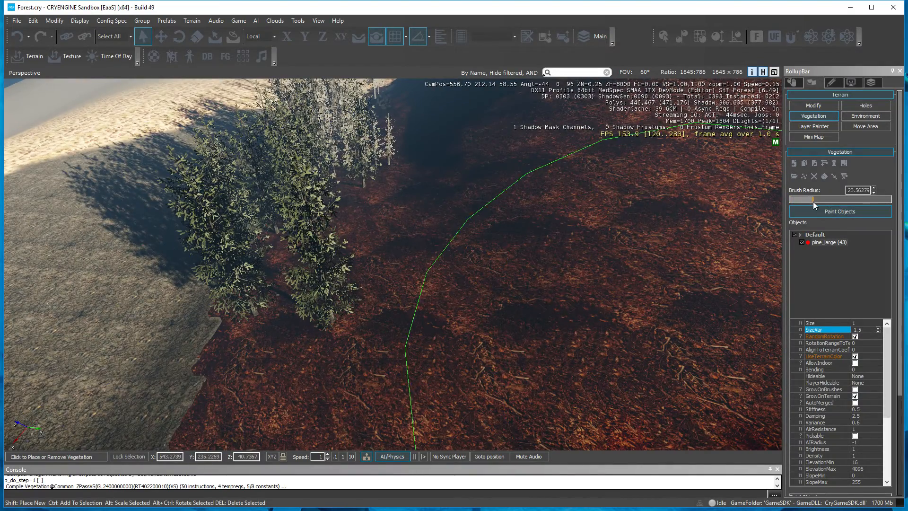
key(s)
right_drag(562, 227, 525, 215)
mouse_move(525, 215)
mouse_down()
mouse_move(549, 317)
mouse_move(577, 282)
mouse_up()
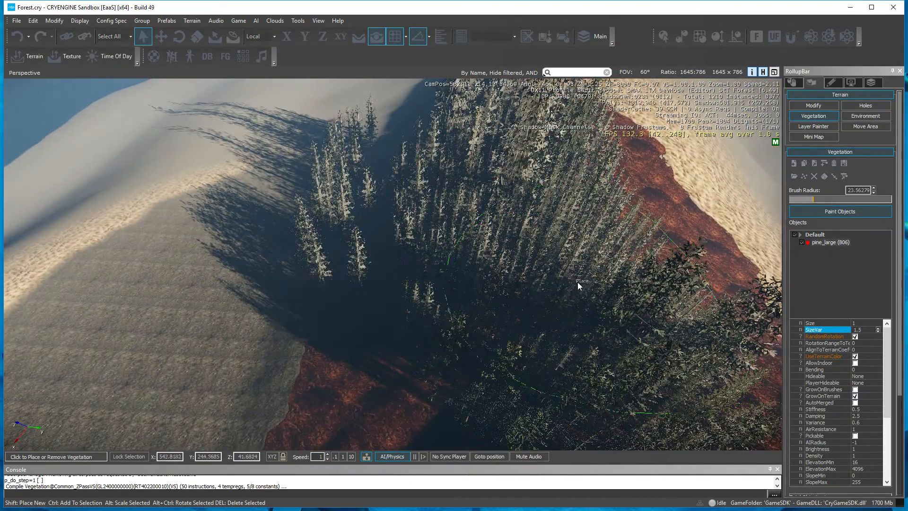
- Extend the dense pine forest across the bare forestsoil beside the first stand with the large brush
key(w)
right_drag(577, 281, 624, 272)
mouse_move(527, 259)
right_down()
mouse_move(557, 241)
mouse_move(542, 145)
mouse_move(516, 182)
mouse_move(530, 265)
mouse_move(378, 284)
mouse_move(450, 295)
right_up()
key(s)
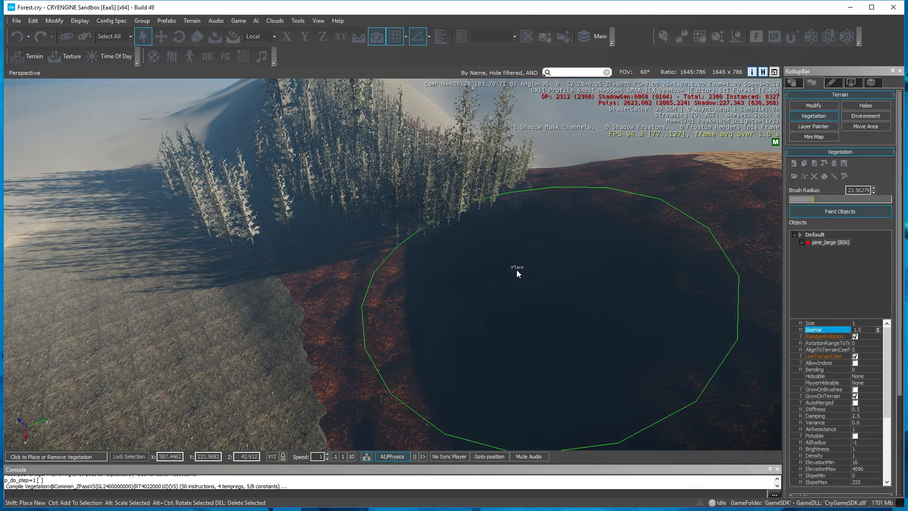
drag(368, 209, 502, 302)
right_drag(435, 242, 466, 265)
key(s)
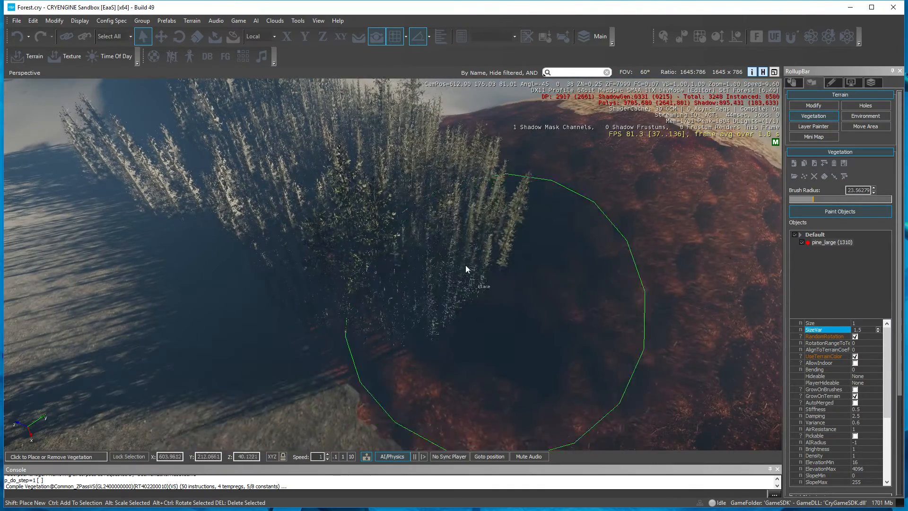
mouse_move(466, 265)
mouse_down()
mouse_move(653, 293)
mouse_move(425, 143)
mouse_up()
- Cover more of the remaining forestsoil up to the sand with densely painted pines
key(d)
right_drag(237, 251, 282, 276)
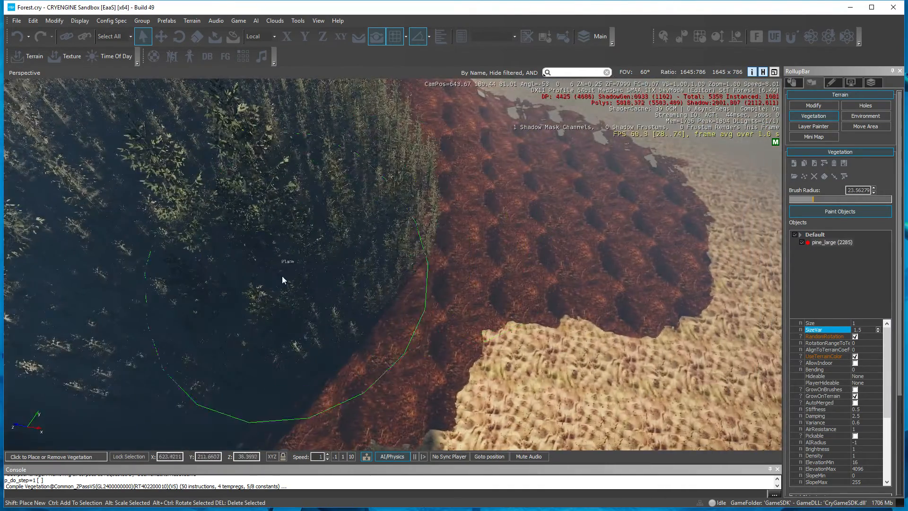
mouse_move(283, 277)
mouse_down()
mouse_move(407, 211)
mouse_move(572, 186)
mouse_move(577, 235)
mouse_move(369, 156)
mouse_up()
key(w)
key(a)
mouse_move(369, 156)
right_down()
mouse_move(312, 113)
mouse_move(232, 83)
mouse_move(436, 120)
right_up()
key(s)
mouse_move(436, 121)
mouse_down()
mouse_move(75, 7)
mouse_move(500, 134)
mouse_up()
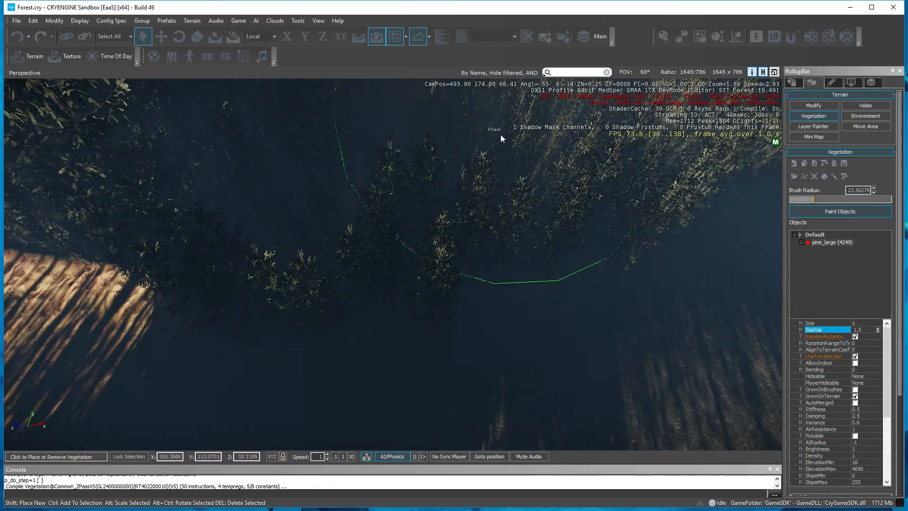
- Fly down to ground level at the forest's edge and switch to game mode
key(w)
key(d)
mouse_move(500, 134)
right_down()
mouse_move(535, 128)
mouse_move(504, 135)
right_up()
right_drag(402, 205, 340, 201)
key(w)
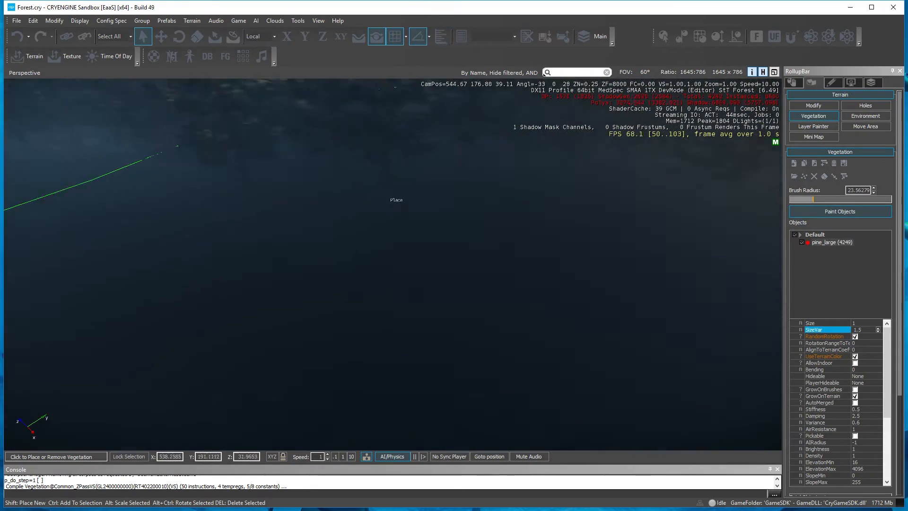
key(a)
right_drag(398, 221, 379, 214)
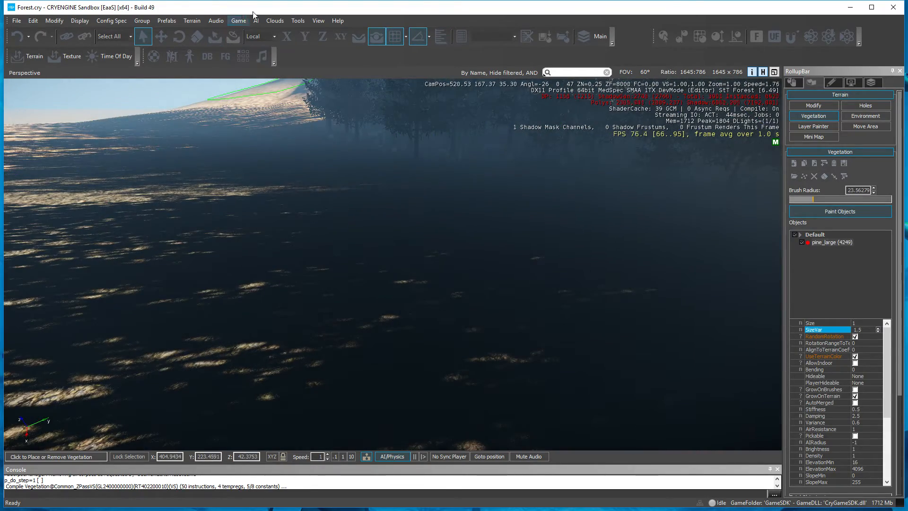
click(238, 21)
click(246, 29)
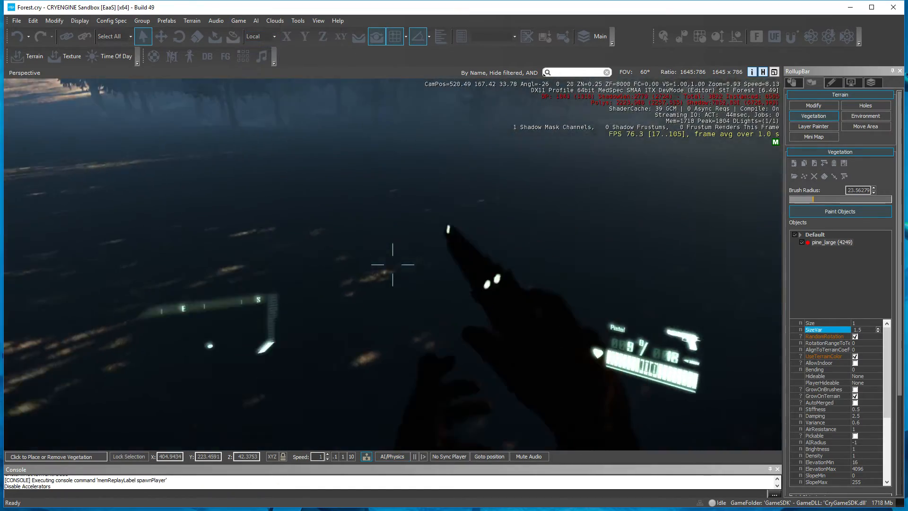
- Walk through the pine forest in game mode, fire a few shots, and return to the editor to look around
key(w)
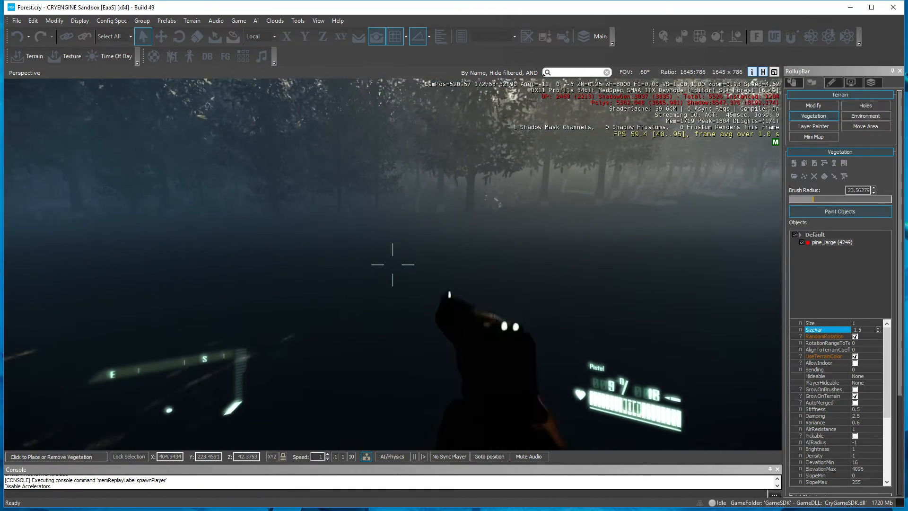
key(w)
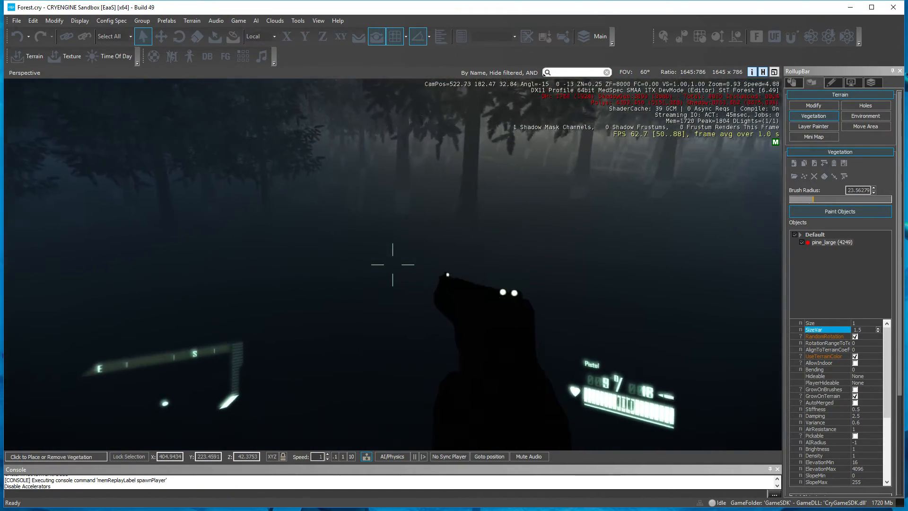
key(w)
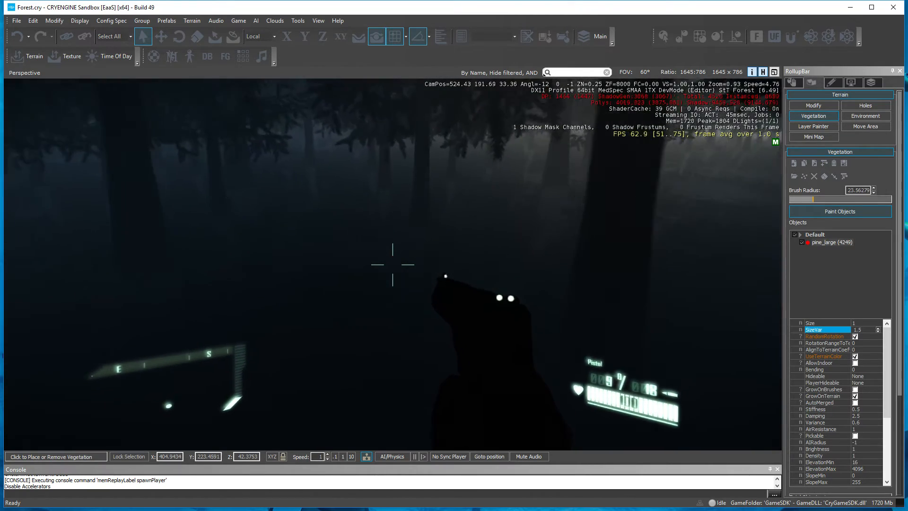
key(w)
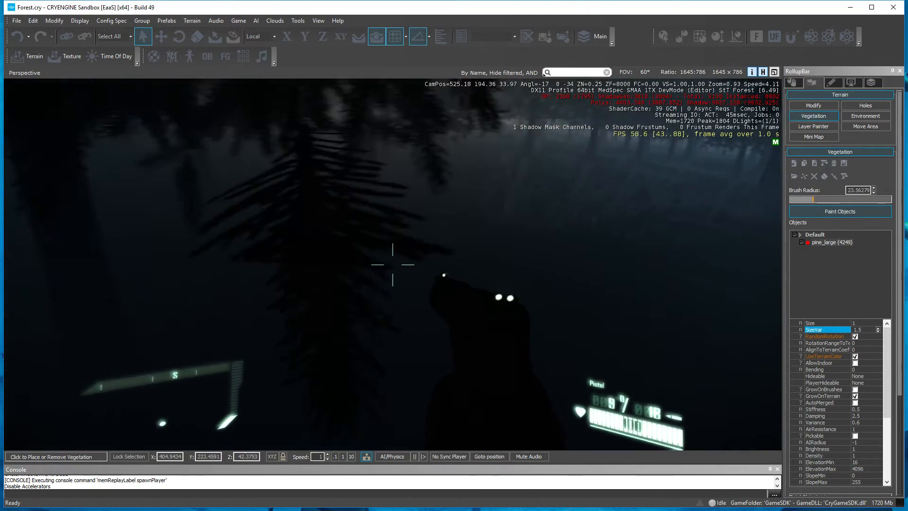
key(w)
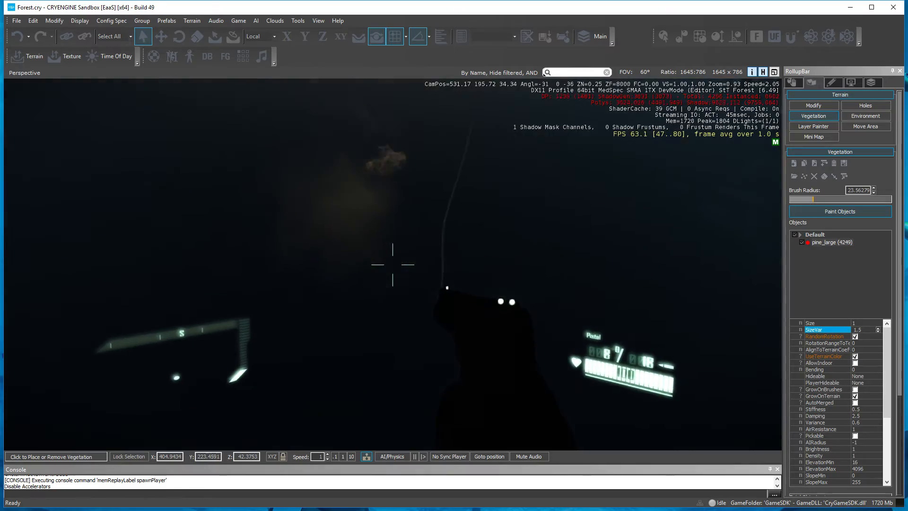
key(Escape)
right_drag(421, 184, 416, 186)
key(s)
key(w)
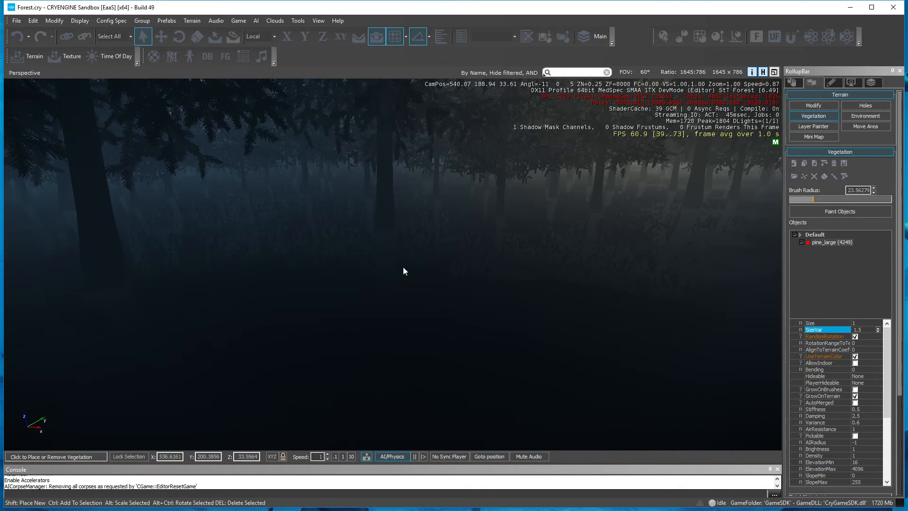
- Open the Forestsoil layer's material, turn off Offset bump mapping, and close the material and terrain layer windows
click(72, 57)
click(325, 195)
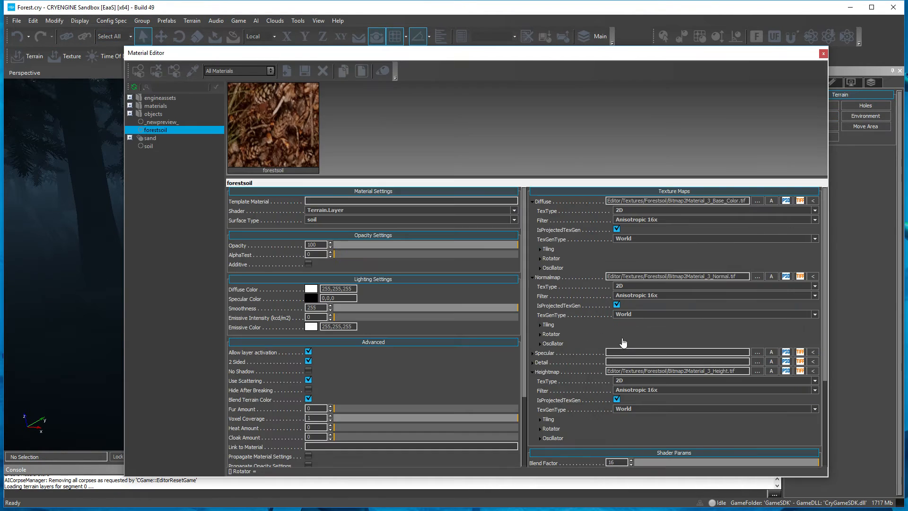
scroll(663, 378, down, 3)
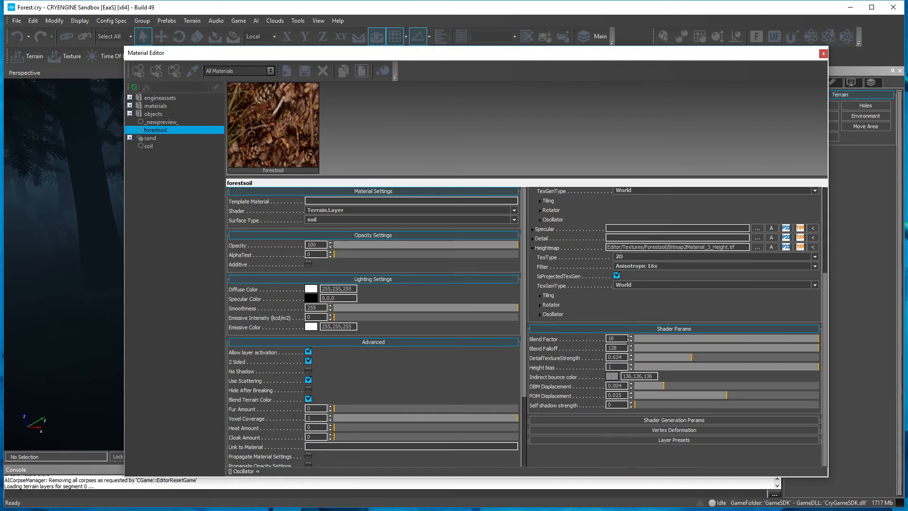
click(650, 420)
click(610, 397)
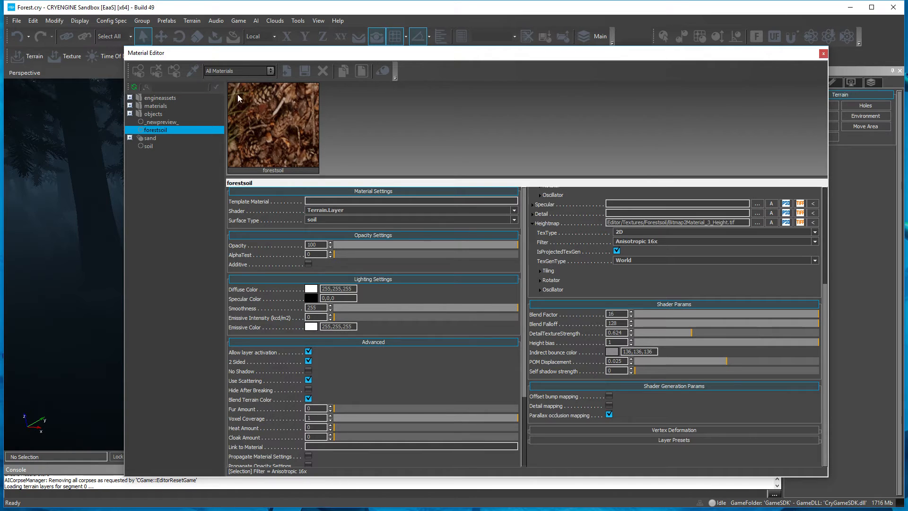
click(823, 54)
click(705, 74)
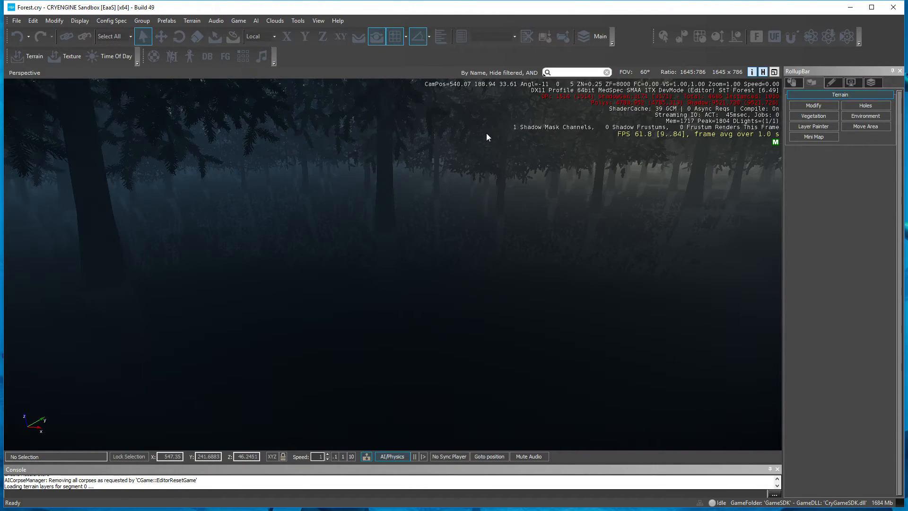
- Generate the terrain texture at 2048 x 2048 in High Quality with a color multiplier of 8, and inspect the forest ground
click(23, 21)
click(63, 97)
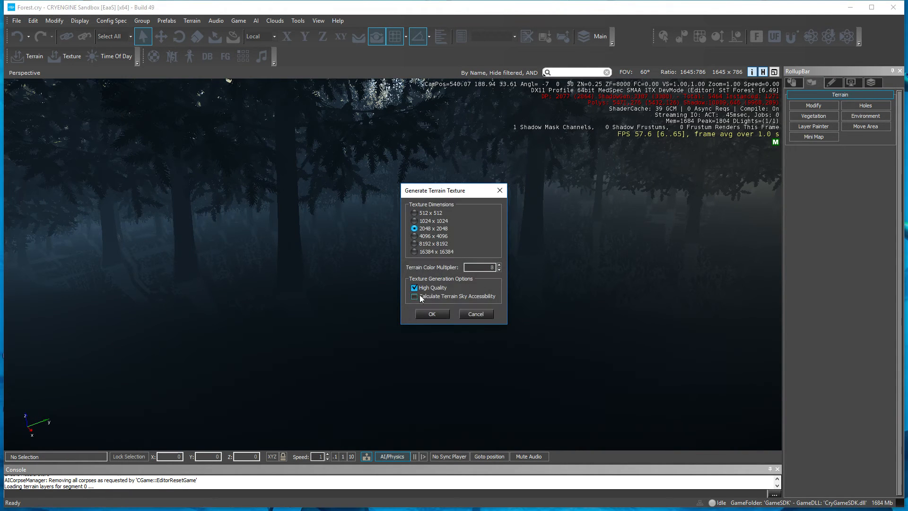
click(437, 314)
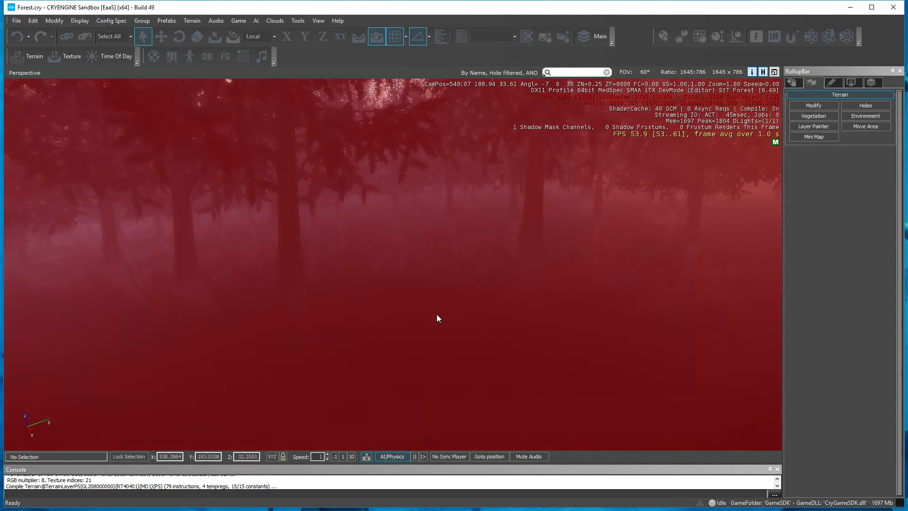
key(s)
right_drag(442, 325, 316, 328)
key(w)
key(s)
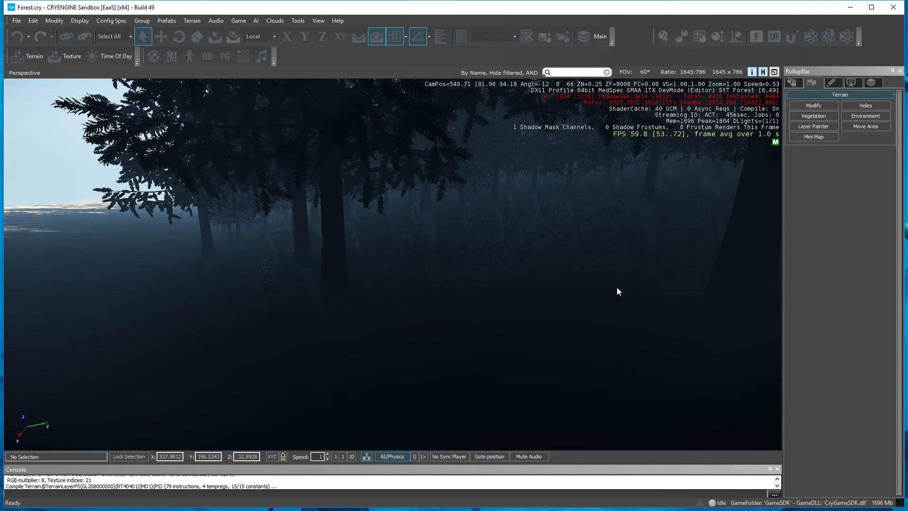
- In the forestsoil material, assign Bitmap2Material_3_Specular.tif as the Specular map and Bitmap2Material_3_Detail_Normal.tif as the Detail map
click(64, 56)
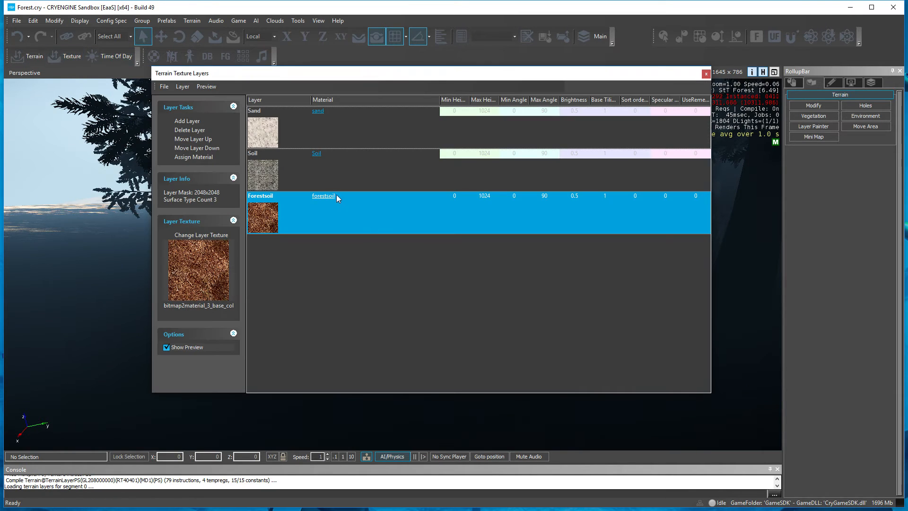
click(322, 196)
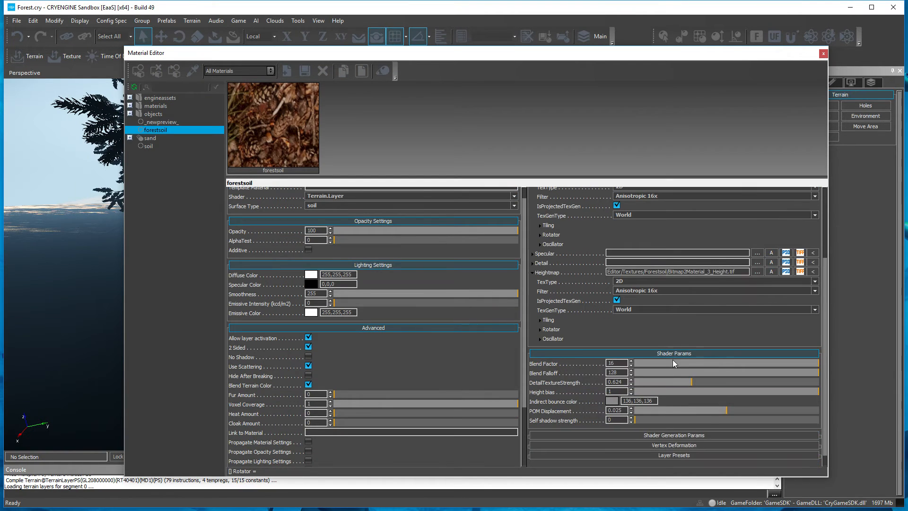
scroll(674, 356, up, 2)
click(757, 281)
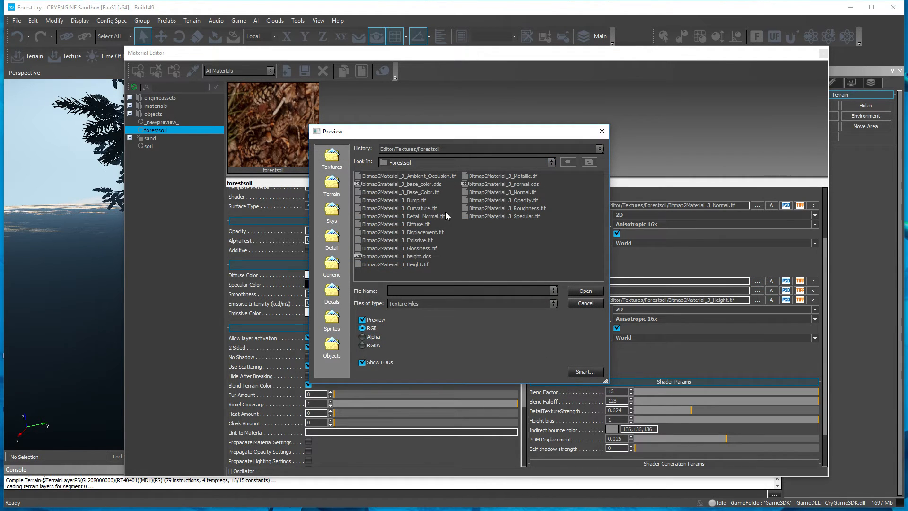
double_click(506, 216)
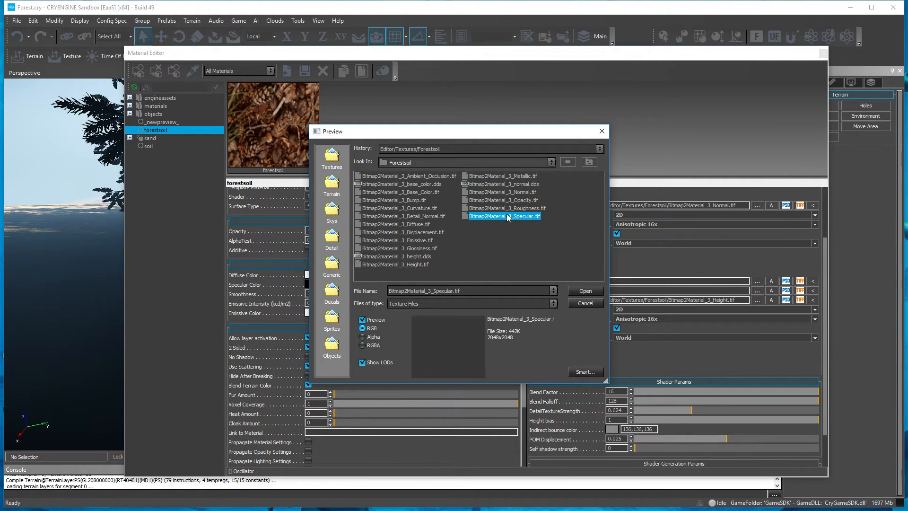
click(757, 291)
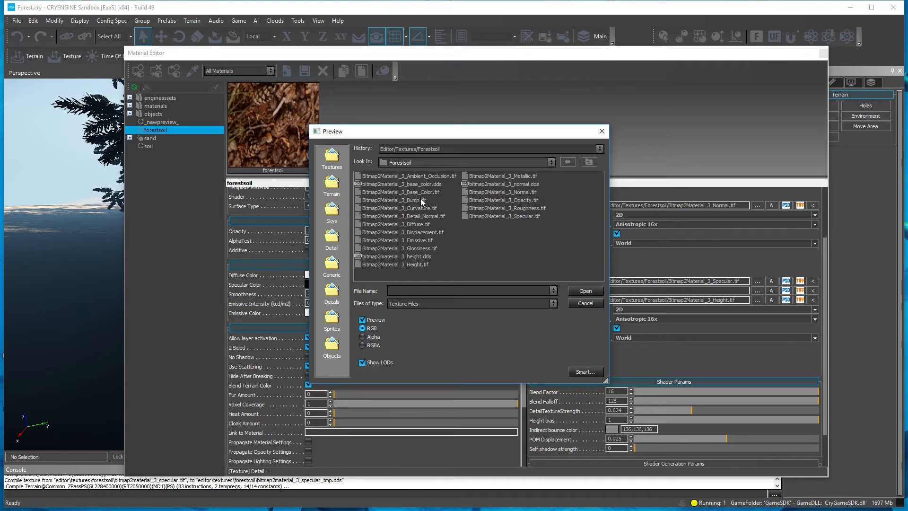
double_click(402, 216)
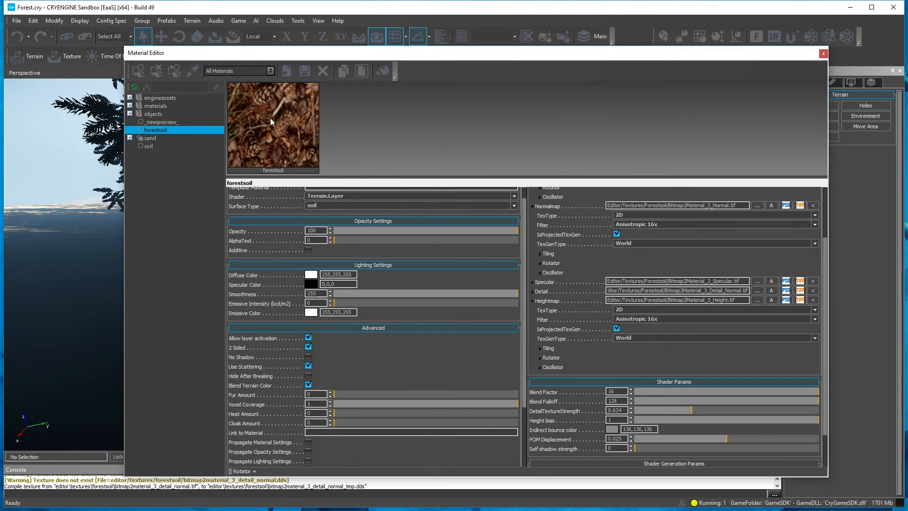
- Save the forestsoil material, and close the material editor and the terrain texture layers window
click(309, 72)
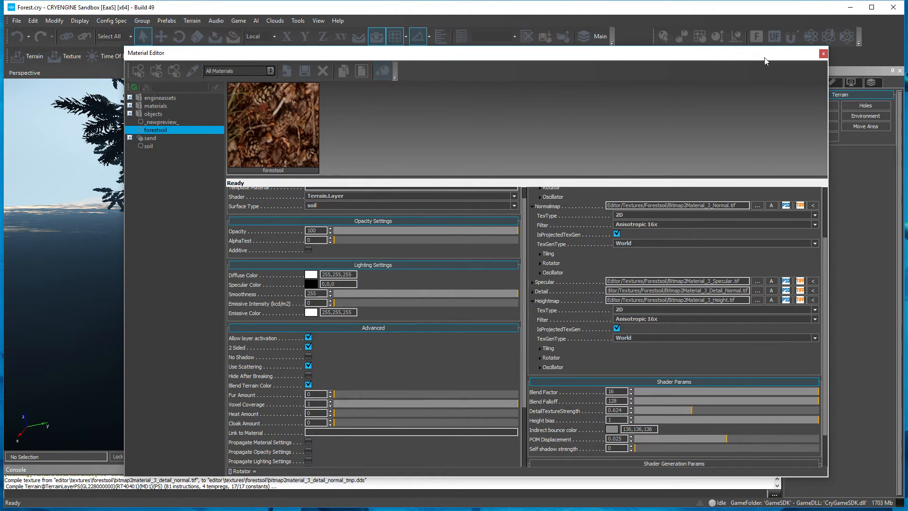
click(823, 54)
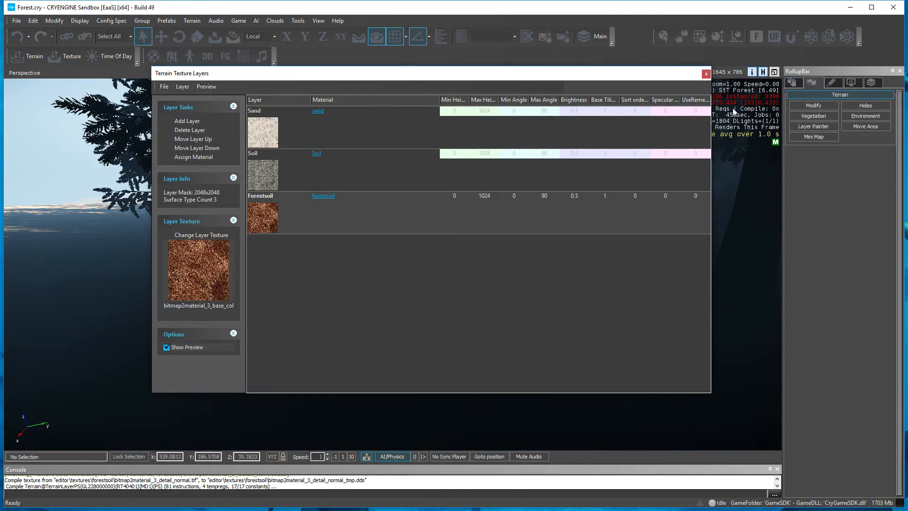
click(706, 73)
- Fly through the pine forest to examine how dark the shaded ground and tree trunks look
right_drag(538, 209, 538, 209)
key(w)
key(w)
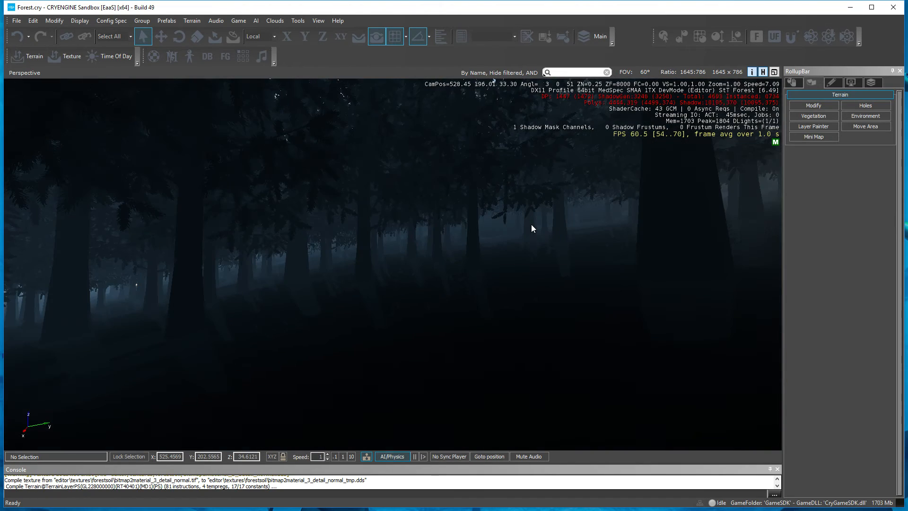
mouse_move(532, 225)
right_down()
mouse_move(520, 233)
mouse_move(518, 218)
mouse_move(504, 220)
mouse_move(518, 228)
right_up()
key(w)
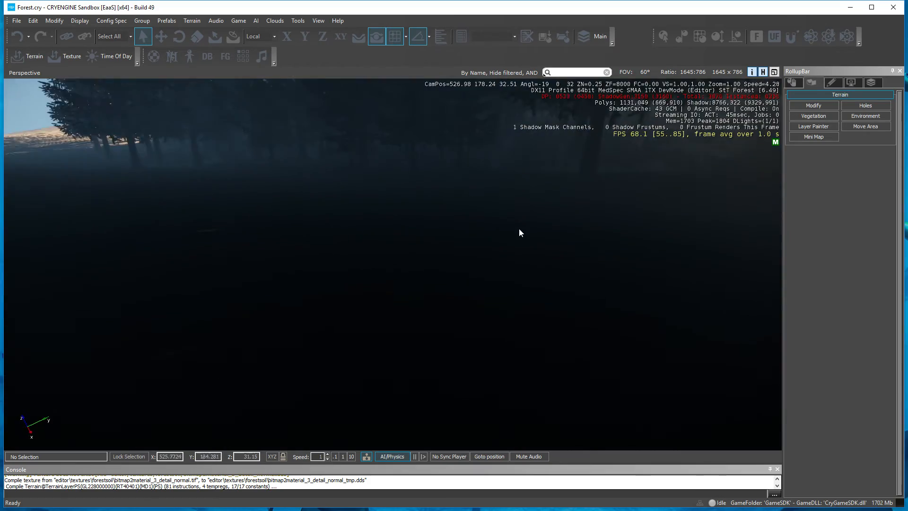
key(s)
right_drag(414, 269, 405, 276)
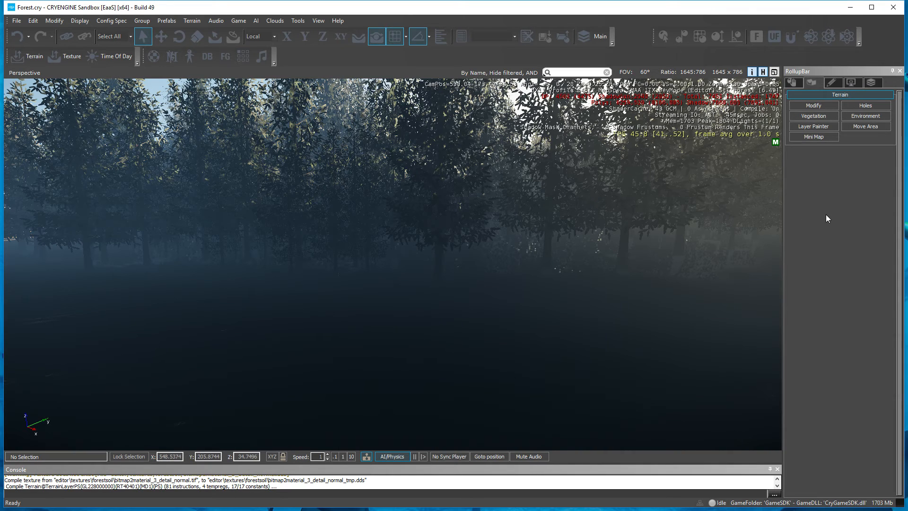
click(795, 82)
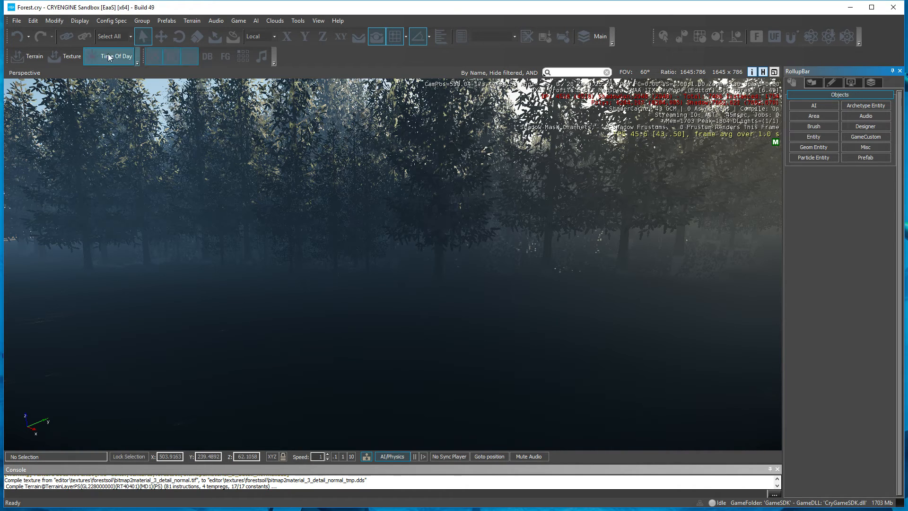
- Save the Forest level and open the woodland level from the singleplayer folder
click(17, 21)
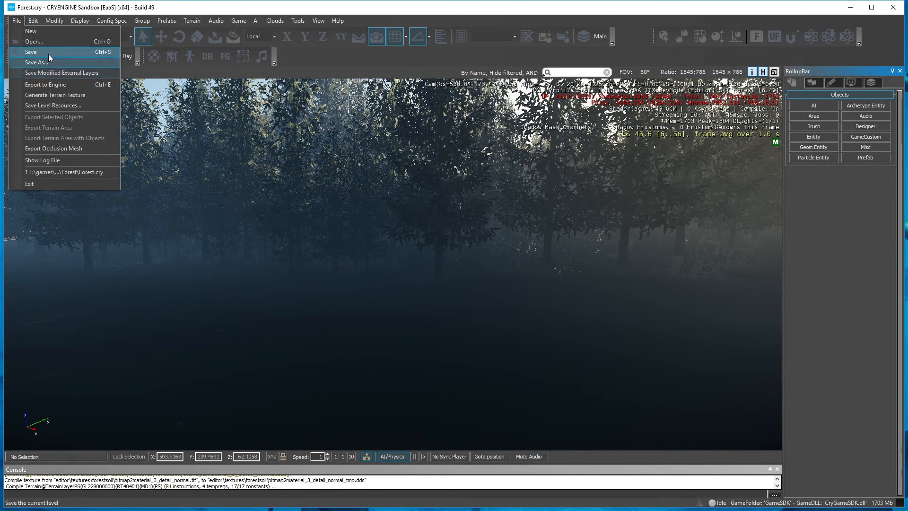
key(Escape)
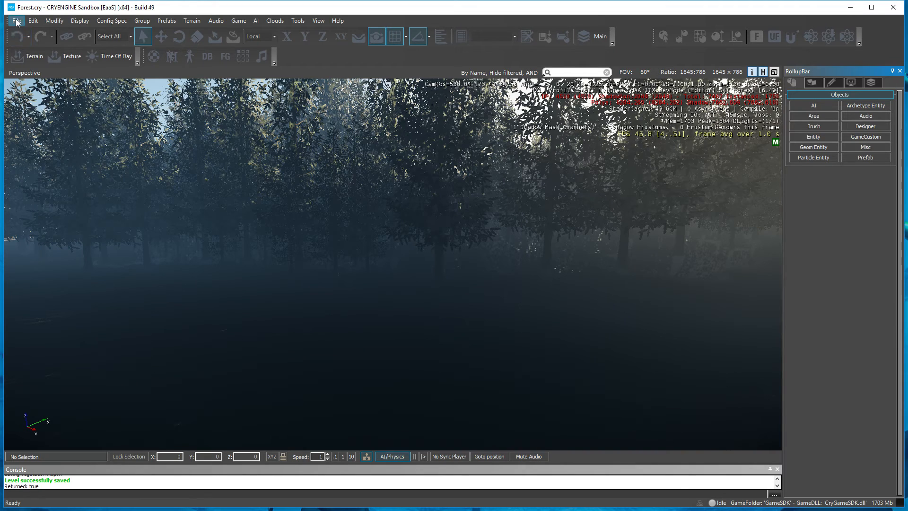
click(17, 22)
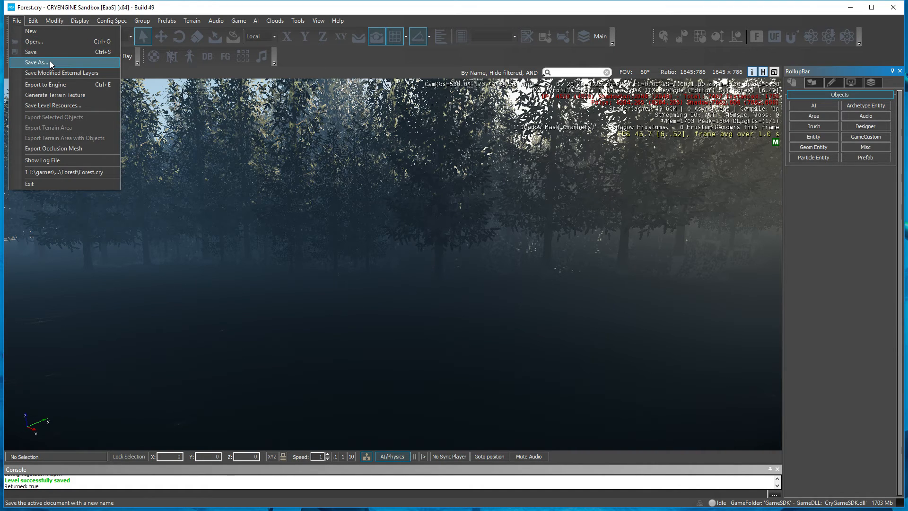
click(50, 42)
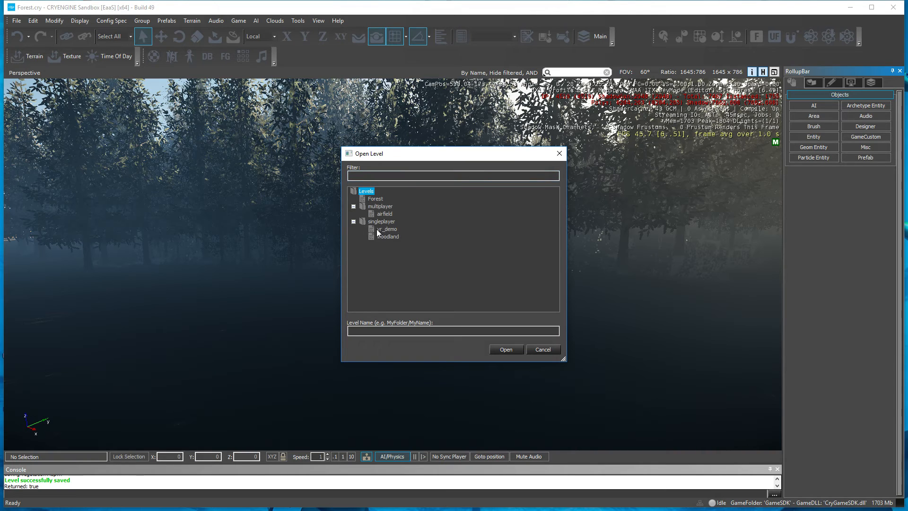
click(502, 351)
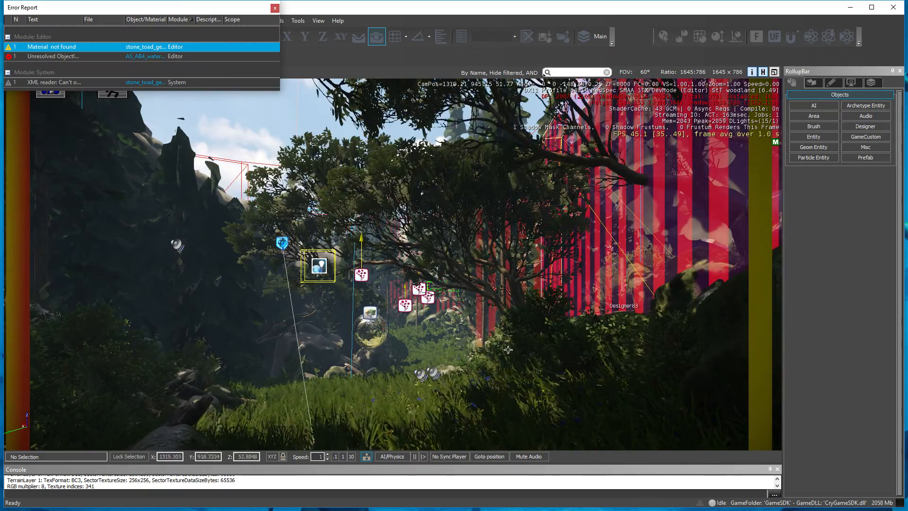
- Approach the reflective sphere in the woodland clearing, try to box-select it, and close the error report
key(w)
right_drag(454, 349, 454, 348)
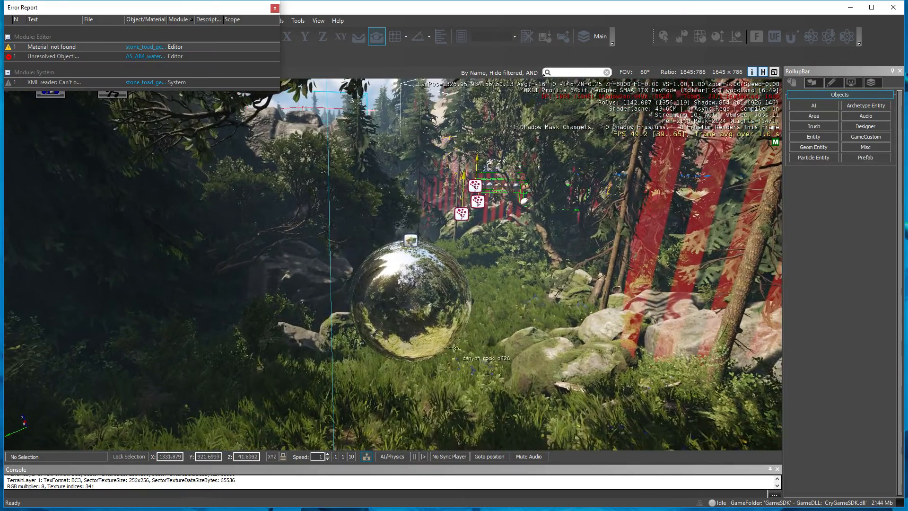
click(454, 348)
drag(344, 326, 445, 280)
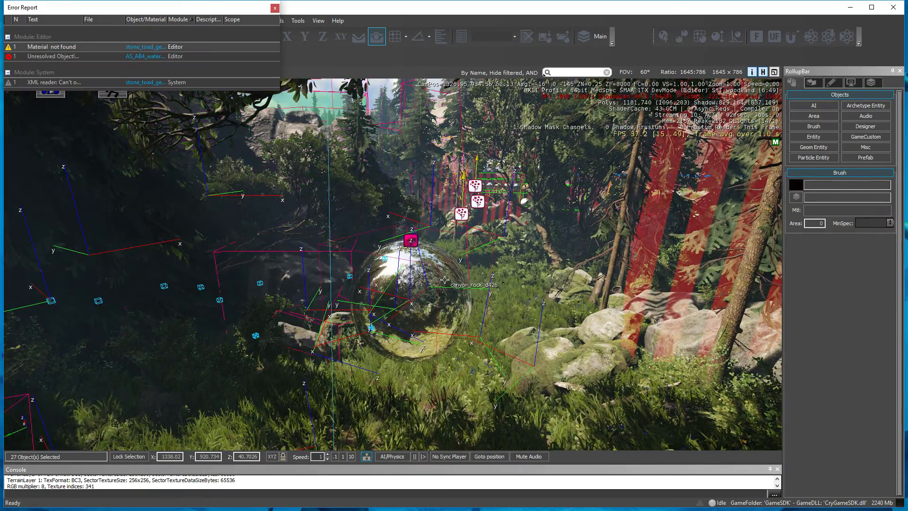
mouse_move(338, 317)
mouse_down()
mouse_move(404, 312)
mouse_move(411, 290)
mouse_up()
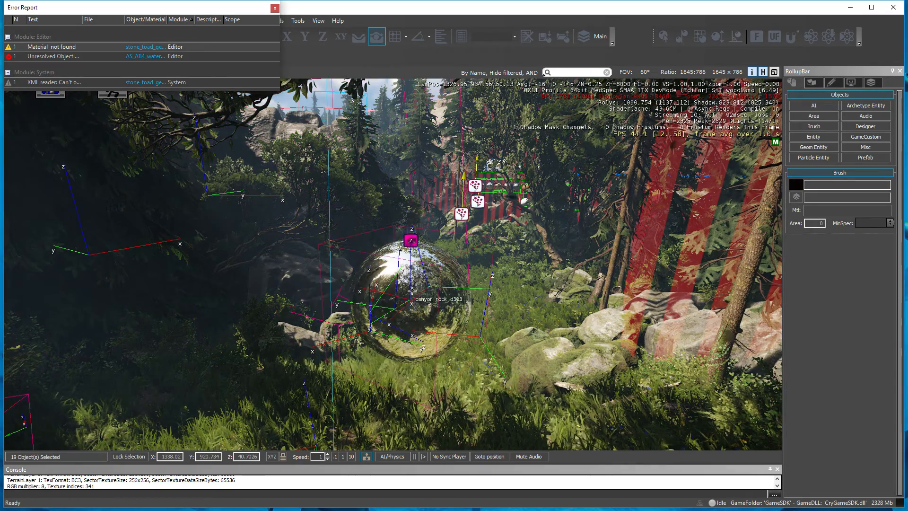
key(3)
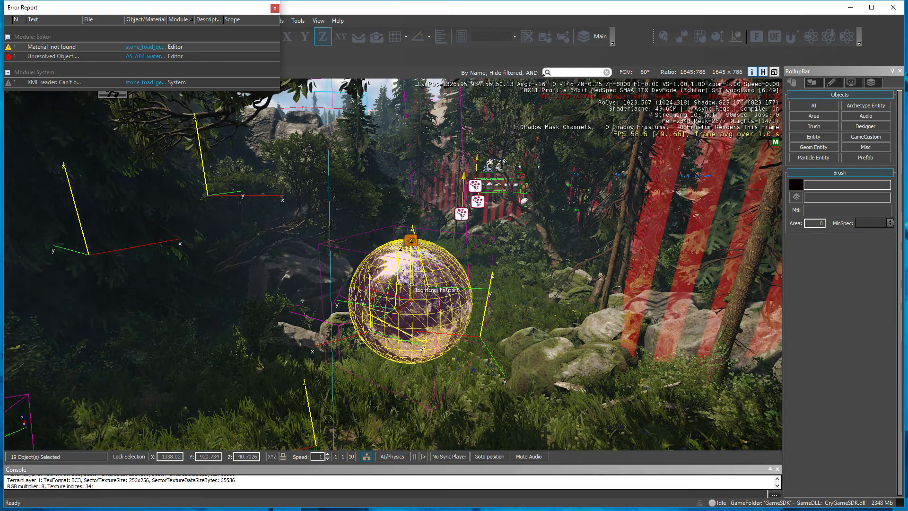
click(275, 8)
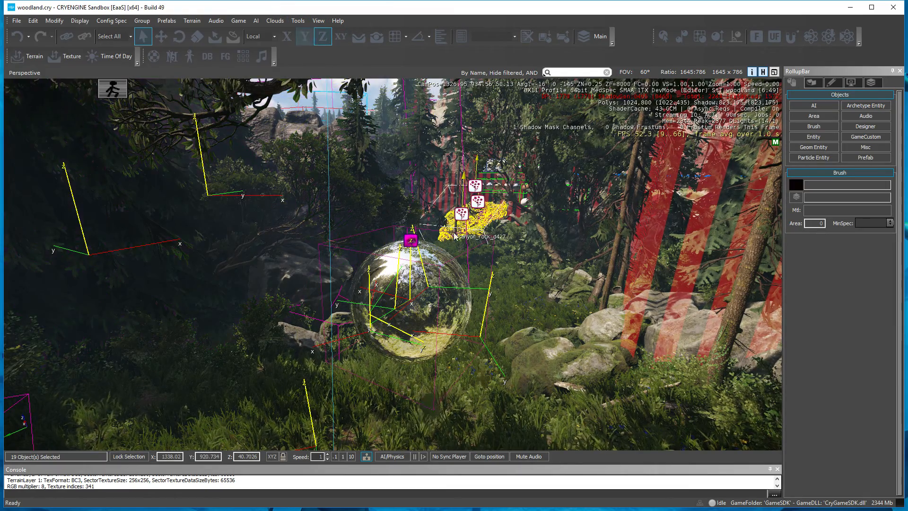
- Move close to the reflective sphere and try to select it by picking its surface and by boxing an area across it
right_drag(454, 235, 454, 247)
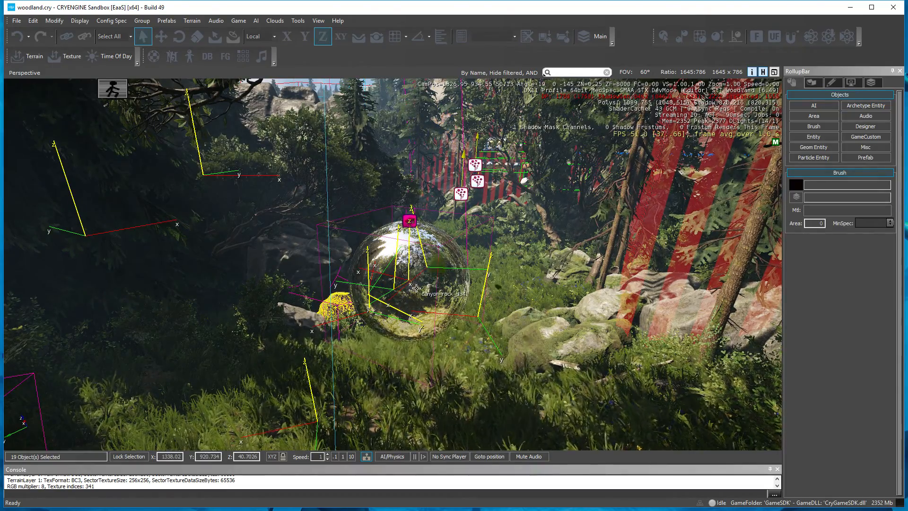
key(a)
right_drag(416, 288, 659, 259)
key(w)
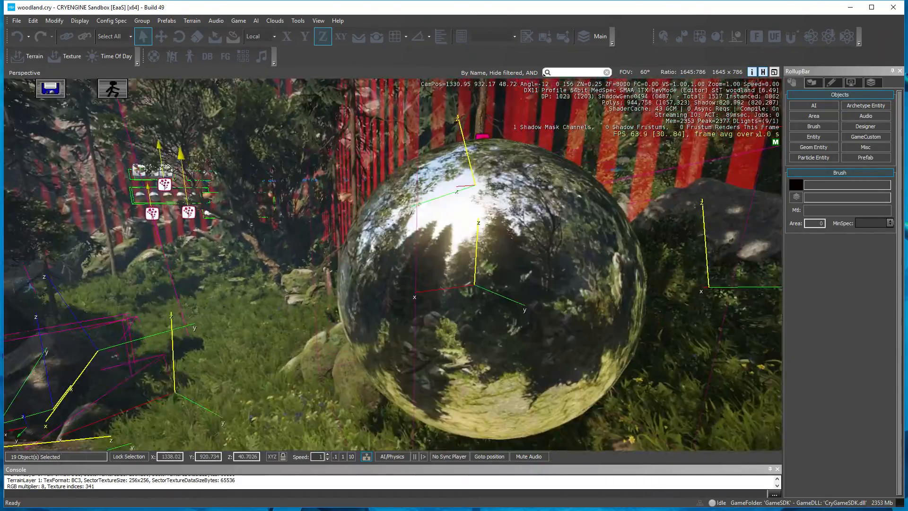
click(460, 267)
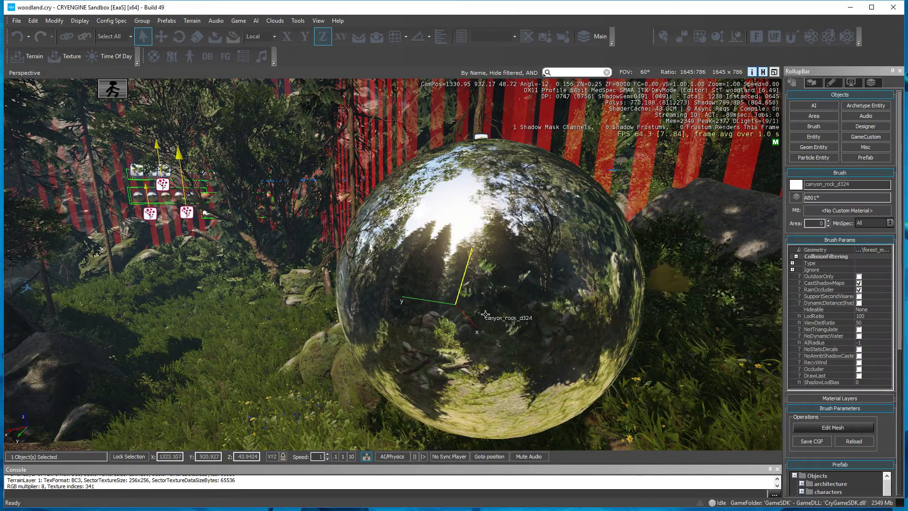
click(510, 324)
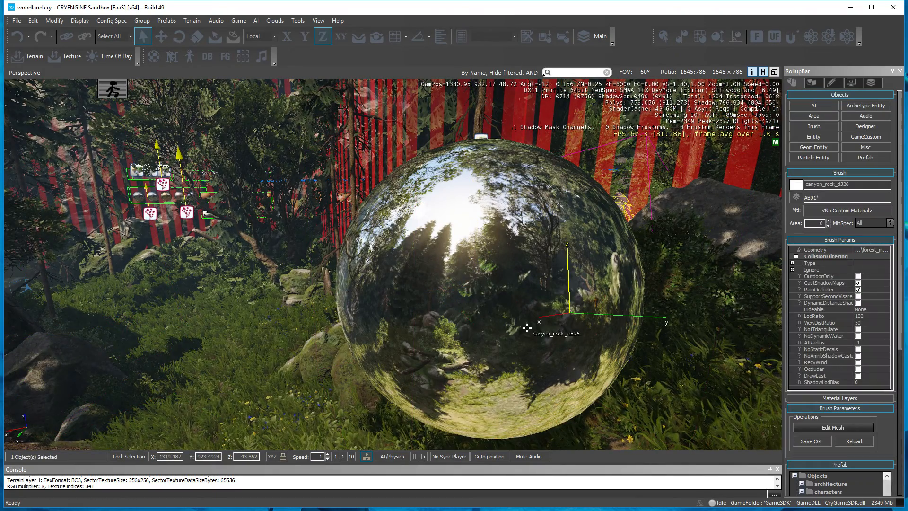
click(479, 338)
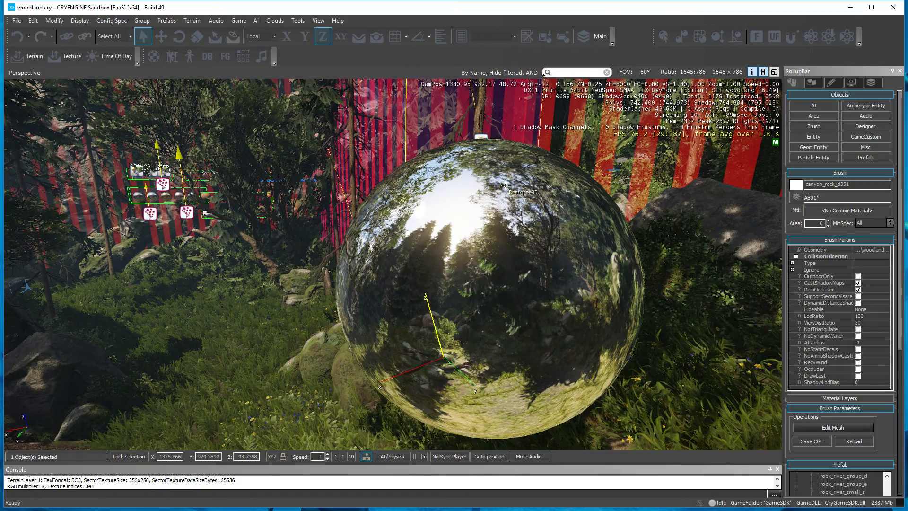
drag(389, 334, 535, 288)
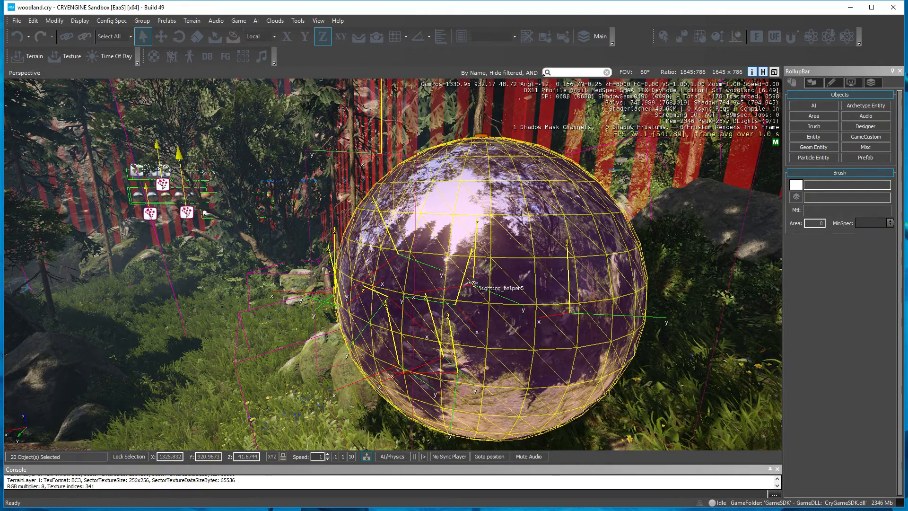
- Request the properties of the lighting helper sphere and examine it from other sides
right_click(473, 283)
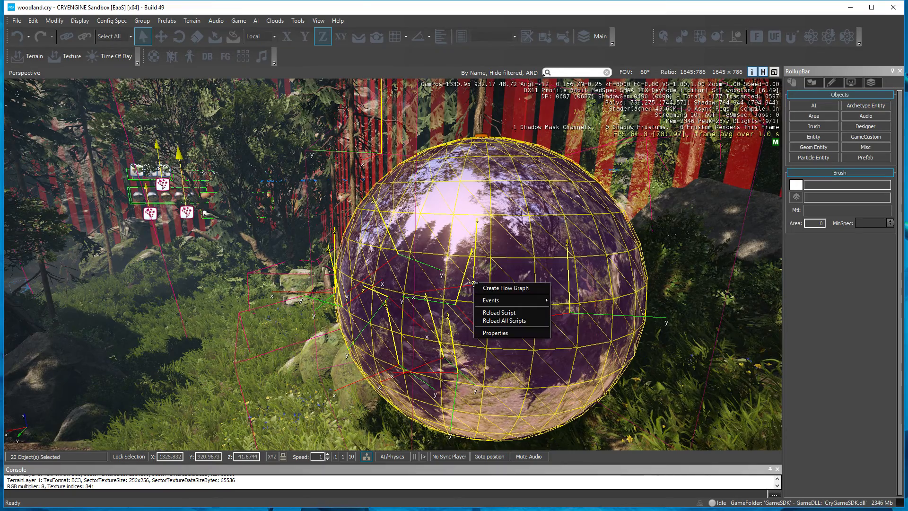
click(491, 332)
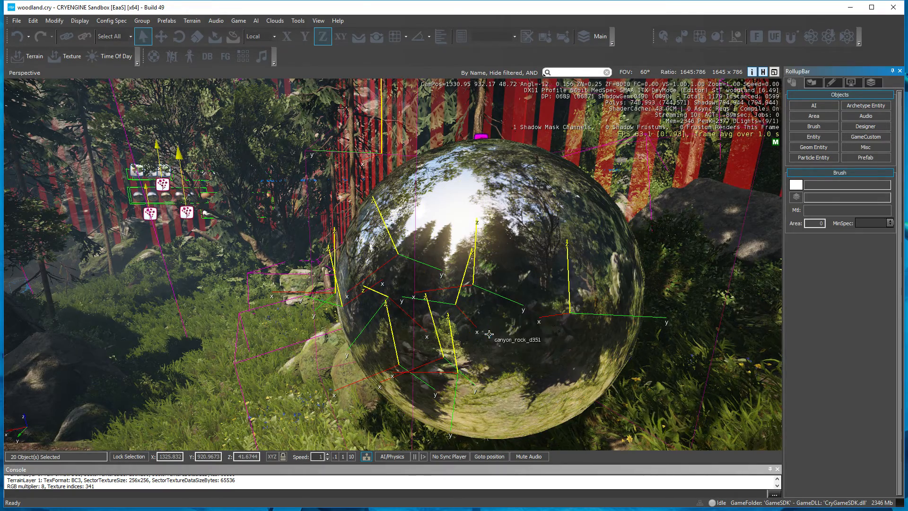
key(w)
right_drag(533, 293, 724, 307)
key(s)
key(w)
key(s)
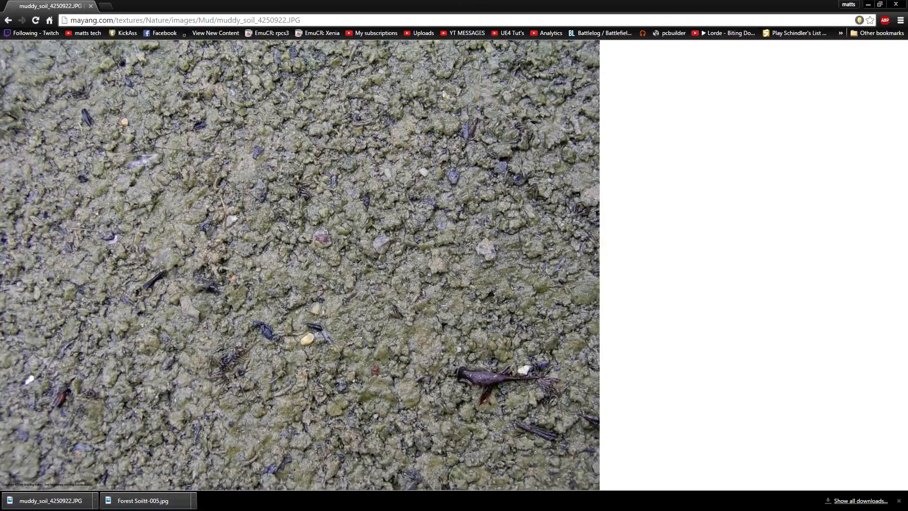
- Switch to the Chrome browser and search the web for "cryengine lighting helper"
click(373, 22)
text(c)
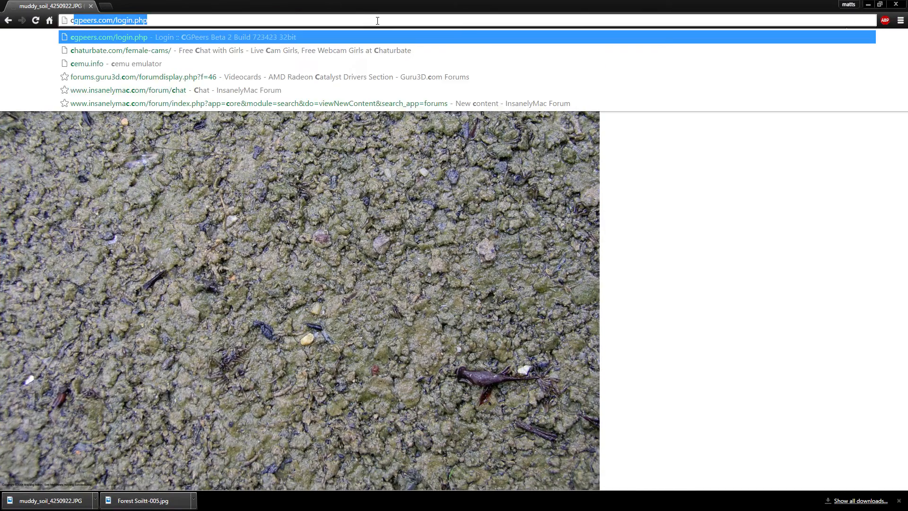
text(ryengine ligh)
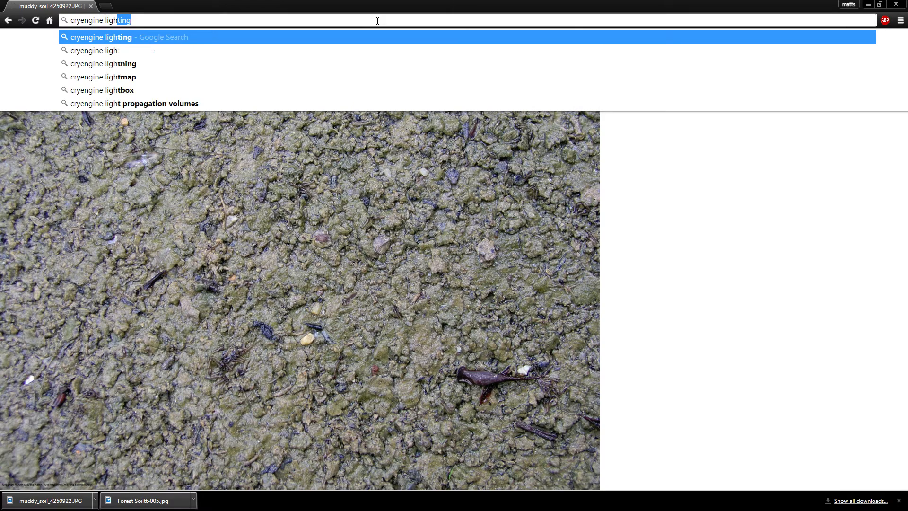
text(ting helper)
key(Return)
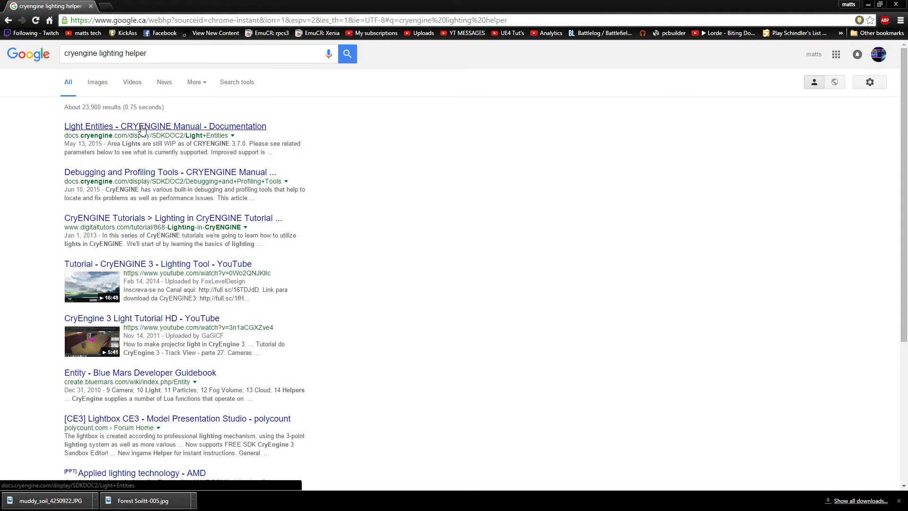
- Open the Light Entities page of the CRYENGINE Manual, look through its light properties, and return to the Sandbox editor
click(142, 127)
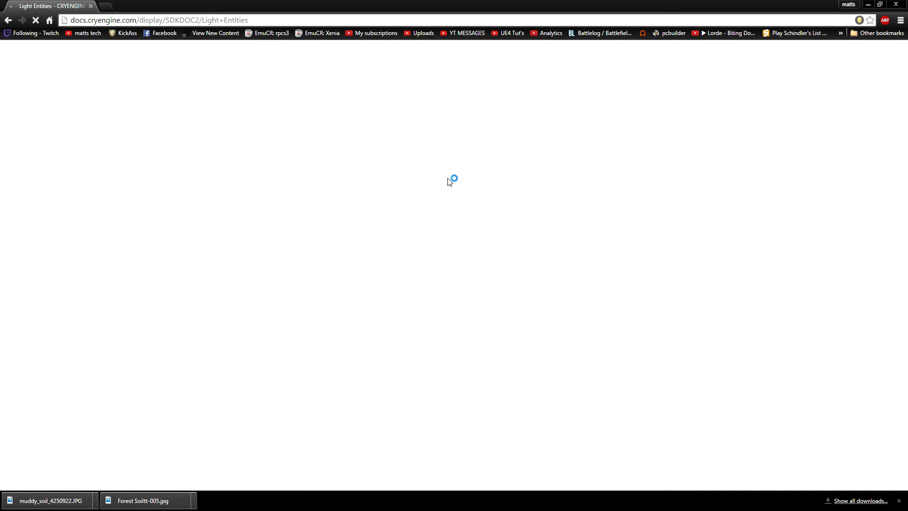
scroll(469, 272, down, 4)
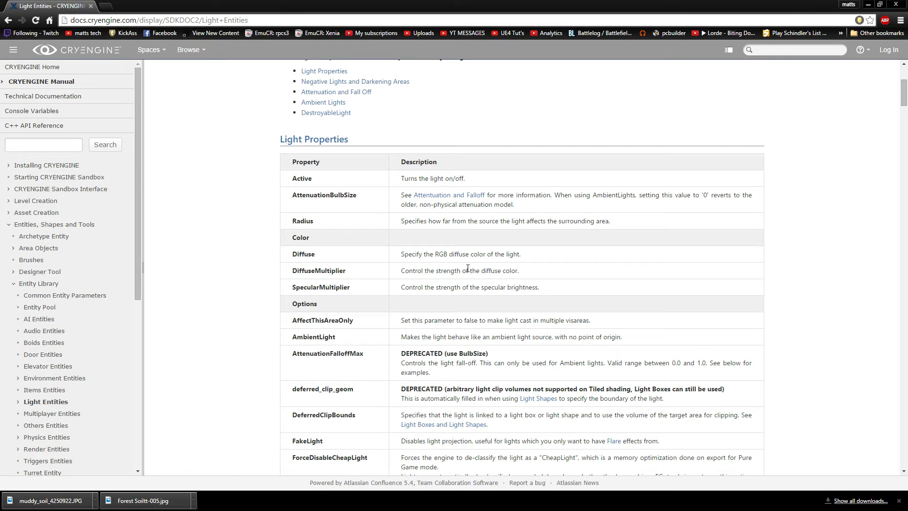
scroll(468, 268, down, 4)
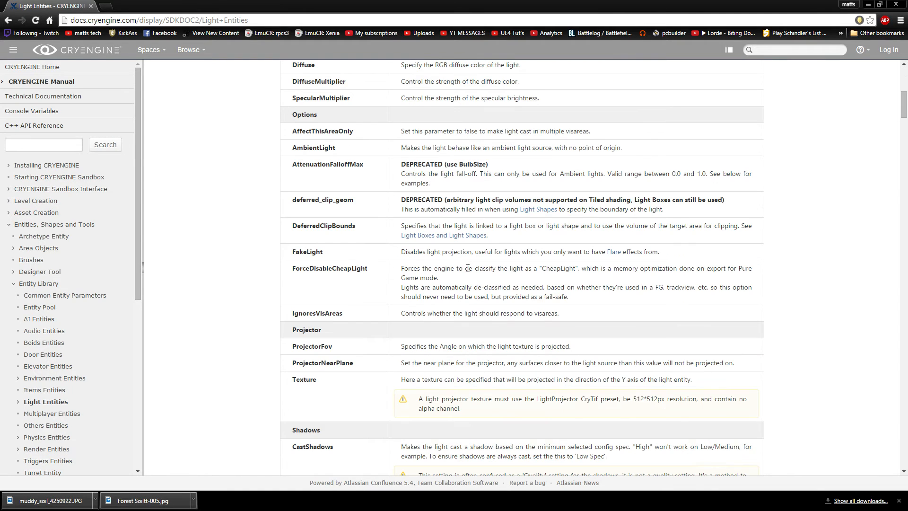
scroll(461, 268, down, 7)
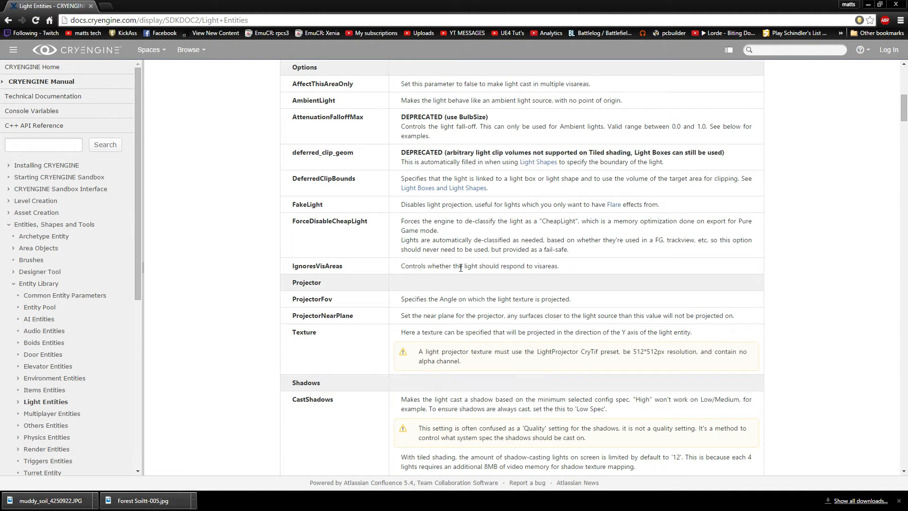
scroll(460, 268, down, 9)
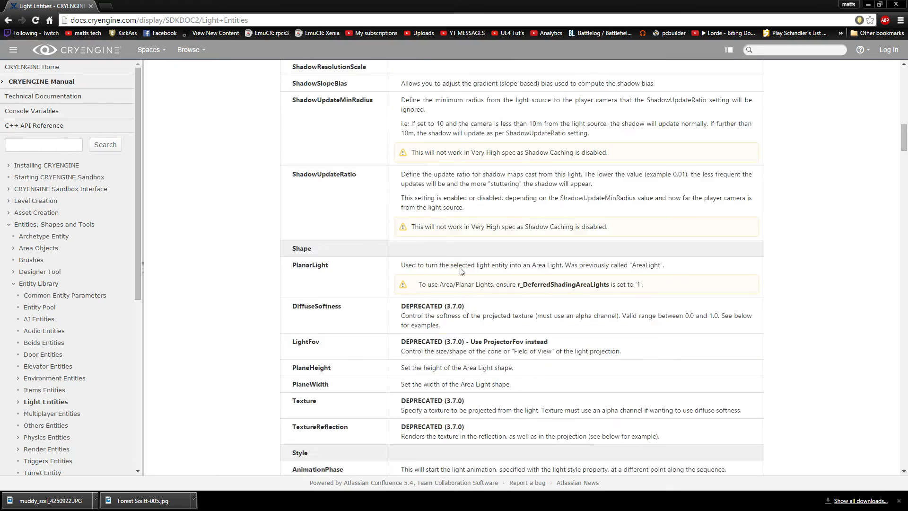
scroll(460, 268, up, 15)
scroll(461, 268, up, 15)
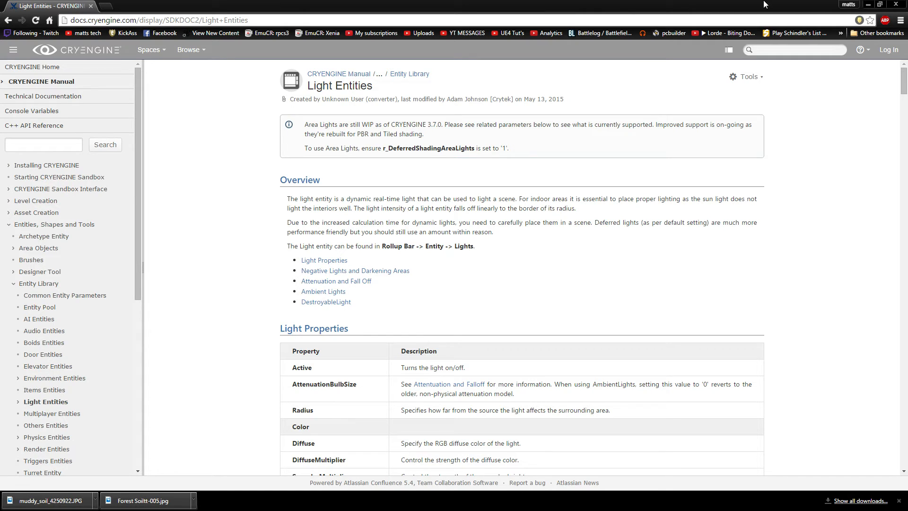
click(869, 5)
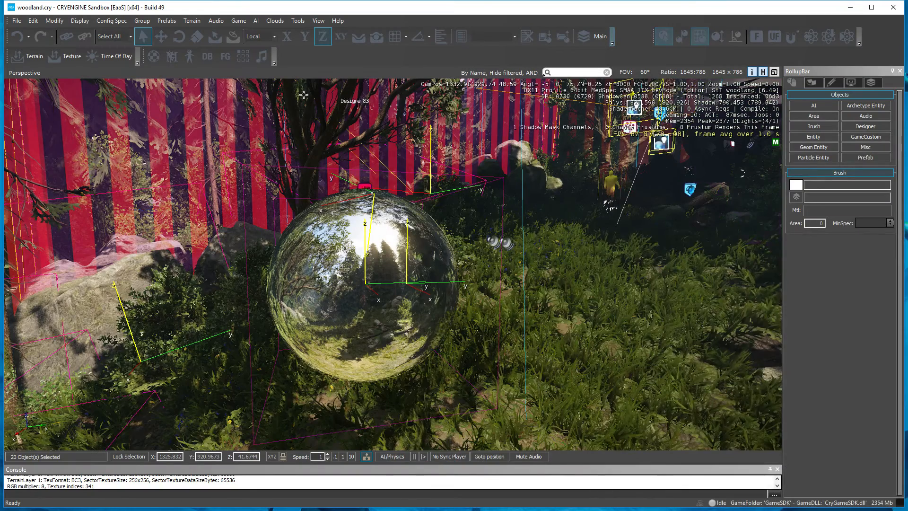
- Open the Forest level and discard the changes to woodland
click(17, 20)
click(34, 42)
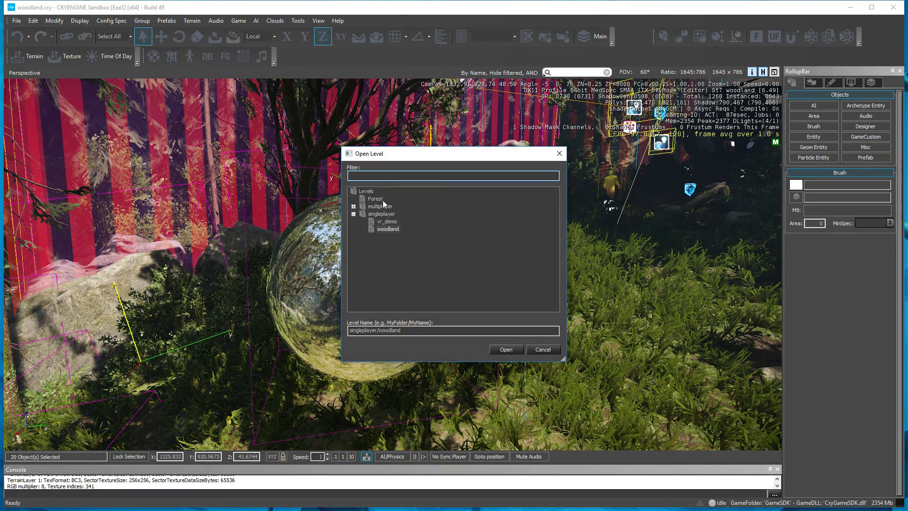
click(384, 201)
click(506, 350)
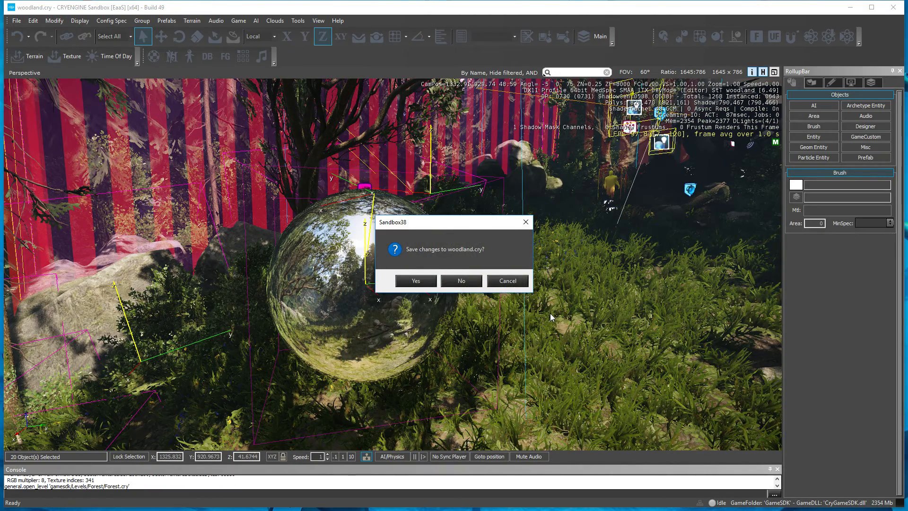
click(452, 283)
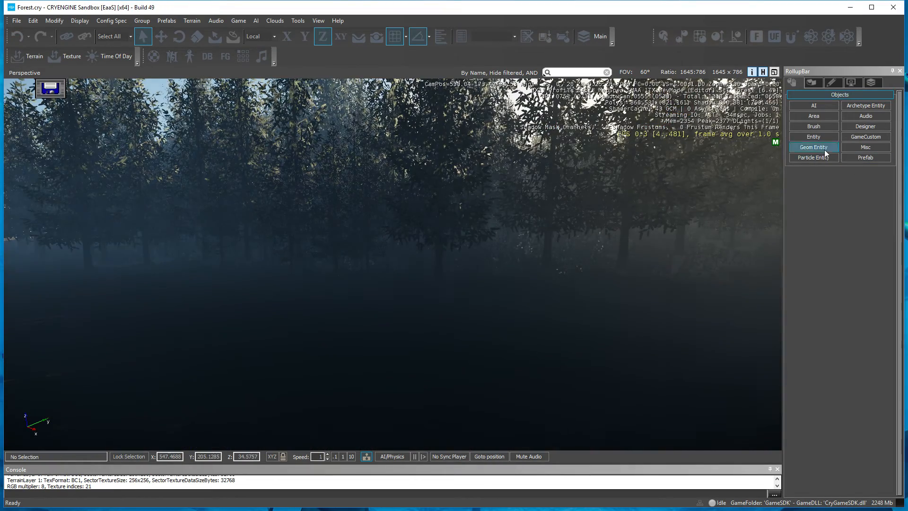
- Place a Light entity from the Lights category on the dark ground in front of the trees
click(820, 139)
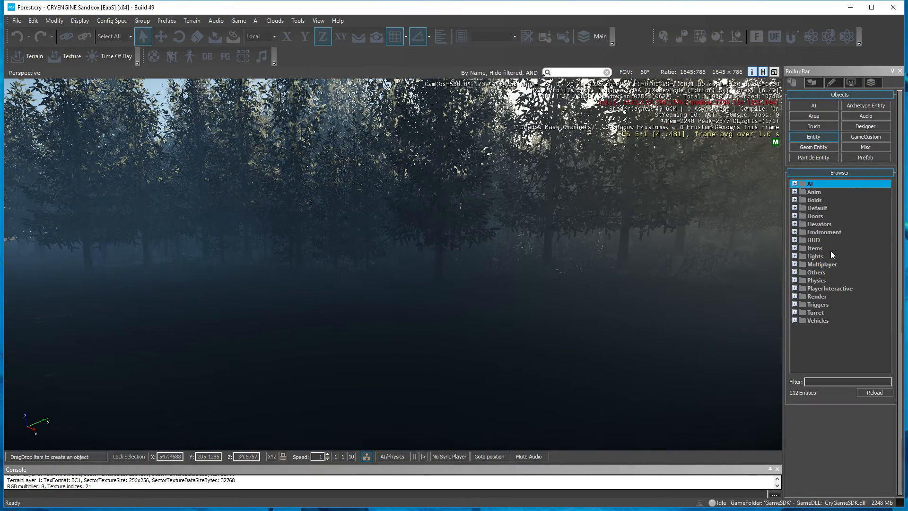
click(798, 256)
click(796, 256)
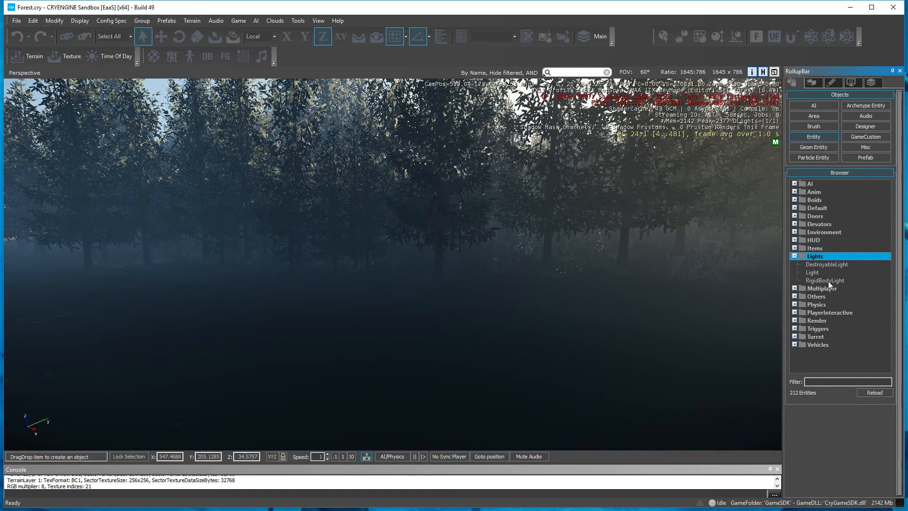
drag(812, 272, 482, 289)
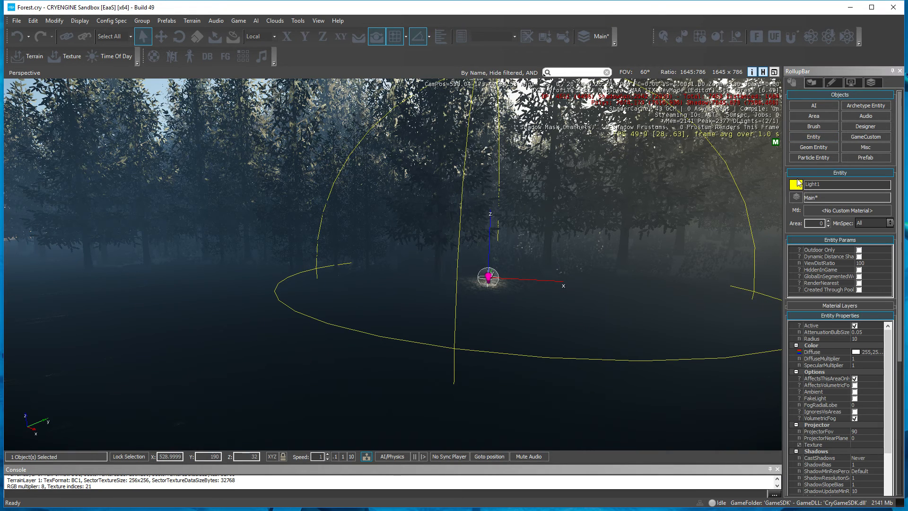
click(815, 137)
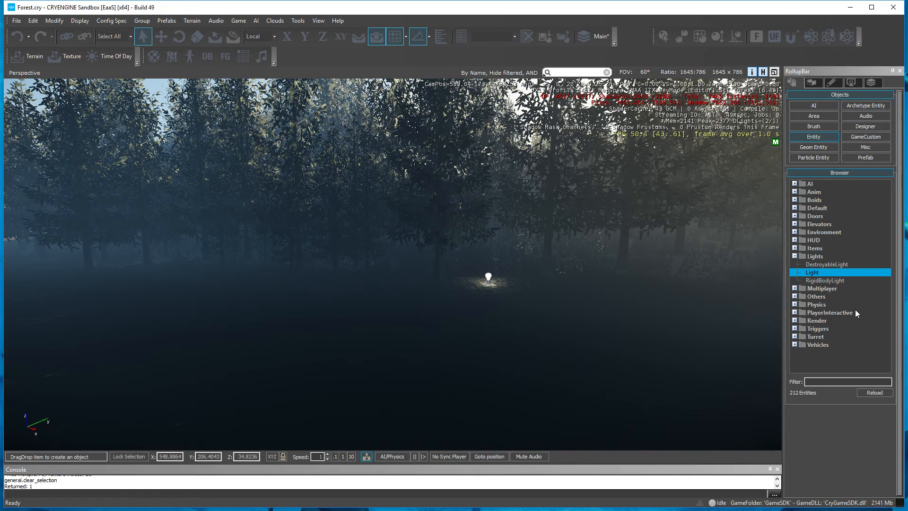
- Select the placed light and move it over the leaf-covered ground to about Y 194, Z 33
key(w)
right_drag(559, 287, 569, 283)
right_drag(514, 302, 463, 313)
key(s)
scroll(463, 327, up, 2)
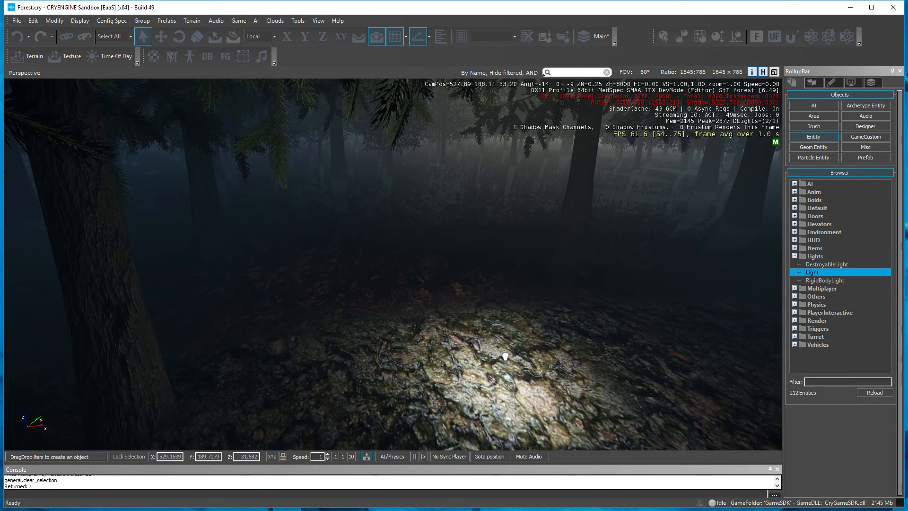
click(506, 355)
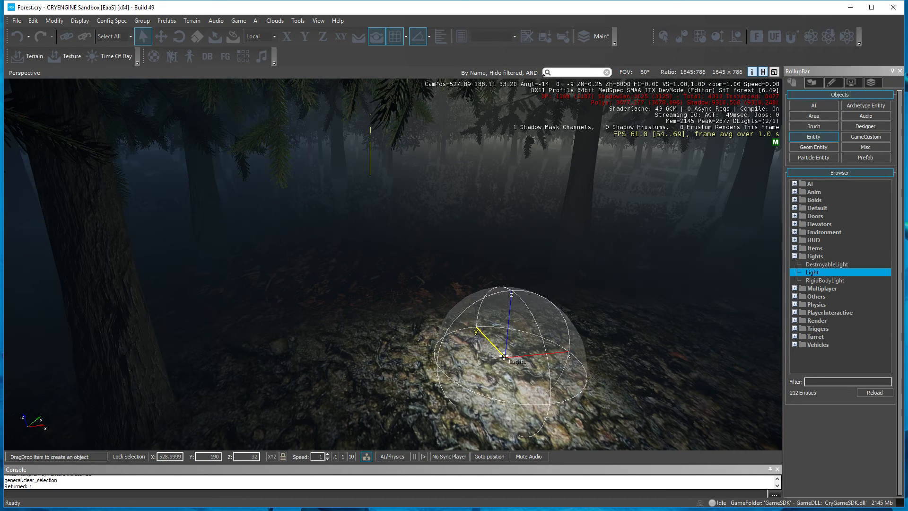
click(504, 355)
click(558, 354)
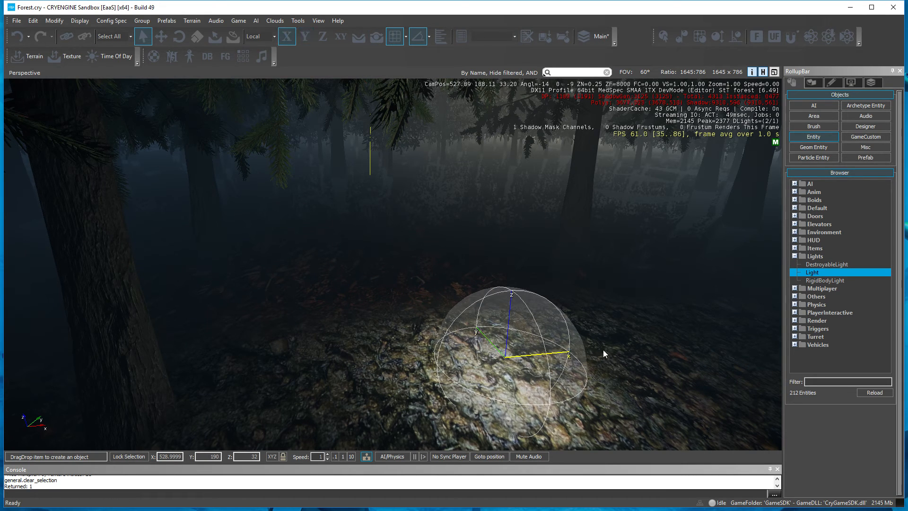
click(510, 303)
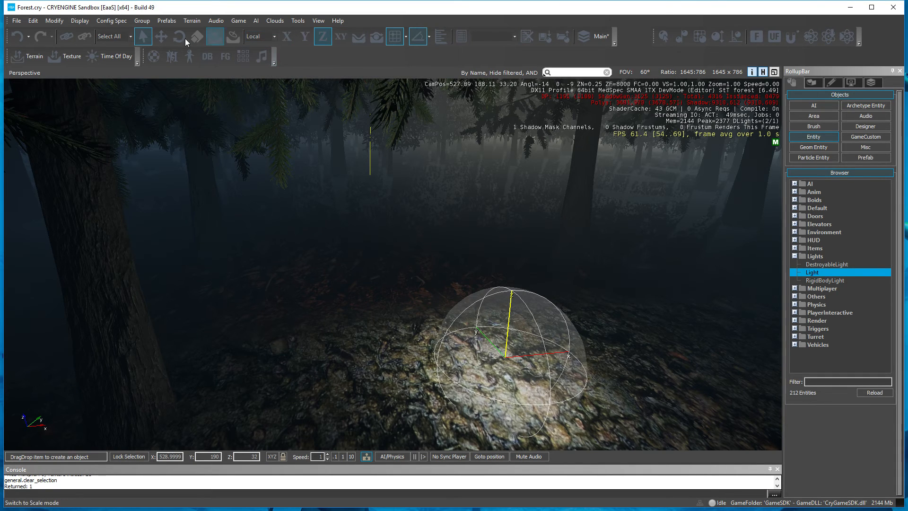
click(157, 40)
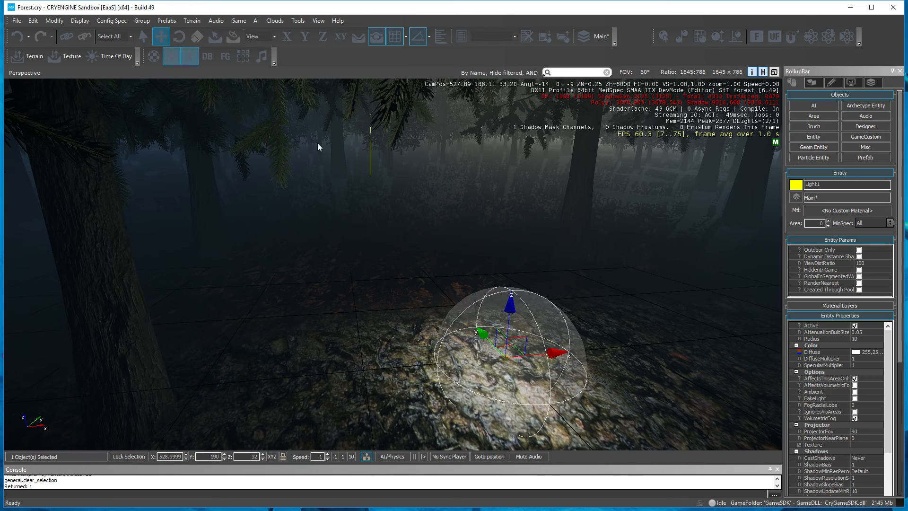
drag(510, 305, 401, 164)
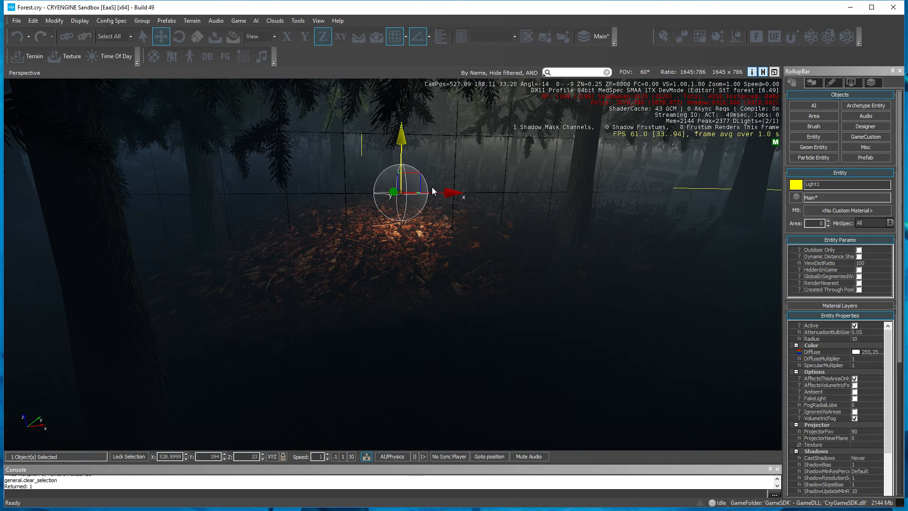
- Check the light's effect from a distance and delete it from the level
scroll(398, 112, down, 3)
key(s)
key(d)
right_drag(444, 227, 416, 231)
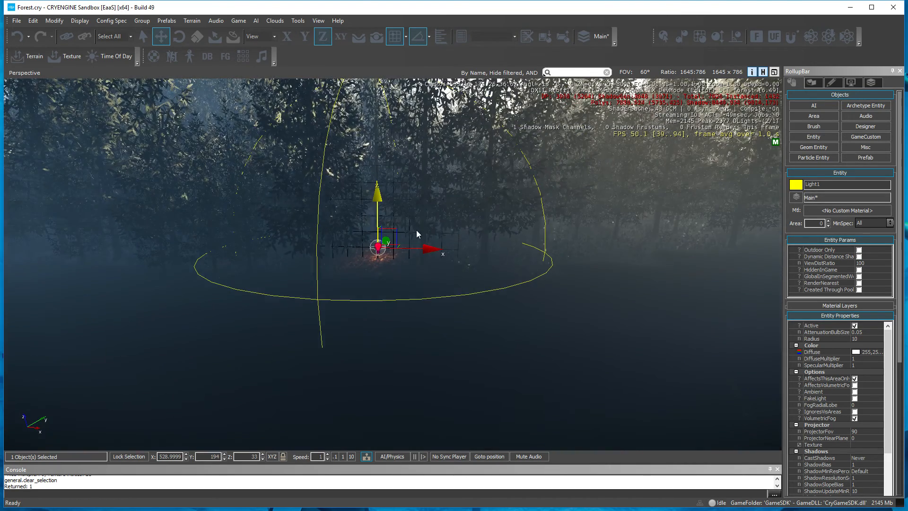
key(Delete)
key(Return)
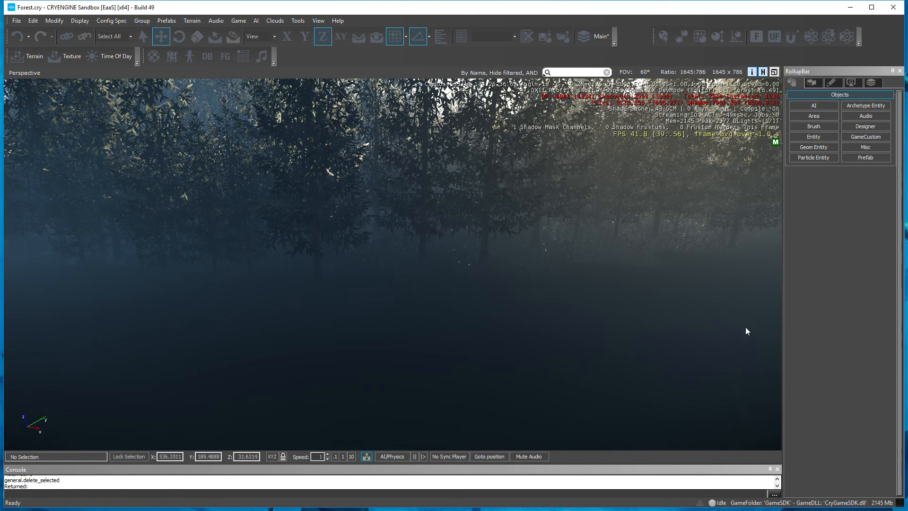
- Browse the geometry entities to the objects/sky folder, try forest_skydome, and cancel its placement
click(830, 151)
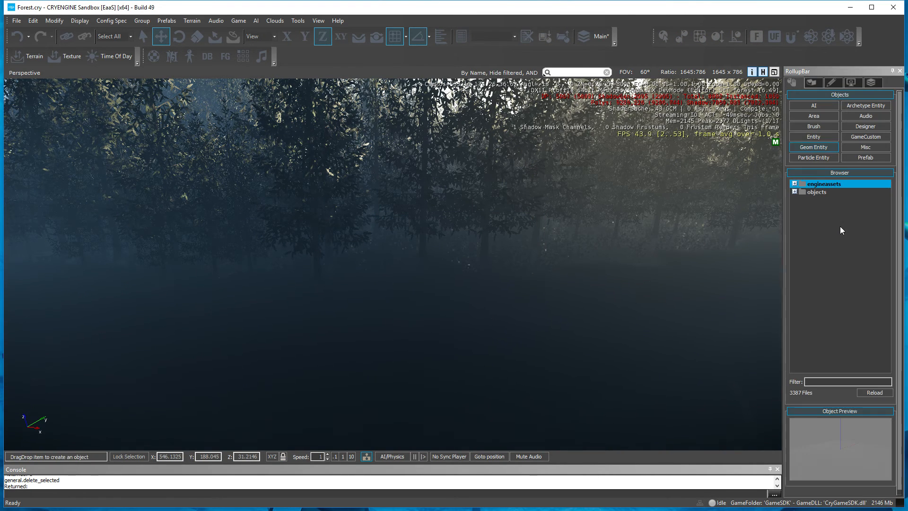
click(795, 193)
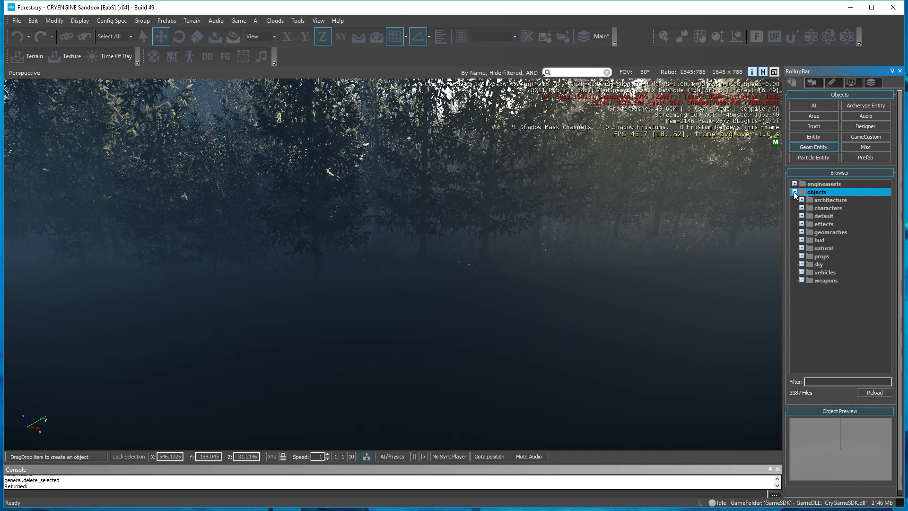
click(802, 264)
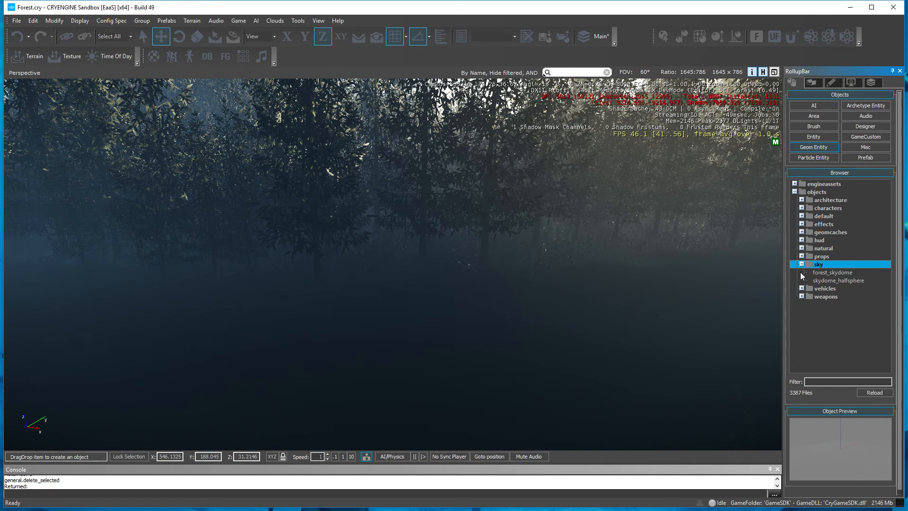
right_drag(728, 278, 740, 369)
click(837, 273)
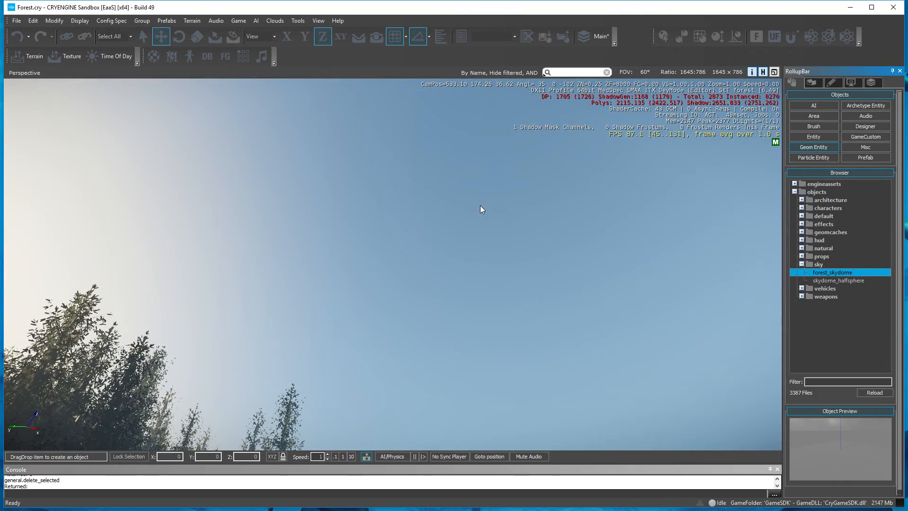
right_drag(481, 206, 582, 273)
key(w)
key(Escape)
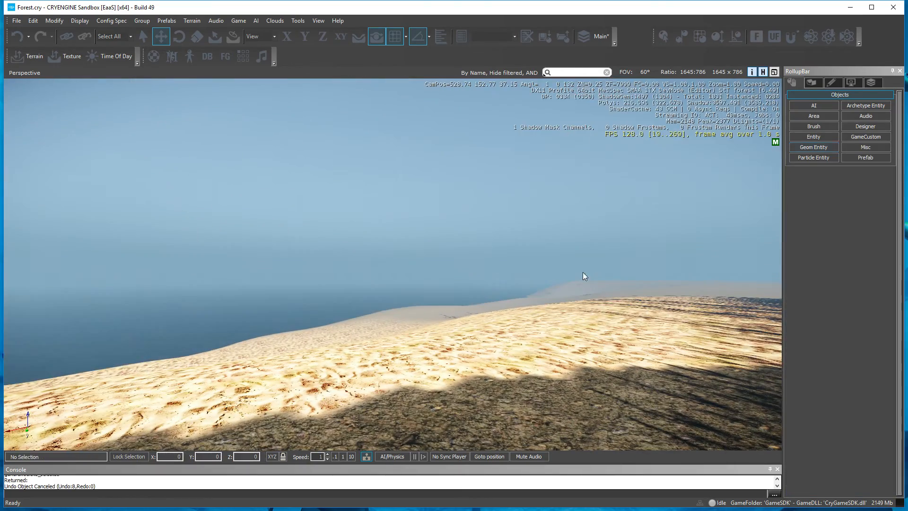
- Place the forest_skydome geometry entity in the level and check the sky around it
key(s)
right_drag(501, 305, 901, 248)
click(812, 147)
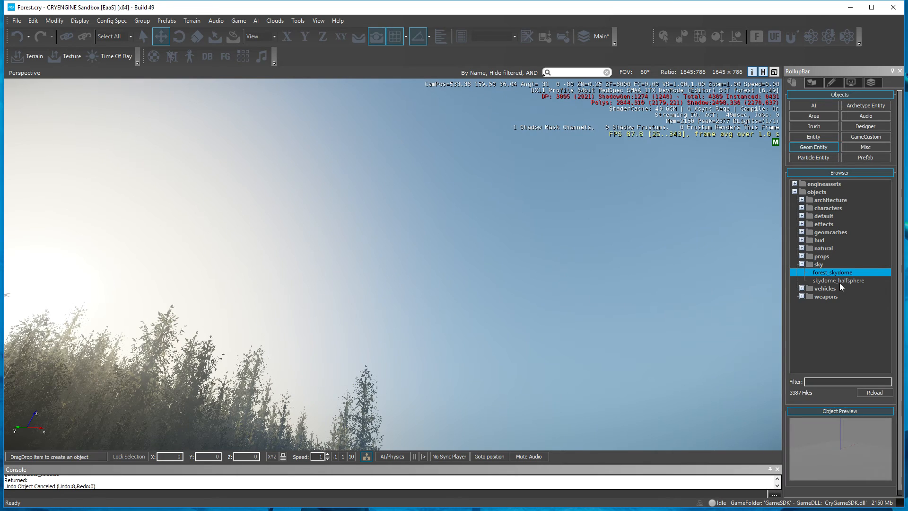
drag(832, 276, 424, 197)
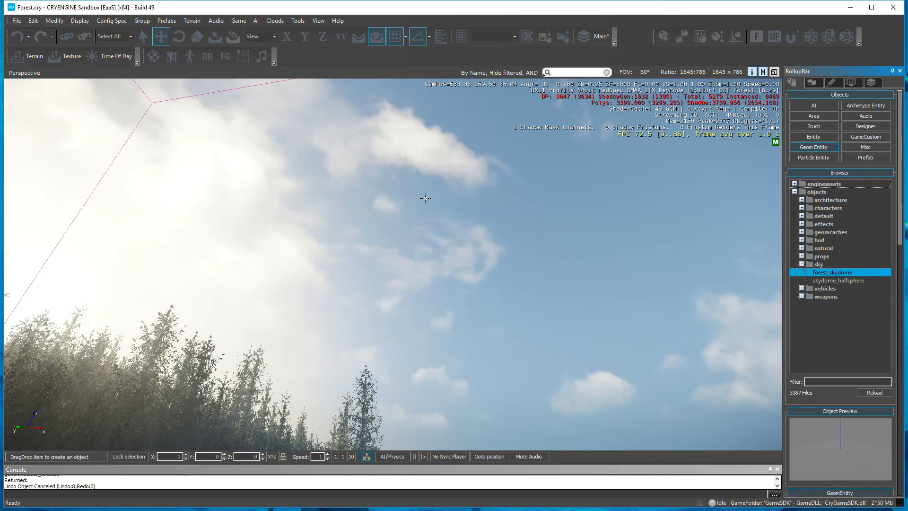
right_drag(676, 315, 677, 315)
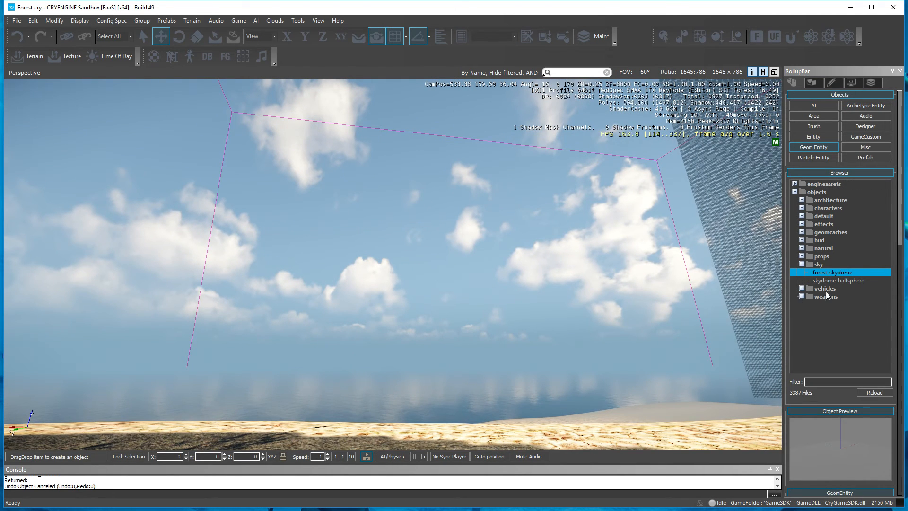
- Try the skydome_halfsphere geometry entity in the level and look at how it covers the sky
drag(828, 282, 645, 234)
drag(317, 187, 318, 186)
key(s)
right_drag(318, 187, 317, 186)
right_drag(408, 249, 408, 249)
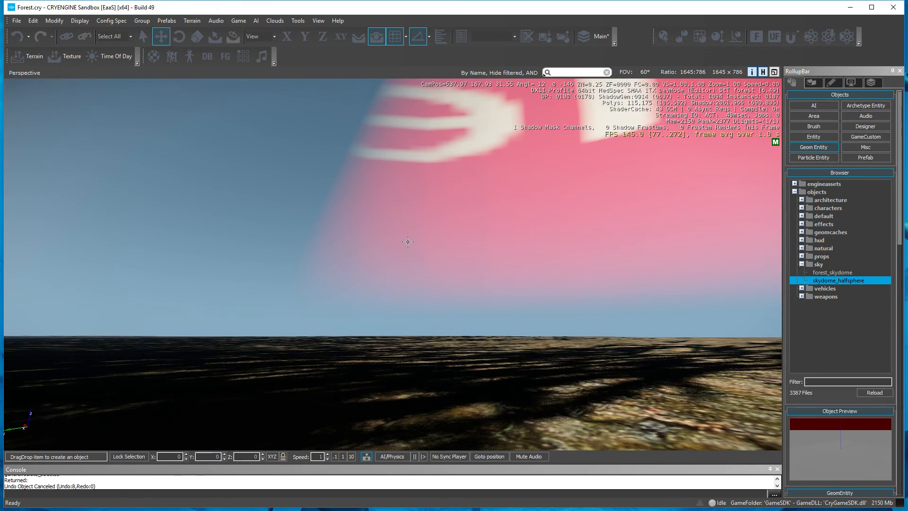
click(542, 207)
click(568, 260)
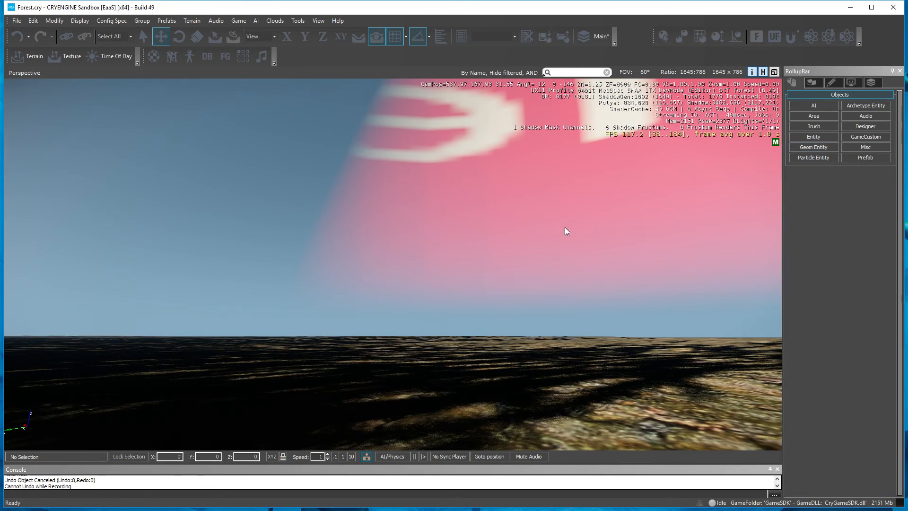
- Select both placed skydomes together and delete them
drag(392, 246, 422, 227)
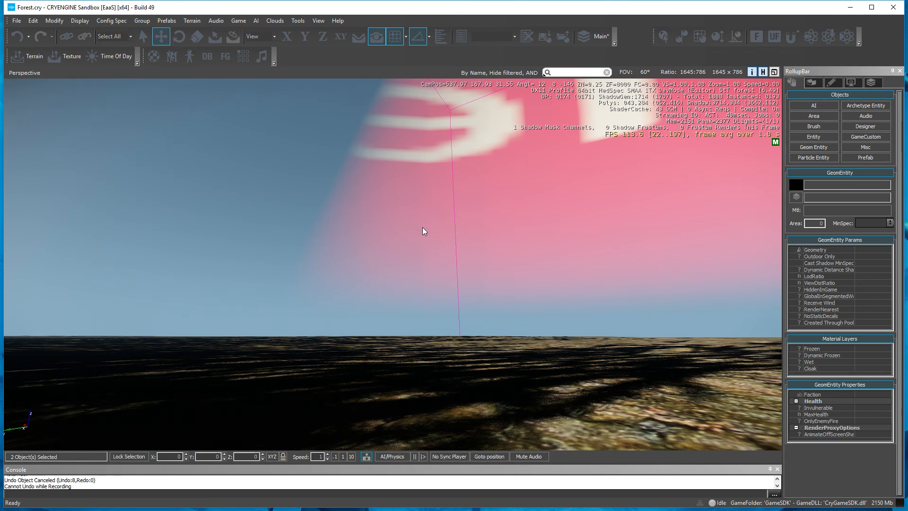
key(Delete)
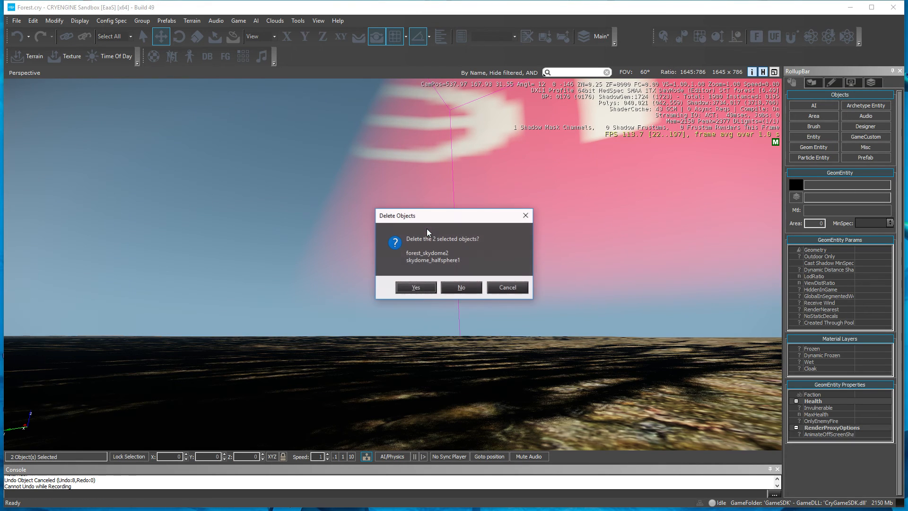
click(416, 288)
- Place only the forest_skydome geometry entity in the level and clear the selection
click(820, 147)
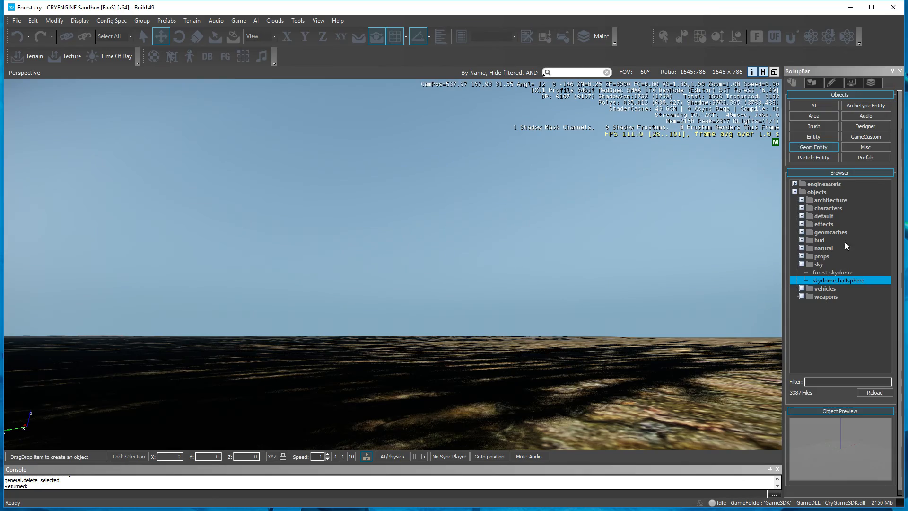
click(840, 273)
drag(619, 215, 513, 192)
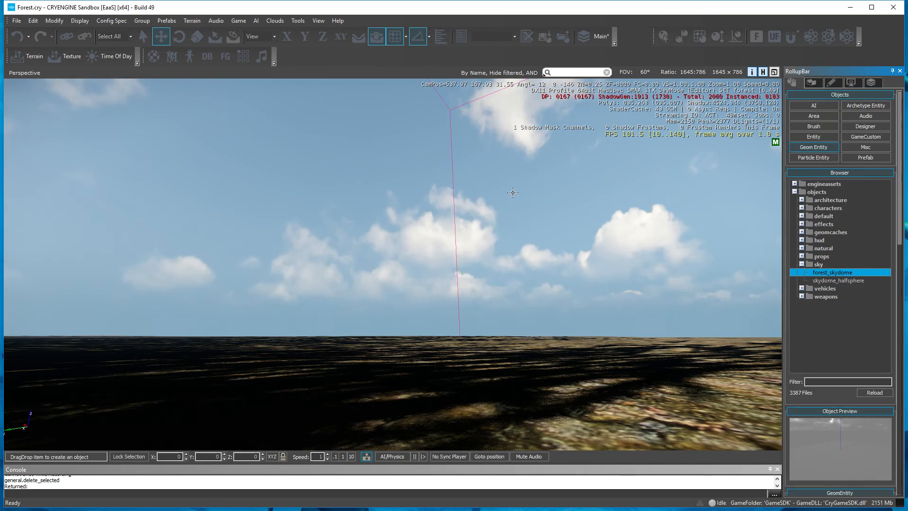
key(w)
right_drag(510, 208, 409, 211)
key(w)
key(w)
key(s)
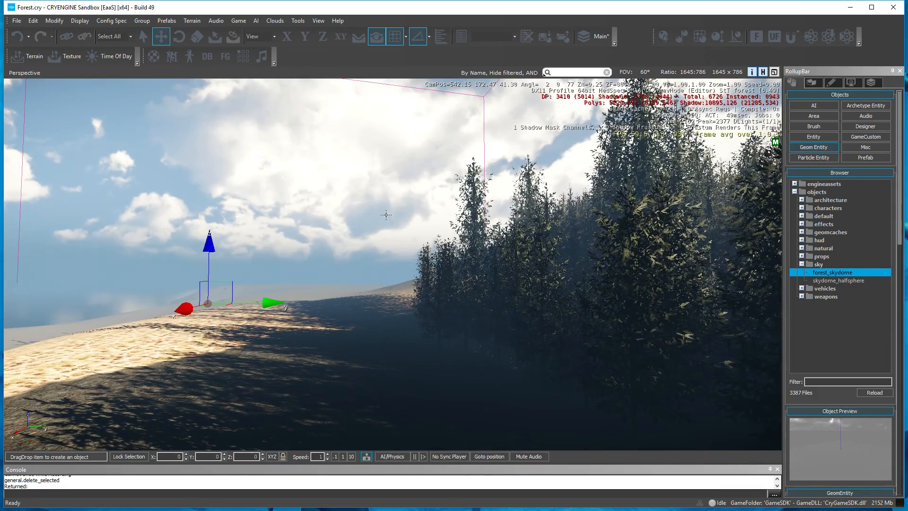
click(362, 183)
click(310, 382)
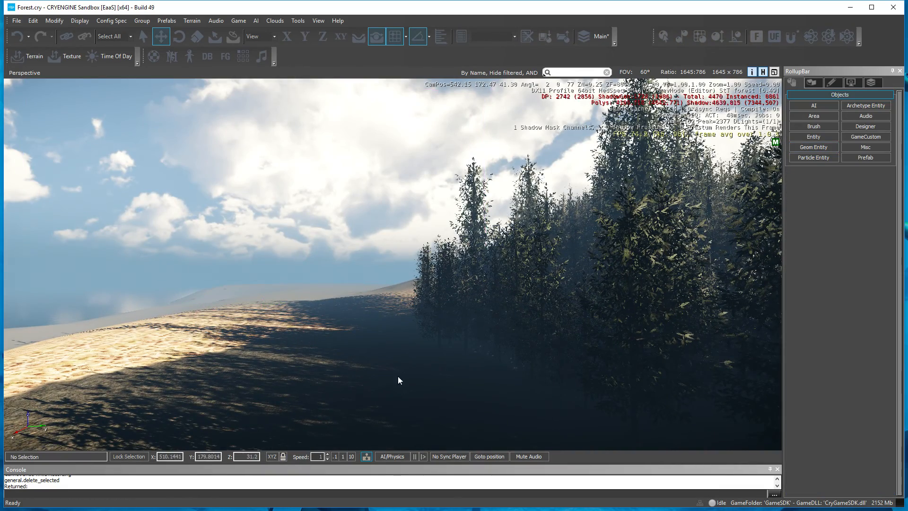
- Examine the forest against the cloudy sky from several positions and show the particle entity categories
right_drag(398, 376, 239, 353)
key(a)
key(w)
right_drag(393, 264, 426, 264)
key(a)
mouse_move(359, 365)
right_down()
mouse_move(412, 444)
mouse_move(360, 365)
right_up()
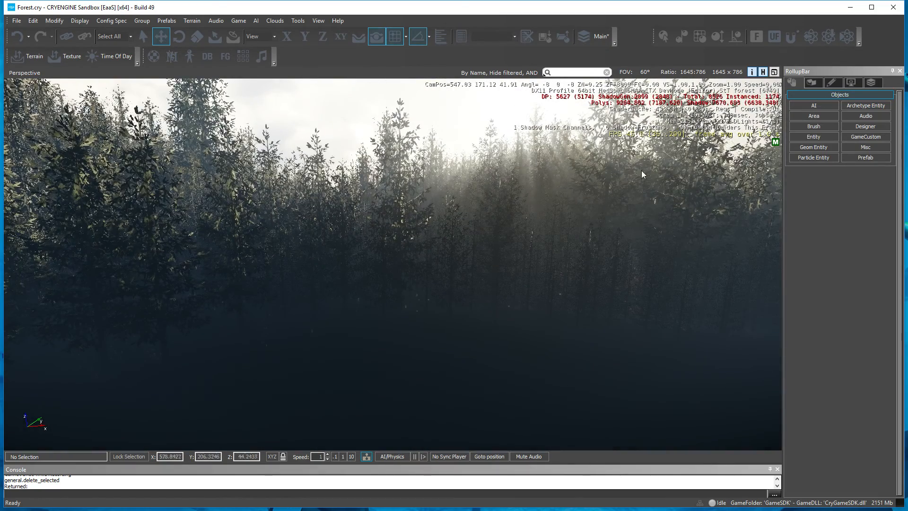
click(825, 158)
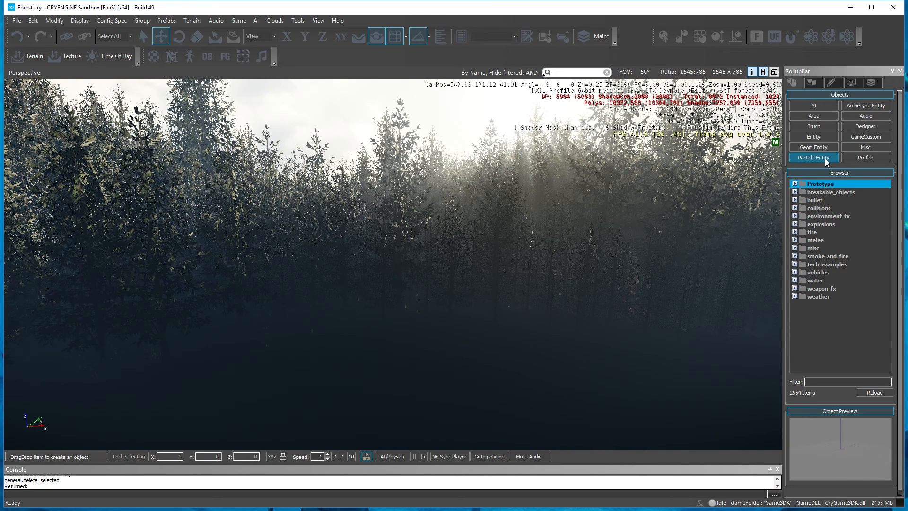
- Test the level in game mode on the sandy shore, fire the pistol, and return to editing
right_drag(507, 279, 772, 331)
key(d)
key(w)
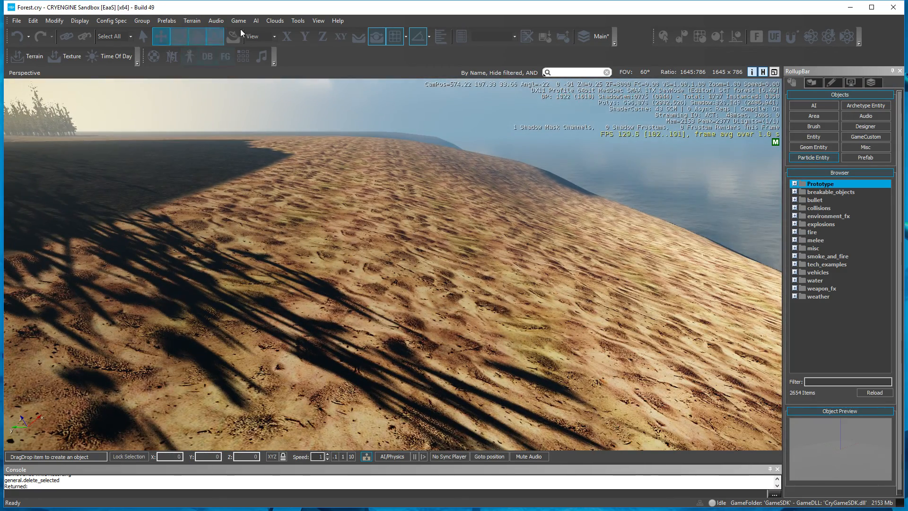
click(238, 21)
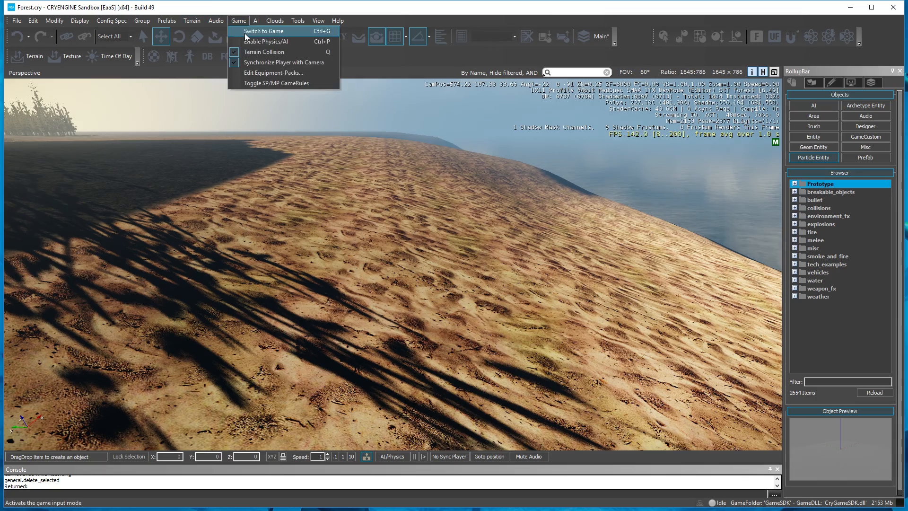
click(264, 29)
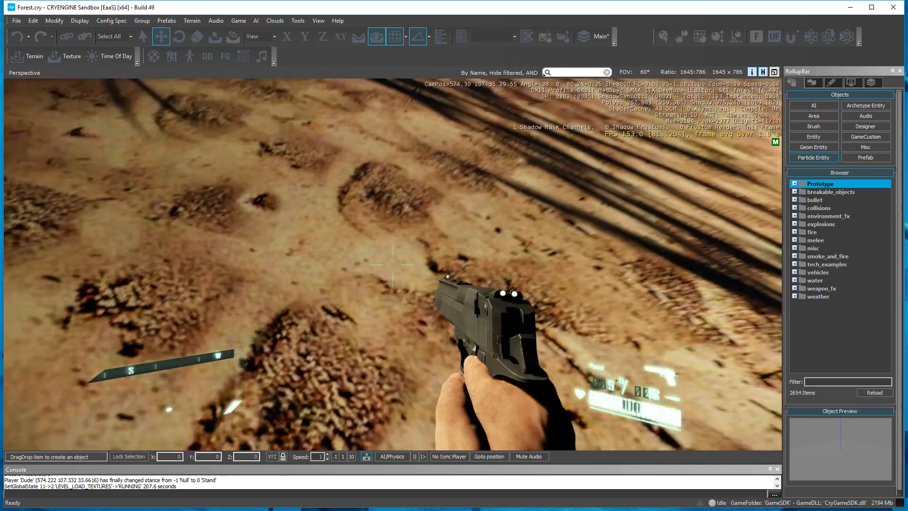
click(392, 265)
click(393, 265)
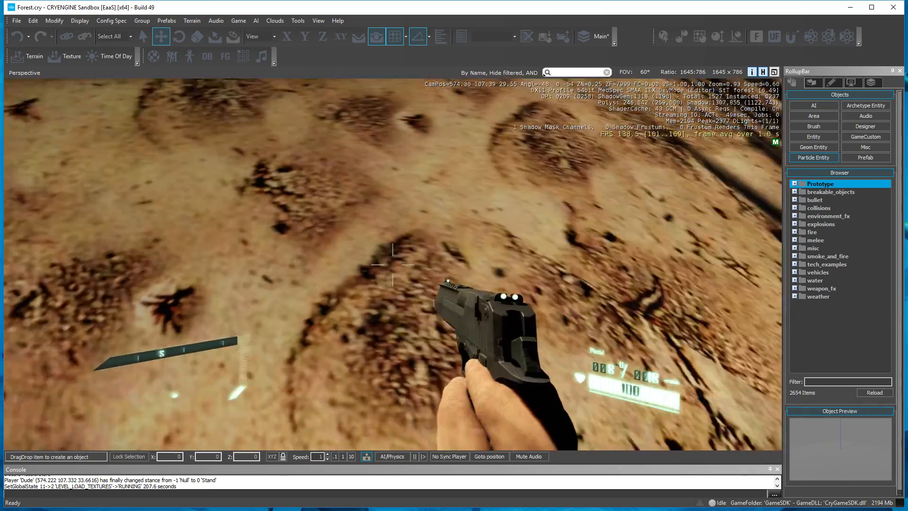
key(Escape)
- Examine the sand surface, then the lighting and darkness between the pines inside the forest
key(s)
right_drag(454, 276, 18, 242)
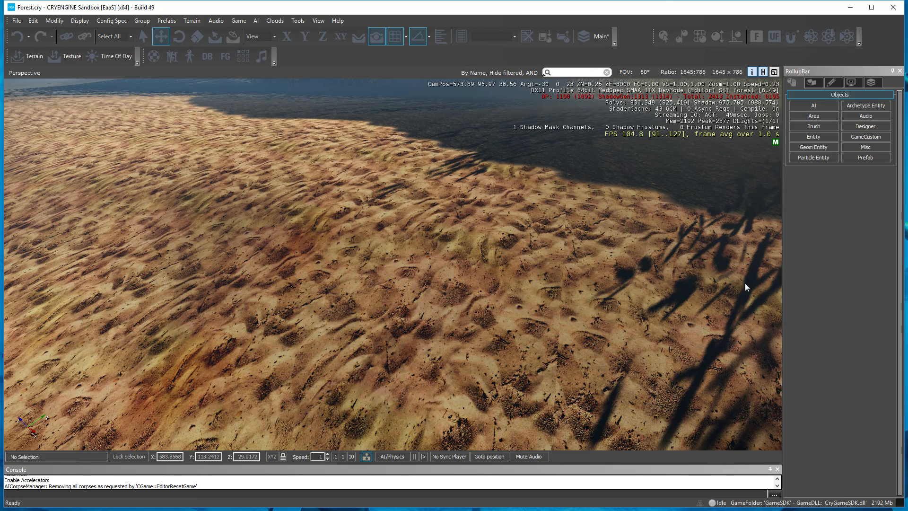
right_drag(522, 294, 564, 177)
key(w)
key(a)
key(w)
key(w)
key(d)
key(w)
key(s)
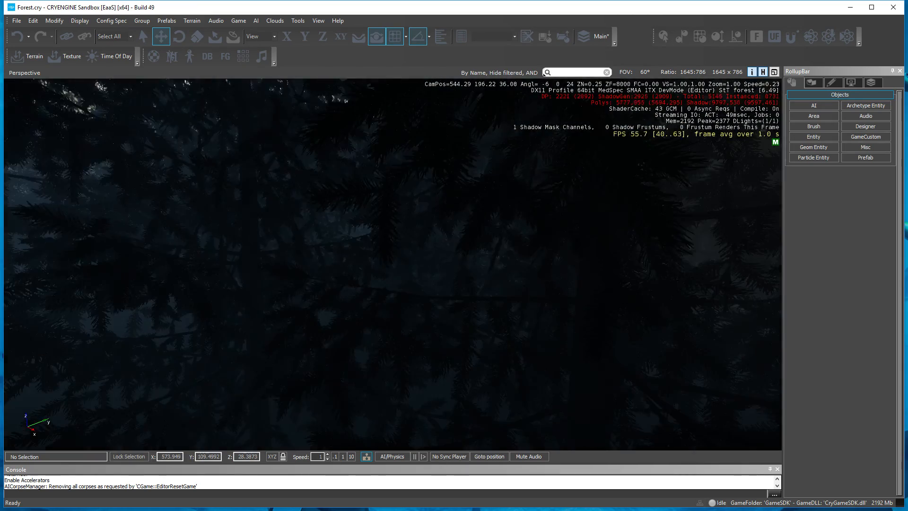
key(s)
right_drag(440, 203, 443, 206)
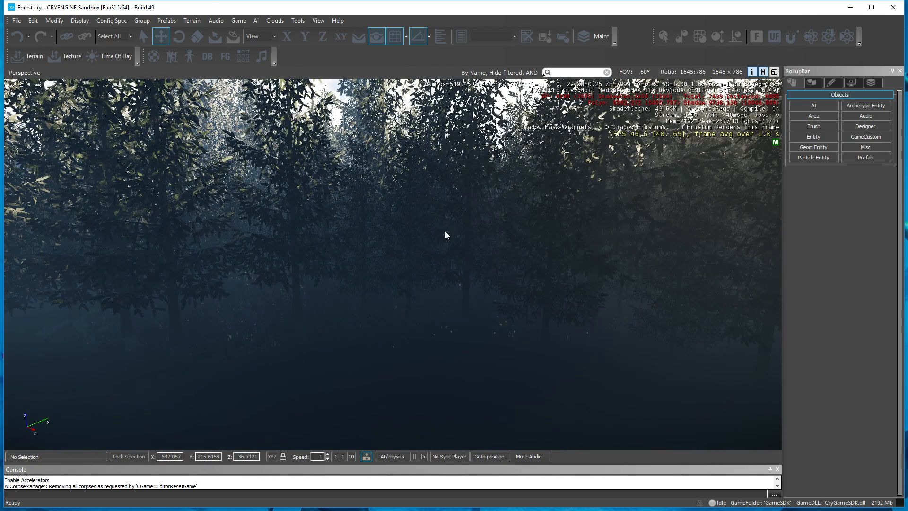